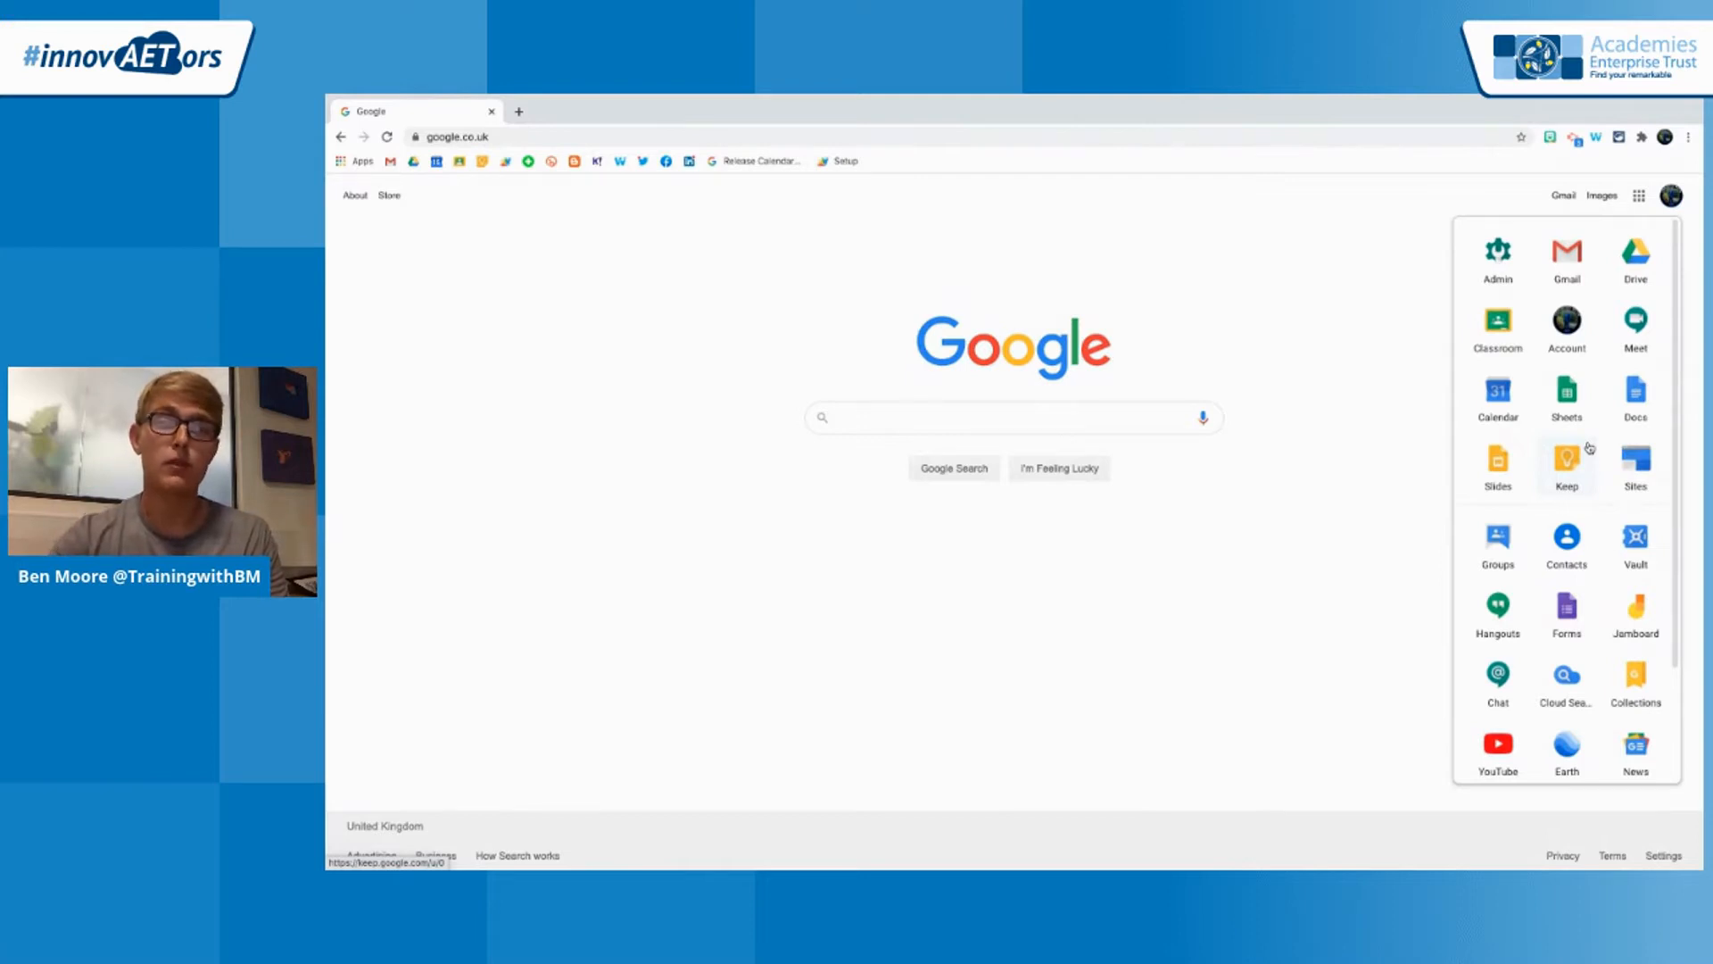
Move Classroom to the first position in the Google apps launcher and open classroom.google.com
{"action": "left_click_drag", "start_coordinate": [1498, 323], "coordinate": [1493, 260]}
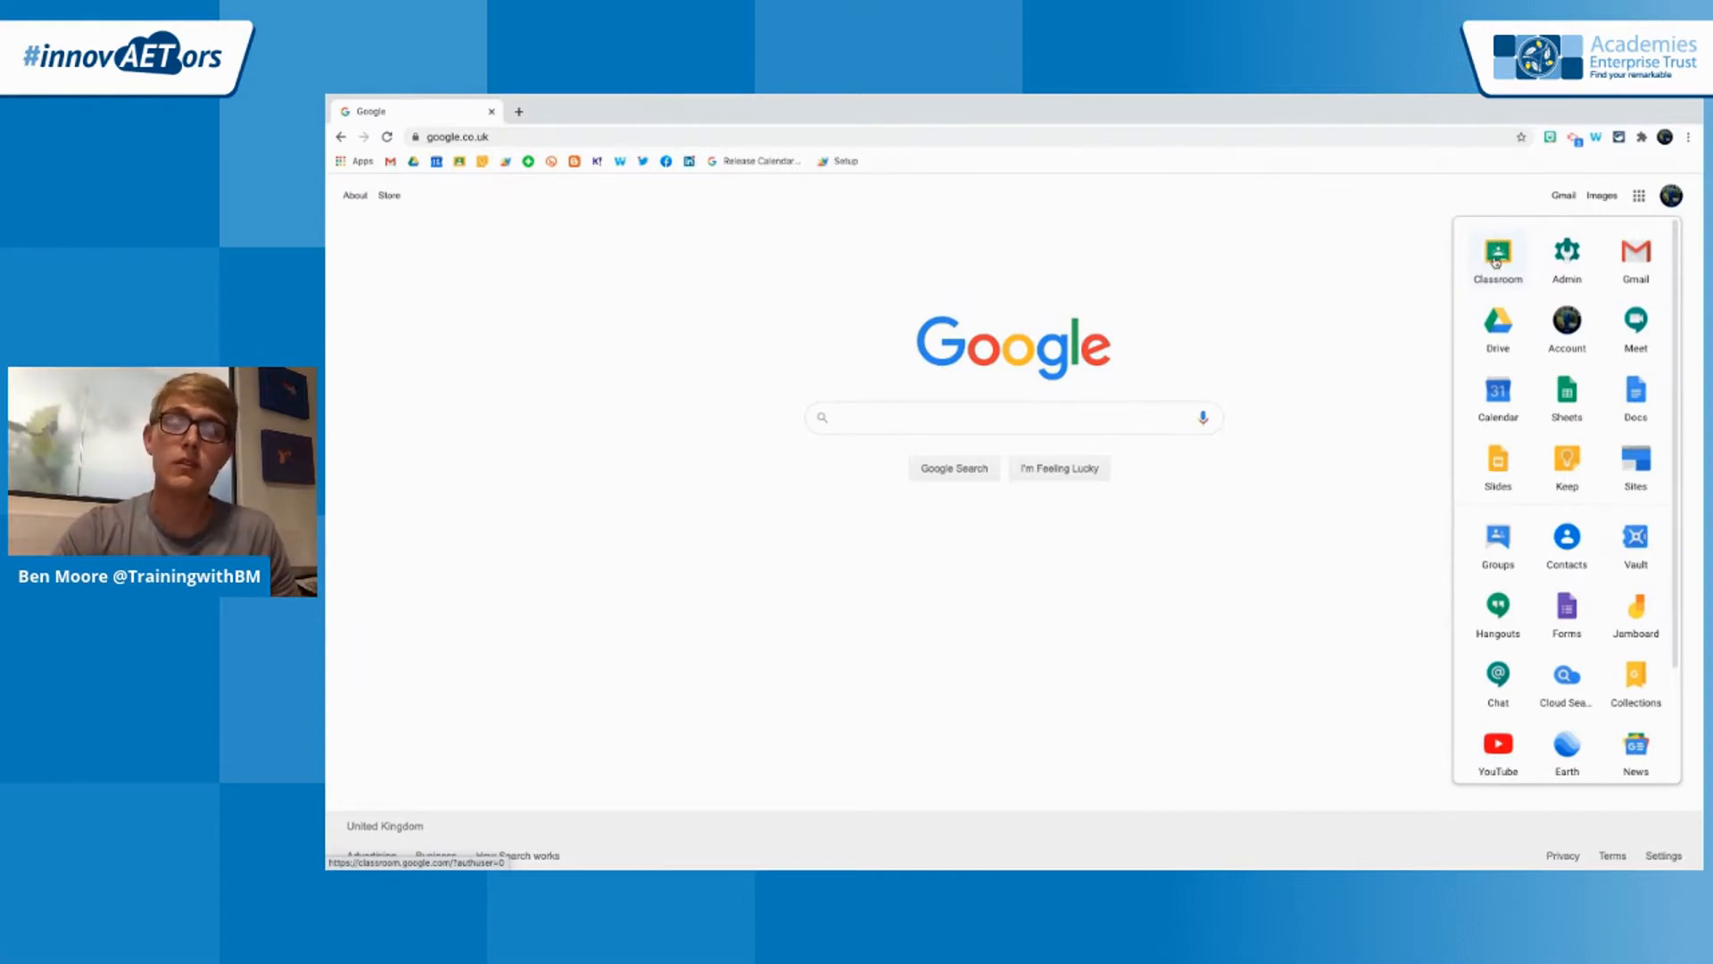
{"action": "left_click", "coordinate": [1102, 139]}
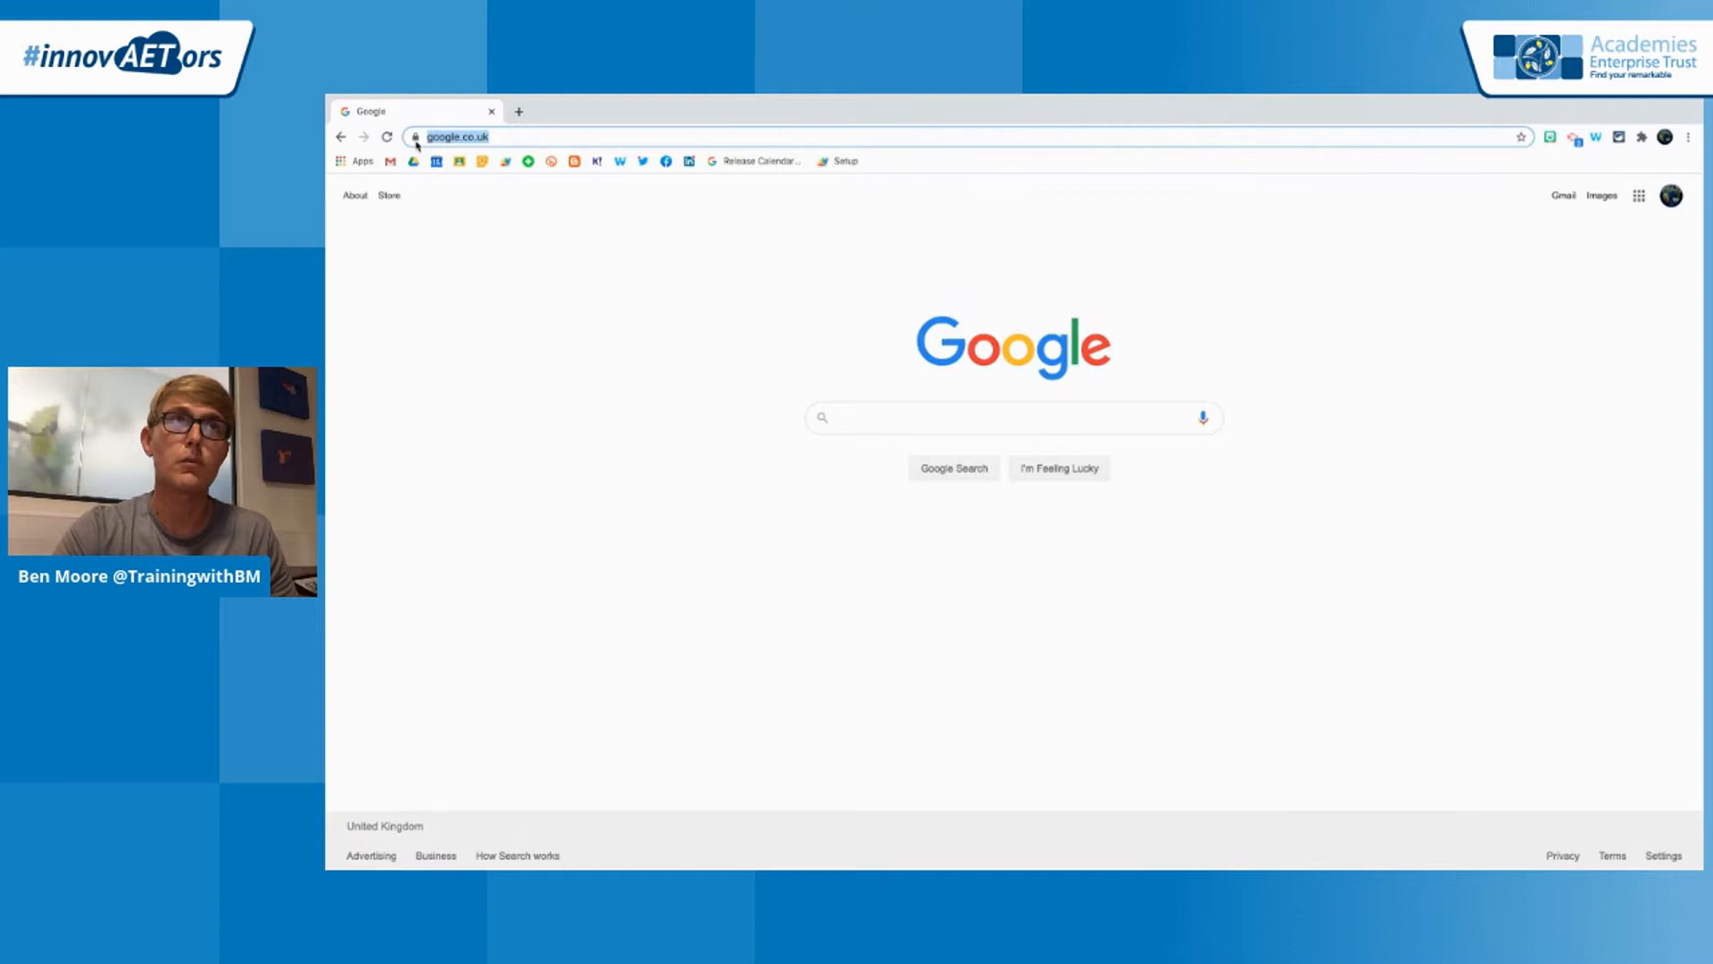
{"action": "type", "text": "classr"}
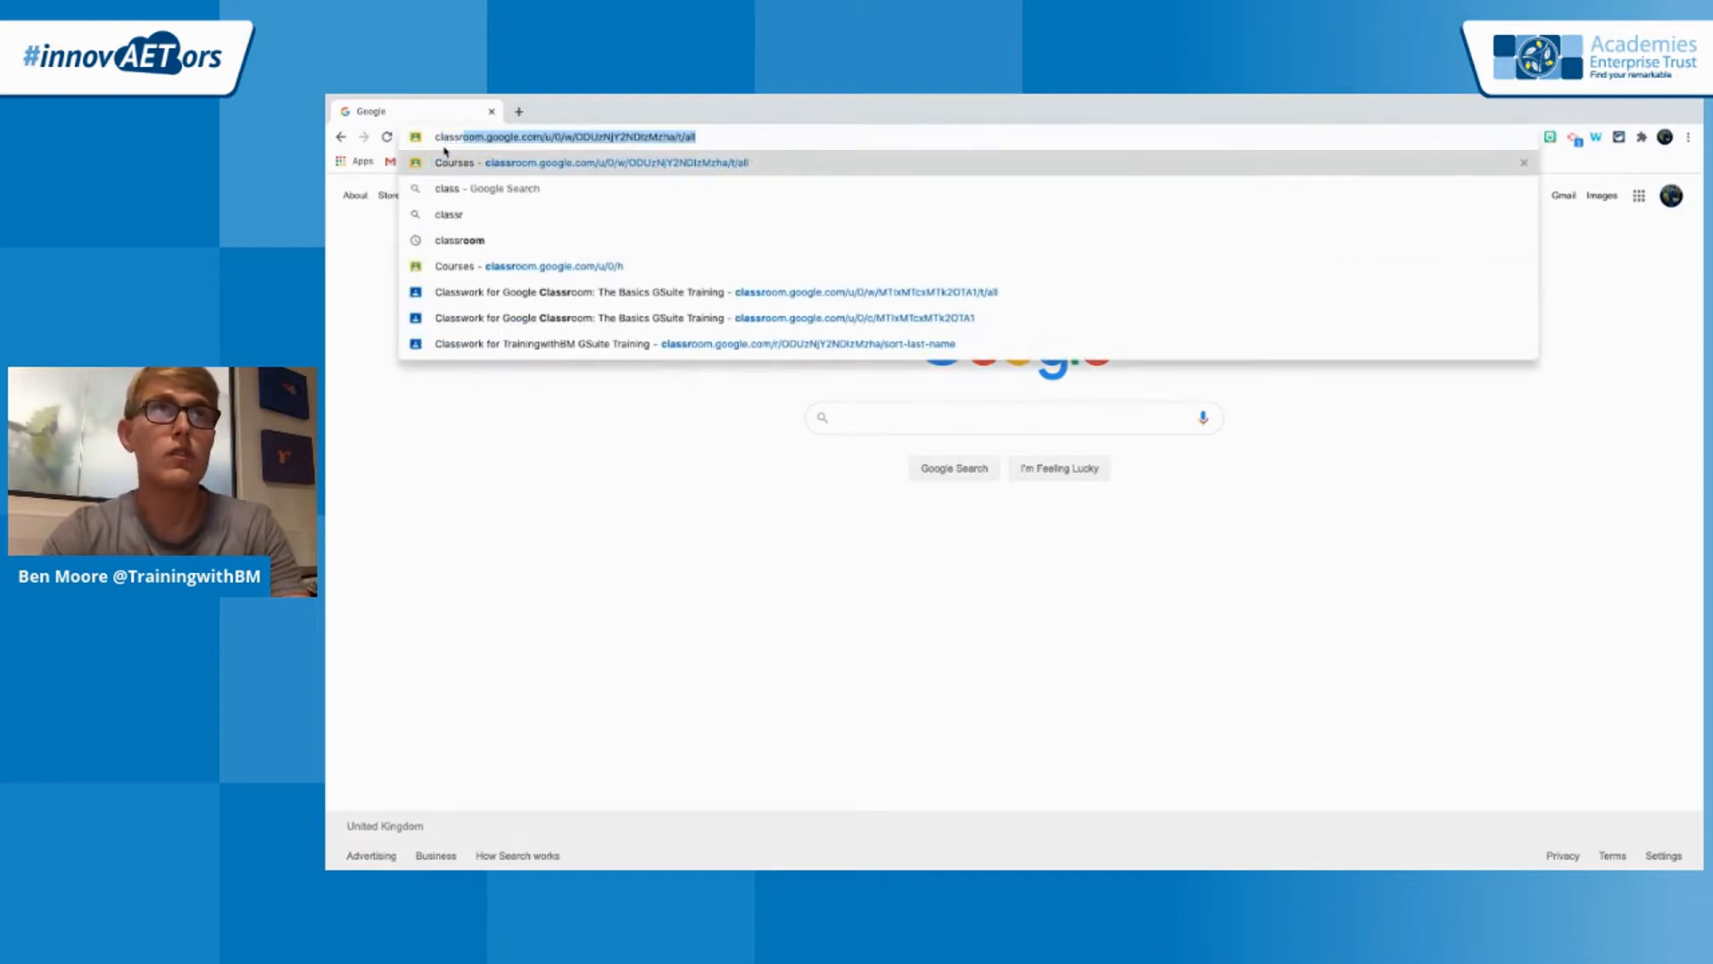
{"action": "type", "text": "oom.go"}
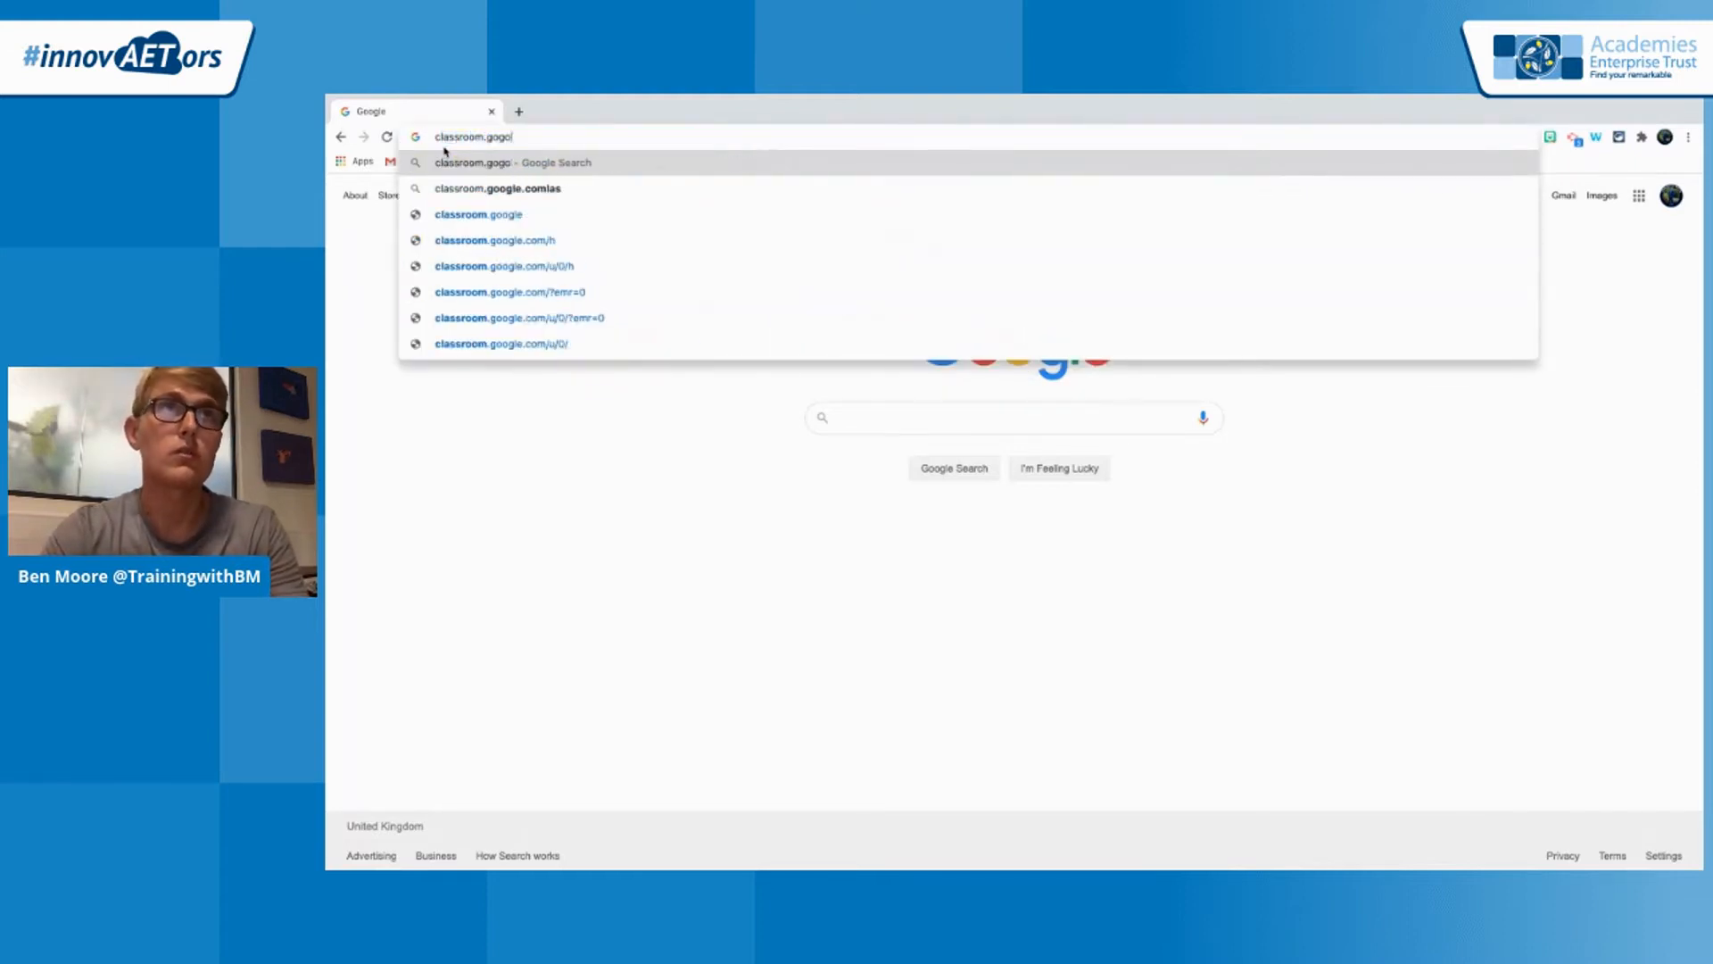
{"action": "type", "text": "ogle.com"}
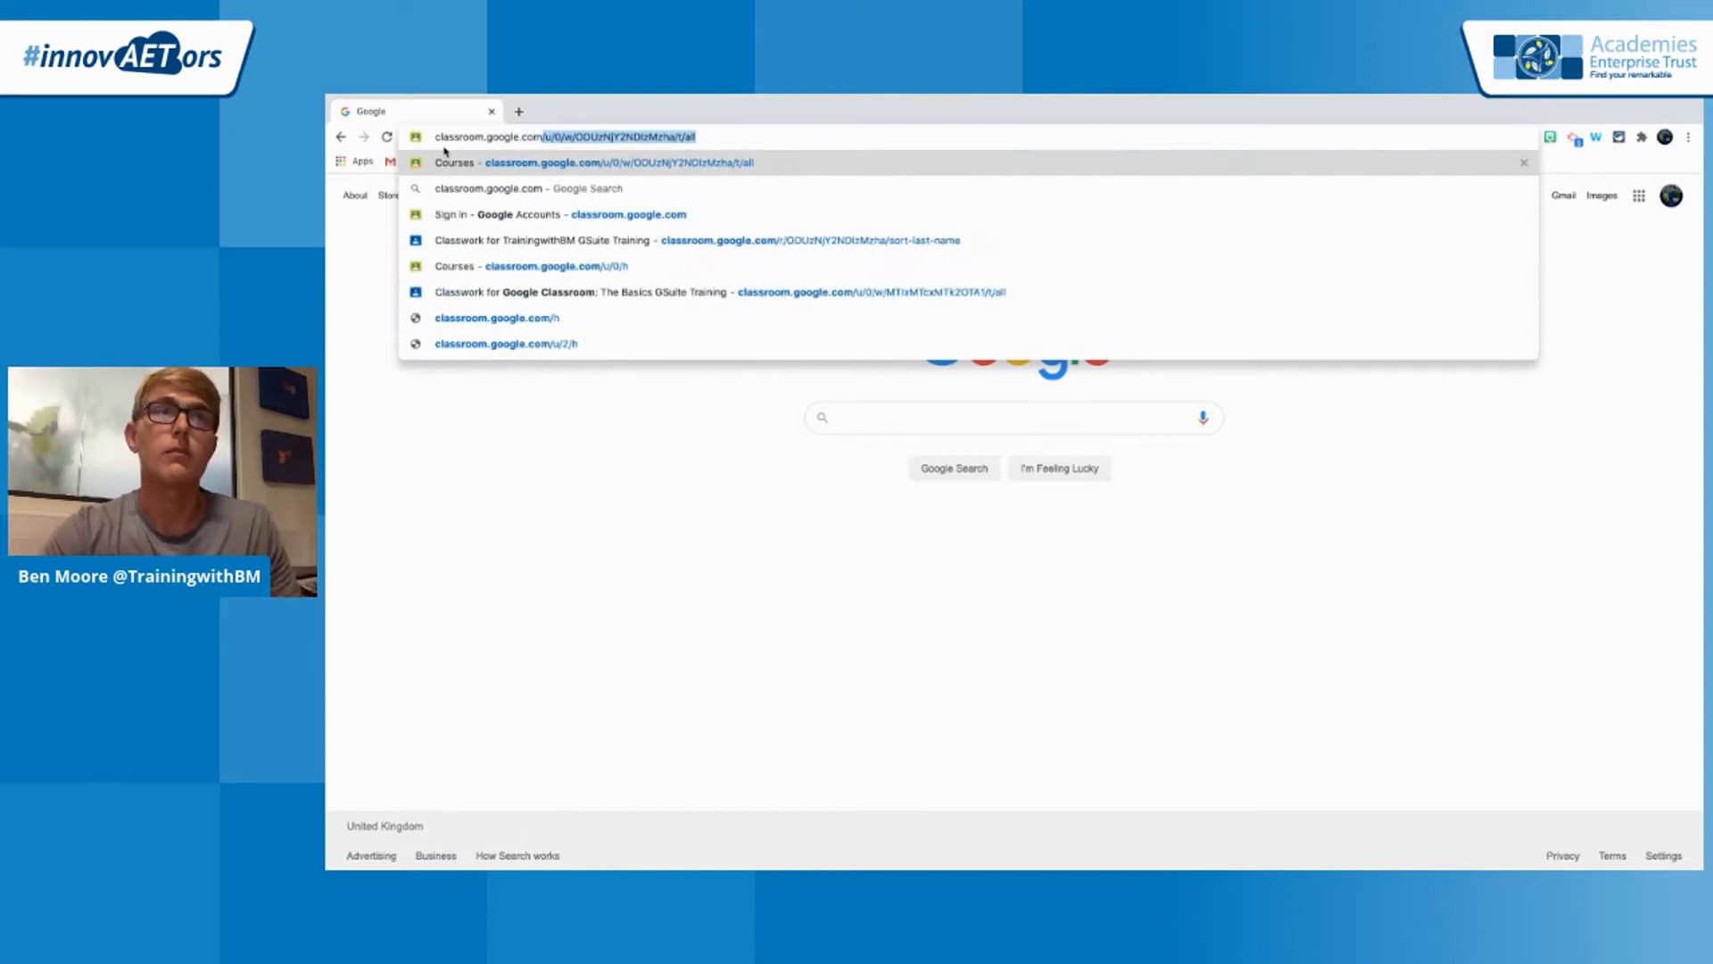
{"action": "key", "text": "Delete"}
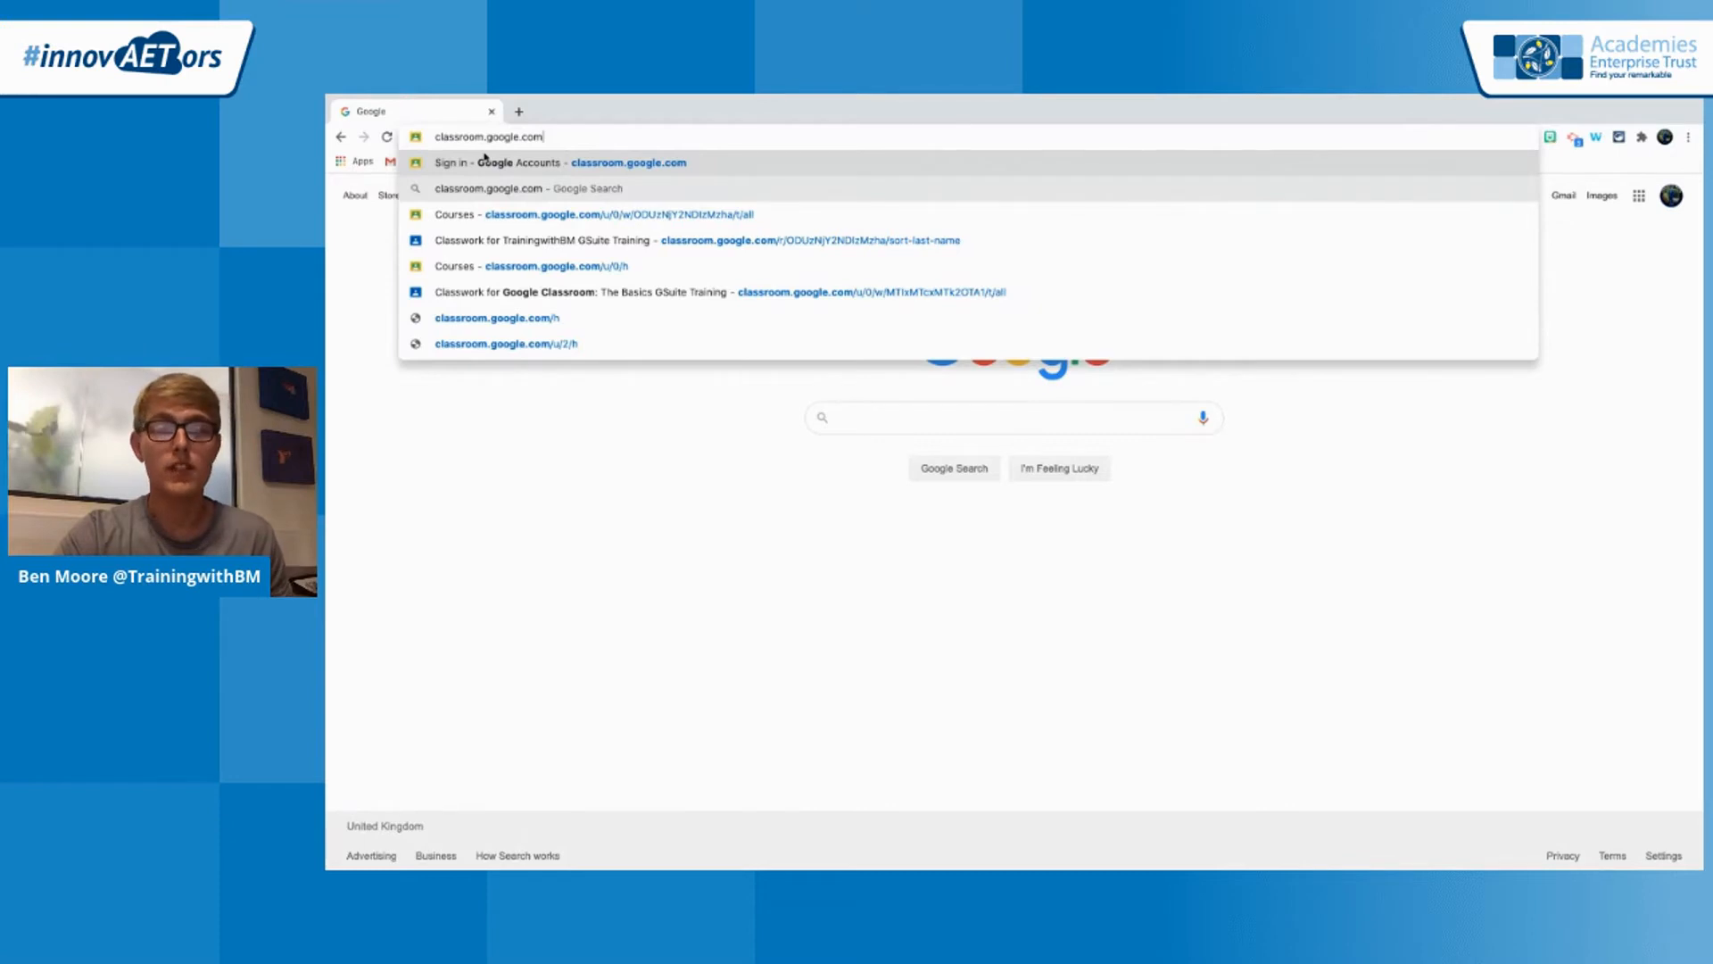
{"action": "left_click", "coordinate": [485, 161]}
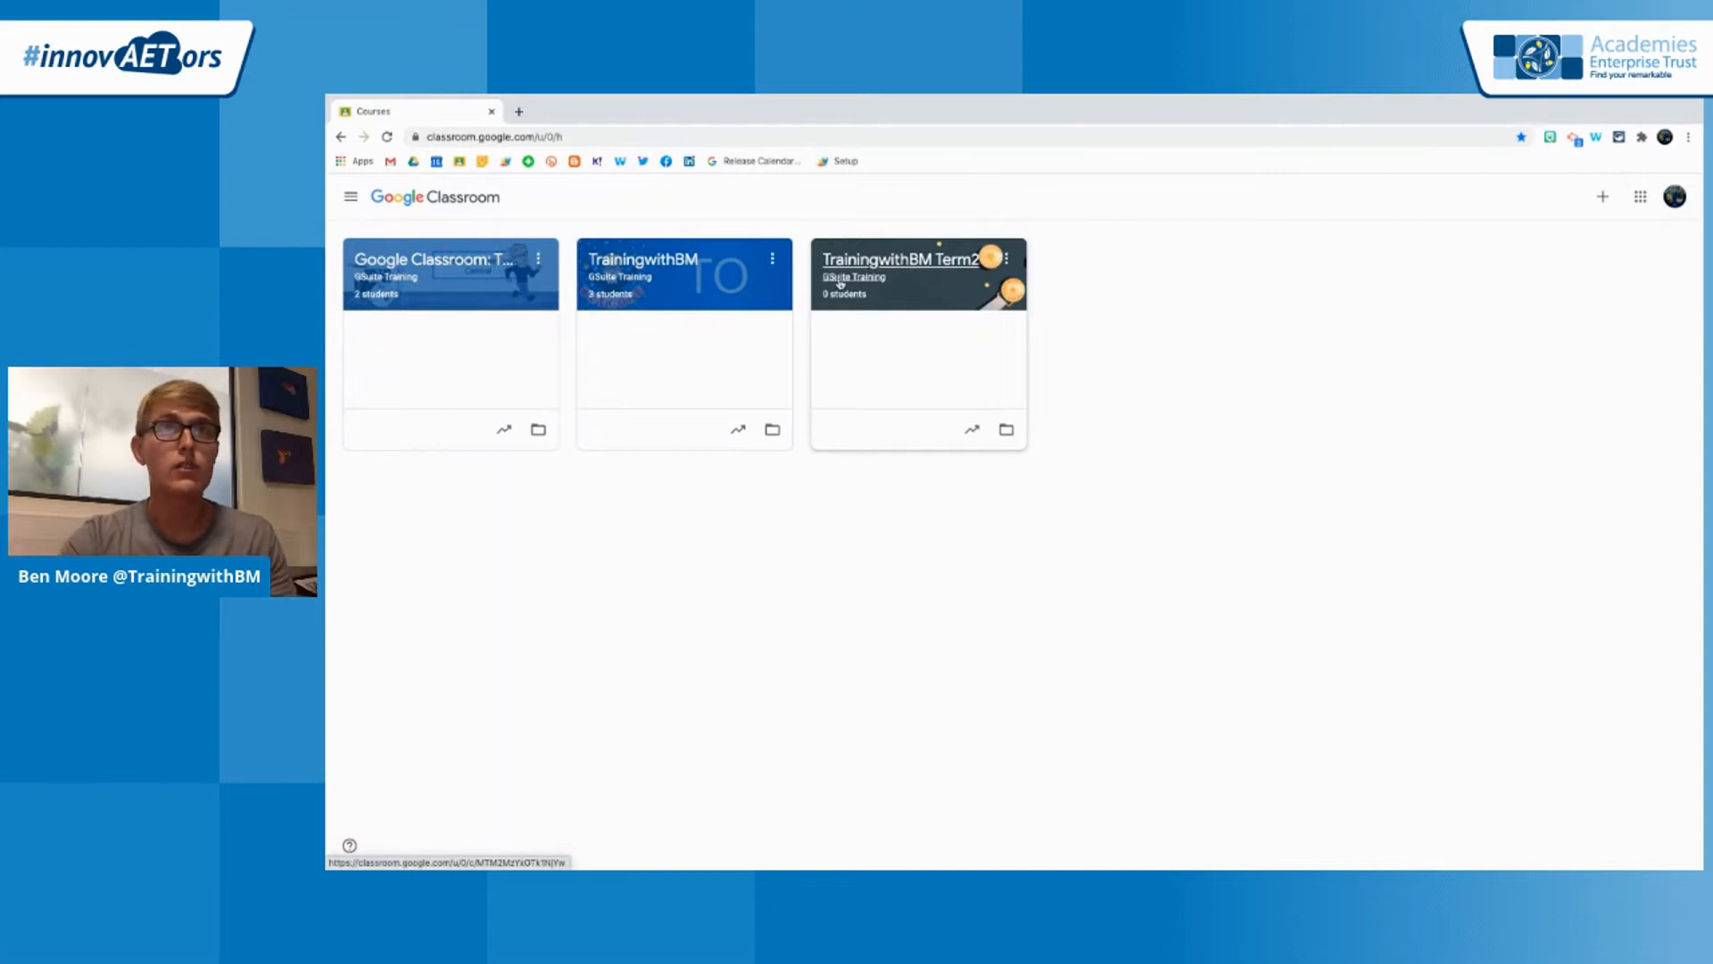
Reorder the class cards so the Google Classroom training class comes first, followed by TrainingwithBM Term2 and TrainingwithBM
{"action": "left_click_drag", "start_coordinate": [819, 304], "coordinate": [402, 286]}
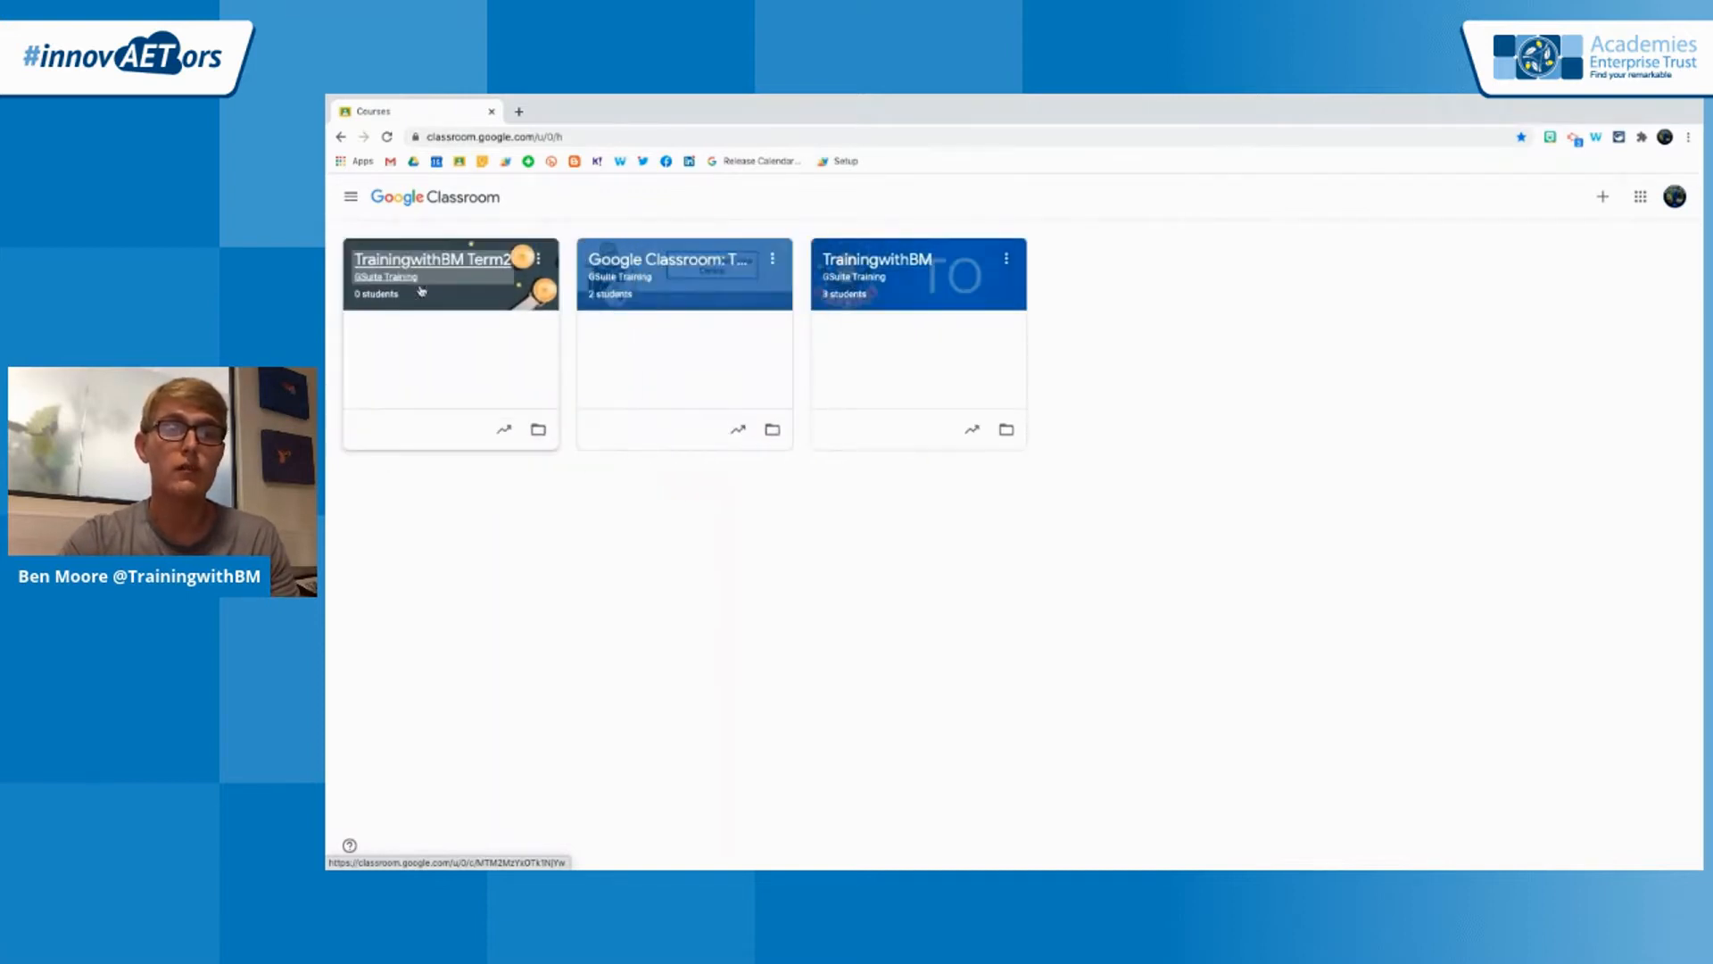
{"action": "left_click_drag", "start_coordinate": [712, 259], "coordinate": [478, 261]}
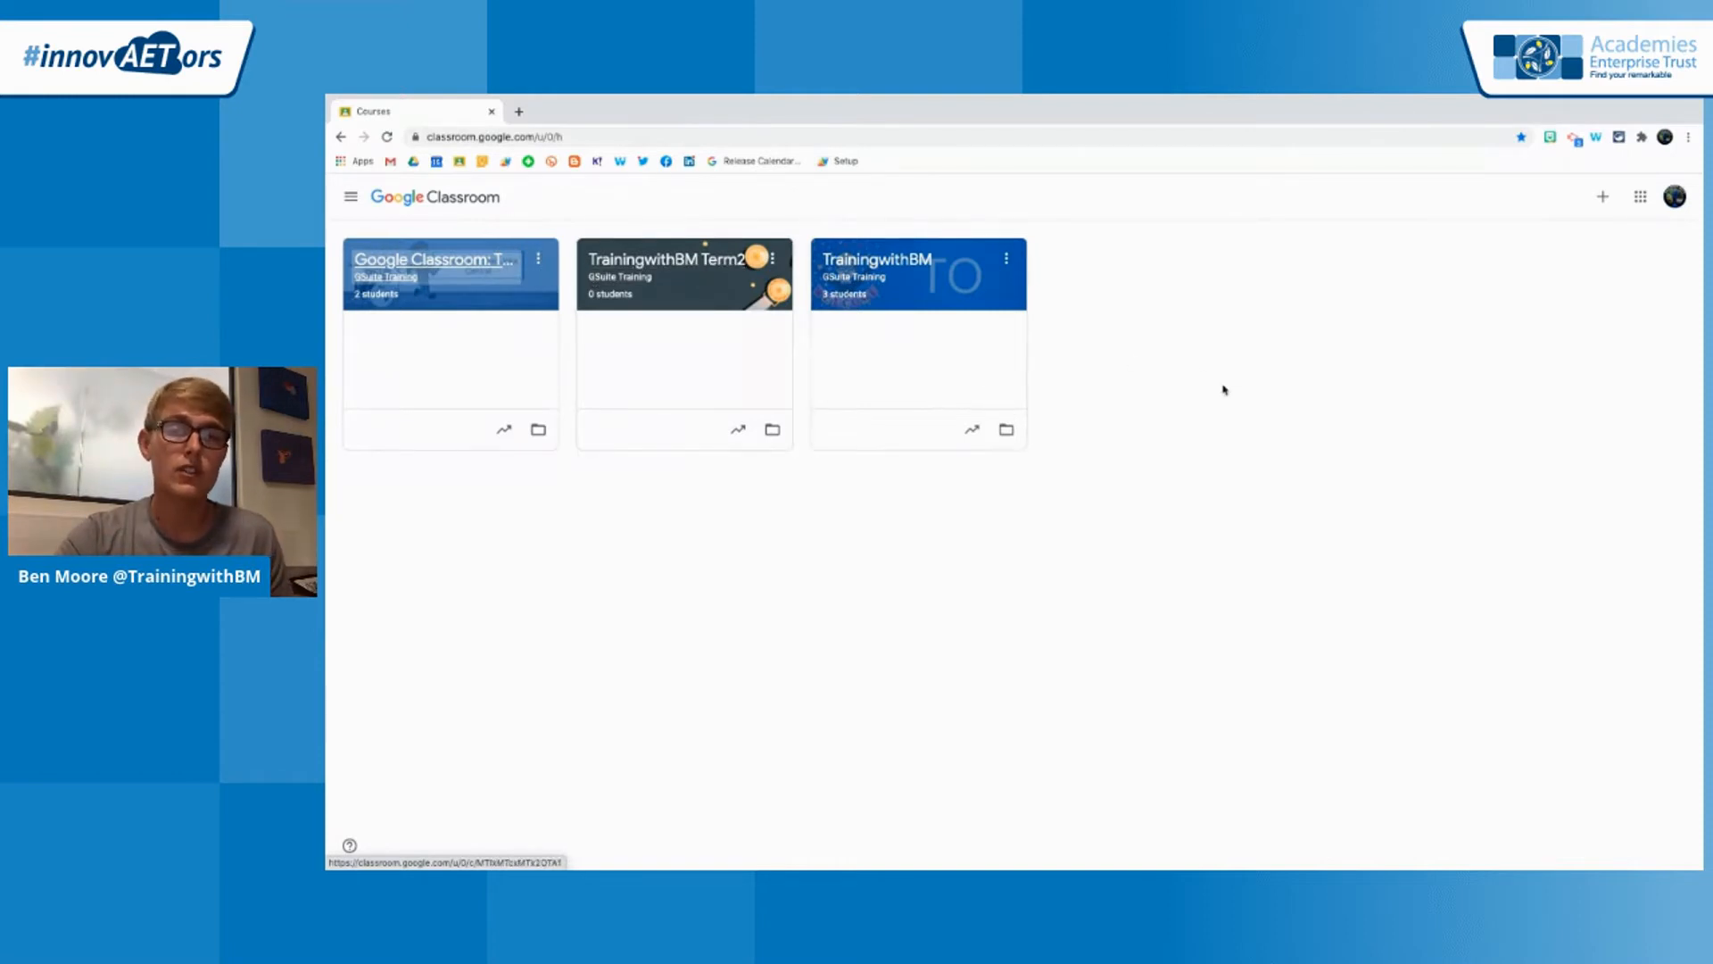
Start creating a new class and name it InnovAETors EdTech Demo
{"action": "left_click", "coordinate": [1605, 198]}
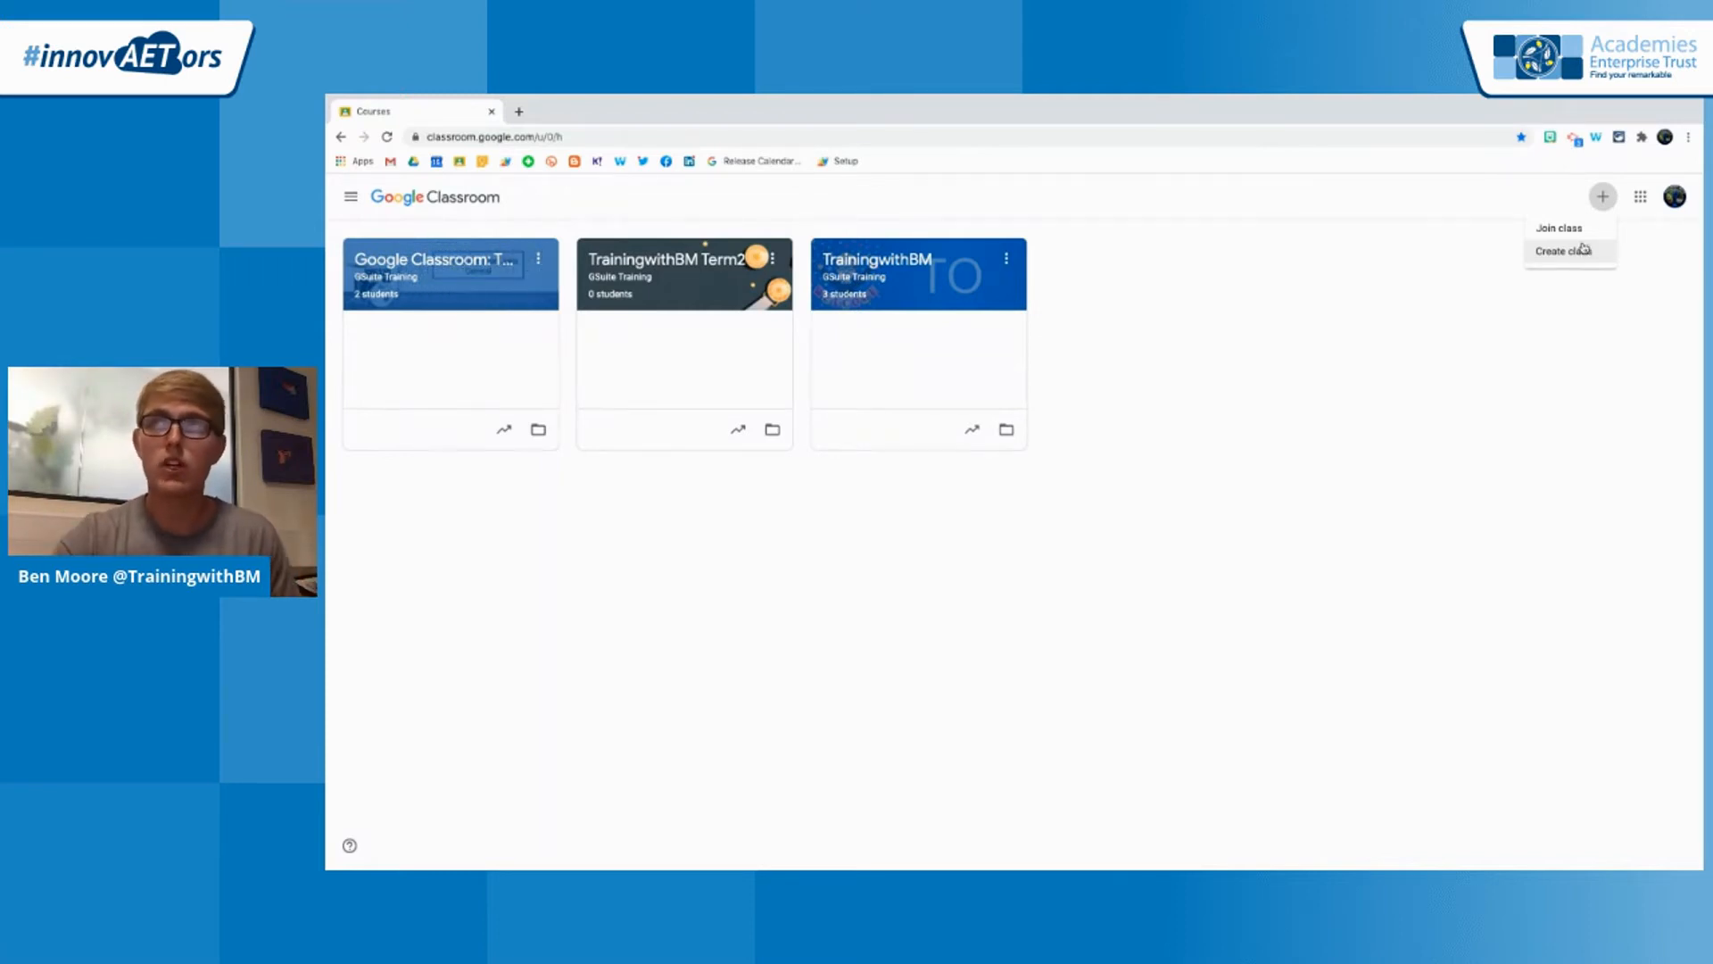
{"action": "left_click", "coordinate": [1578, 251]}
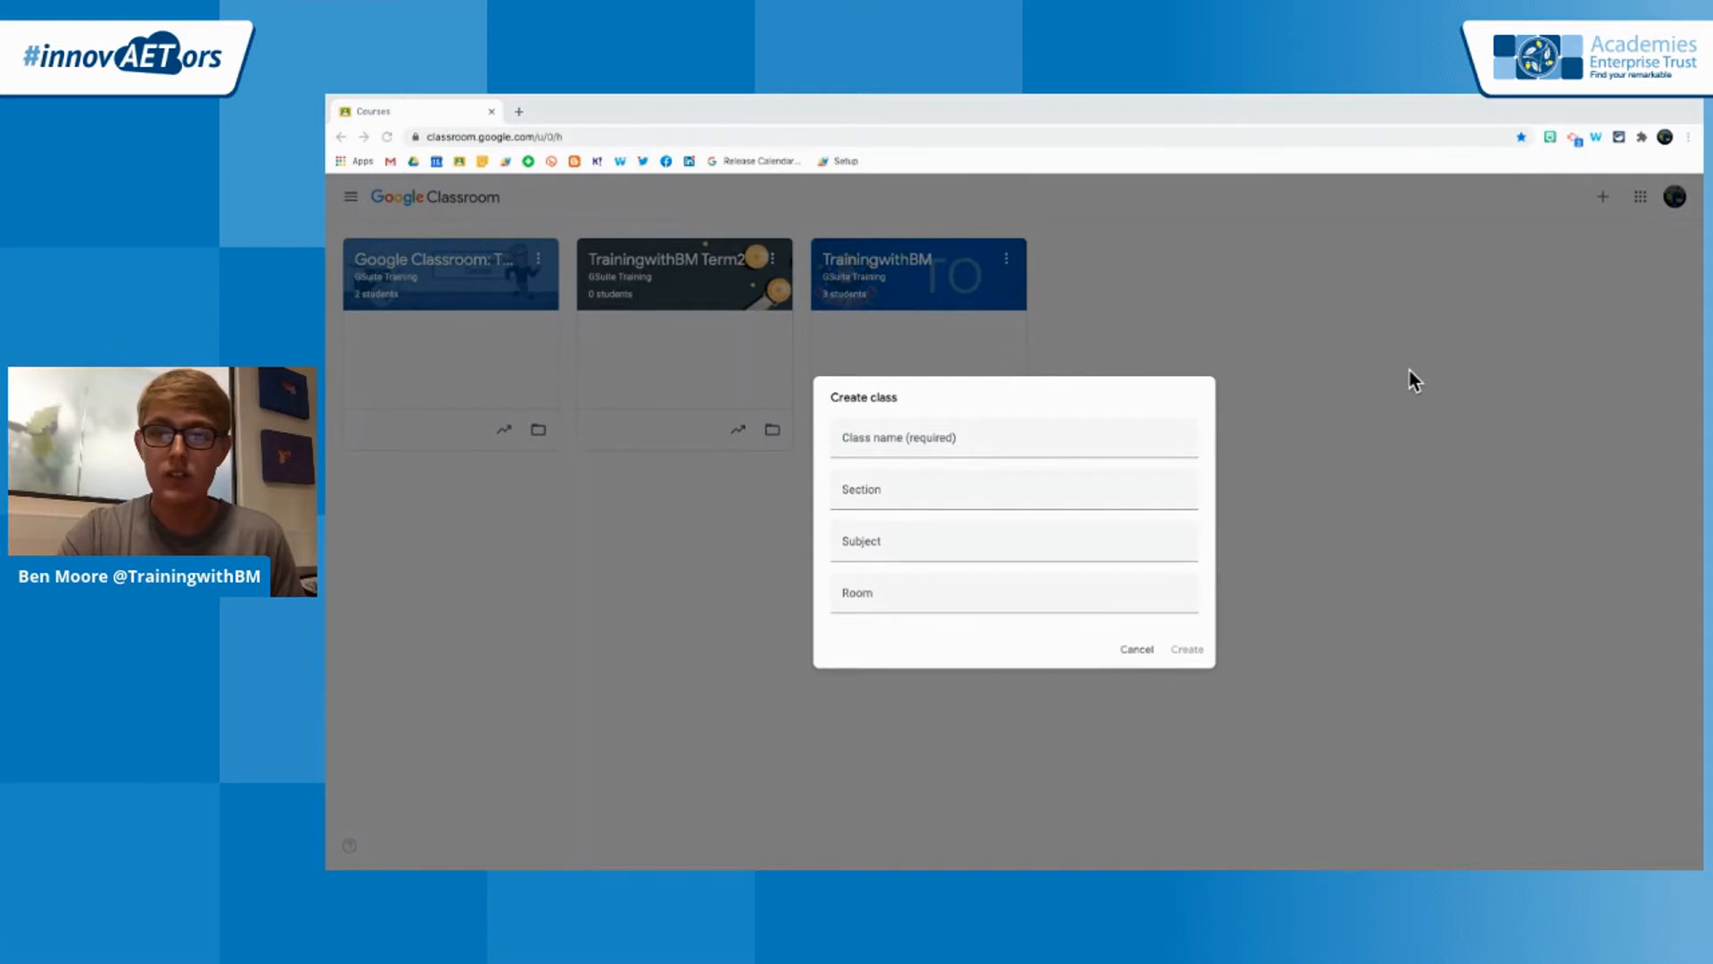
{"action": "left_click", "coordinate": [970, 444]}
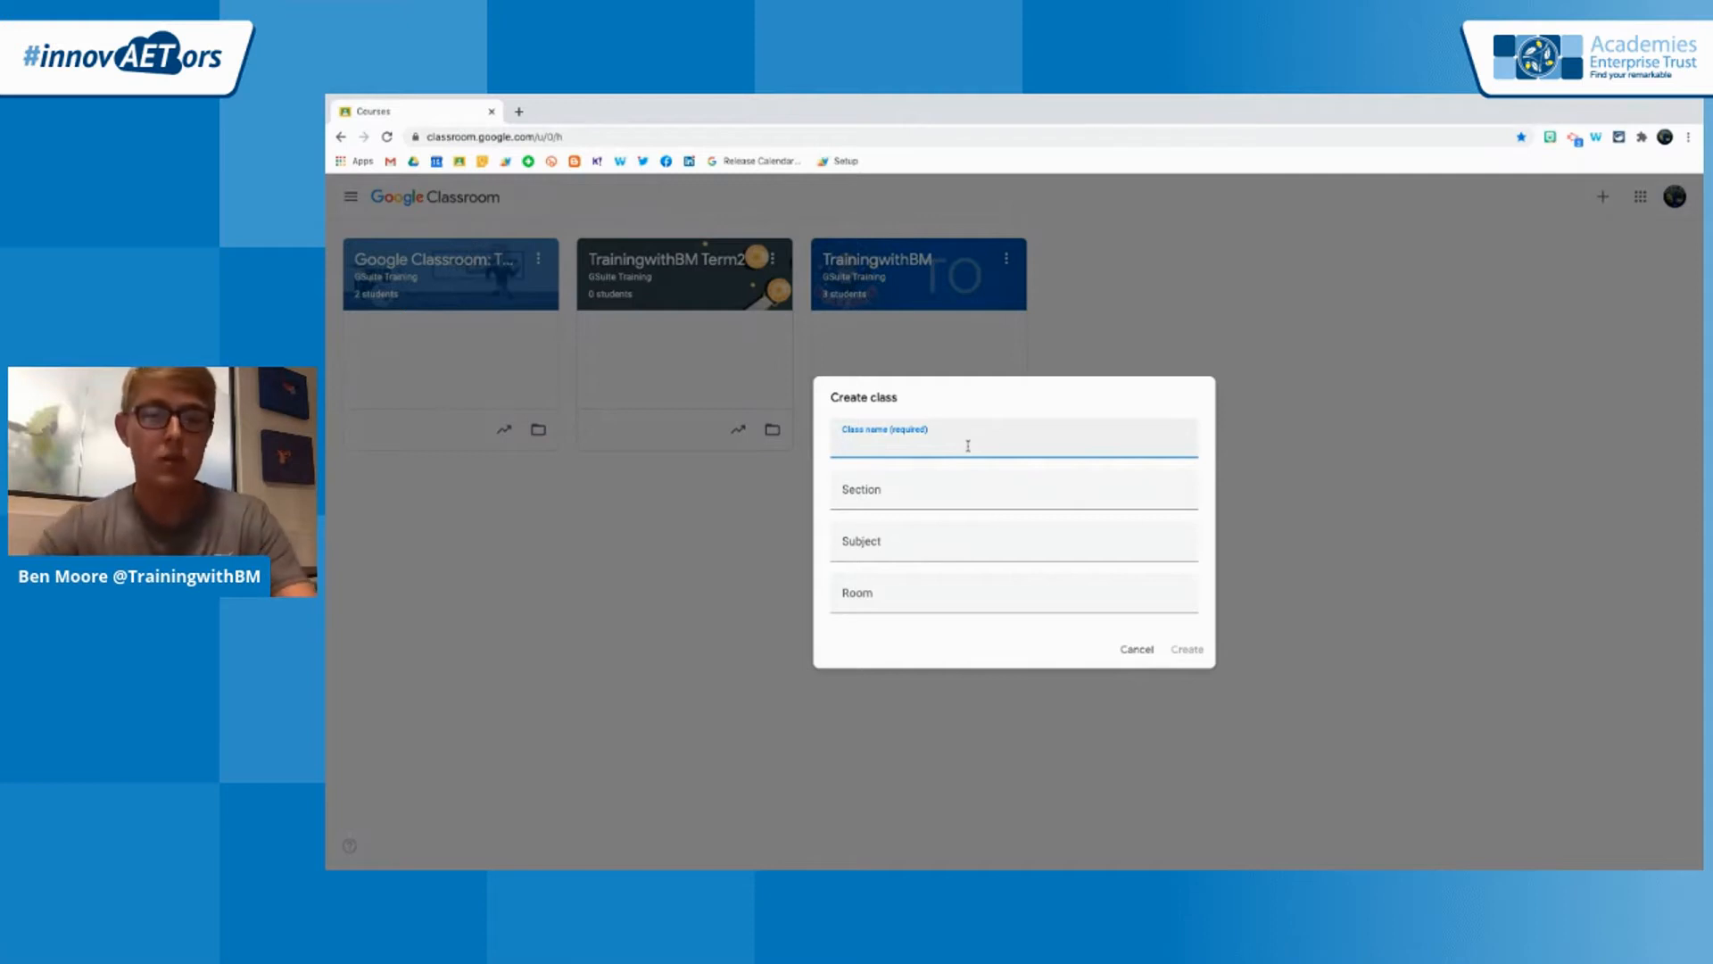
{"action": "type", "text": "Innov"}
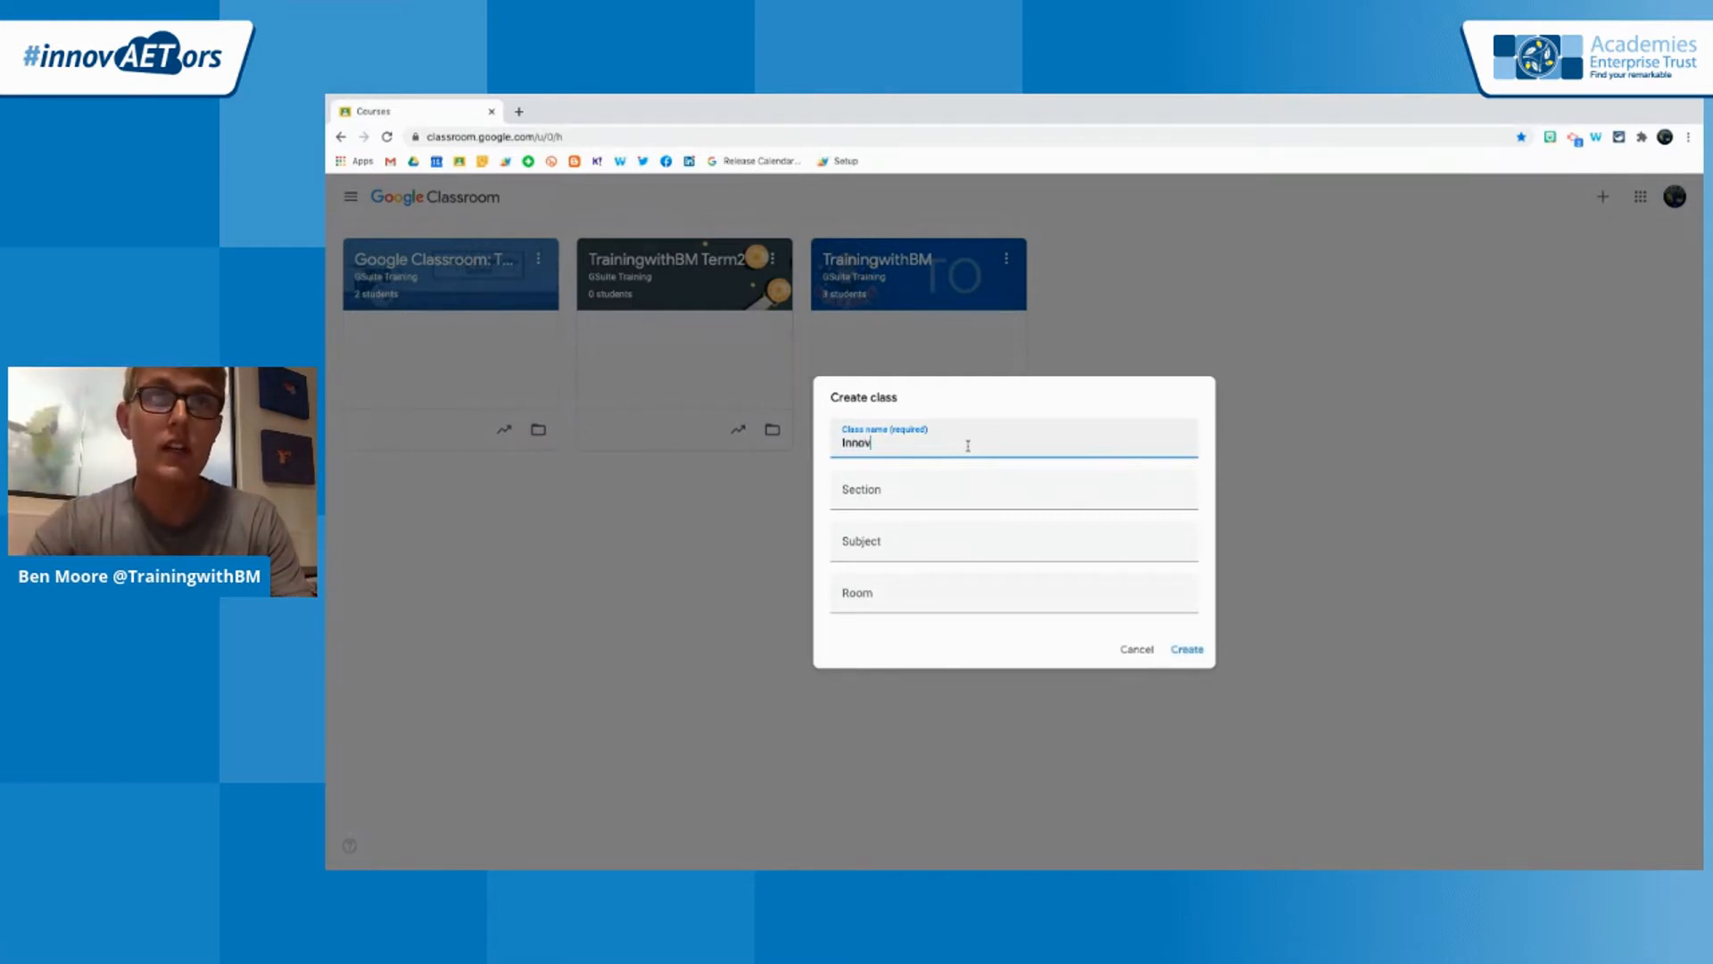
{"action": "type", "text": "AETors "}
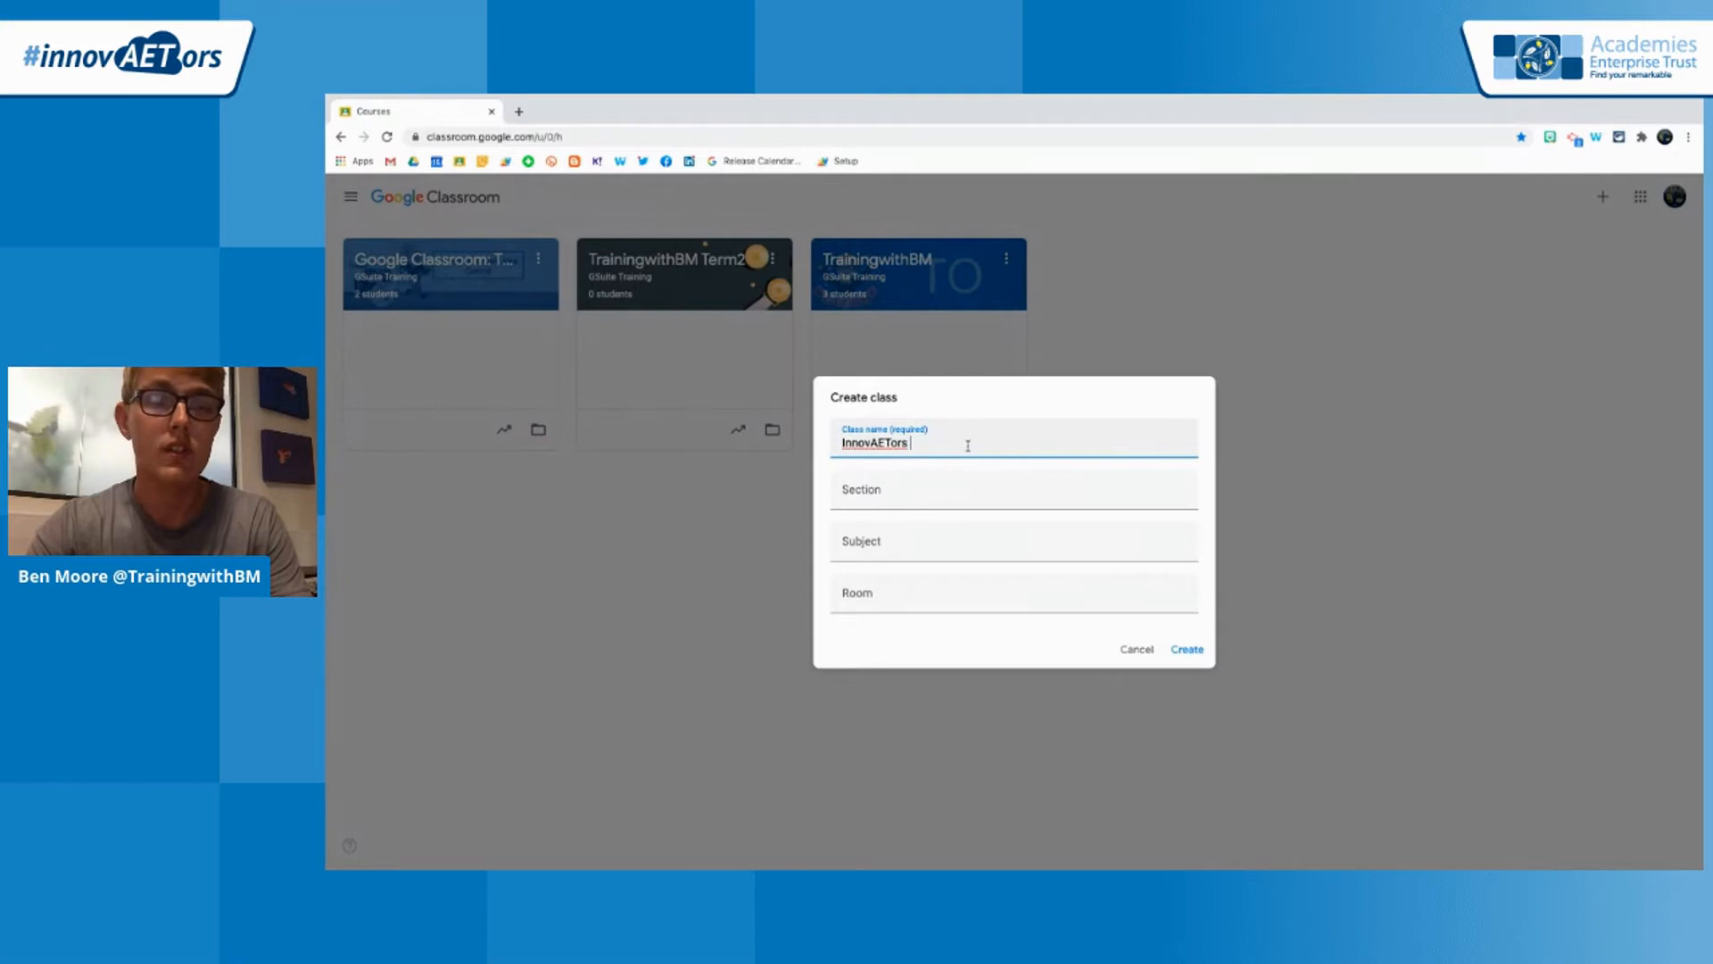
{"action": "type", "text": "EdTe"}
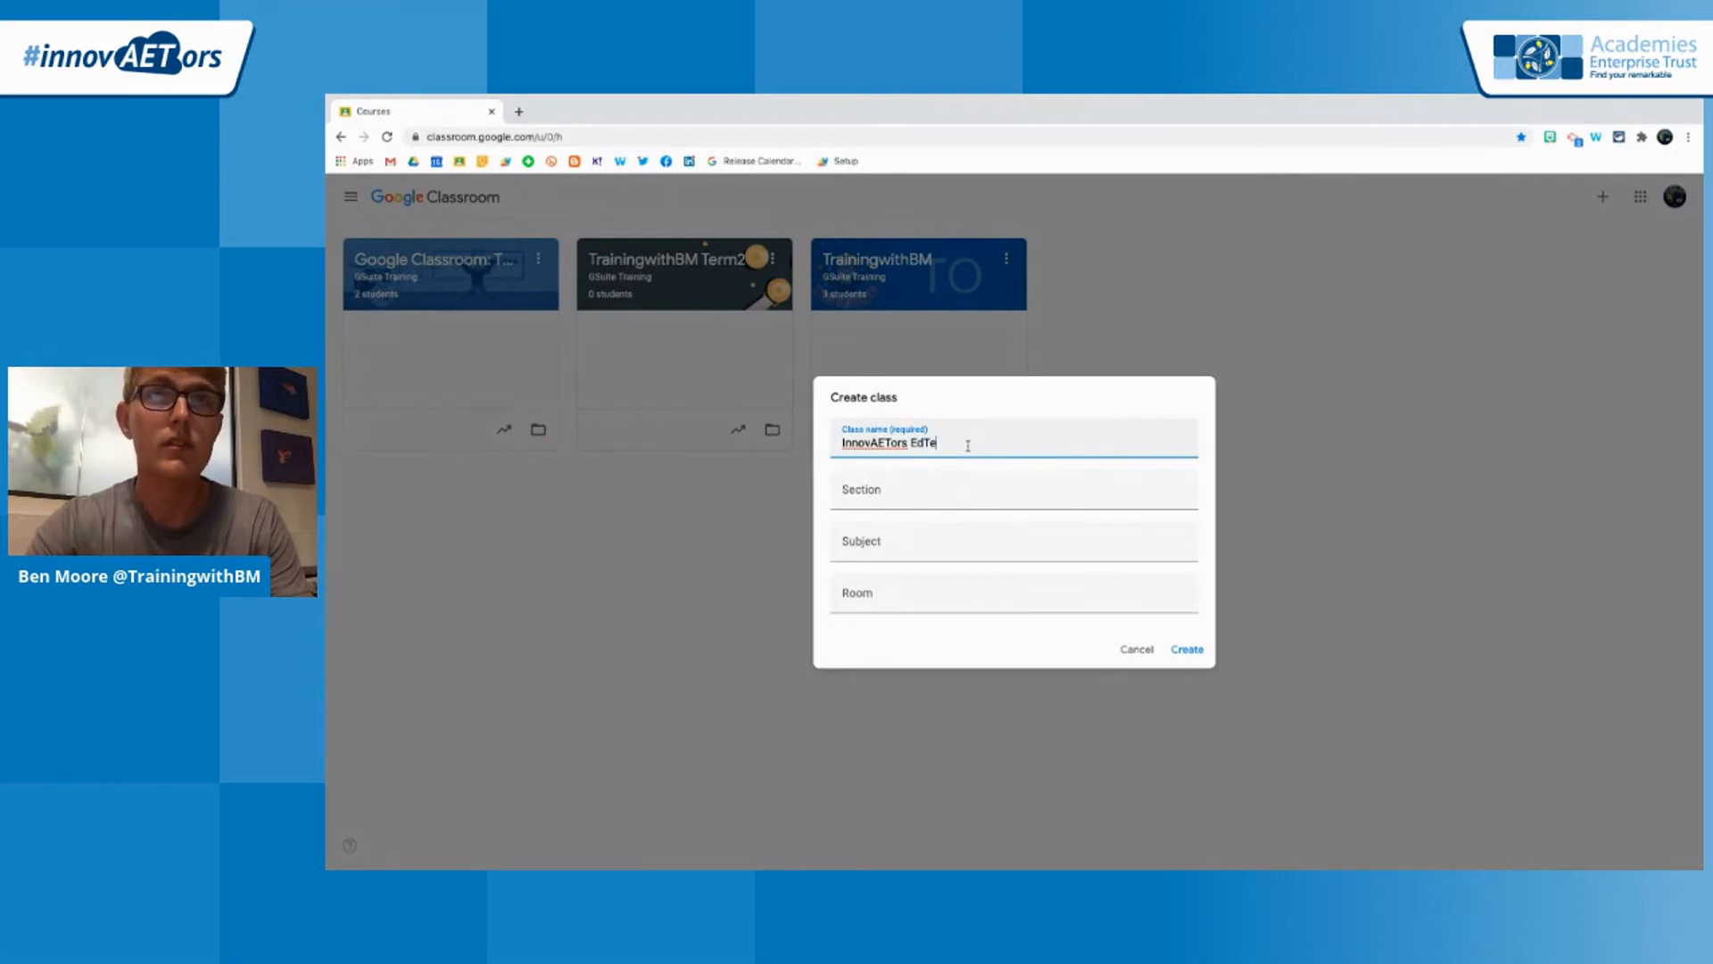
{"action": "type", "text": "ch Demo"}
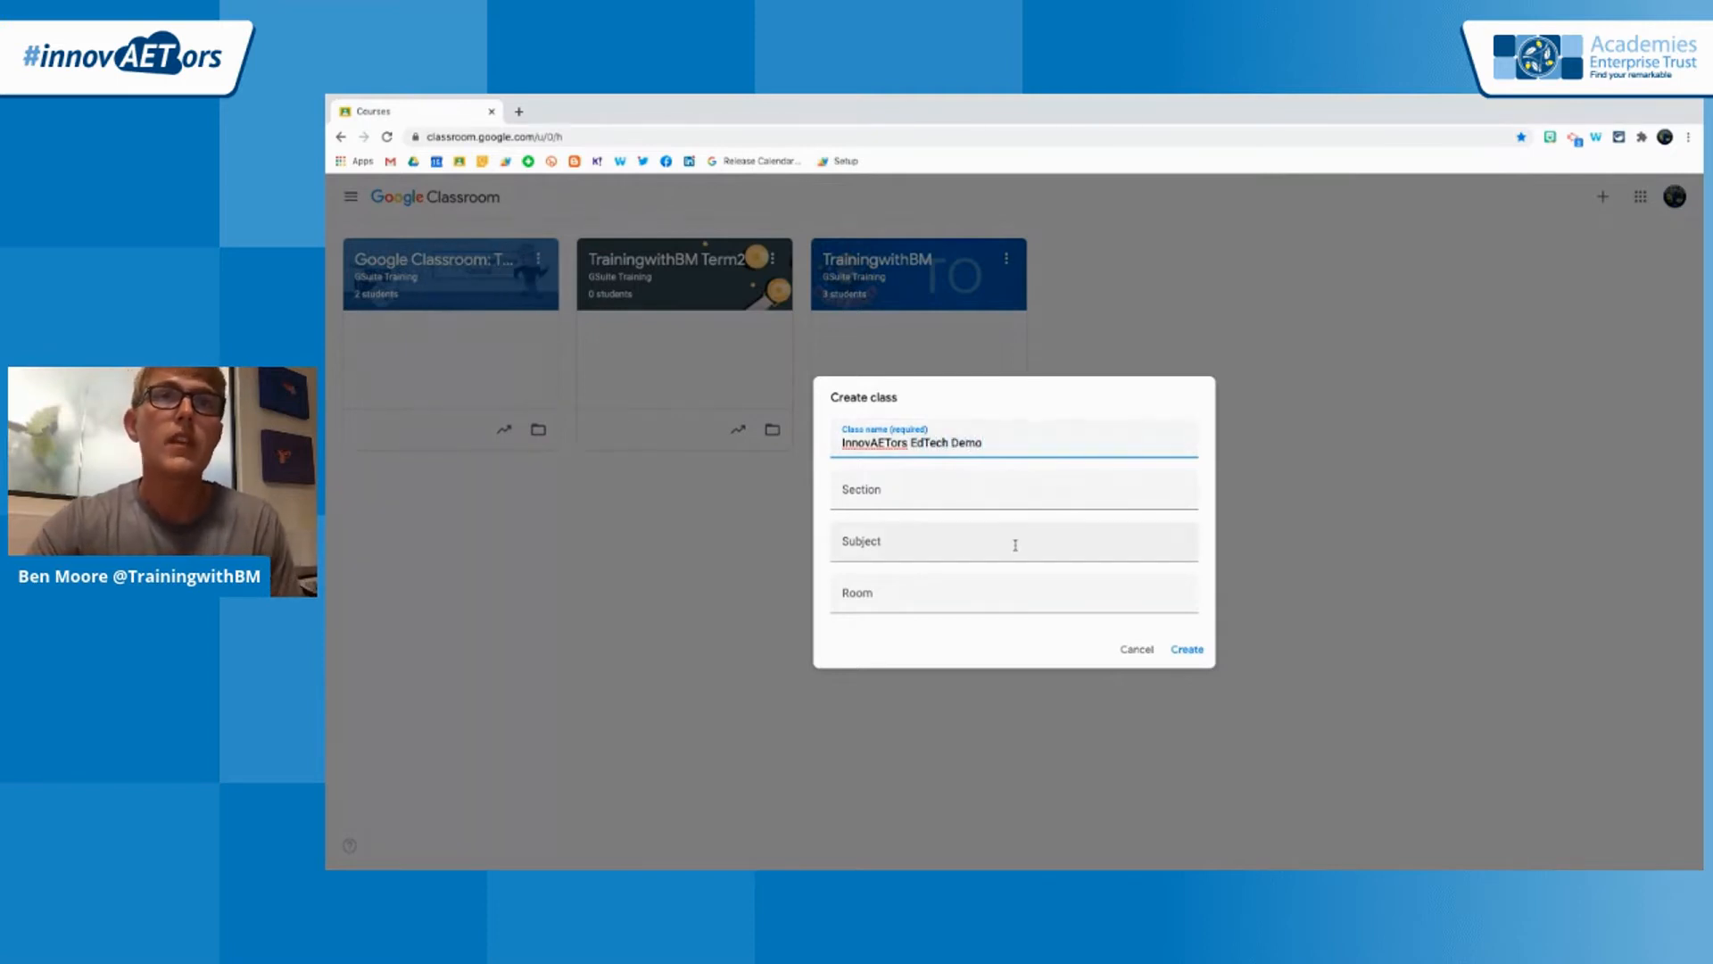
Set the class subject to EdTech Demo and the room to 127, leave the section blank, and create the class
{"action": "left_click", "coordinate": [900, 496]}
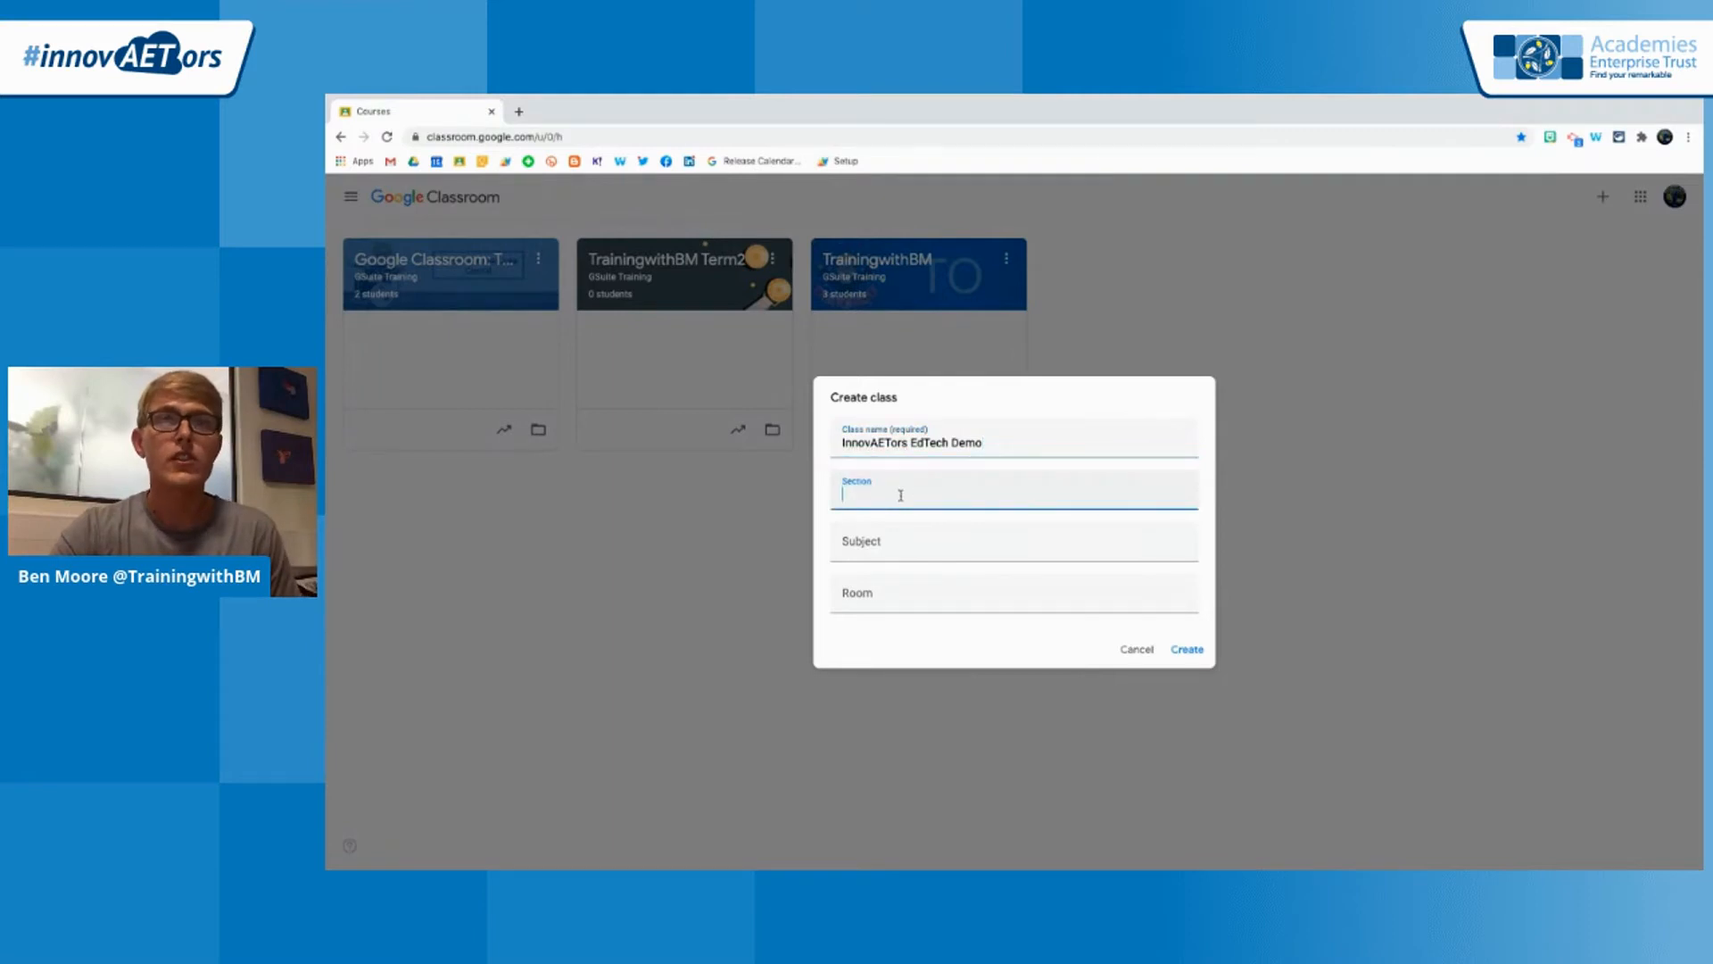
{"action": "left_click", "coordinate": [880, 595]}
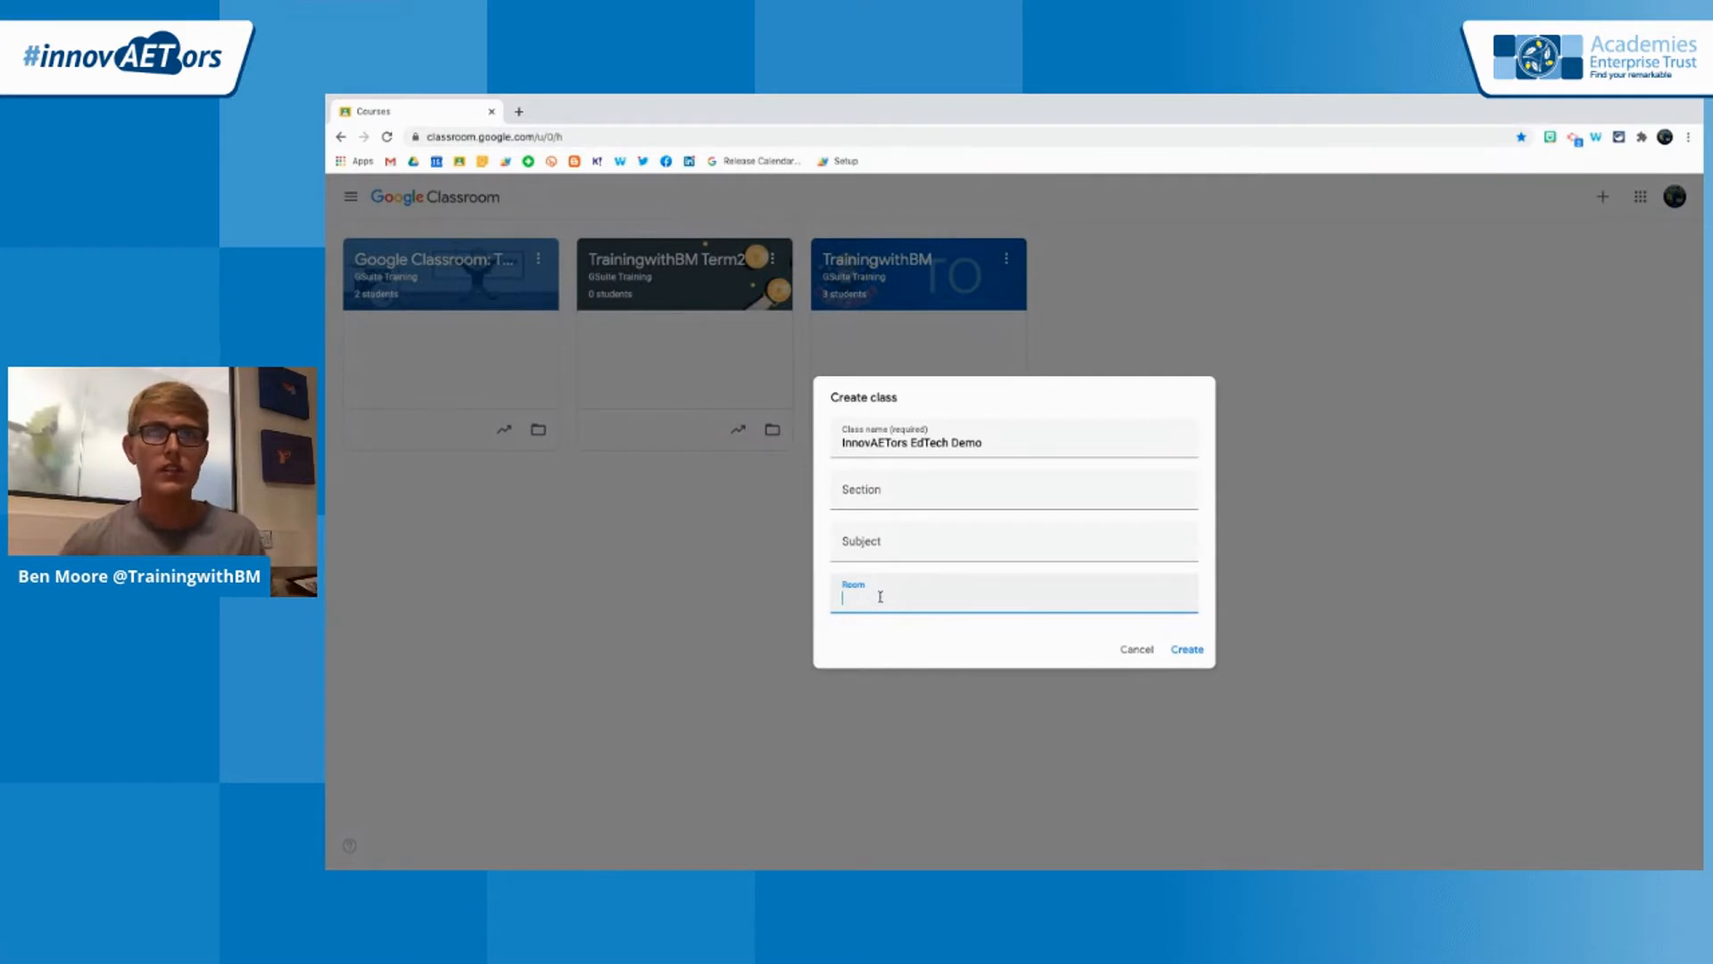
{"action": "left_click", "coordinate": [903, 502]}
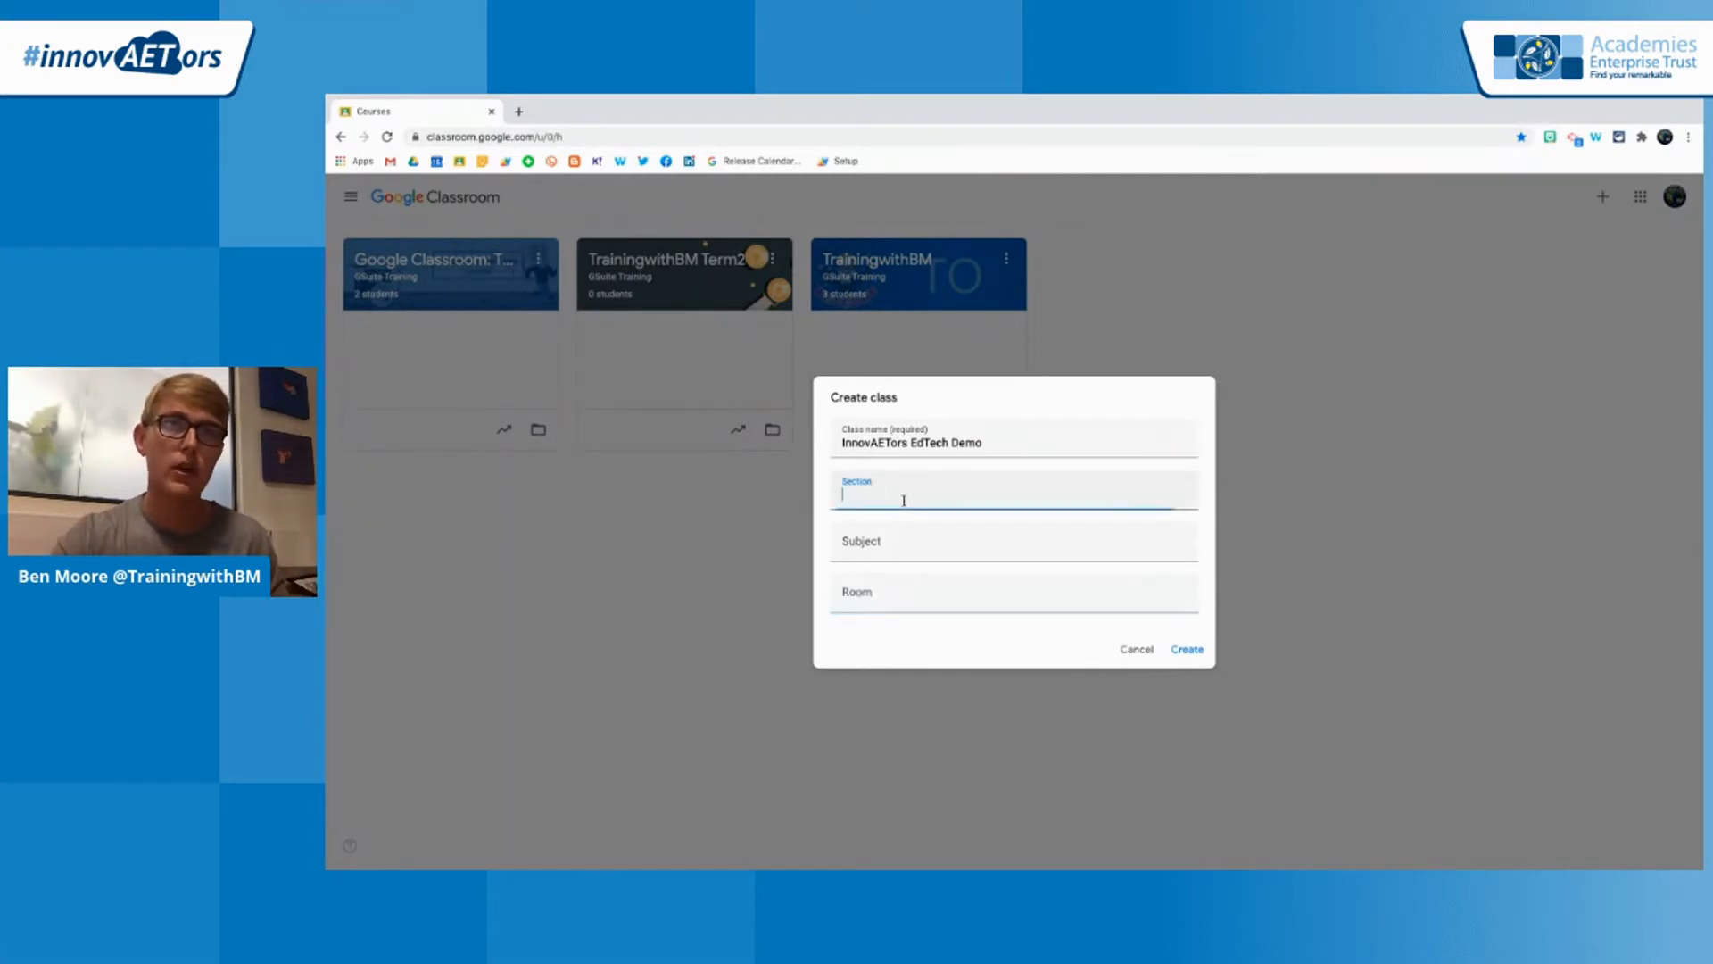
{"action": "left_click", "coordinate": [873, 544]}
{"action": "type", "text": "E"}
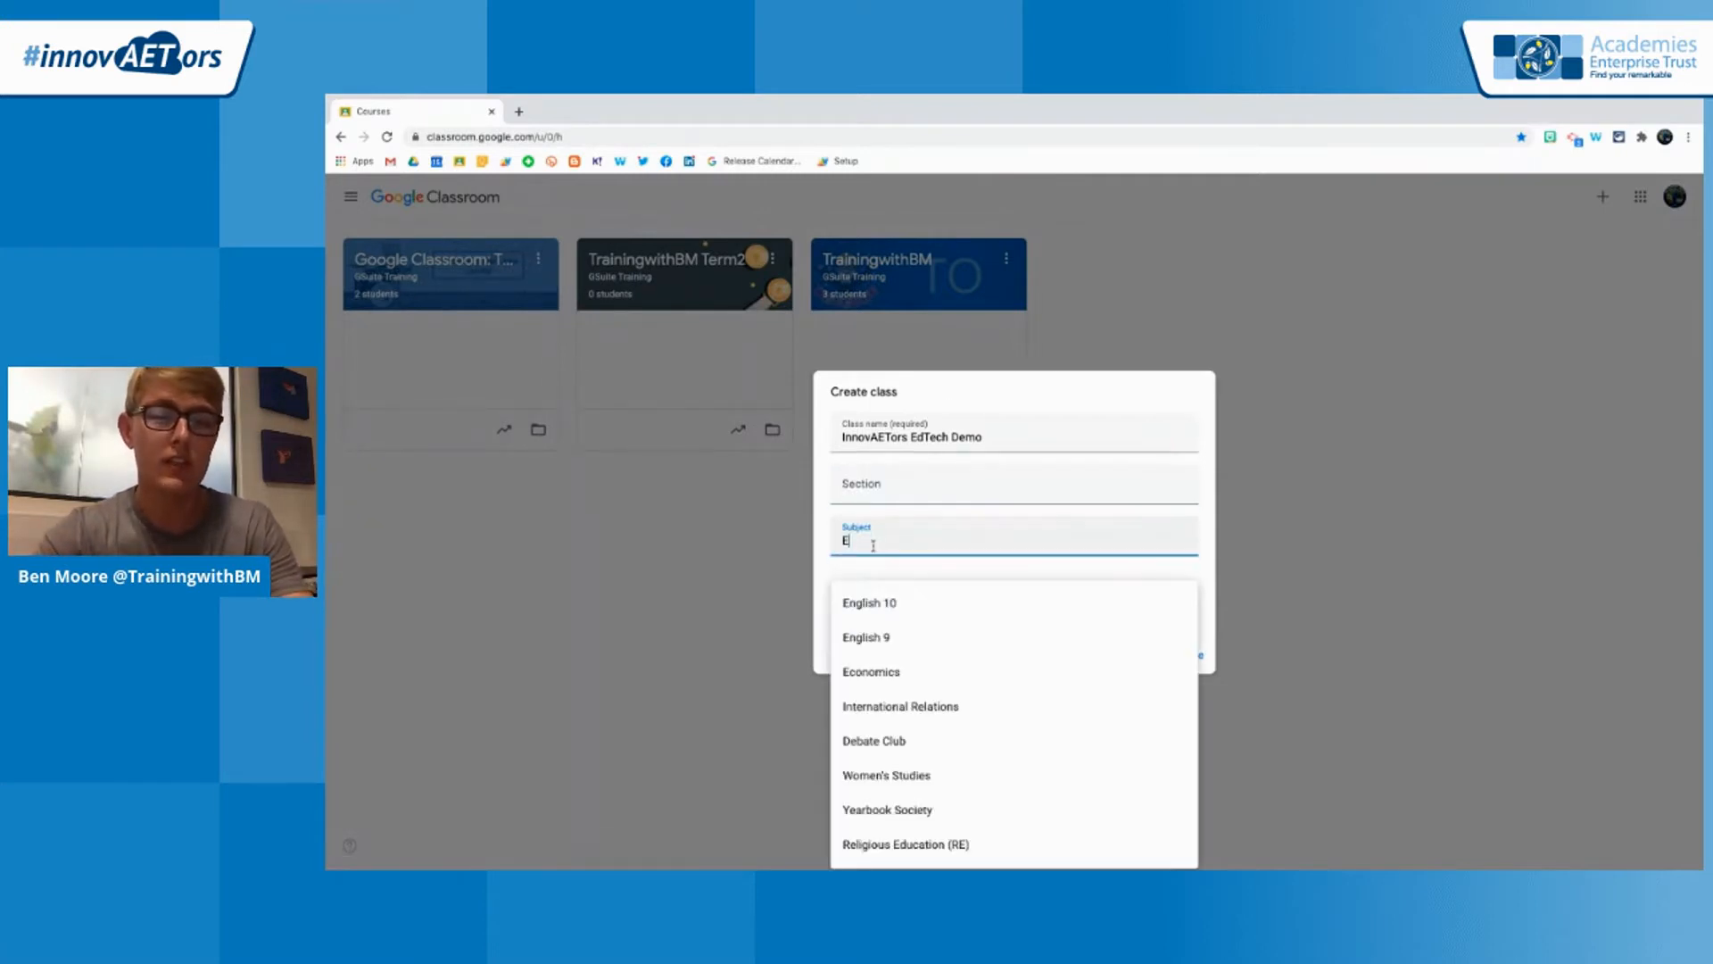
{"action": "type", "text": "dTech Demo"}
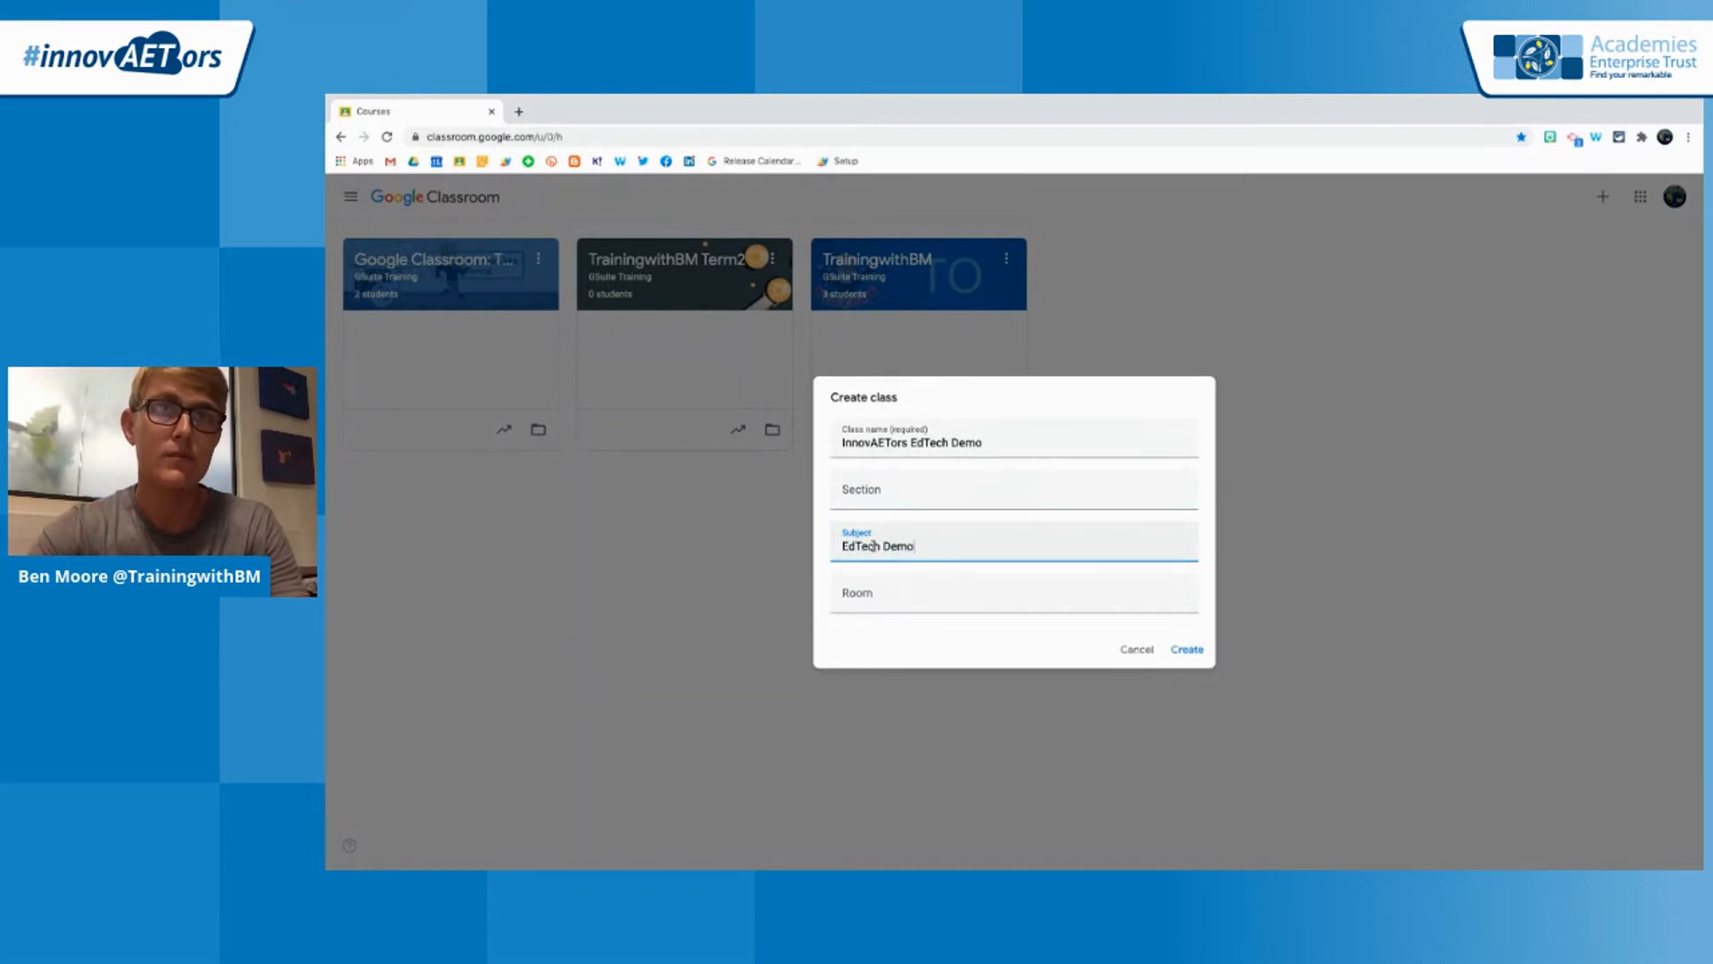
{"action": "left_click", "coordinate": [871, 592]}
{"action": "type", "text": "127"}
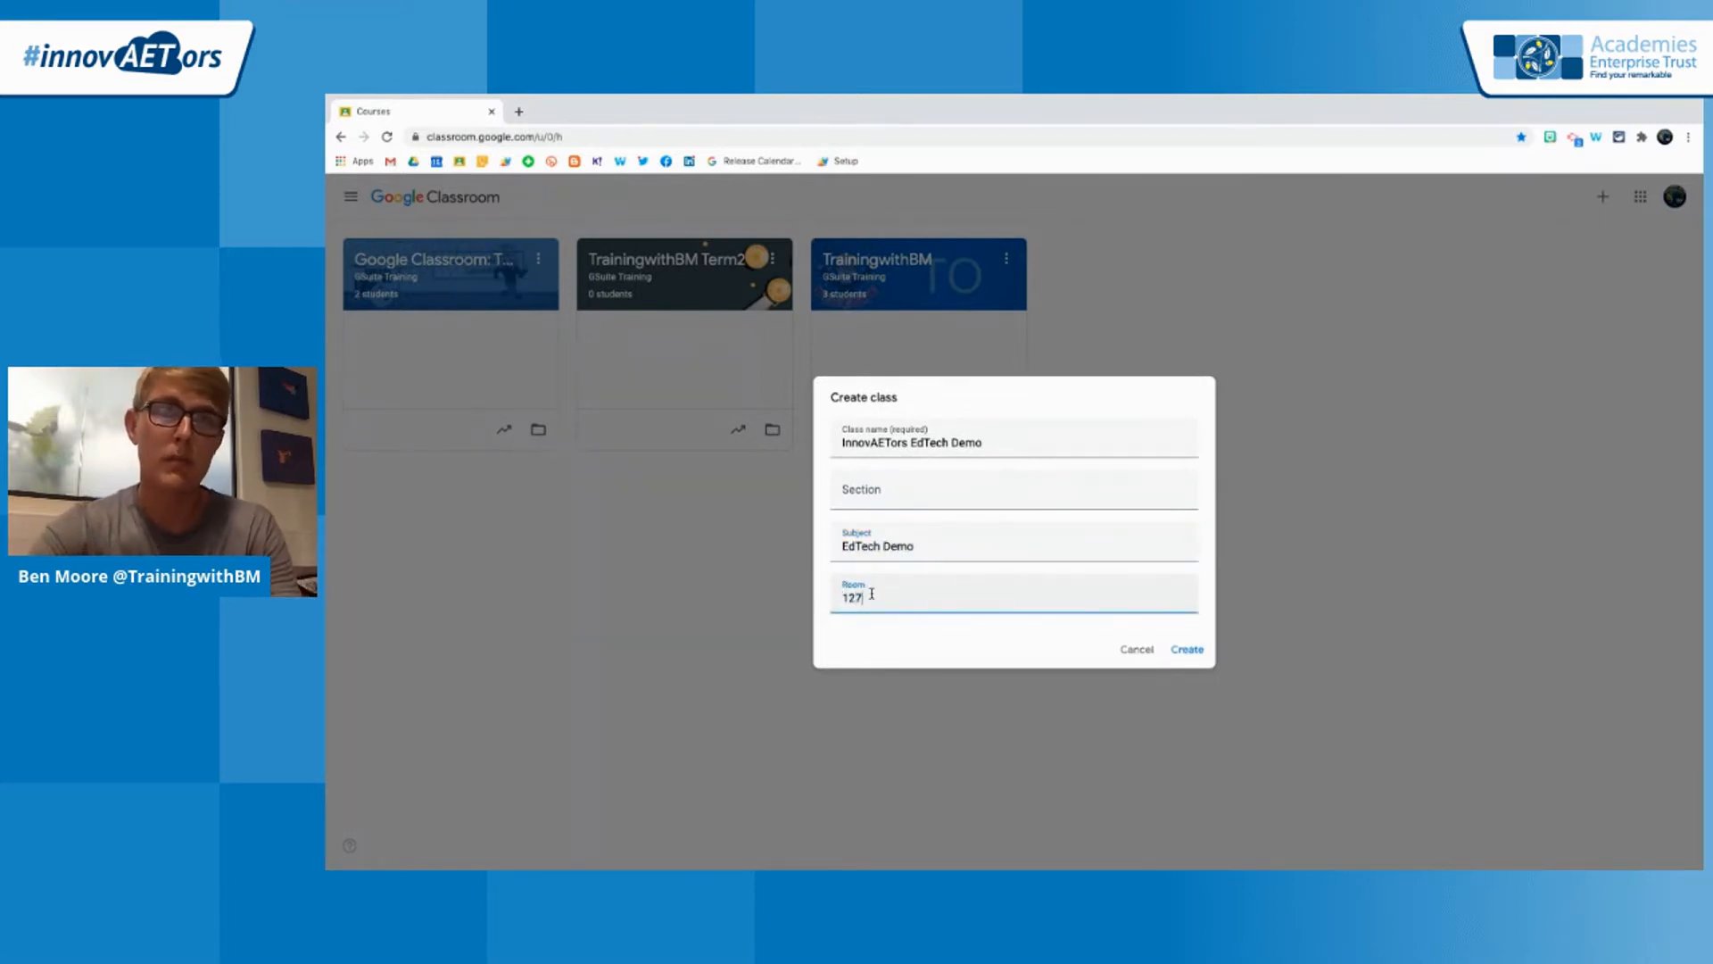
{"action": "left_click", "coordinate": [1194, 652]}
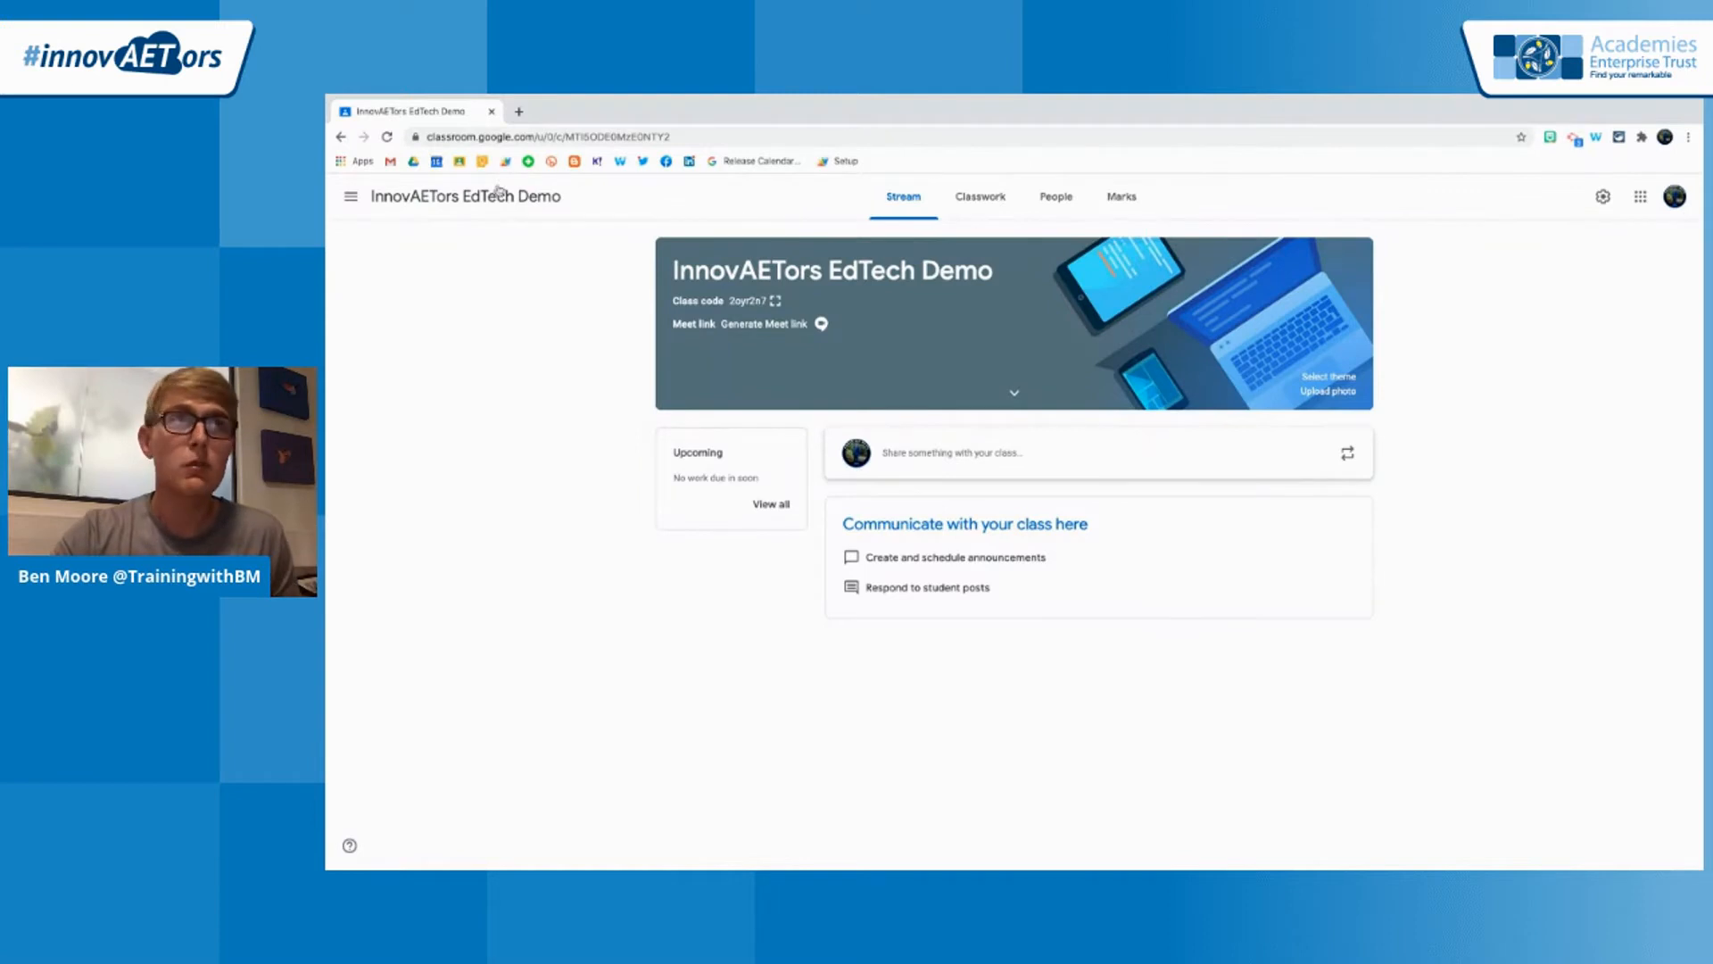
Return to the overview of all classes and reopen the InnovAETors EdTech Demo class
{"action": "left_click", "coordinate": [353, 201]}
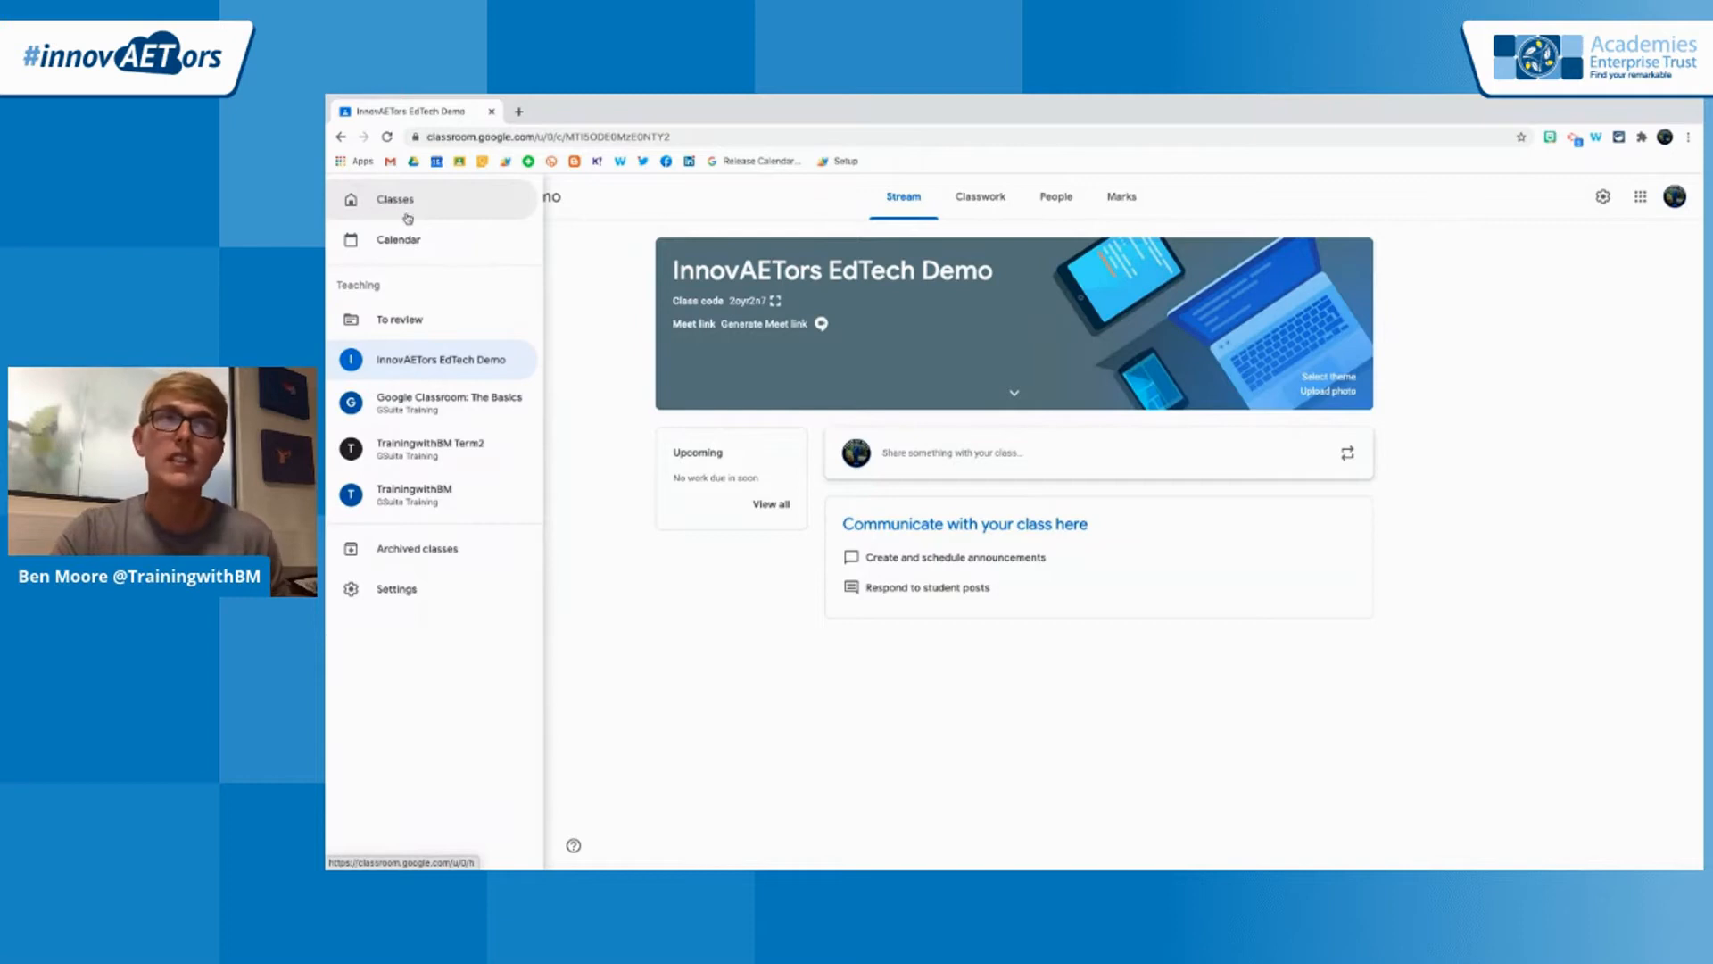
{"action": "left_click", "coordinate": [406, 202]}
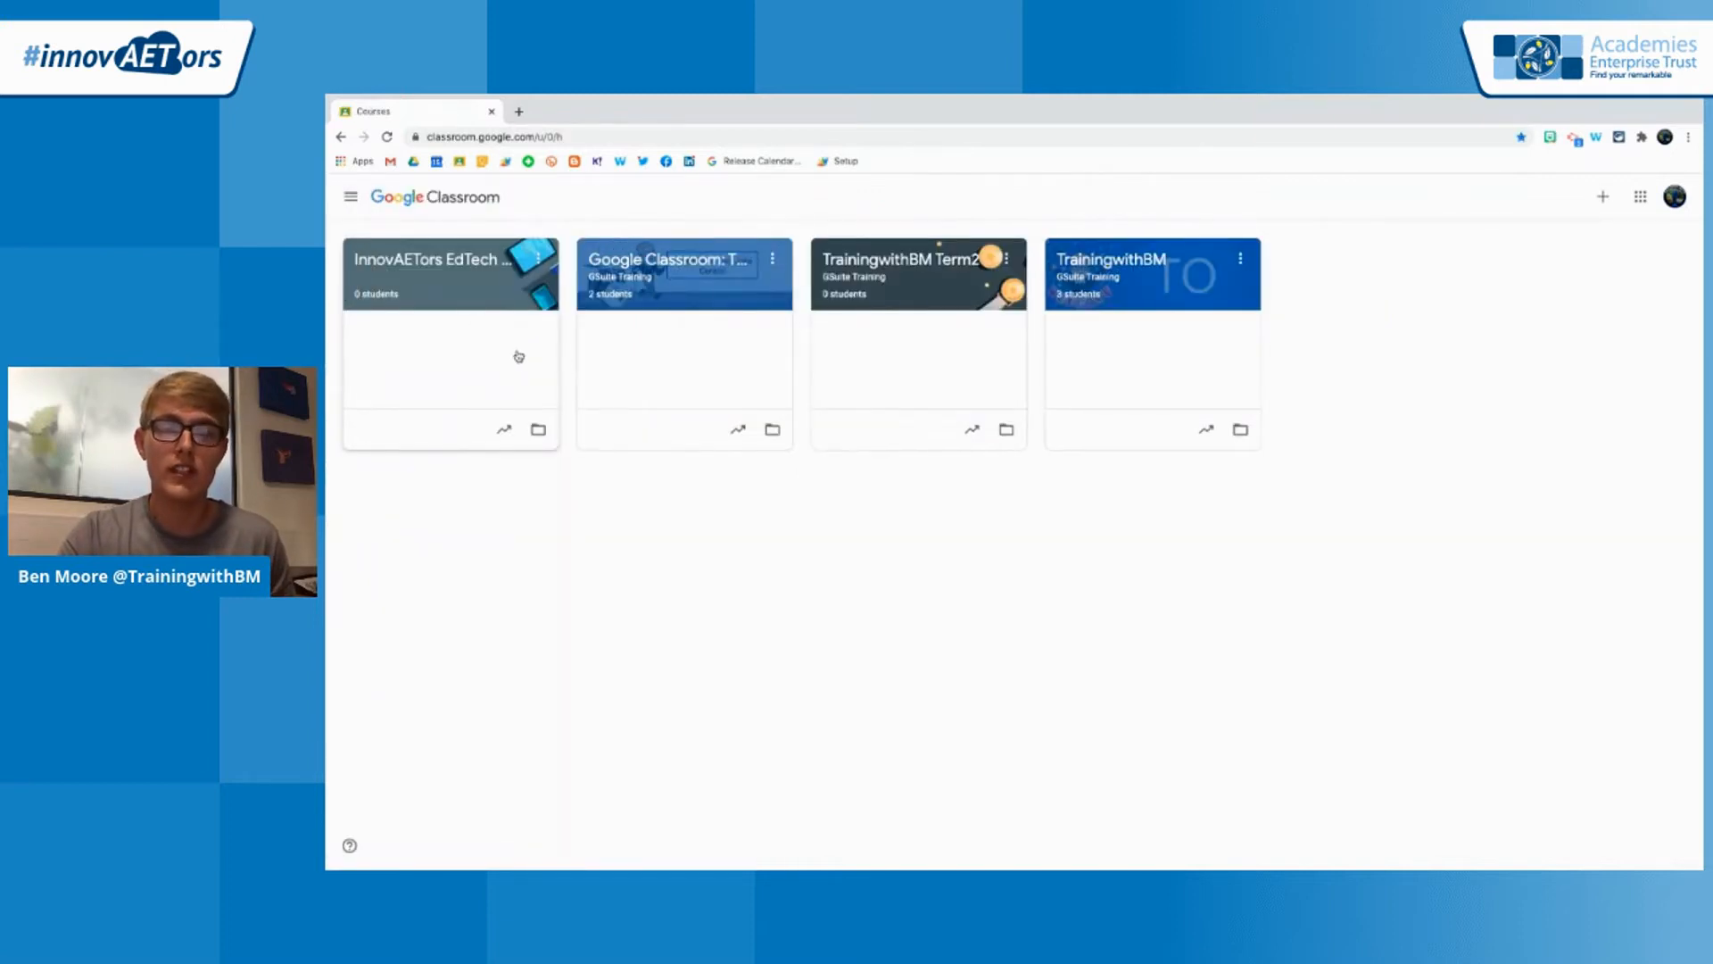
{"action": "left_click", "coordinate": [499, 273]}
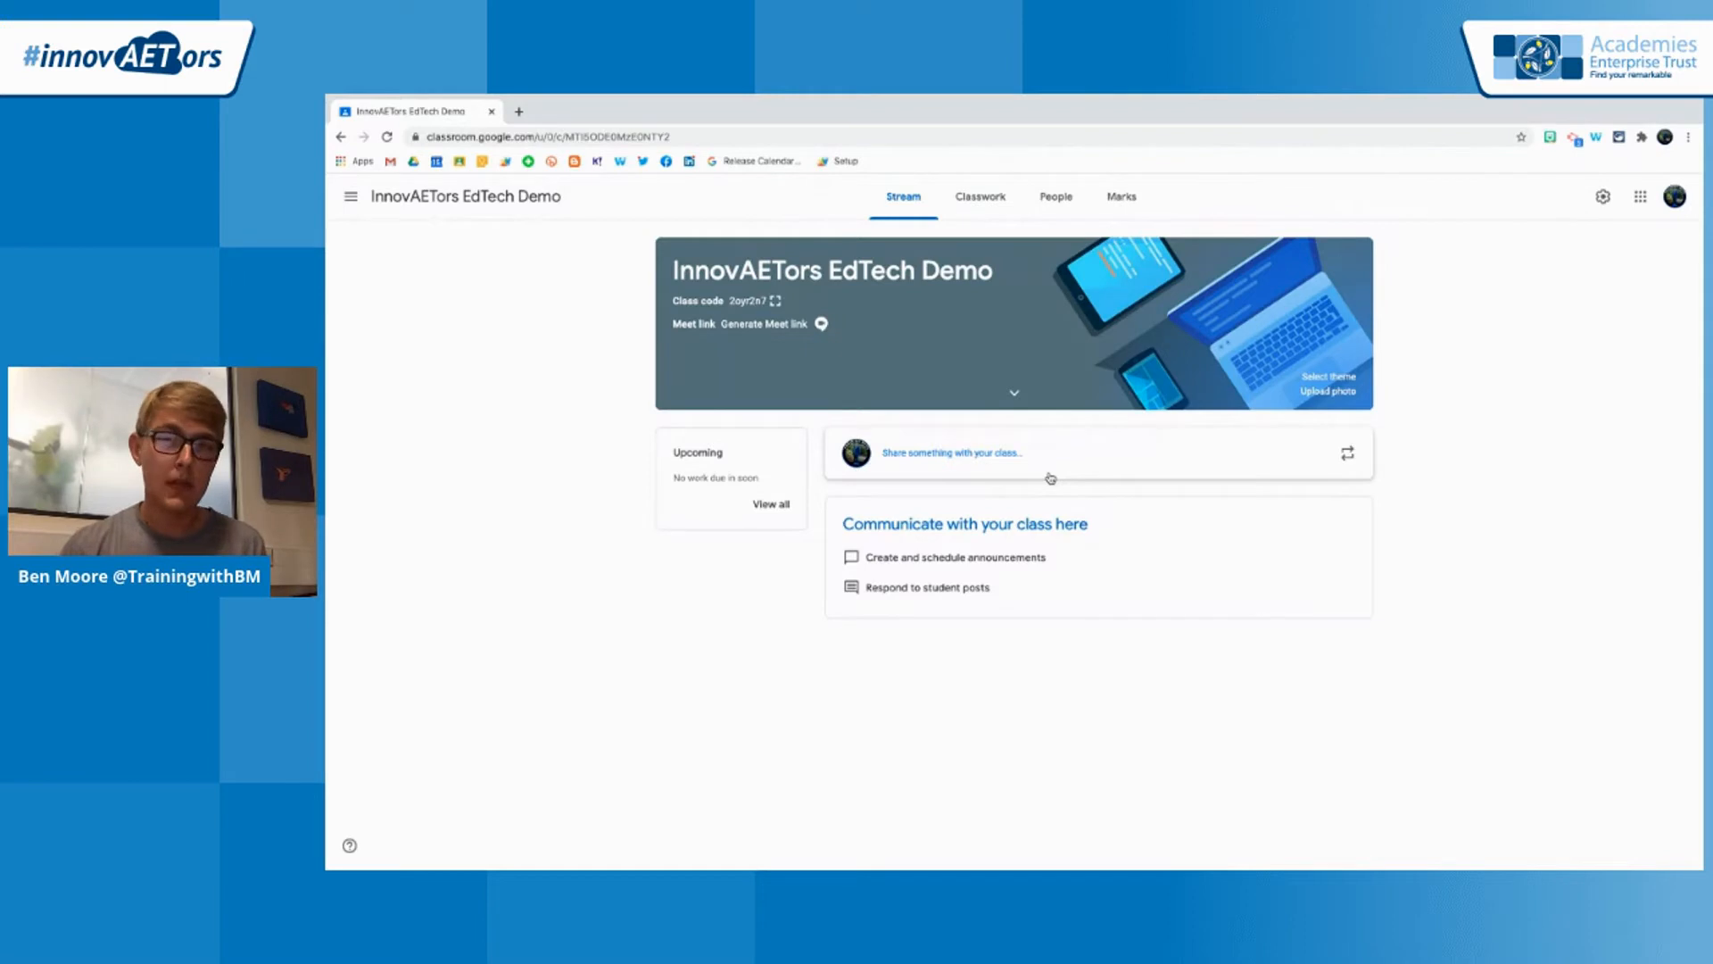
Add a classwork topic named World Music to the InnovAETors EdTech Demo class
{"action": "left_click", "coordinate": [982, 213]}
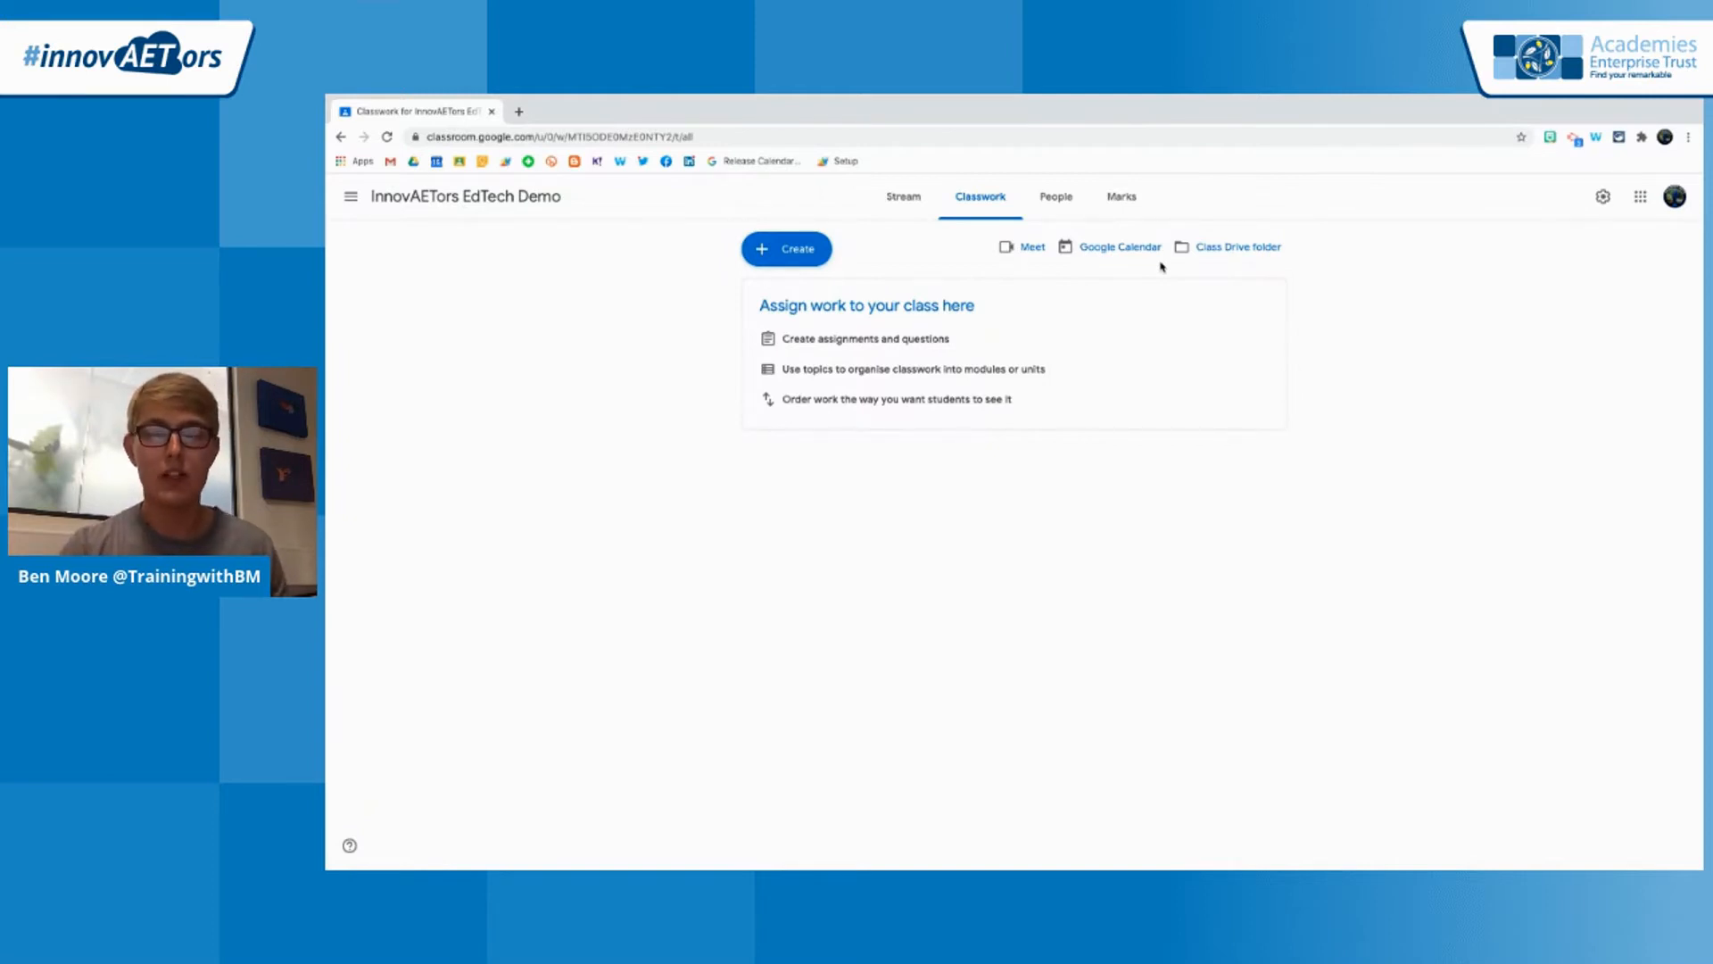
{"action": "left_click", "coordinate": [798, 254]}
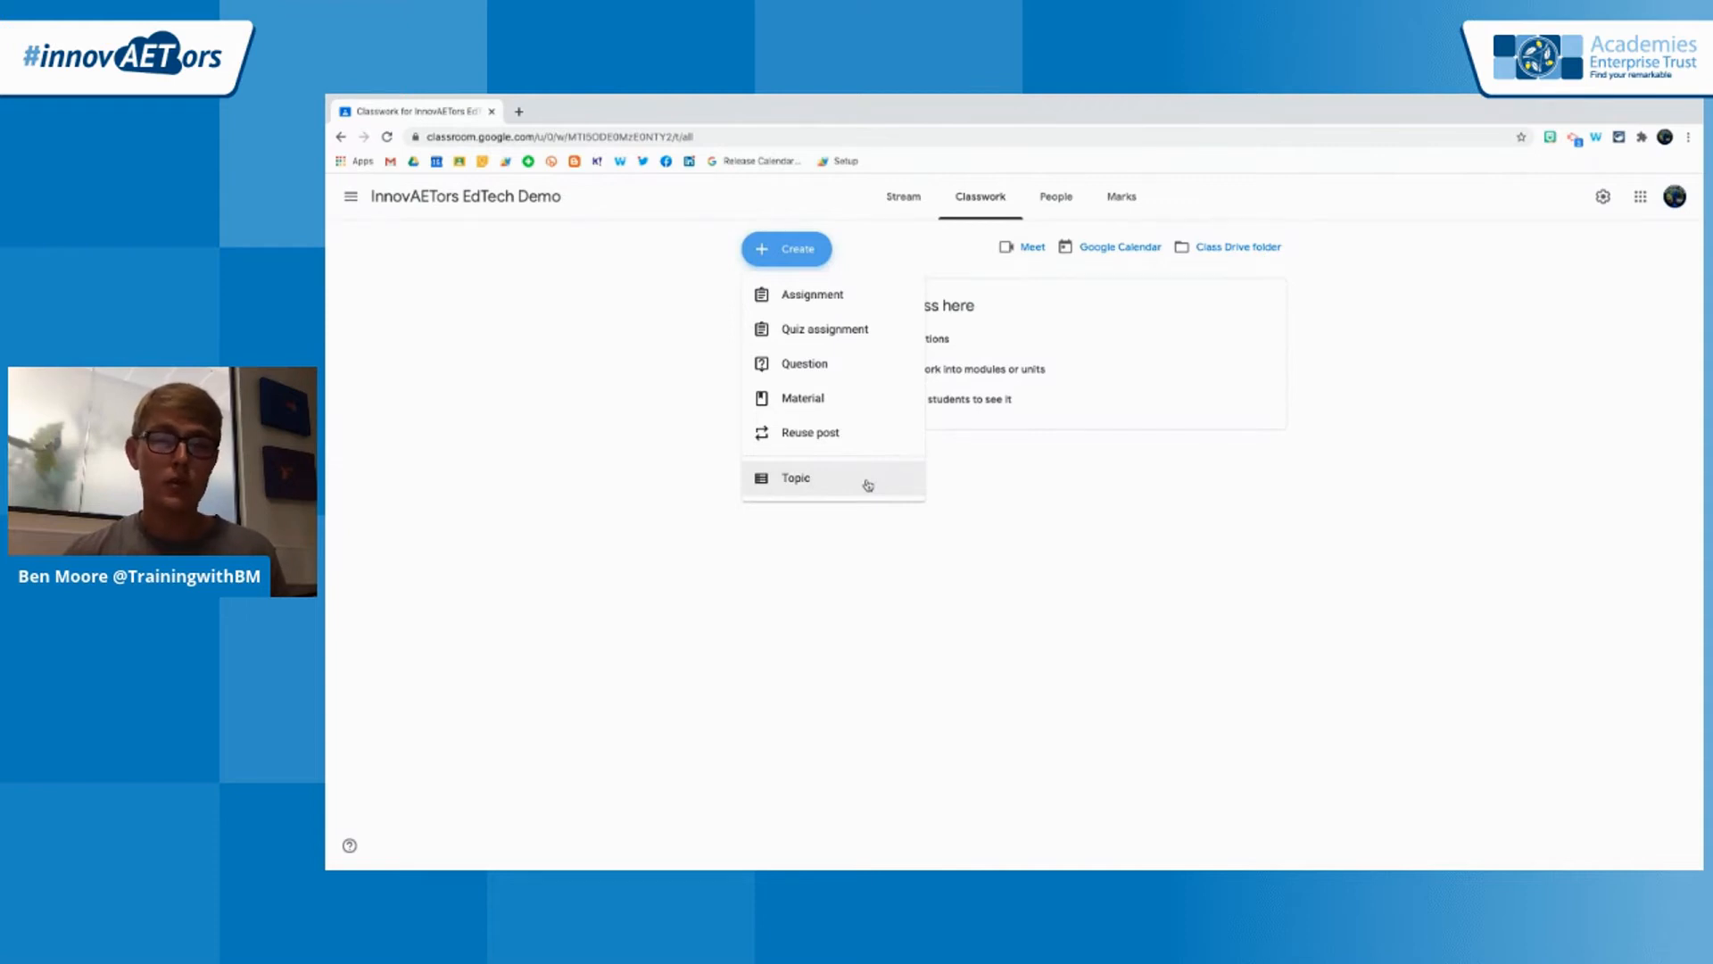
{"action": "left_click", "coordinate": [867, 484]}
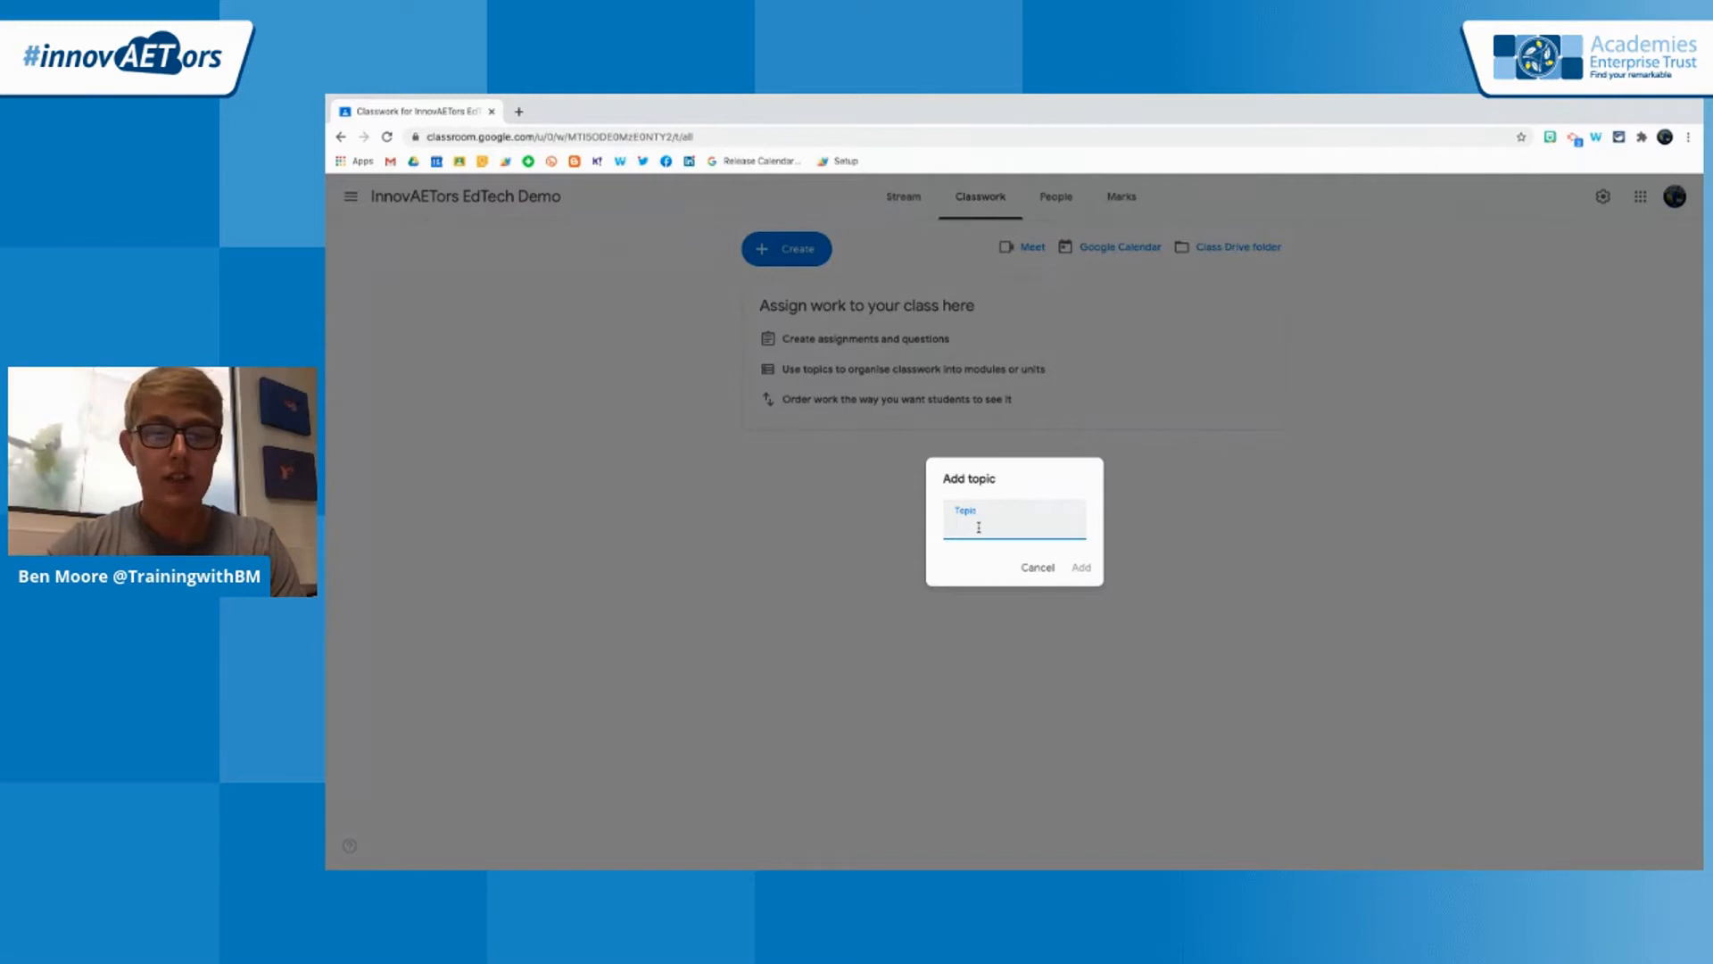
{"action": "type", "text": "Wor"}
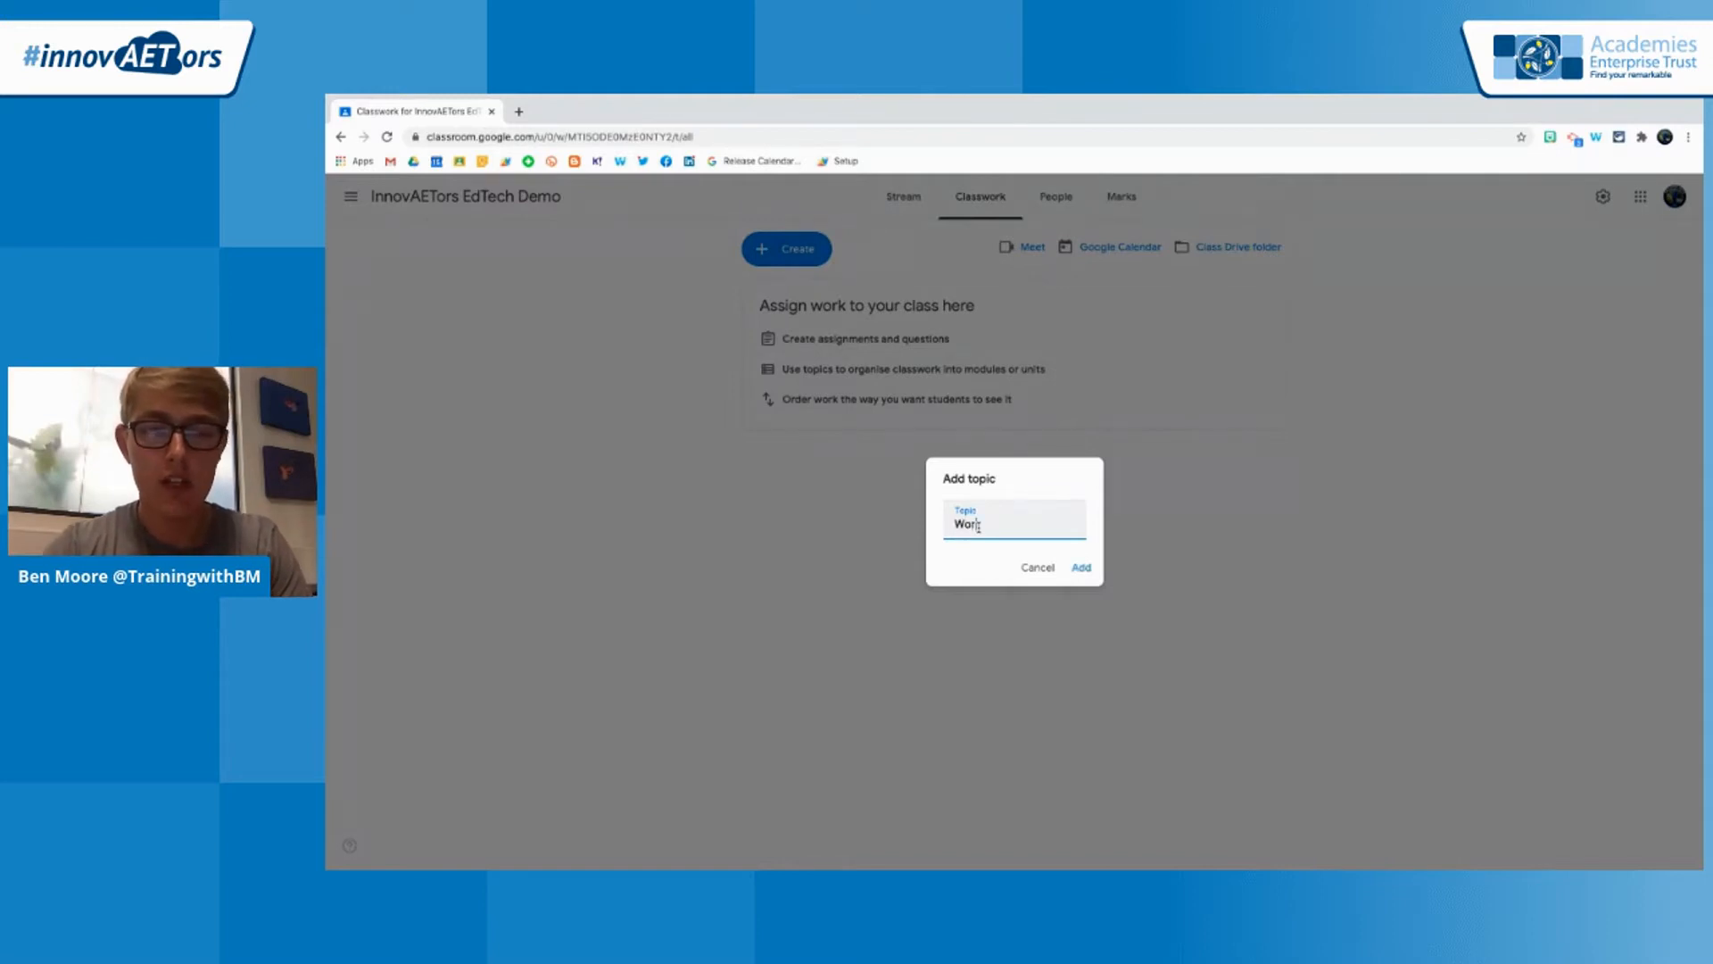
{"action": "type", "text": "ld Mis"}
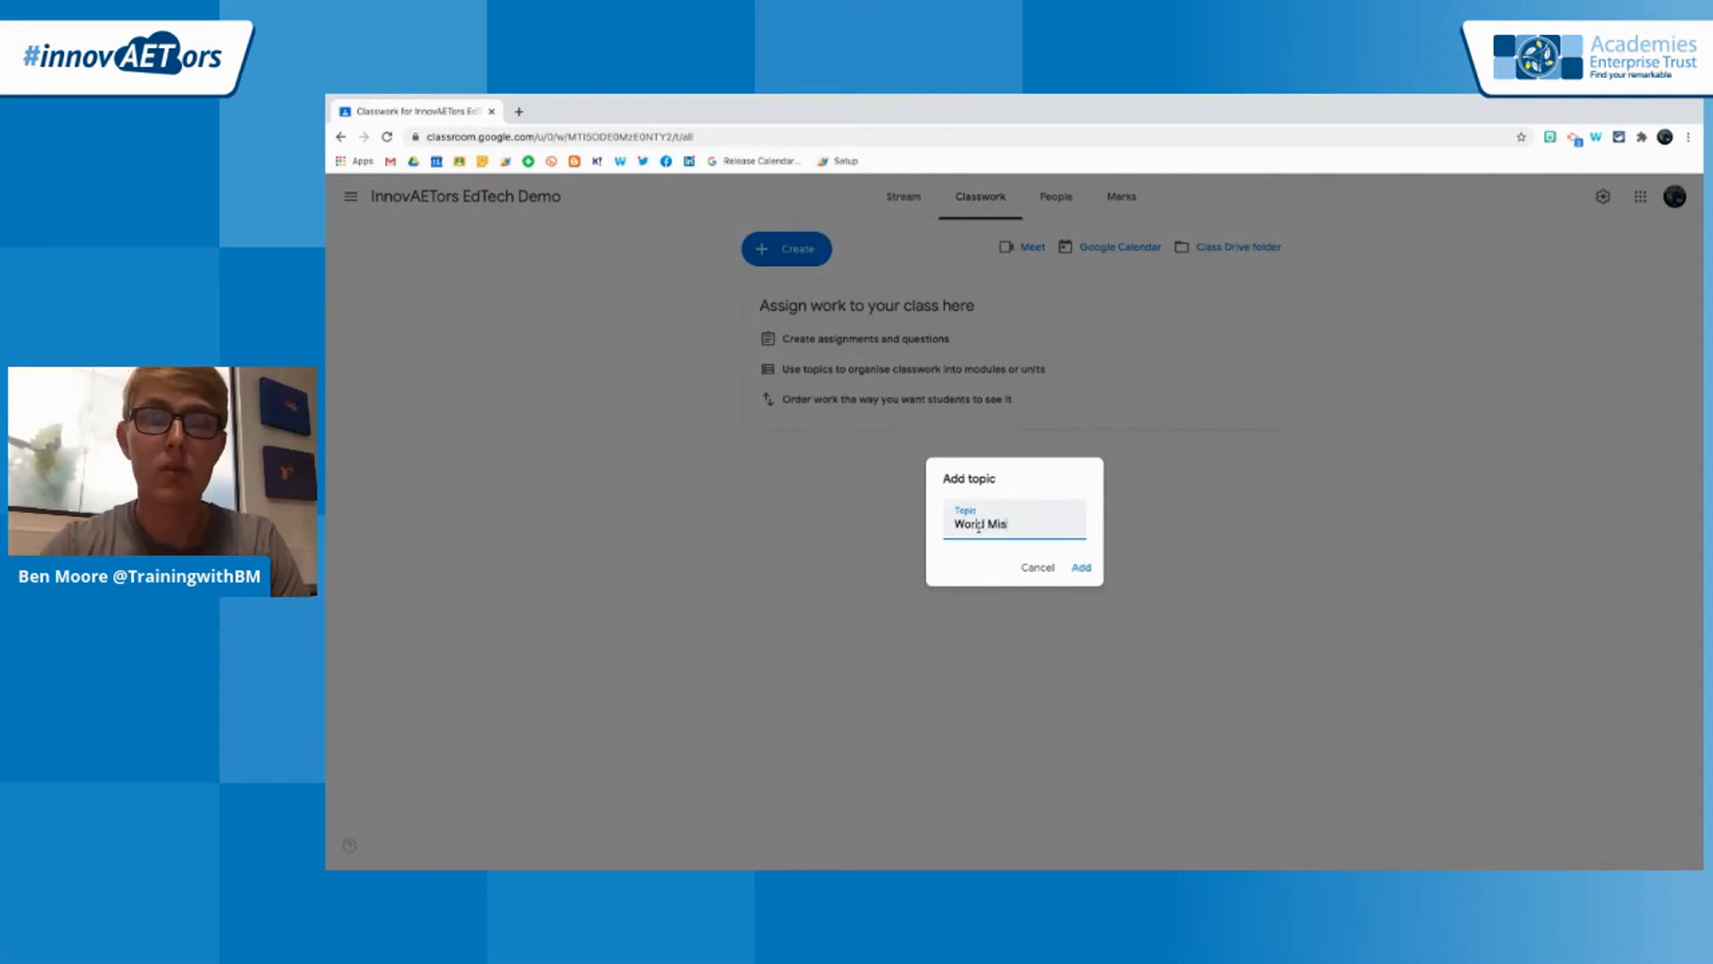
{"action": "key", "text": "BackSpace"}
{"action": "key", "text": "BackSpace"}
{"action": "type", "text": "usic"}
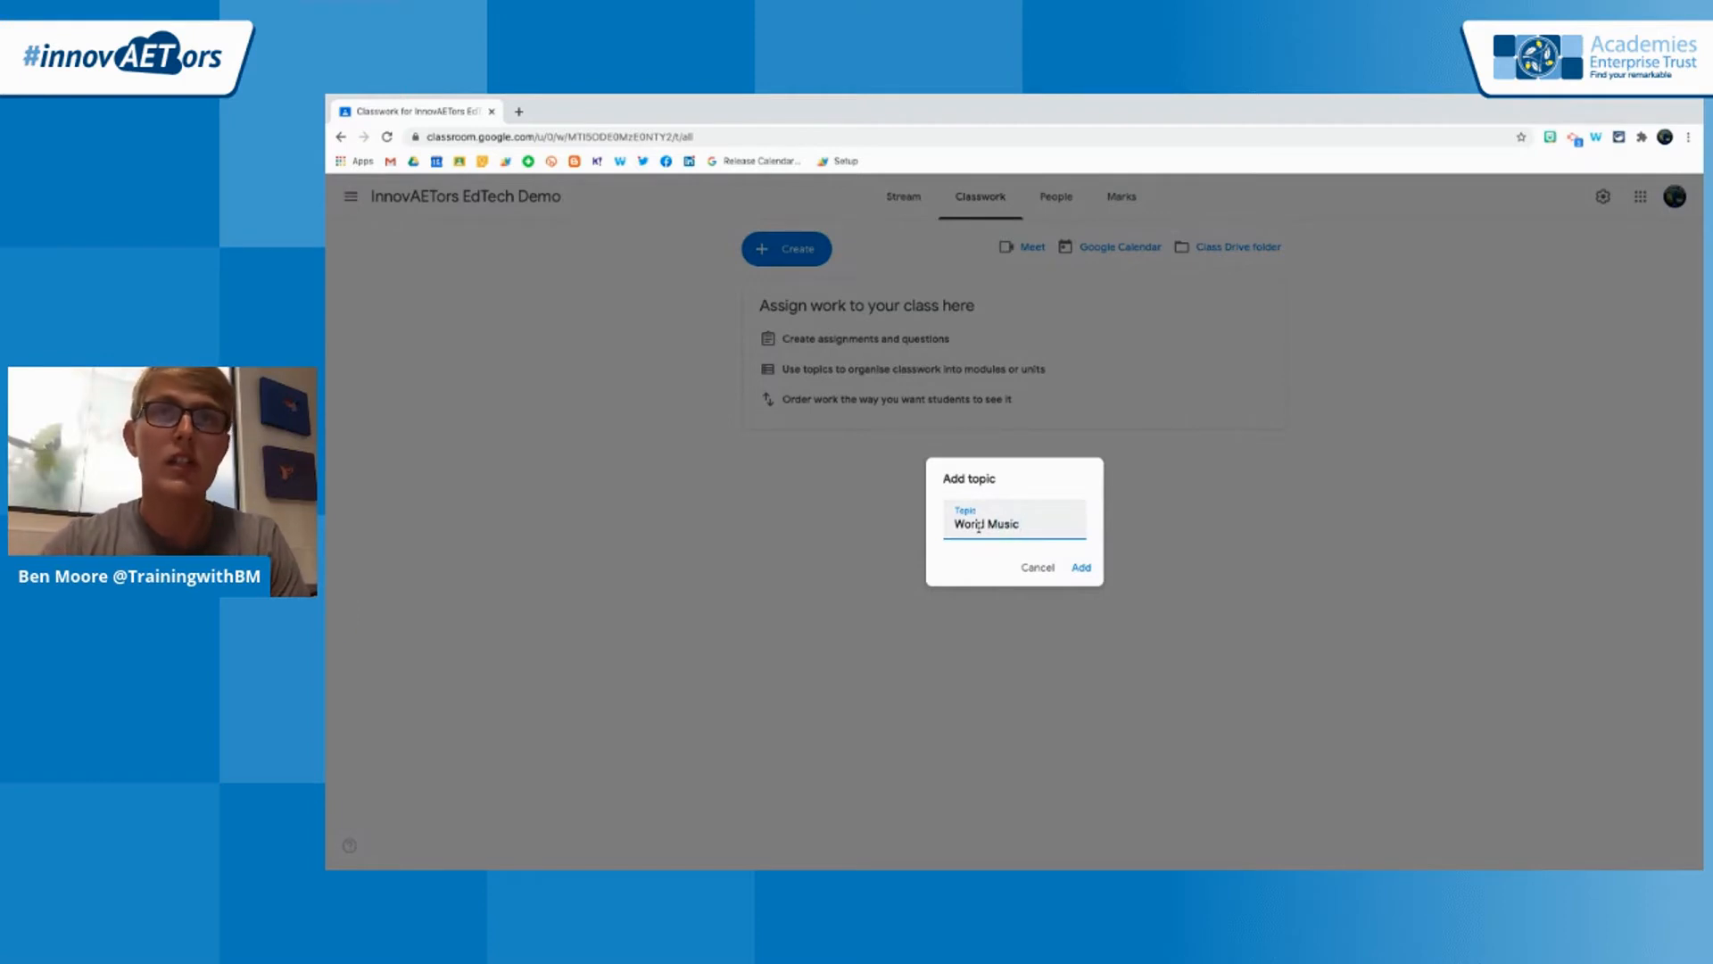
{"action": "left_click", "coordinate": [1082, 569]}
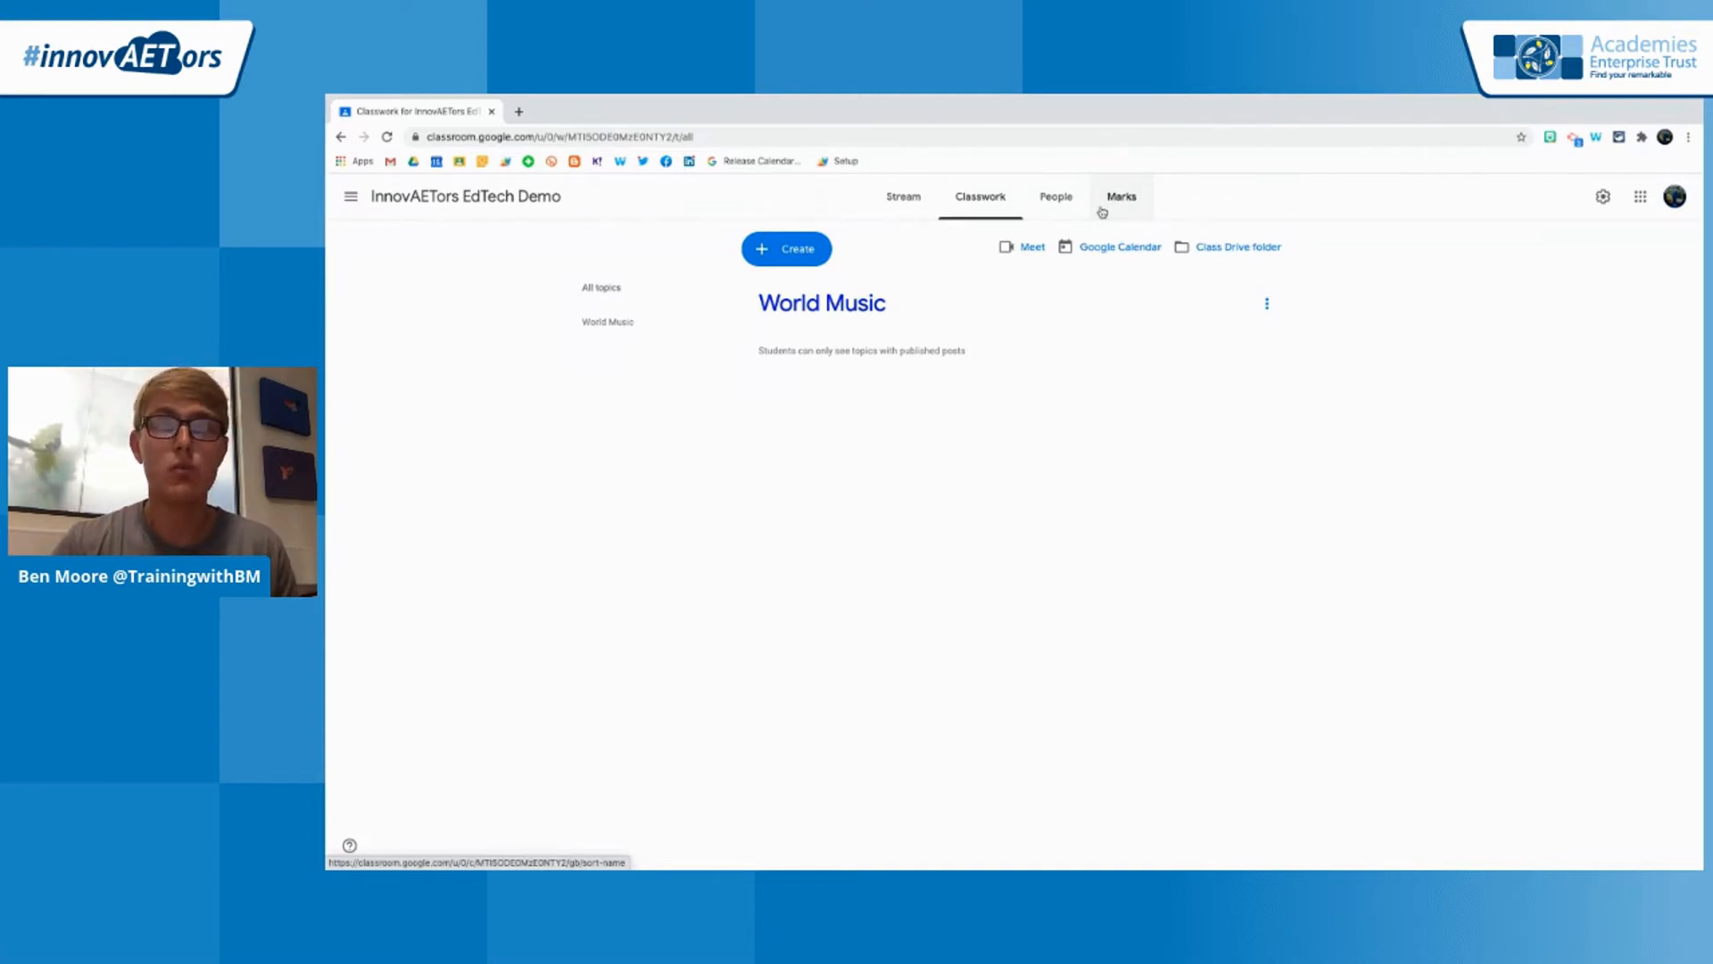
Invite a student to the InnovAETors EdTech Demo class by entering the student's e-mail address and sending the invitation
{"action": "left_click", "coordinate": [1065, 202]}
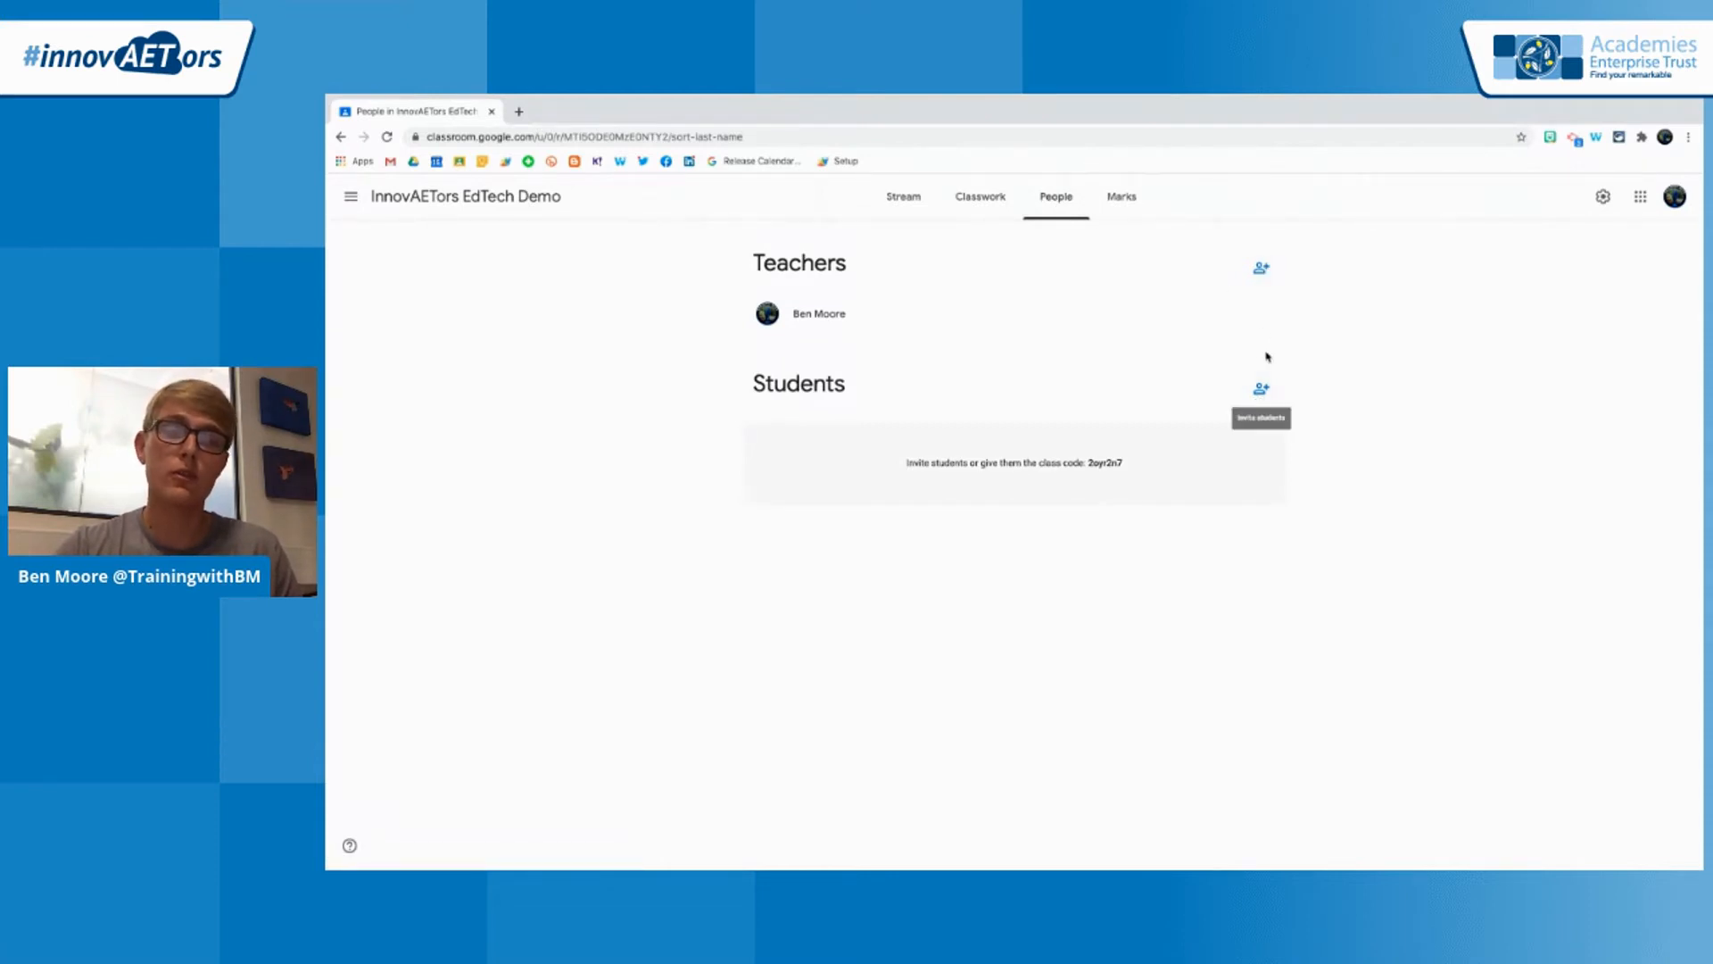
{"action": "left_click", "coordinate": [1266, 395]}
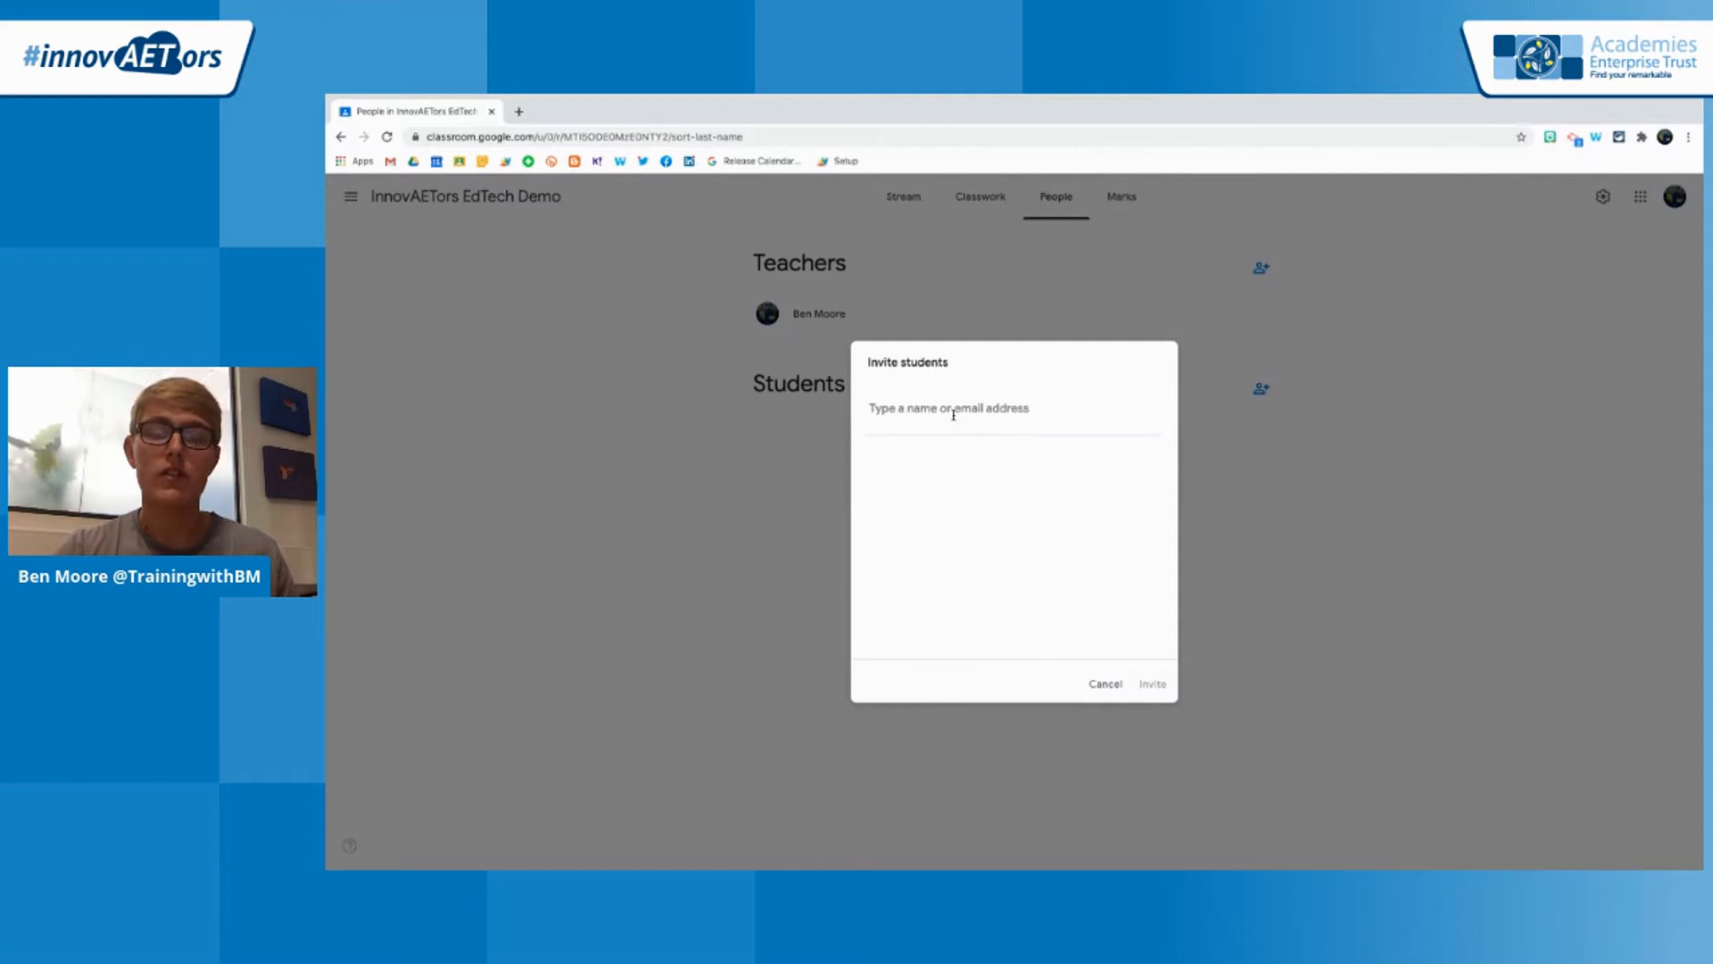
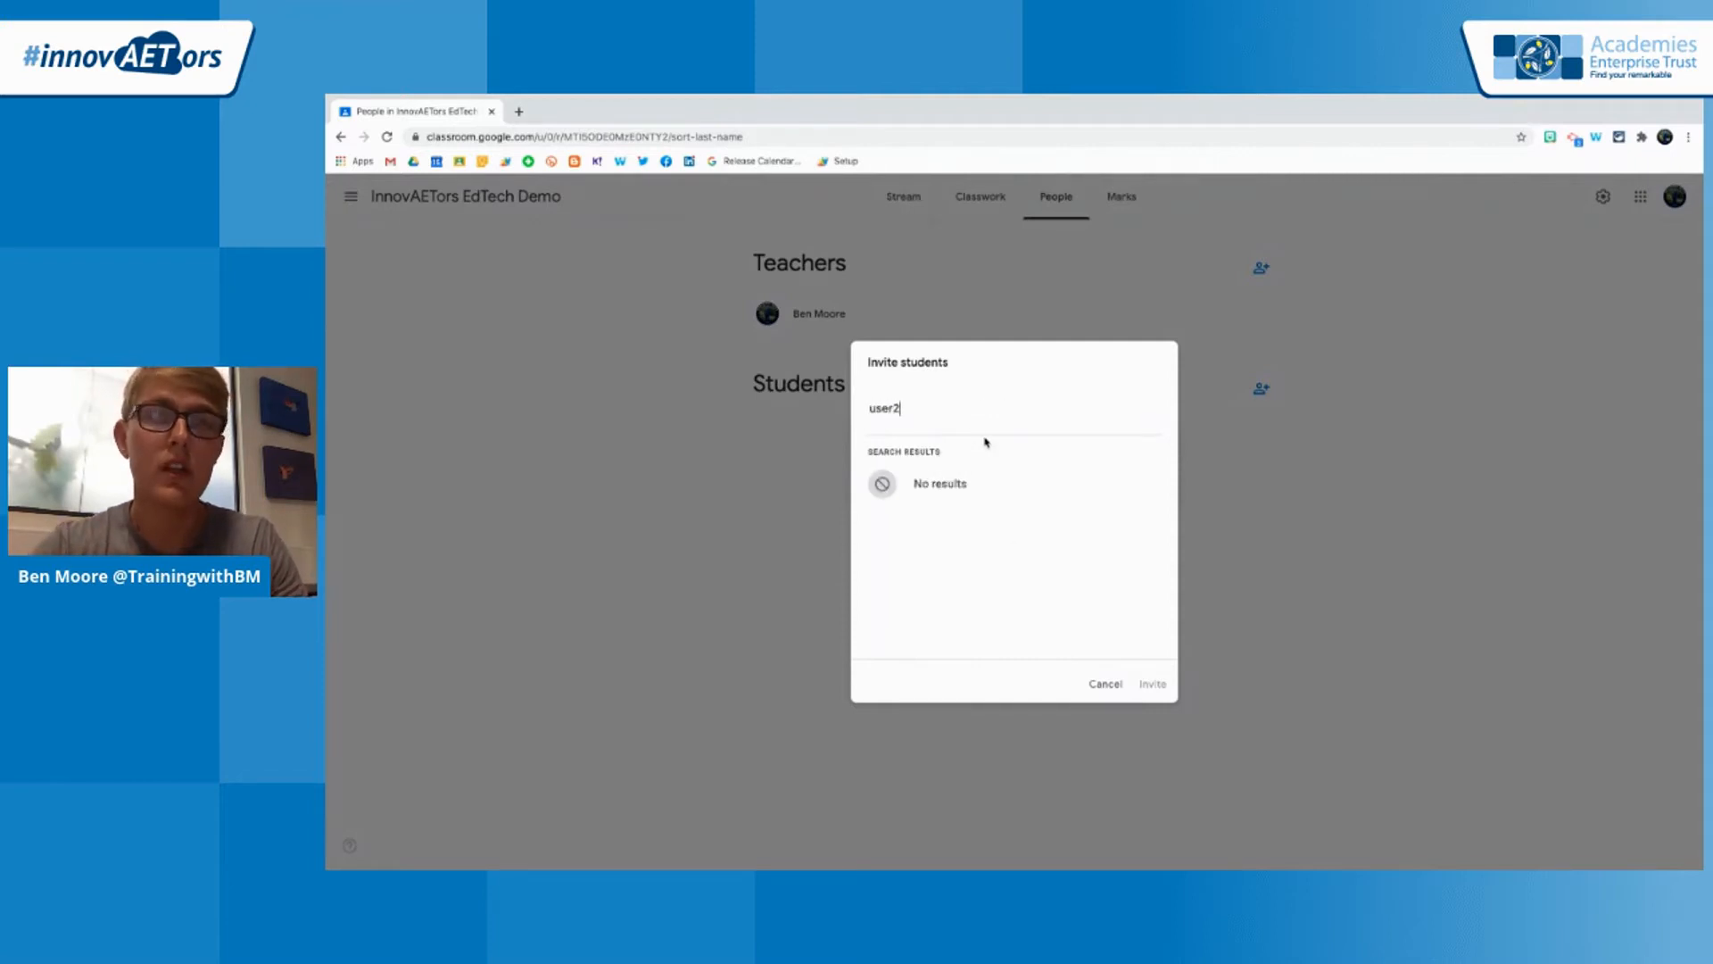
{"action": "left_click", "coordinate": [1010, 494]}
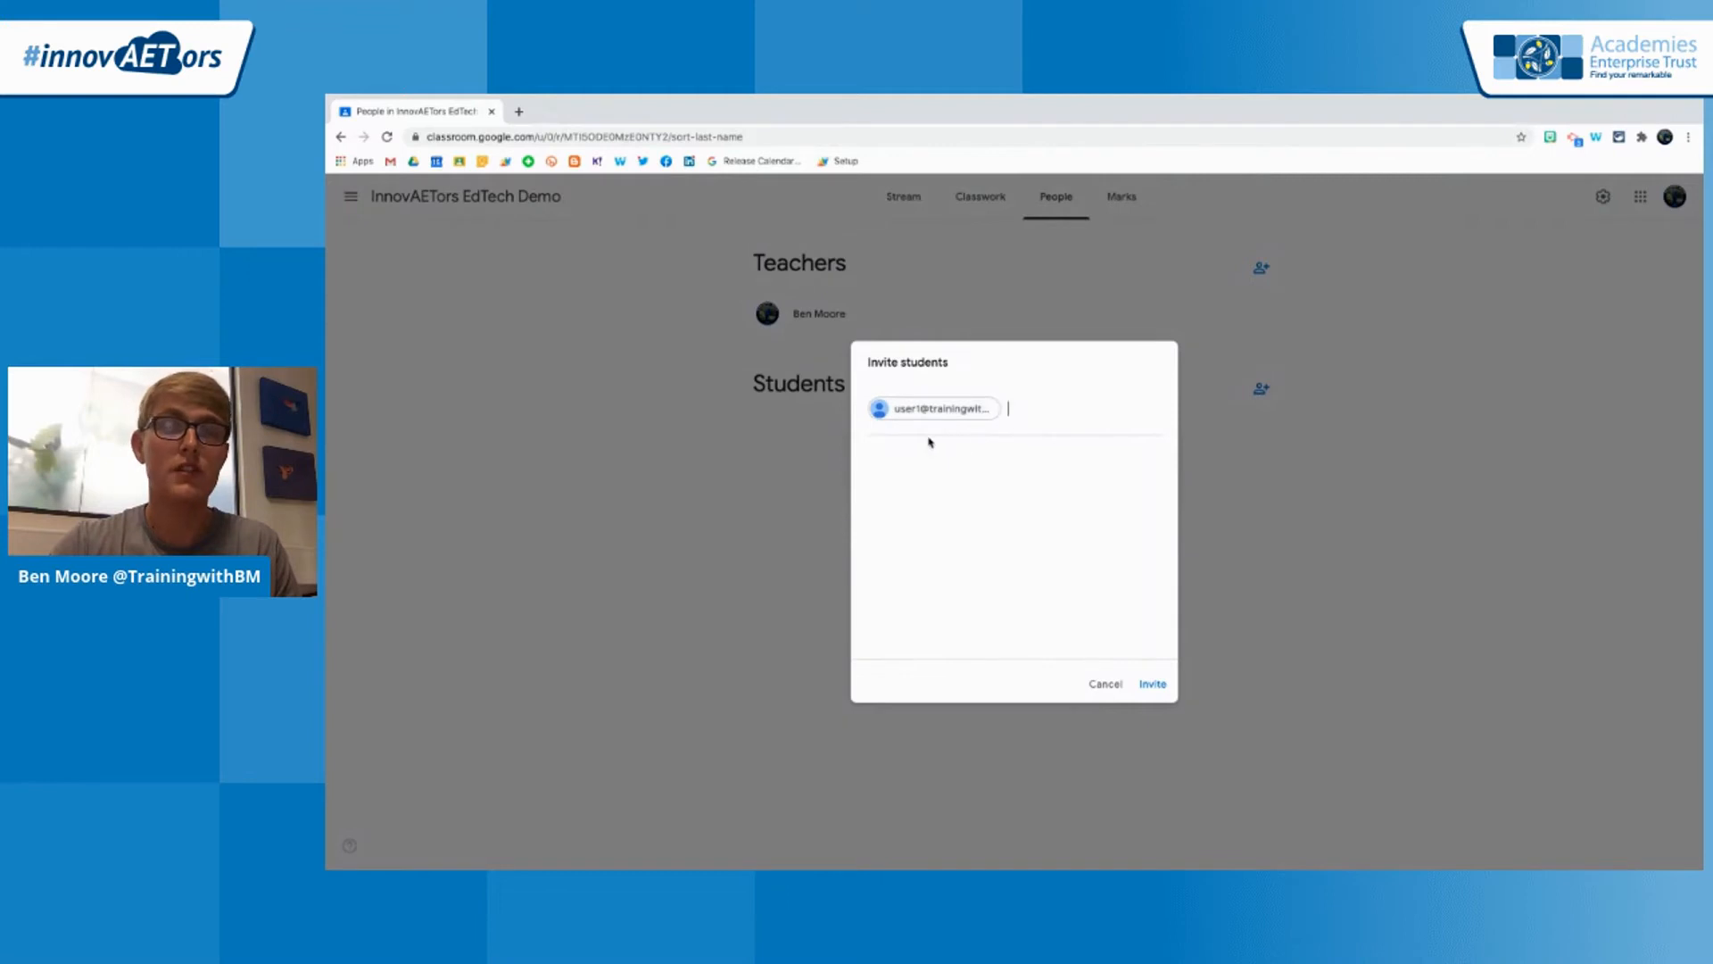
{"action": "left_click", "coordinate": [1157, 683]}
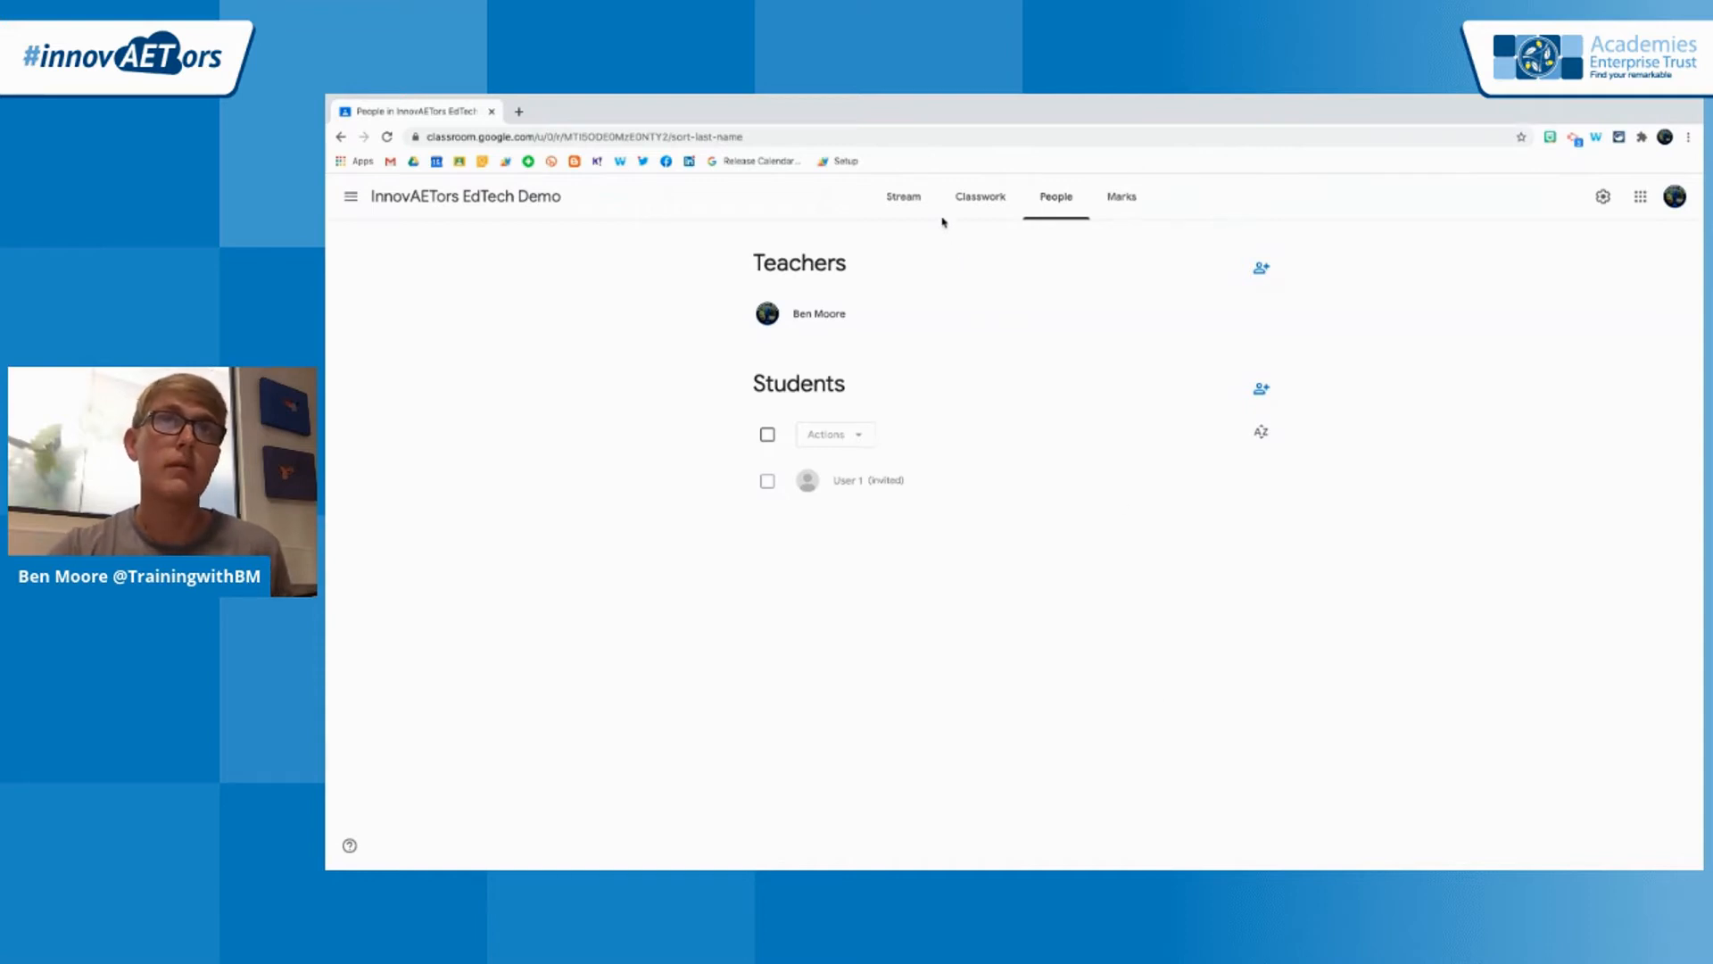
Display the class code enlarged from the class stream, highlight it for students to read, and close the enlarged view
{"action": "left_click", "coordinate": [910, 197]}
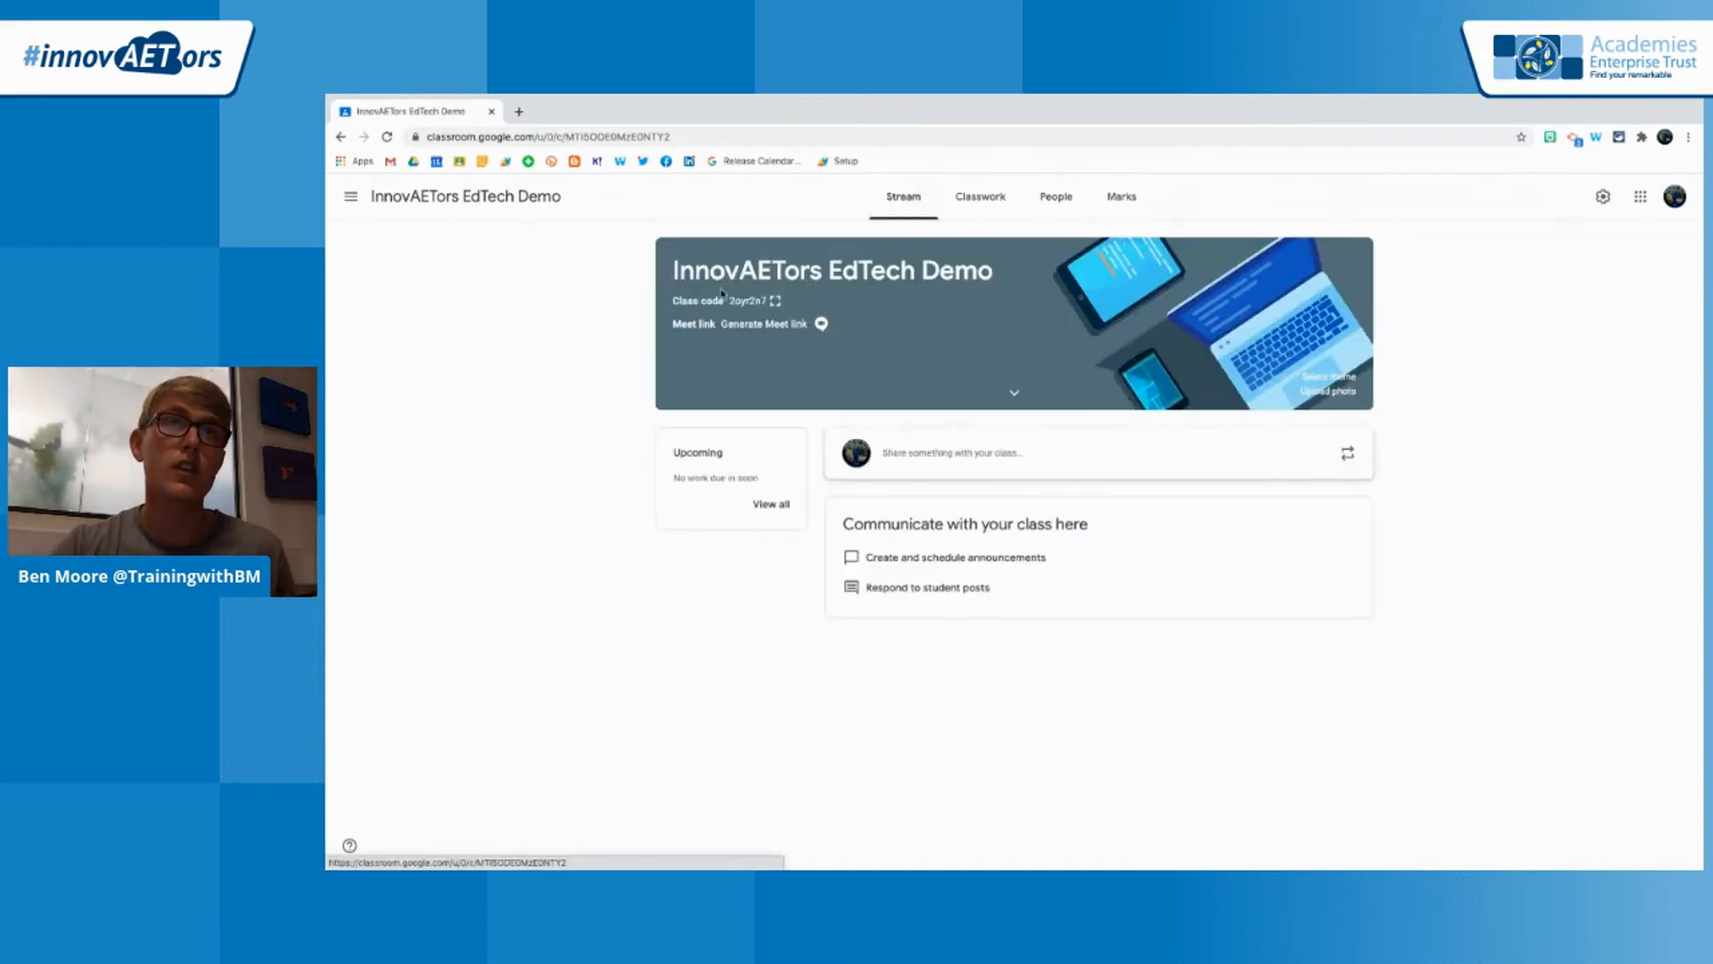
{"action": "left_click_drag", "start_coordinate": [672, 300], "coordinate": [779, 301]}
{"action": "left_click", "coordinate": [767, 303]}
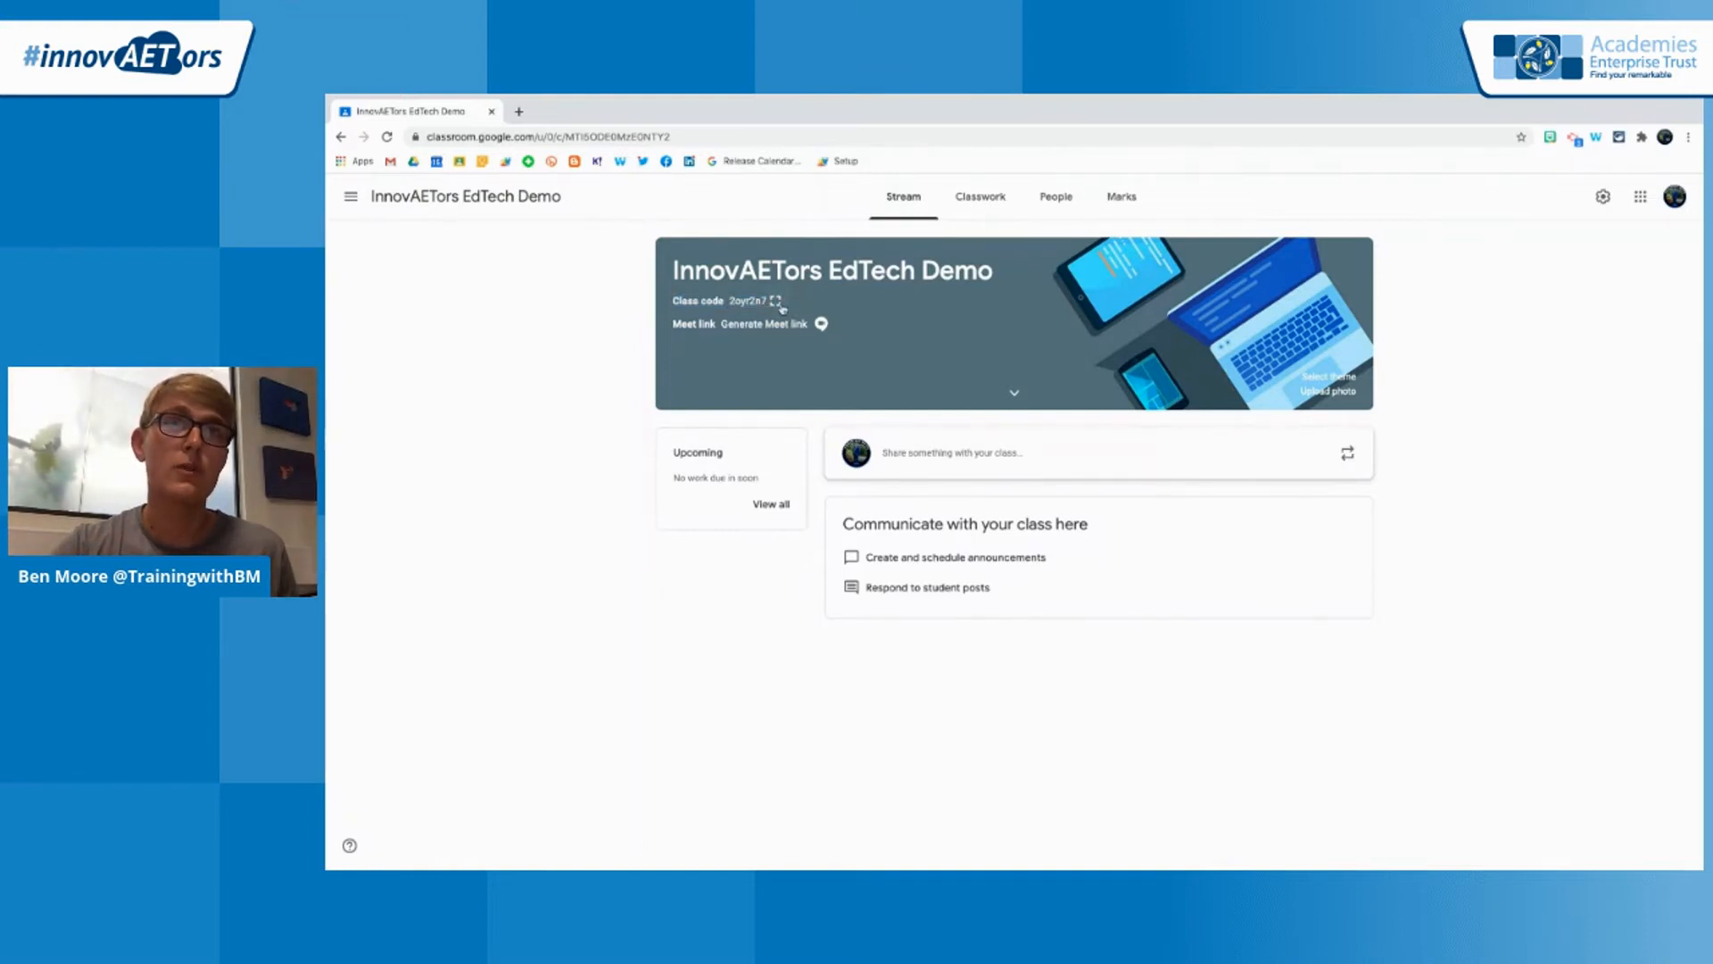
{"action": "left_click", "coordinate": [776, 301]}
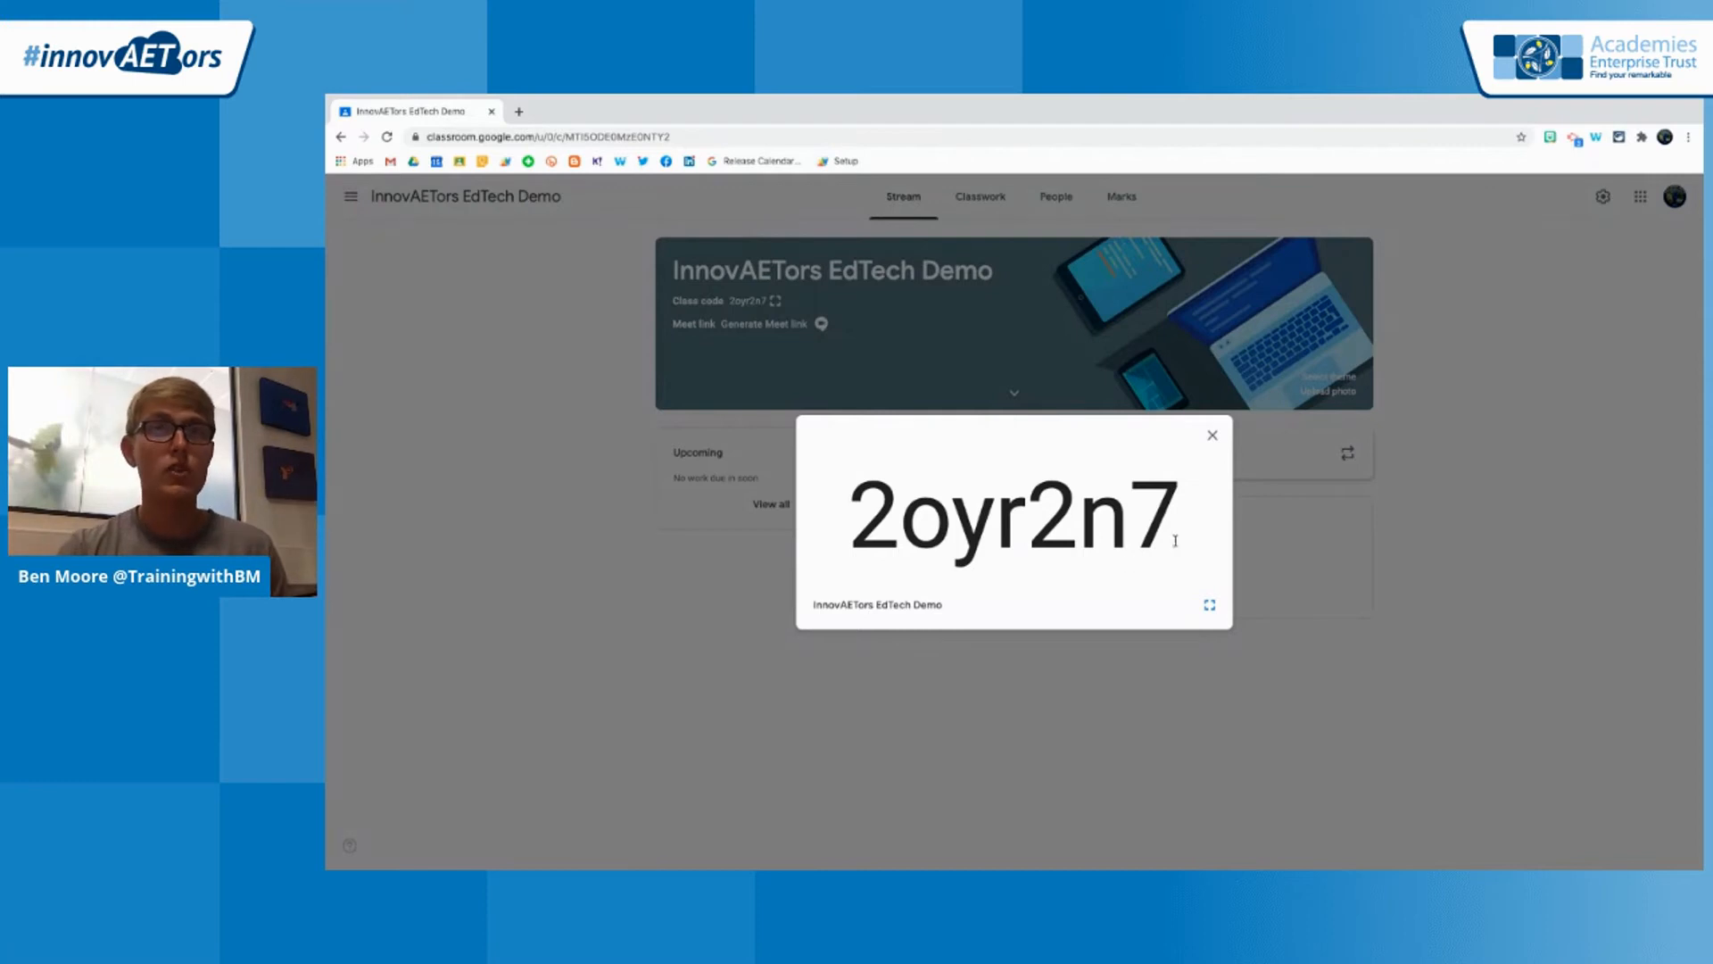
{"action": "left_click_drag", "start_coordinate": [1169, 532], "coordinate": [872, 550]}
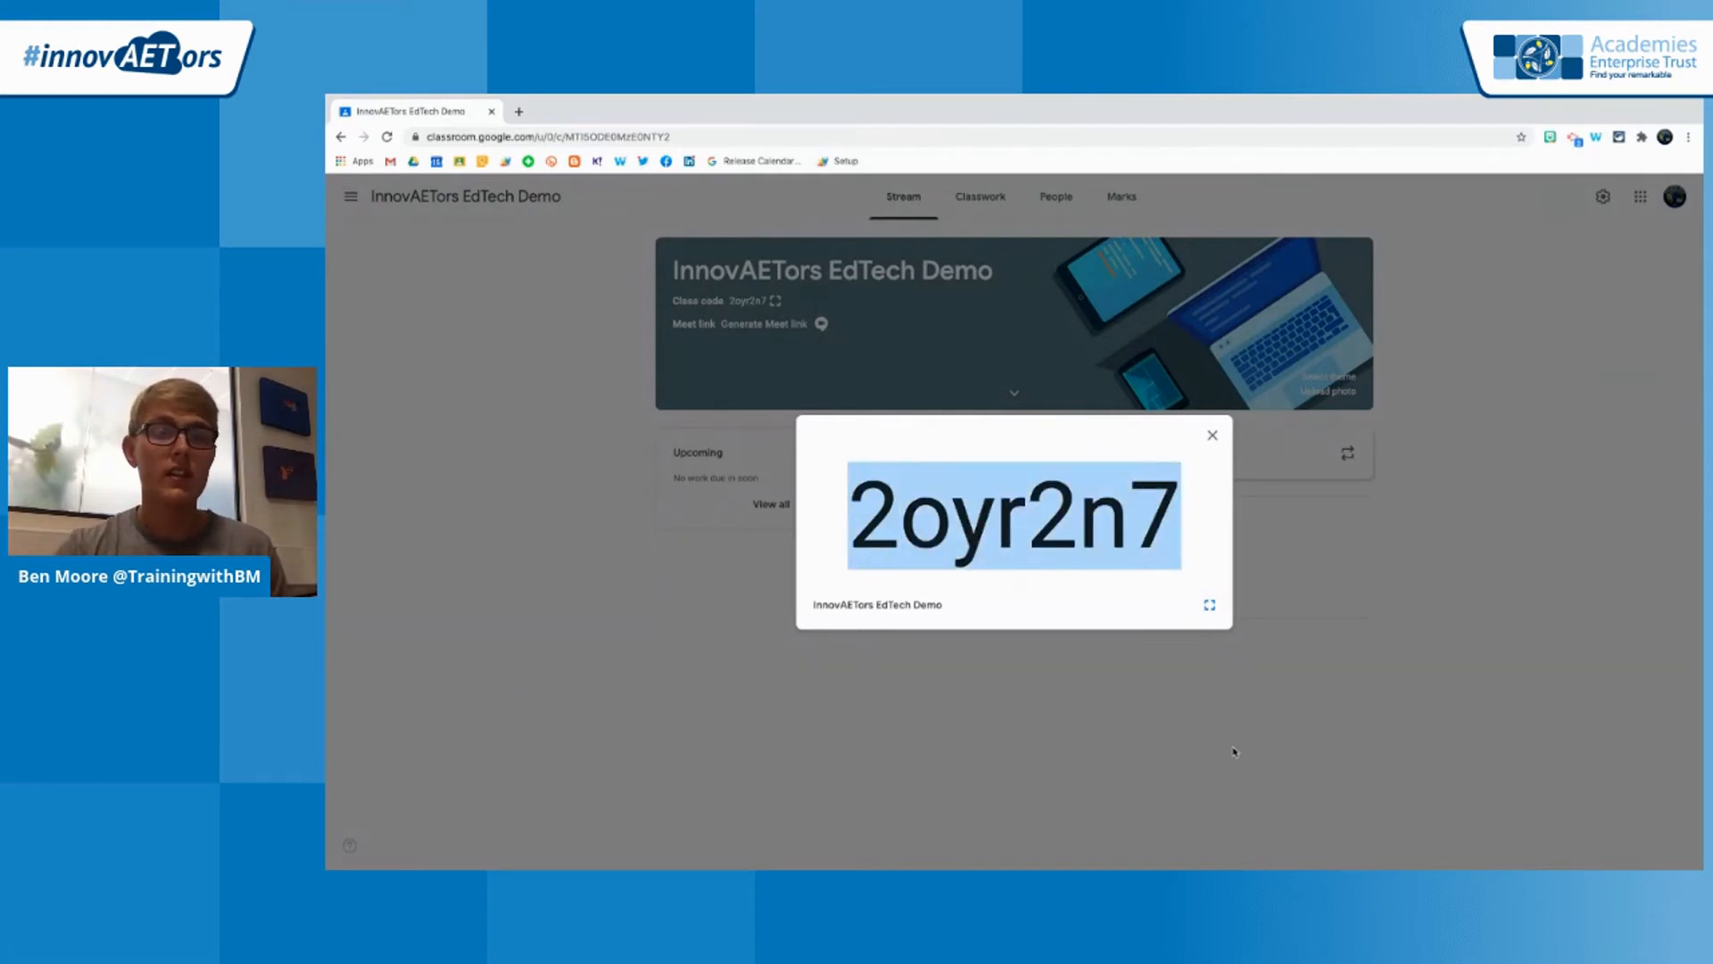
{"action": "left_click", "coordinate": [1179, 549]}
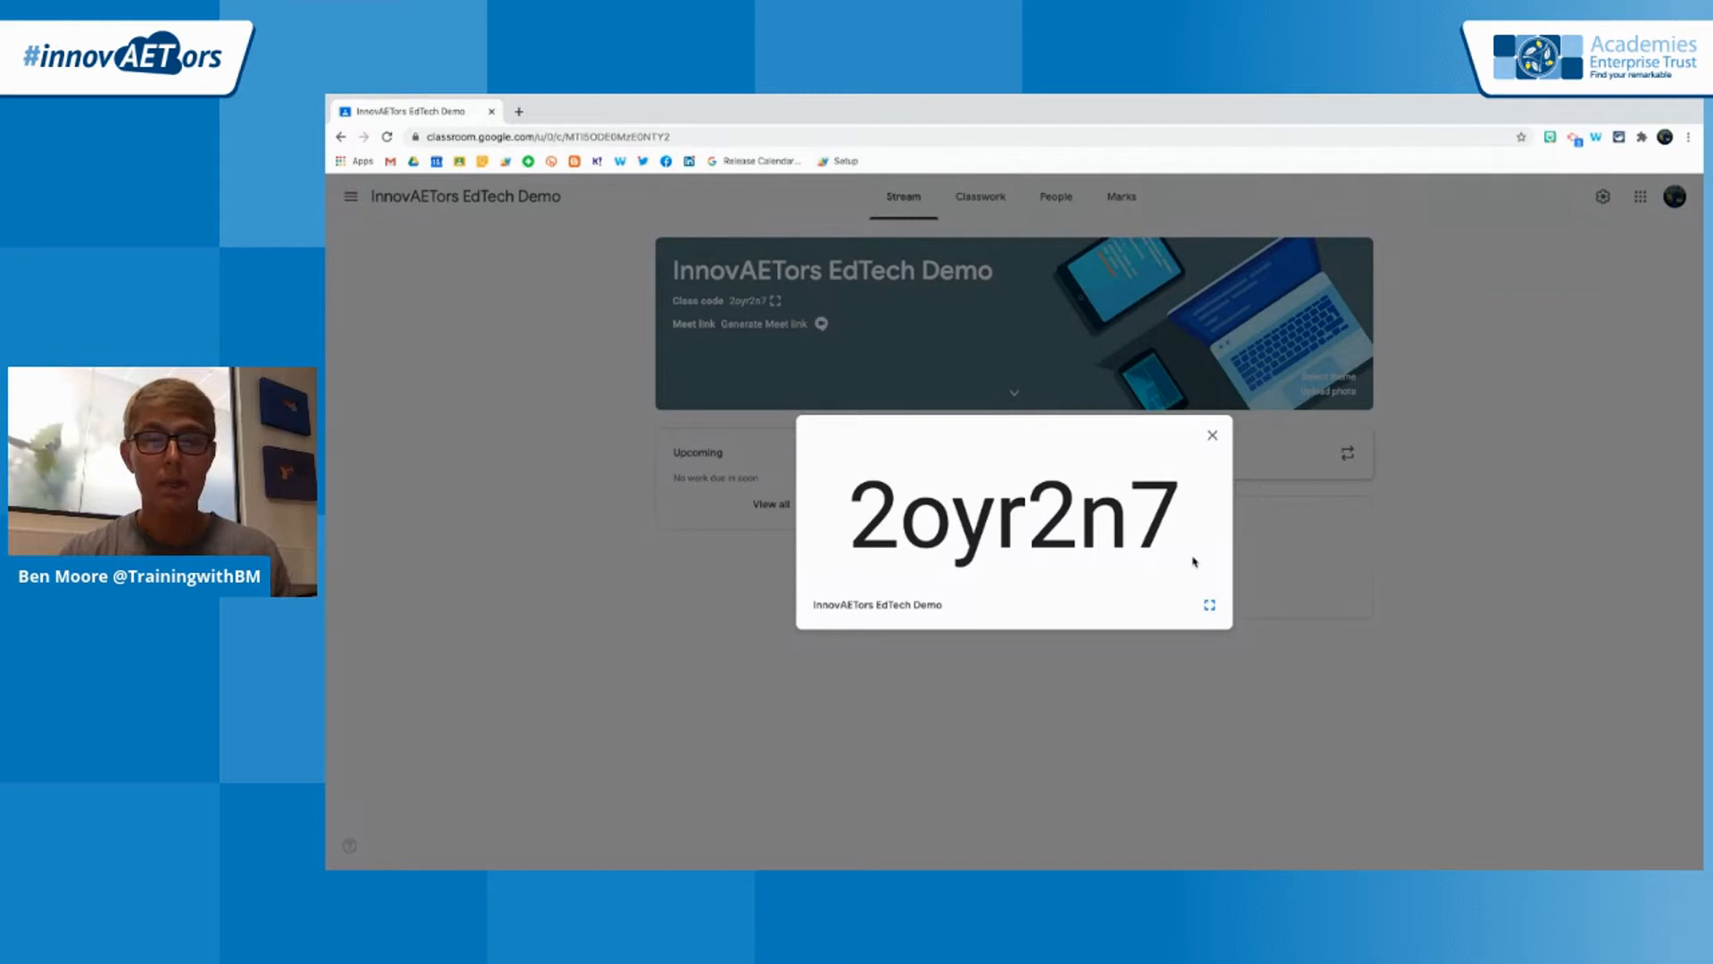
{"action": "left_click", "coordinate": [1212, 436]}
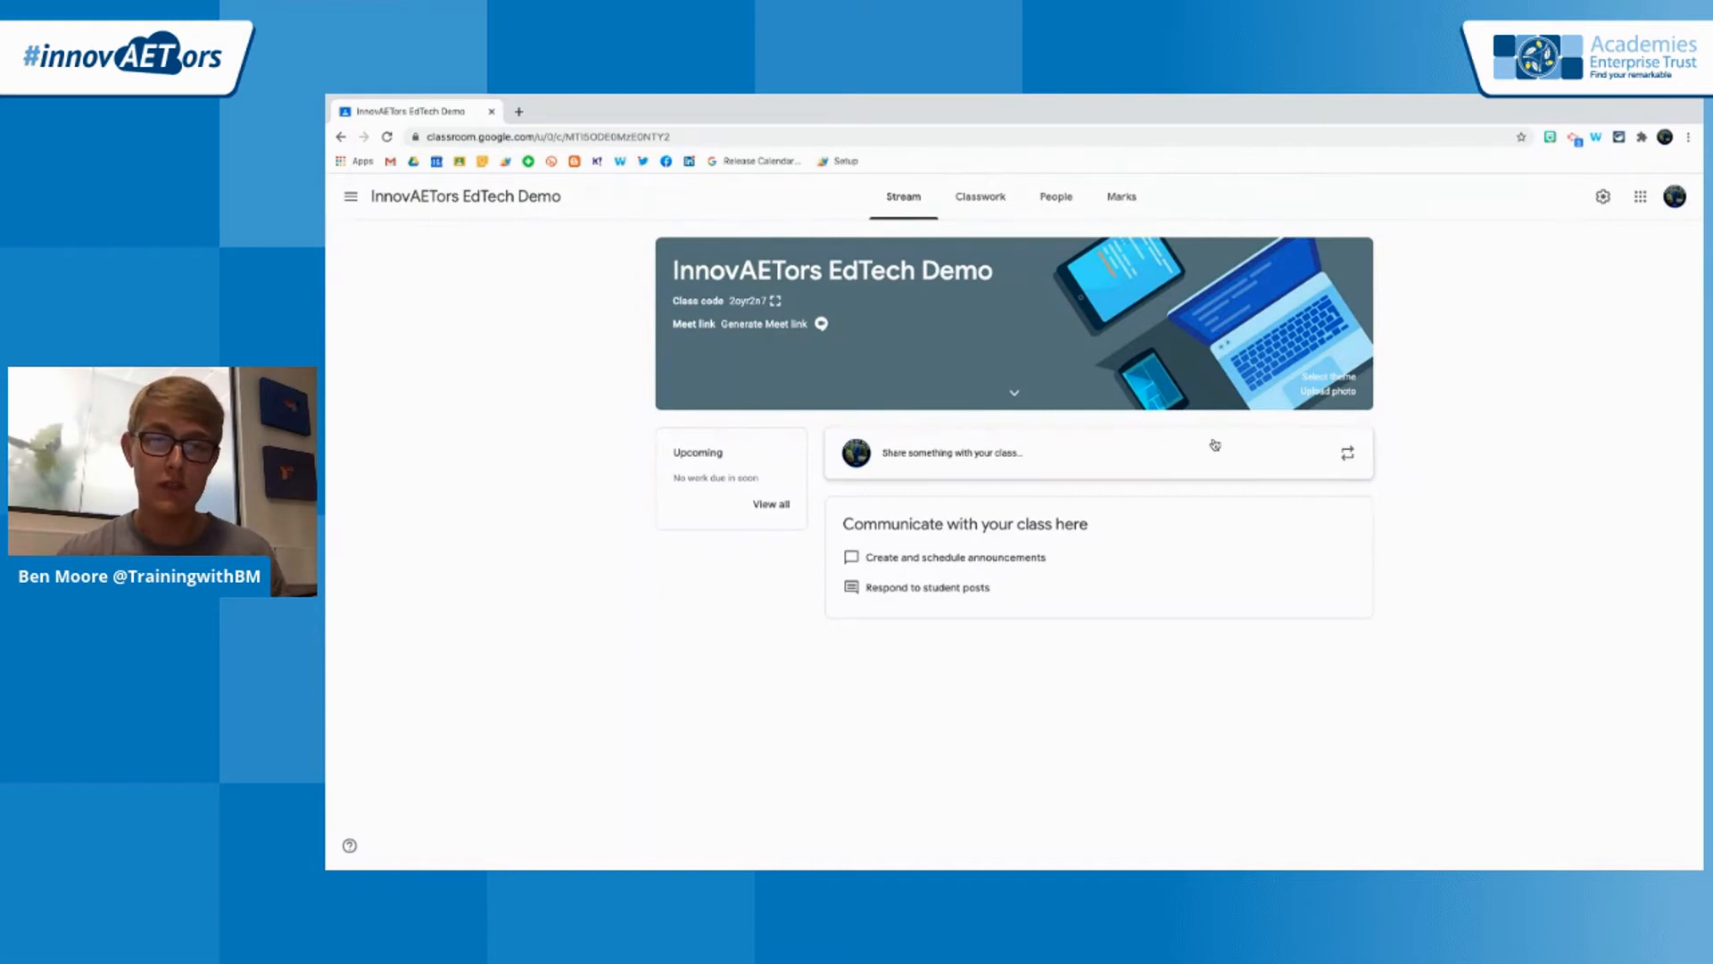
Check the invitation status of User 1 in the class's student list
{"action": "left_click", "coordinate": [1068, 200]}
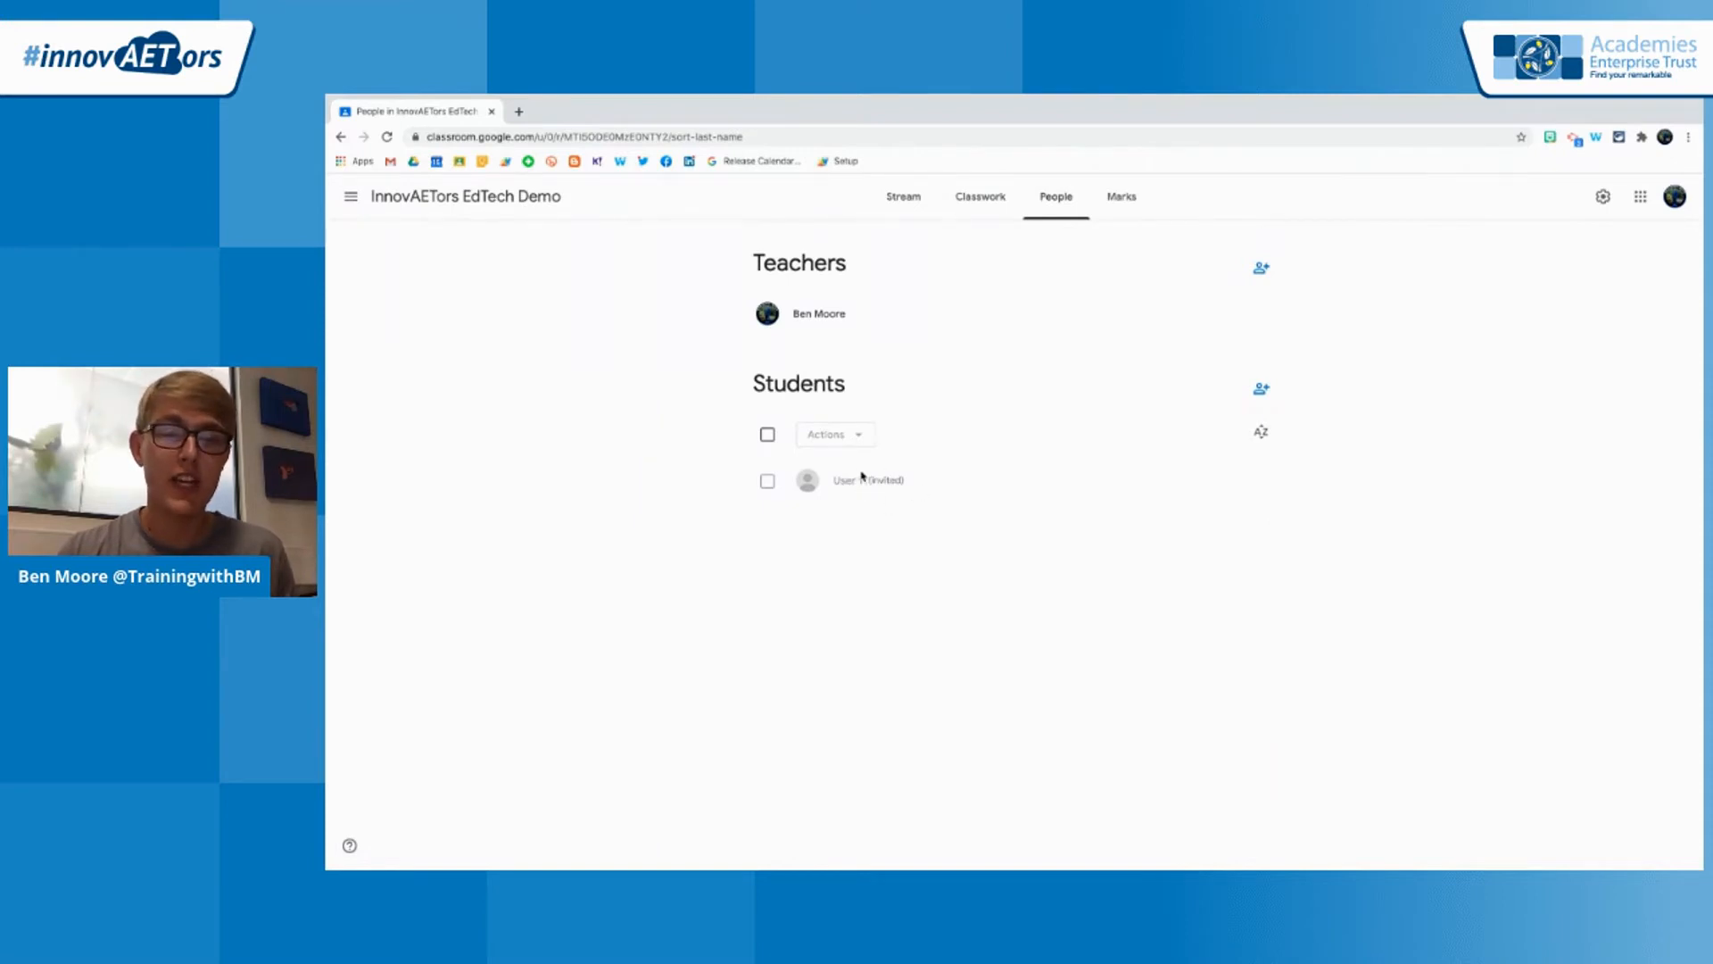
{"action": "left_click_drag", "start_coordinate": [906, 481], "coordinate": [865, 483]}
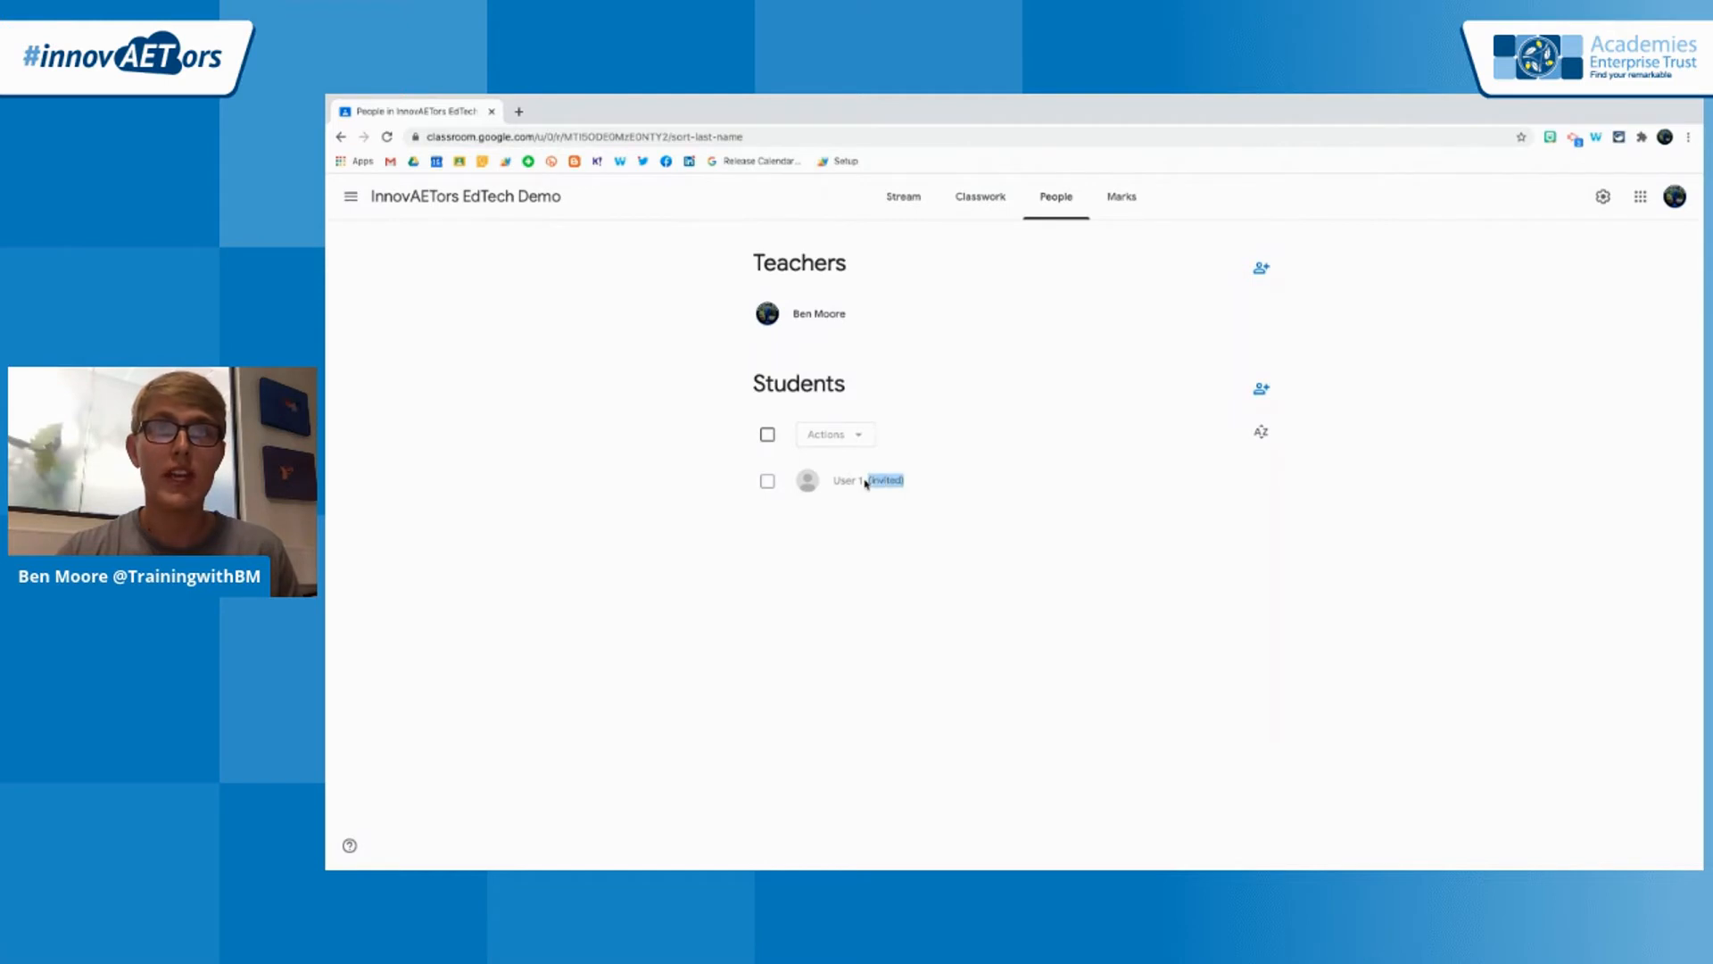
{"action": "left_click", "coordinate": [904, 542]}
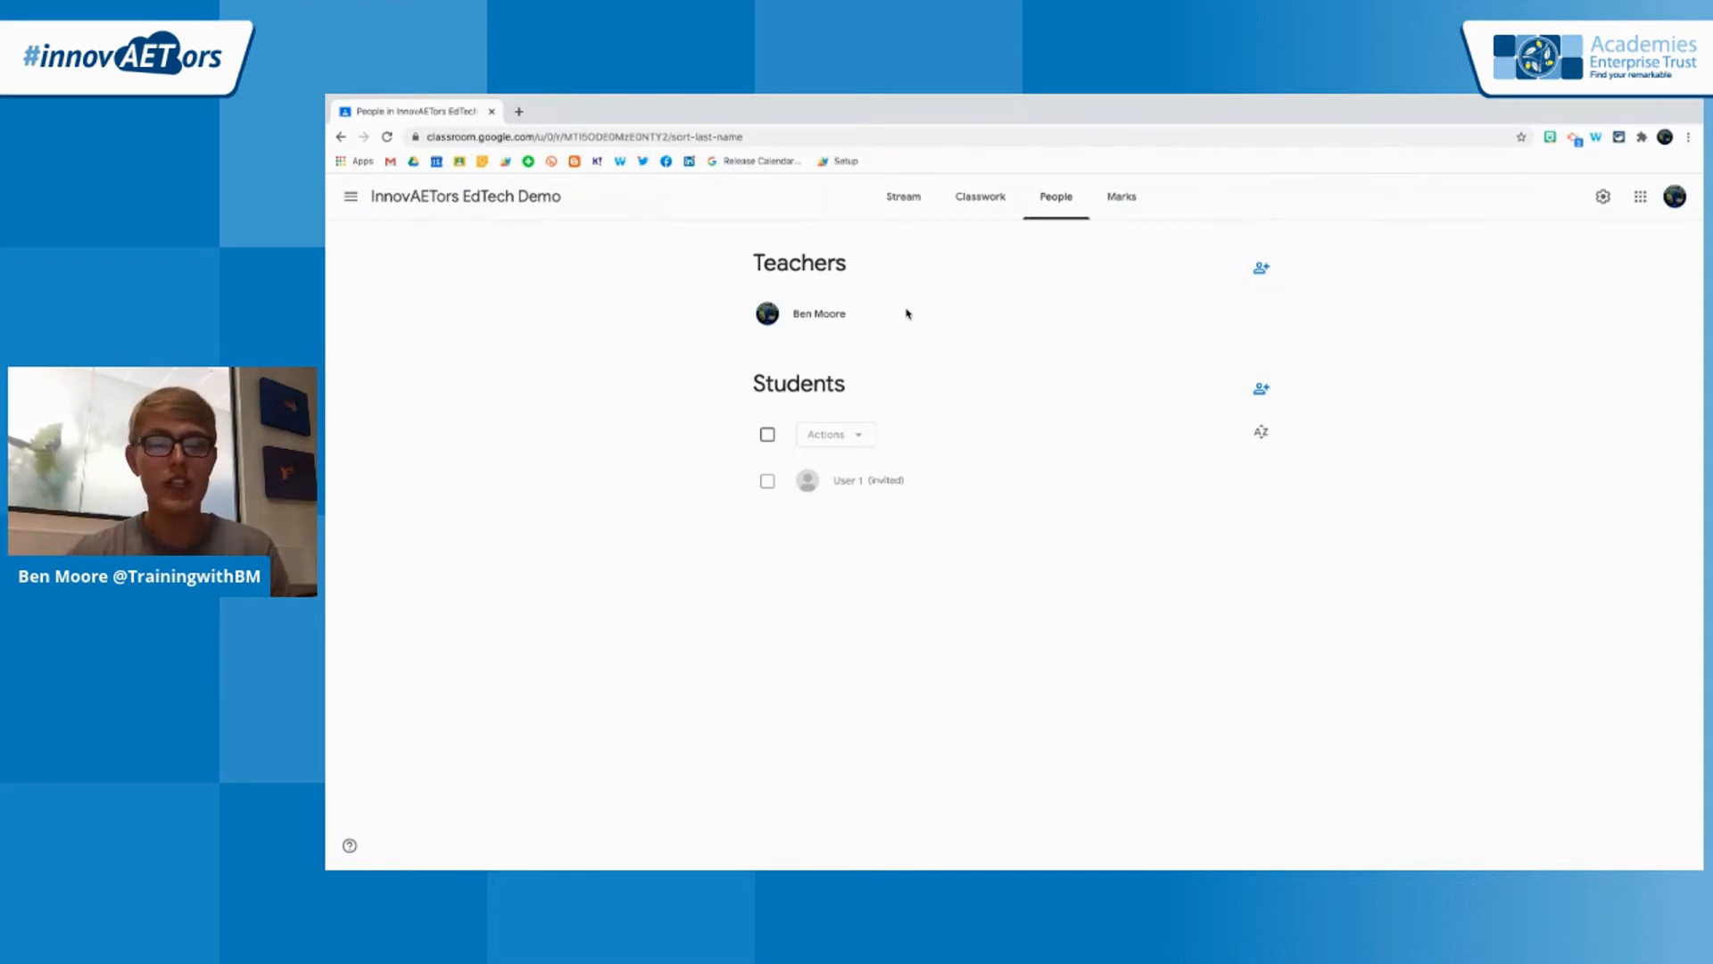
Invite Admin Account as a co-teacher of the class and check its invitation status in the teacher list
{"action": "left_click", "coordinate": [1261, 270]}
{"action": "left_click", "coordinate": [1014, 414]}
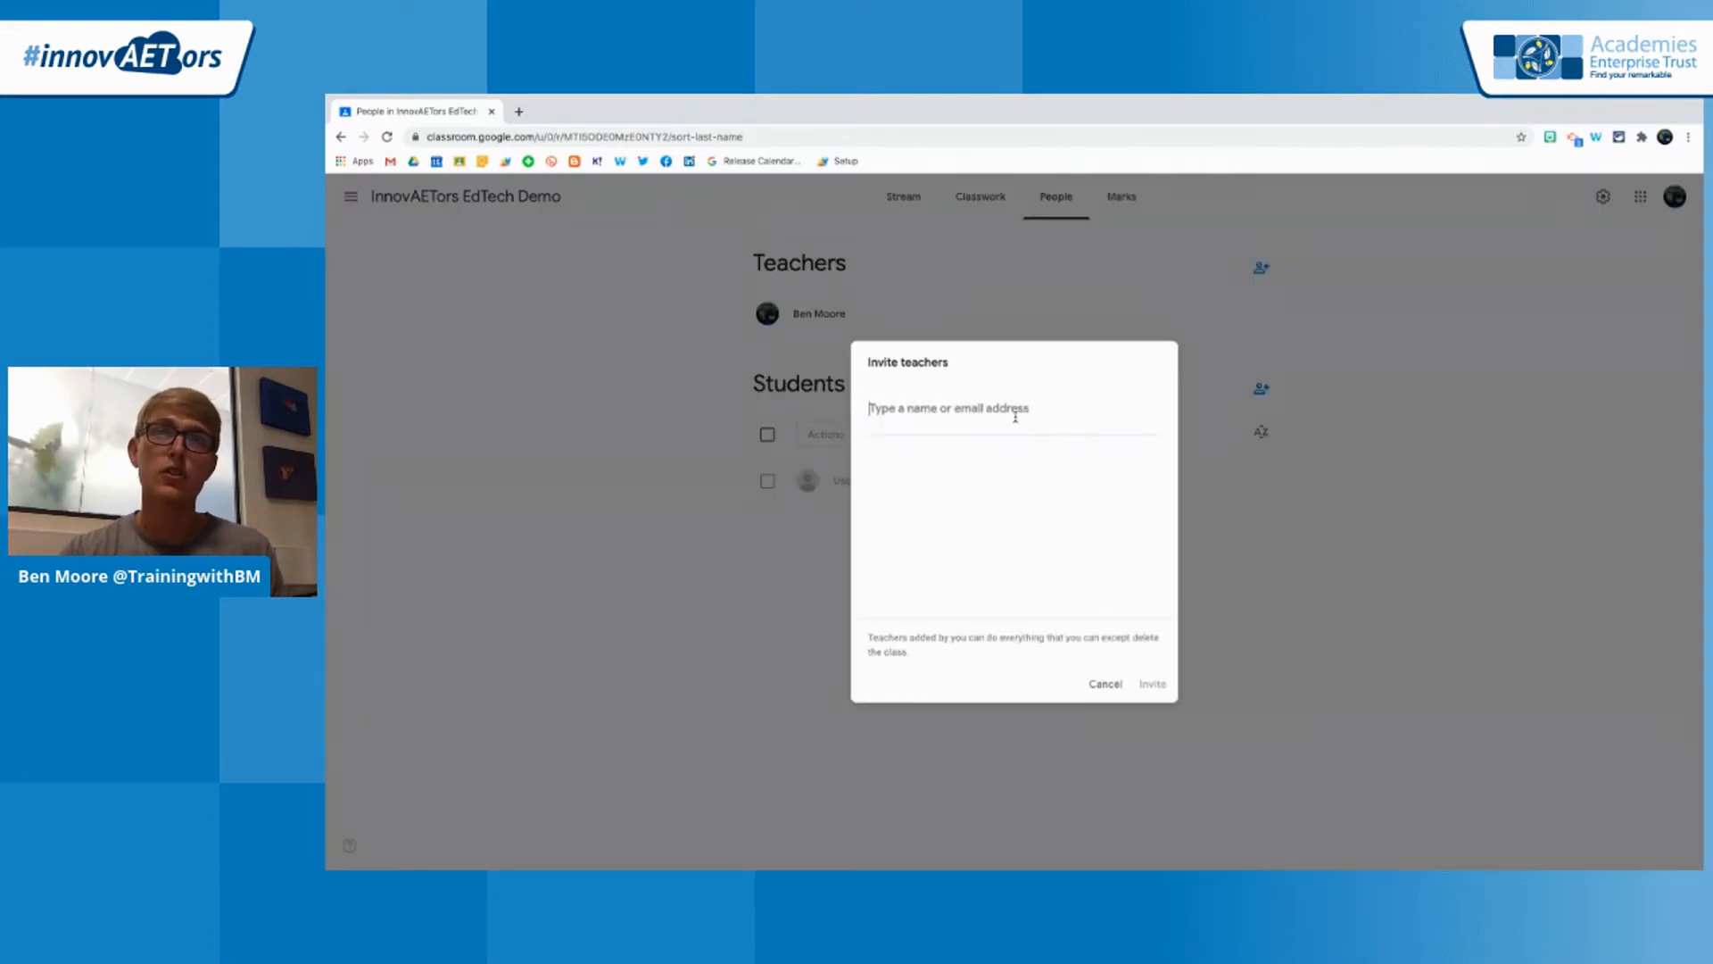
{"action": "type", "text": "admin"}
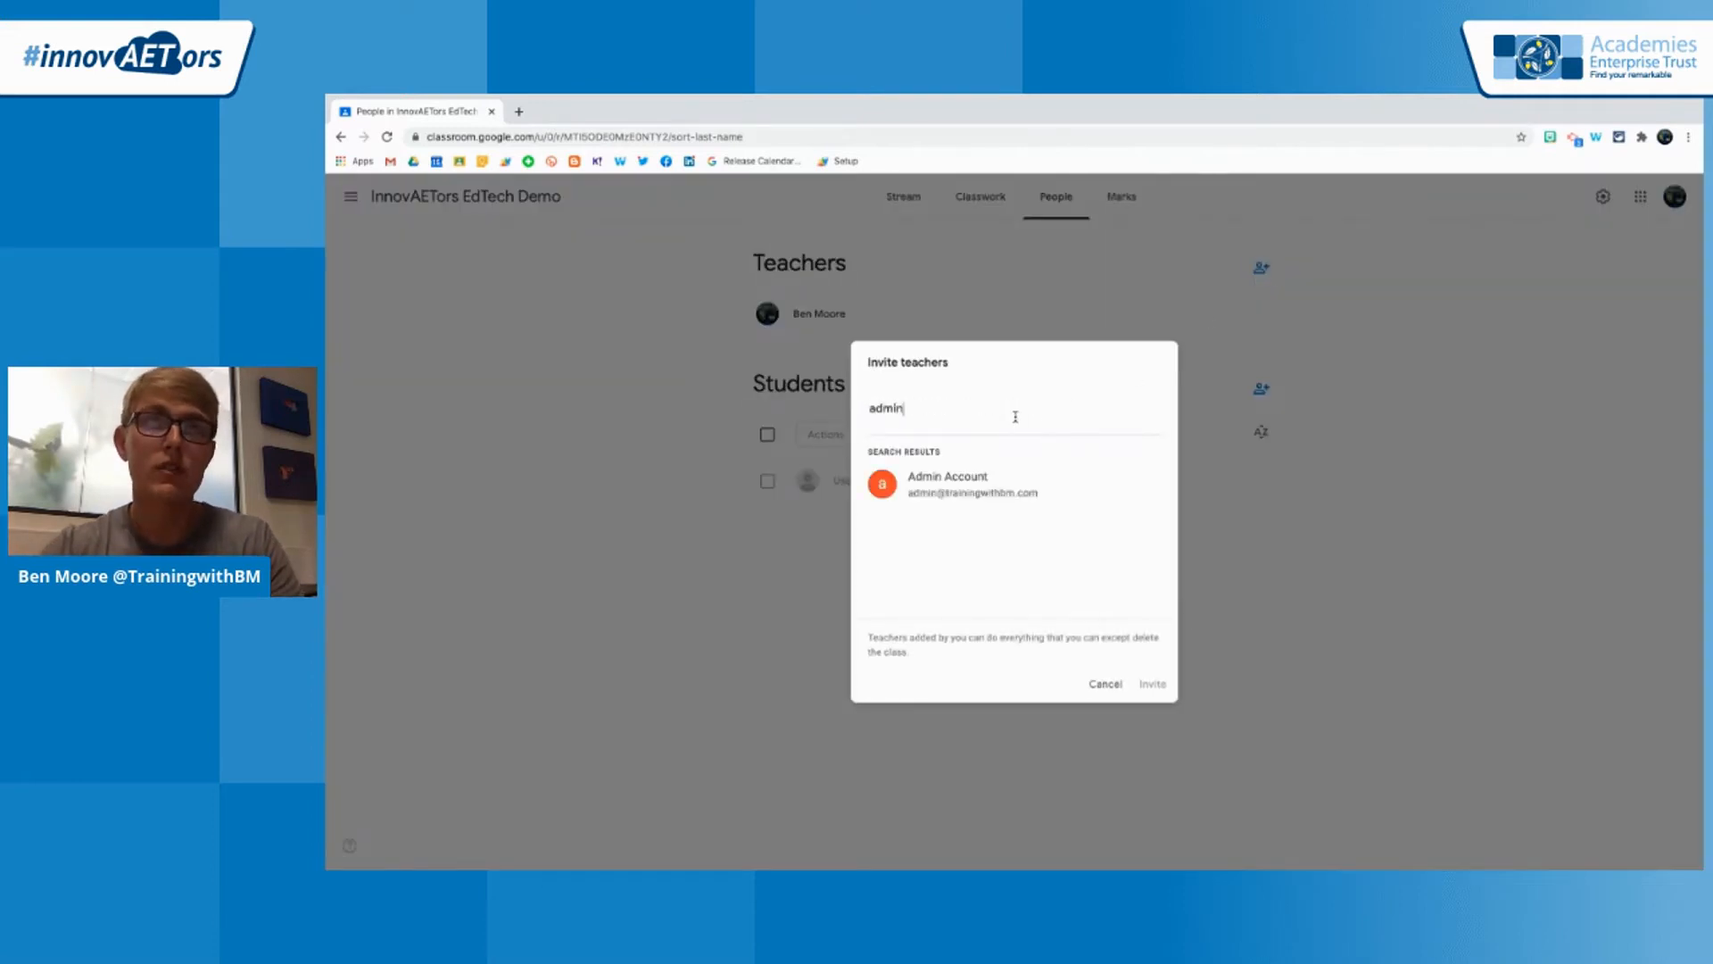
{"action": "left_click", "coordinate": [996, 478]}
{"action": "left_click", "coordinate": [1150, 685]}
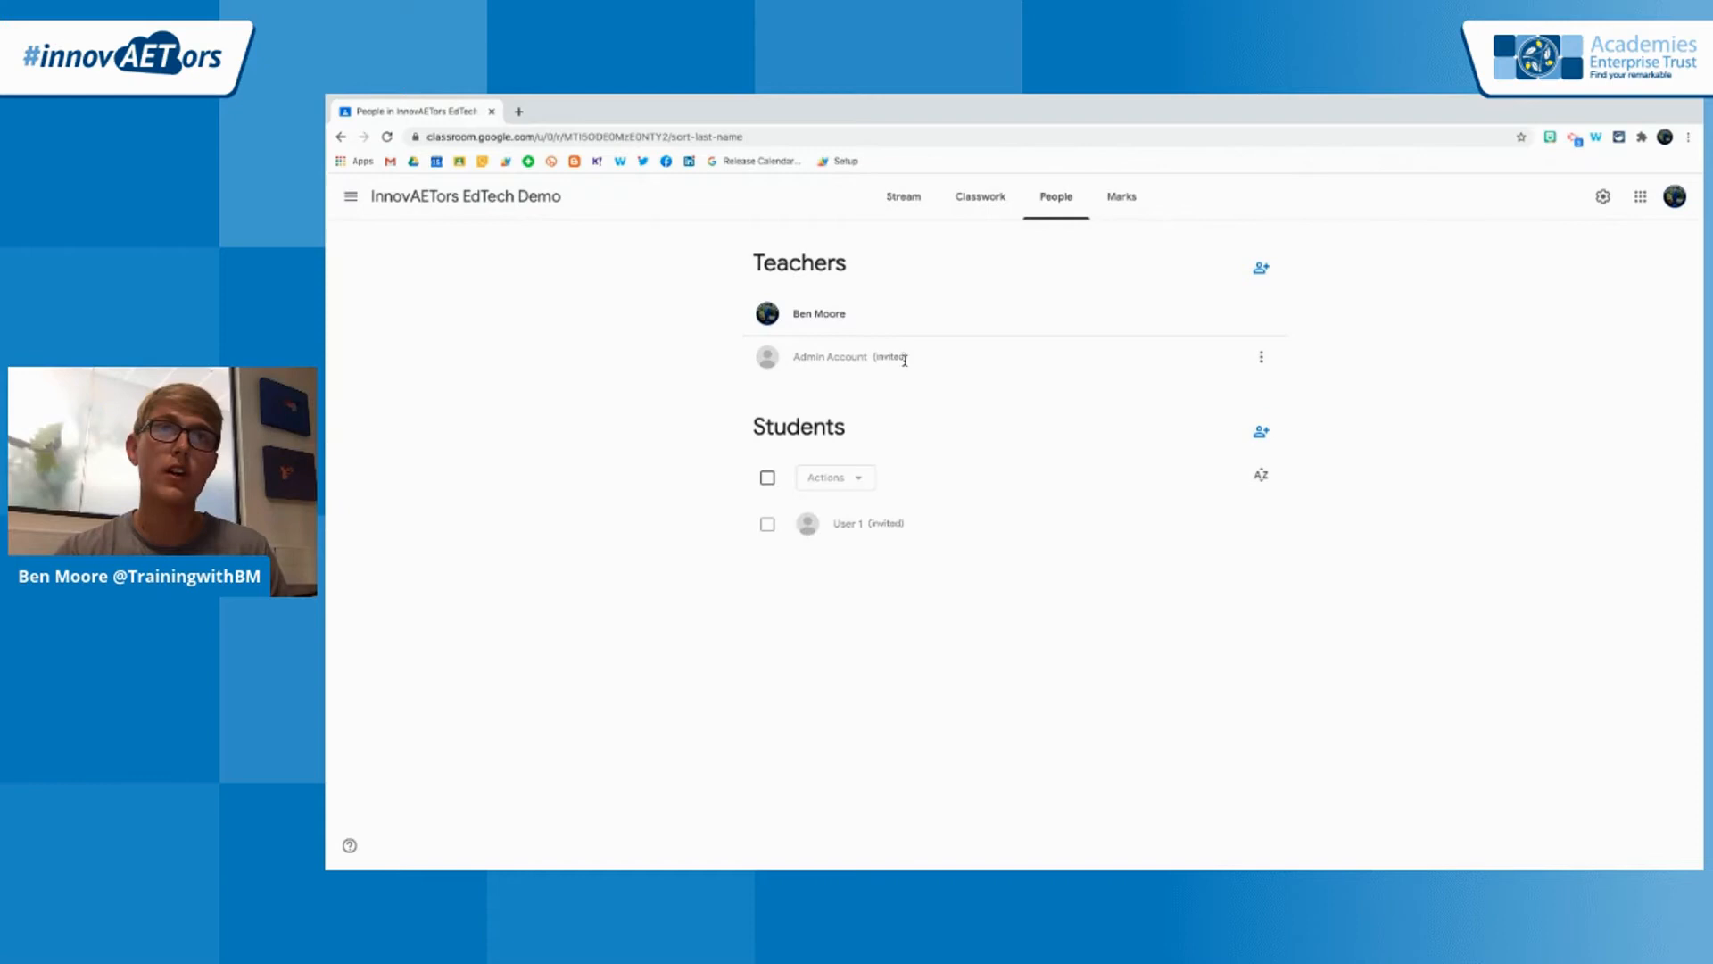
{"action": "left_click_drag", "start_coordinate": [872, 357], "coordinate": [910, 357]}
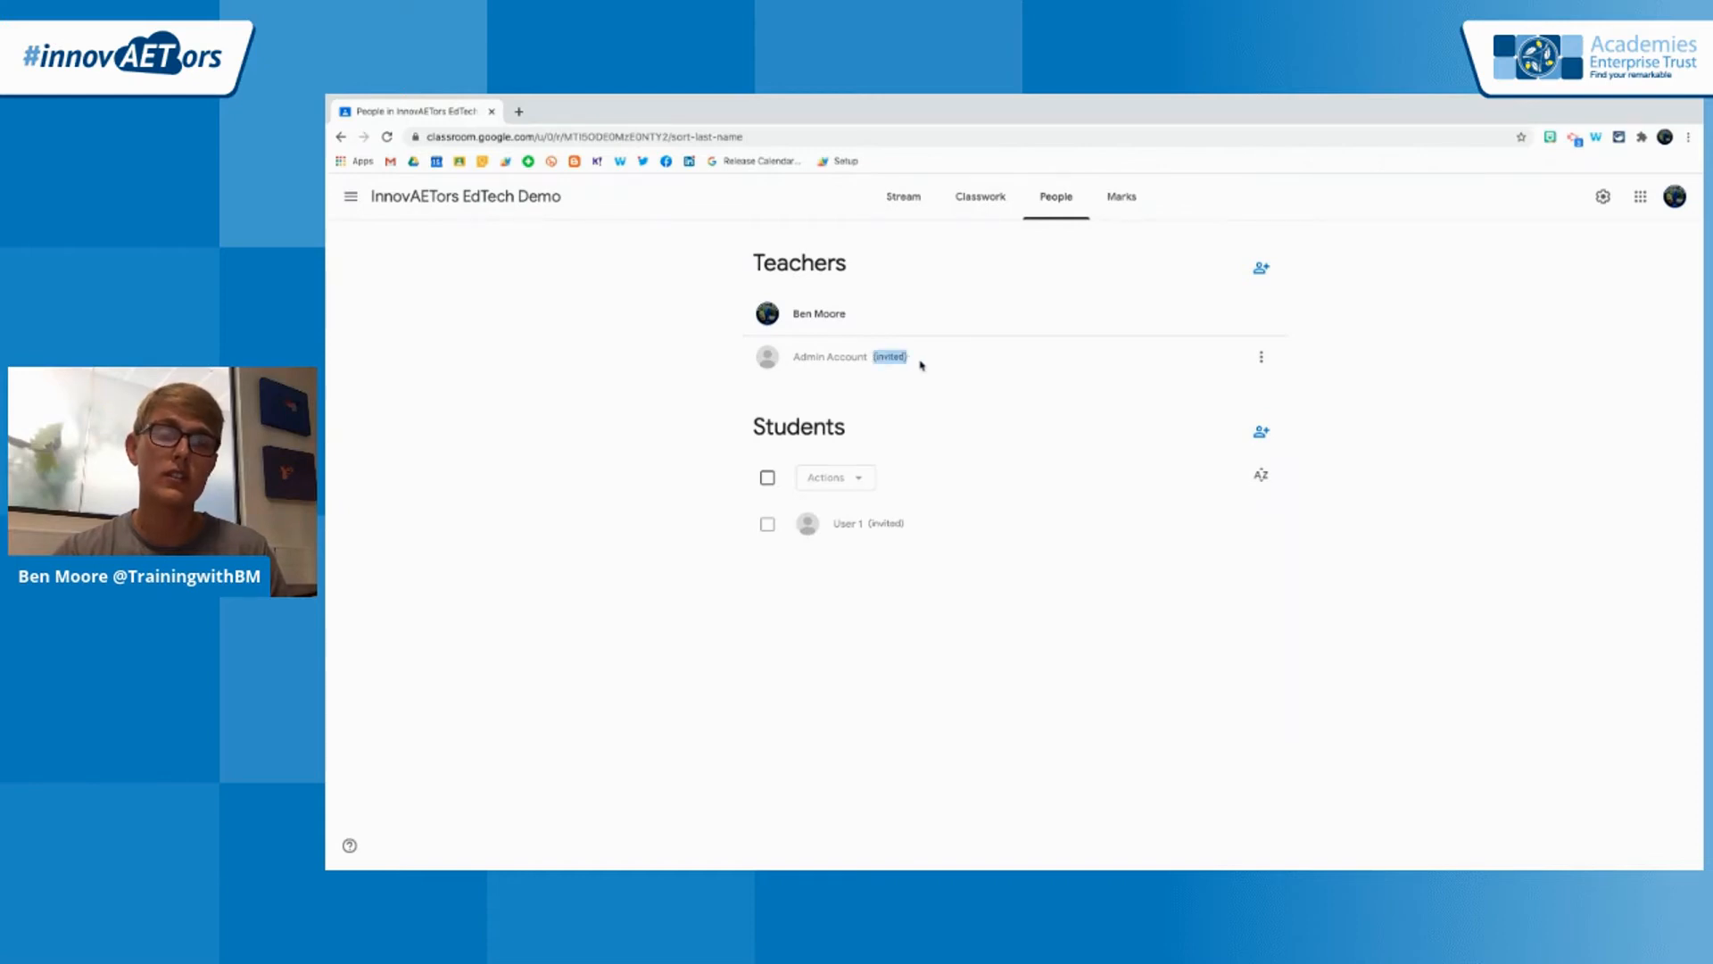
{"action": "left_click", "coordinate": [1004, 661]}
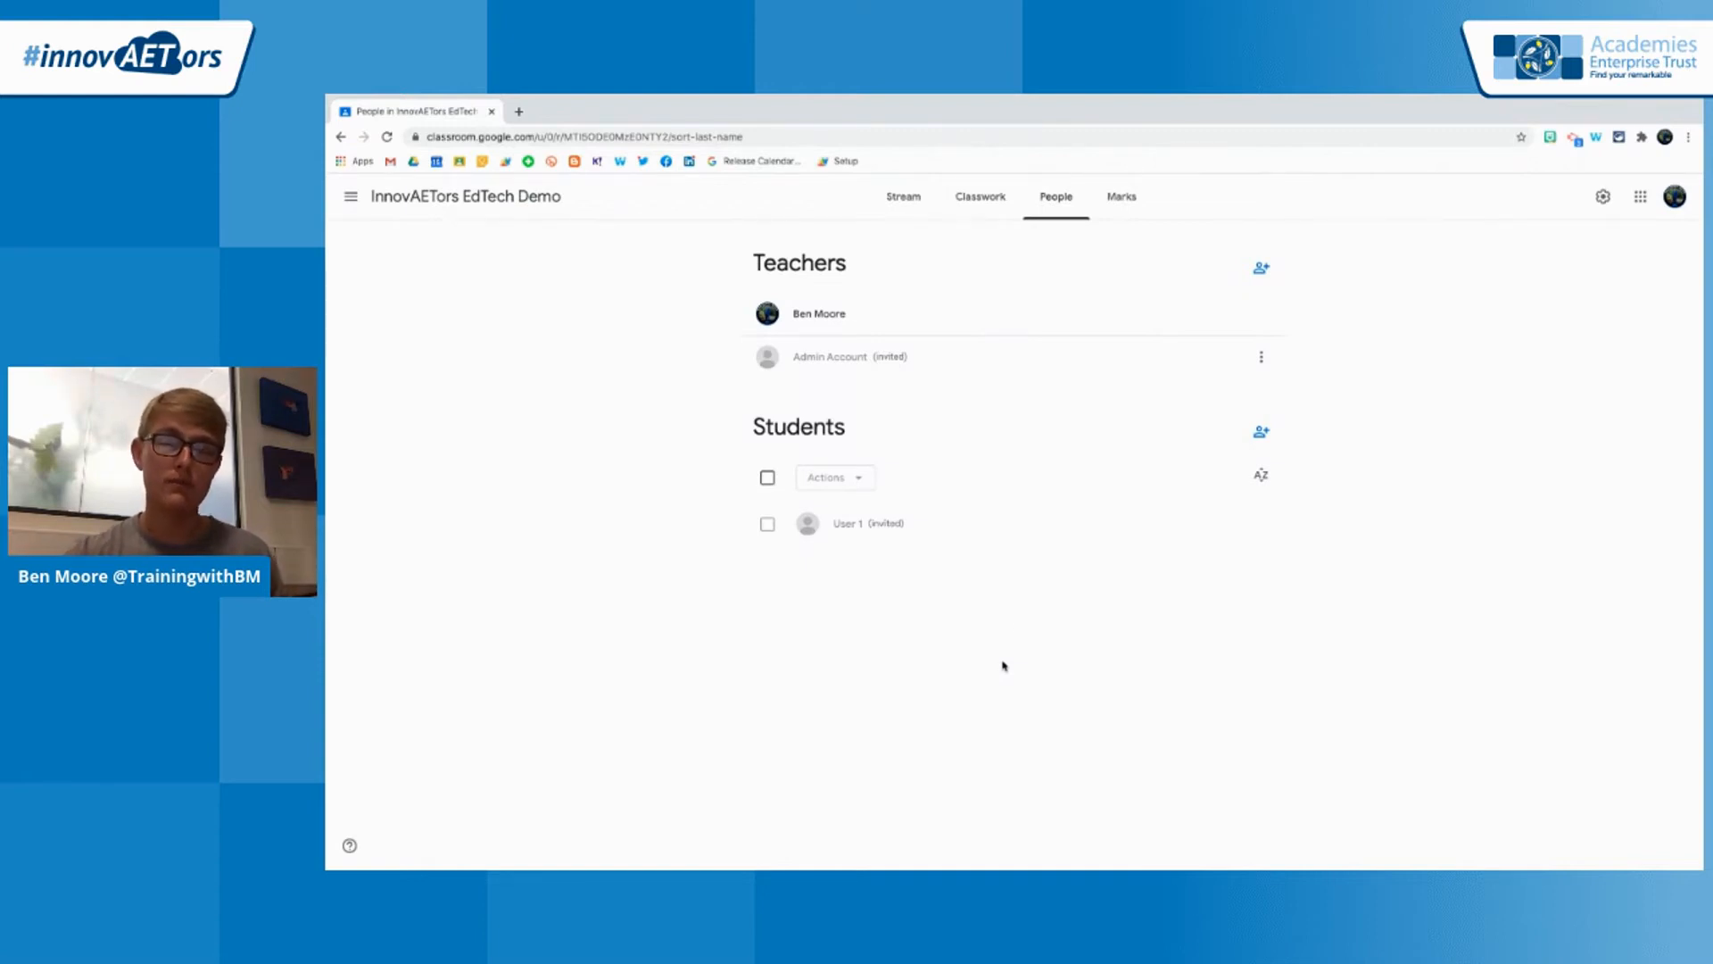
View the demo class's marks, and give User 1 a mark of 20 for Example in Google Classroom: The Basics
{"action": "left_click", "coordinate": [1127, 207]}
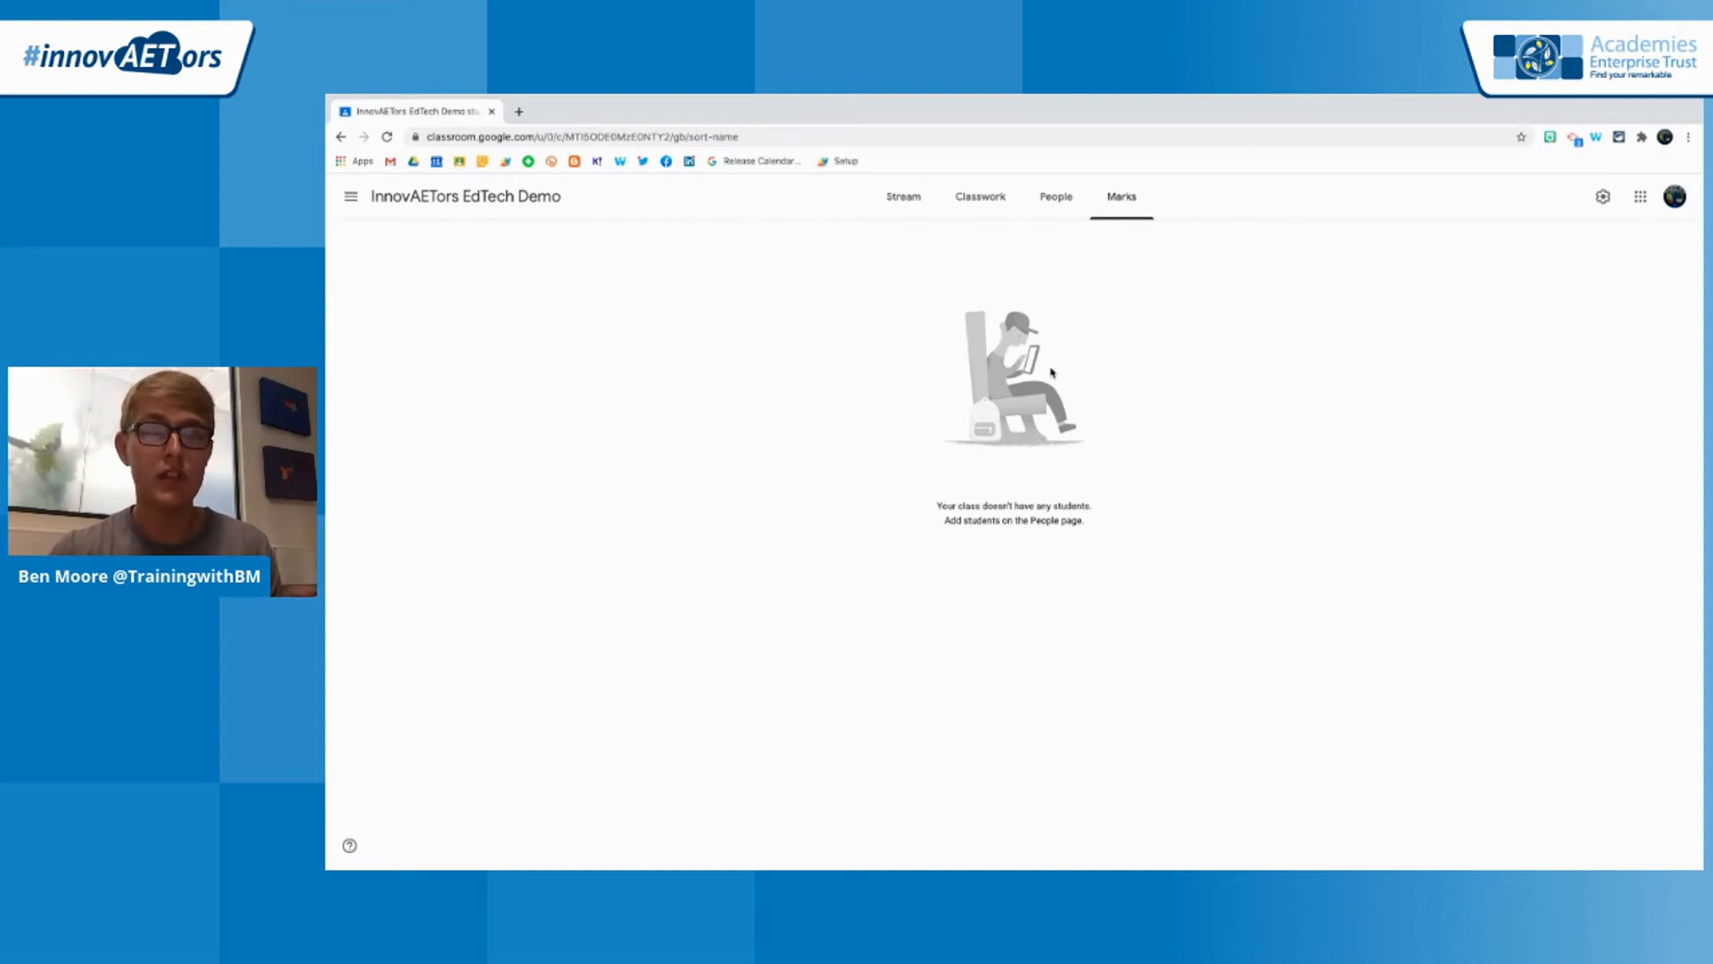
{"action": "left_click", "coordinate": [352, 197]}
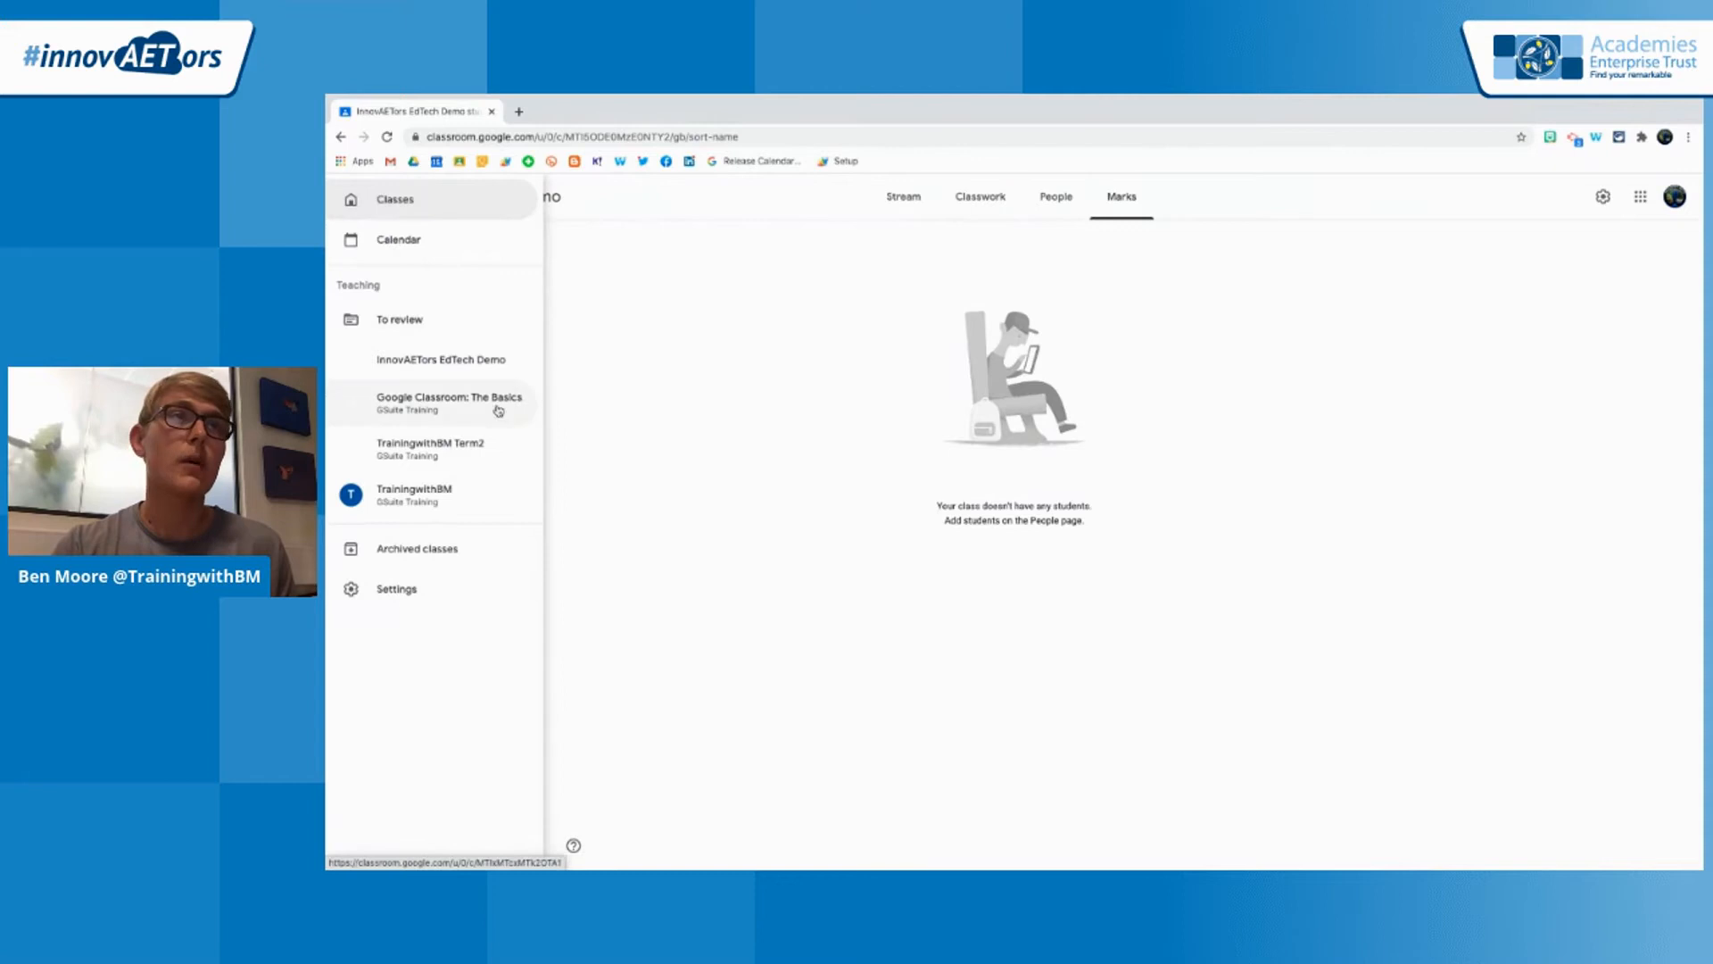
{"action": "left_click", "coordinate": [476, 407]}
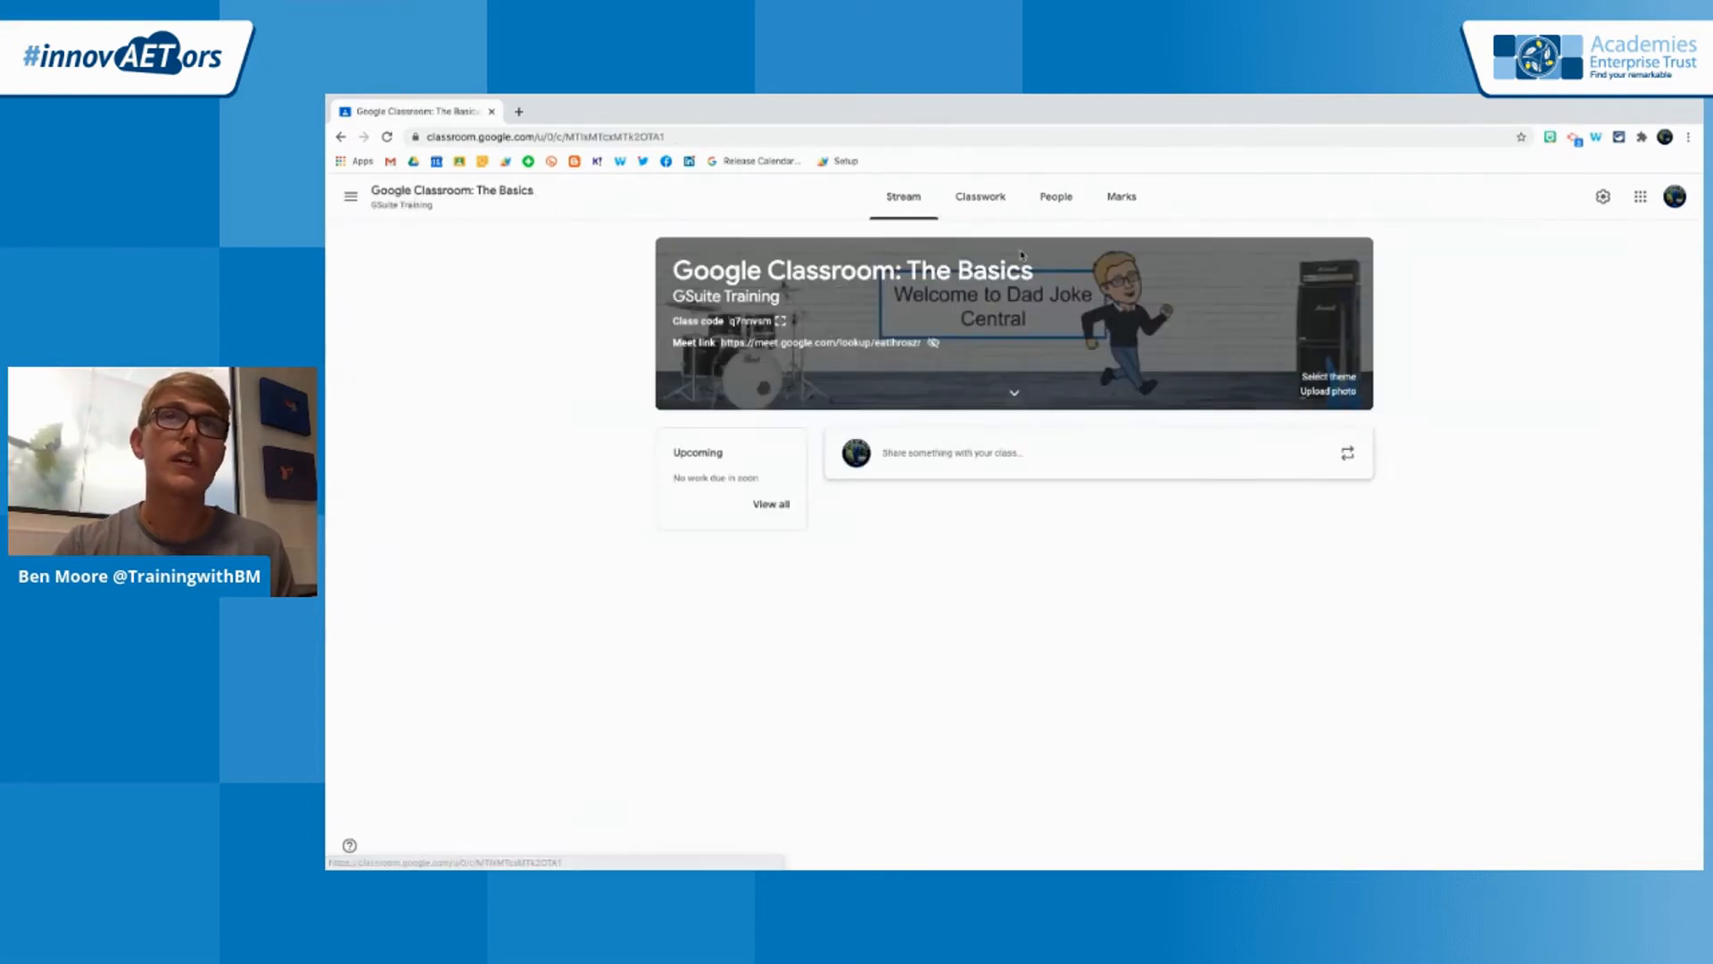
{"action": "left_click", "coordinate": [1123, 205]}
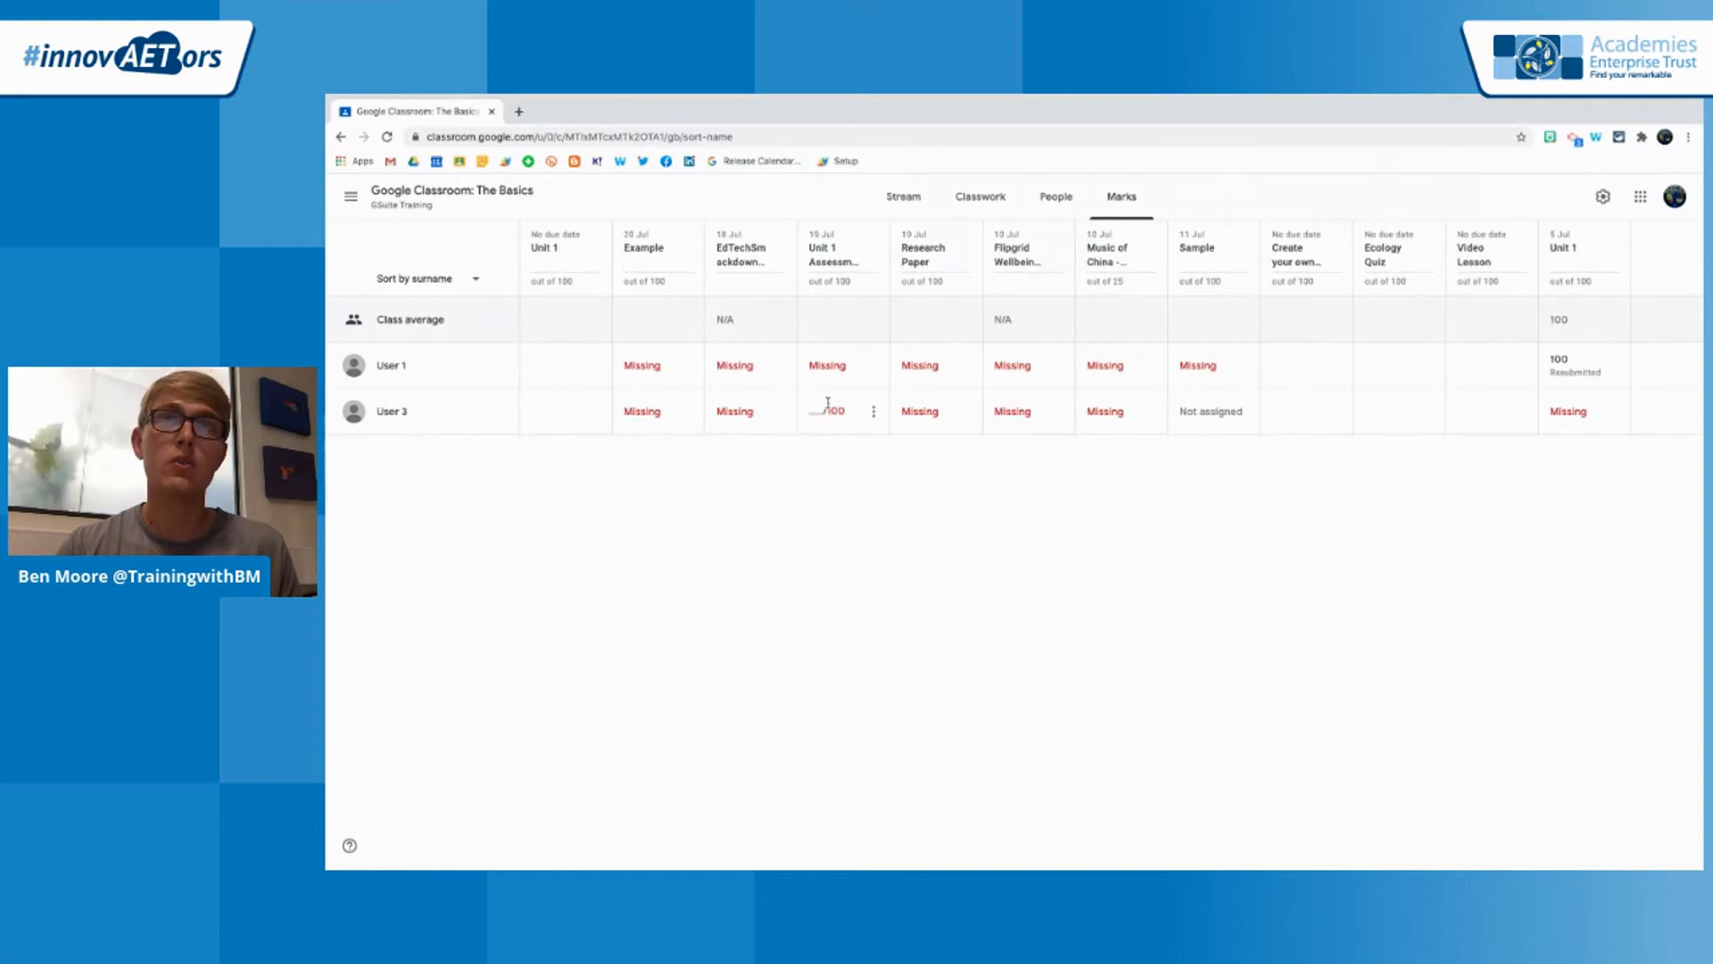
{"action": "left_click", "coordinate": [641, 370]}
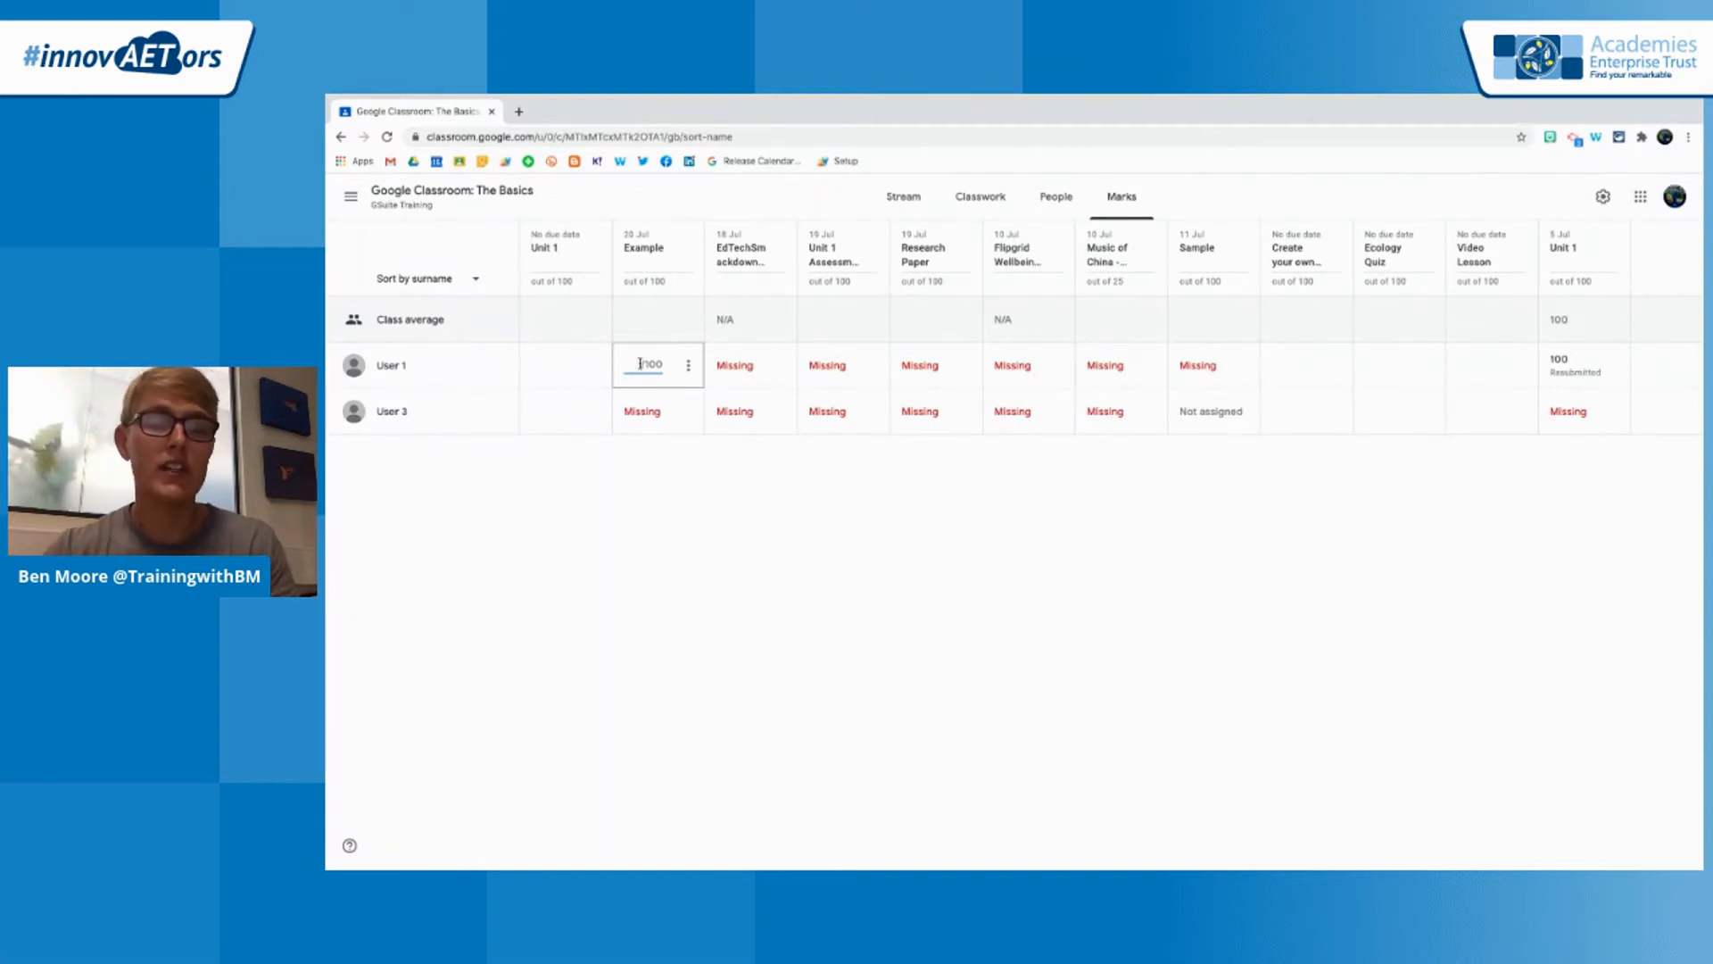
{"action": "left_click", "coordinate": [692, 532]}
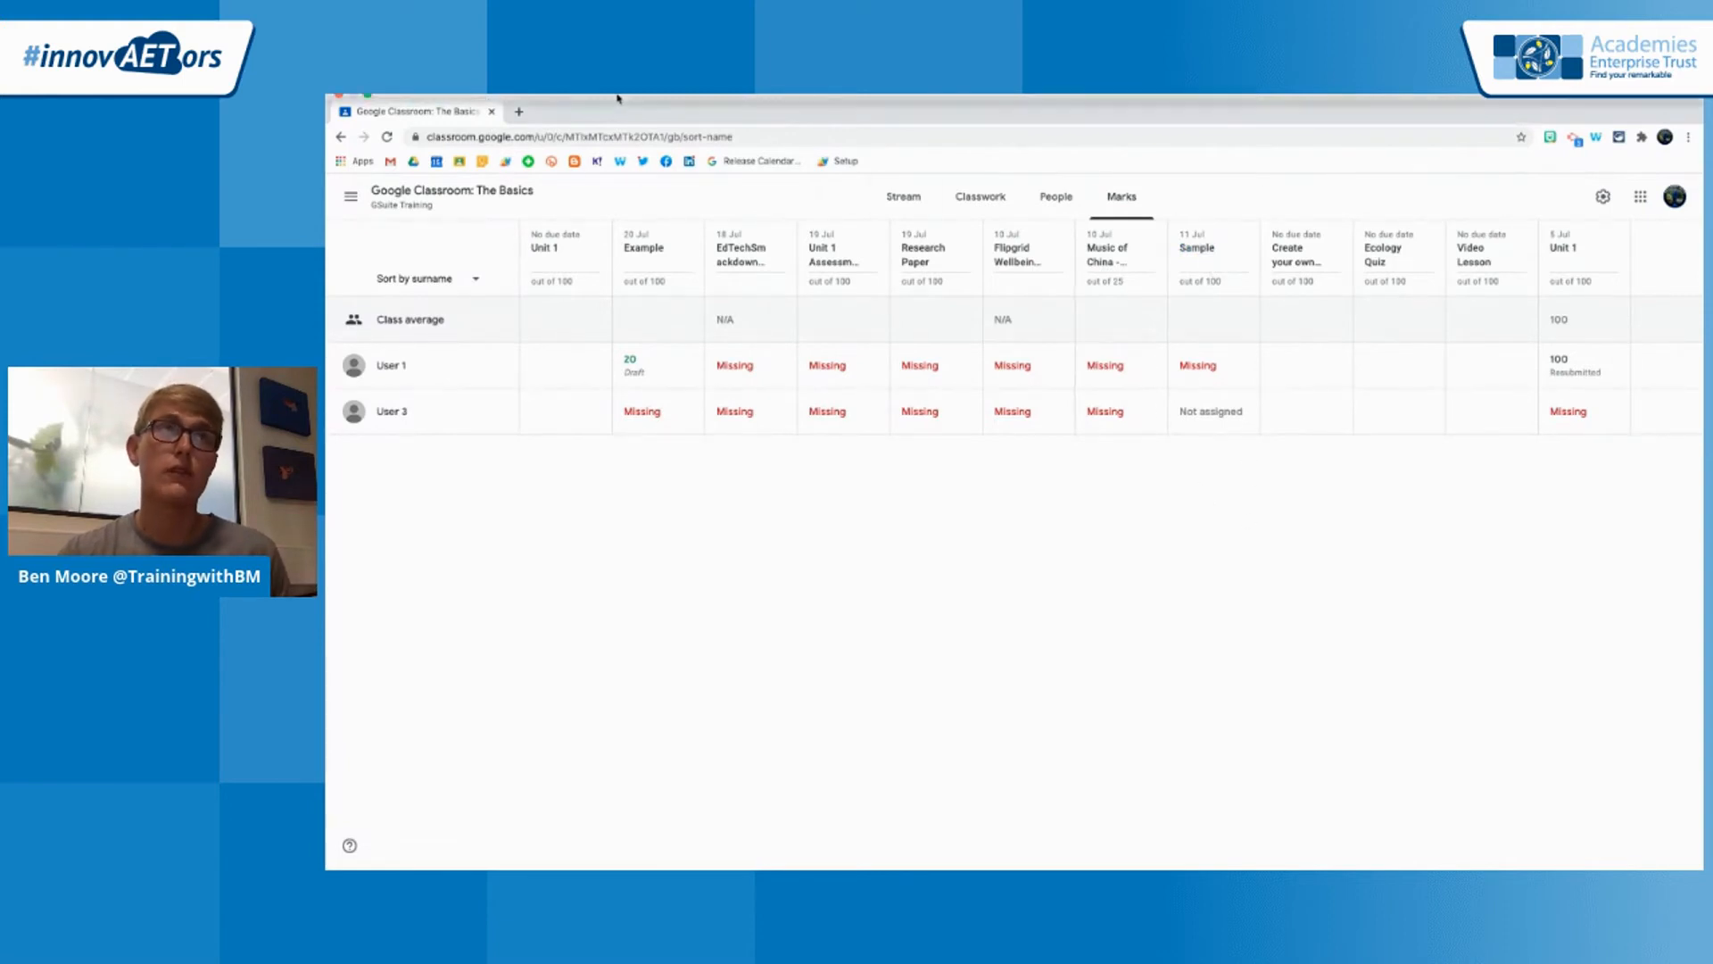
Return to the InnovAETors EdTech Demo class and open its classwork
{"action": "left_click", "coordinate": [350, 198]}
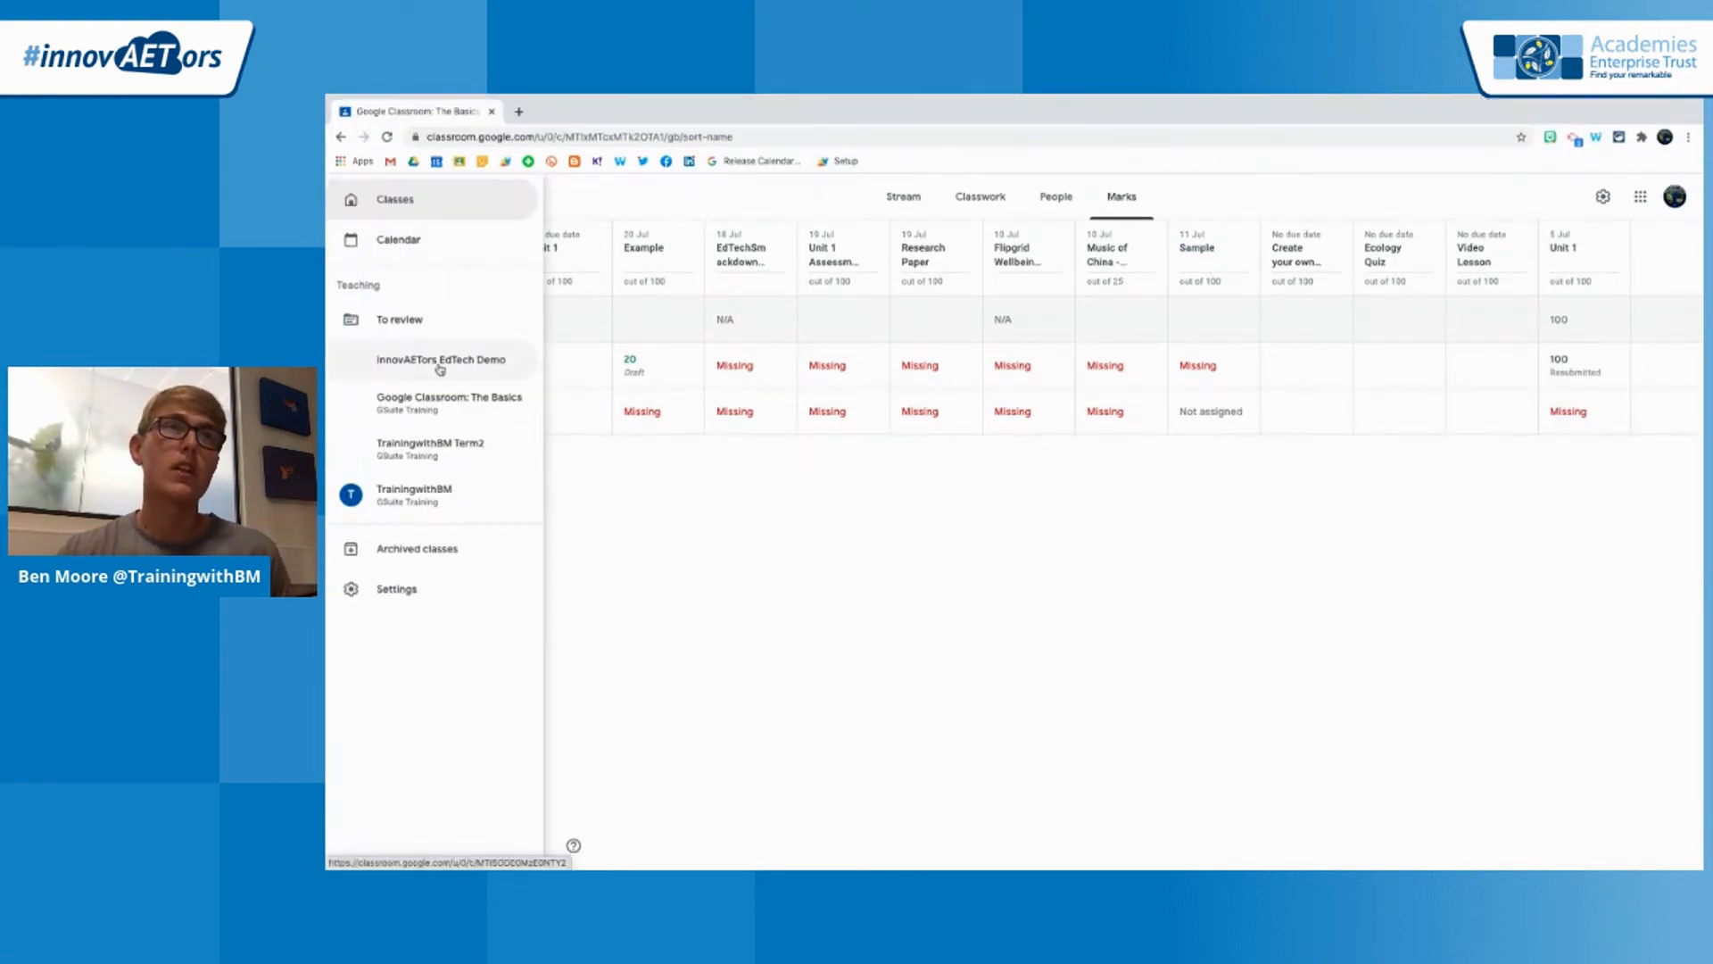
{"action": "left_click", "coordinate": [420, 360]}
{"action": "left_click", "coordinate": [979, 196]}
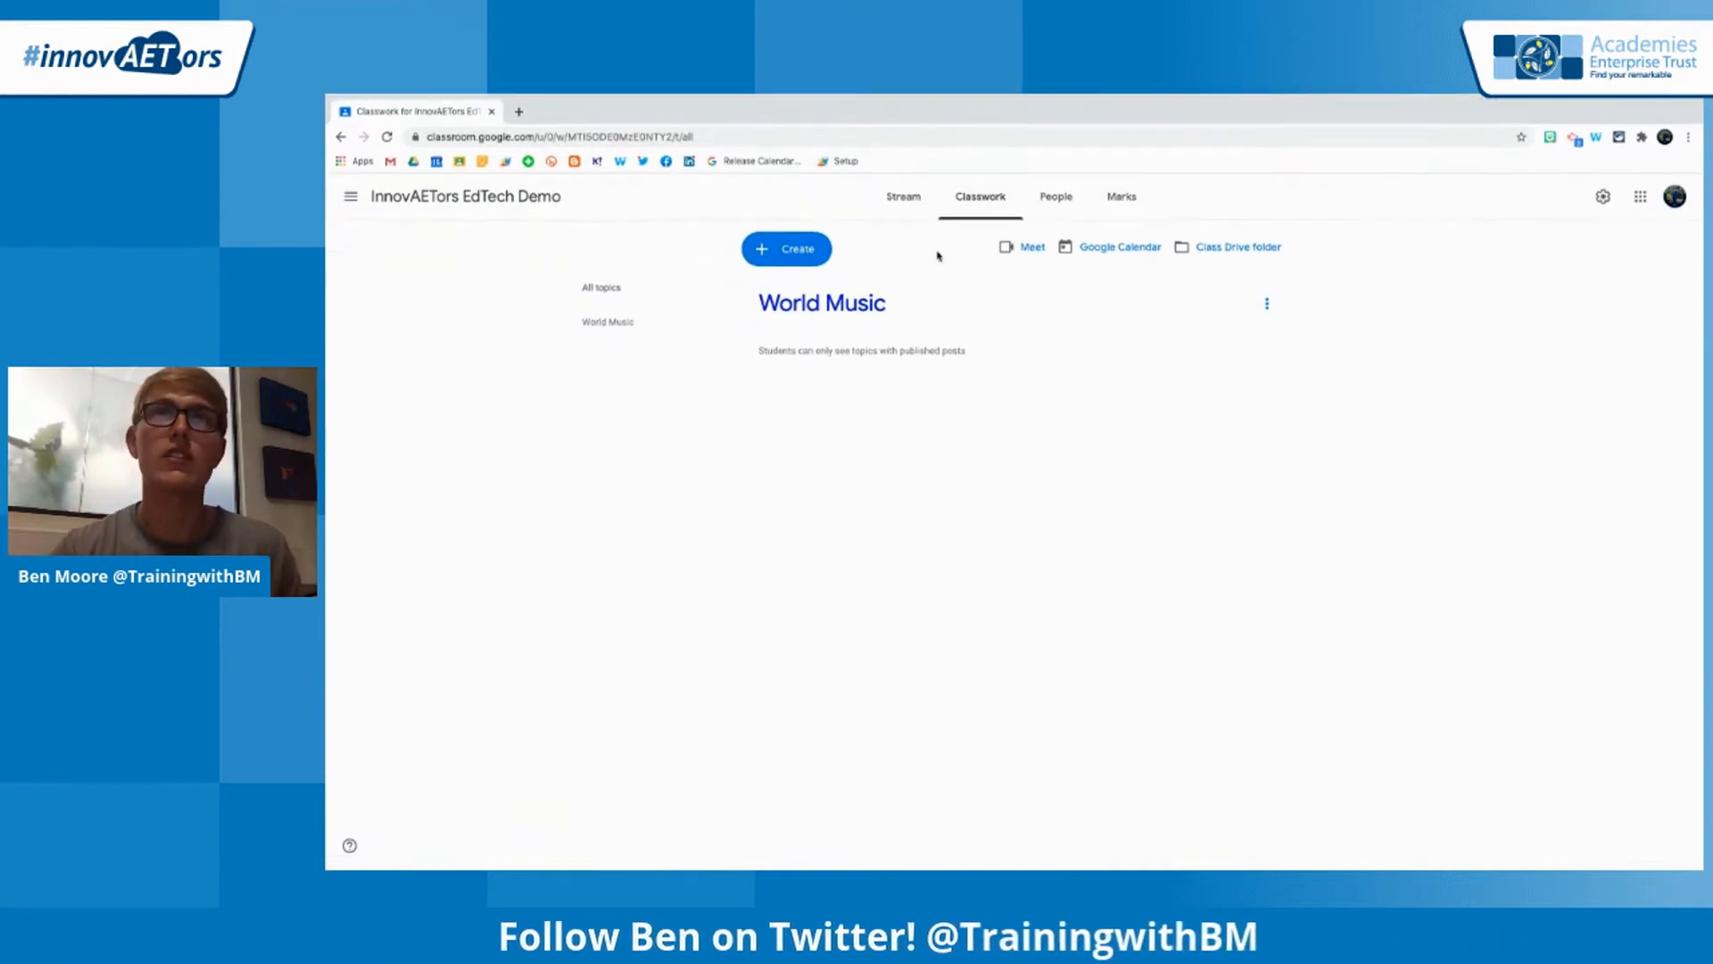
Start a new assignment in the classwork and title it World Music Poster
{"action": "left_click", "coordinate": [801, 252]}
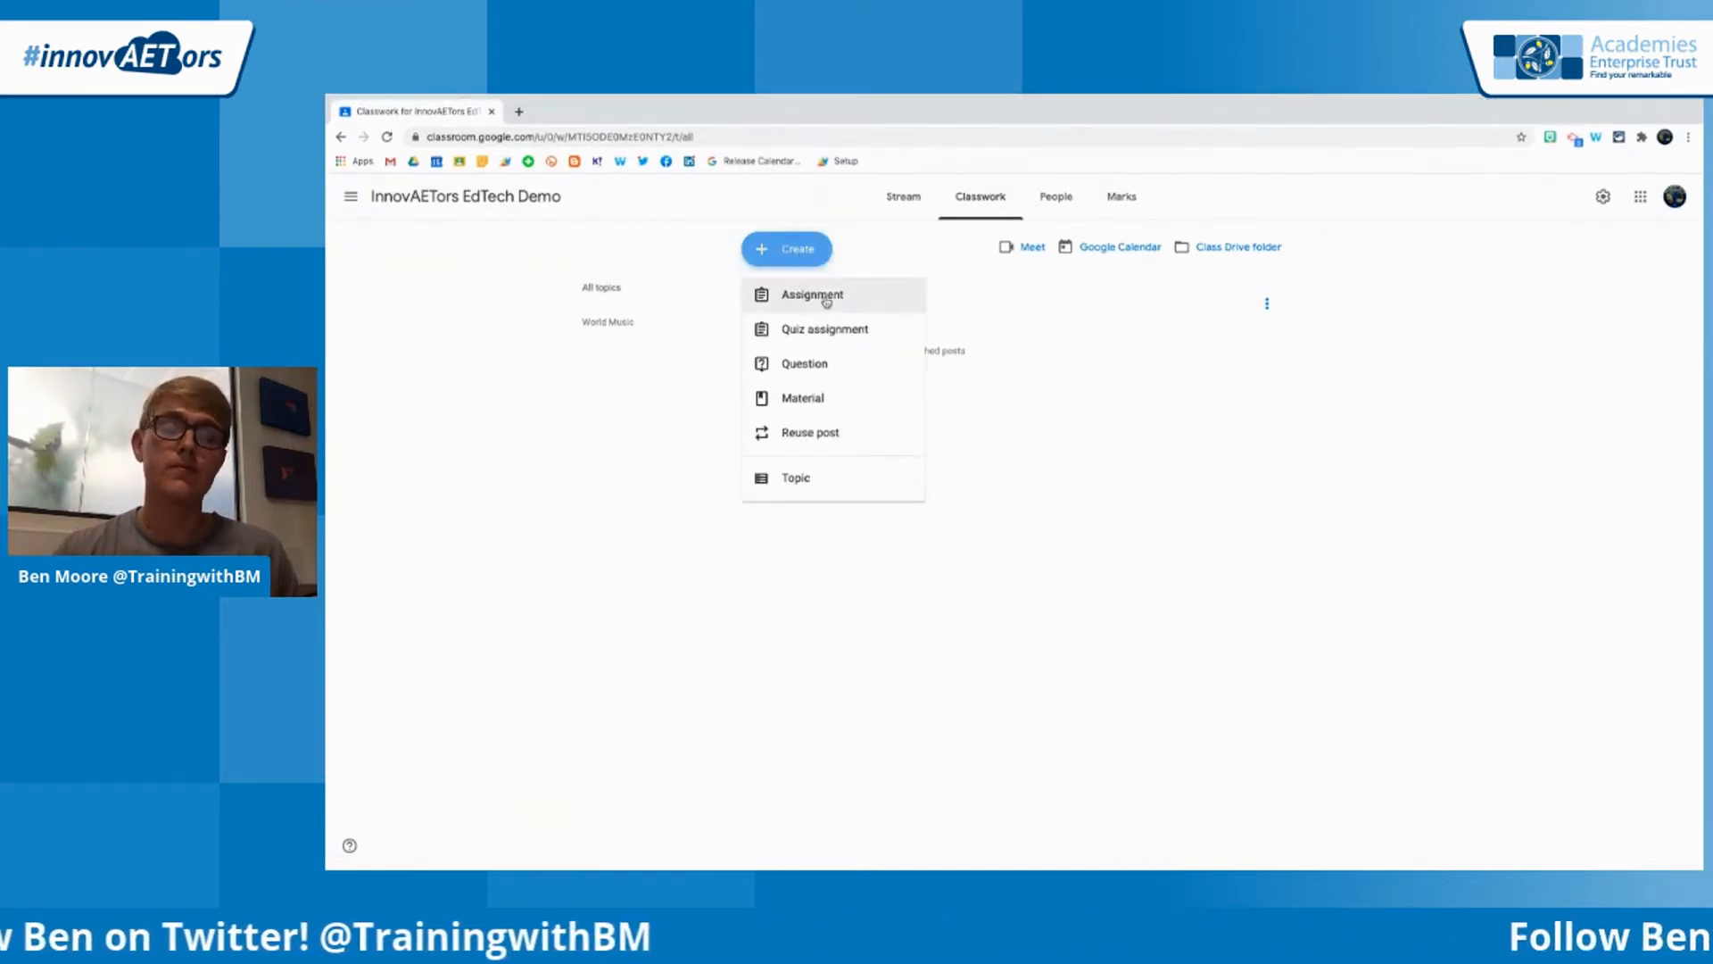
{"action": "left_click", "coordinate": [835, 295]}
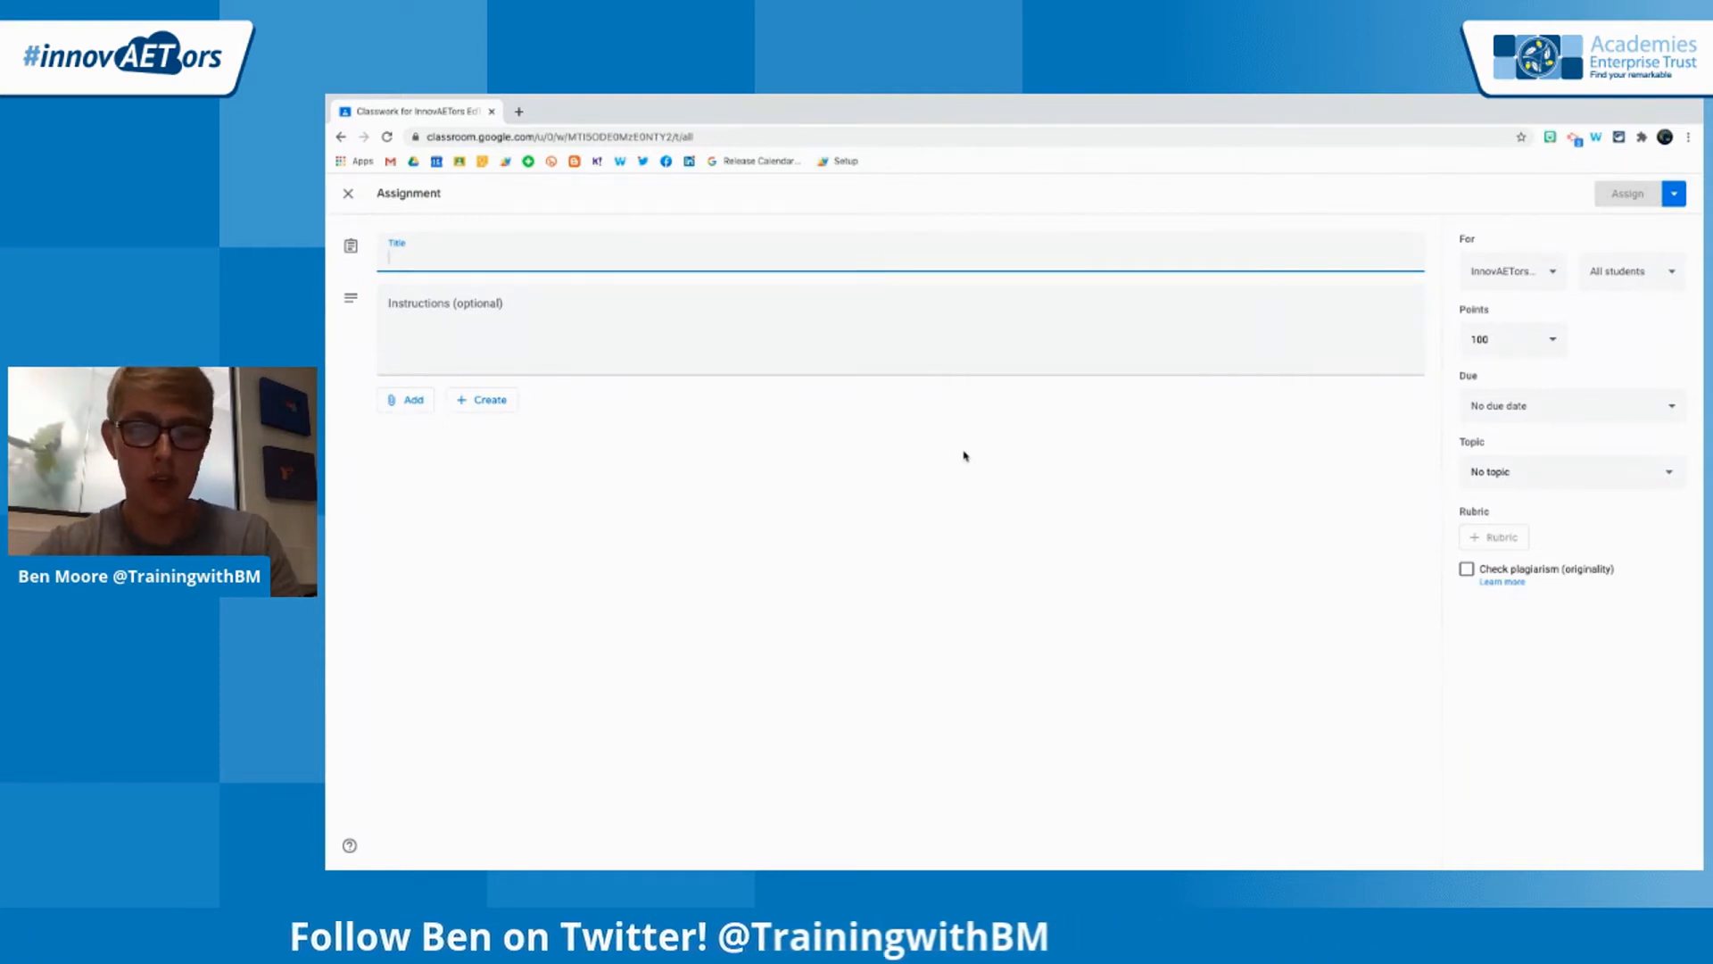
{"action": "type", "text": "Worl"}
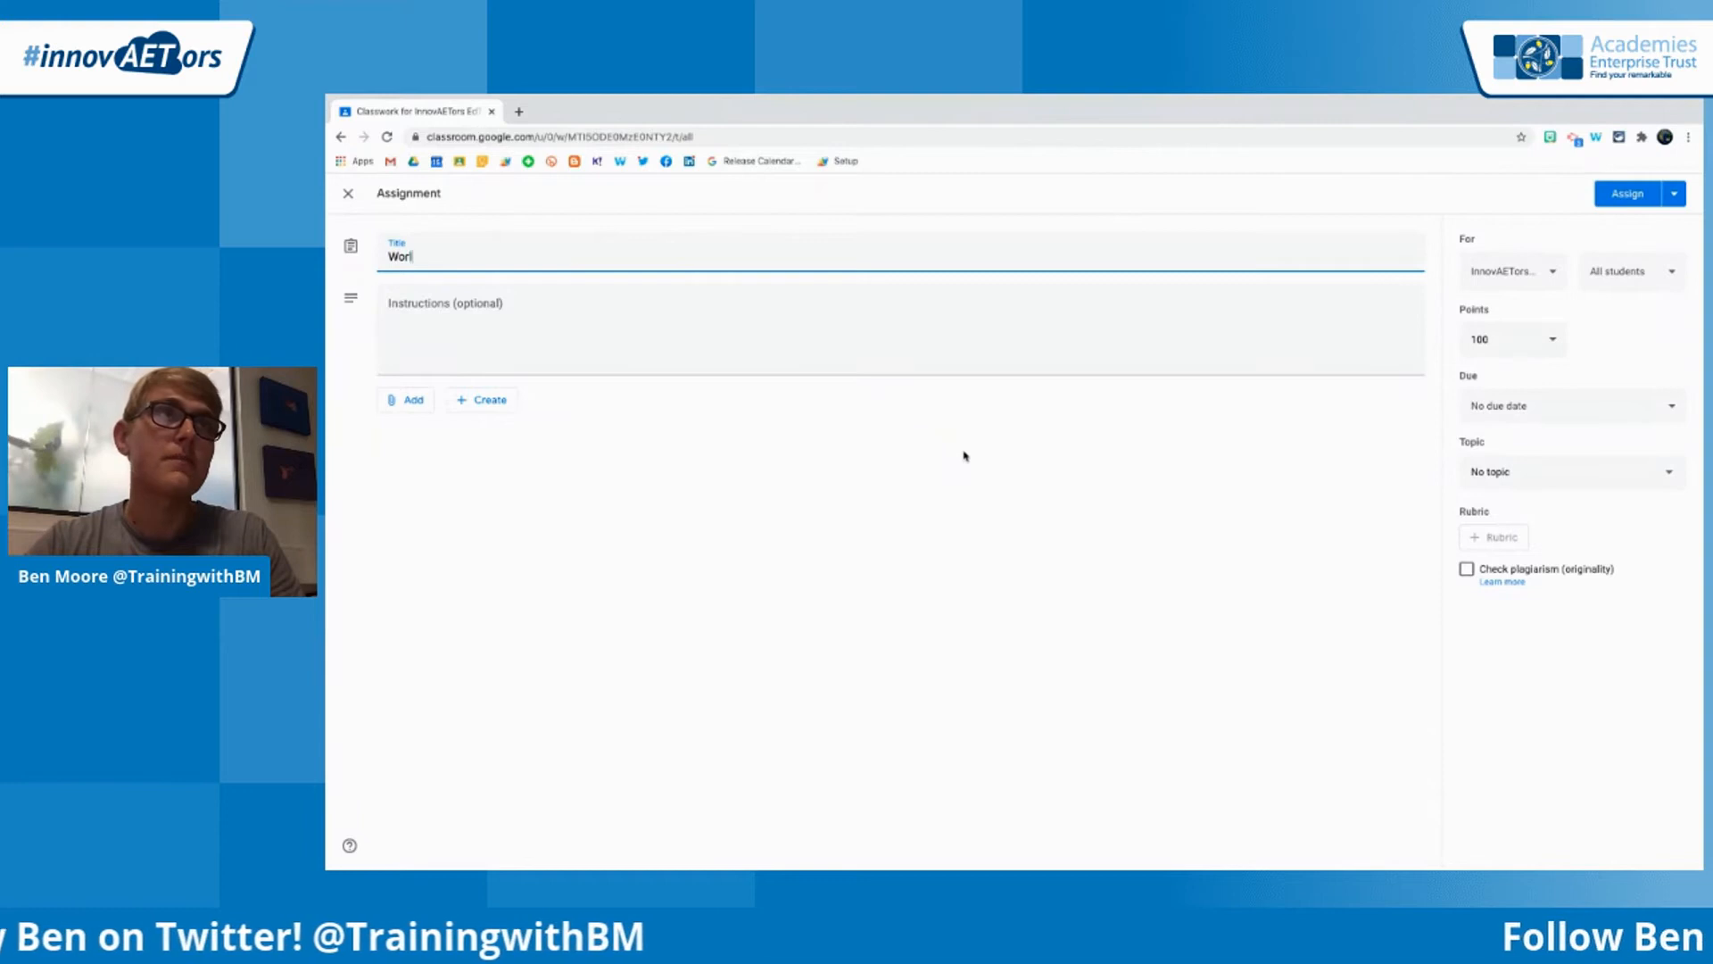
{"action": "type", "text": "d Music Poster"}
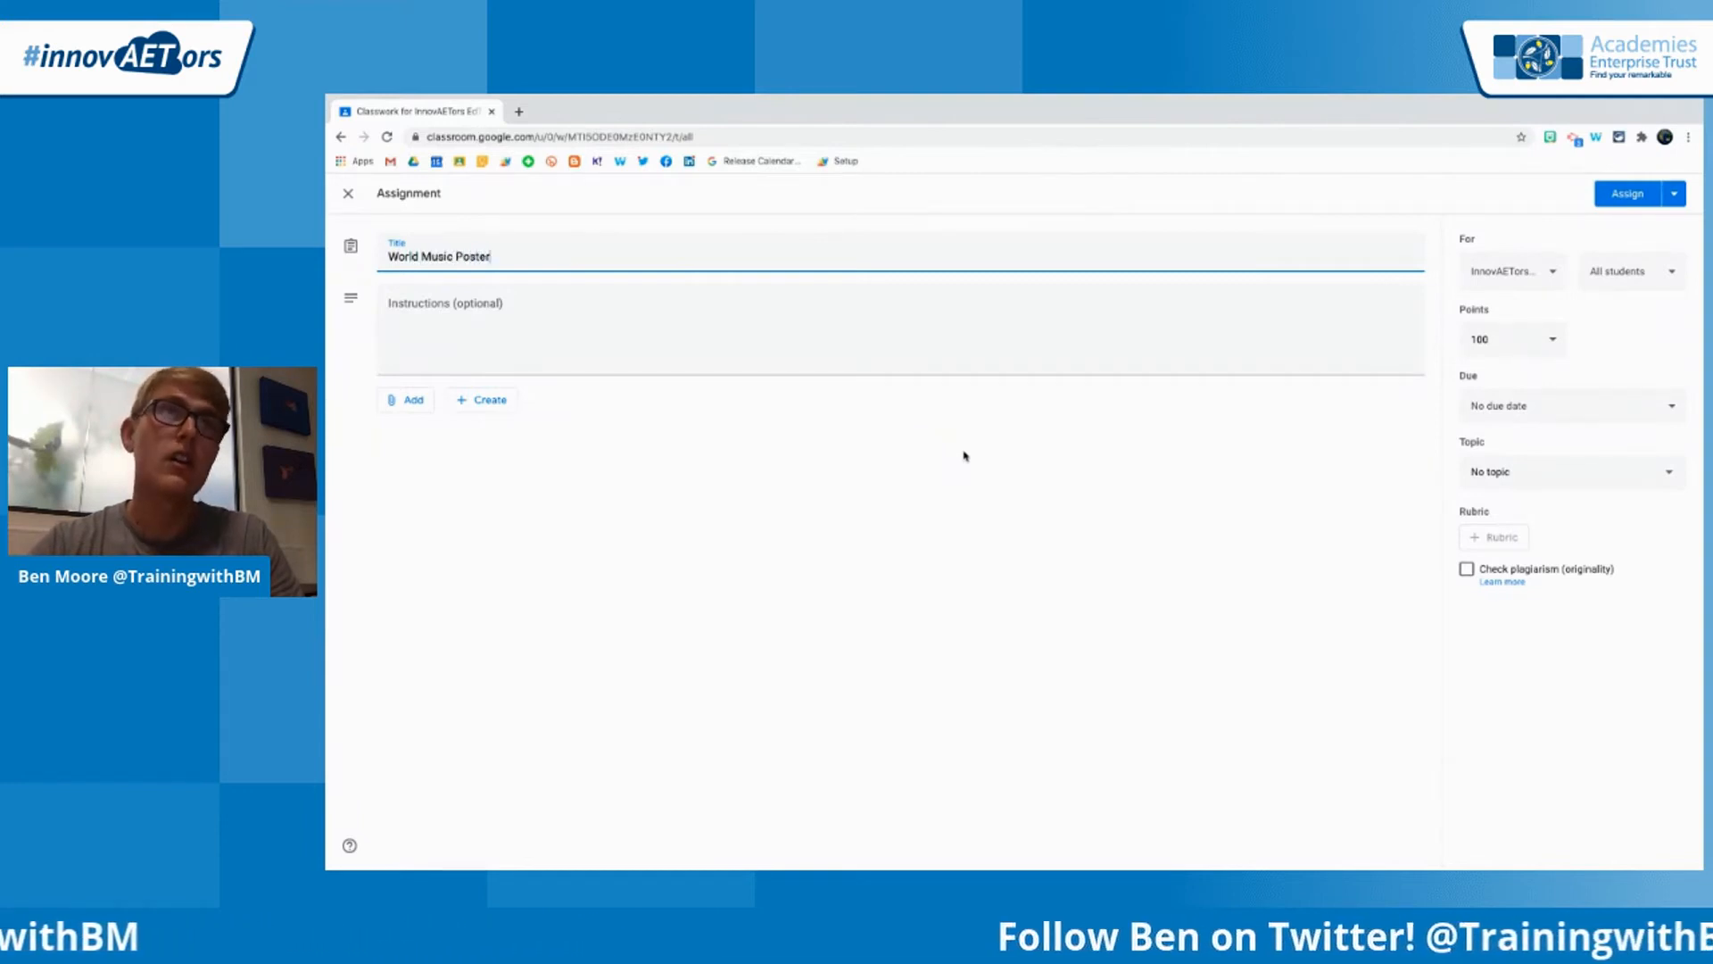
Write the assignment instructions as two numbered lines: "1. Please open the attachment." and "2. Hand in to me when completed."
{"action": "left_click", "coordinate": [754, 336]}
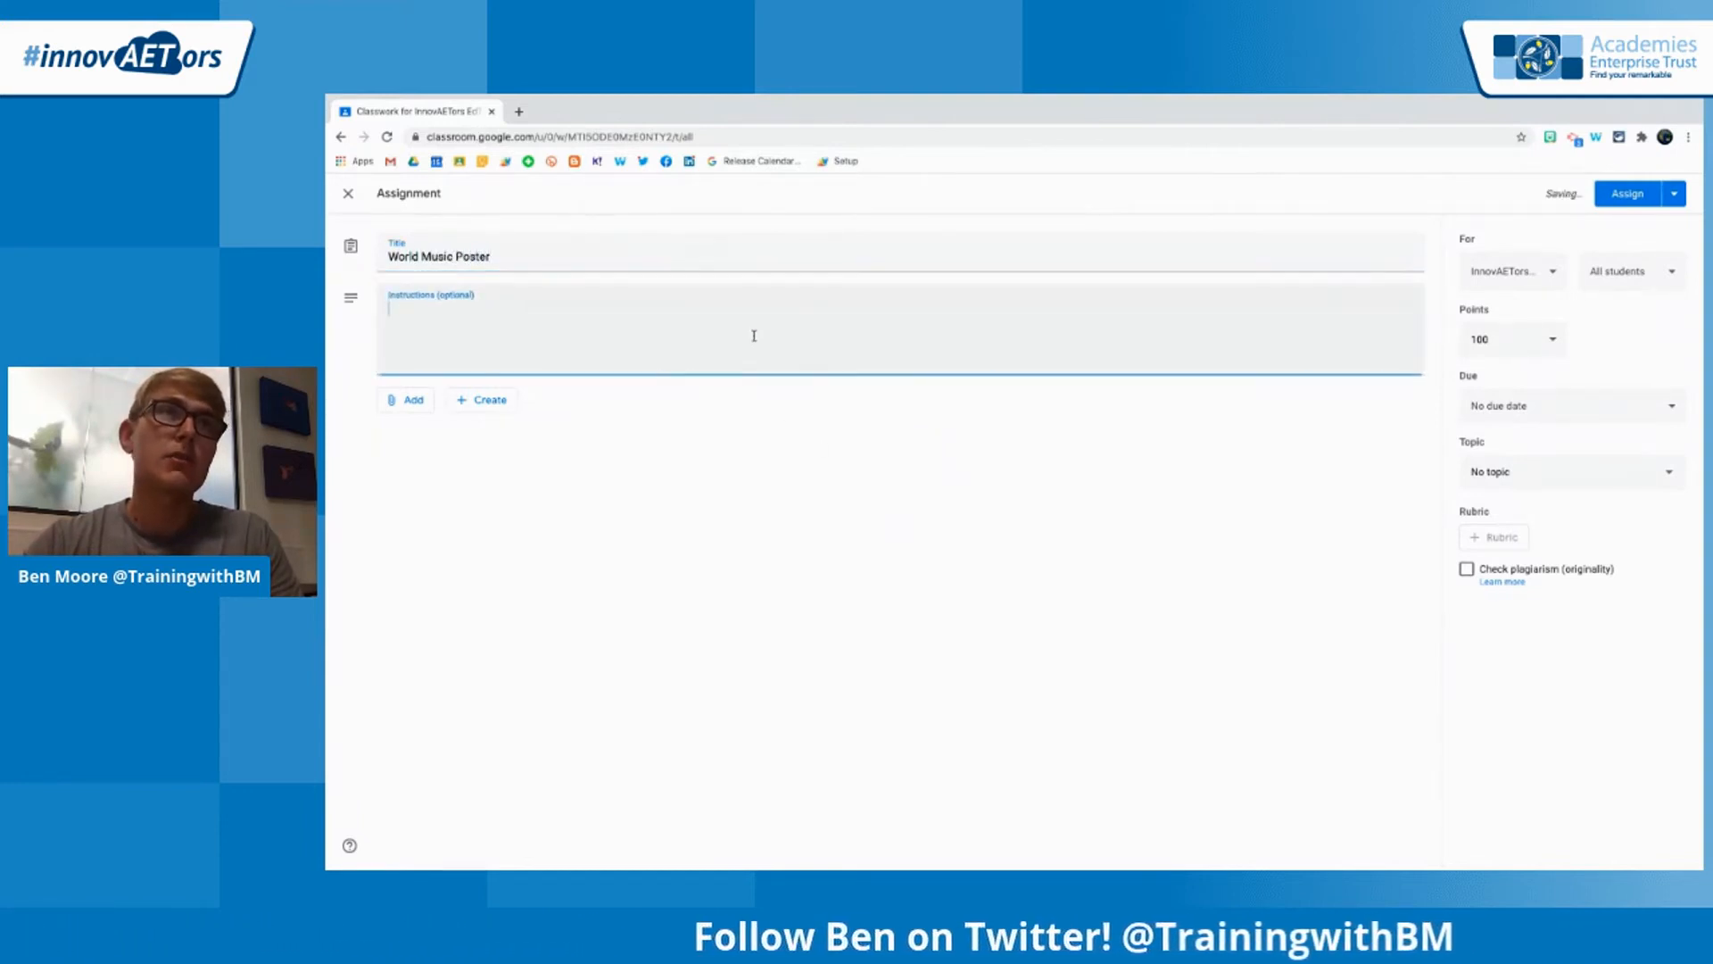
{"action": "type", "text": "1. Plea"}
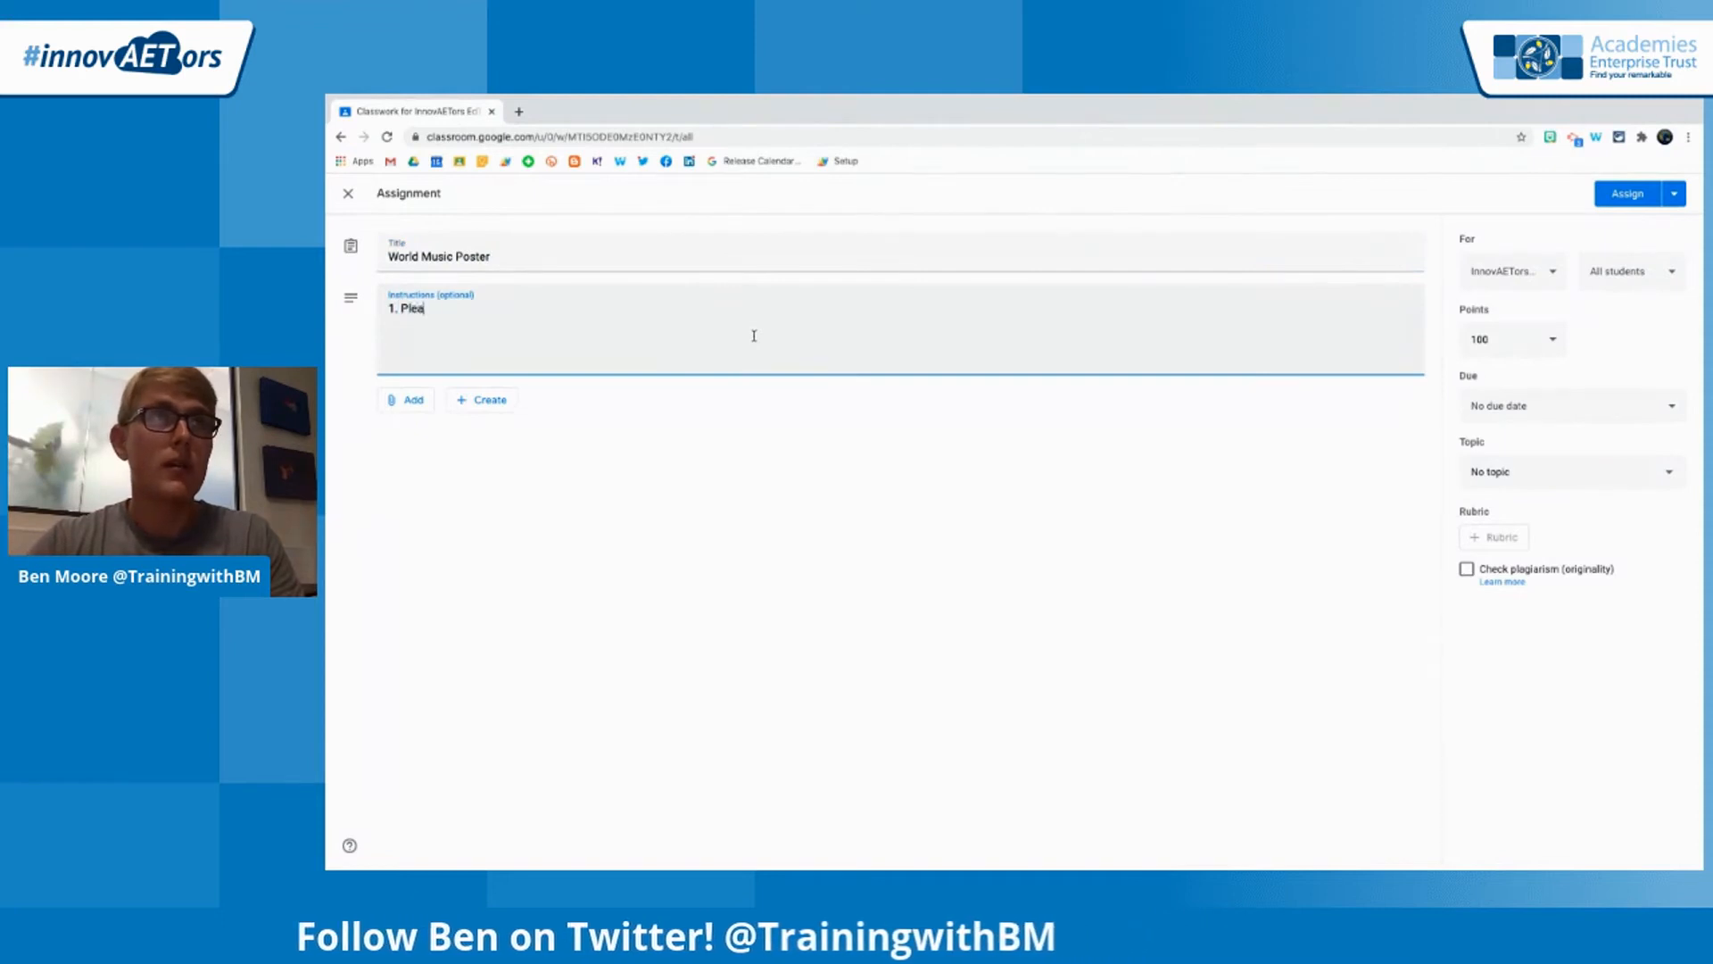
{"action": "type", "text": "se open th"}
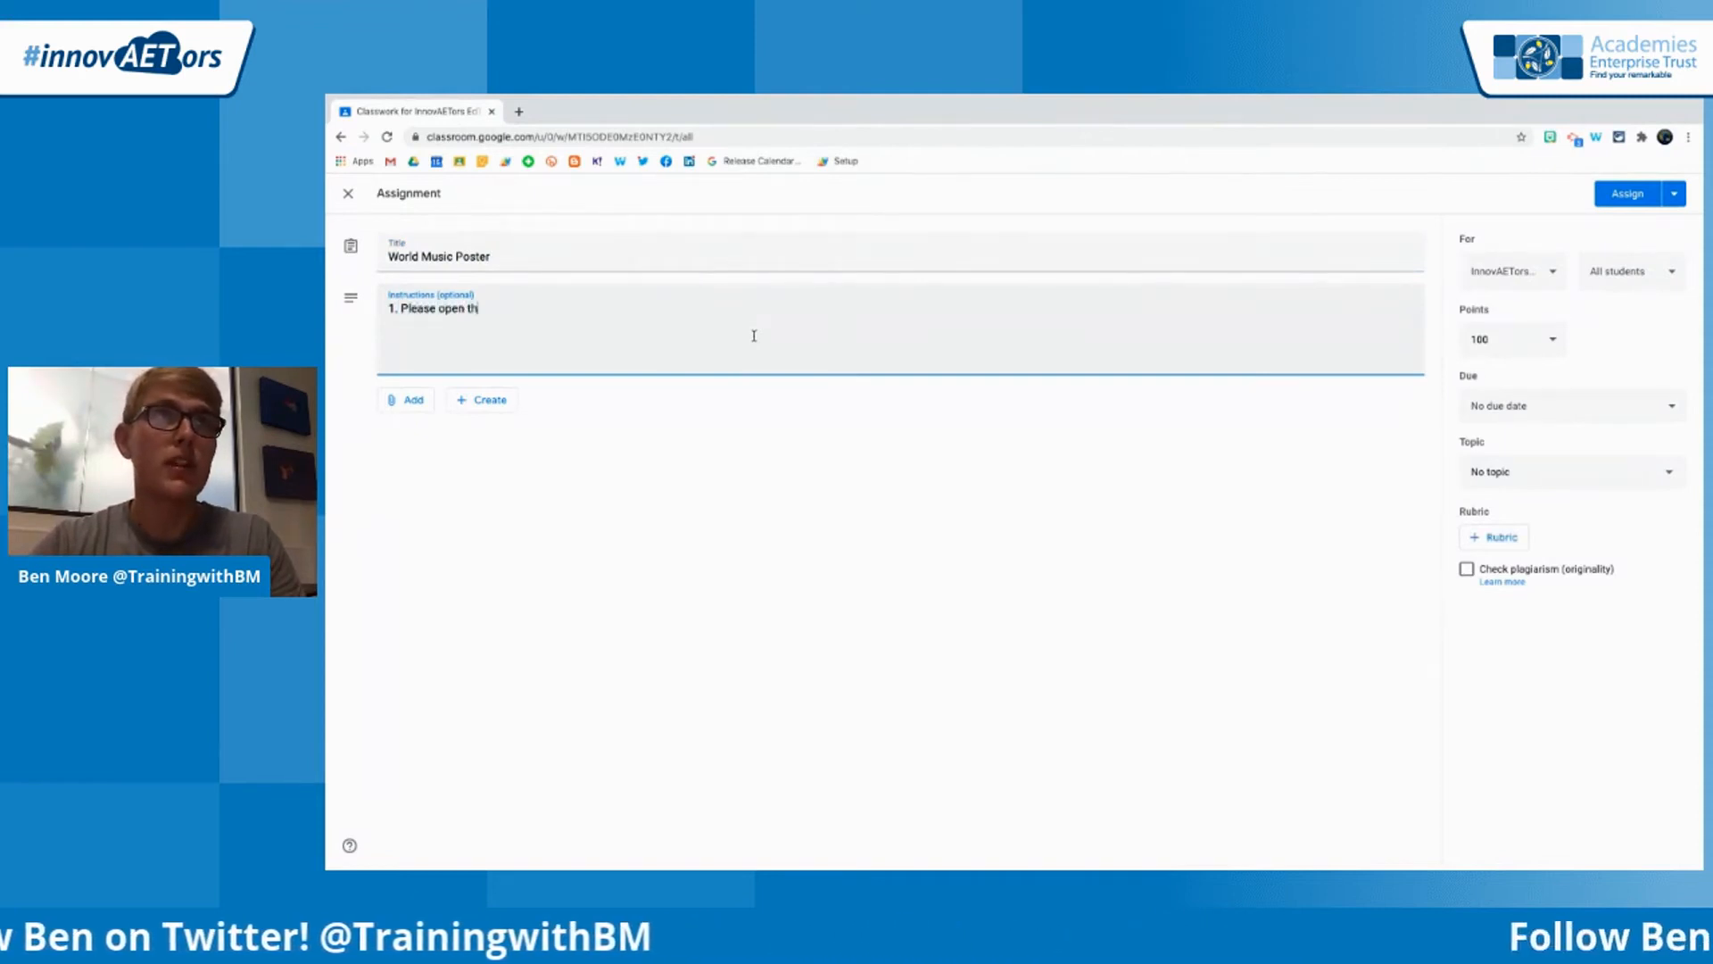
{"action": "type", "text": "e attacheme"}
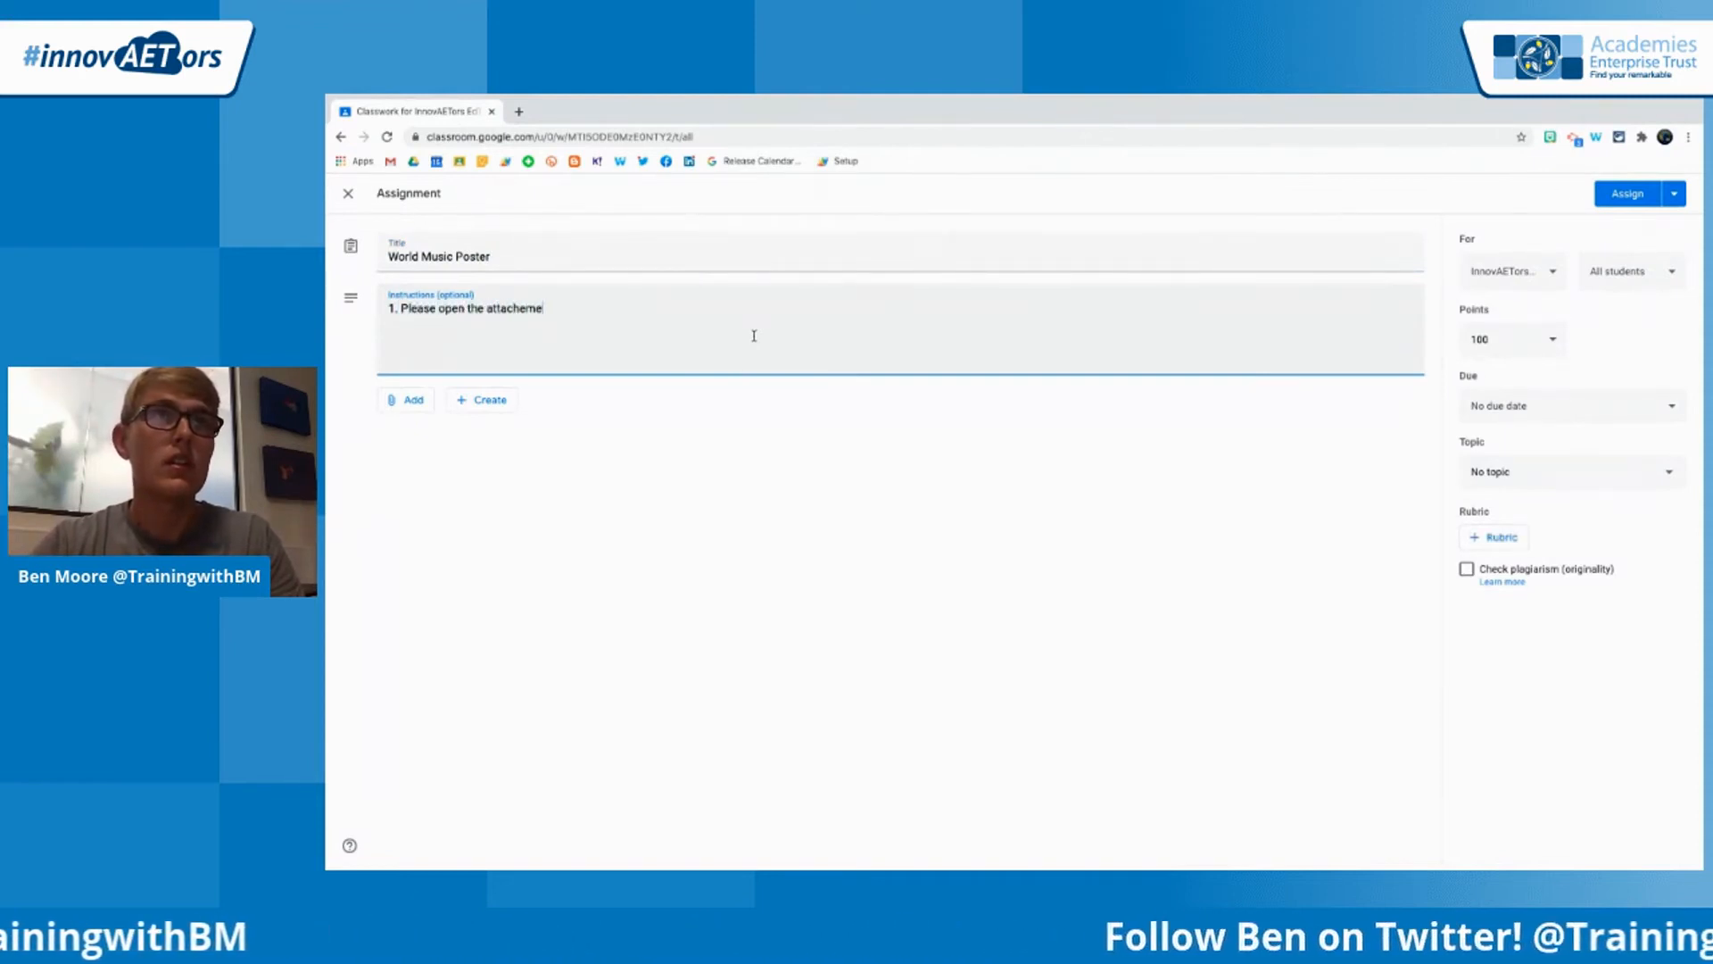
{"action": "type", "text": "nt"}
{"action": "key", "text": "Return"}
{"action": "type", "text": "2. Hnad"}
{"action": "key", "text": "BackSpace"}
{"action": "key", "text": "BackSpace"}
{"action": "key", "text": "BackSpace"}
{"action": "type", "text": "and "}
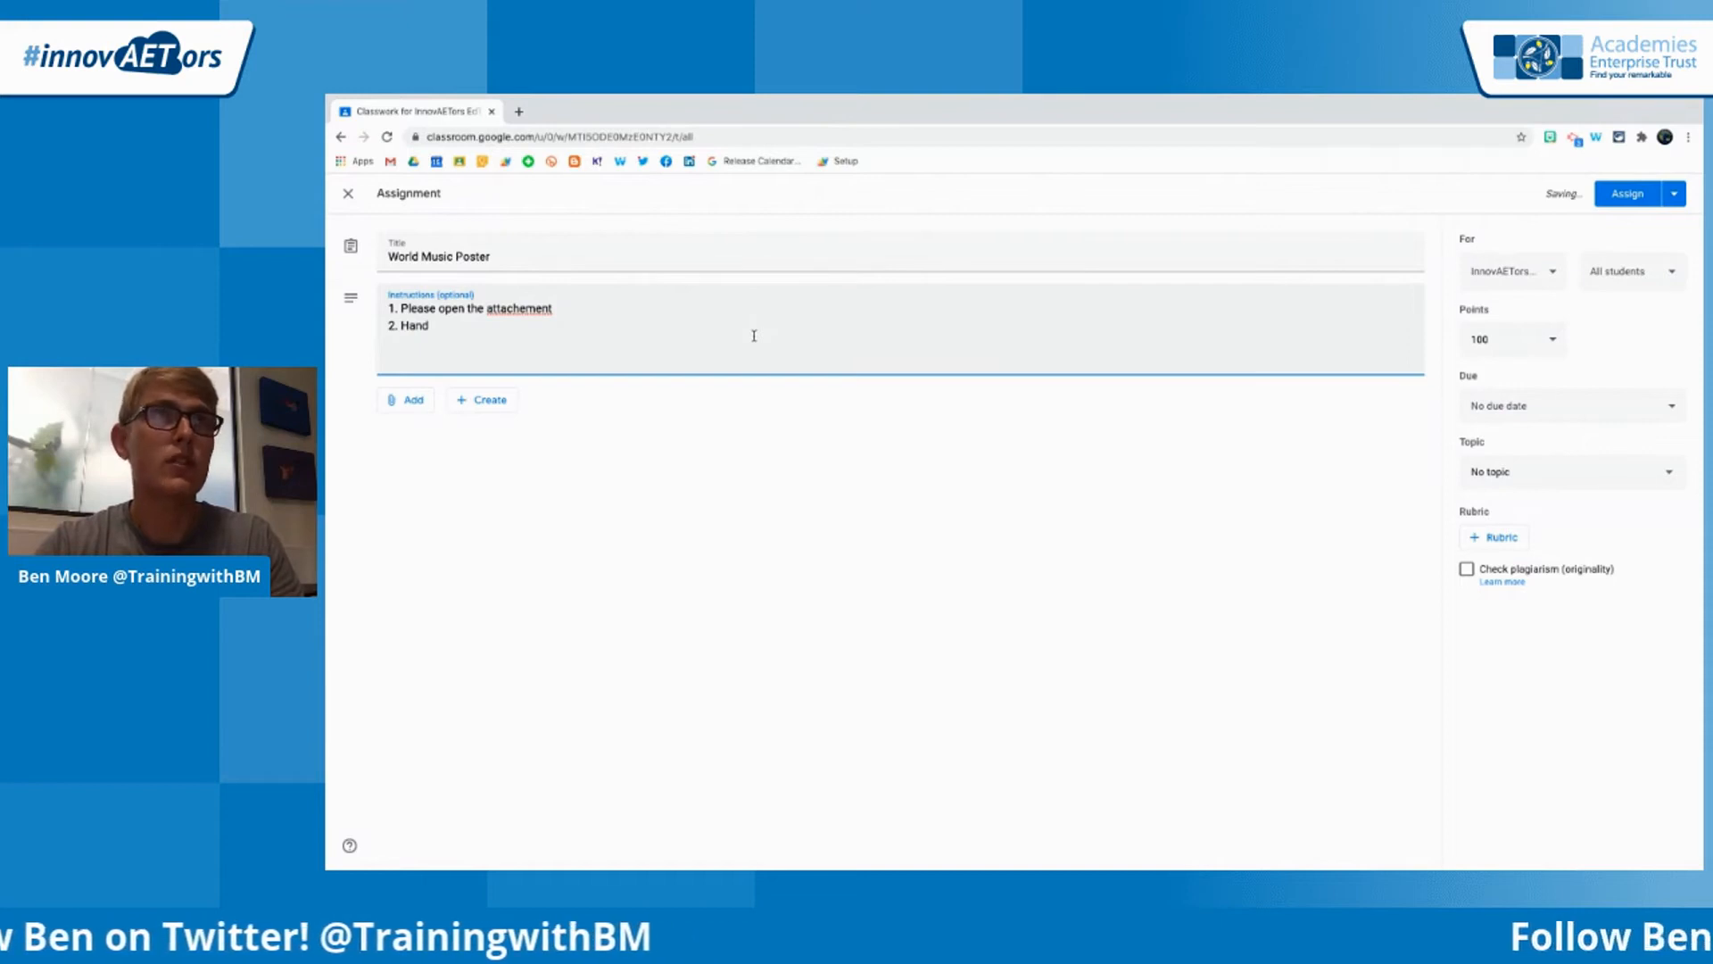
{"action": "type", "text": "in to me "}
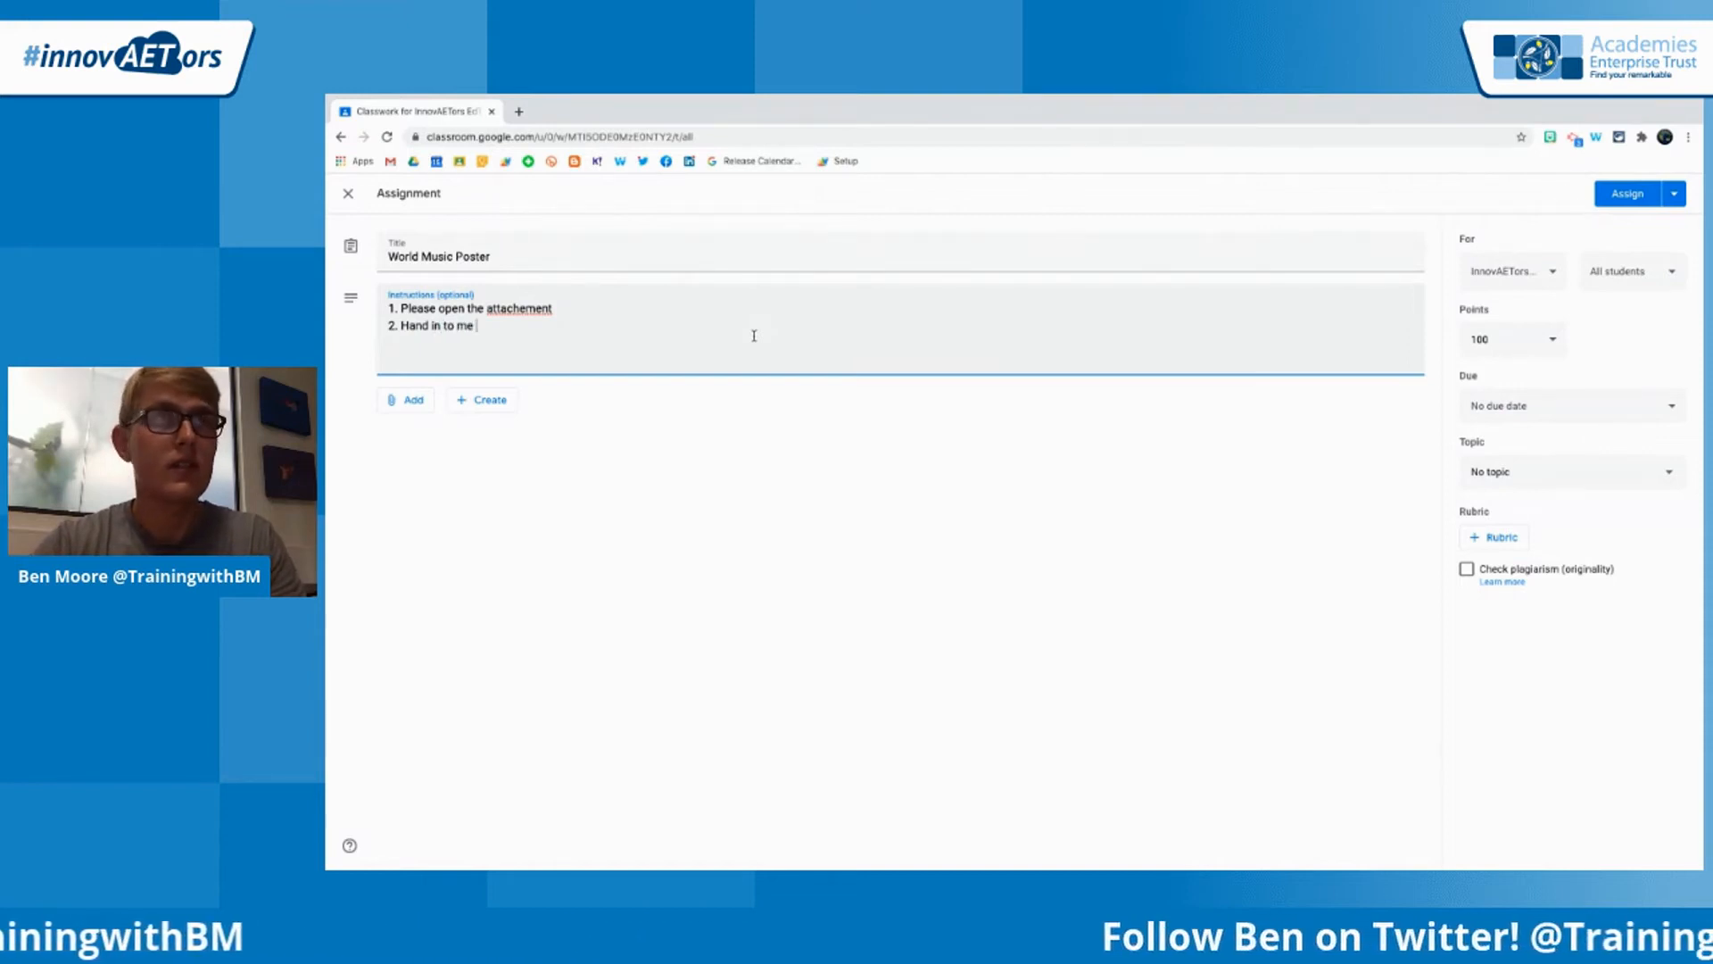
{"action": "type", "text": "when completed."}
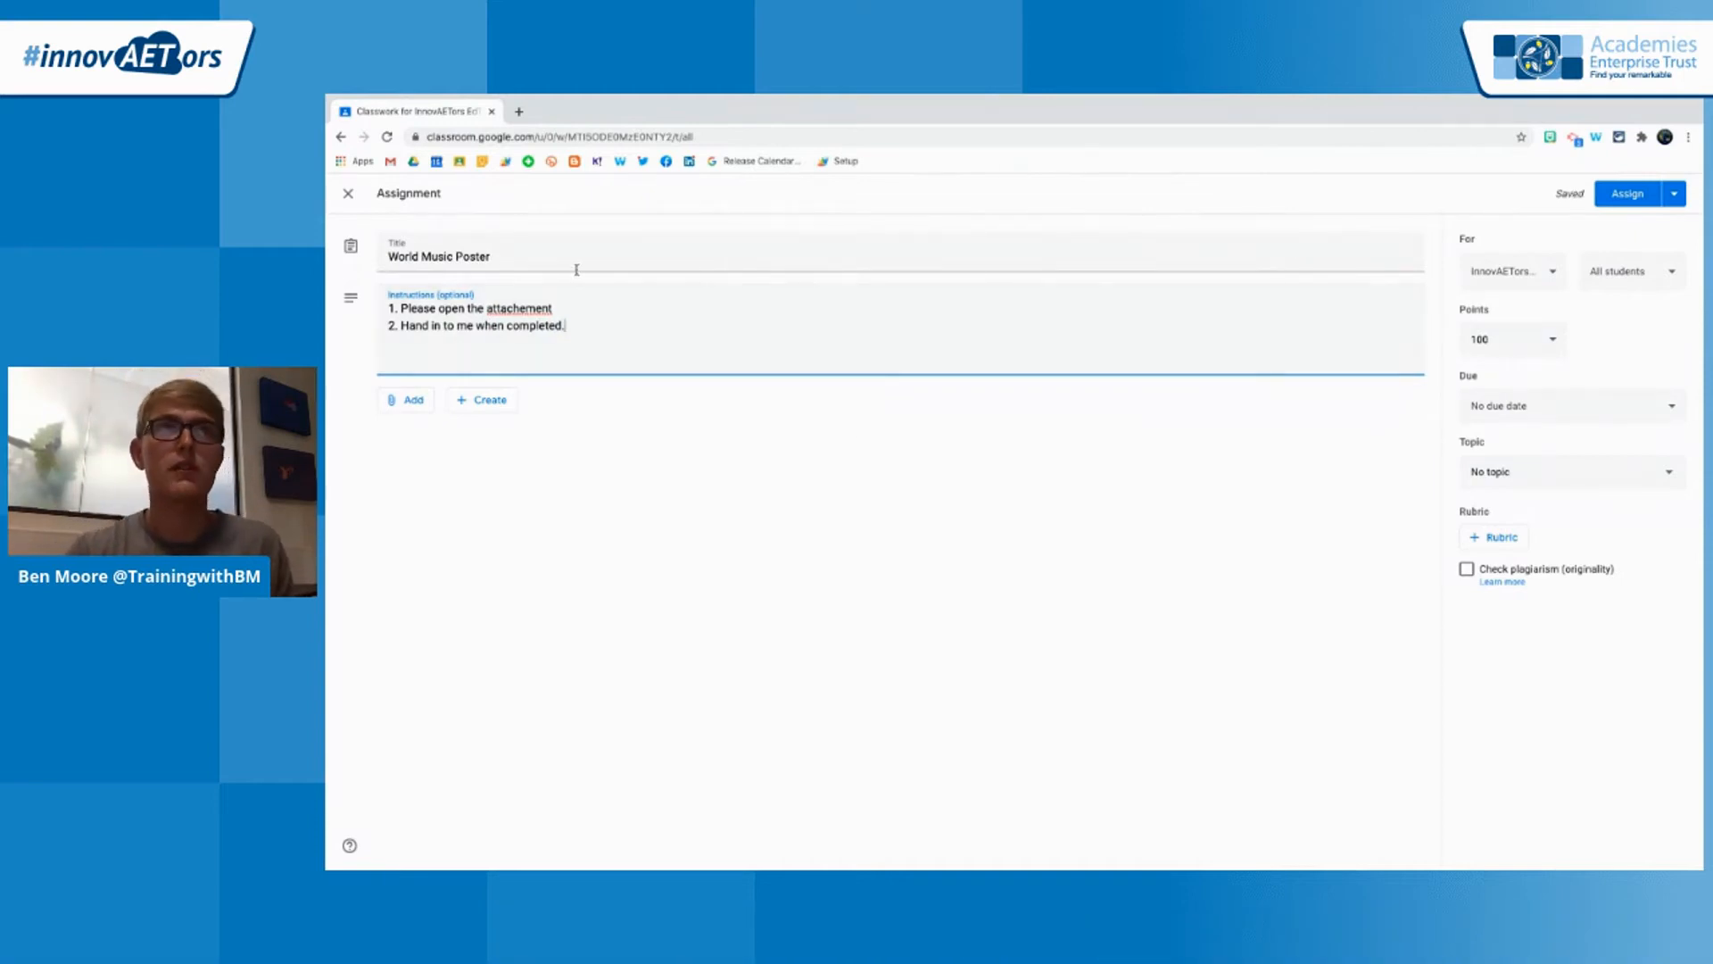
{"action": "key", "text": "BackSpace"}
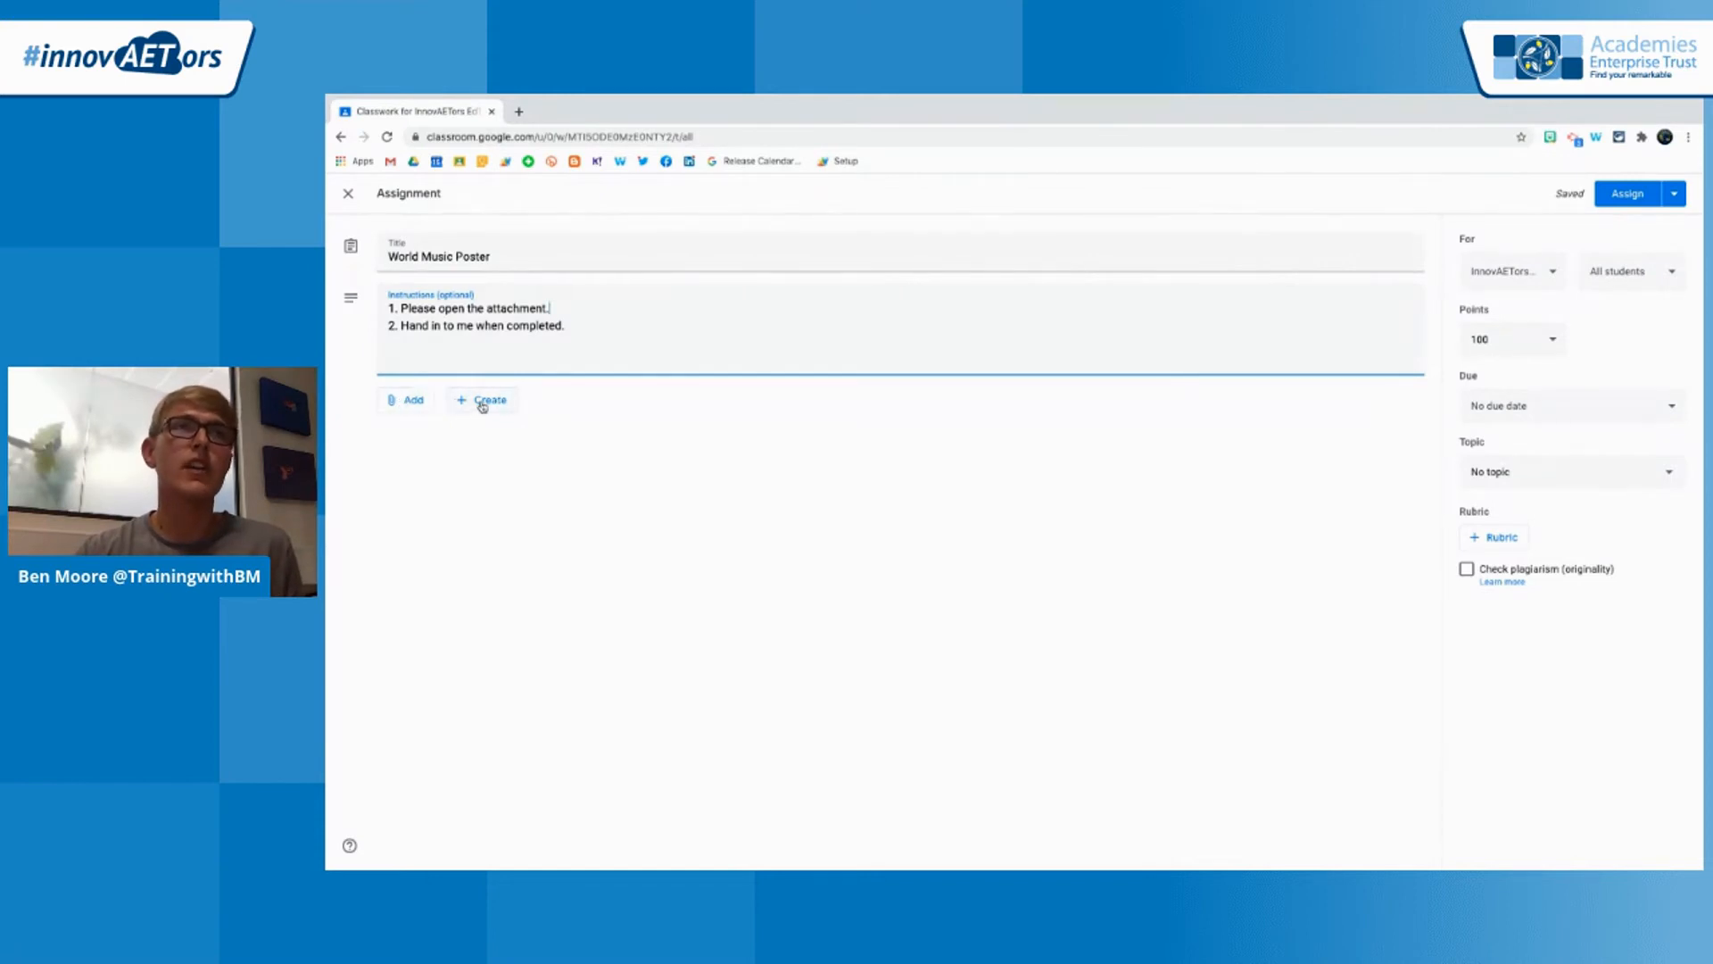
Attach the Banner for GC slides from Google Drive and set them to make a copy for each student
{"action": "left_click", "coordinate": [427, 412]}
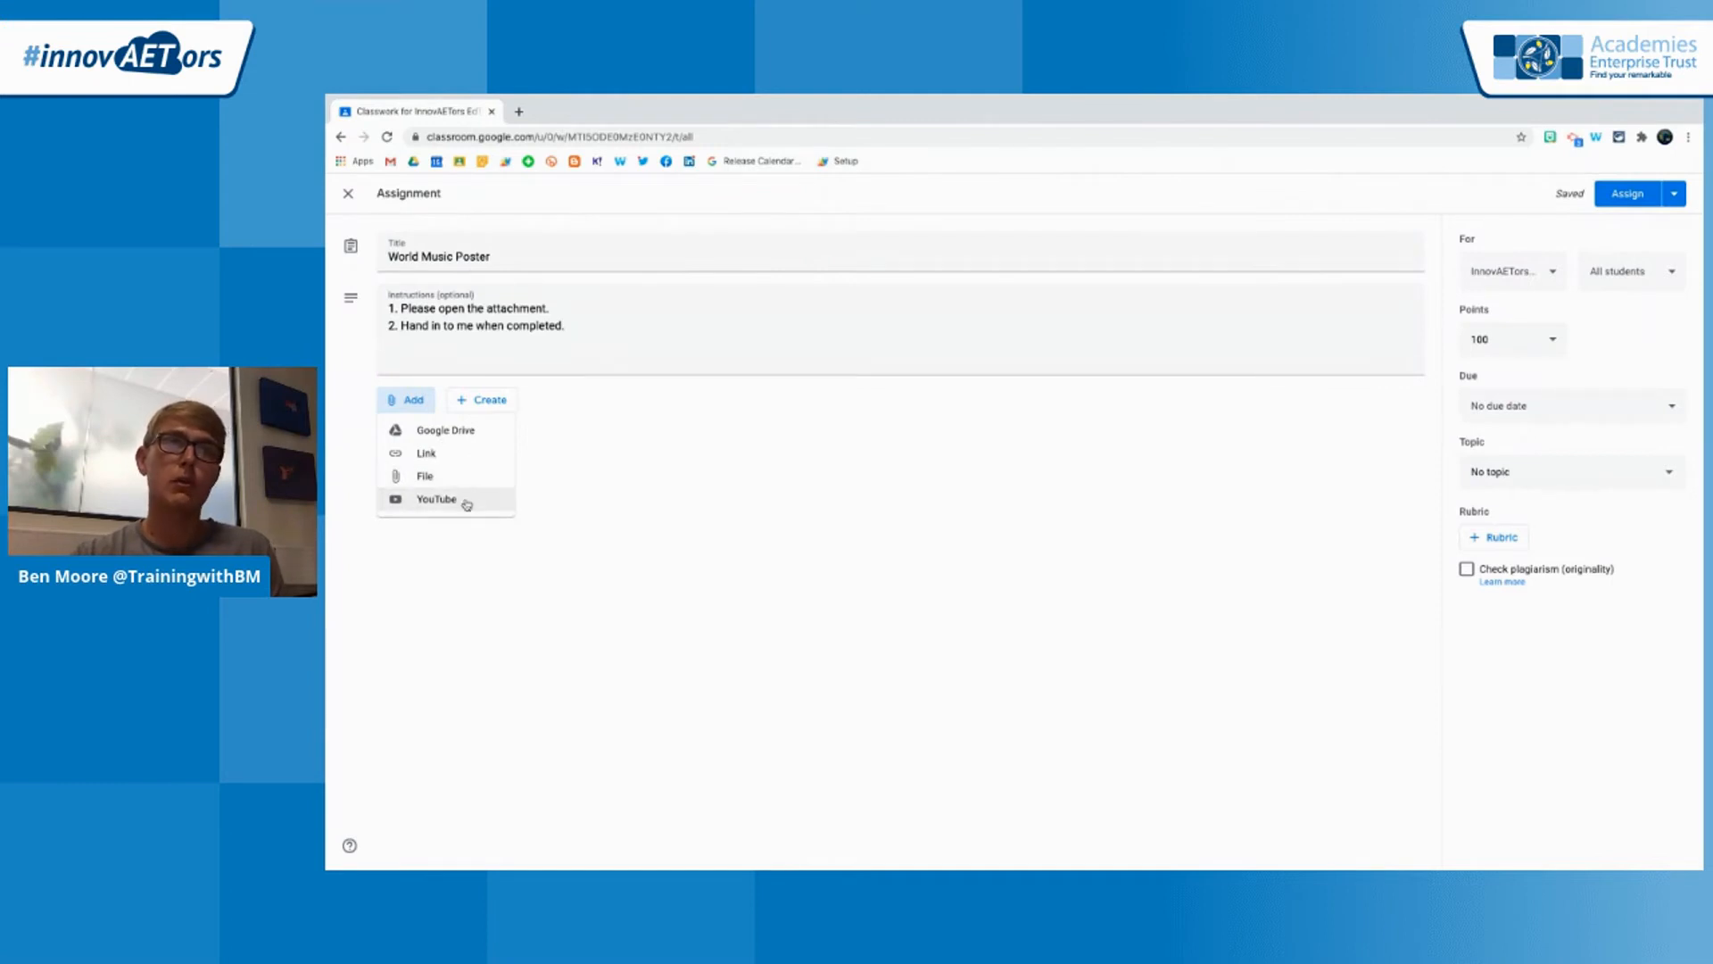
{"action": "left_click", "coordinate": [462, 435]}
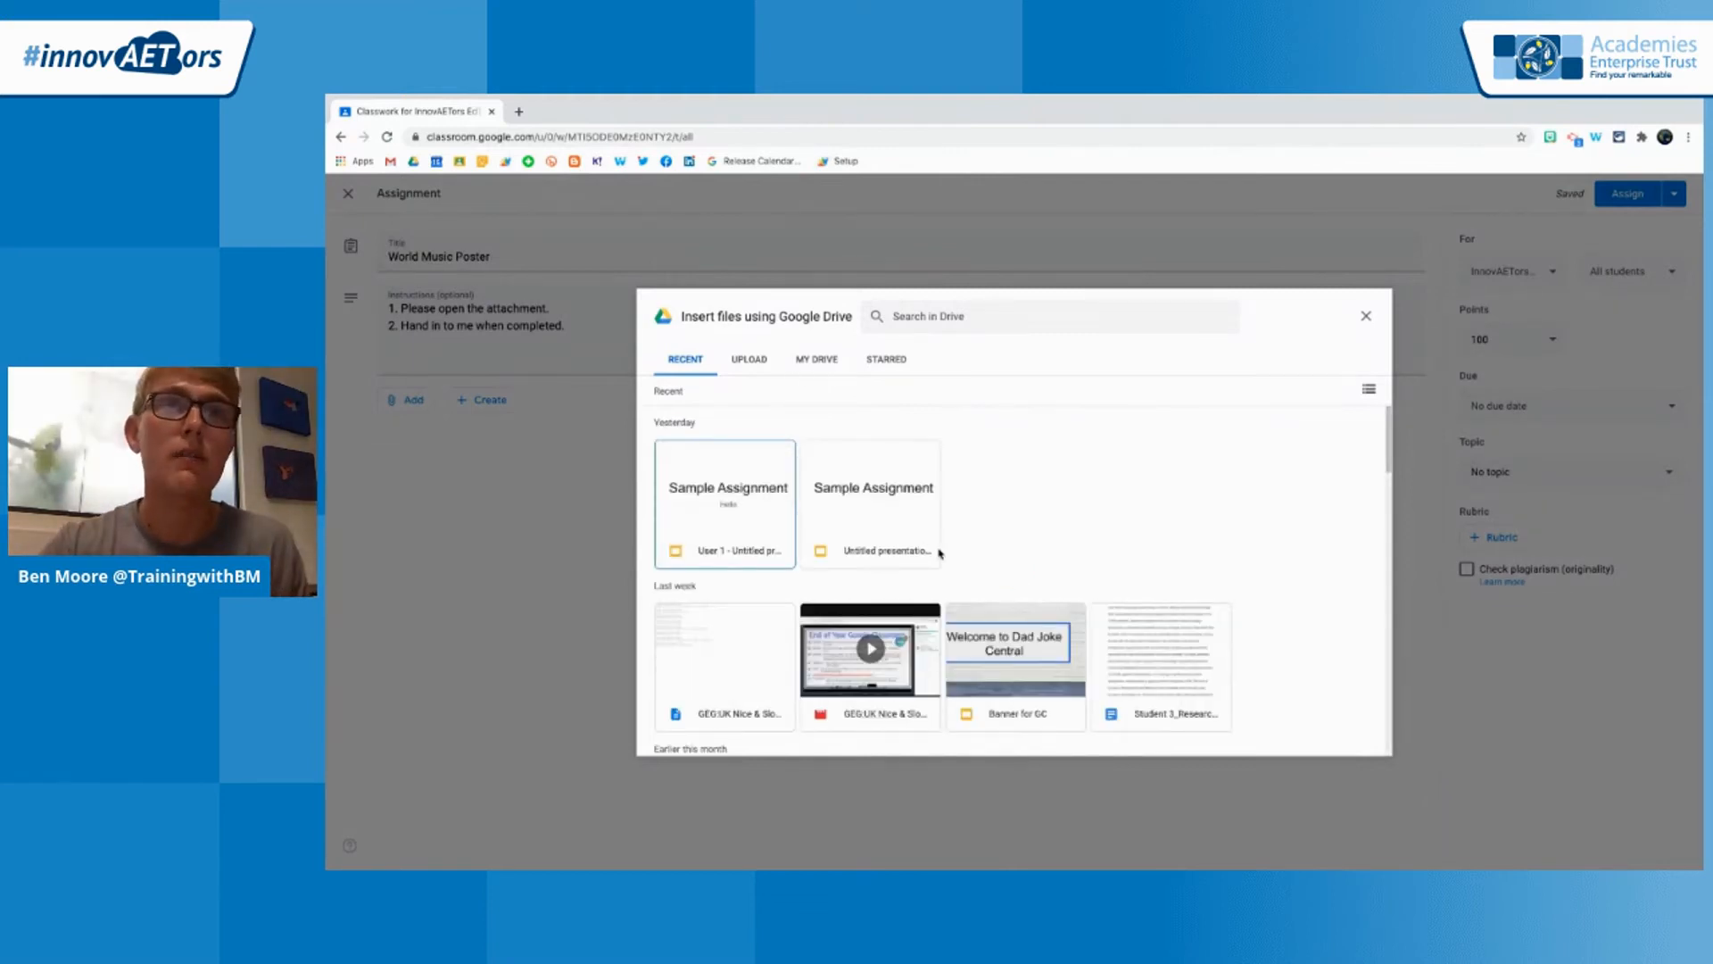
{"action": "scroll", "coordinate": [939, 554], "scroll_direction": "down", "scroll_amount": 2}
{"action": "scroll", "coordinate": [939, 553], "scroll_direction": "down", "scroll_amount": 5}
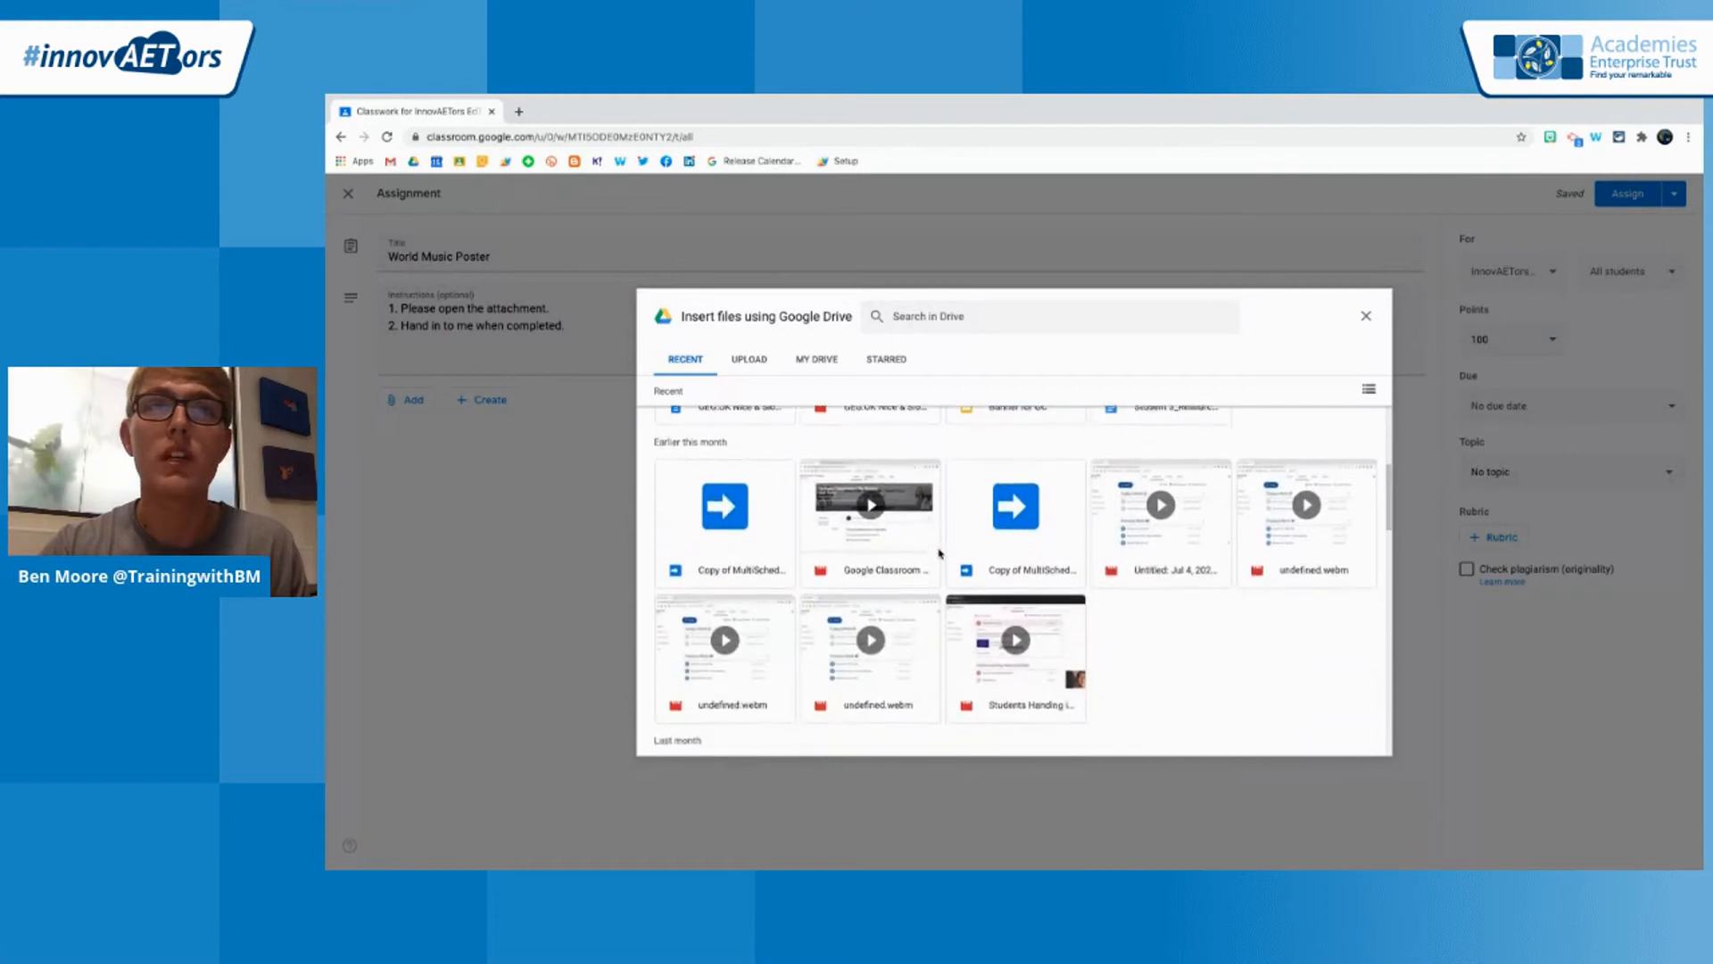
{"action": "scroll", "coordinate": [939, 553], "scroll_direction": "up", "scroll_amount": 3}
{"action": "left_click", "coordinate": [1007, 544]}
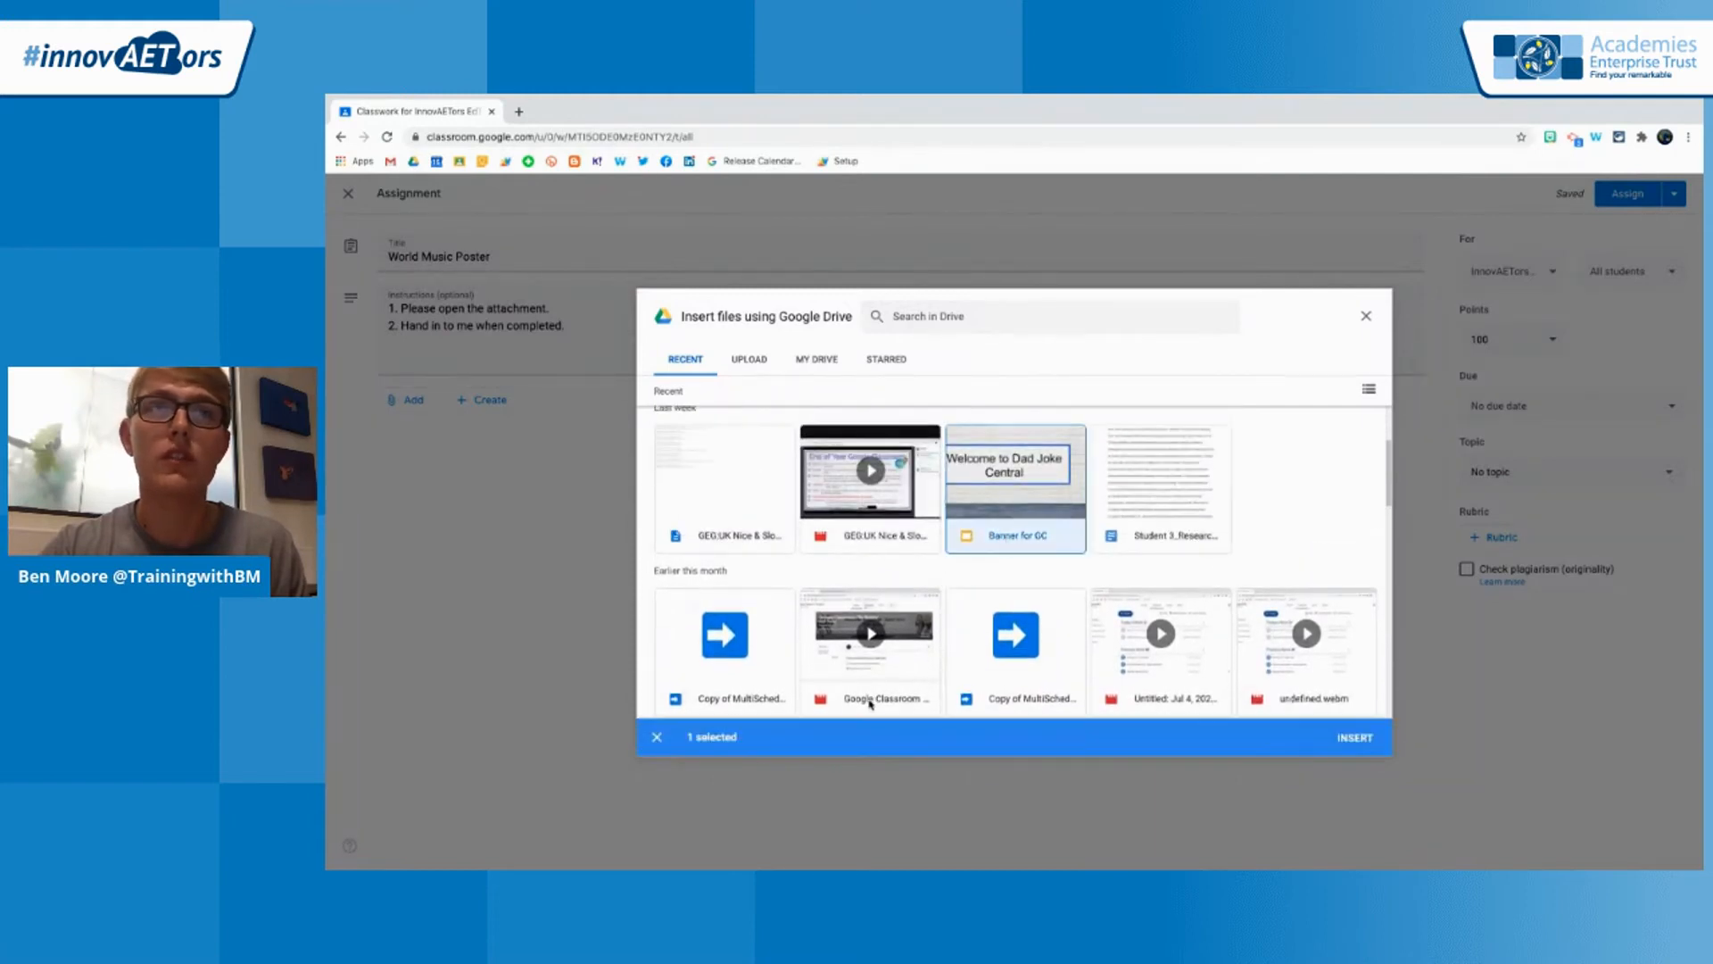
{"action": "left_click", "coordinate": [1349, 741]}
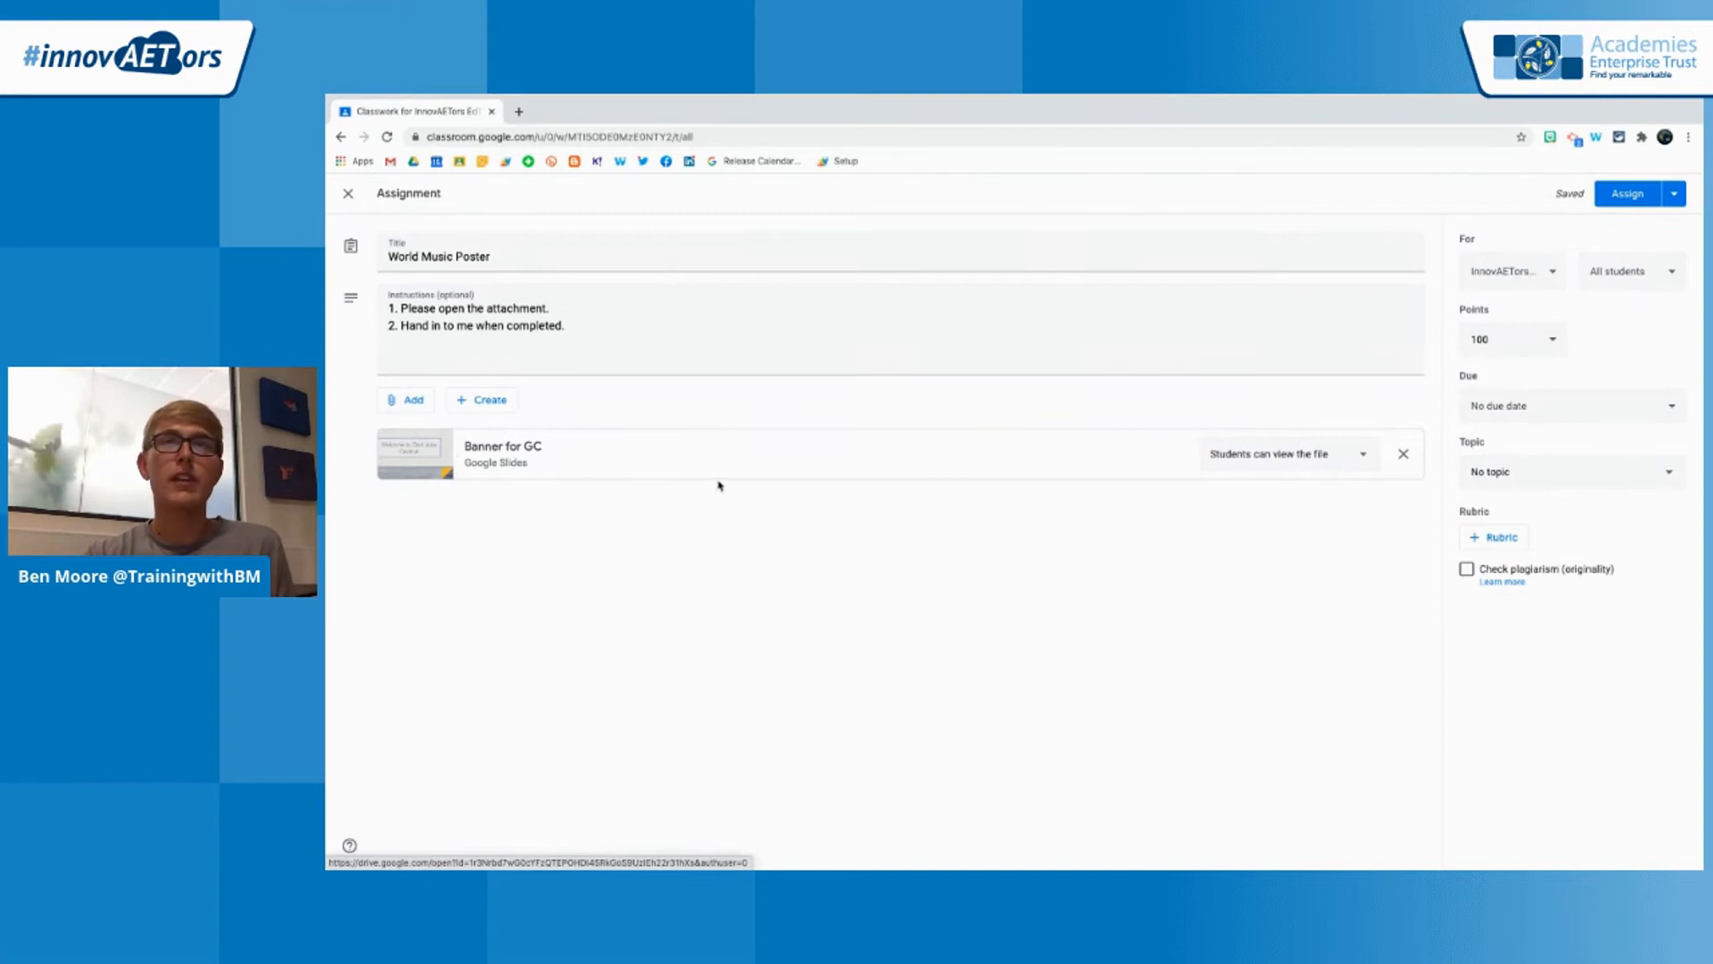
{"action": "left_click", "coordinate": [1276, 464]}
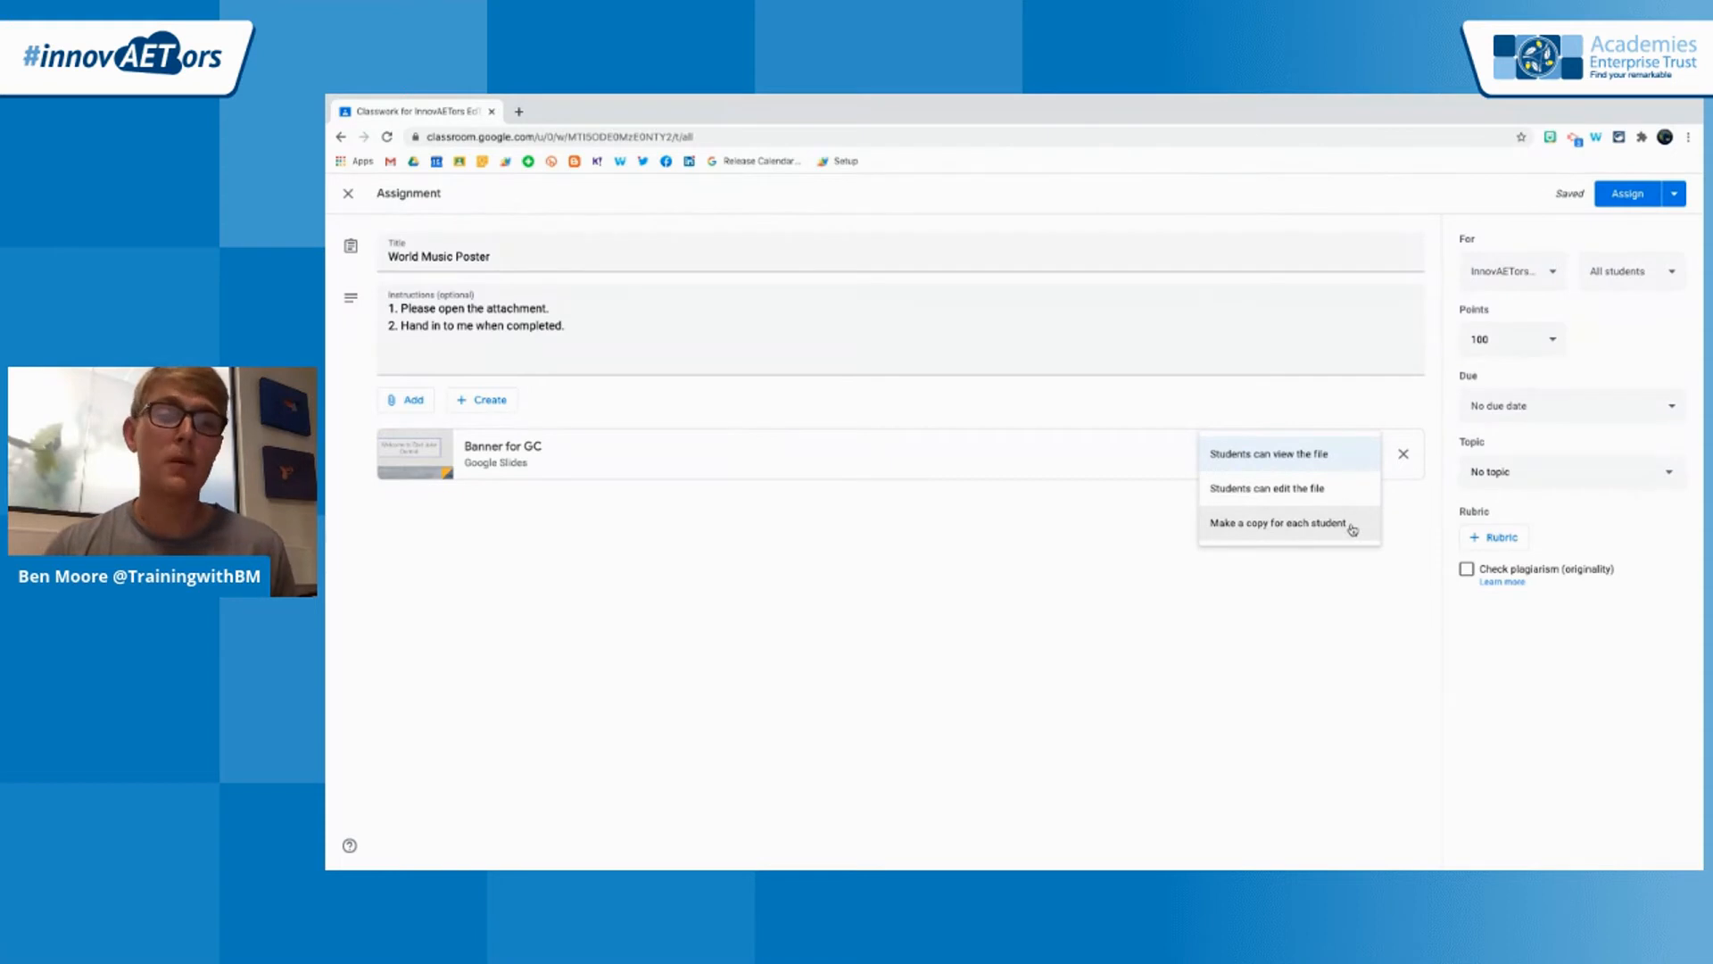
{"action": "left_click", "coordinate": [1254, 523]}
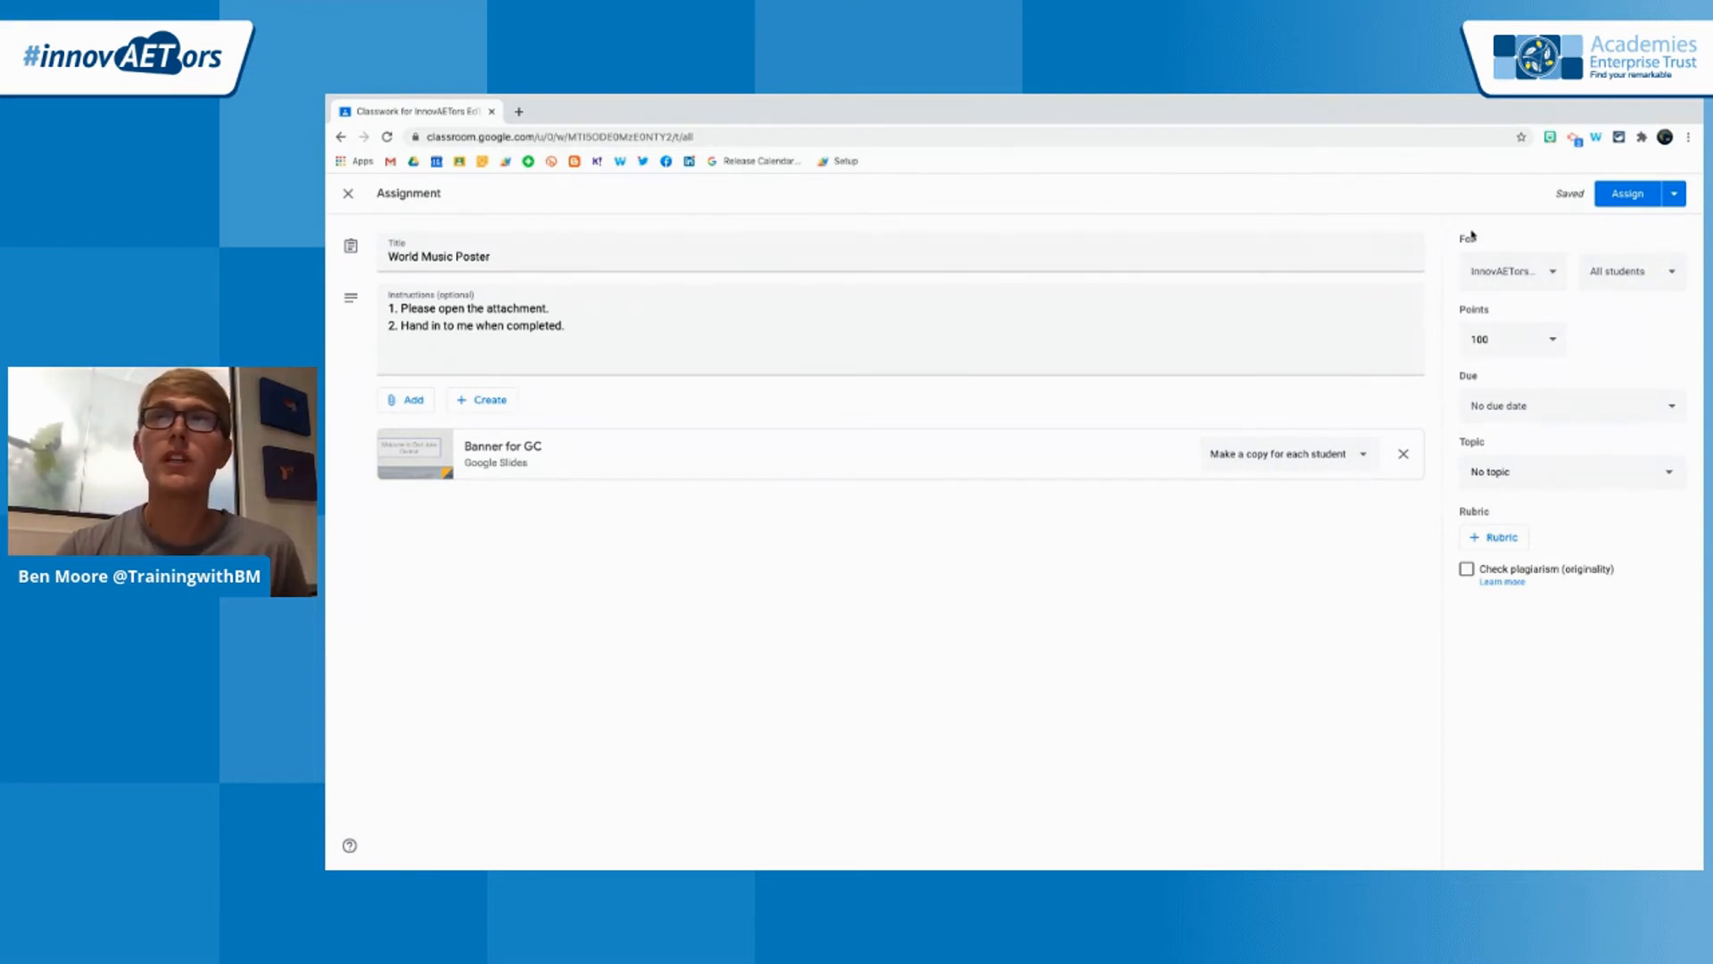
Add the next two listed classes as recipients of the assignment alongside InnovAETors EdTech Demo
{"action": "left_click", "coordinate": [1488, 275]}
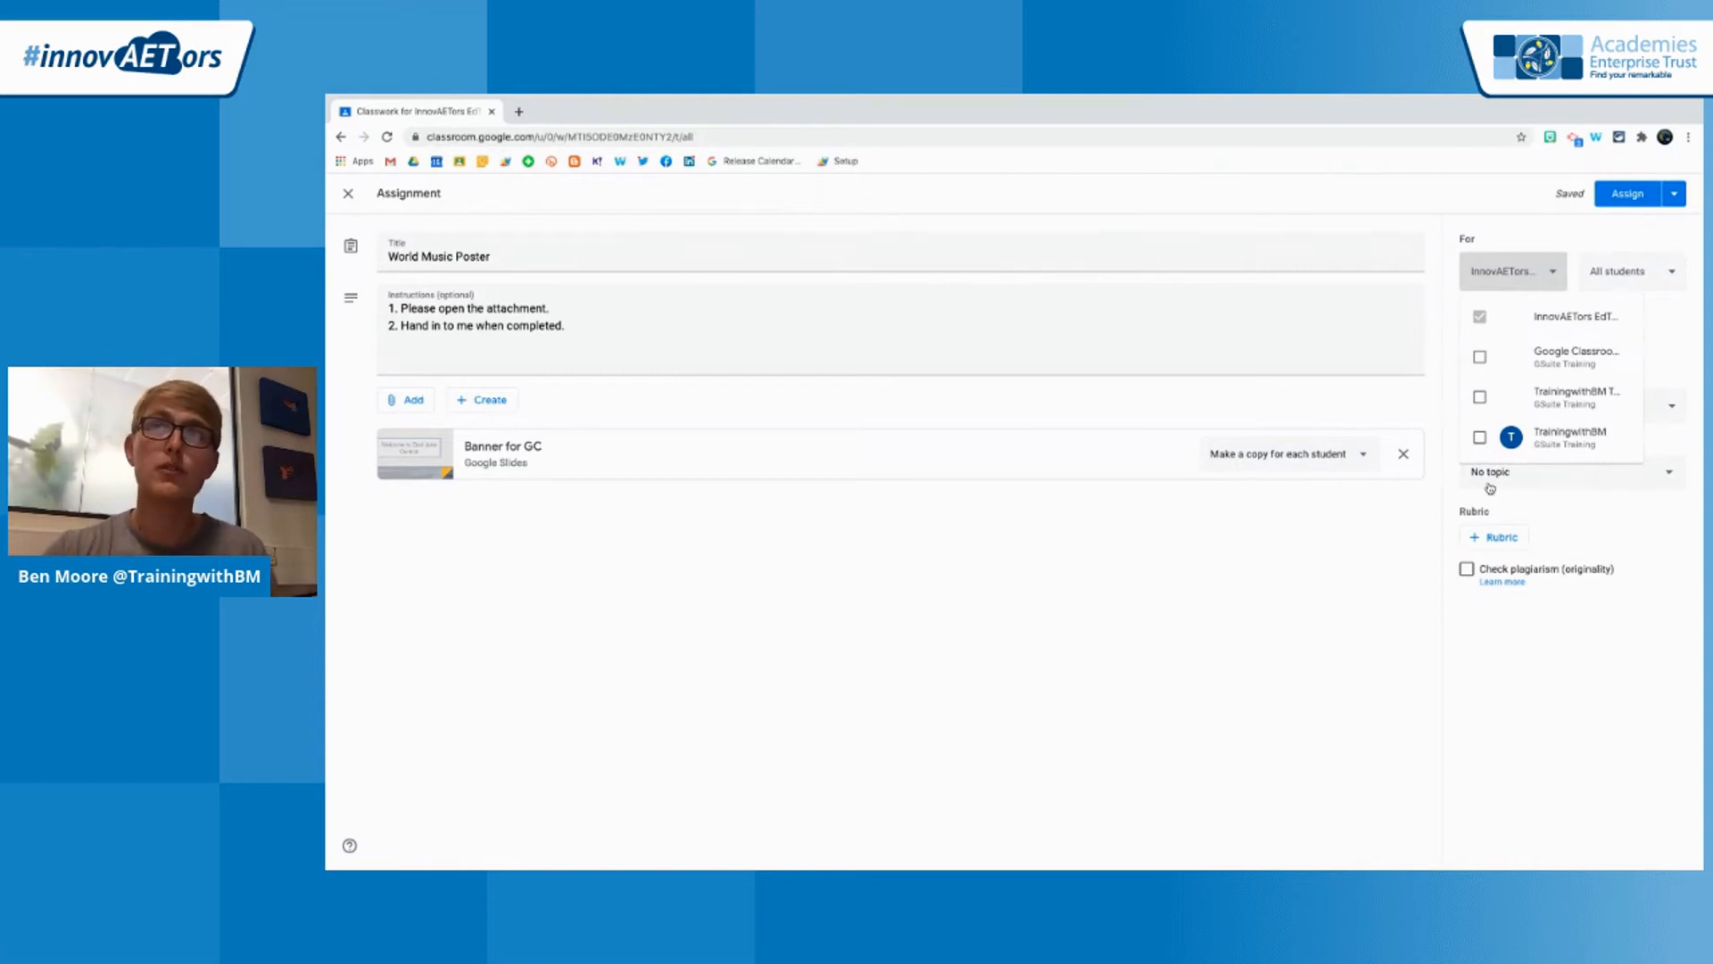
{"action": "left_click", "coordinate": [1479, 357]}
{"action": "left_click", "coordinate": [1479, 397]}
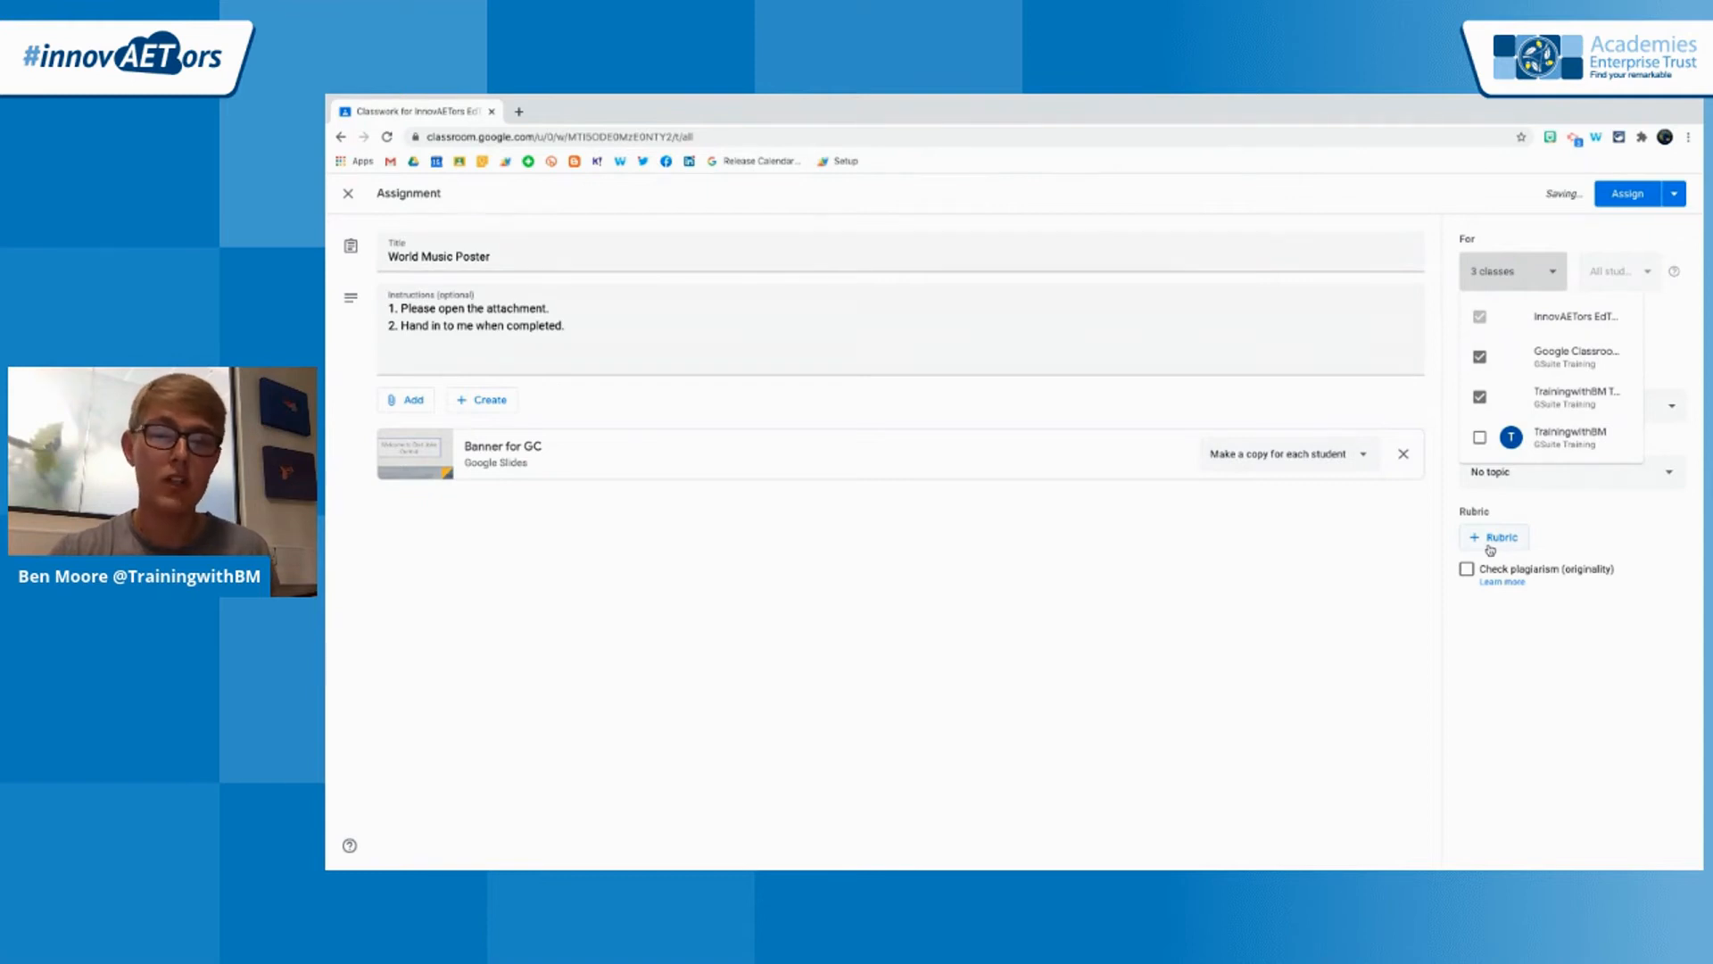
{"action": "left_click", "coordinate": [1390, 561]}
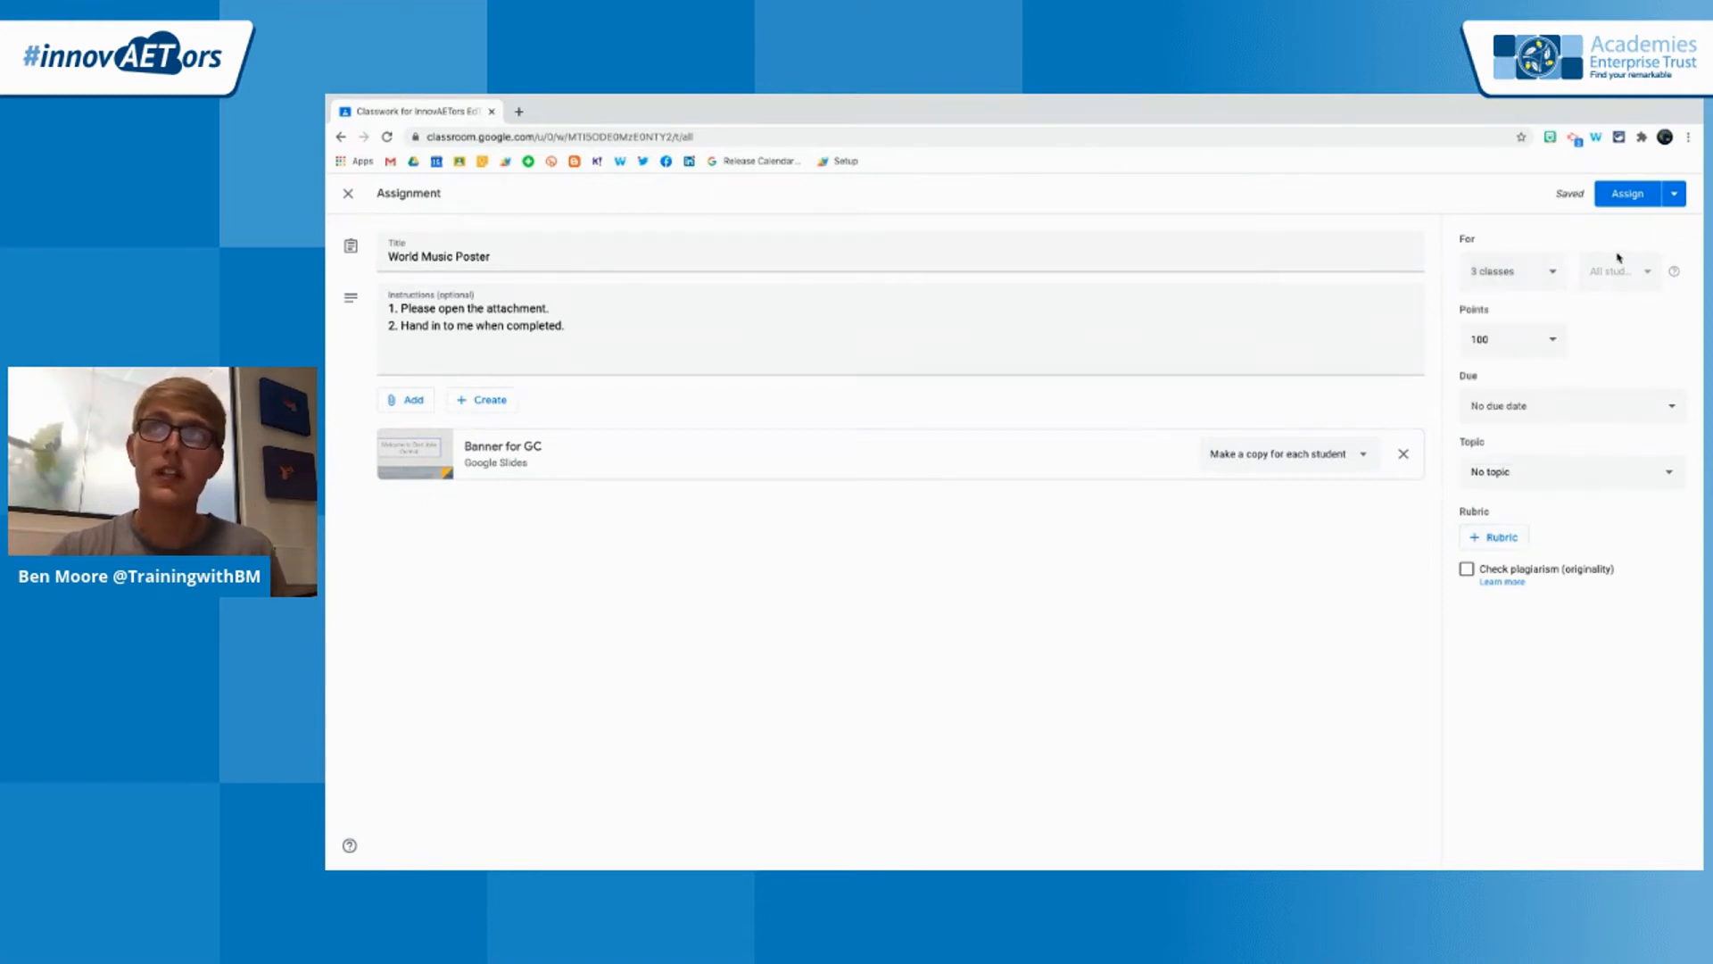
Remove the two additional classes from the assignment, keeping only InnovAETors EdTech Demo selected
{"action": "left_click", "coordinate": [1531, 275]}
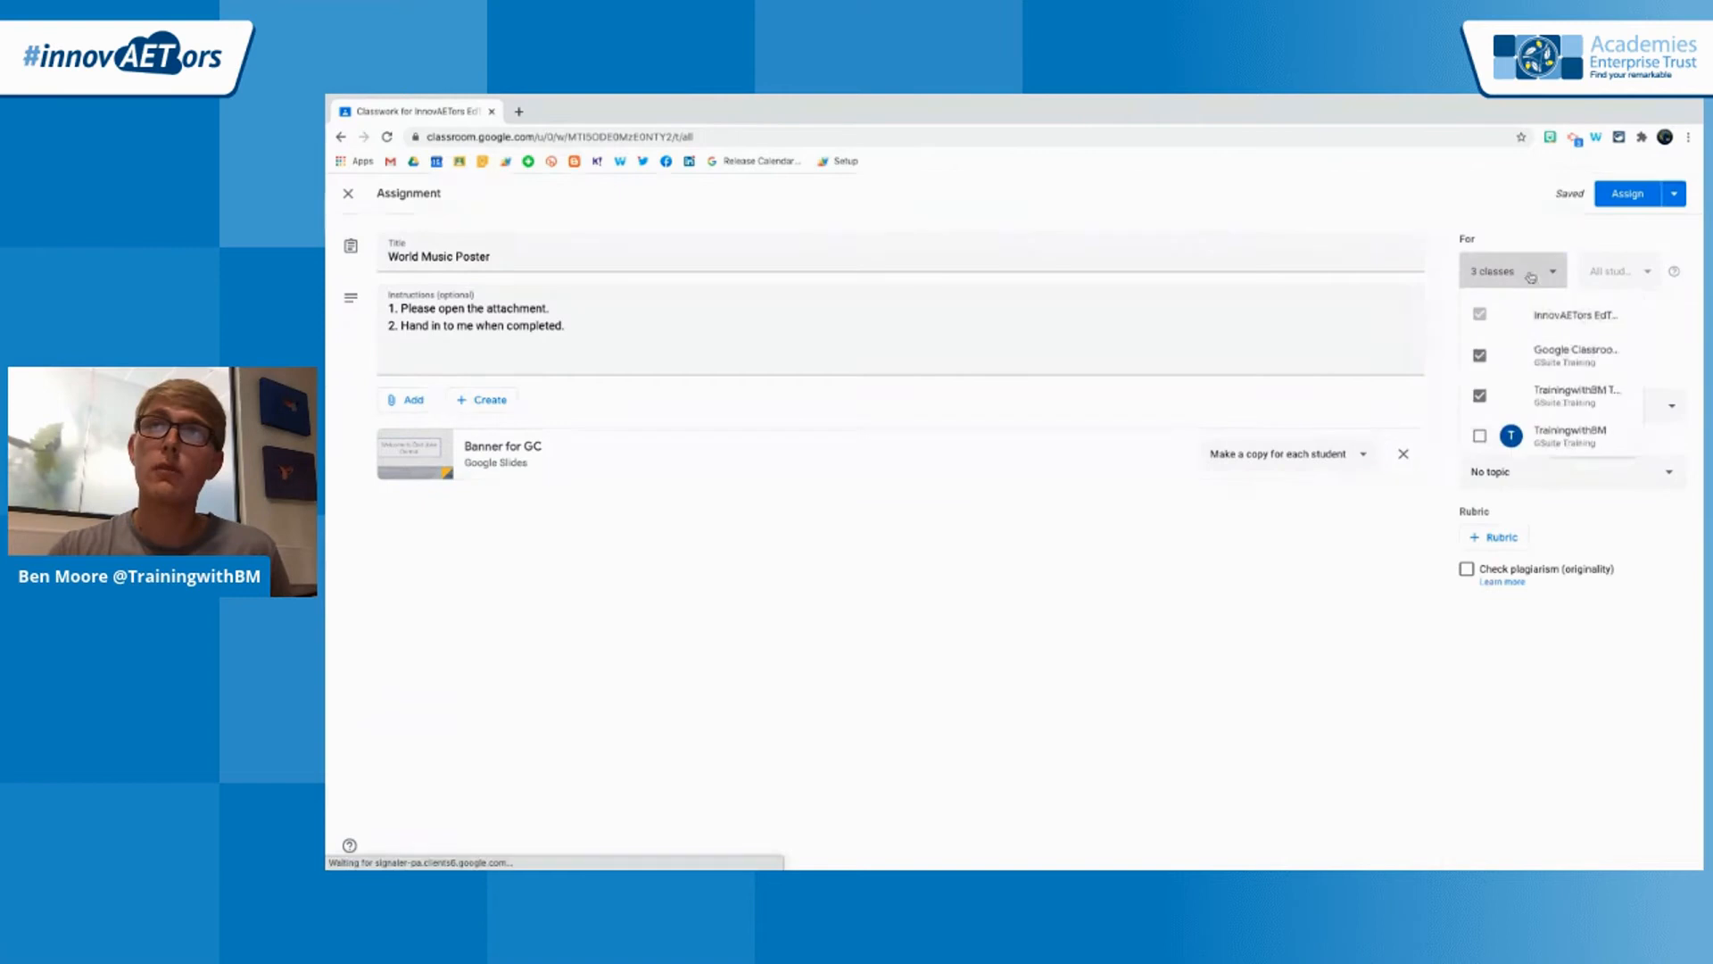
{"action": "left_click", "coordinate": [1480, 355]}
{"action": "left_click", "coordinate": [1479, 395]}
{"action": "right_click", "coordinate": [1420, 520]}
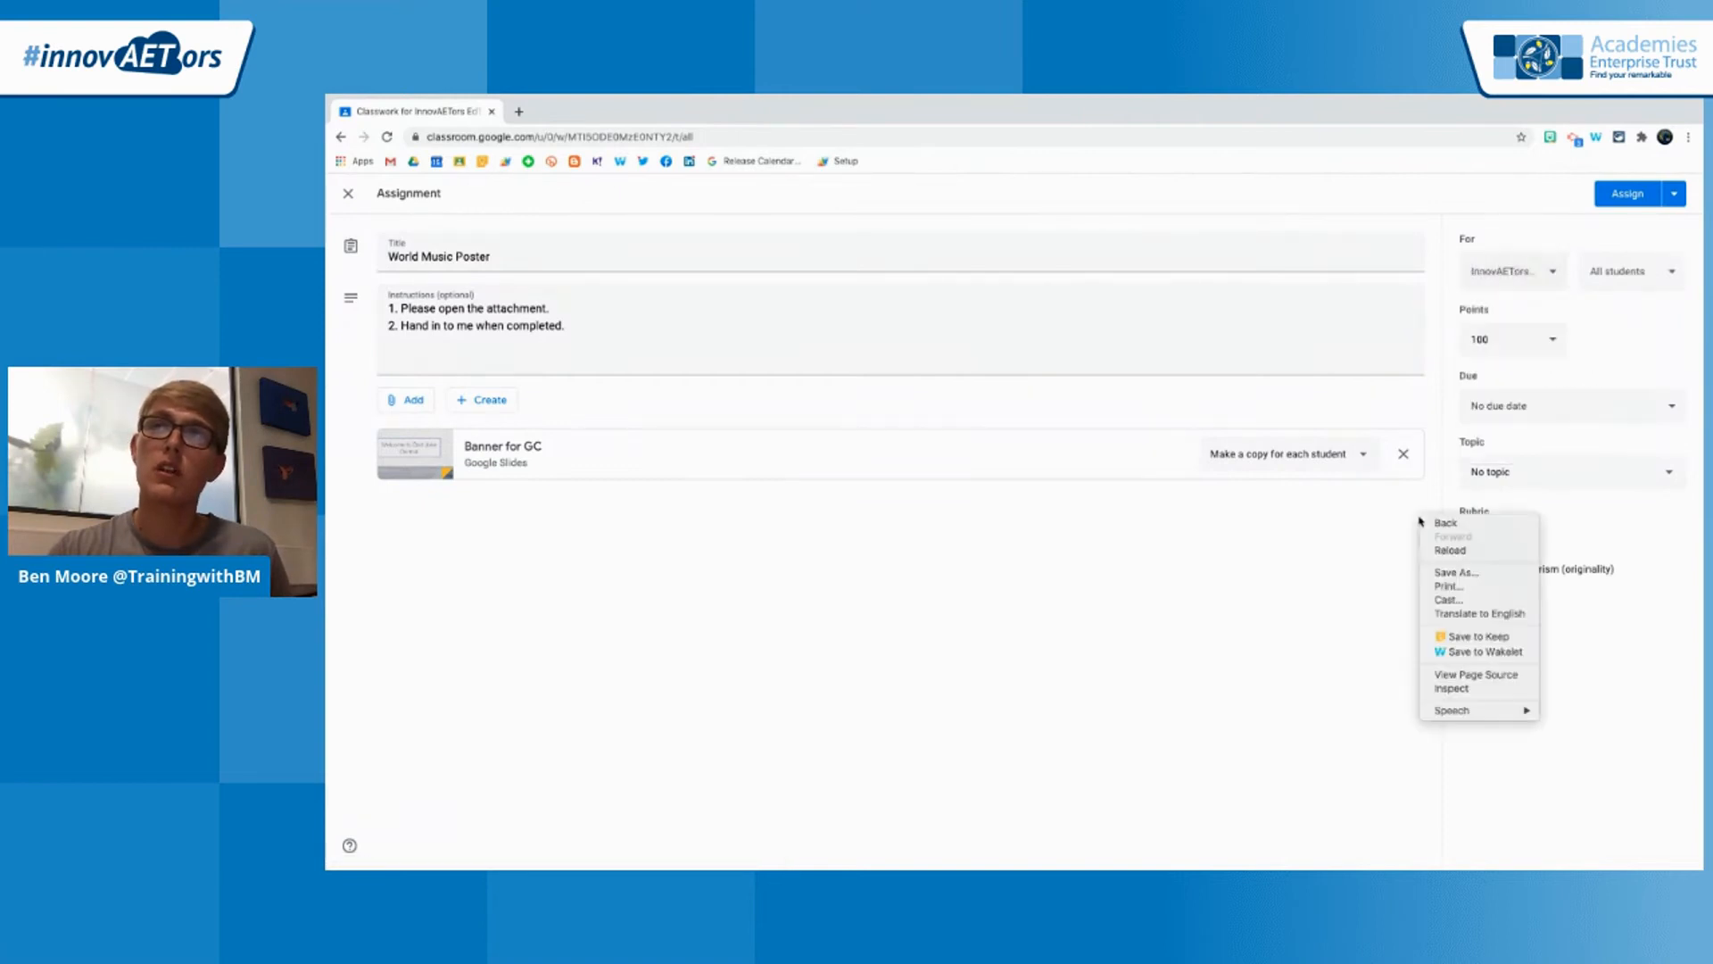
Check the student selection for the assignment, keeping all students, and set its points to 20
{"action": "left_click", "coordinate": [1633, 279]}
{"action": "left_click", "coordinate": [1630, 283]}
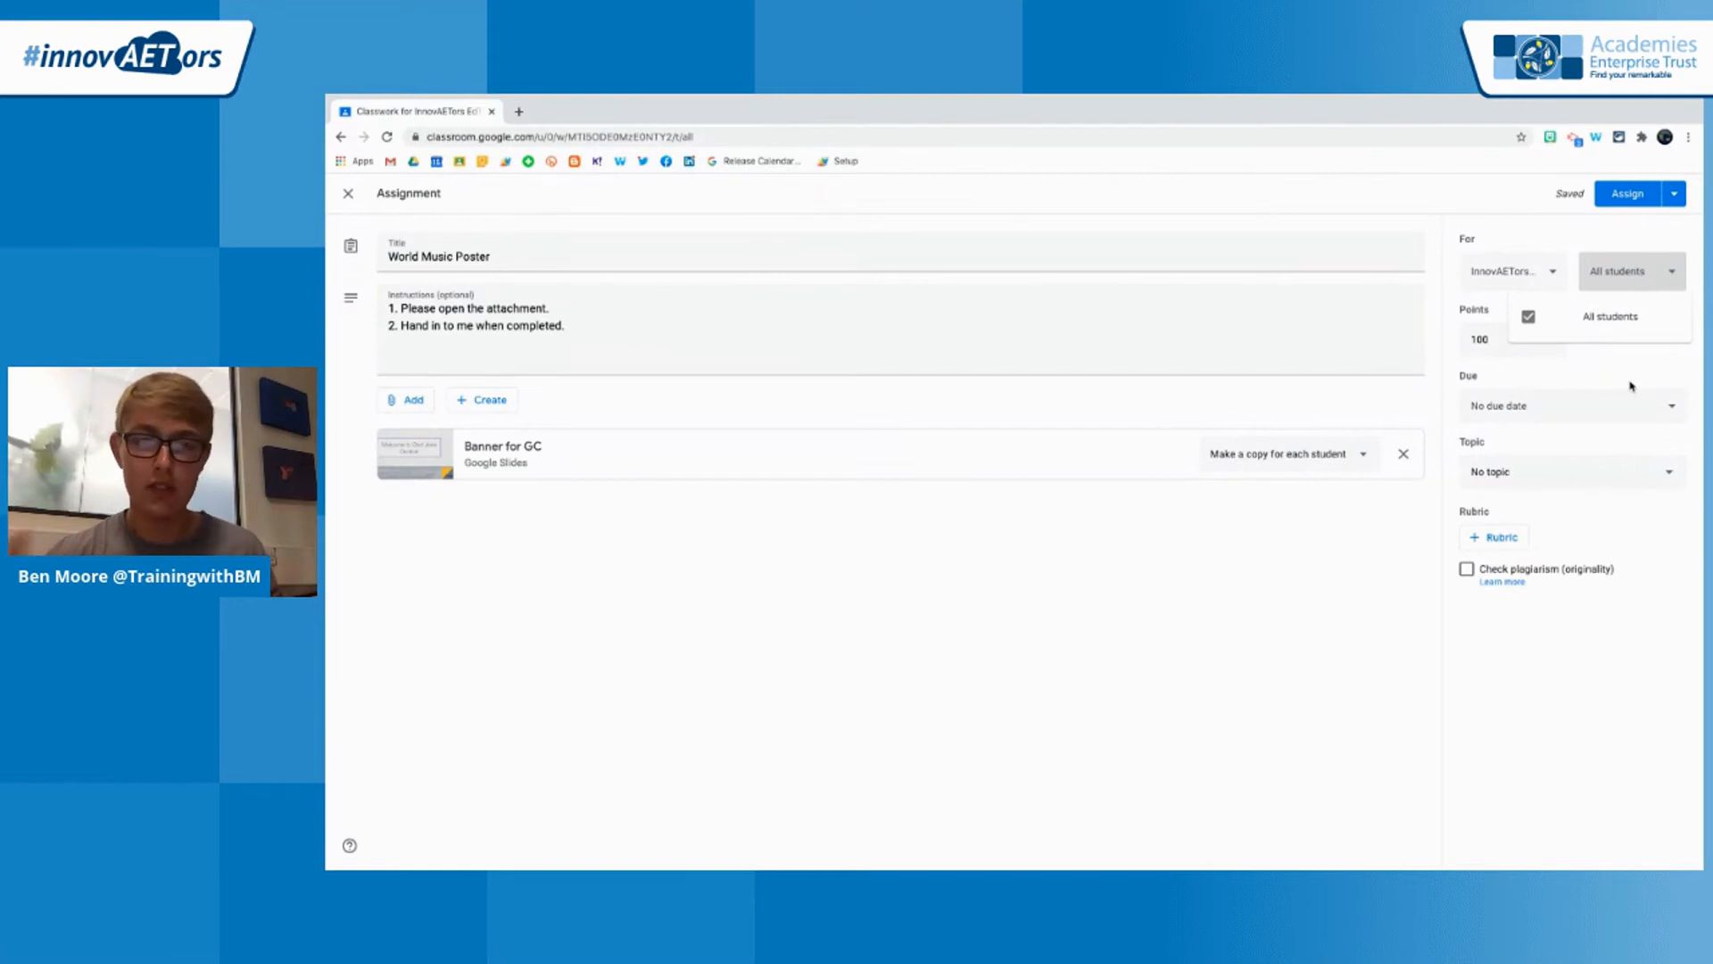
{"action": "left_click", "coordinate": [1631, 387]}
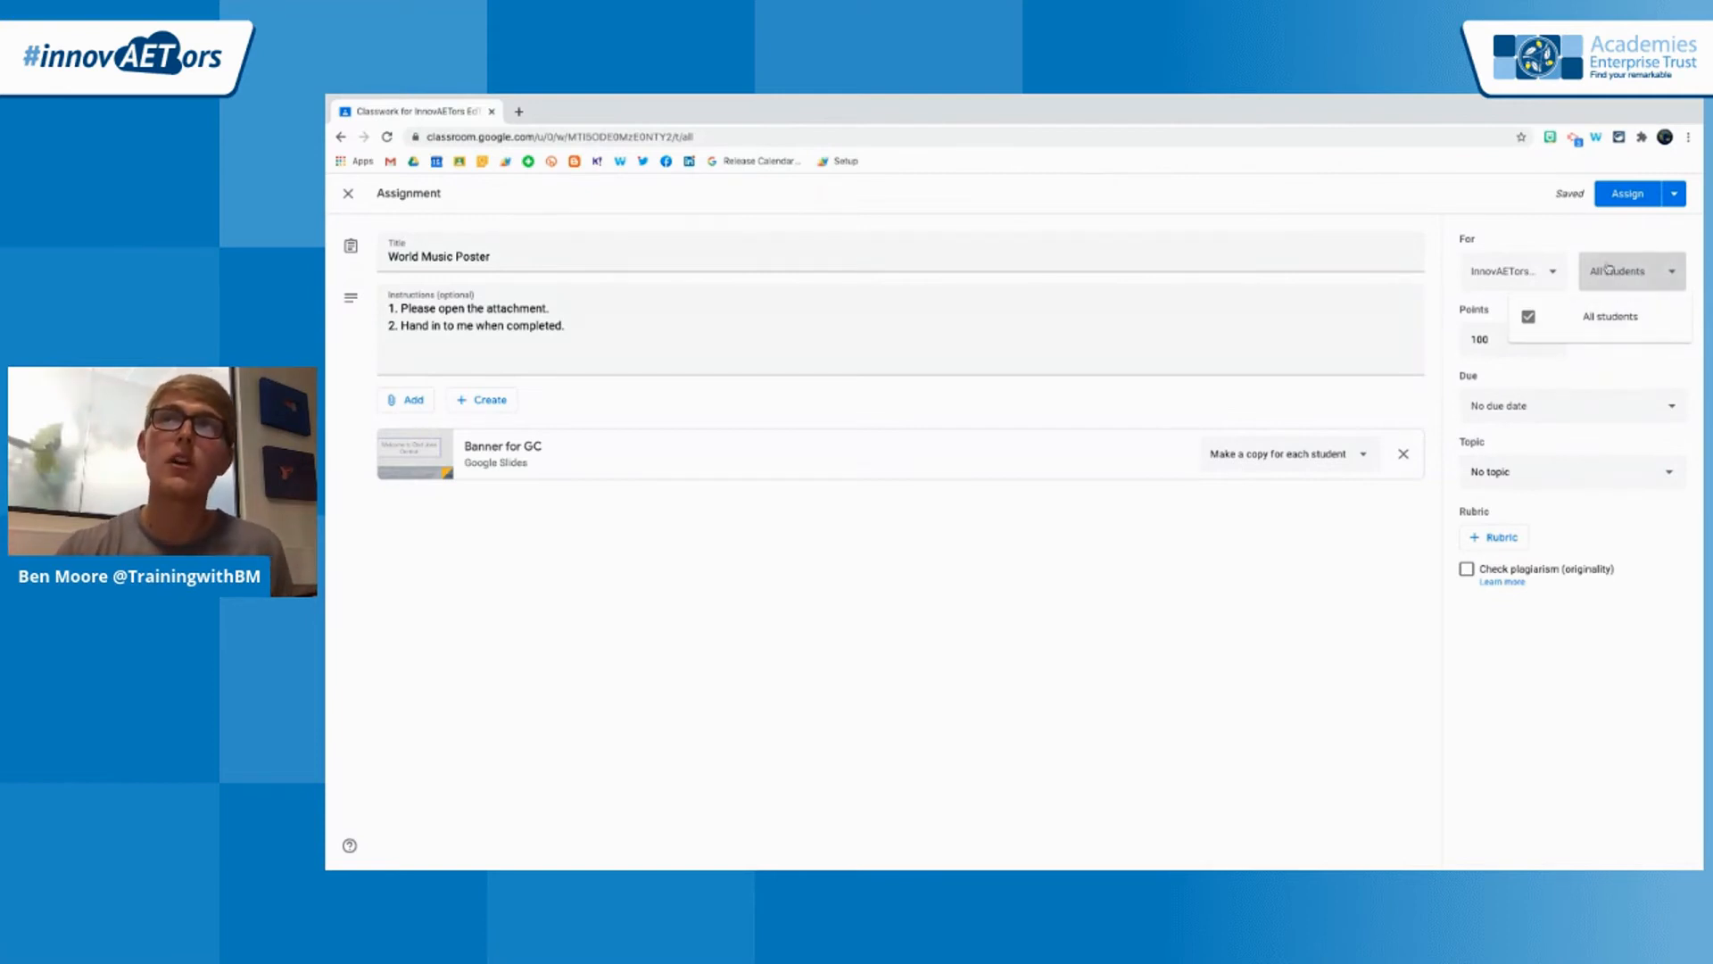
{"action": "left_click", "coordinate": [1528, 346]}
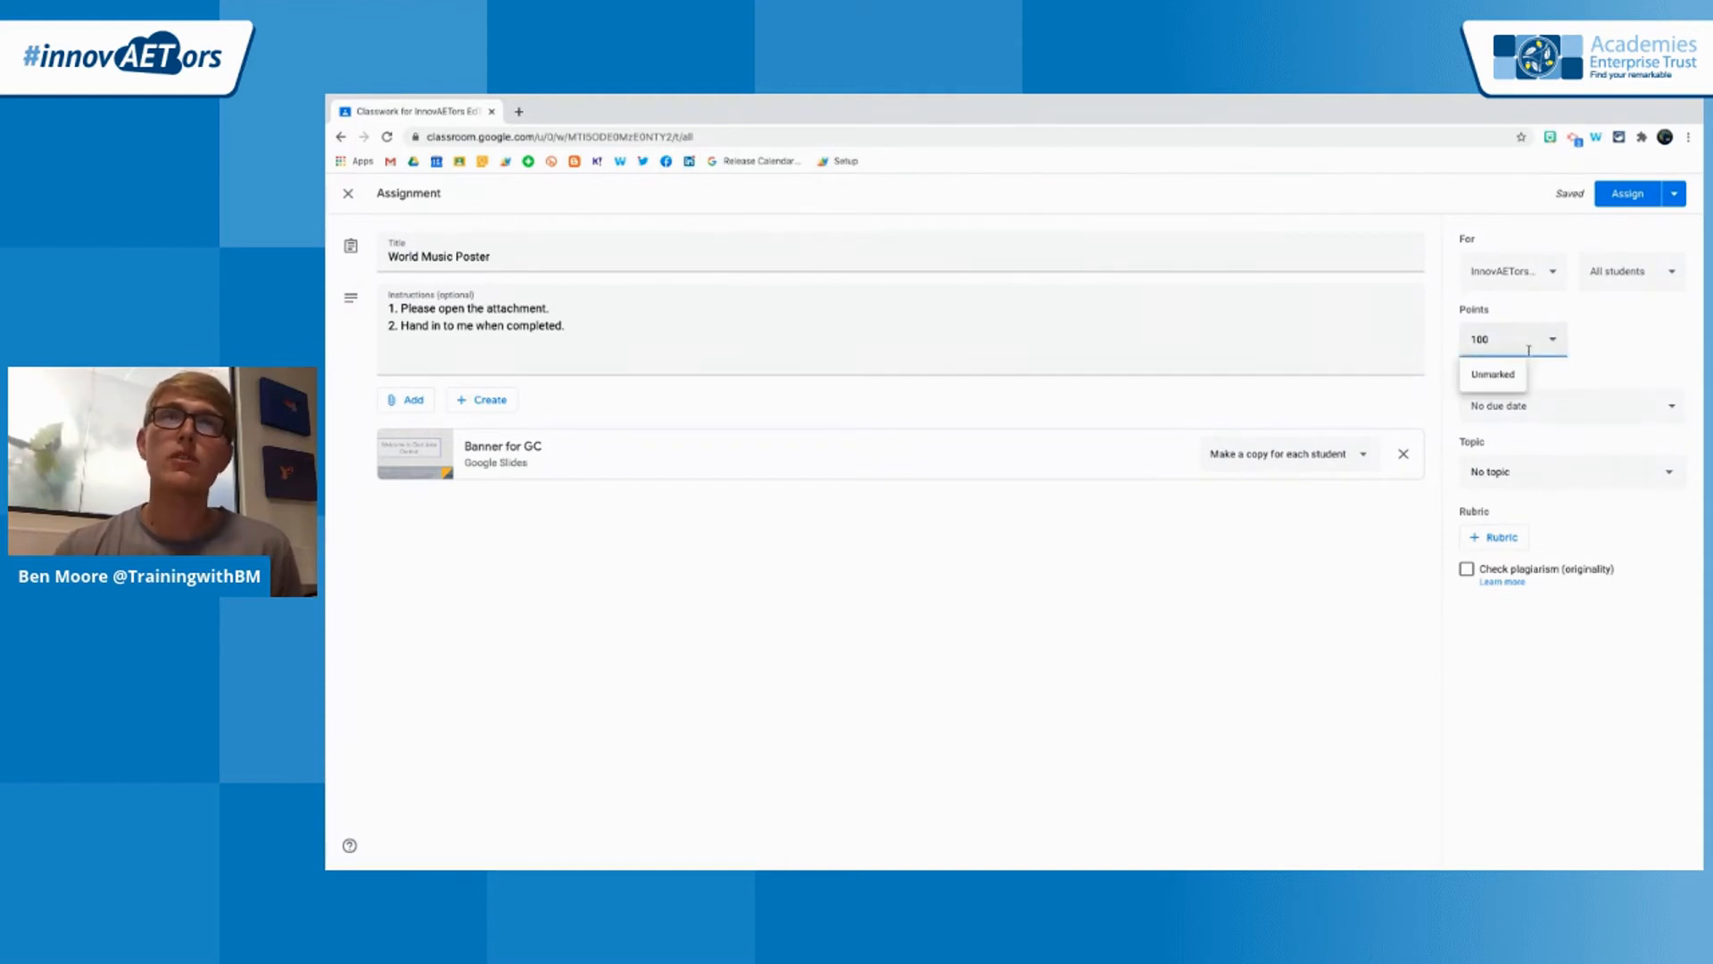
{"action": "left_click_drag", "start_coordinate": [1496, 340], "coordinate": [1470, 339]}
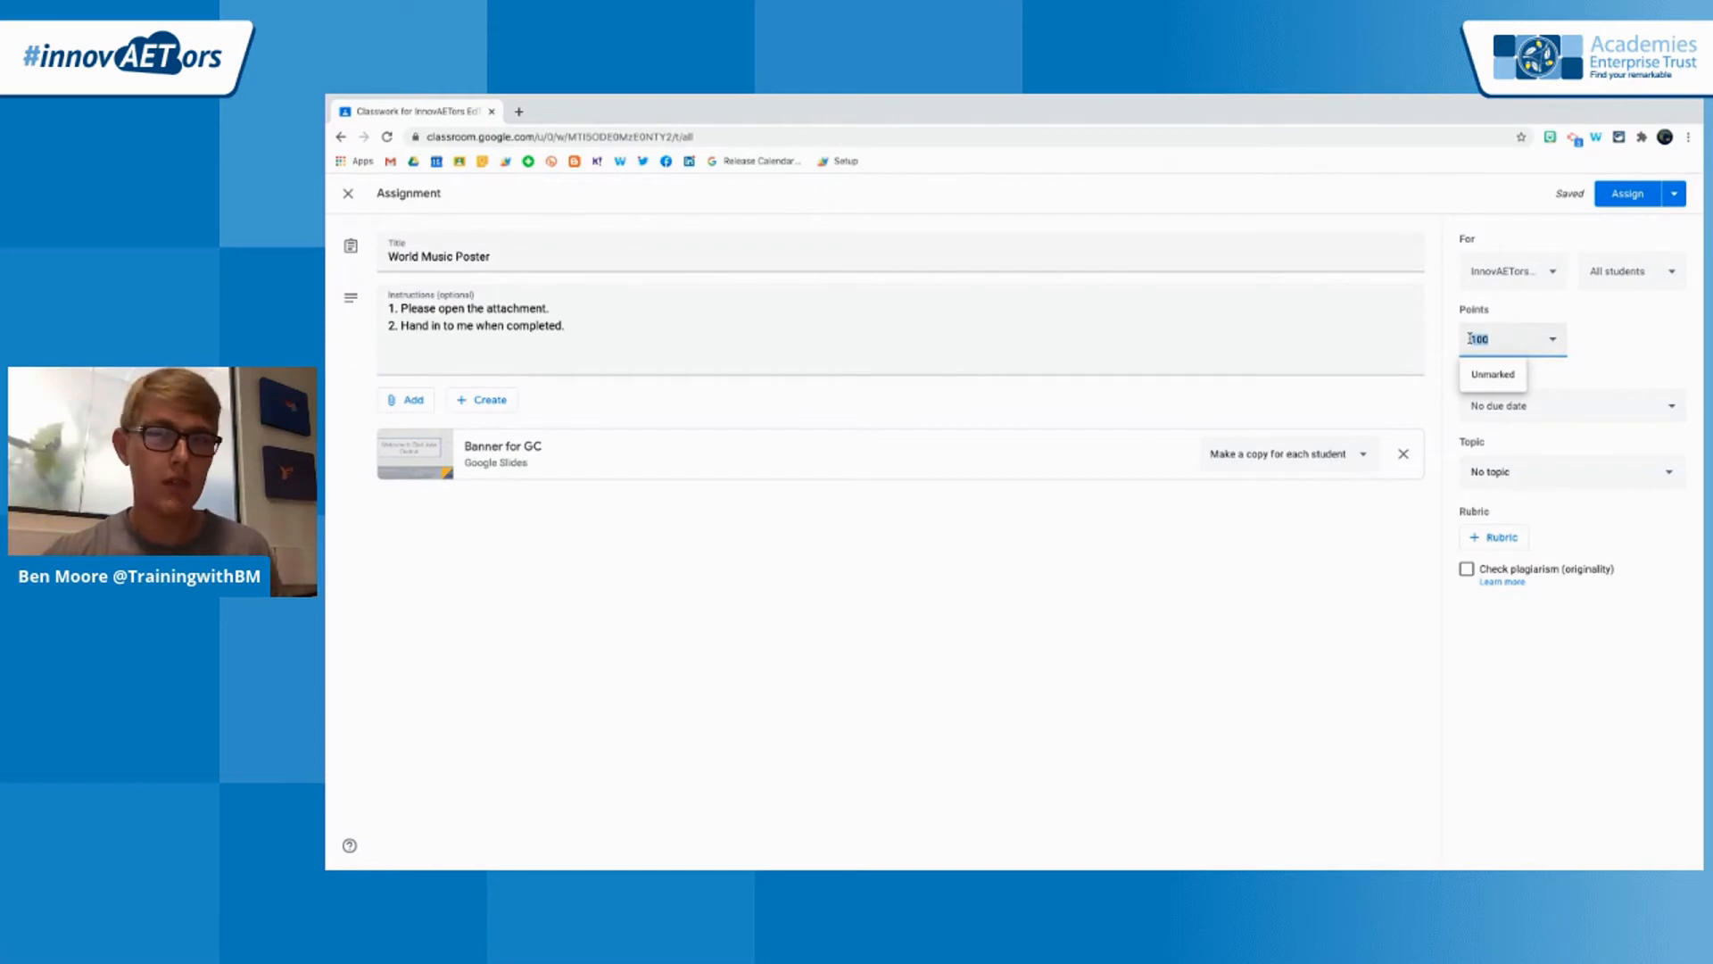
{"action": "type", "text": "0"}
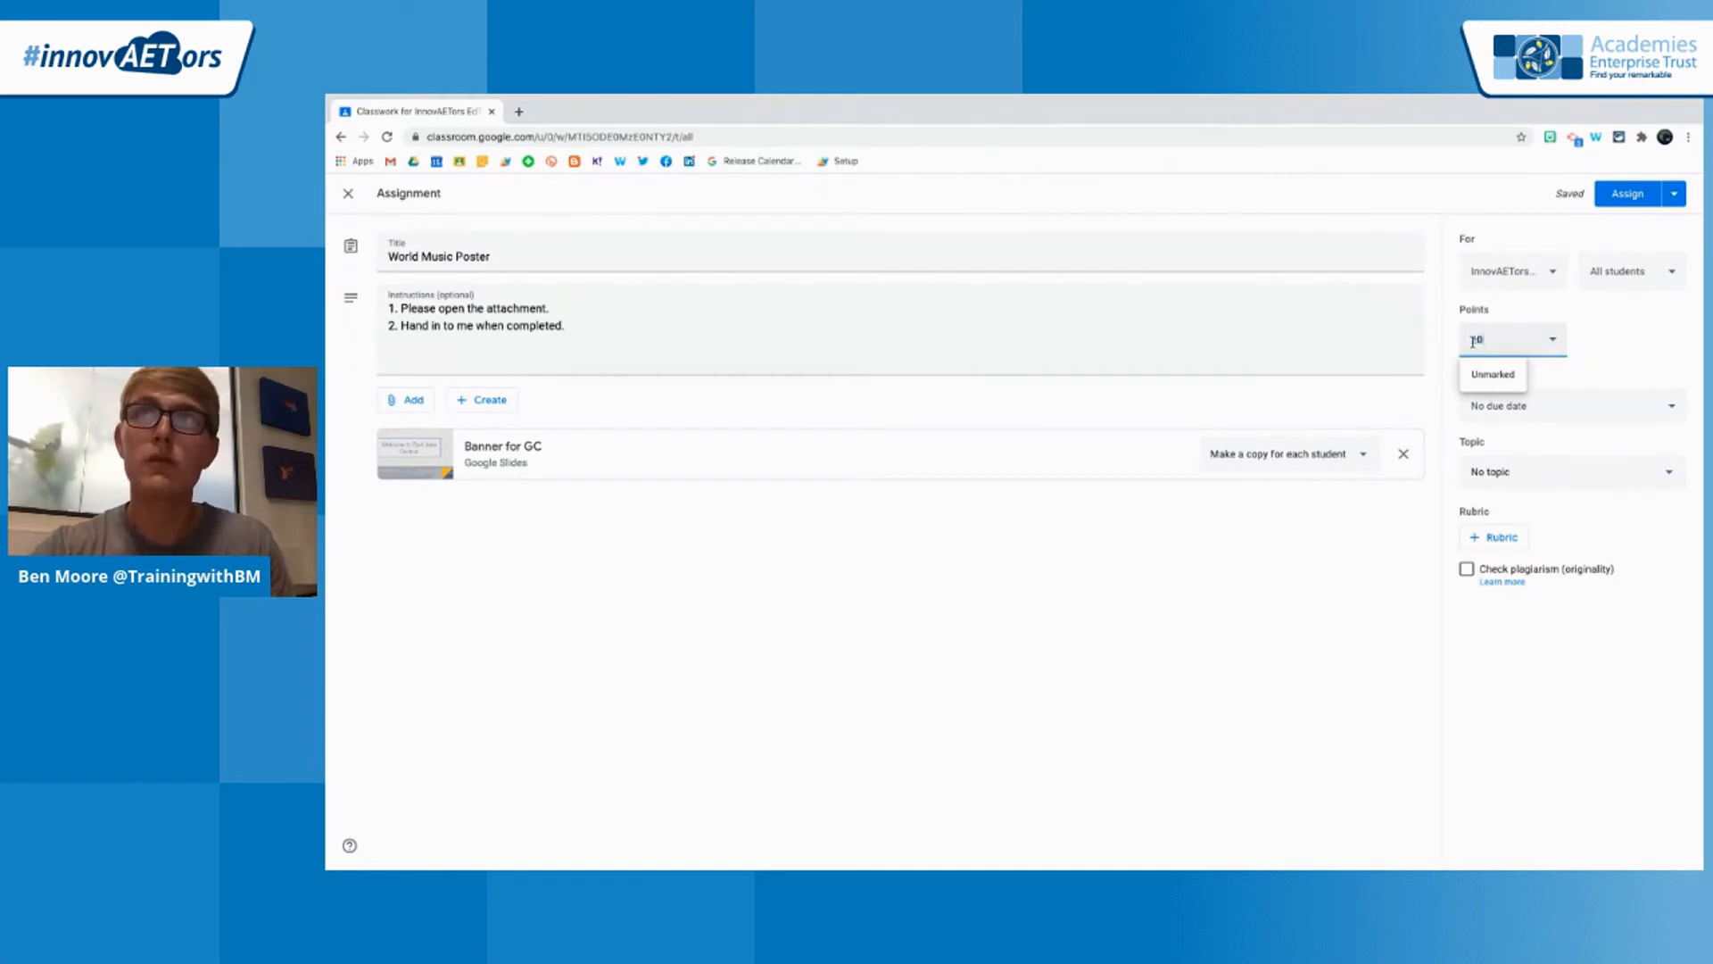
{"action": "left_click", "coordinate": [1614, 333]}
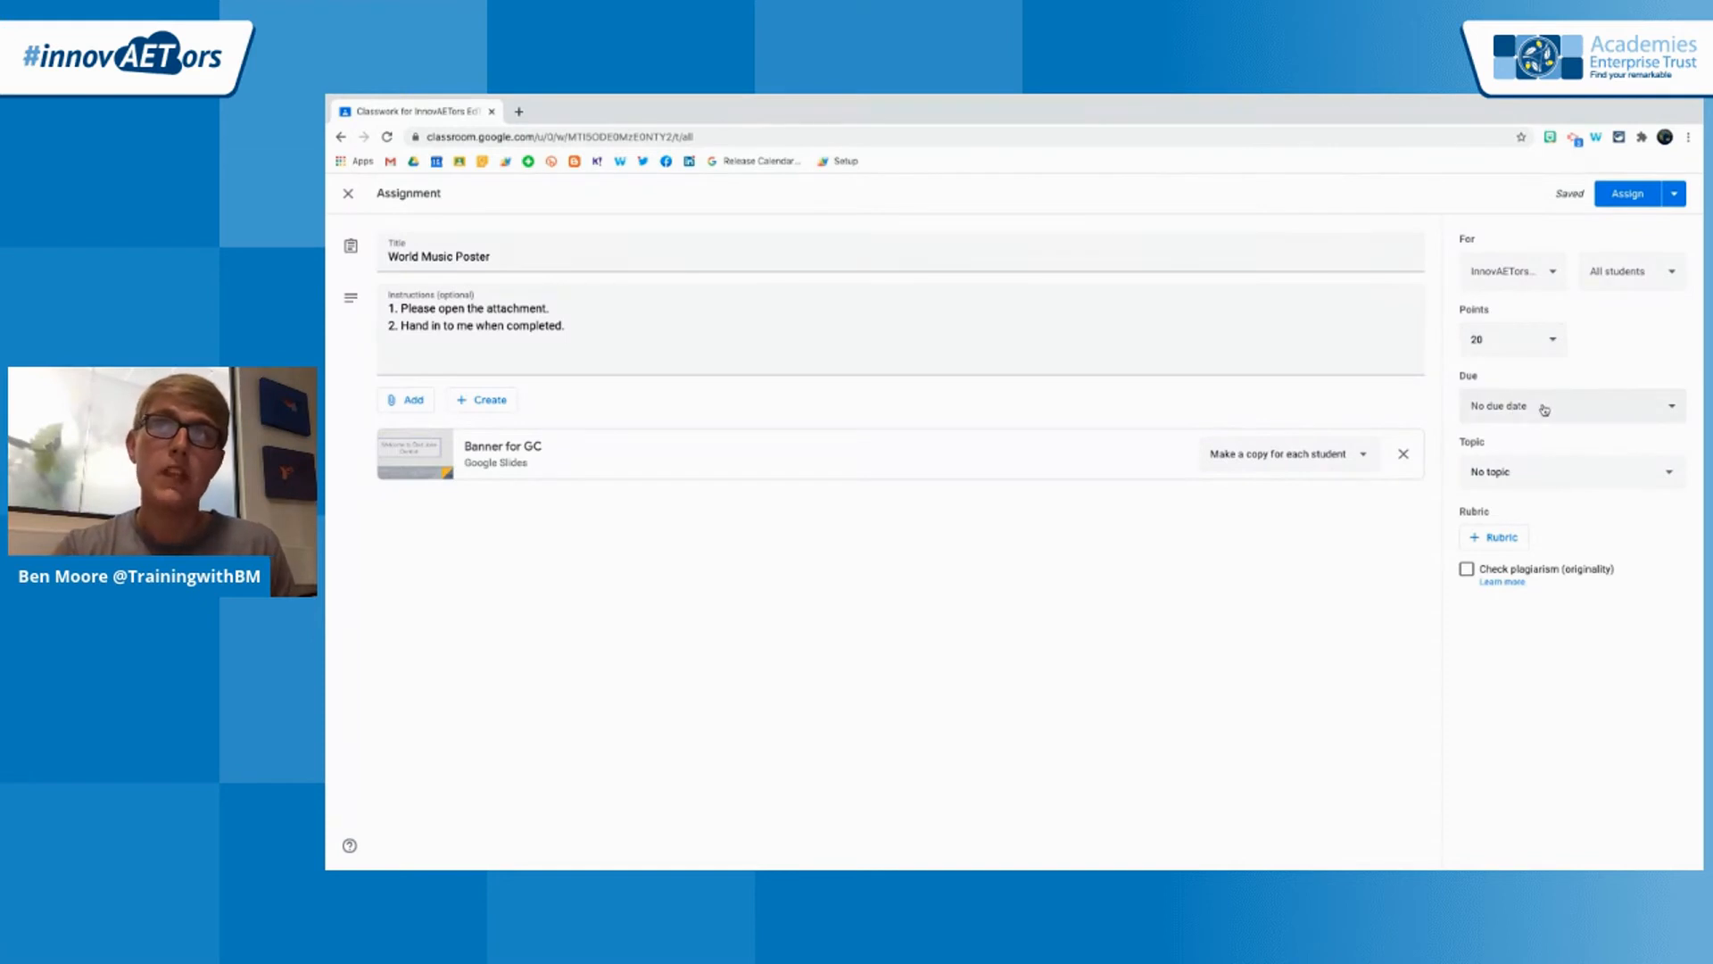
Set the assignment's due date to 30 Jul 2020 and its due time to 14:00
{"action": "left_click", "coordinate": [1602, 420]}
{"action": "left_click", "coordinate": [1604, 463]}
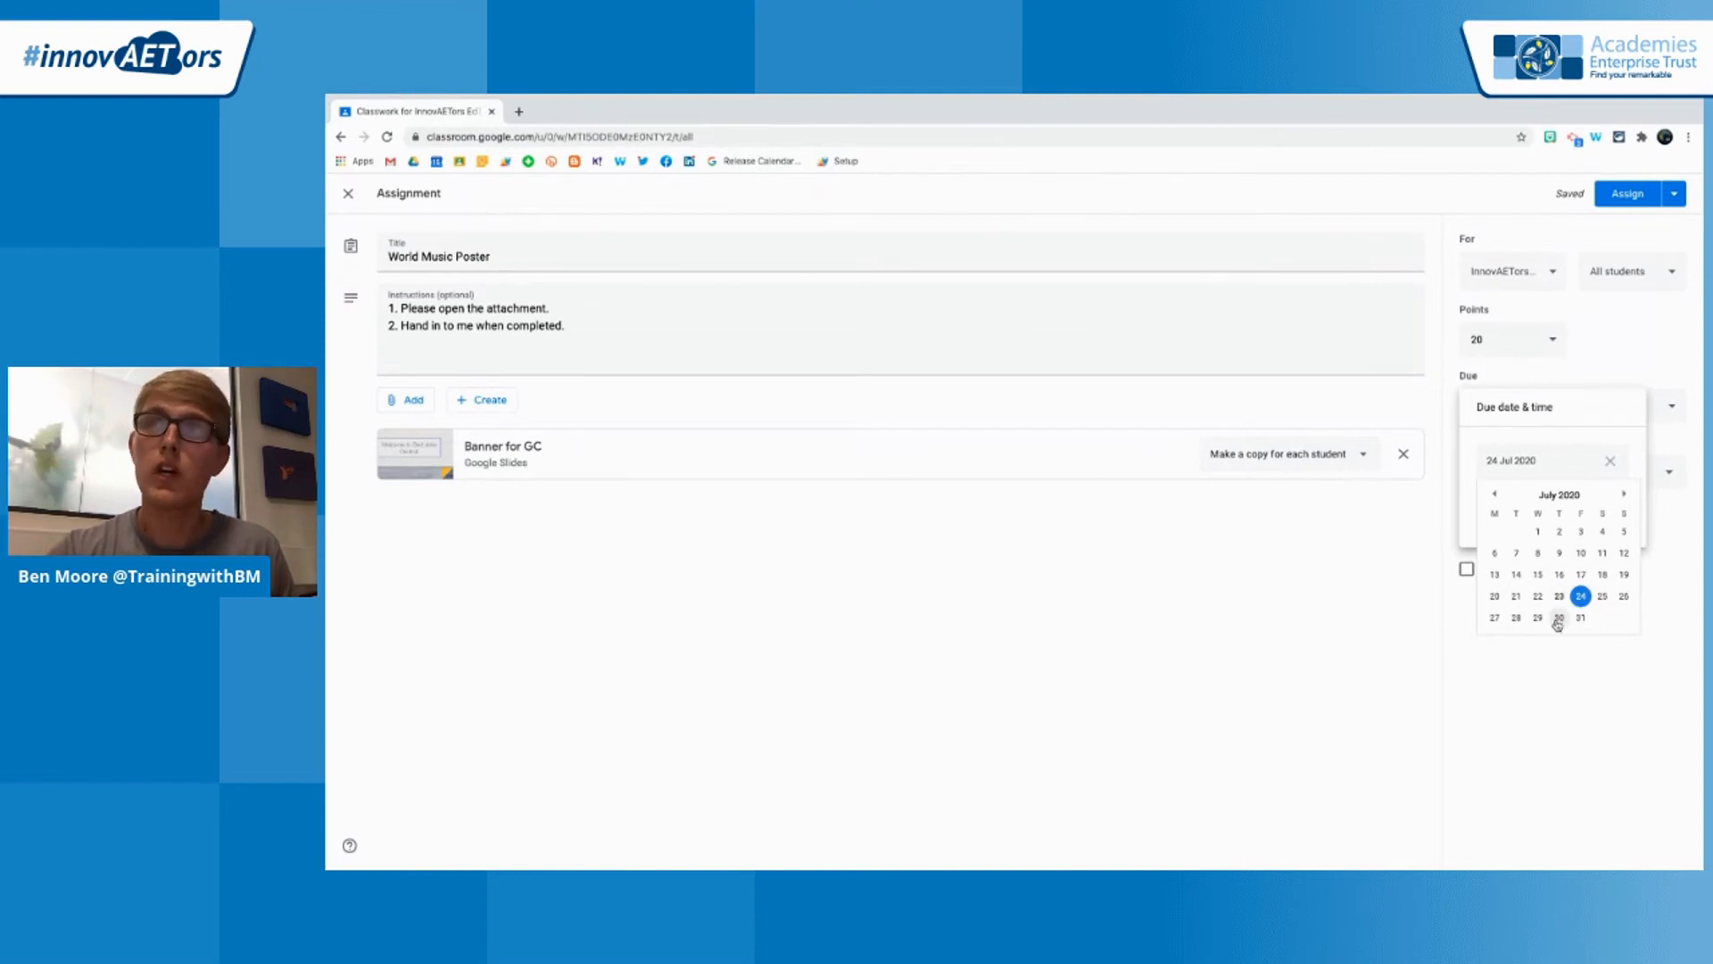
{"action": "left_click", "coordinate": [1559, 617]}
{"action": "left_click", "coordinate": [1514, 507]}
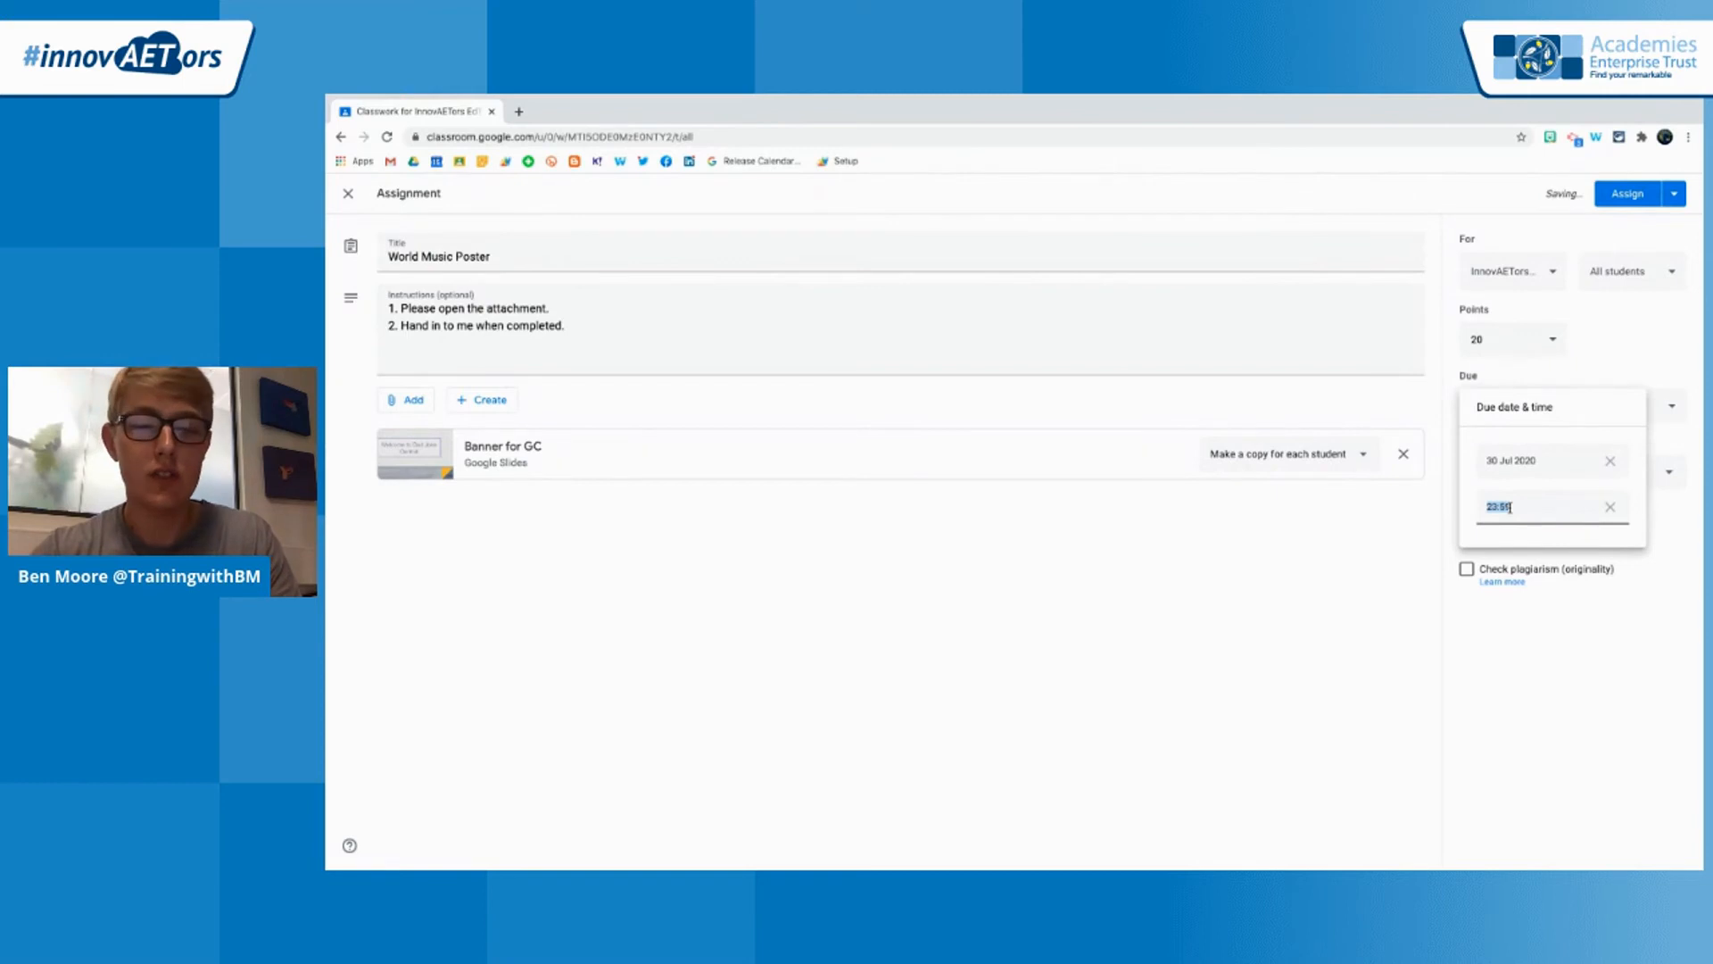
{"action": "type", "text": "14:00"}
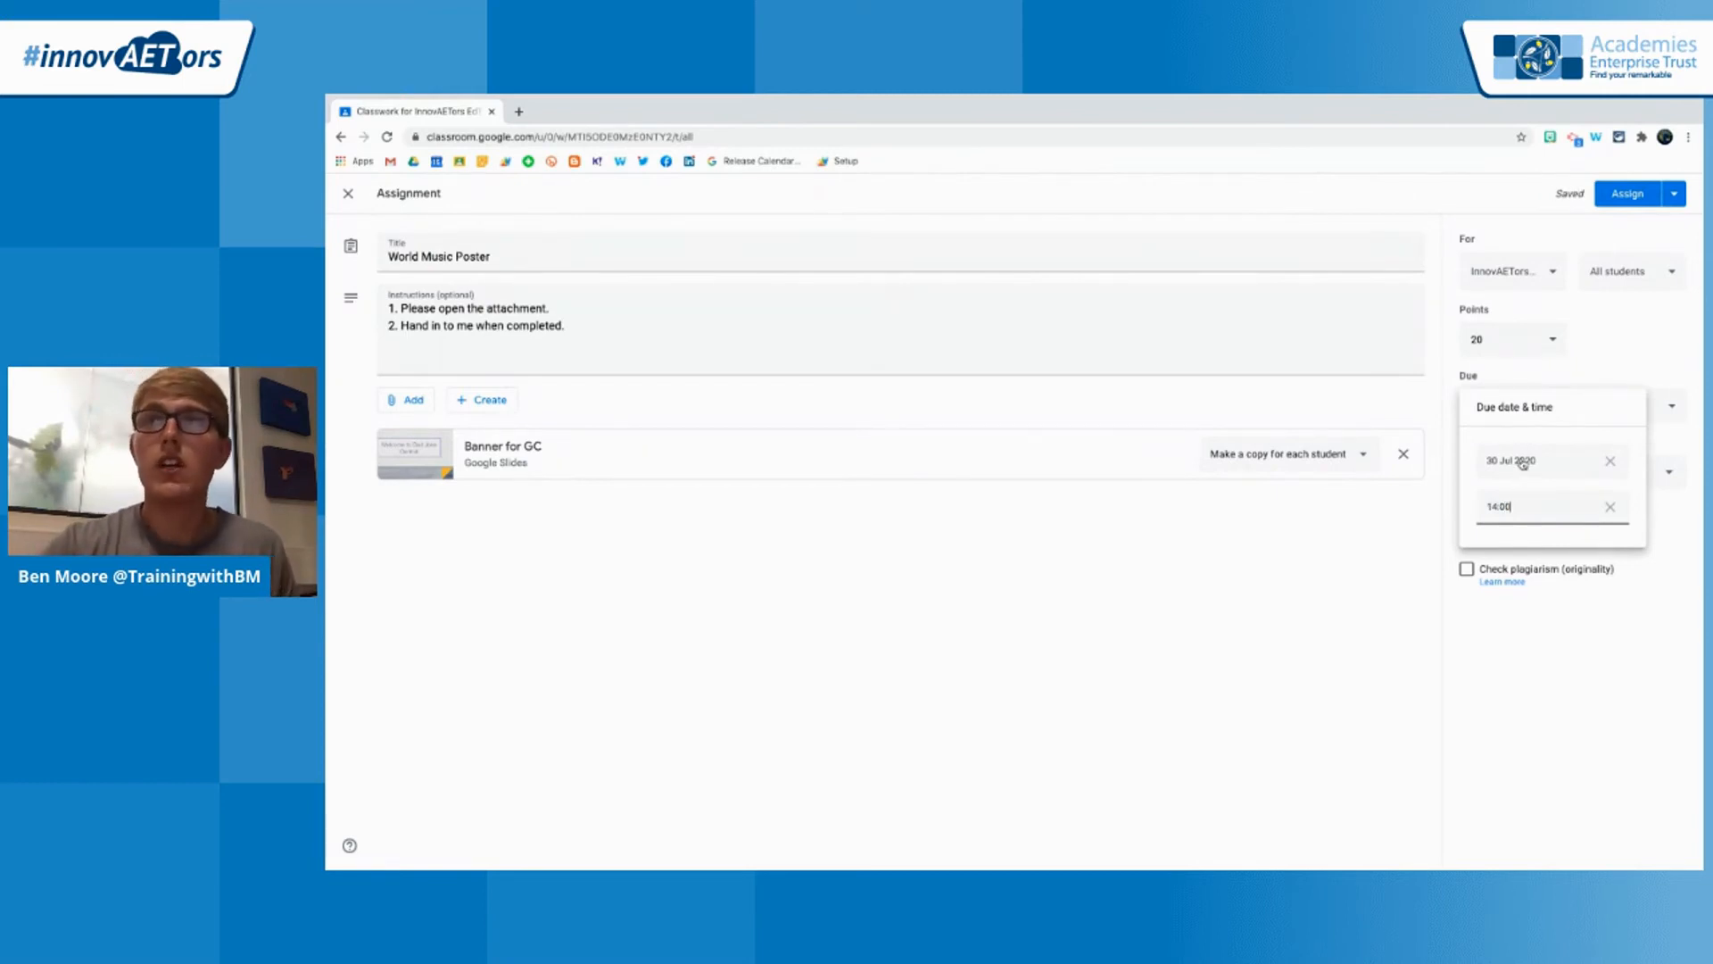
{"action": "left_click", "coordinate": [1528, 467]}
{"action": "left_click", "coordinate": [1569, 666]}
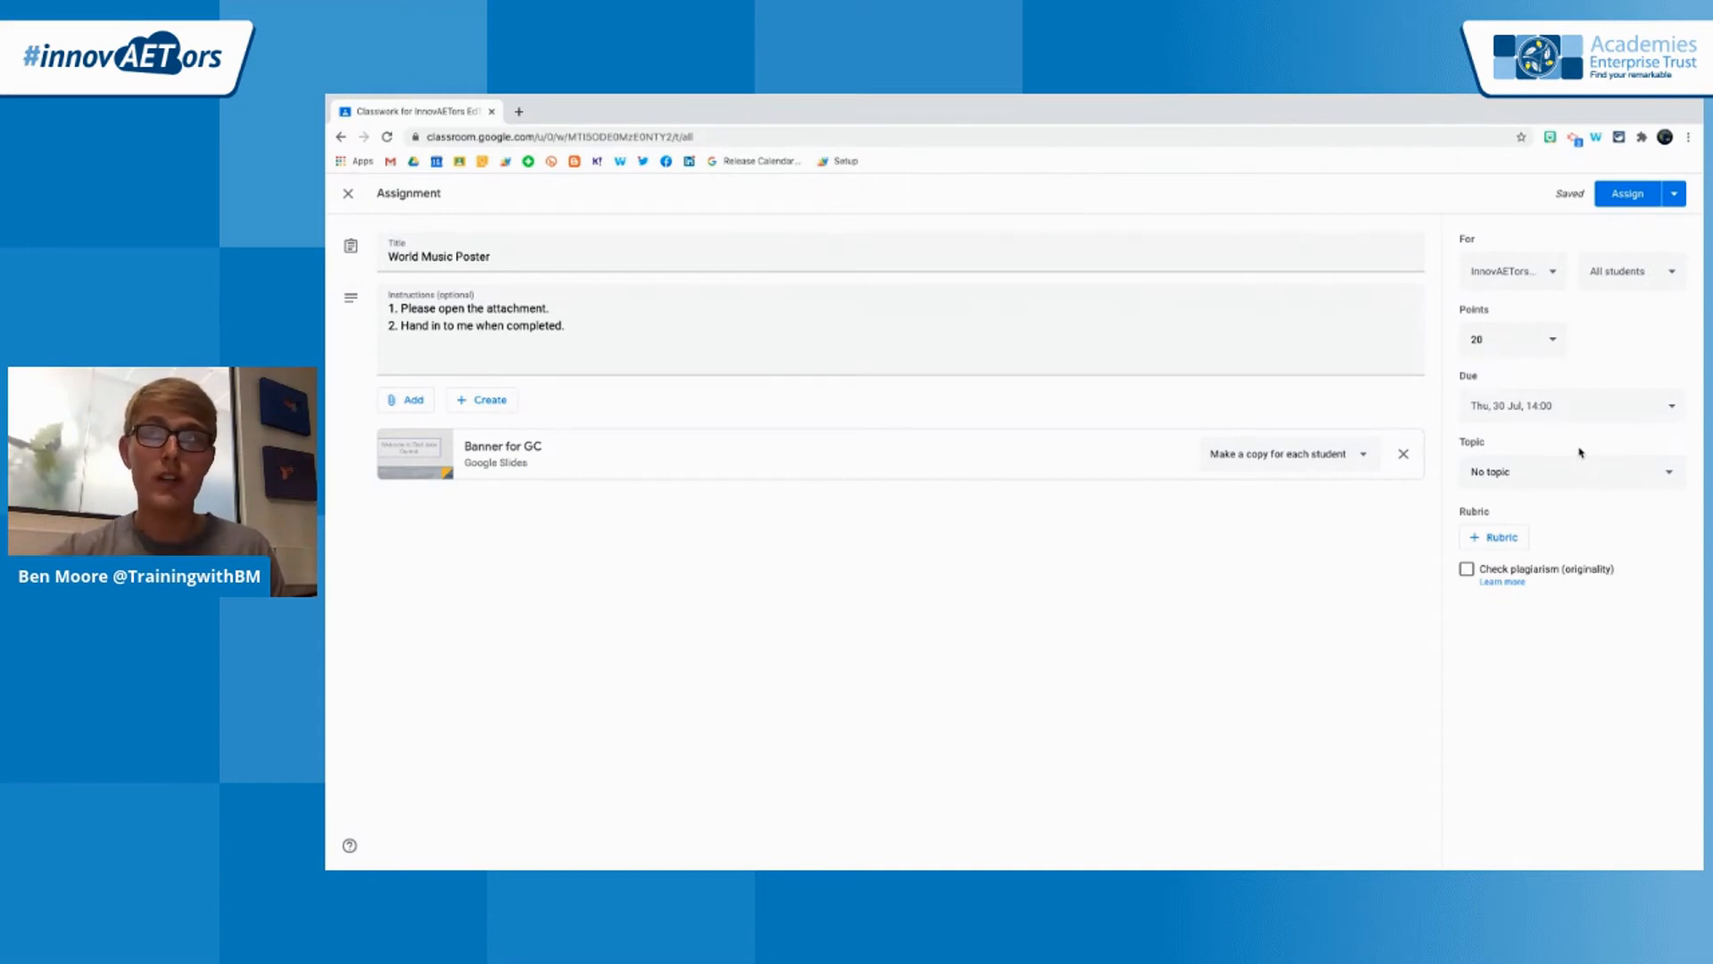
File the assignment under the existing World Music topic
{"action": "left_click", "coordinate": [1481, 471]}
{"action": "left_click", "coordinate": [1499, 472]}
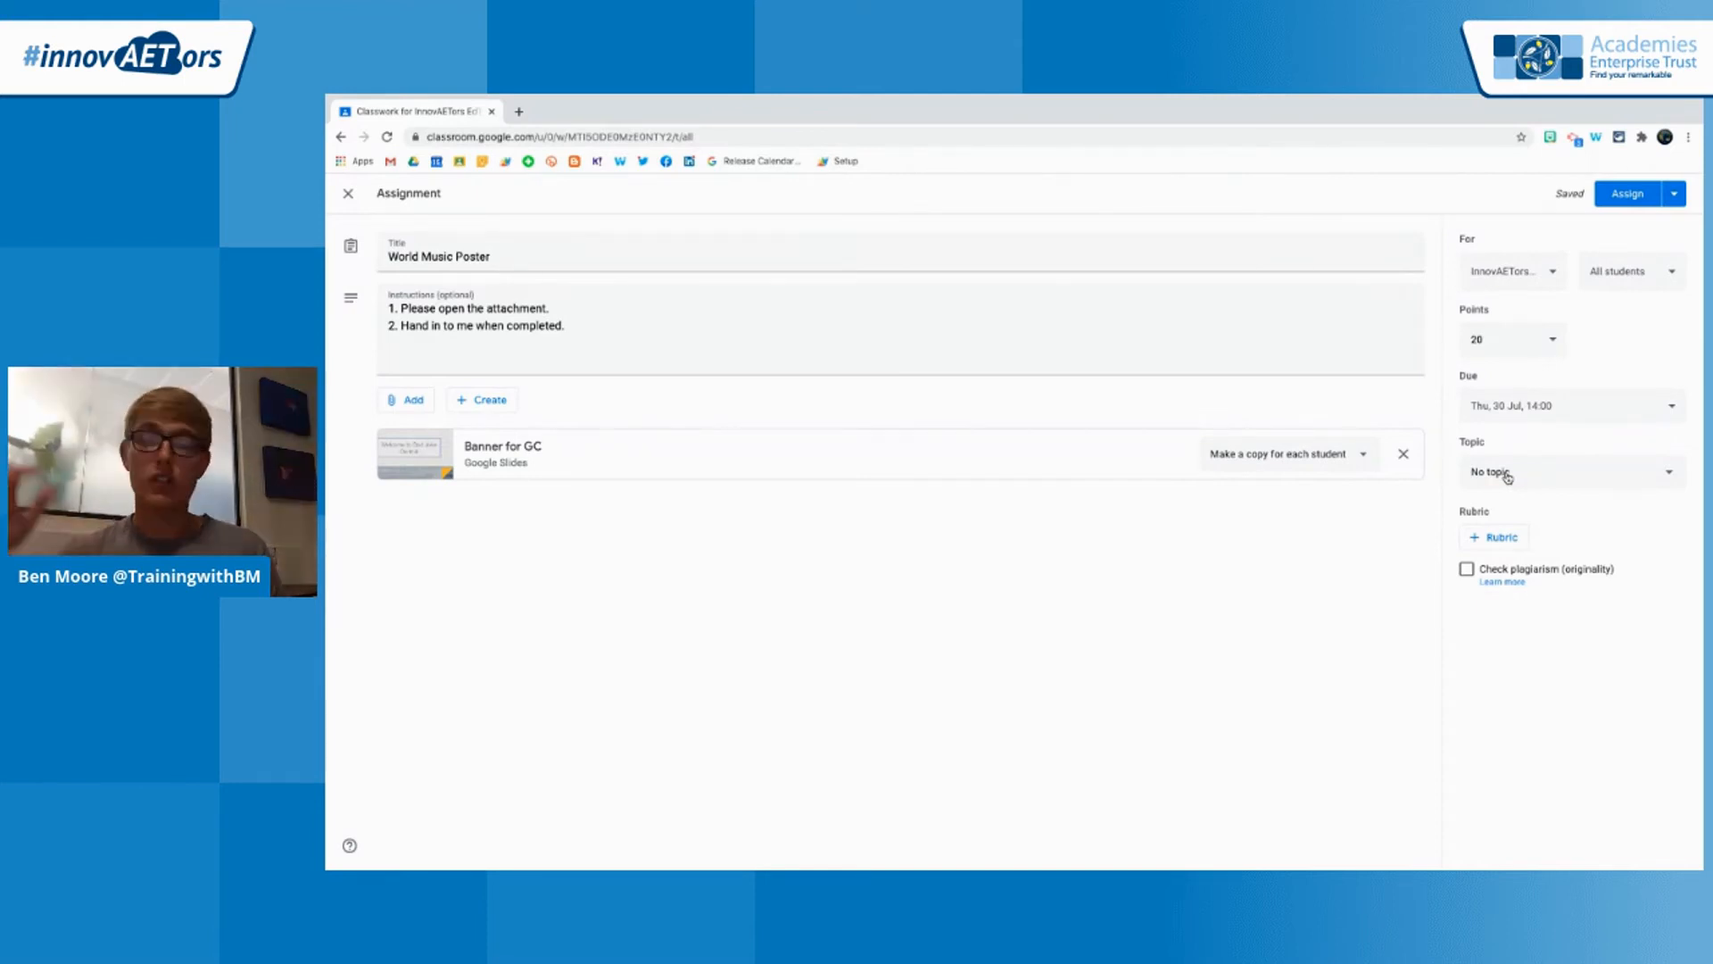
{"action": "left_click", "coordinate": [1508, 476]}
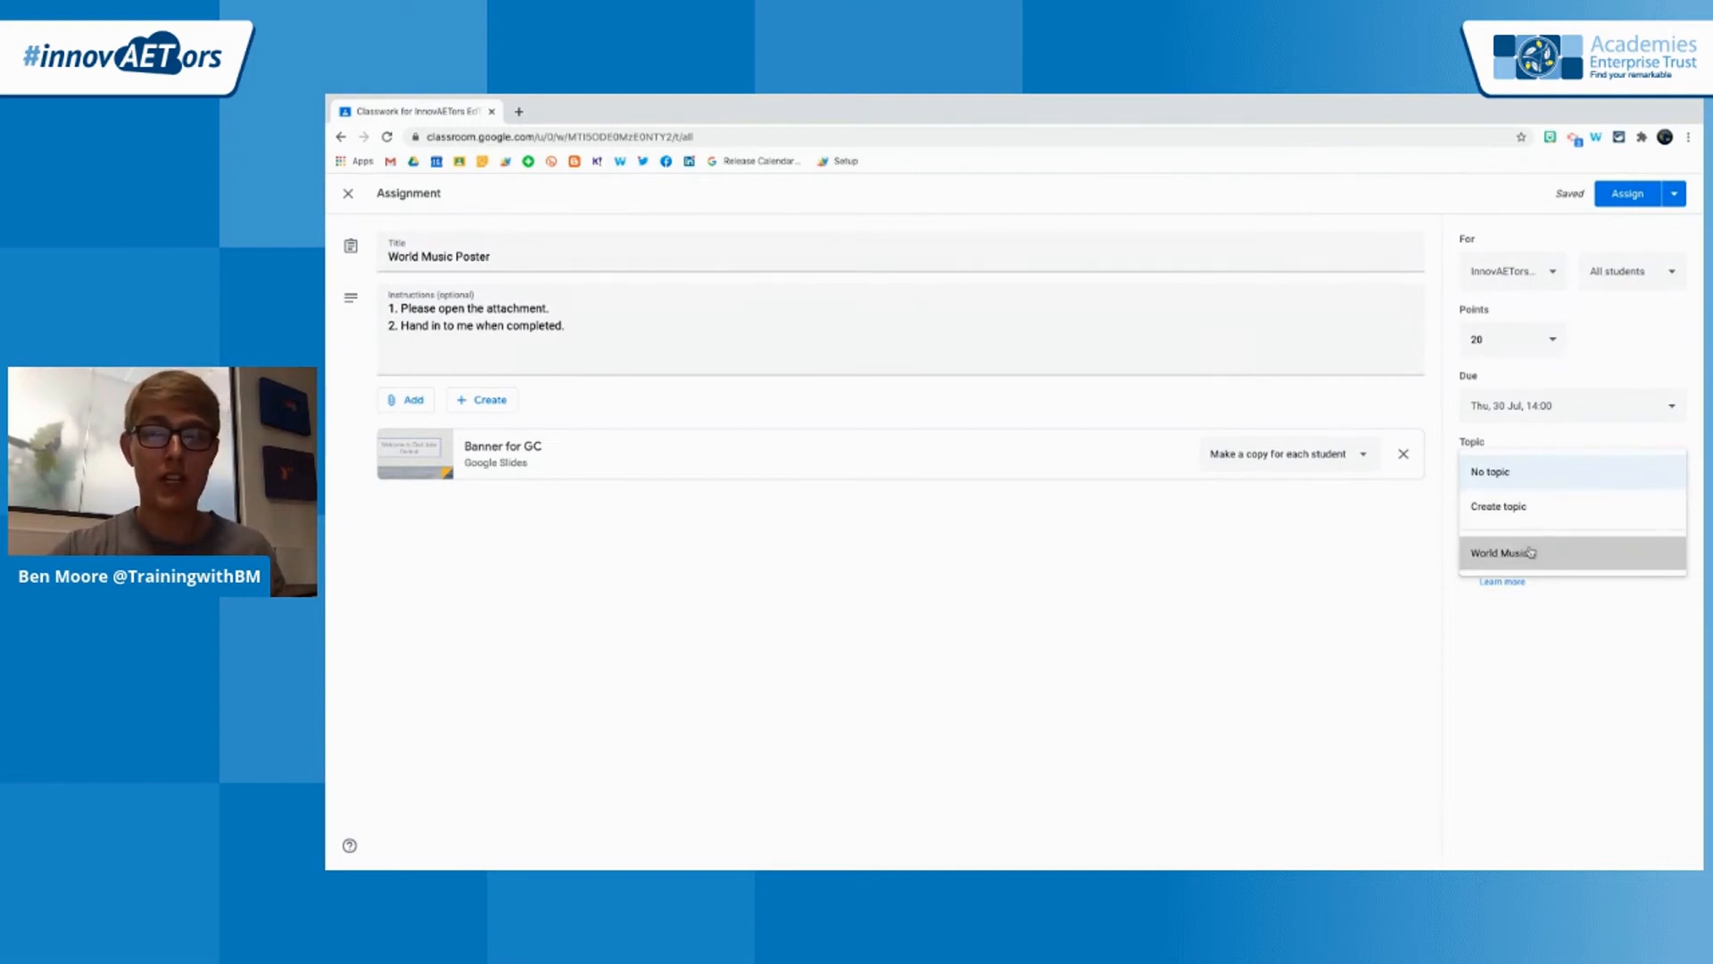
{"action": "left_click", "coordinate": [1531, 553]}
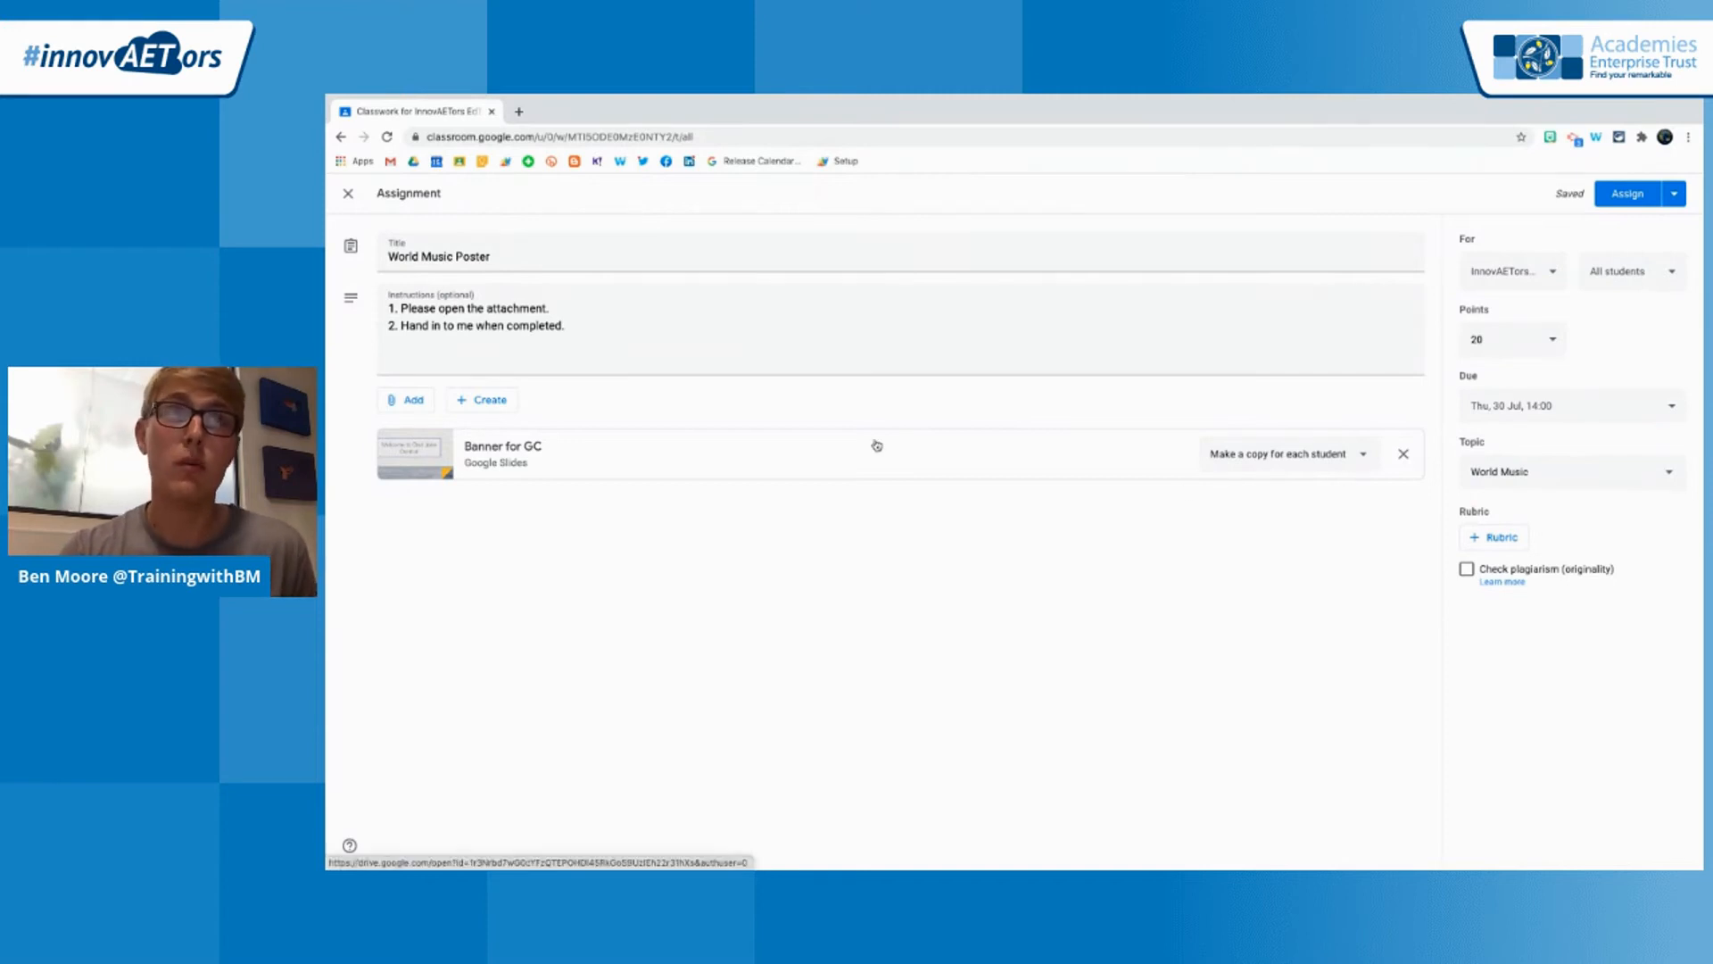
{"action": "left_click", "coordinate": [491, 406]}
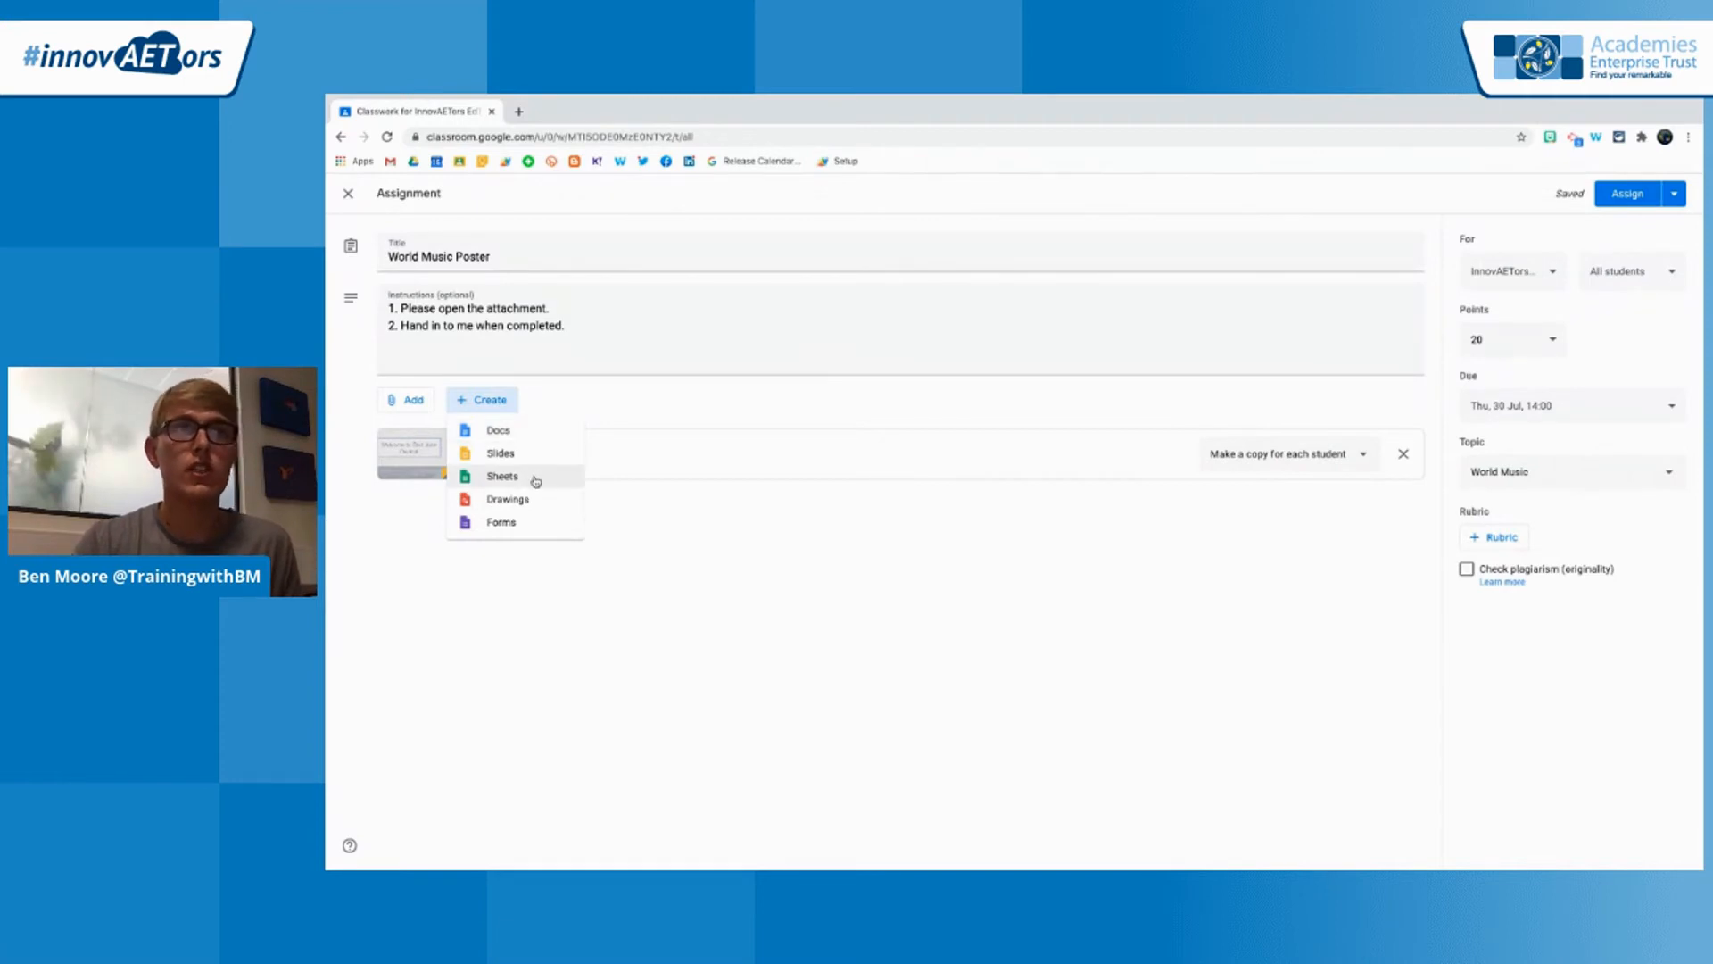
{"action": "left_click", "coordinate": [637, 606]}
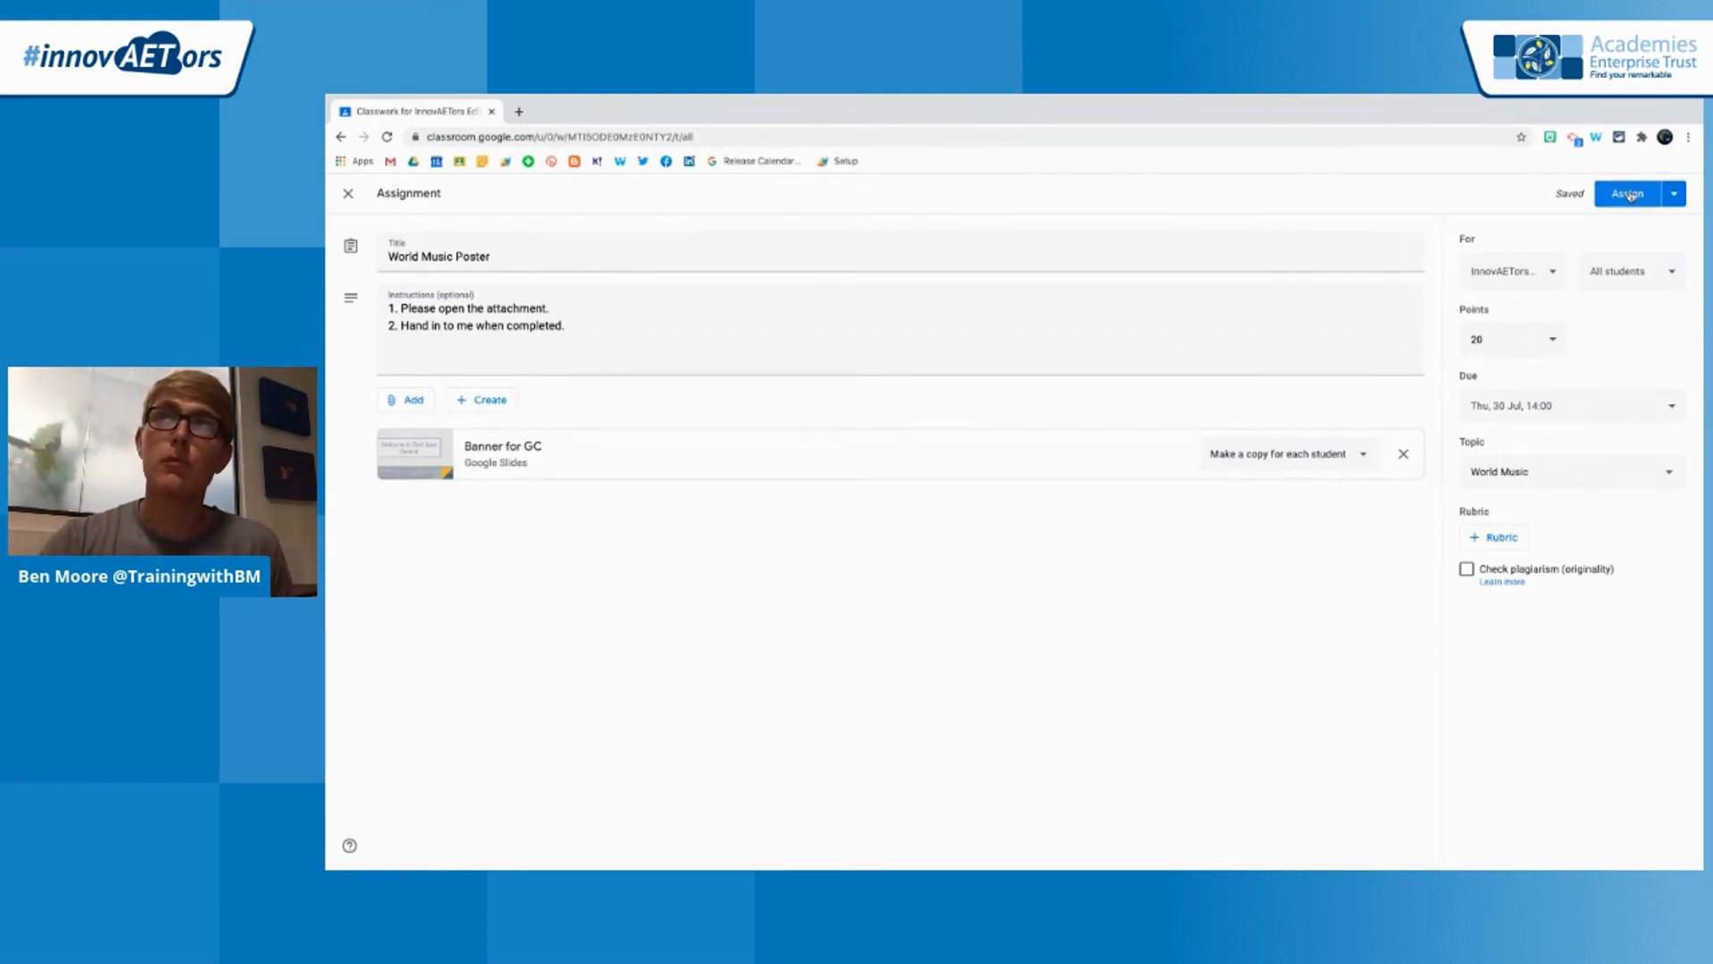
Try scheduling the World Music Poster assignment for 27 Jul 2020 at 08:00, and cancel the scheduling
{"action": "left_click", "coordinate": [1677, 196]}
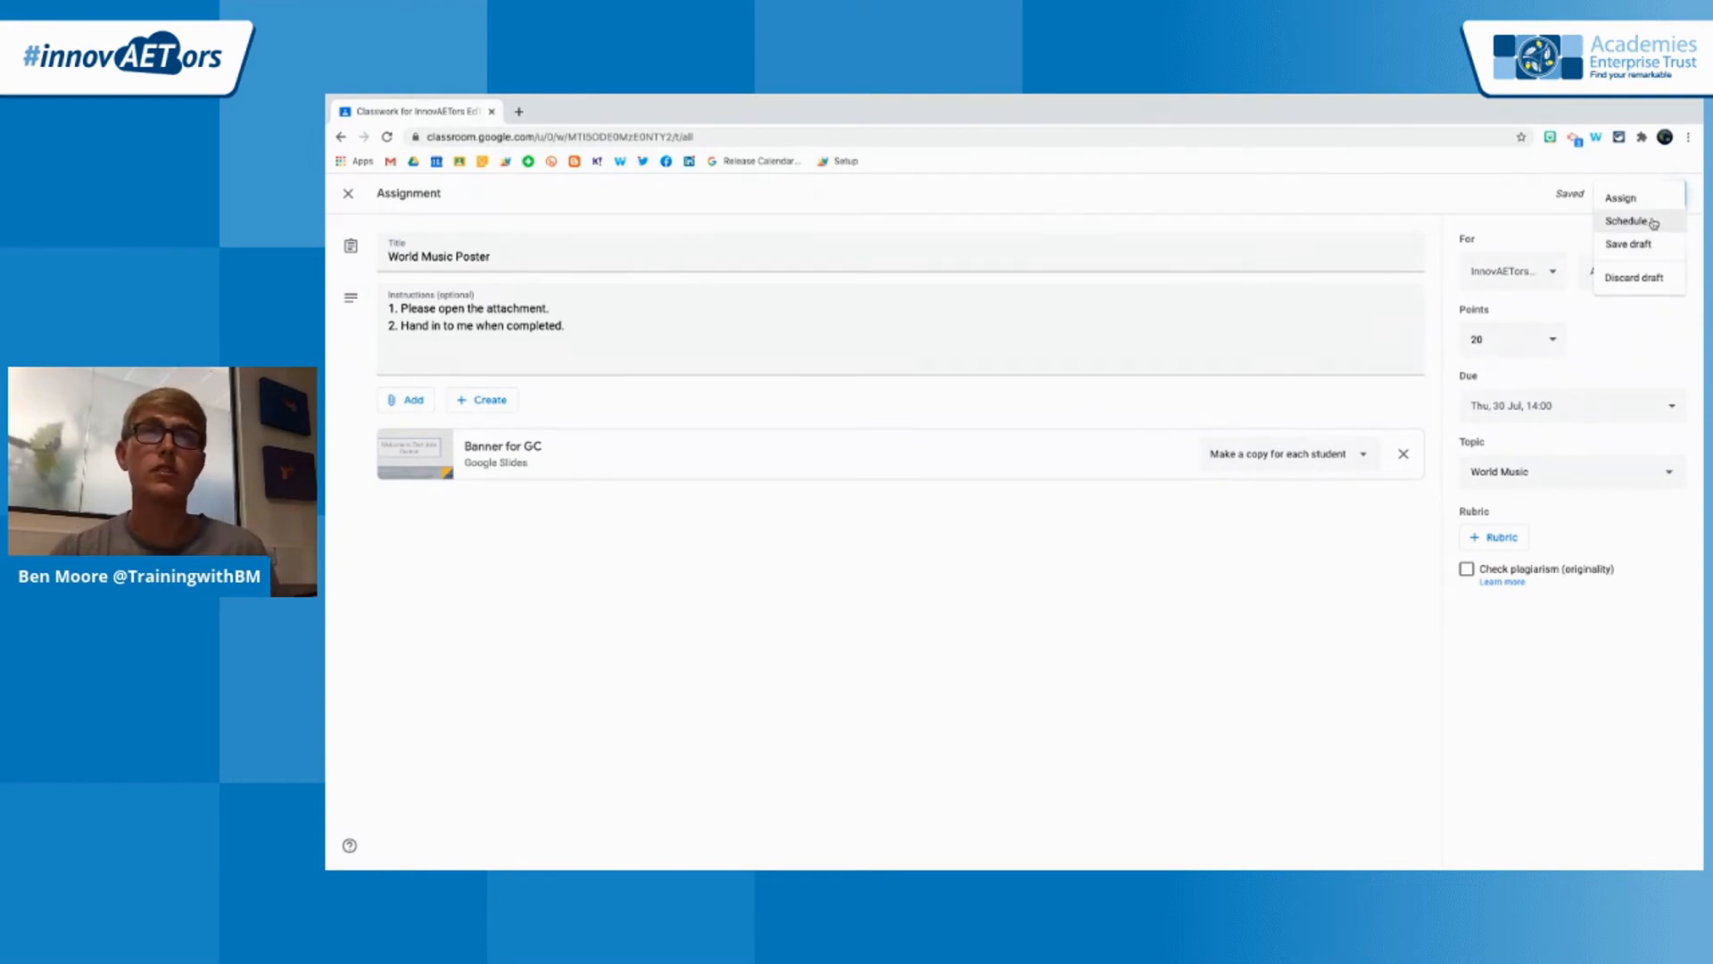
{"action": "left_click", "coordinate": [1627, 222]}
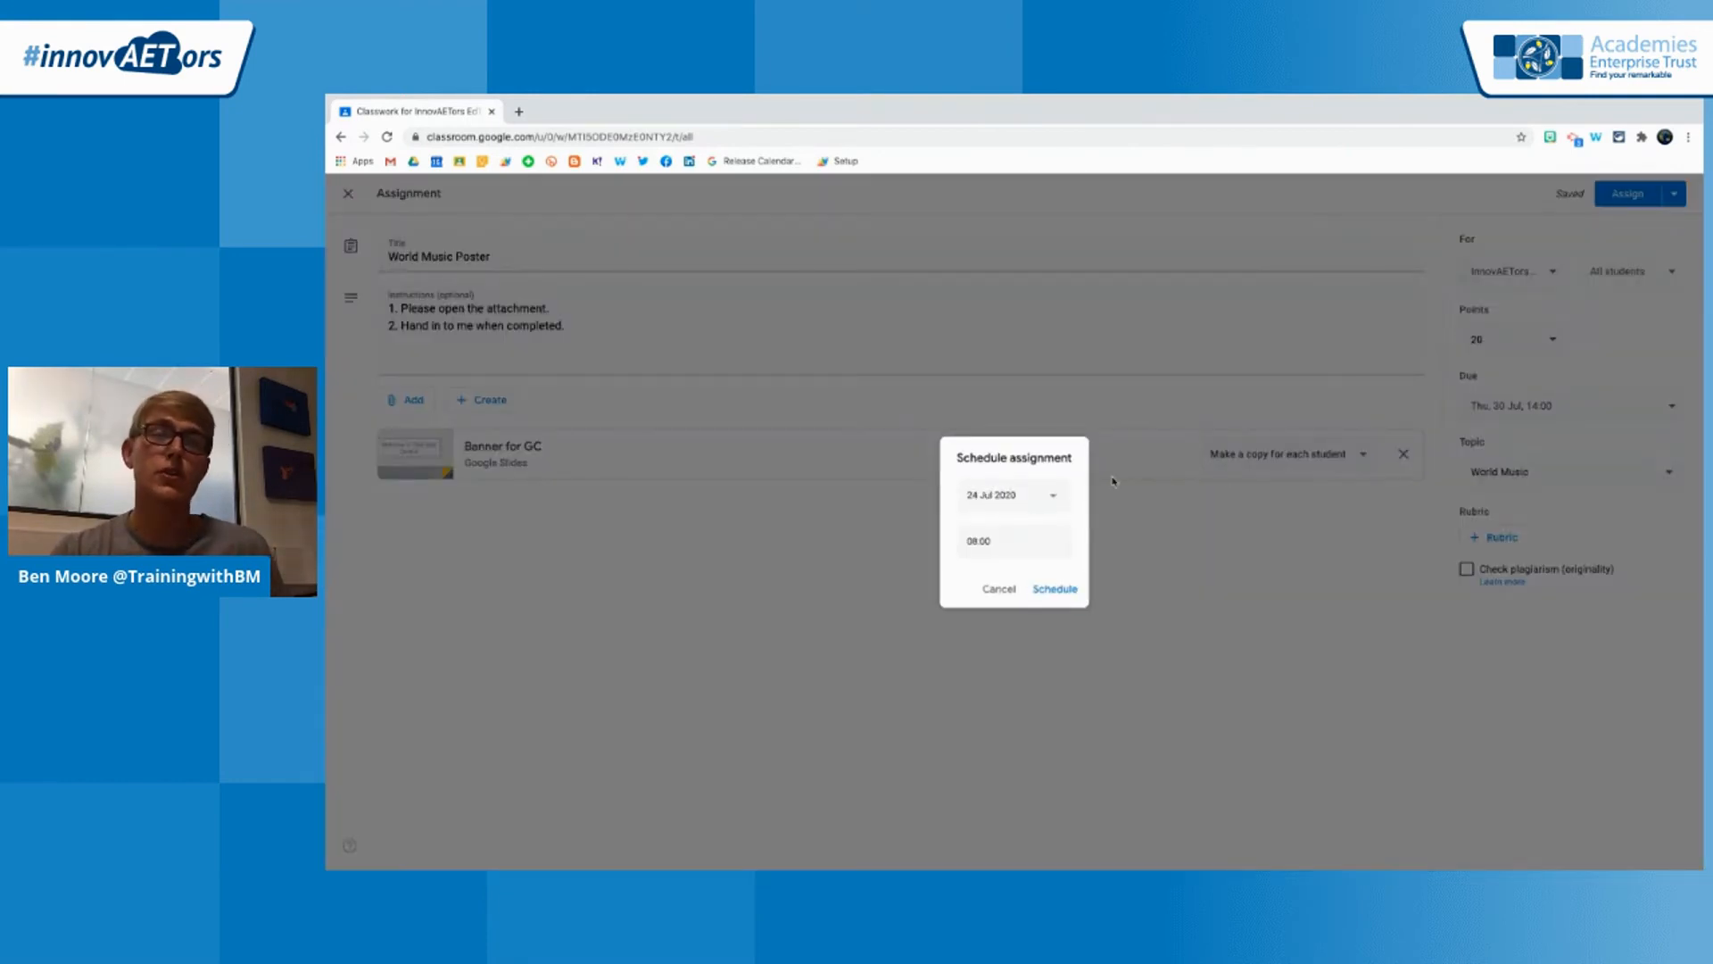
{"action": "left_click", "coordinate": [1052, 497]}
{"action": "left_click", "coordinate": [978, 655]}
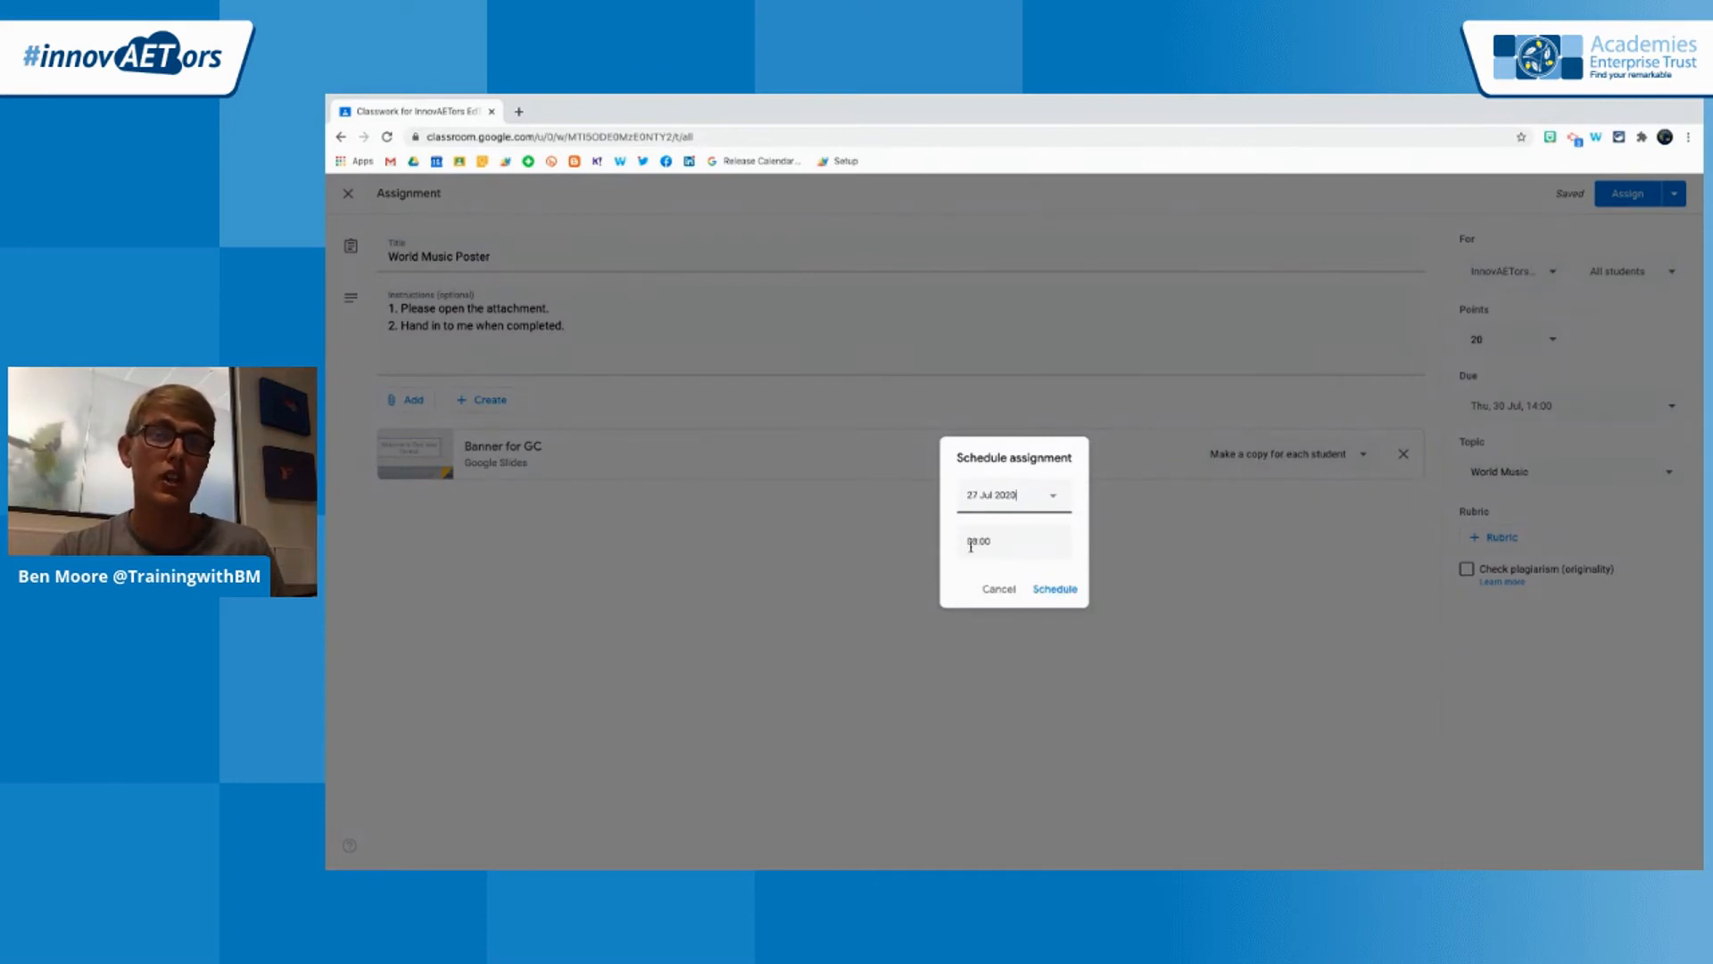
{"action": "left_click", "coordinate": [1055, 599]}
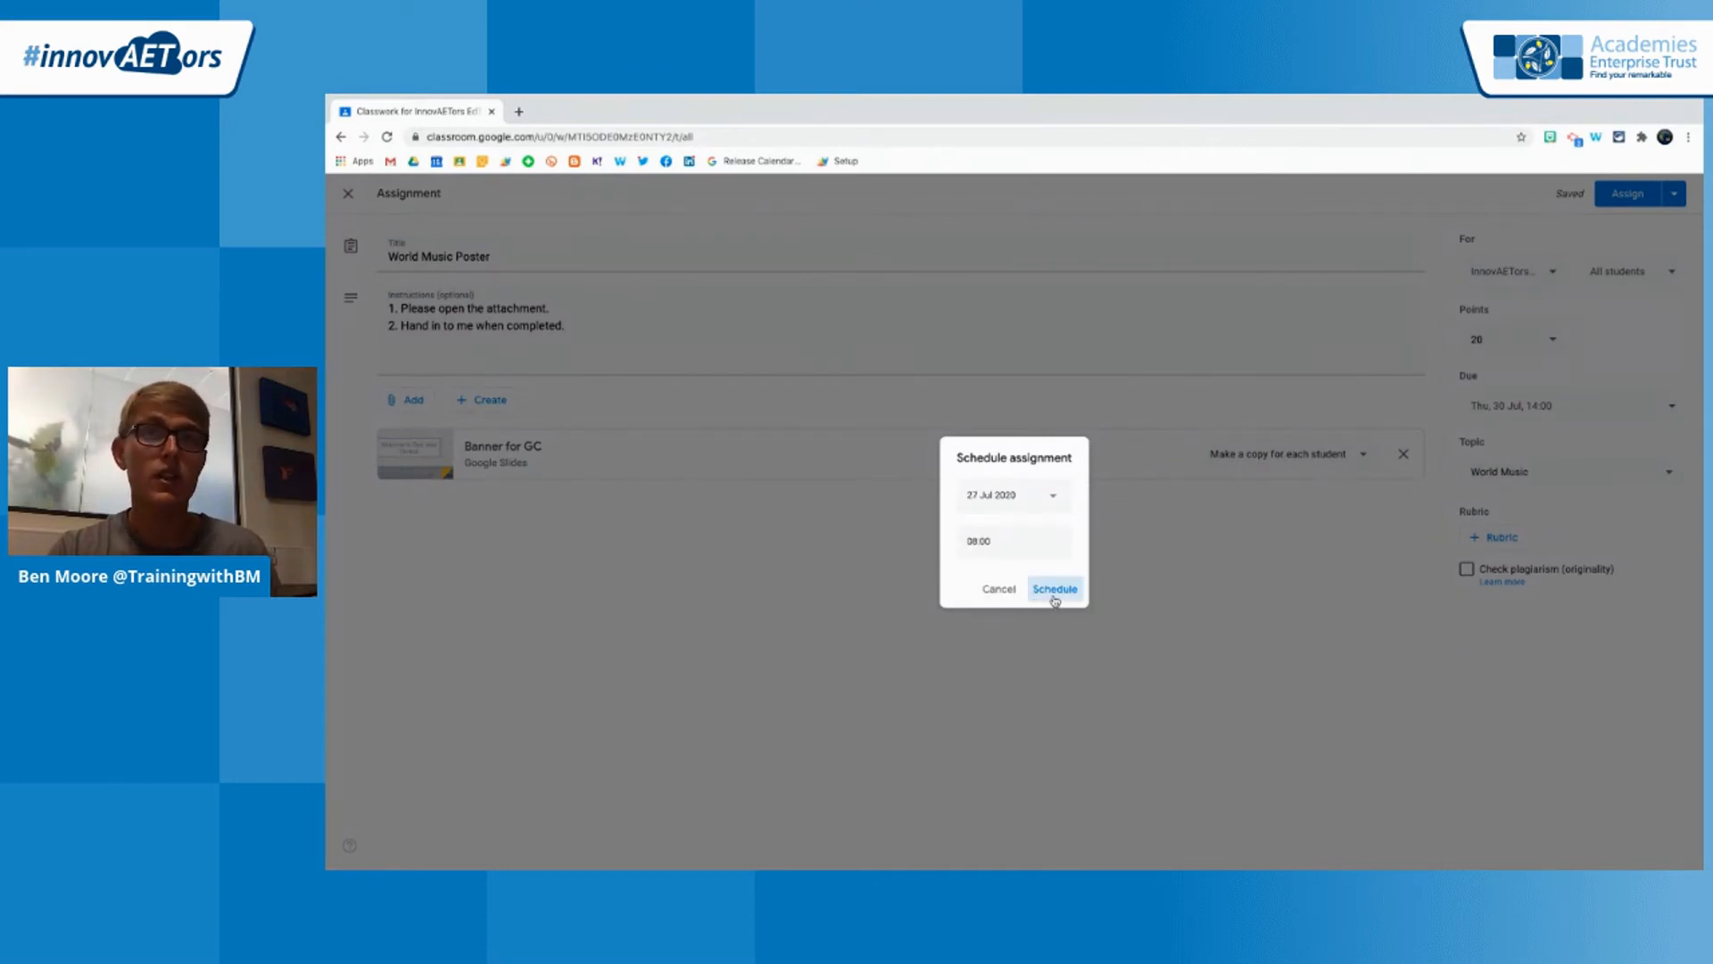
{"action": "left_click", "coordinate": [1000, 590]}
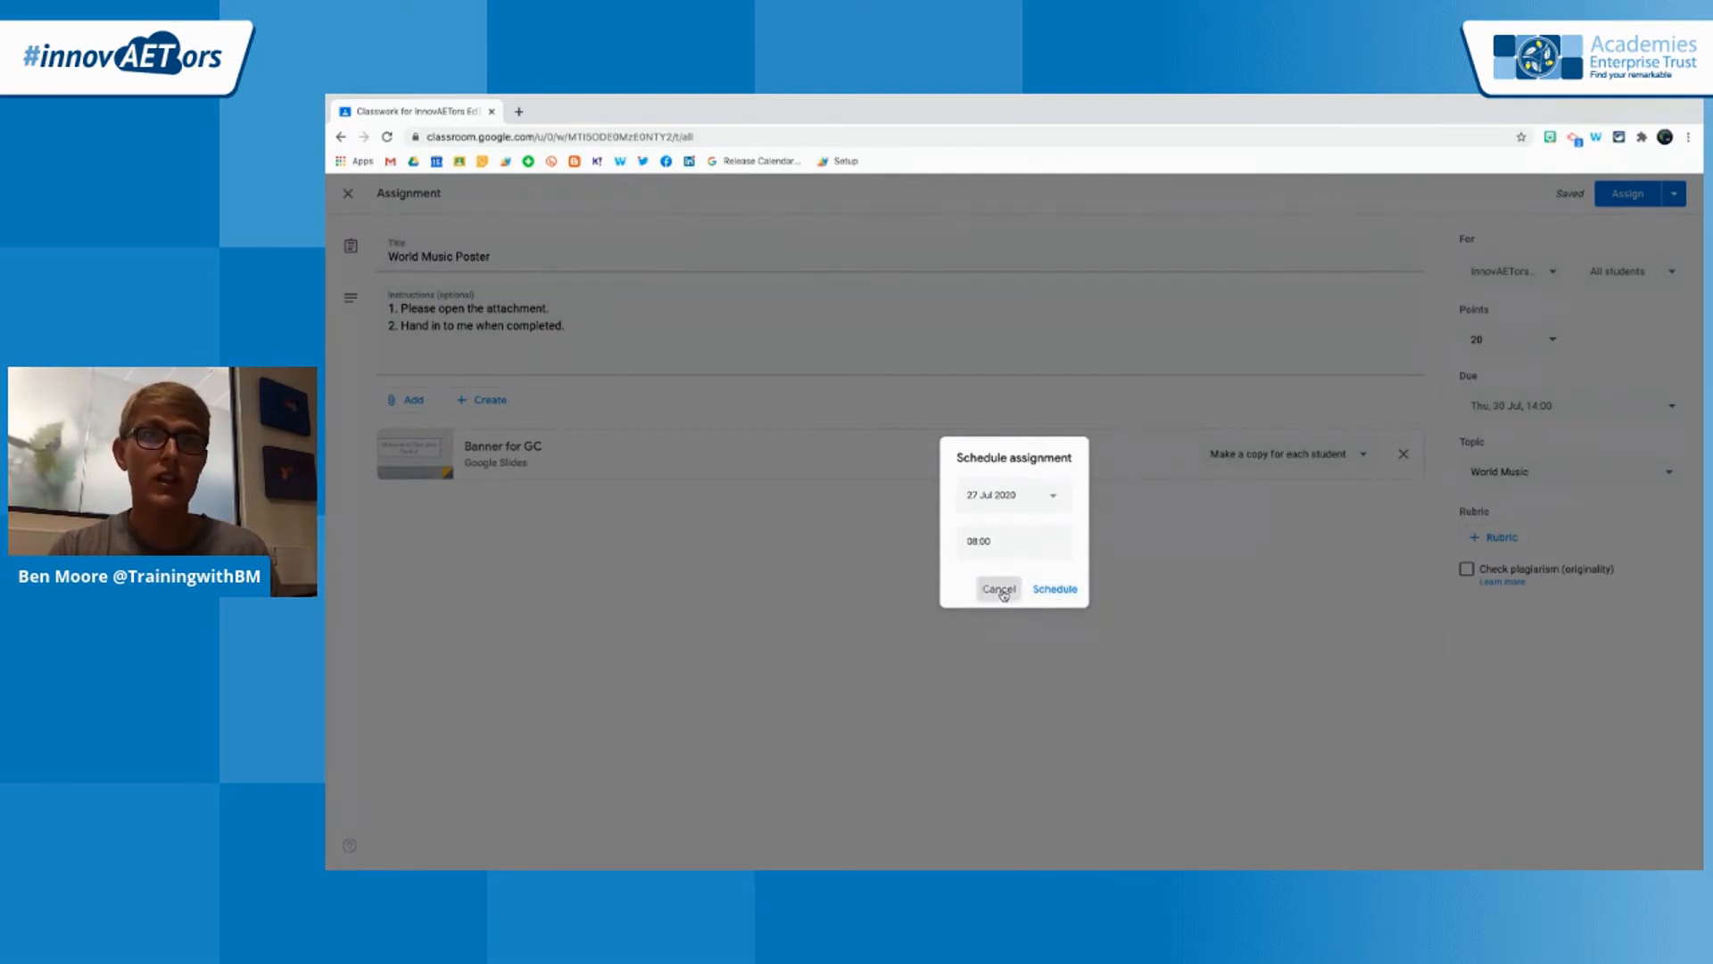
Assign World Music Poster to the class immediately and check its posted details in the classwork list
{"action": "left_click", "coordinate": [1636, 196]}
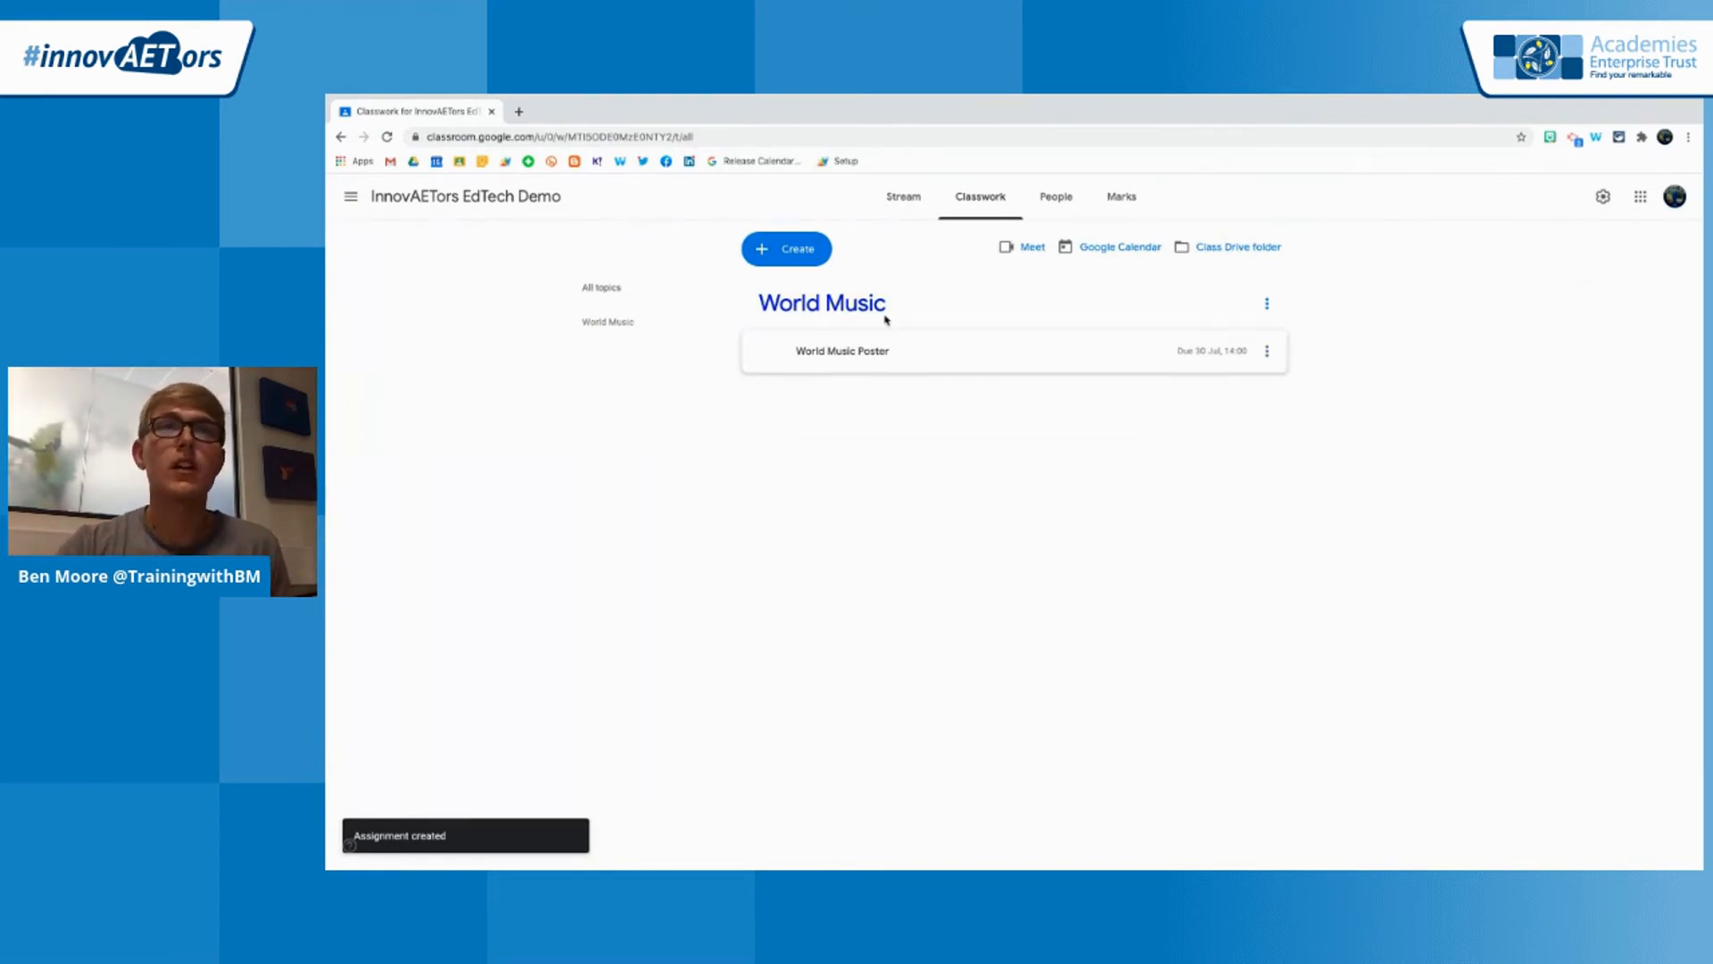
{"action": "left_click", "coordinate": [879, 356]}
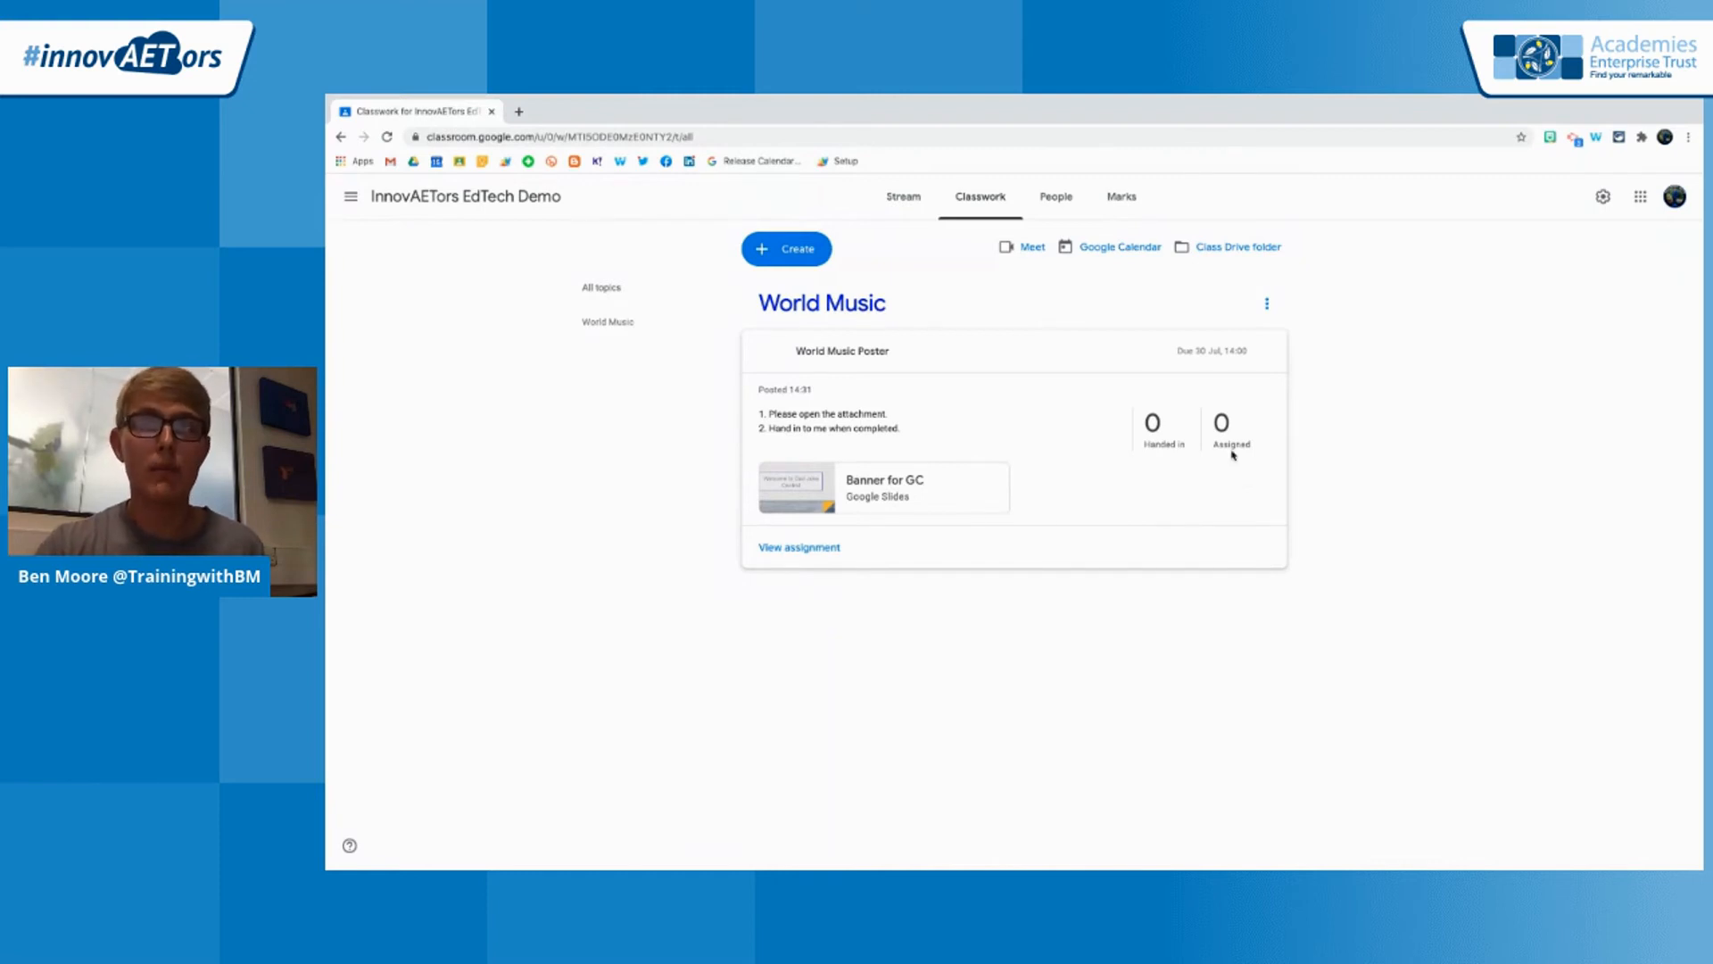
{"action": "left_click", "coordinate": [1171, 372]}
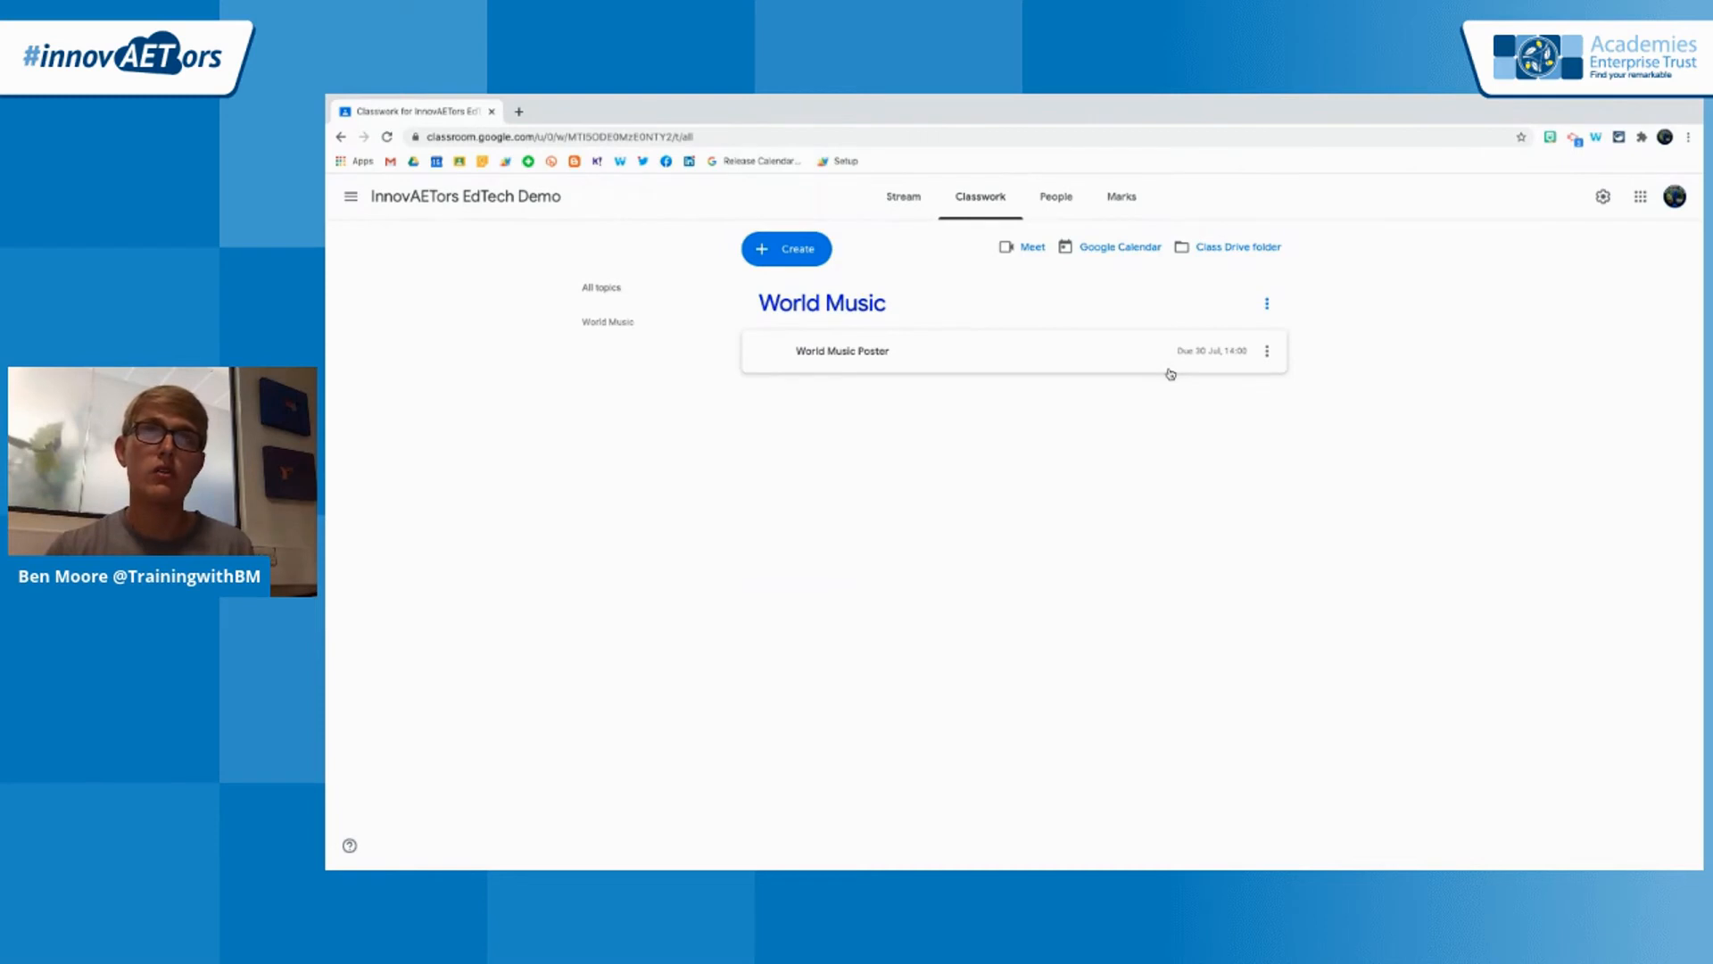
Open the classwork of the Google Classroom: The Basics class and examine how its work is organised by topic
{"action": "left_click", "coordinate": [351, 196]}
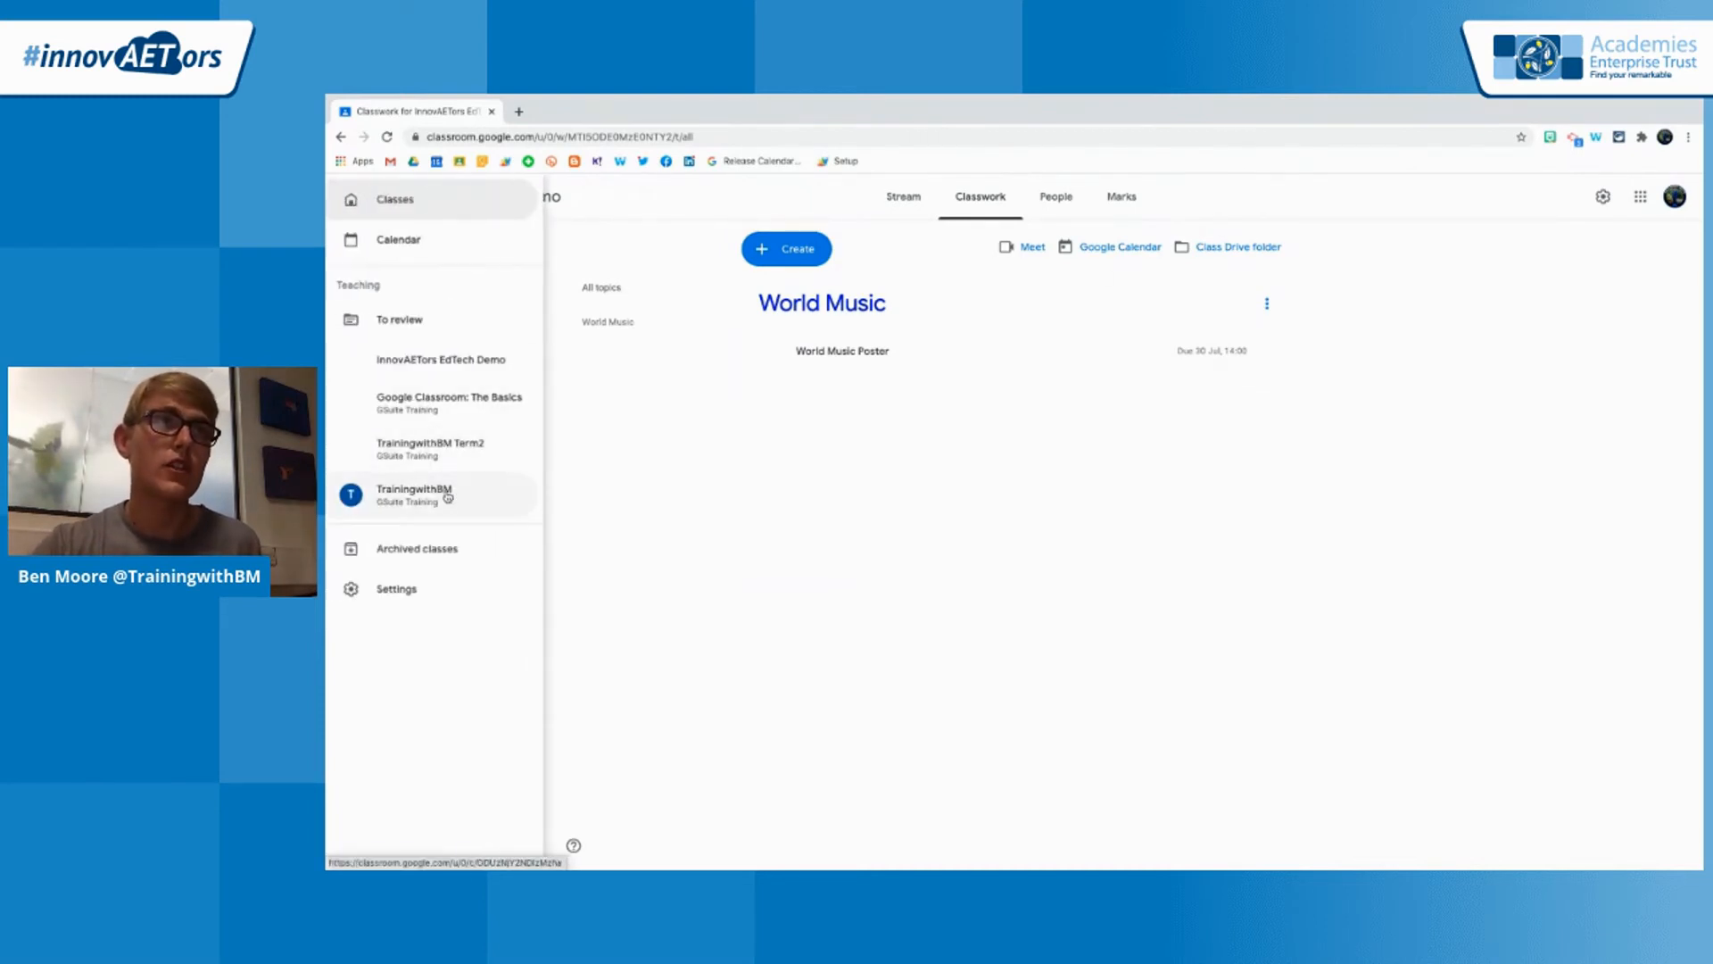
{"action": "left_click", "coordinate": [449, 400]}
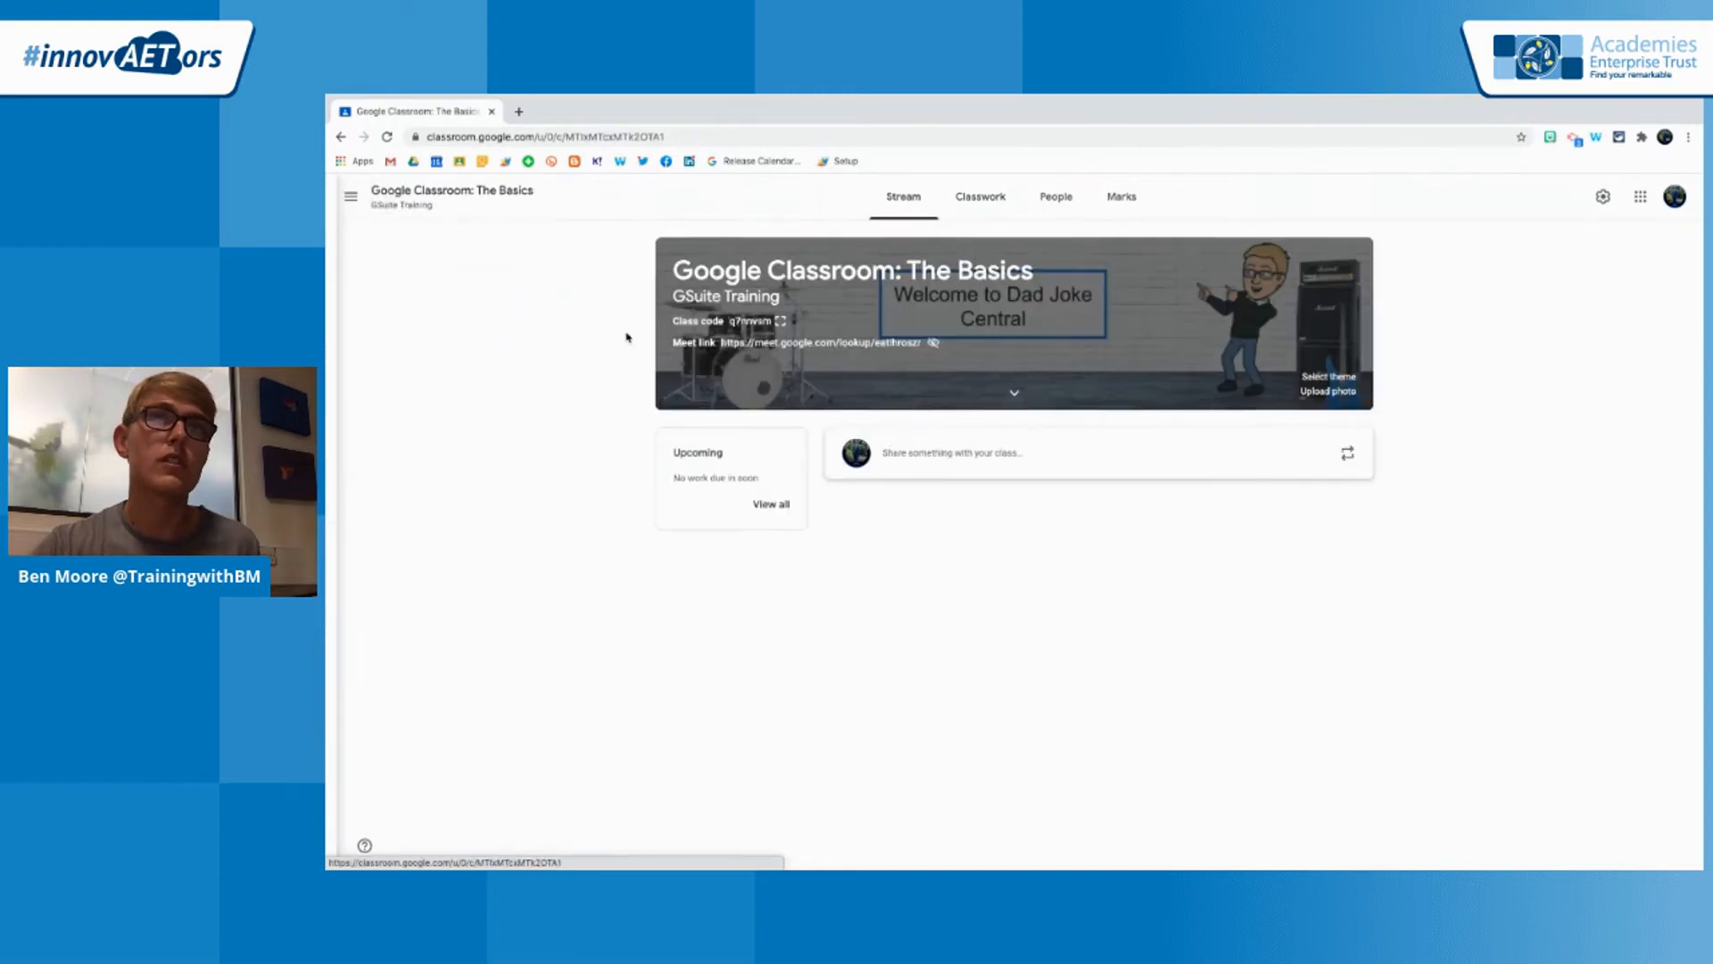
{"action": "left_click", "coordinate": [1002, 213]}
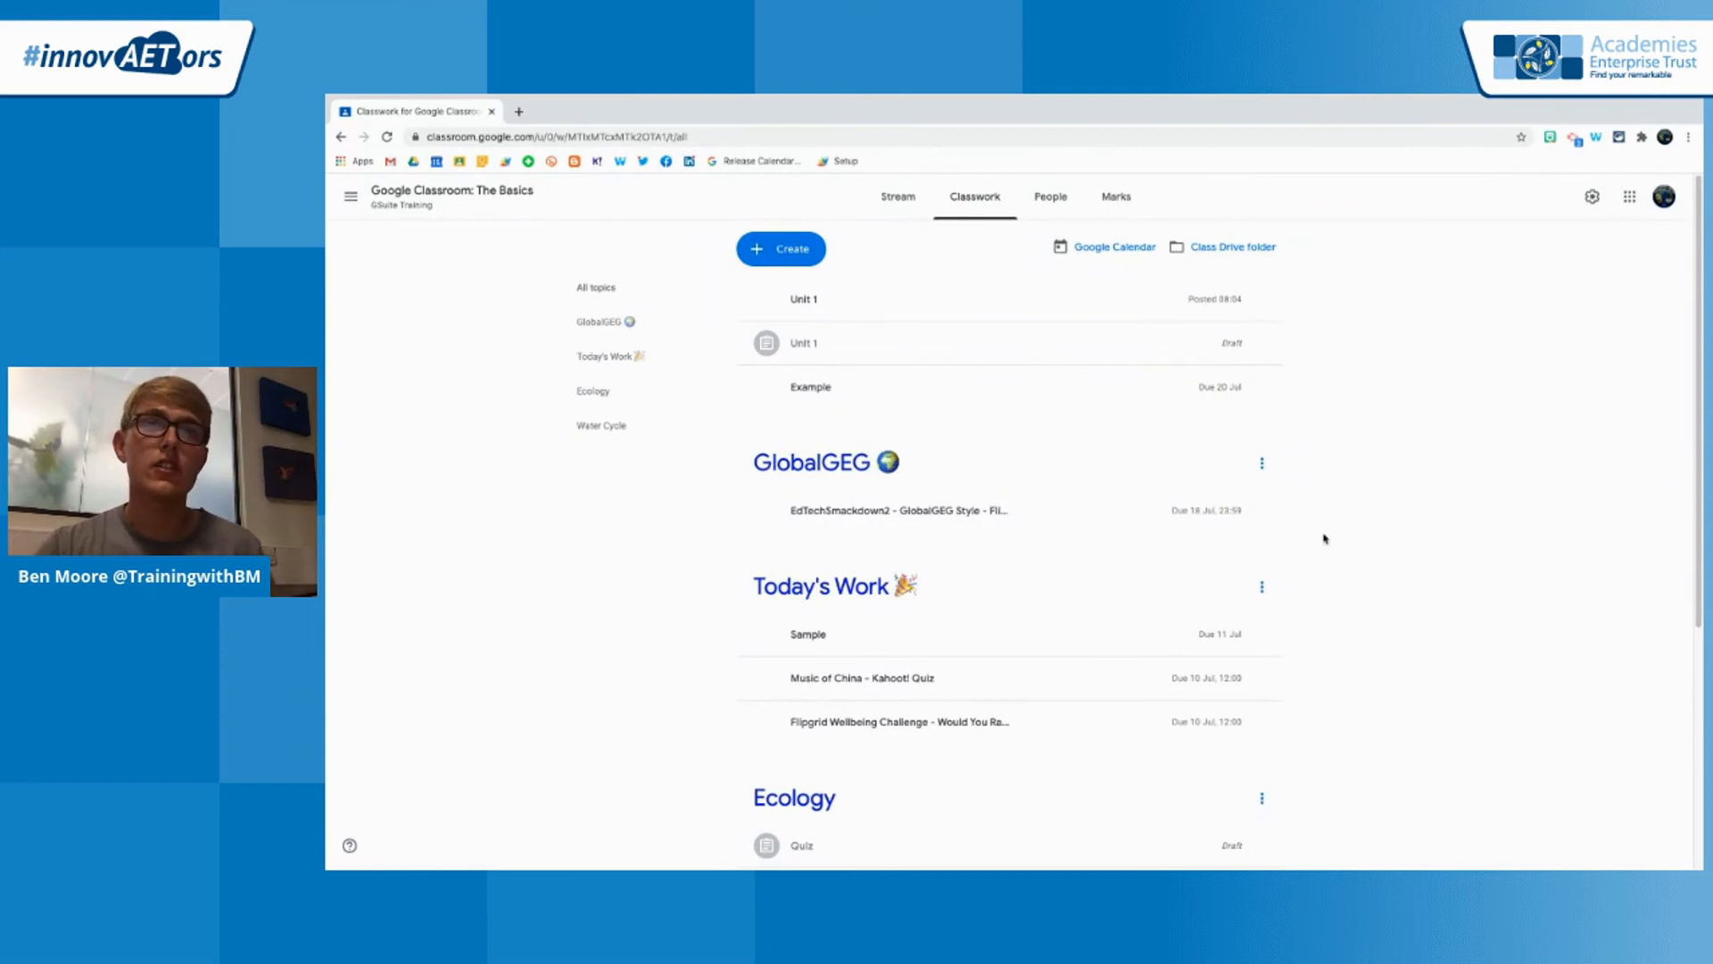
{"action": "scroll", "coordinate": [1258, 531], "scroll_direction": "down", "scroll_amount": 1}
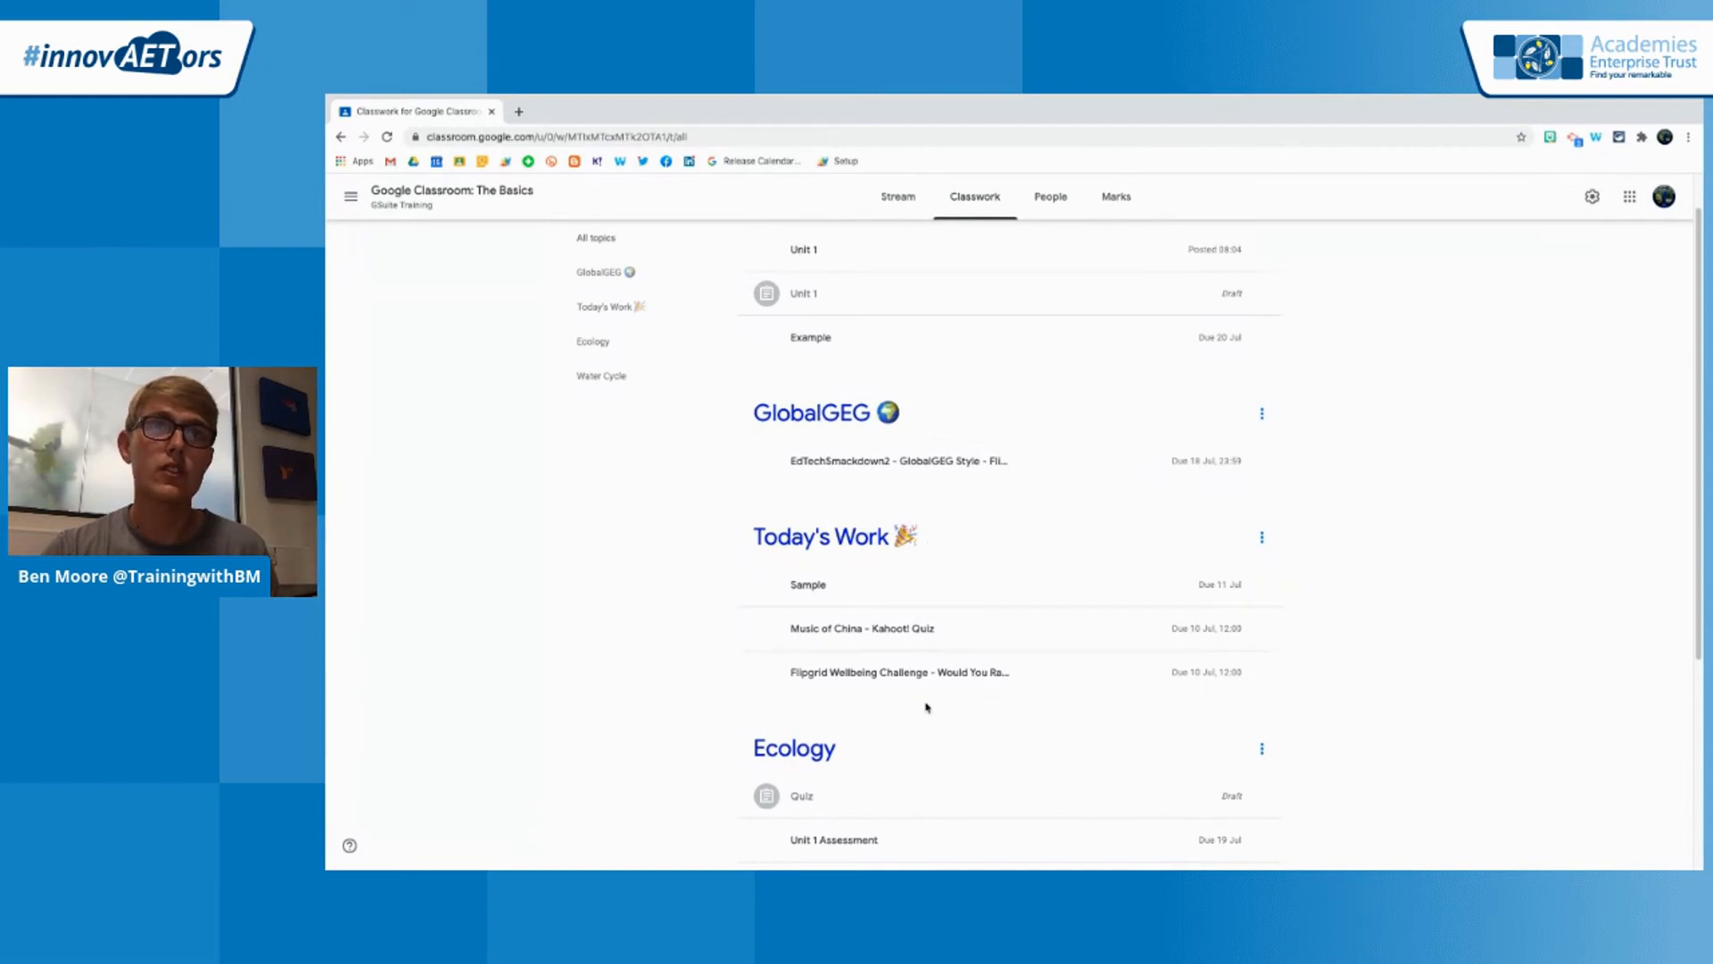
{"action": "scroll", "coordinate": [927, 705], "scroll_direction": "down", "scroll_amount": 3}
{"action": "scroll", "coordinate": [926, 705], "scroll_direction": "up", "scroll_amount": 2}
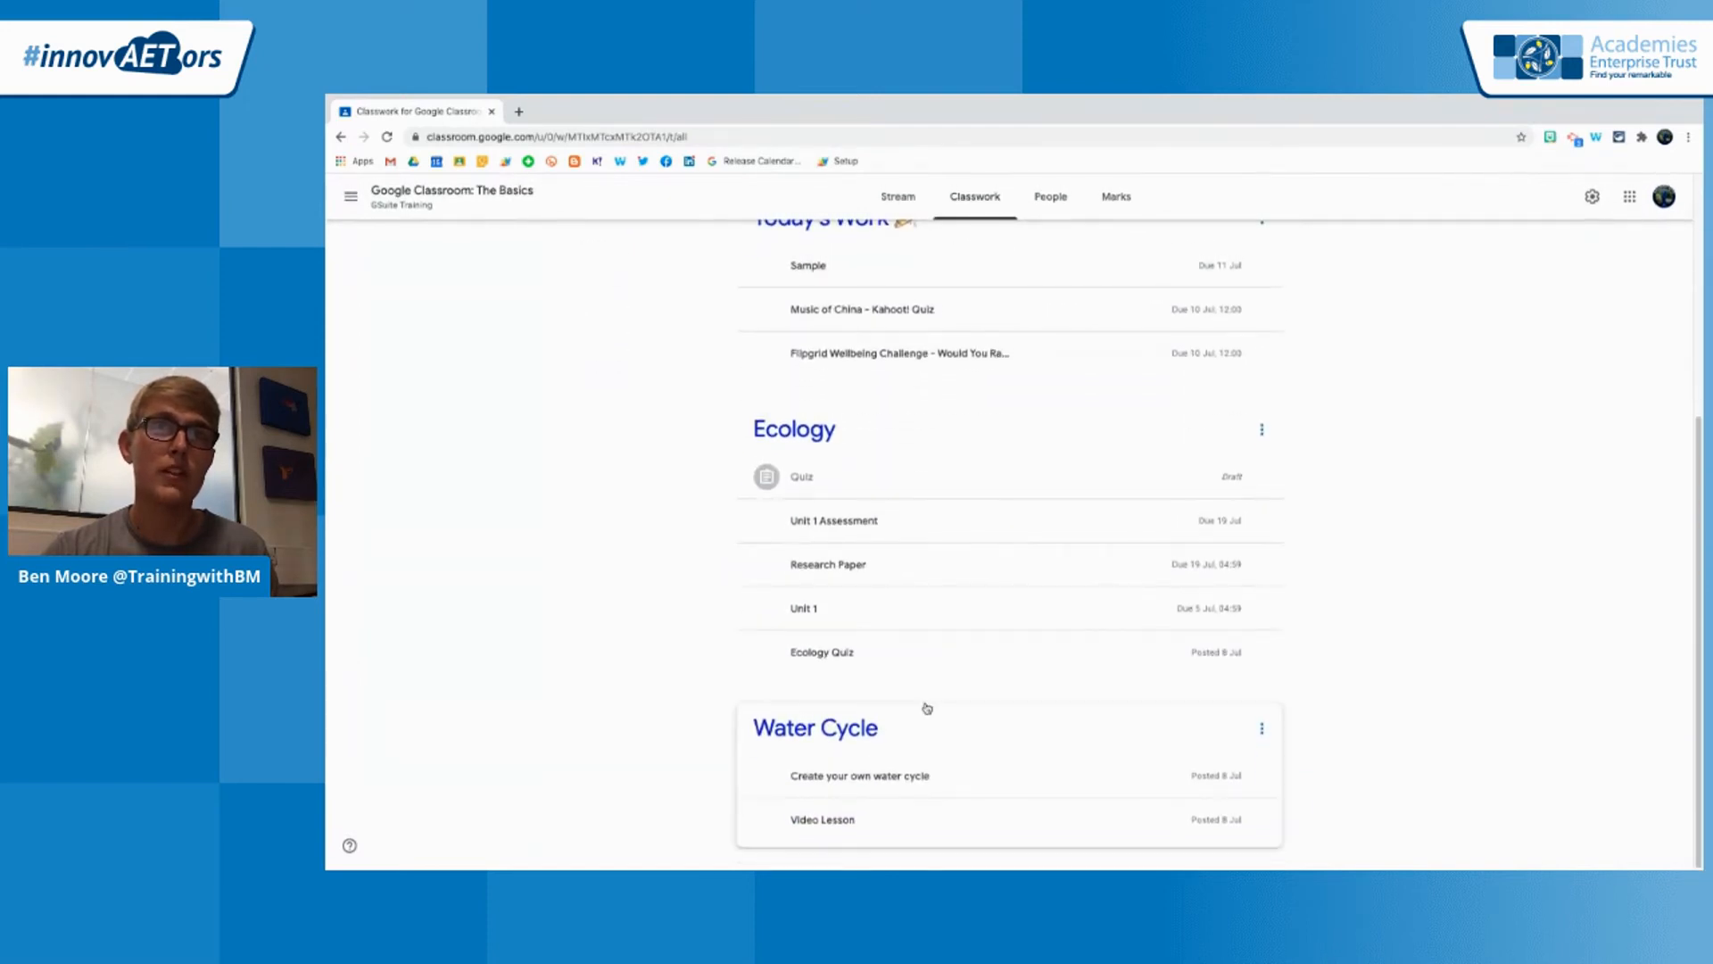
View the Music of China - Kahoot! Quiz assignment, checking its student work and its full instructions
{"action": "left_click", "coordinate": [893, 508]}
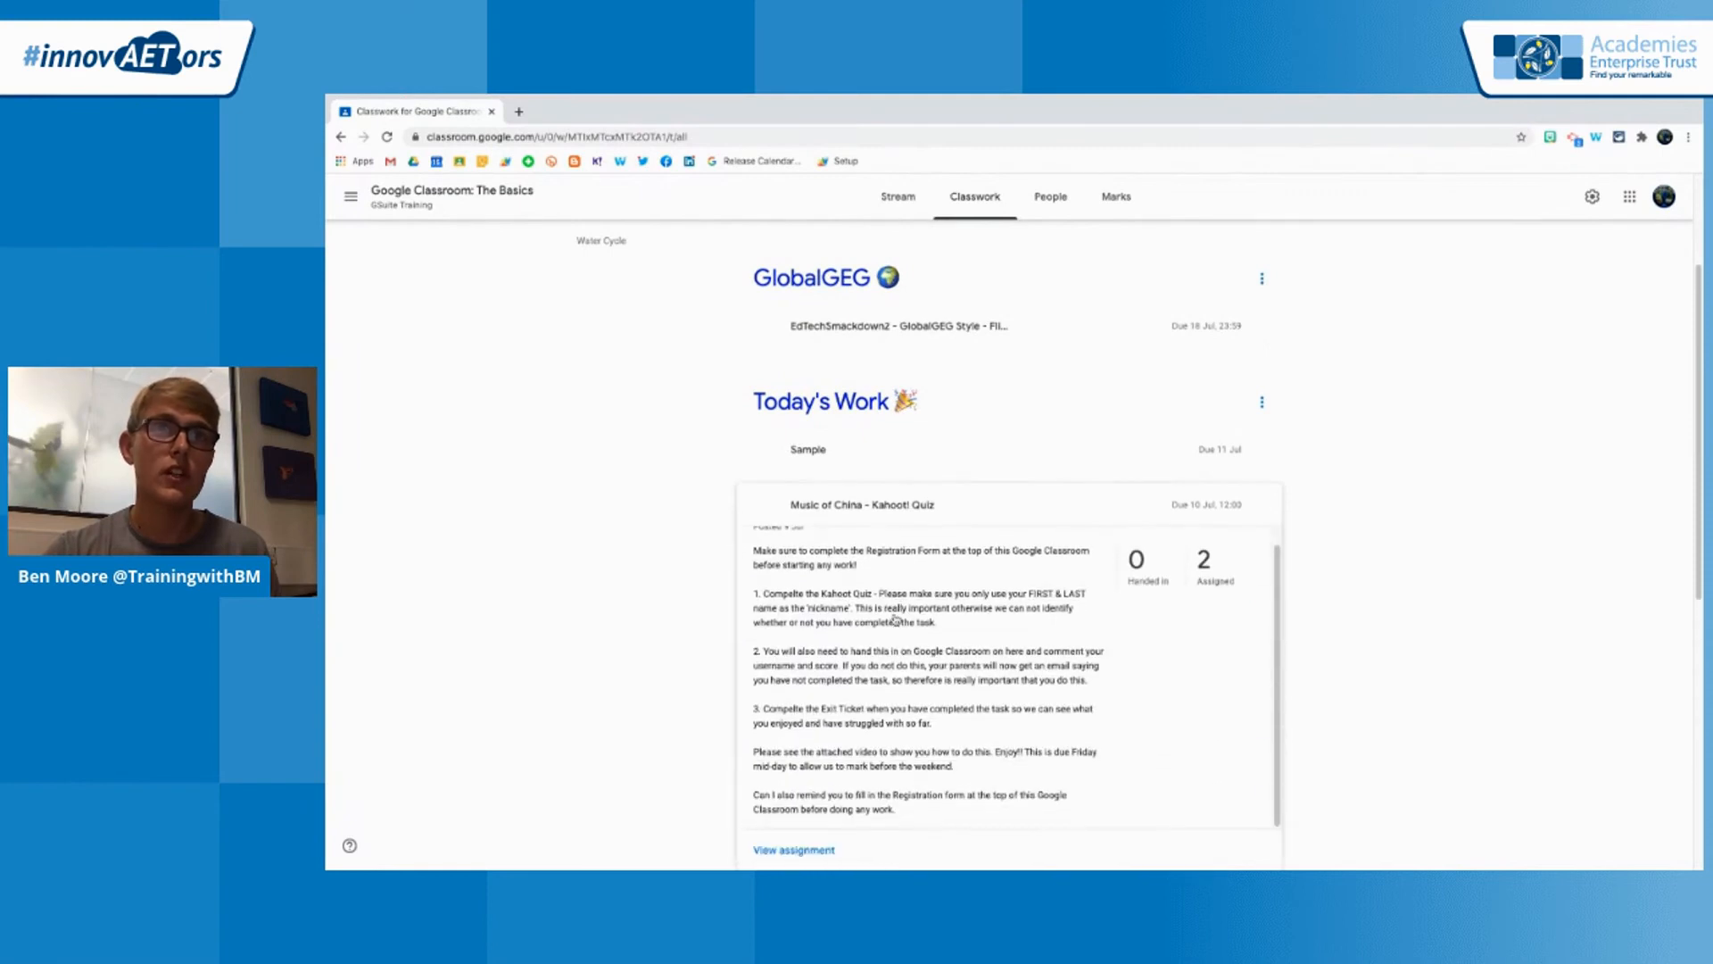
{"action": "left_click", "coordinate": [815, 849]}
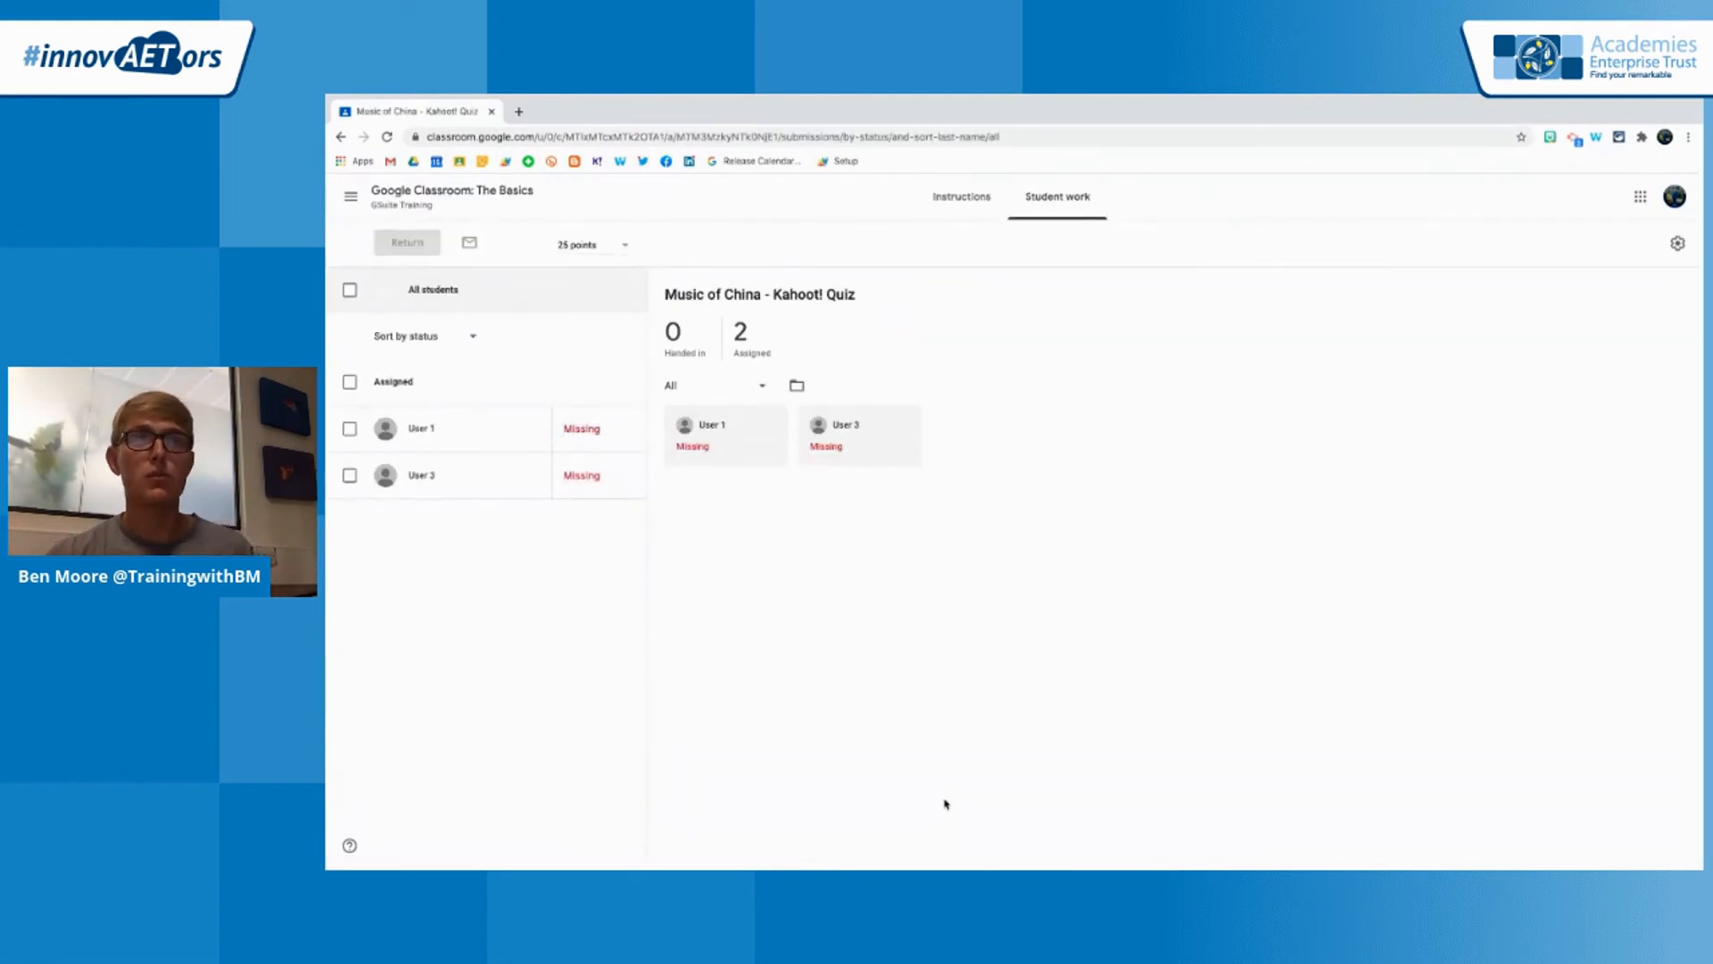
{"action": "left_click", "coordinate": [935, 199]}
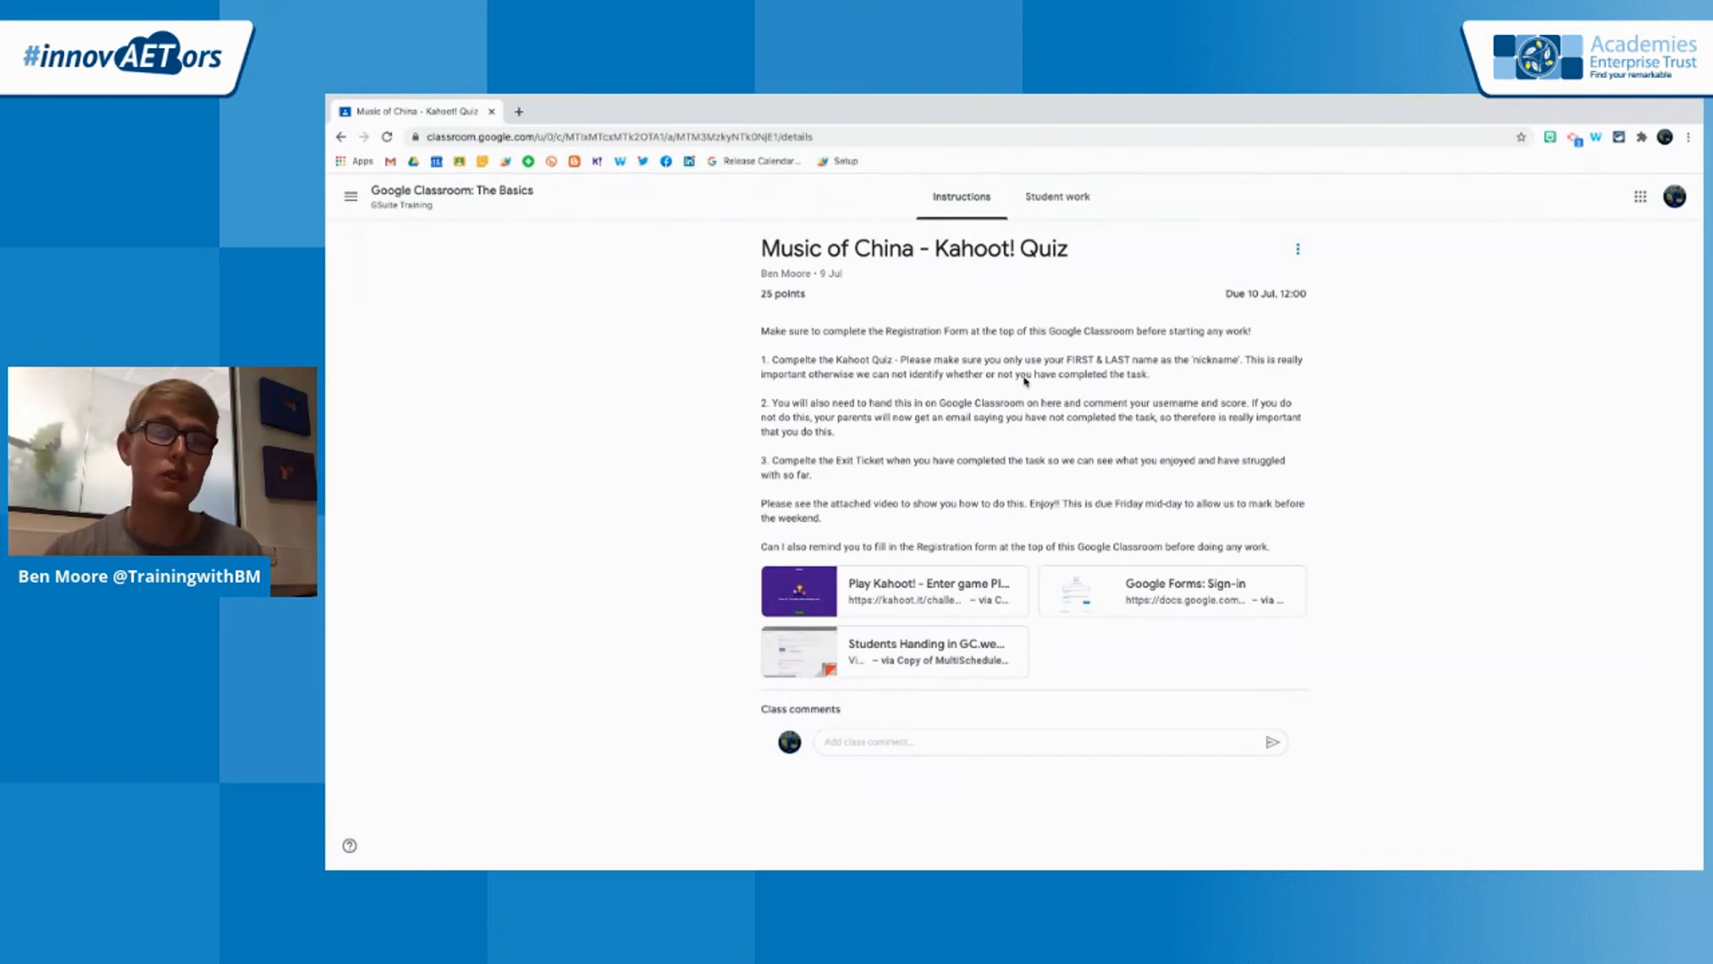
Return to the InnovAETors EdTech Demo class and switch to the GoogleClassroomEdTechDemo presentation in Google Slides
{"action": "left_click", "coordinate": [351, 196]}
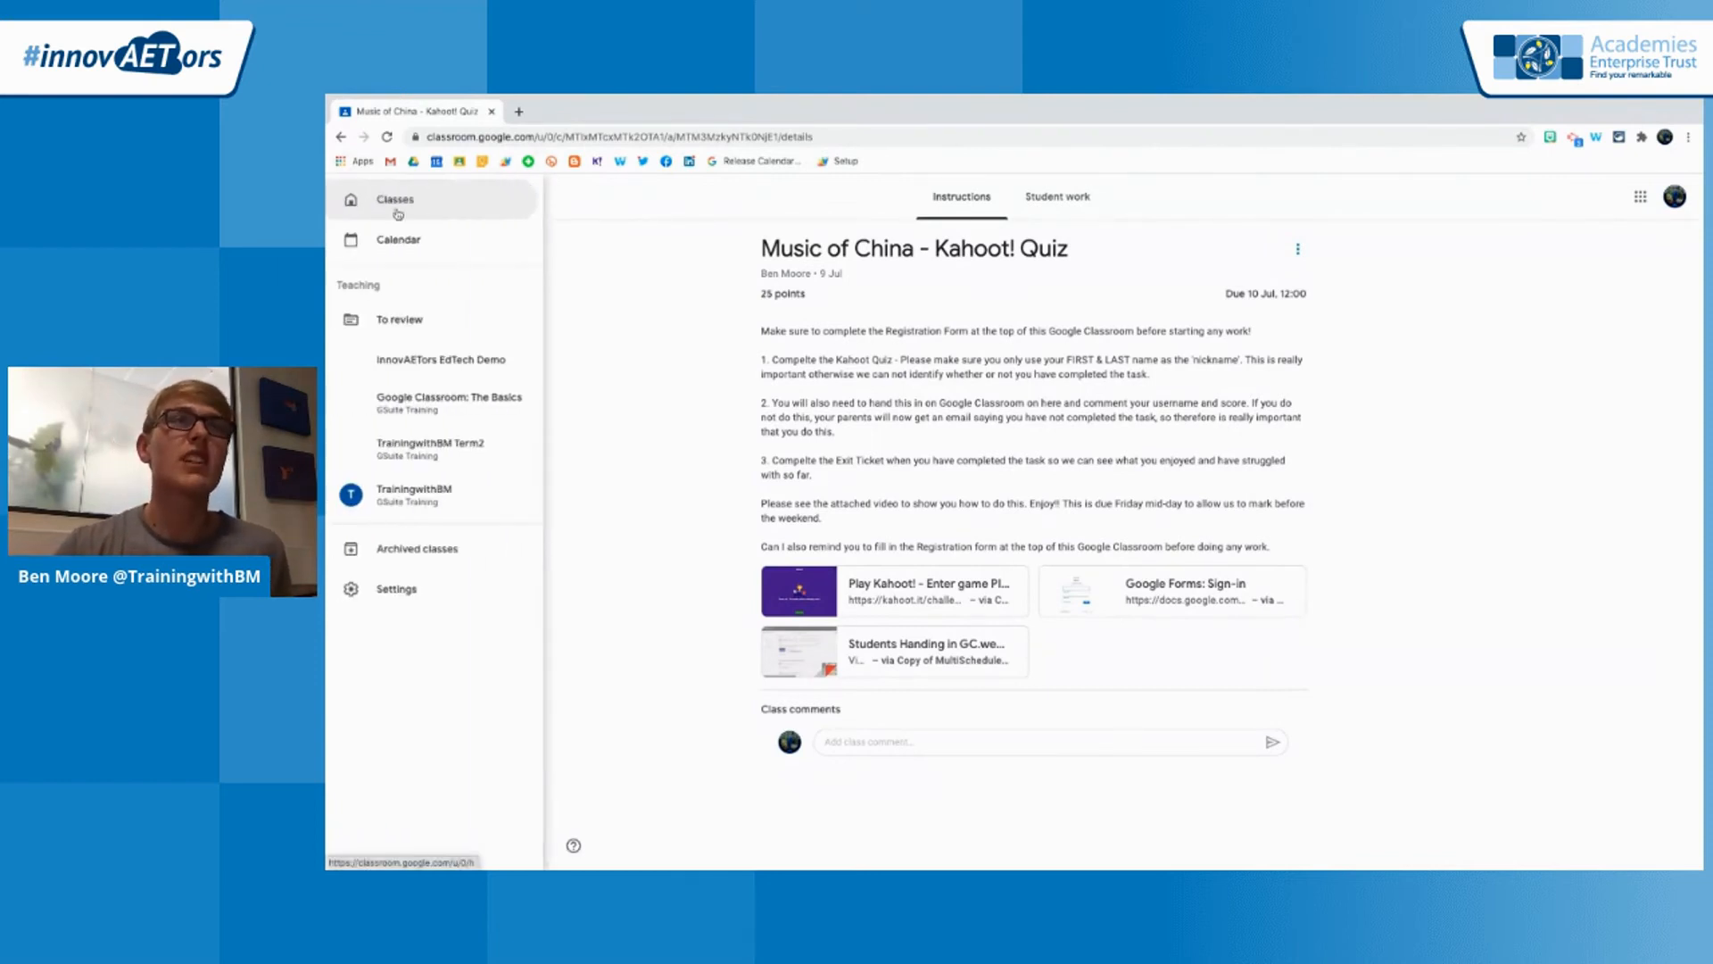
{"action": "left_click", "coordinate": [441, 359]}
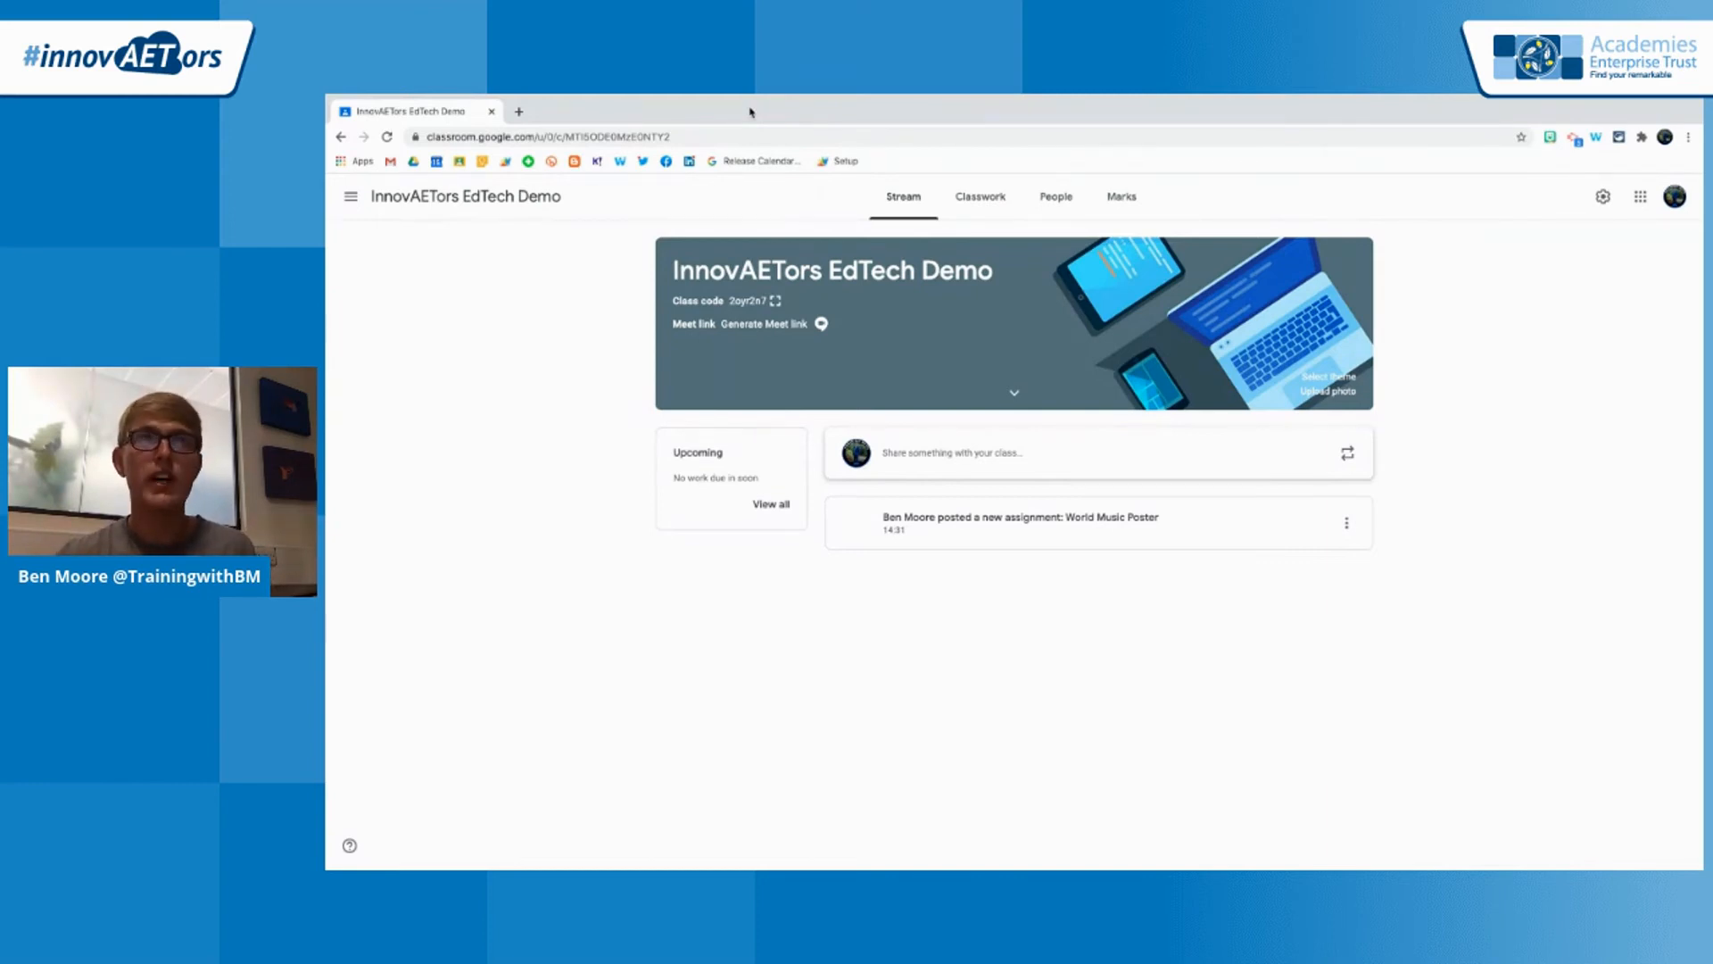
{"action": "left_click", "coordinate": [718, 101]}
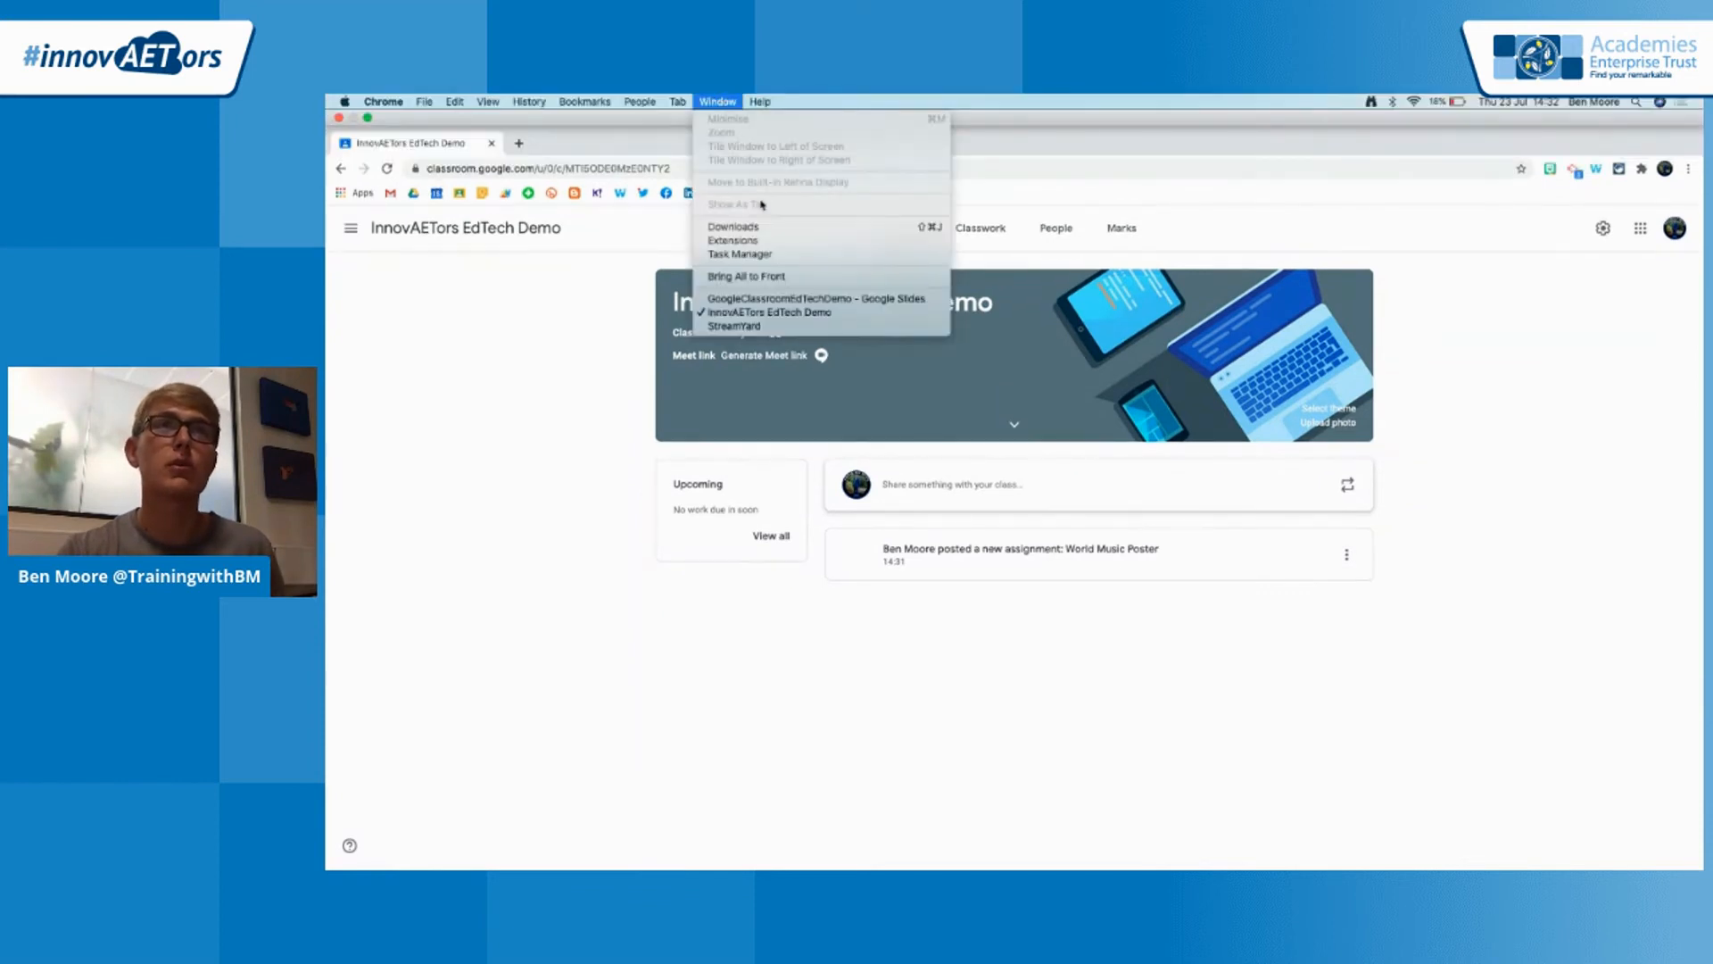
{"action": "left_click", "coordinate": [756, 300]}
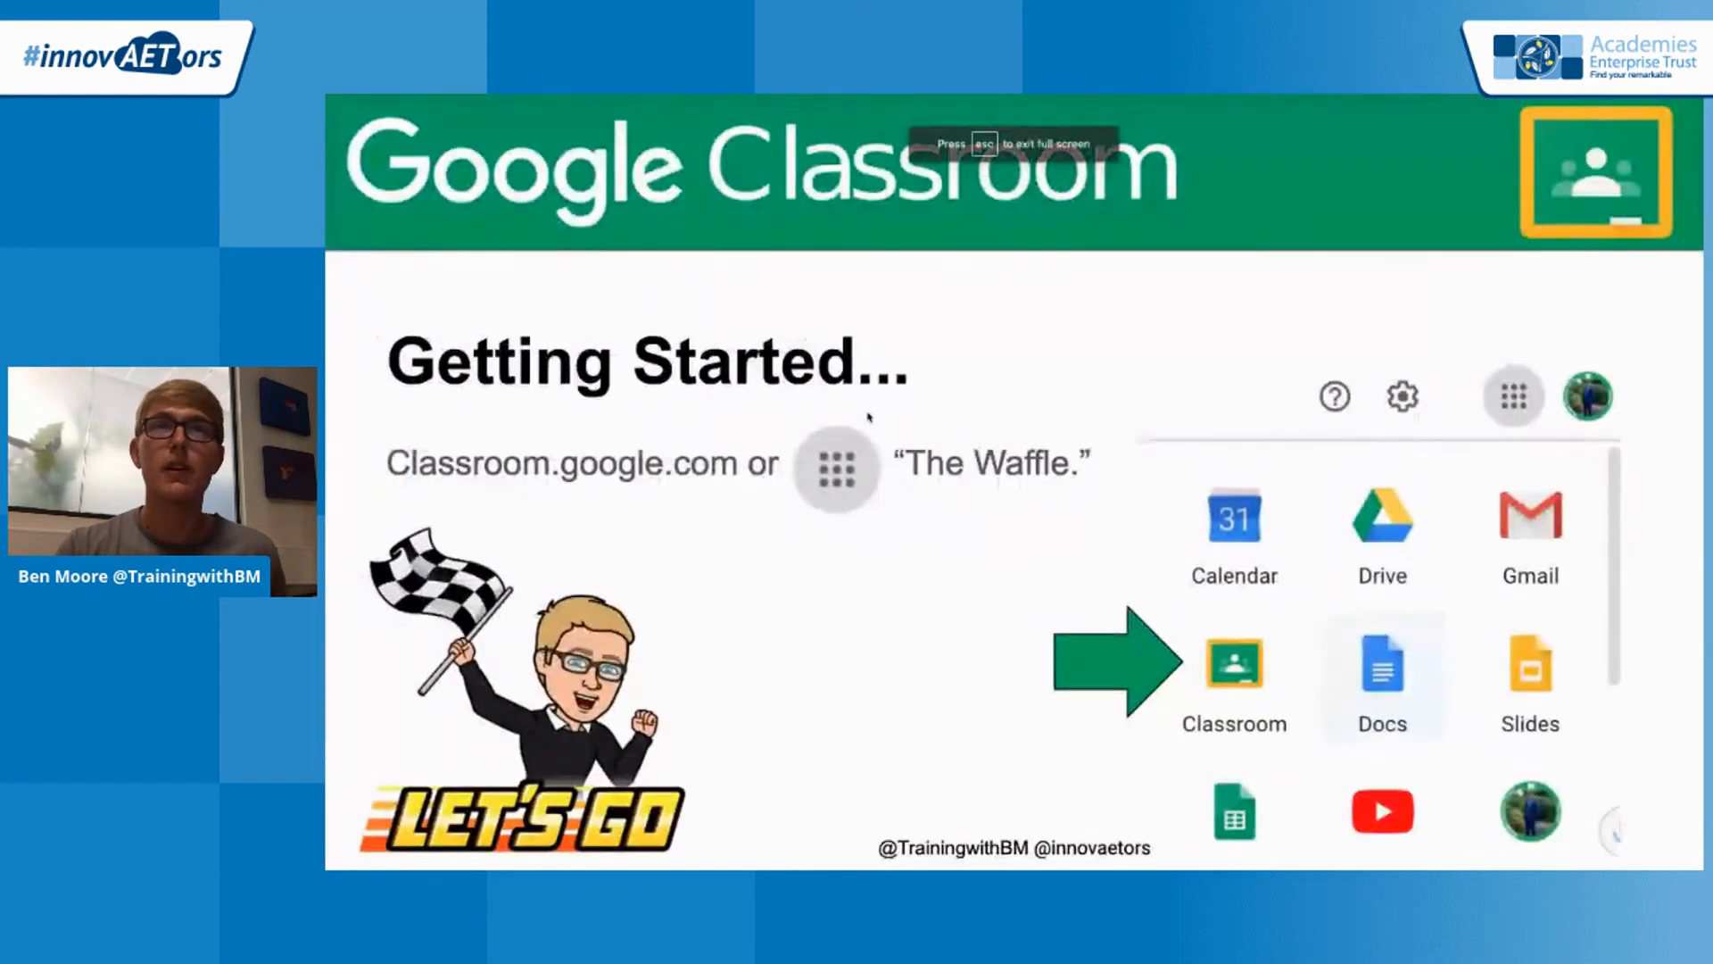
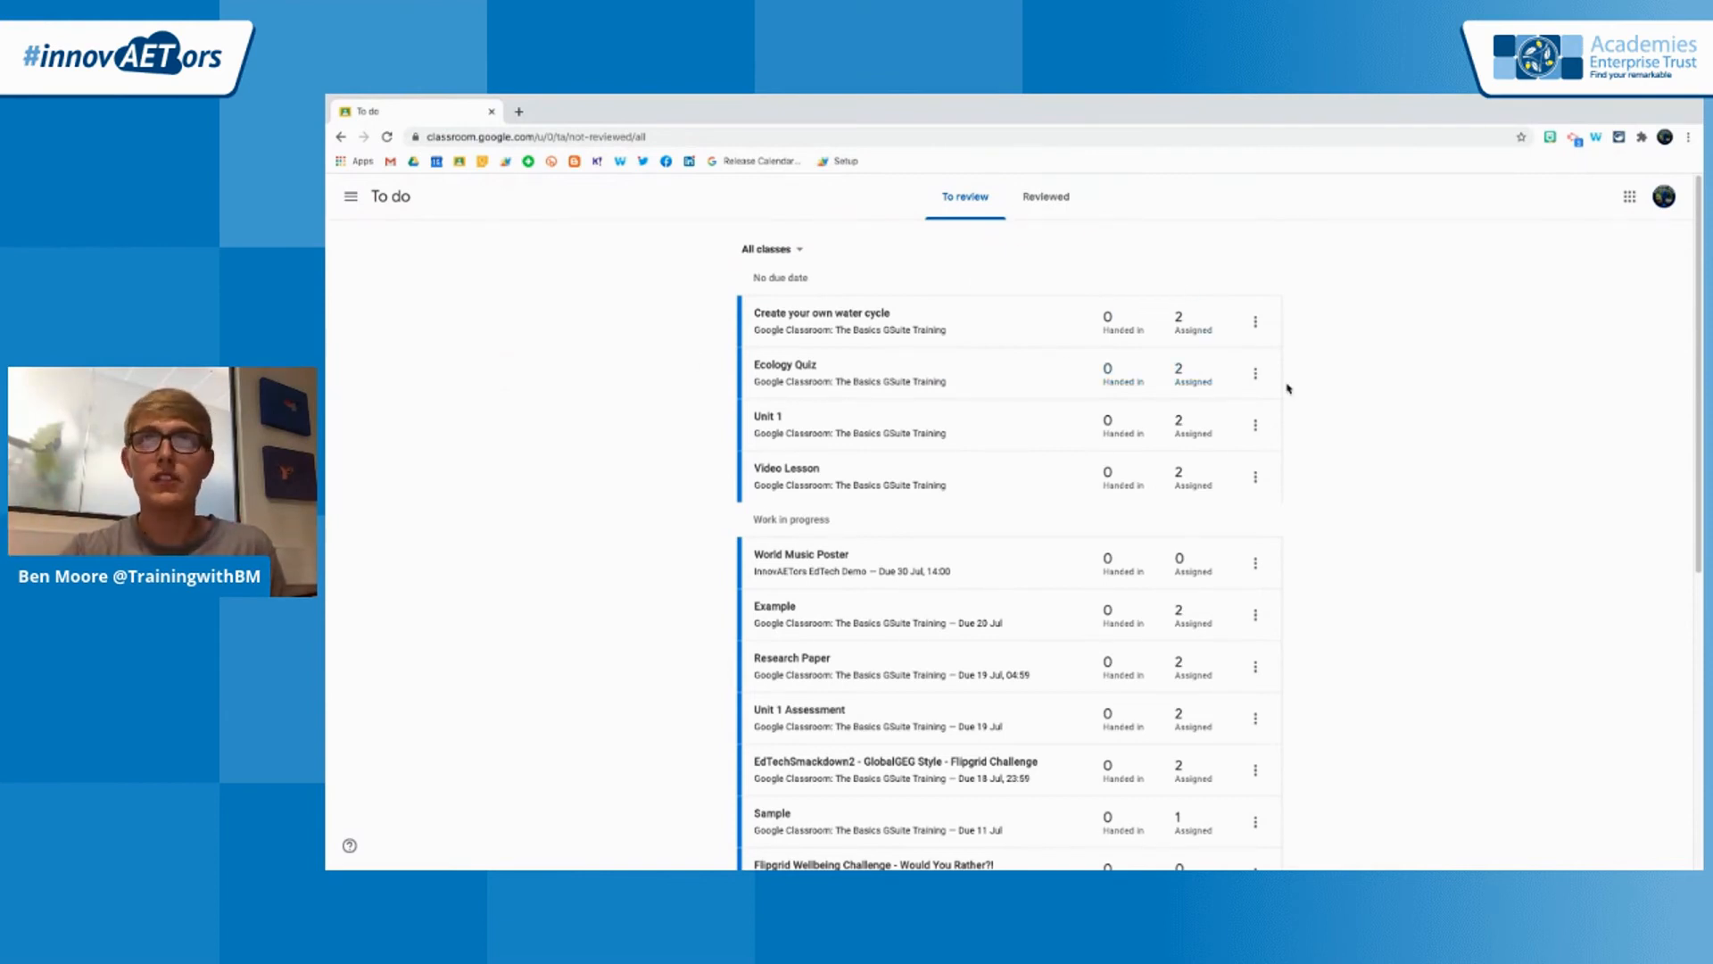
Look through the work awaiting review across all classes in the to-do list
{"action": "scroll", "coordinate": [1342, 446], "scroll_direction": "down", "scroll_amount": 4}
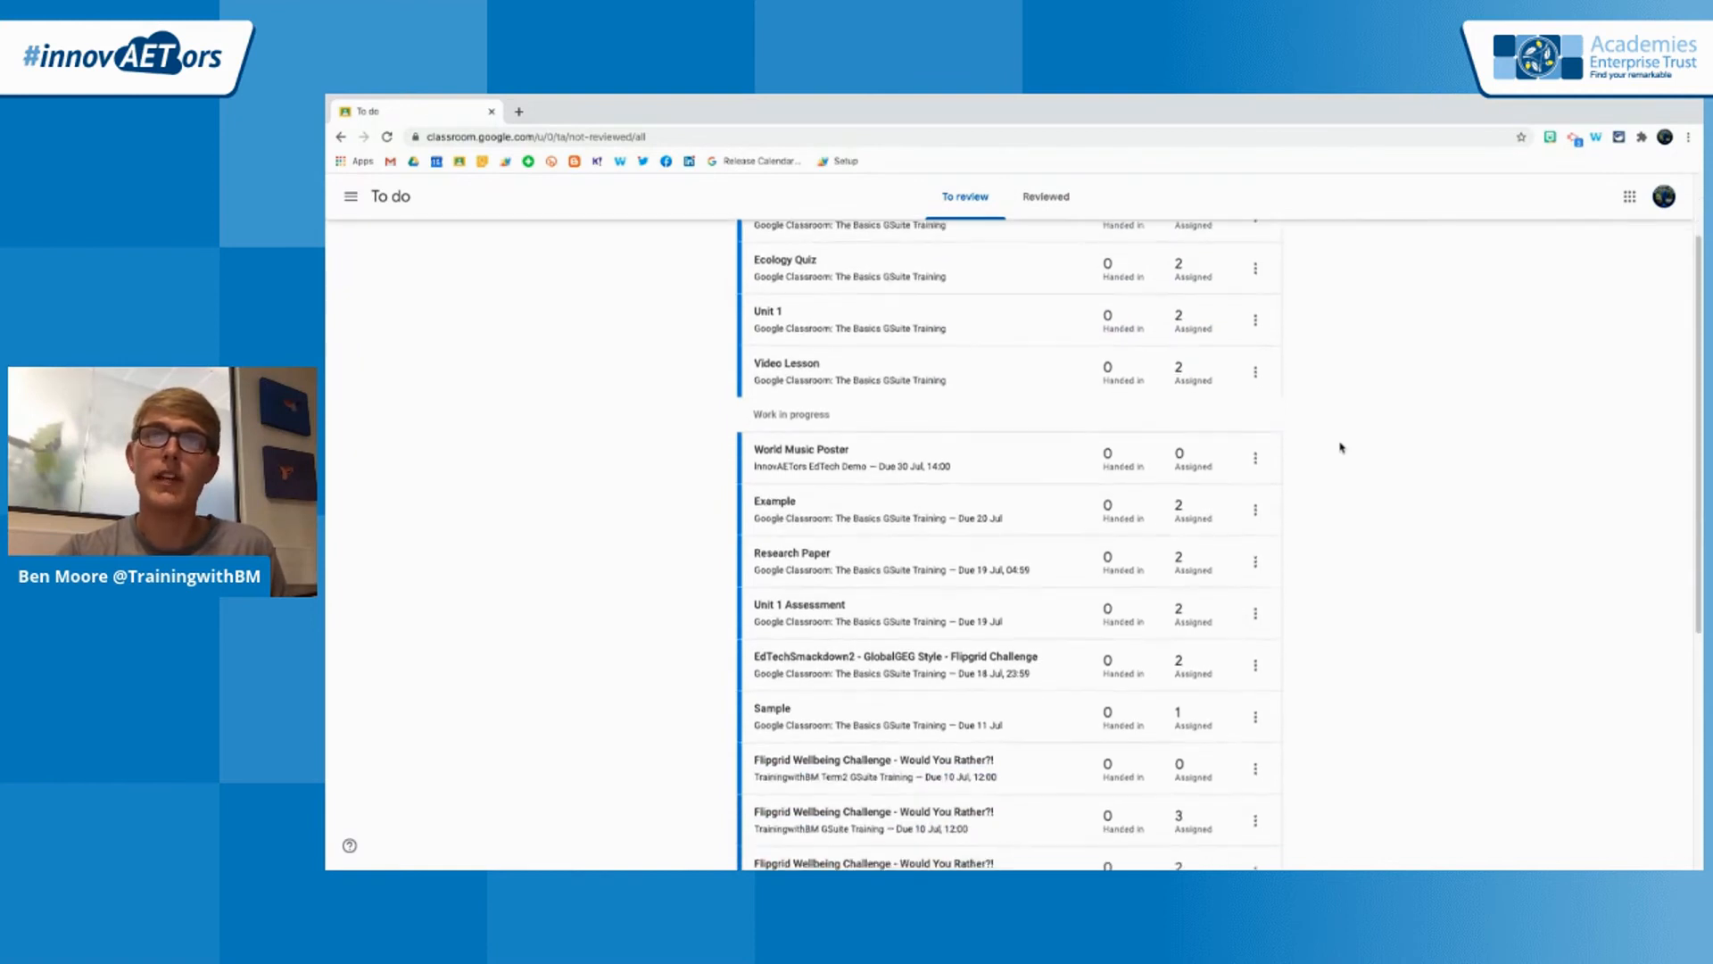
{"action": "scroll", "coordinate": [1341, 446], "scroll_direction": "down", "scroll_amount": 2}
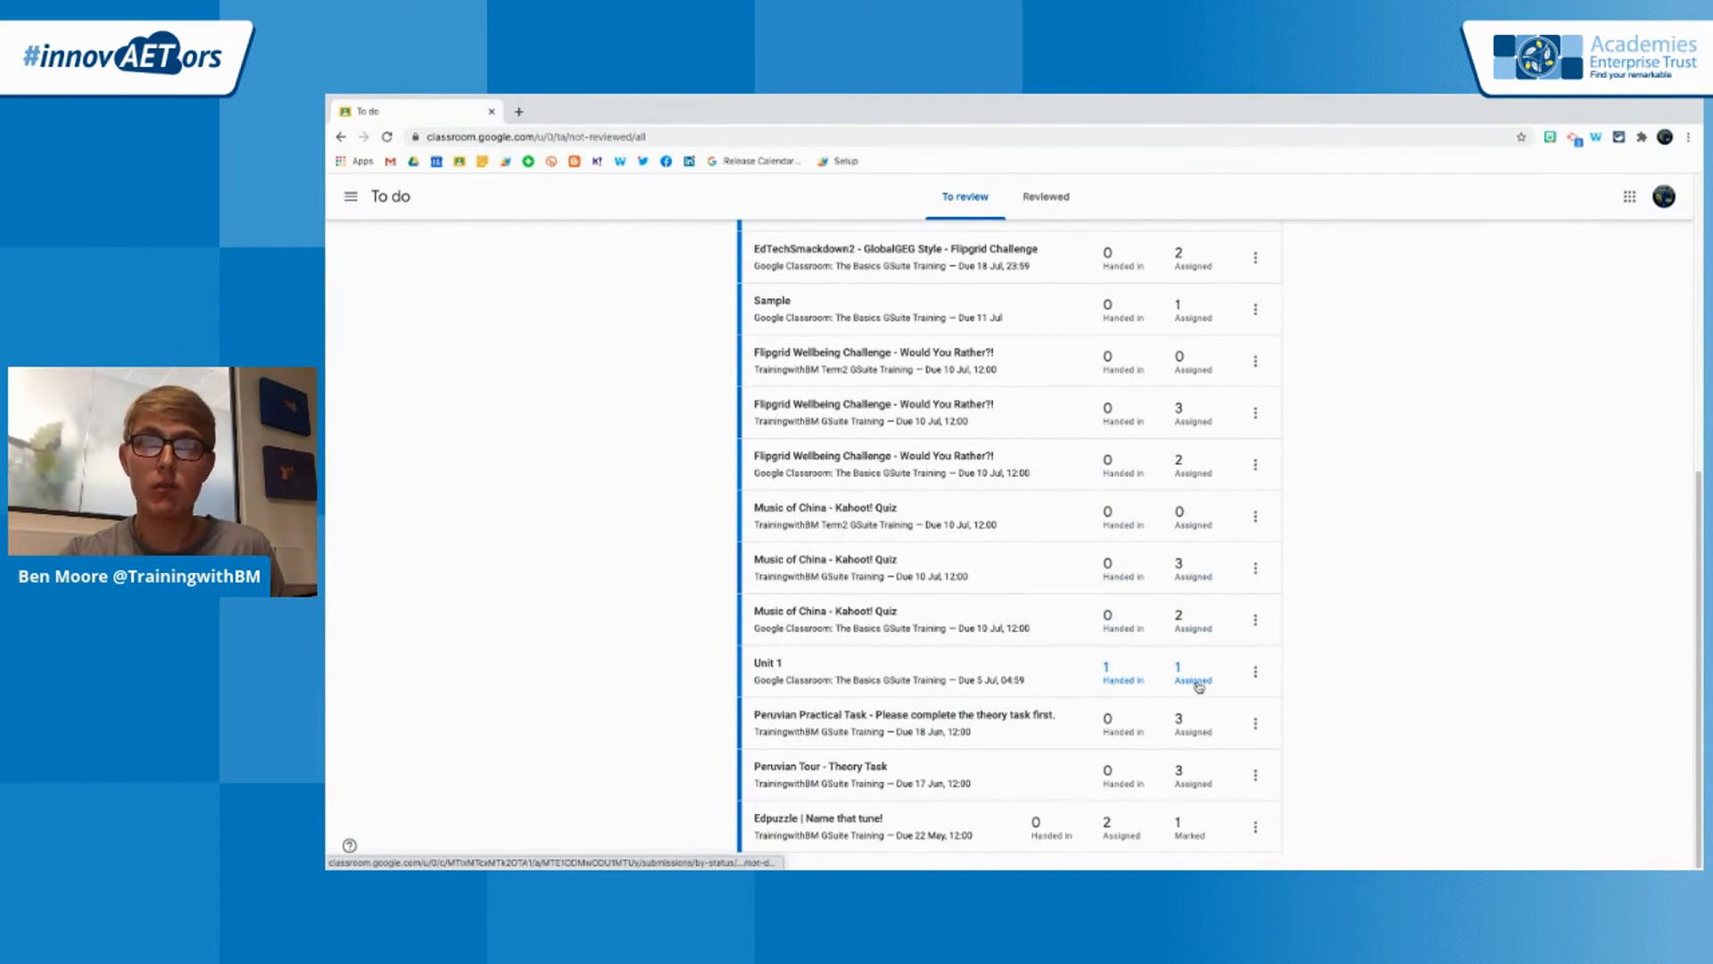
{"action": "scroll", "coordinate": [1198, 685], "scroll_direction": "up", "scroll_amount": 4}
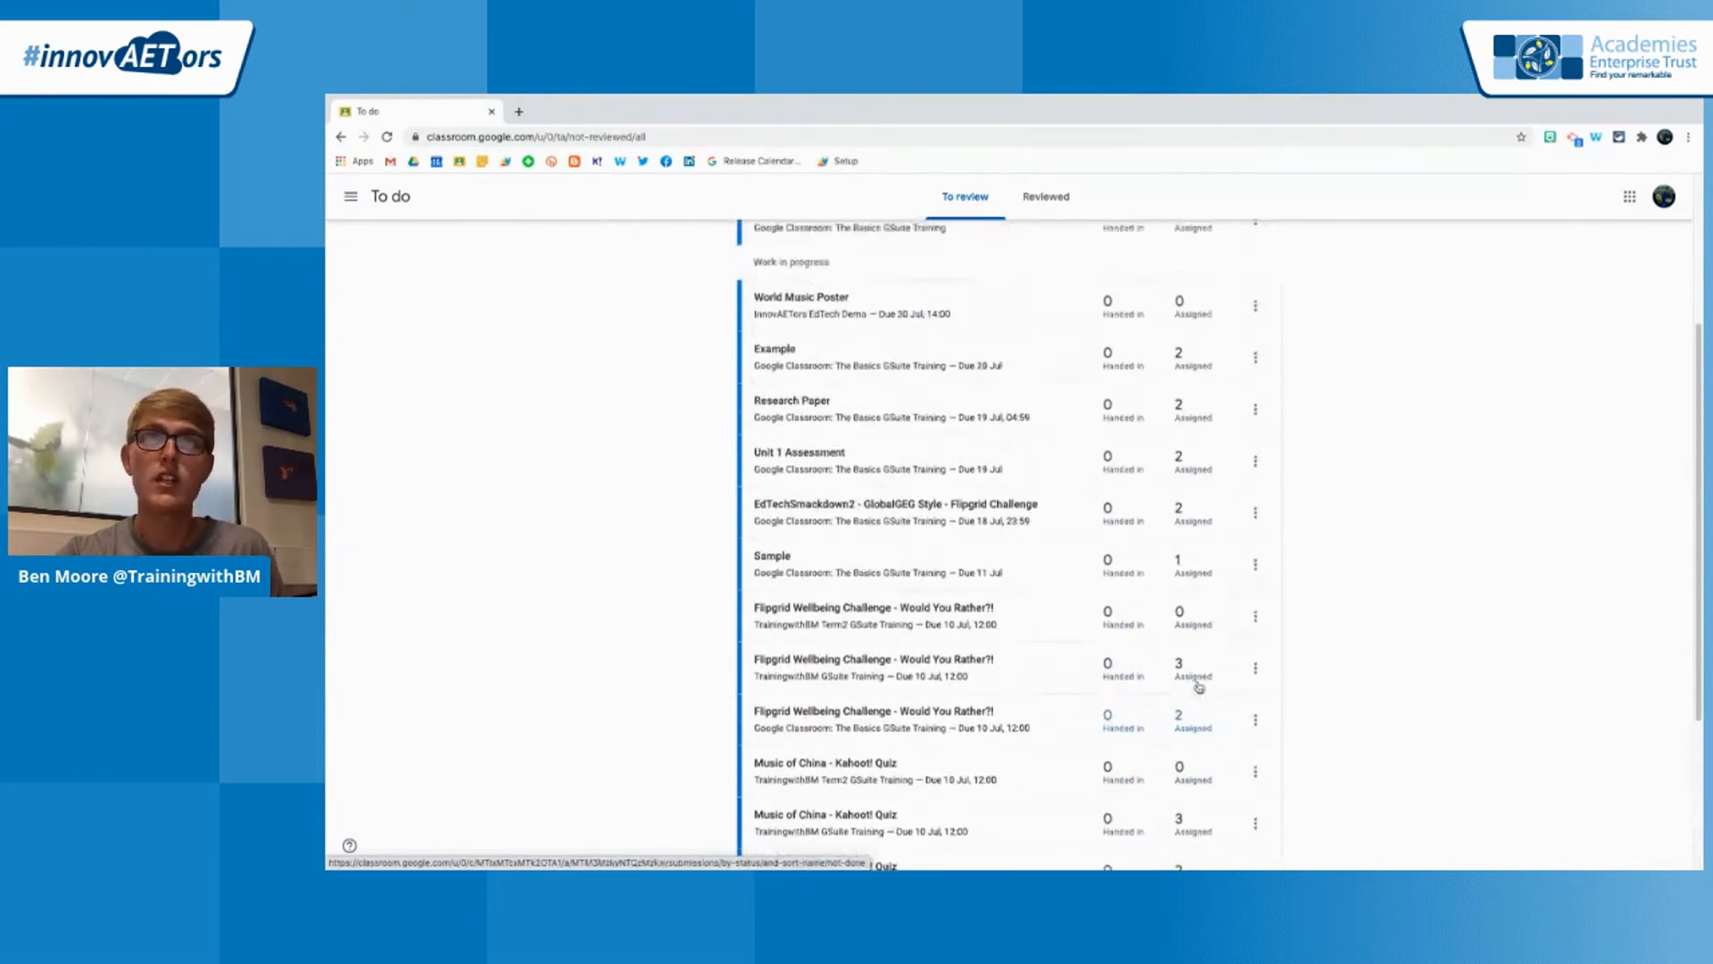
{"action": "scroll", "coordinate": [1200, 700], "scroll_direction": "up", "scroll_amount": 2}
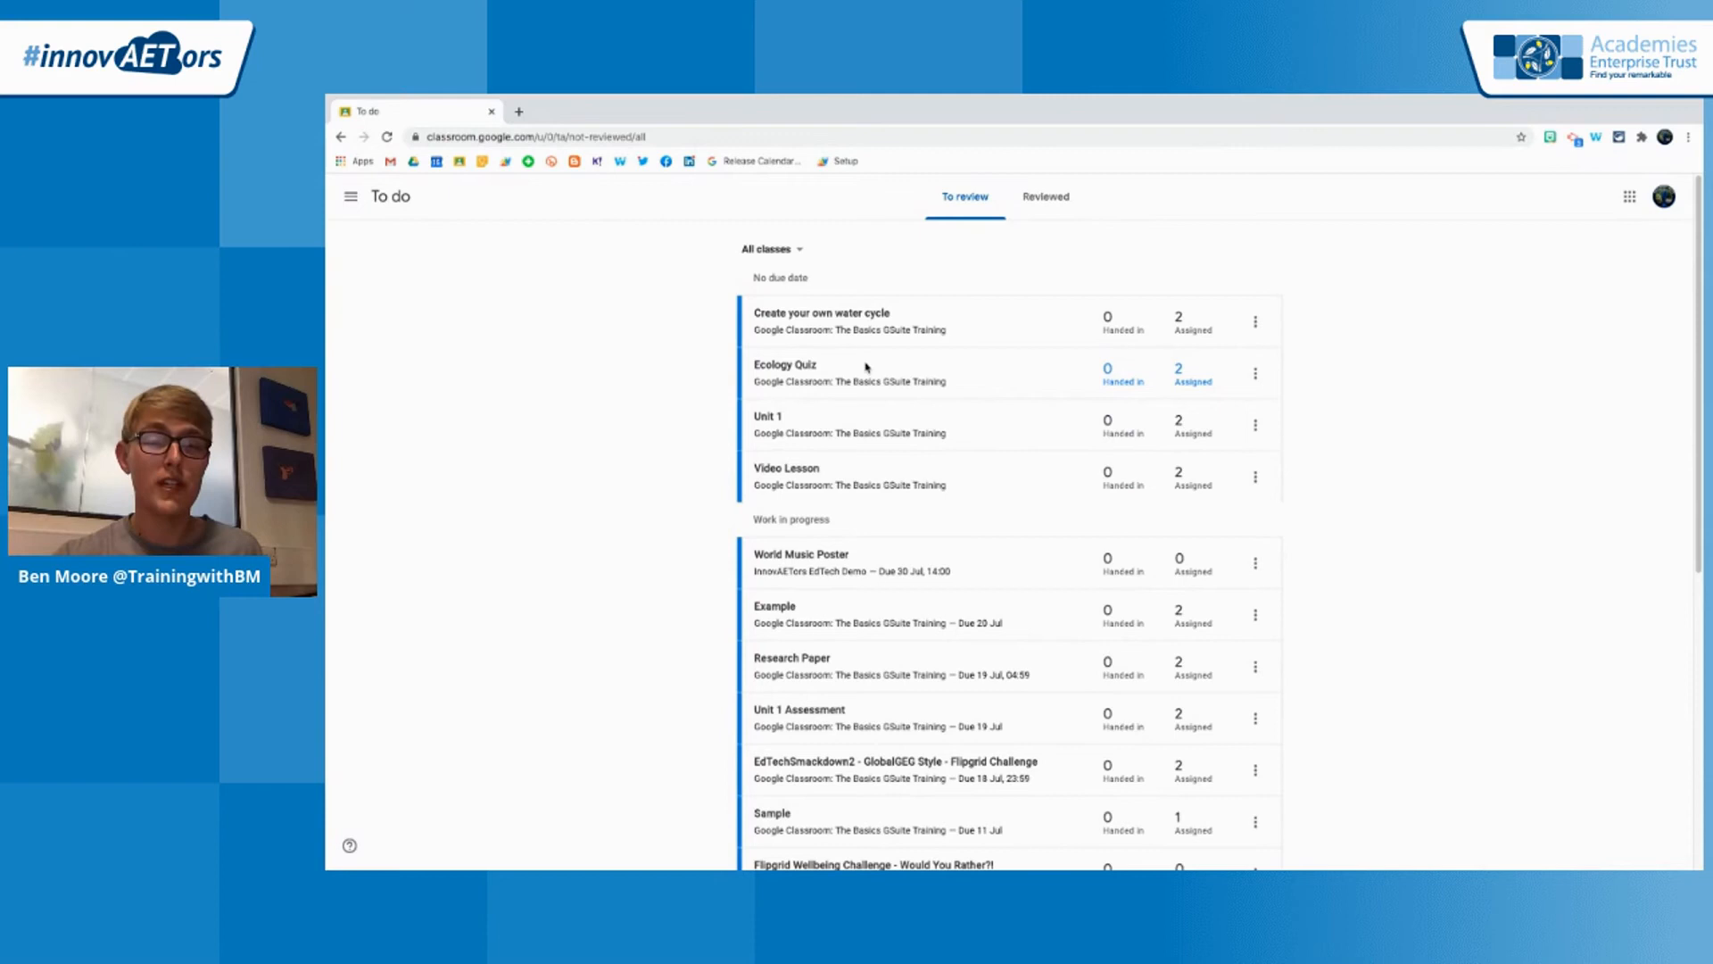
Filter the to-review list to the Google Classroom: The Basics class and mark Create your own water cycle as reviewed
{"action": "left_click", "coordinate": [798, 254]}
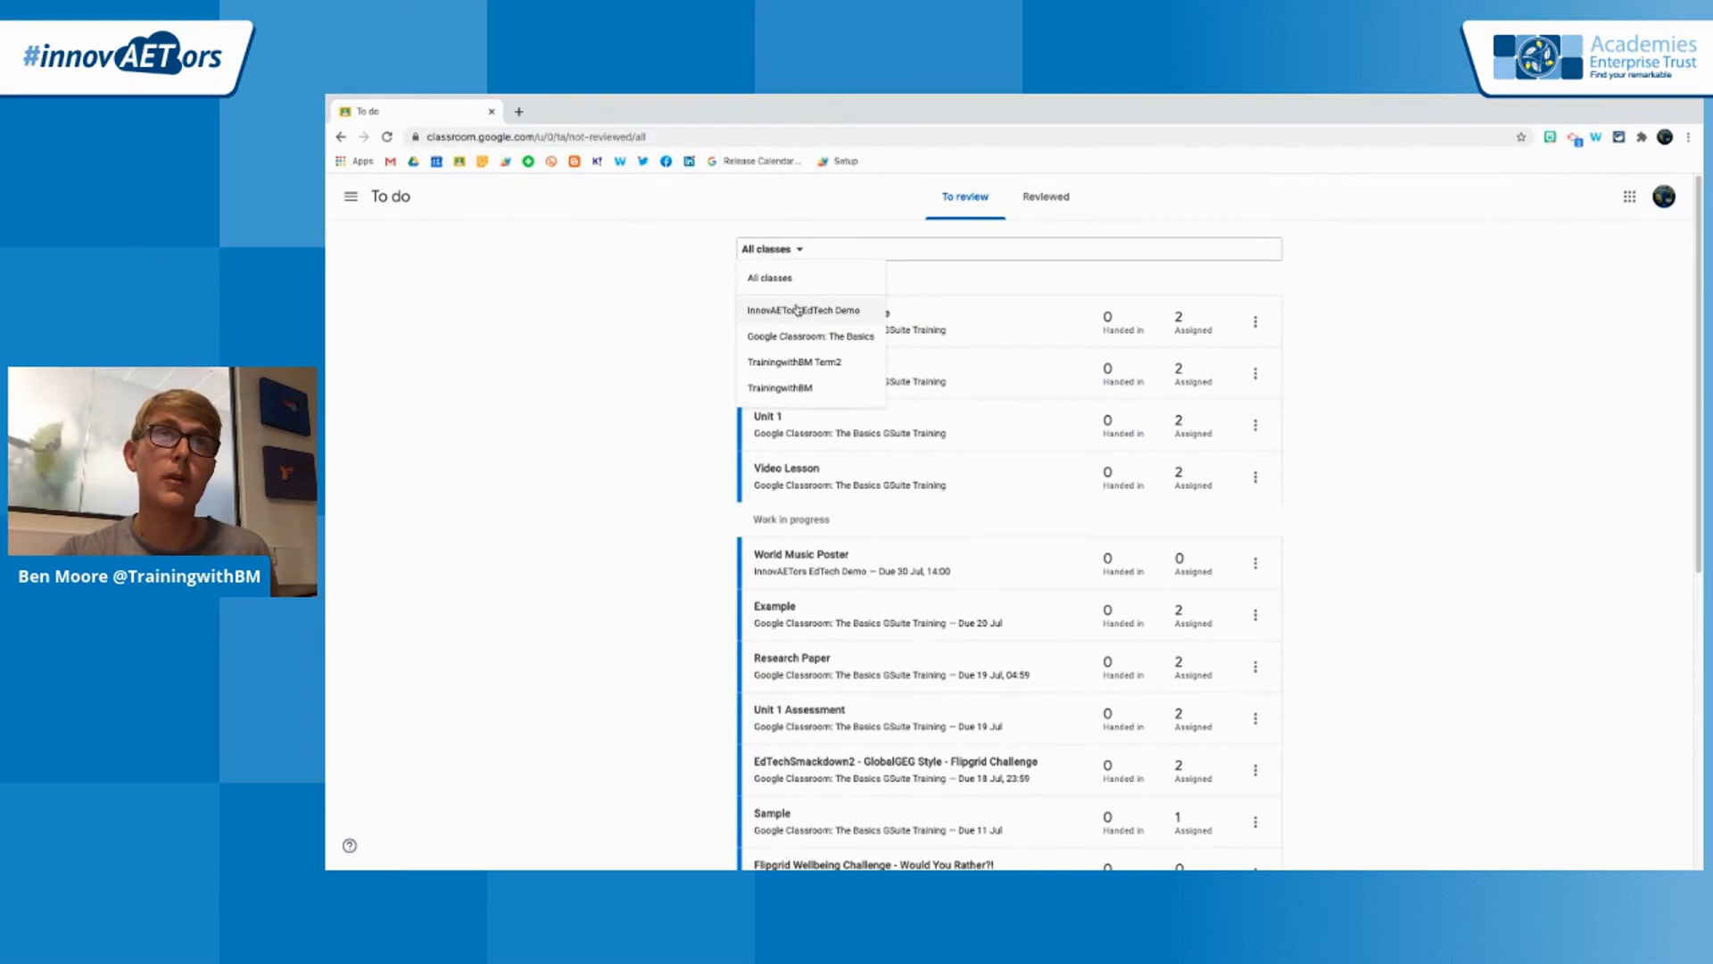
{"action": "left_click", "coordinate": [806, 341]}
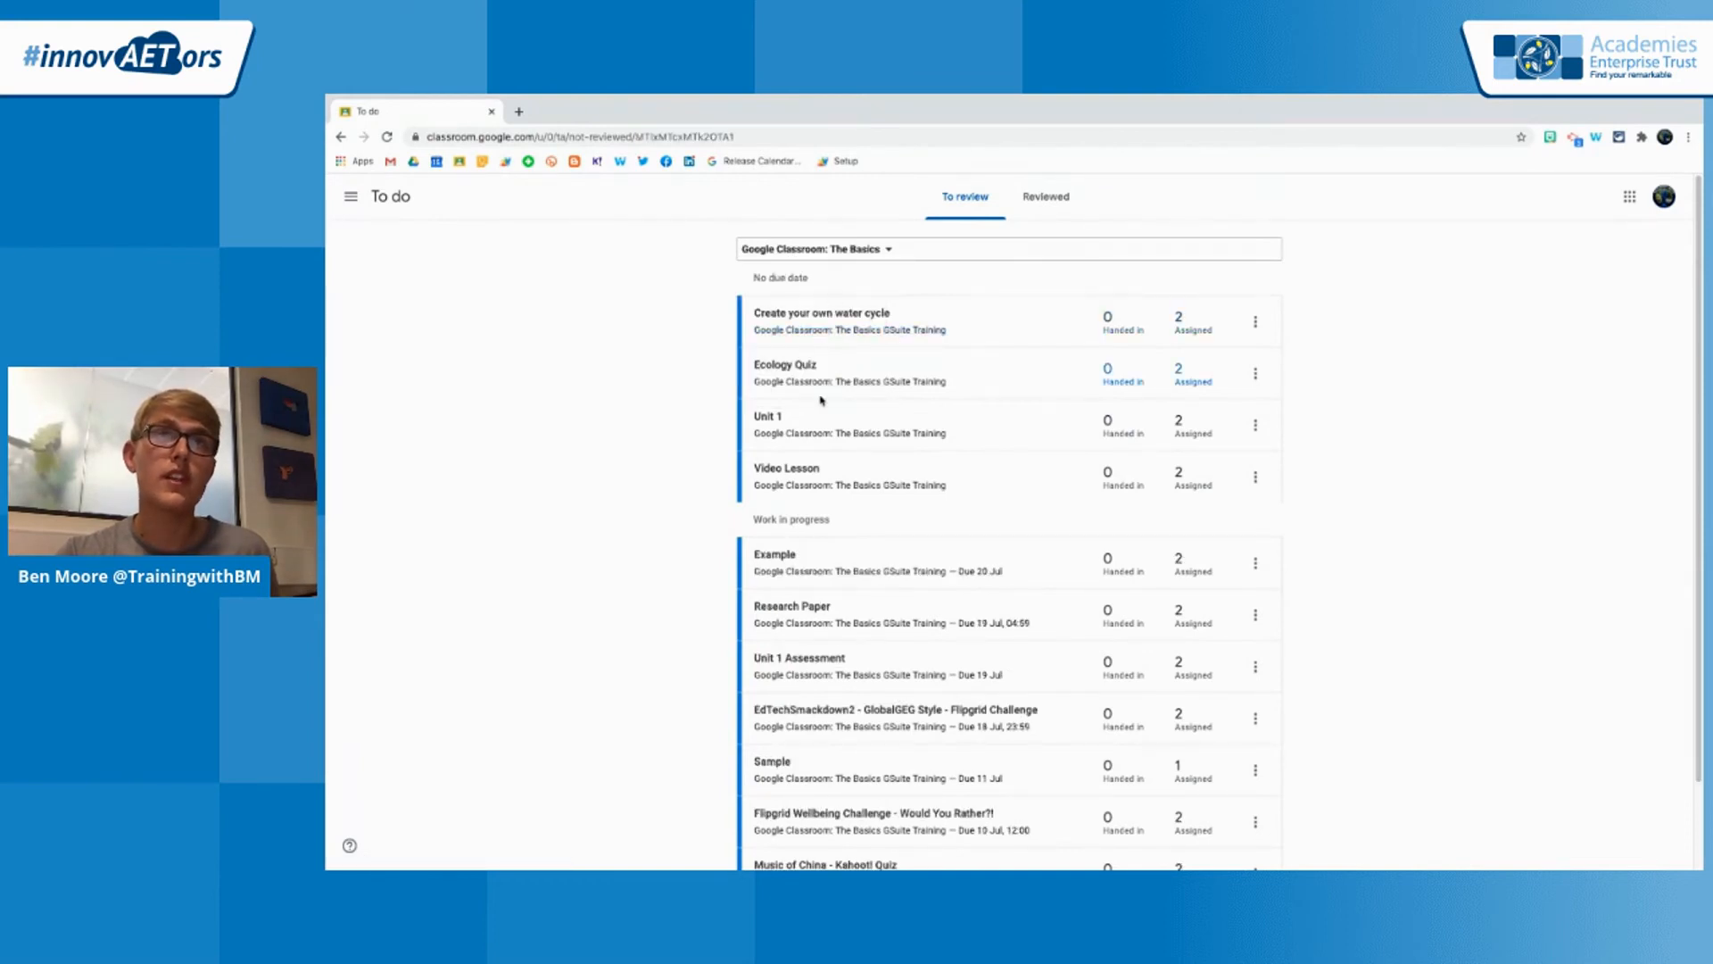
{"action": "scroll", "coordinate": [822, 401], "scroll_direction": "down", "scroll_amount": 1}
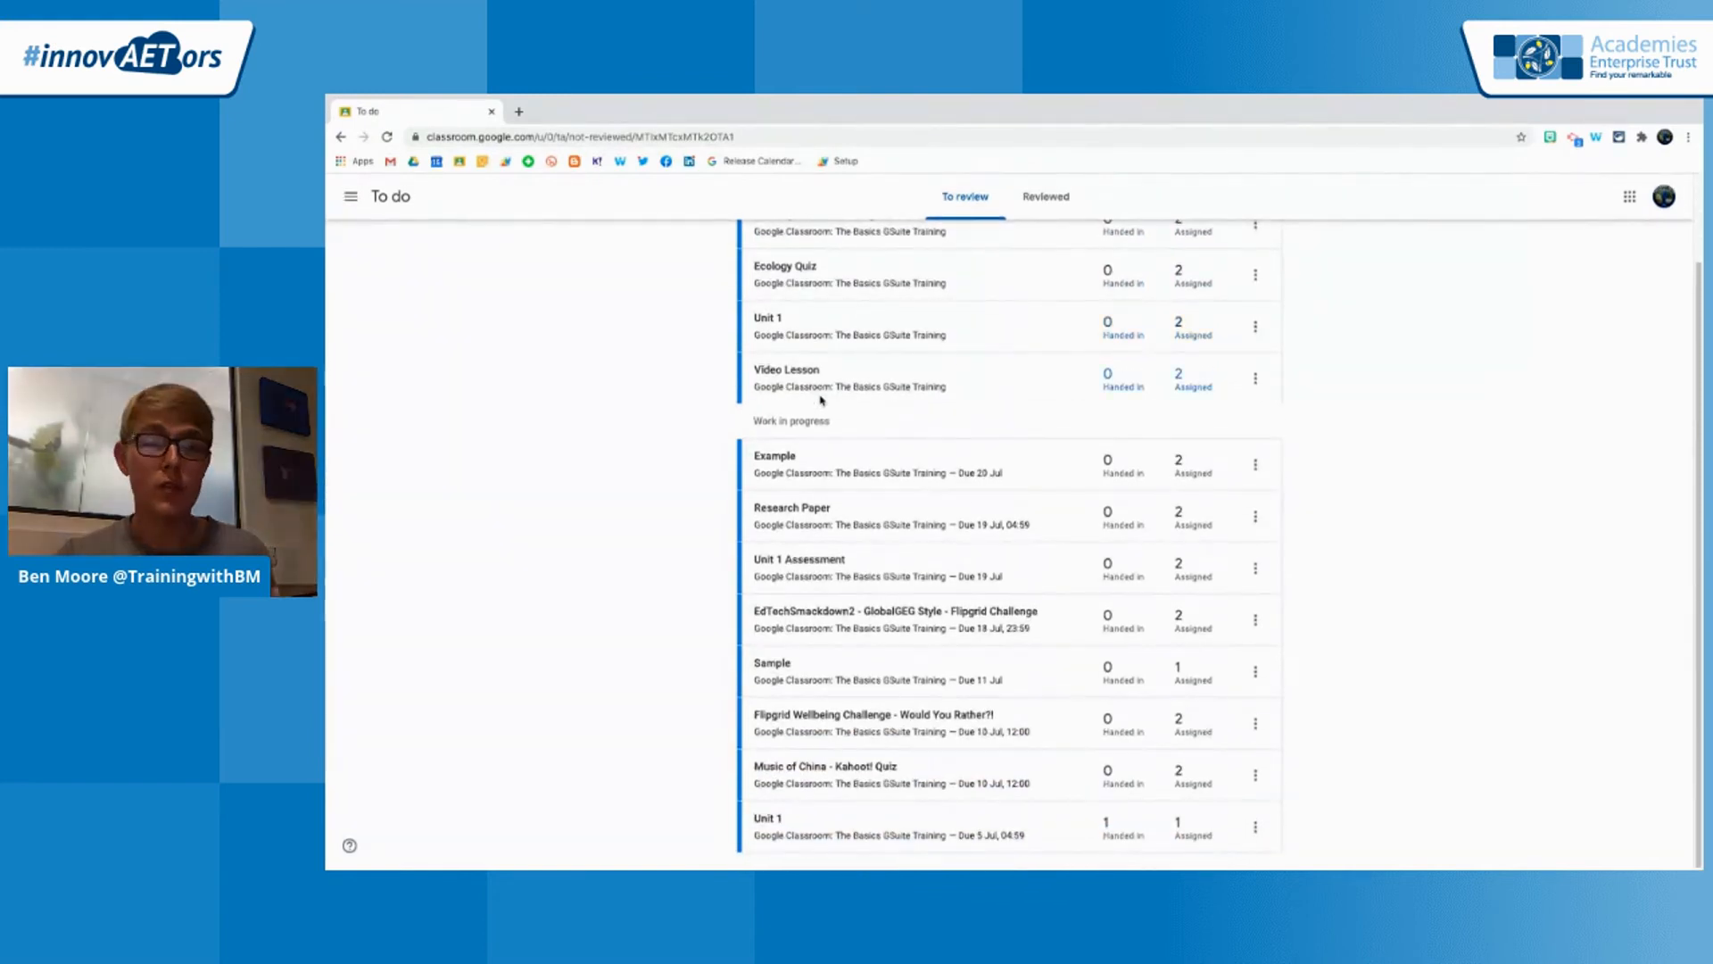
{"action": "scroll", "coordinate": [822, 400], "scroll_direction": "up", "scroll_amount": 1}
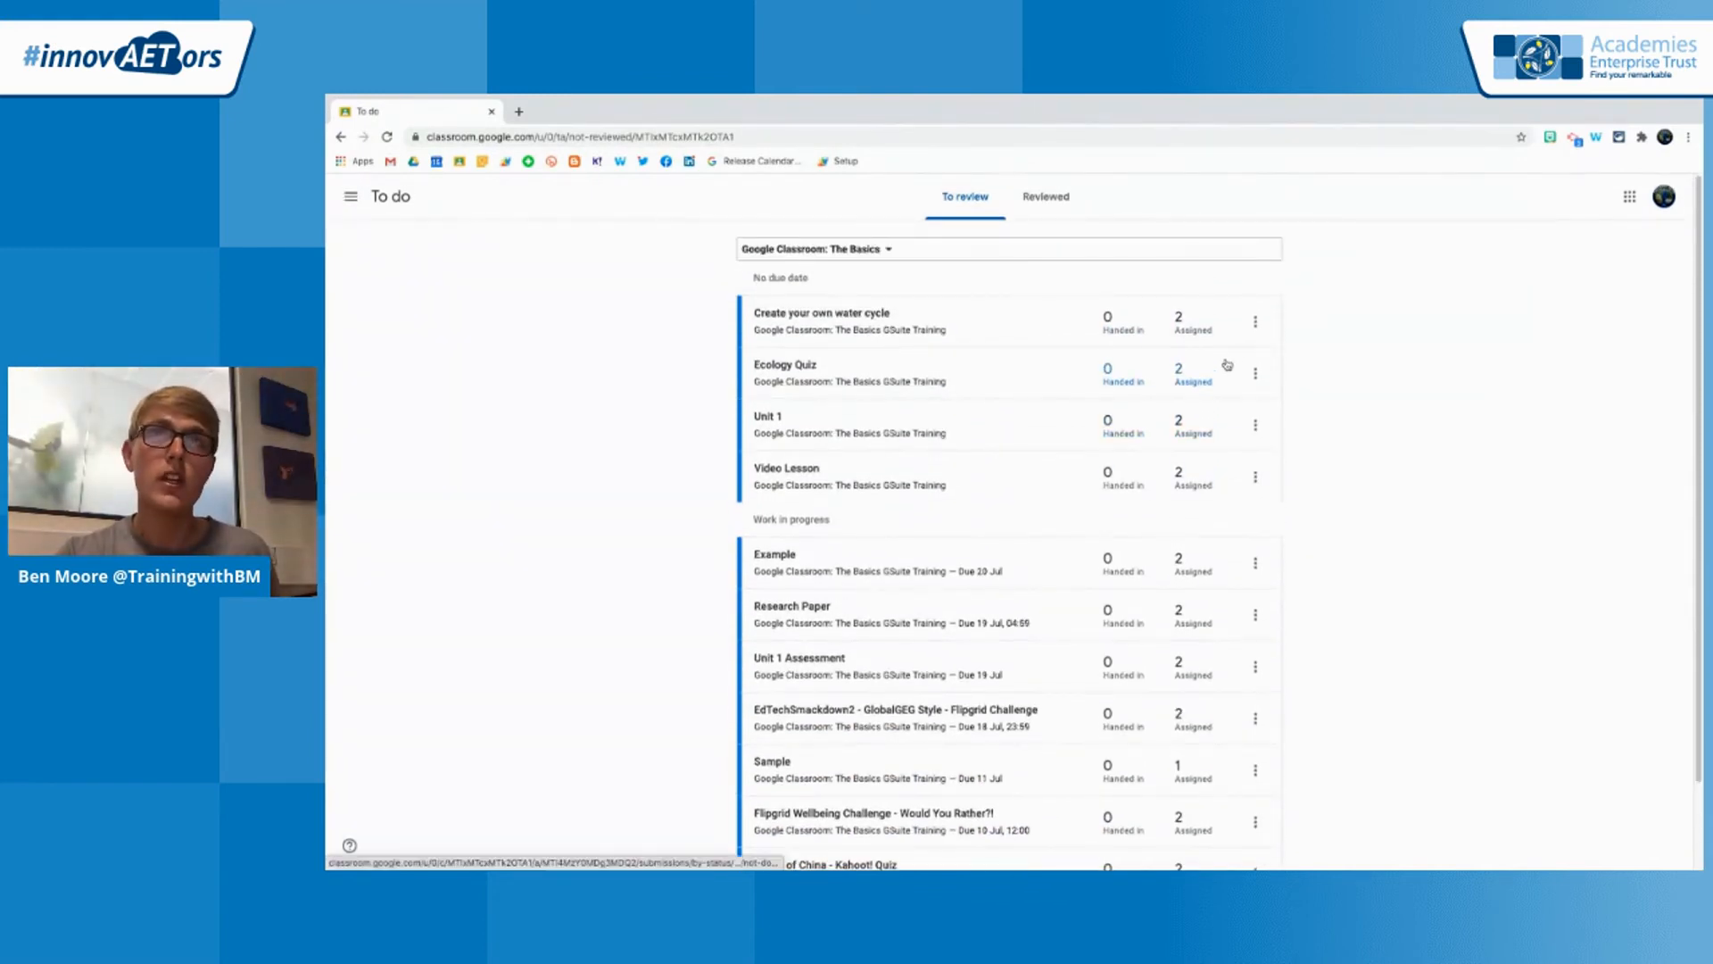
{"action": "left_click", "coordinate": [1256, 324]}
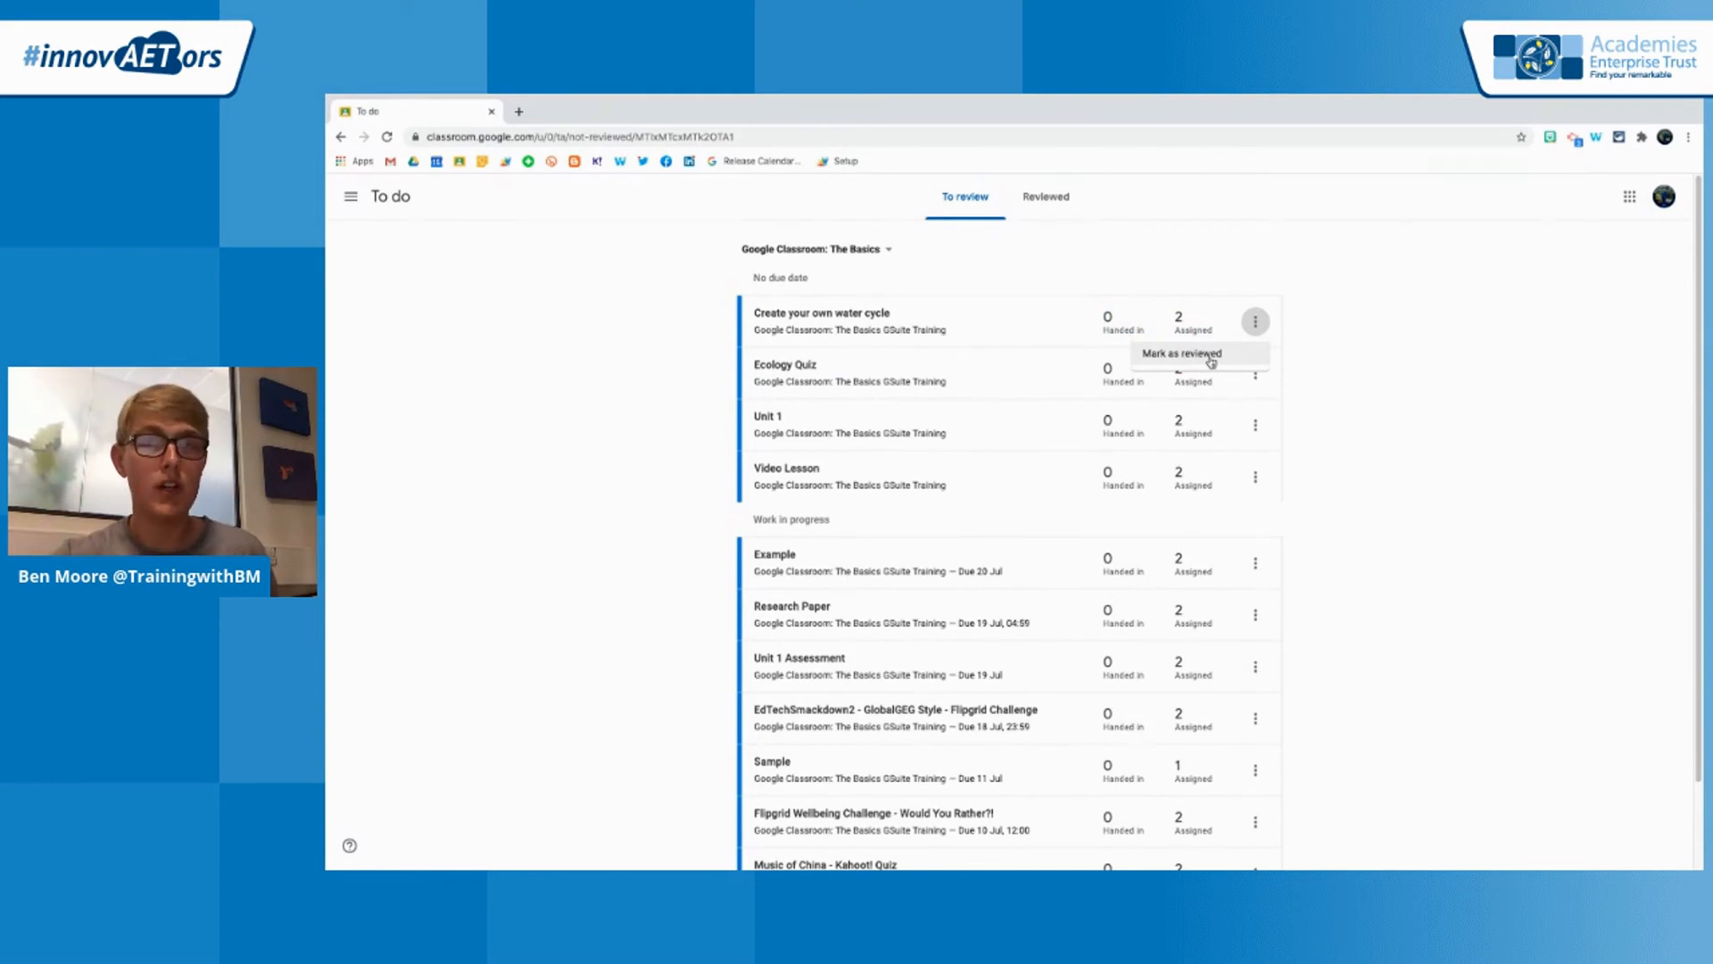
{"action": "left_click", "coordinate": [1211, 357]}
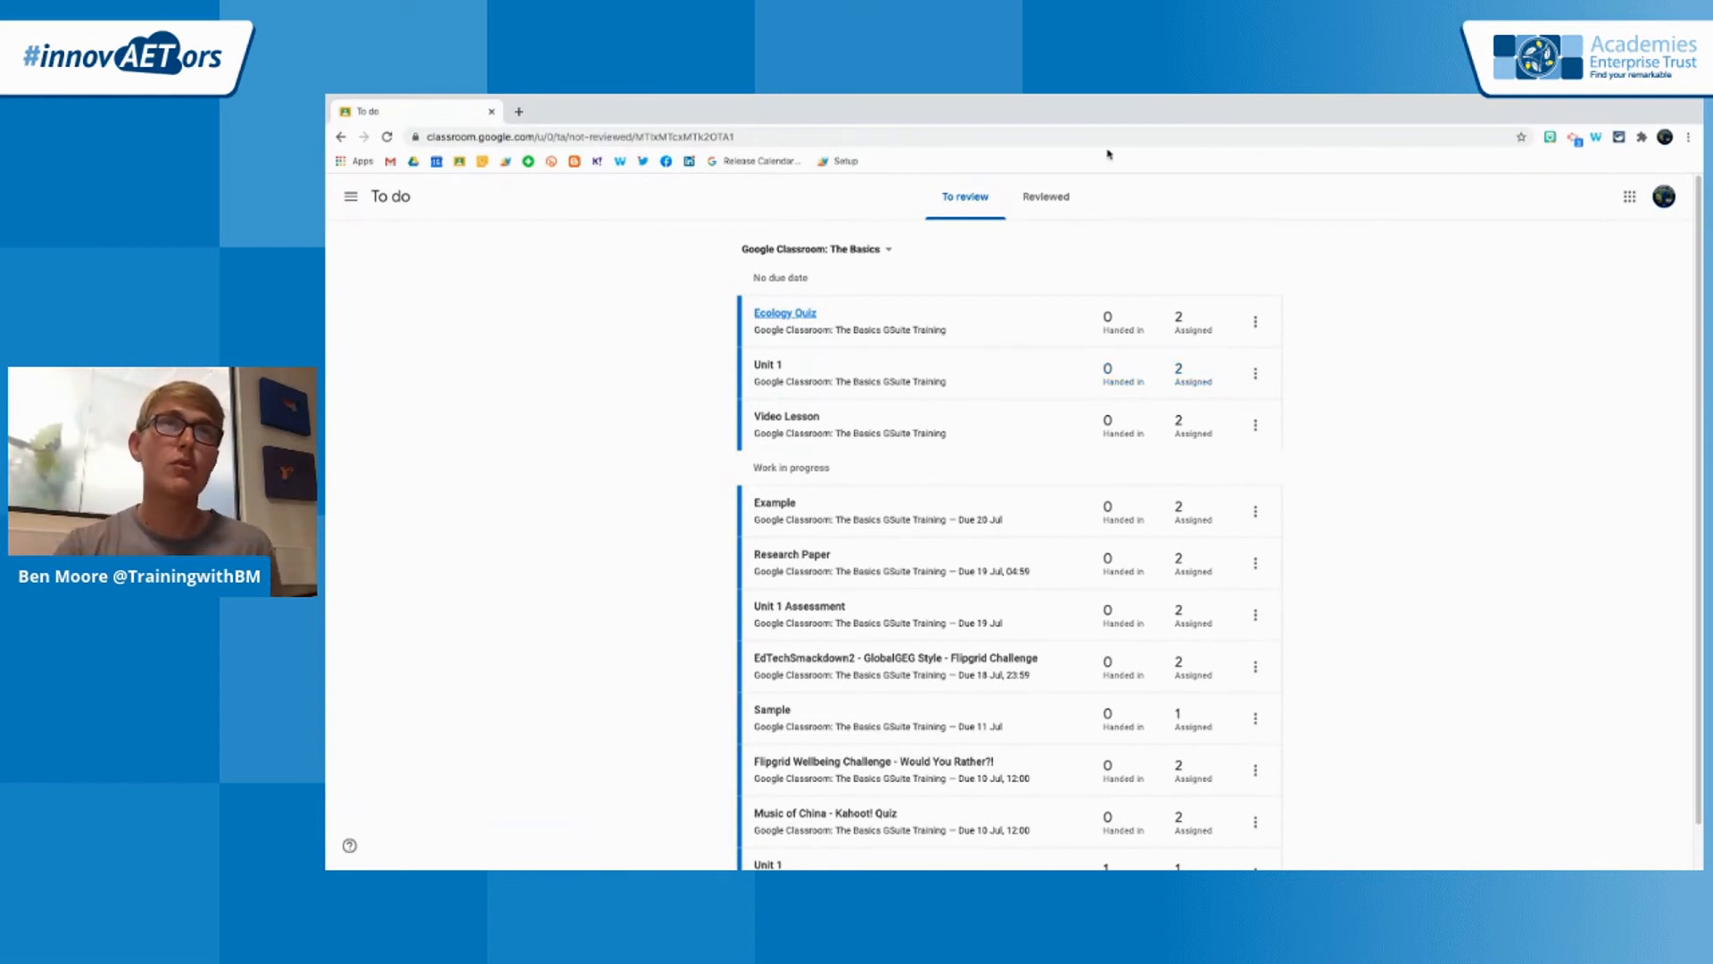
Switch to the GoogleClassroomEdTechDemo presentation in Google Slides and advance to the Reuse Posts slide
{"action": "left_click", "coordinate": [717, 101]}
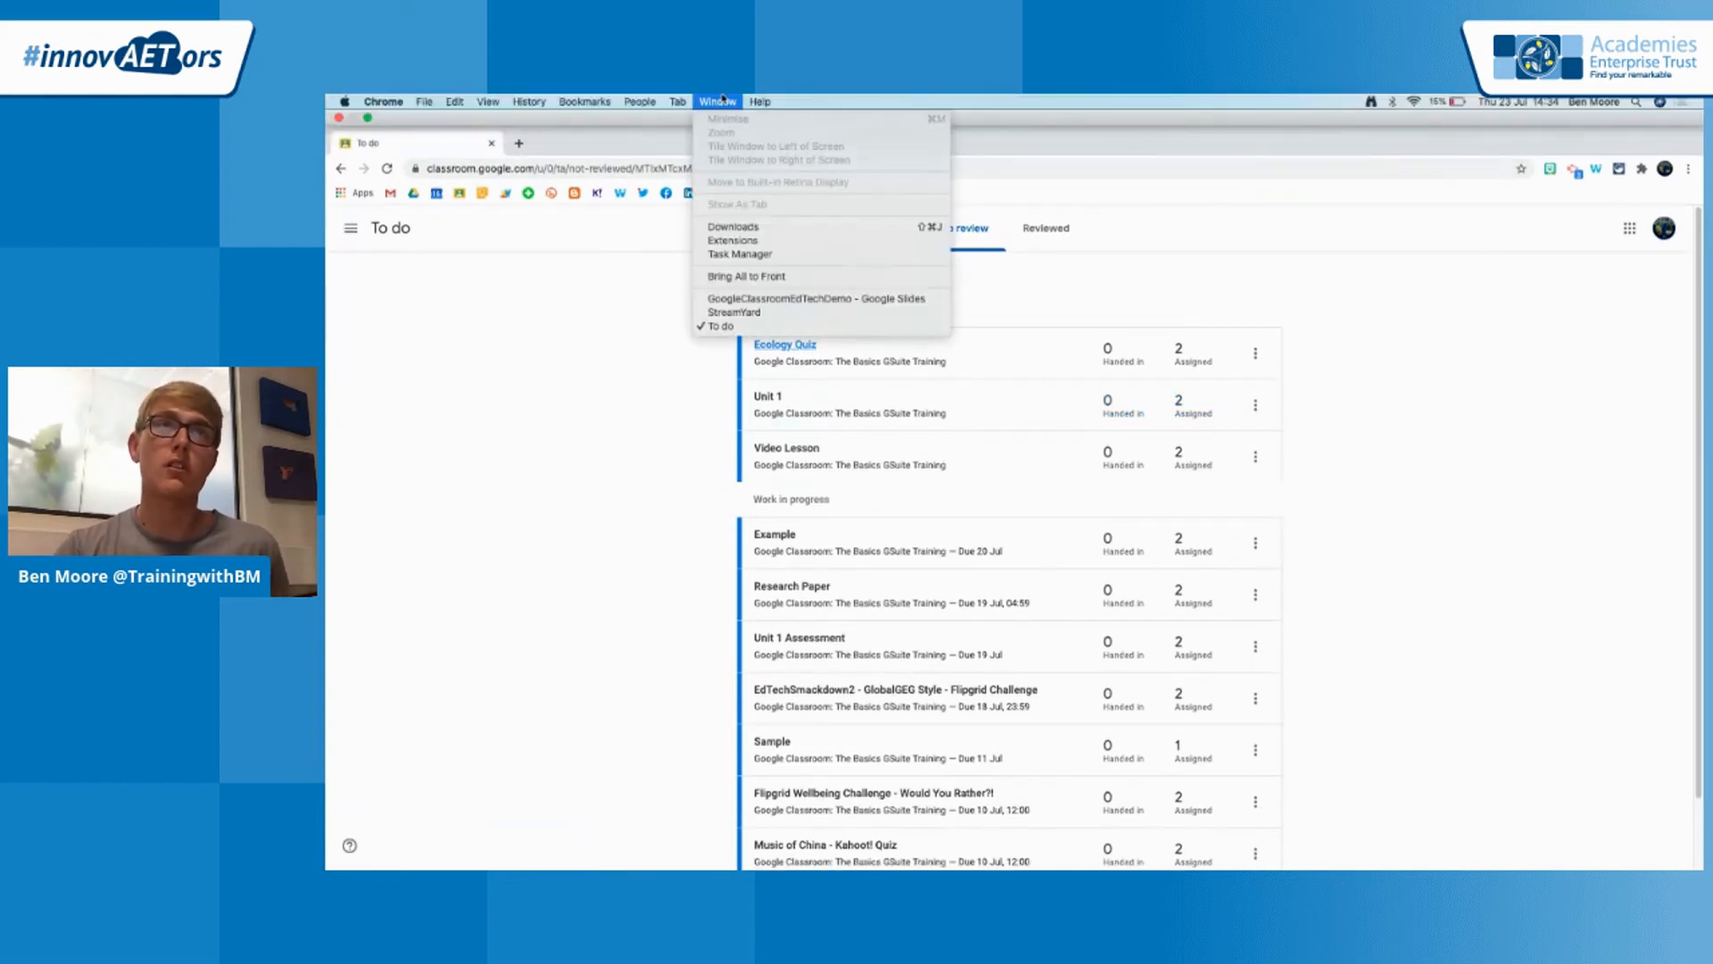
{"action": "left_click", "coordinate": [781, 308]}
{"action": "key", "text": "Right"}
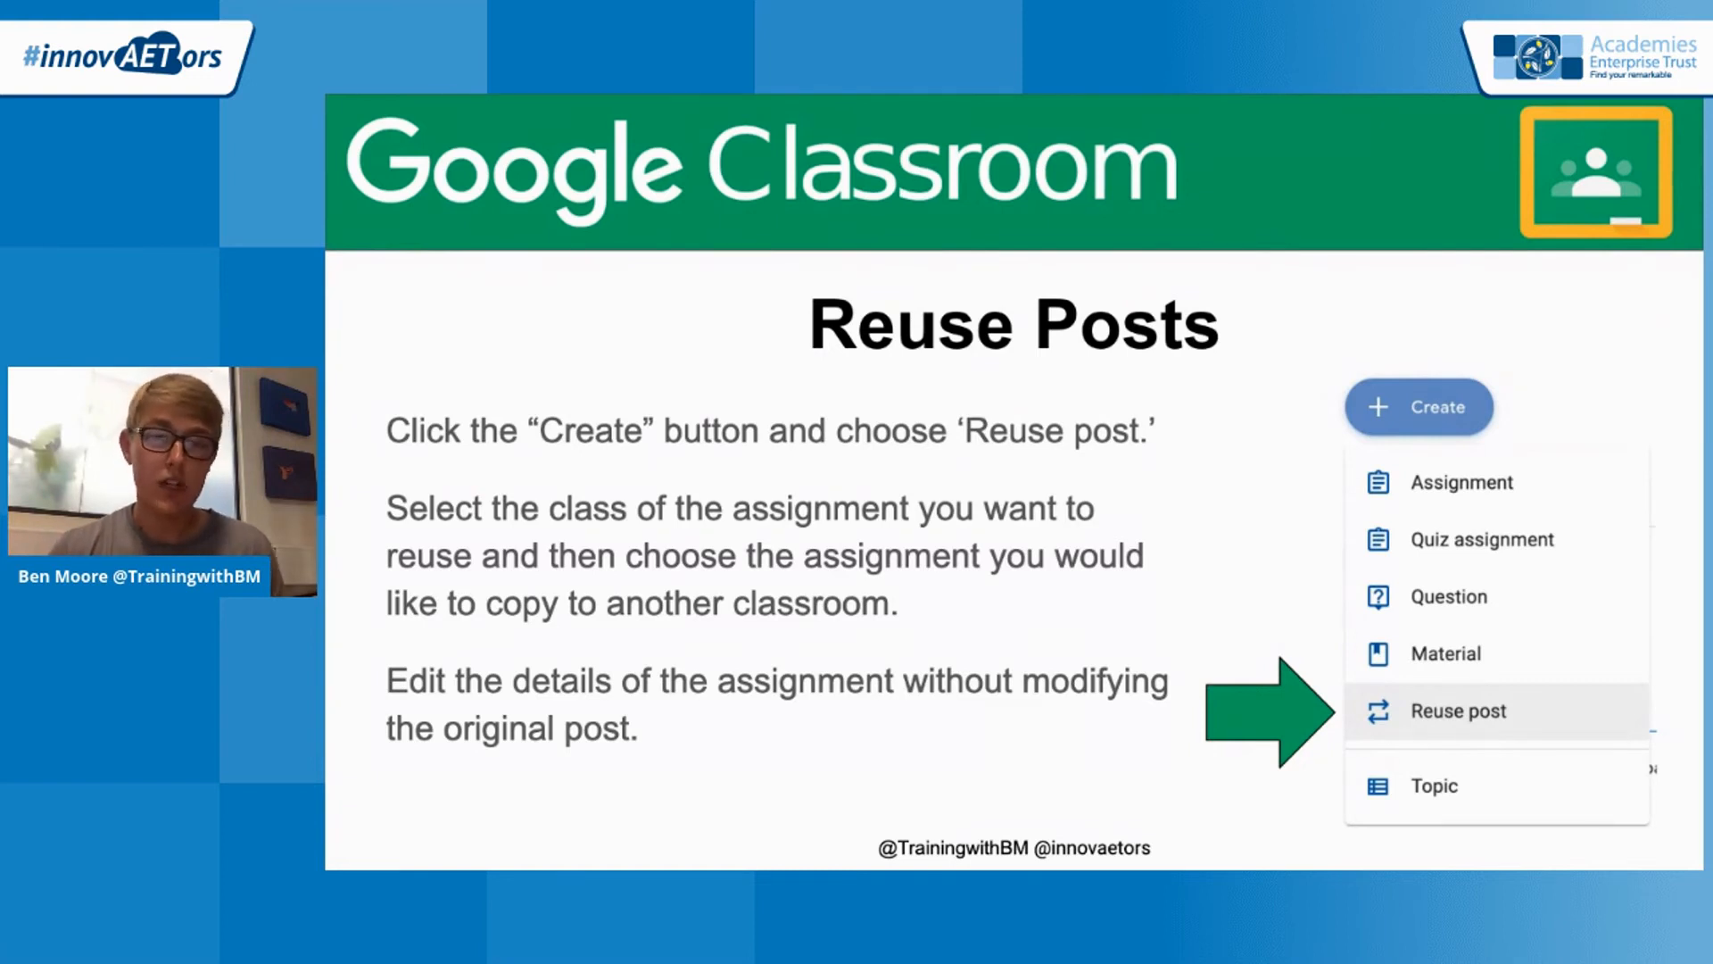
Switch back to Google Classroom and open the classwork of the InnovAETors EdTech Demo class
{"action": "mouse_move", "coordinate": [822, 98]}
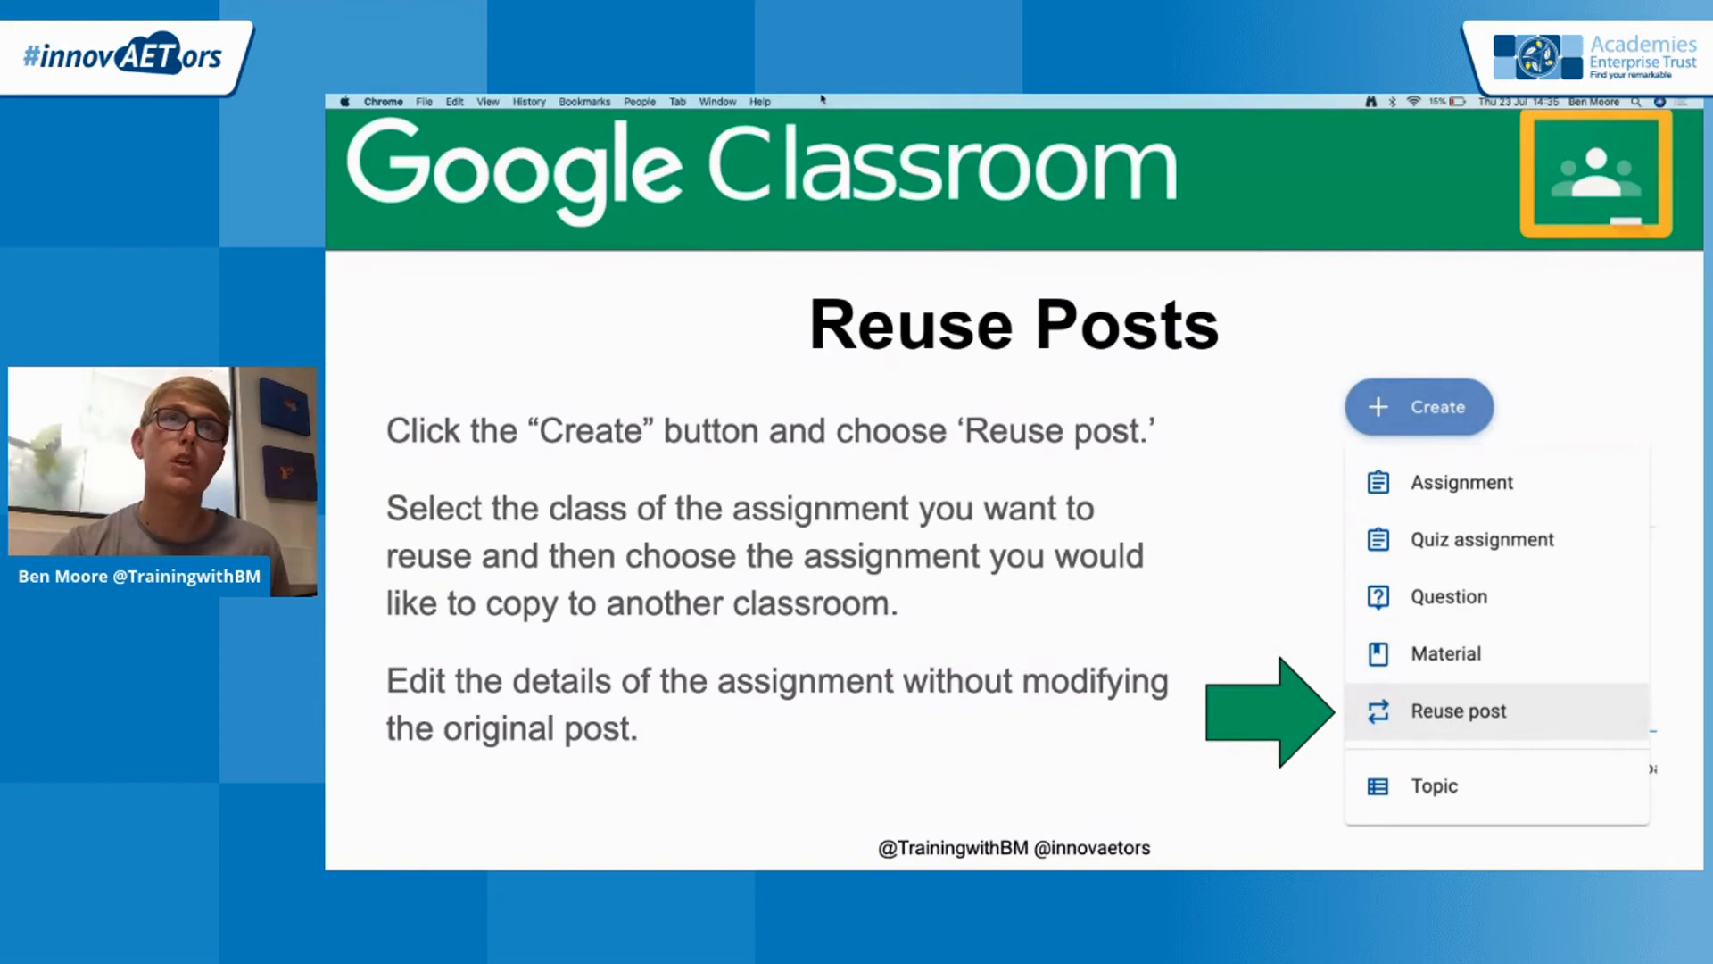
{"action": "left_click", "coordinate": [724, 101]}
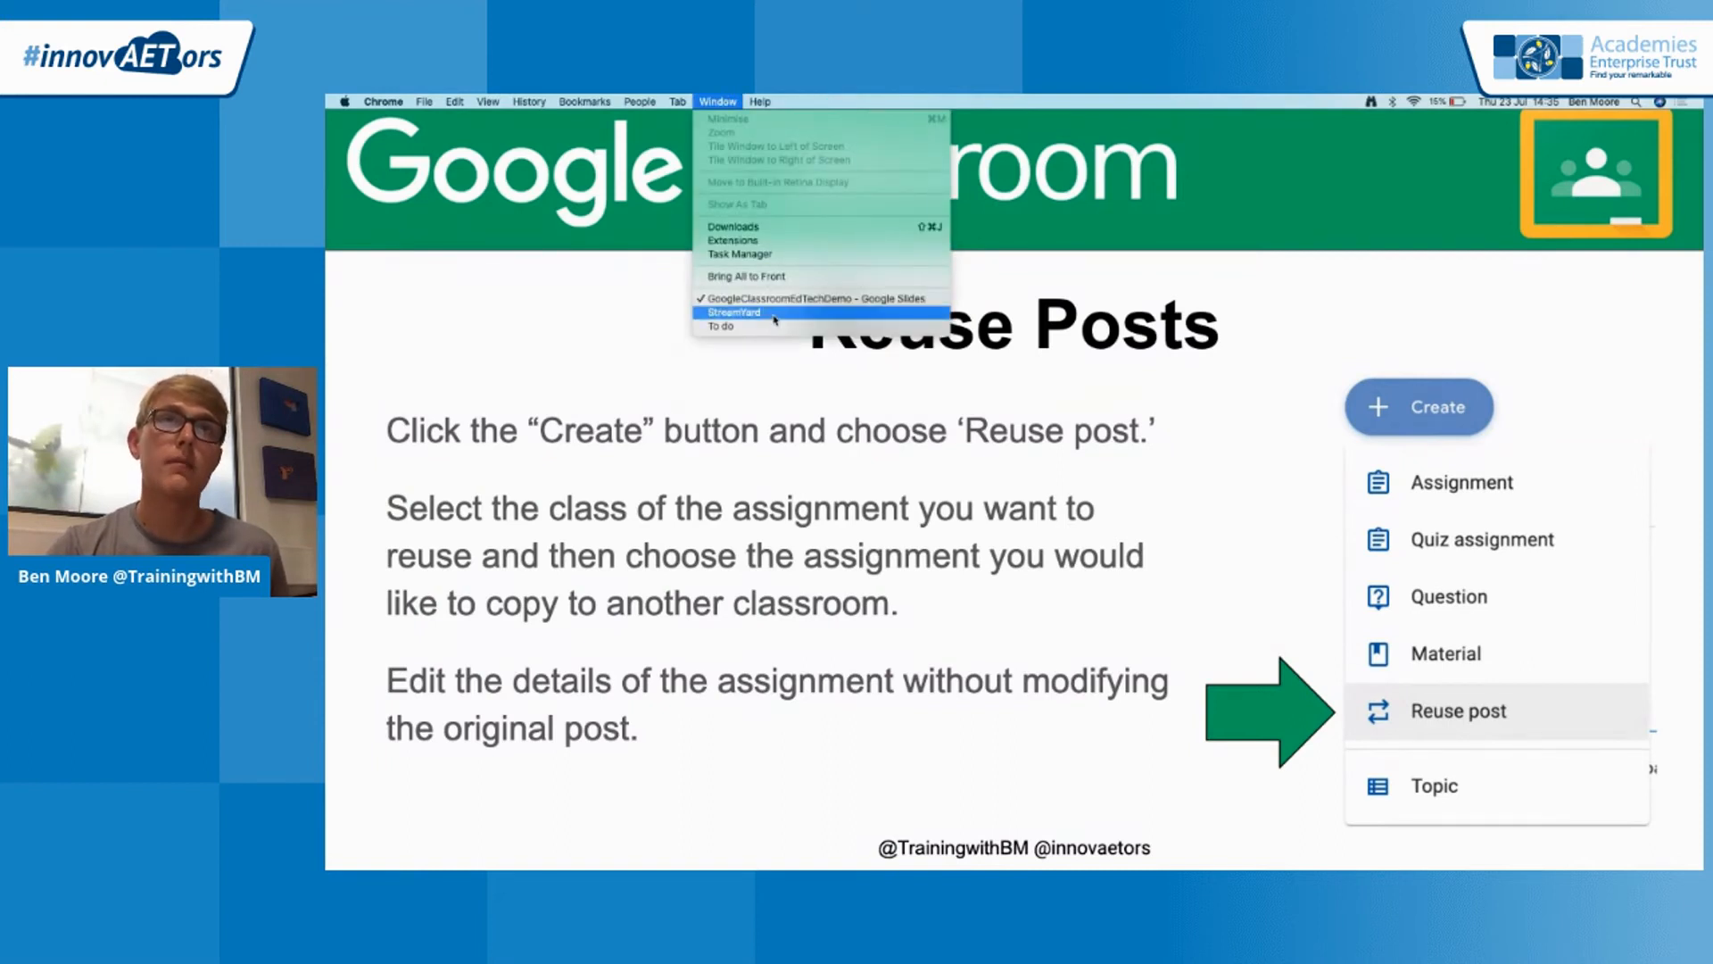
{"action": "left_click", "coordinate": [774, 326]}
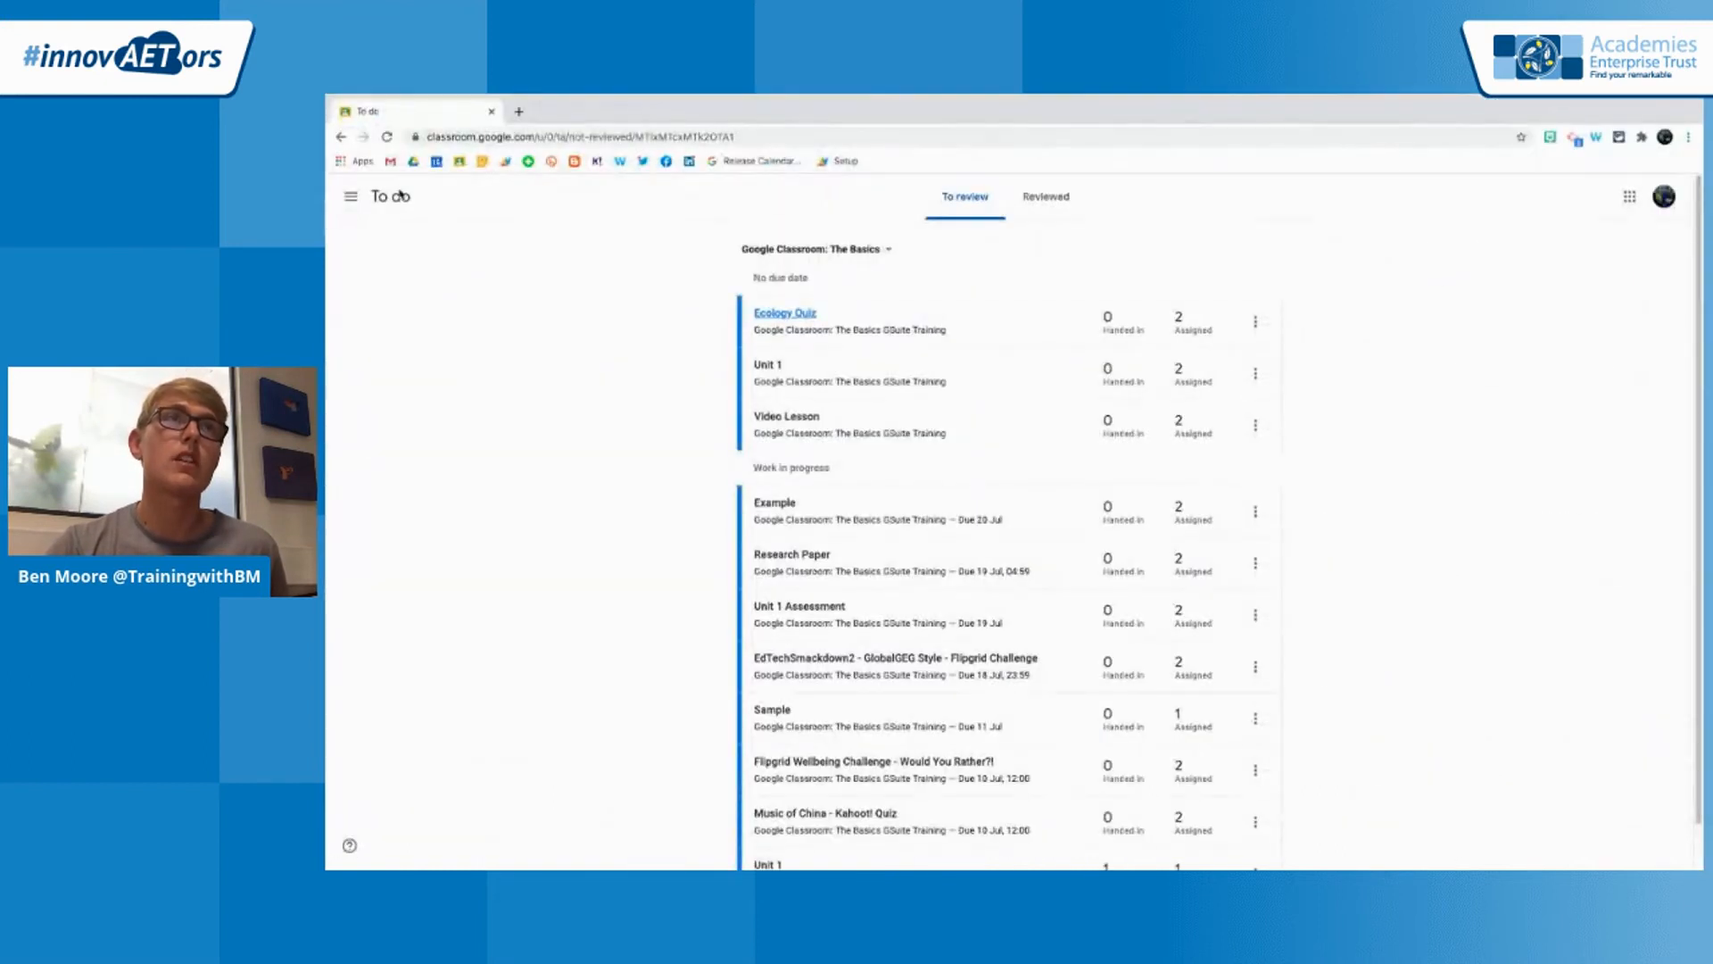
{"action": "left_click", "coordinate": [350, 196]}
{"action": "left_click", "coordinate": [449, 365]}
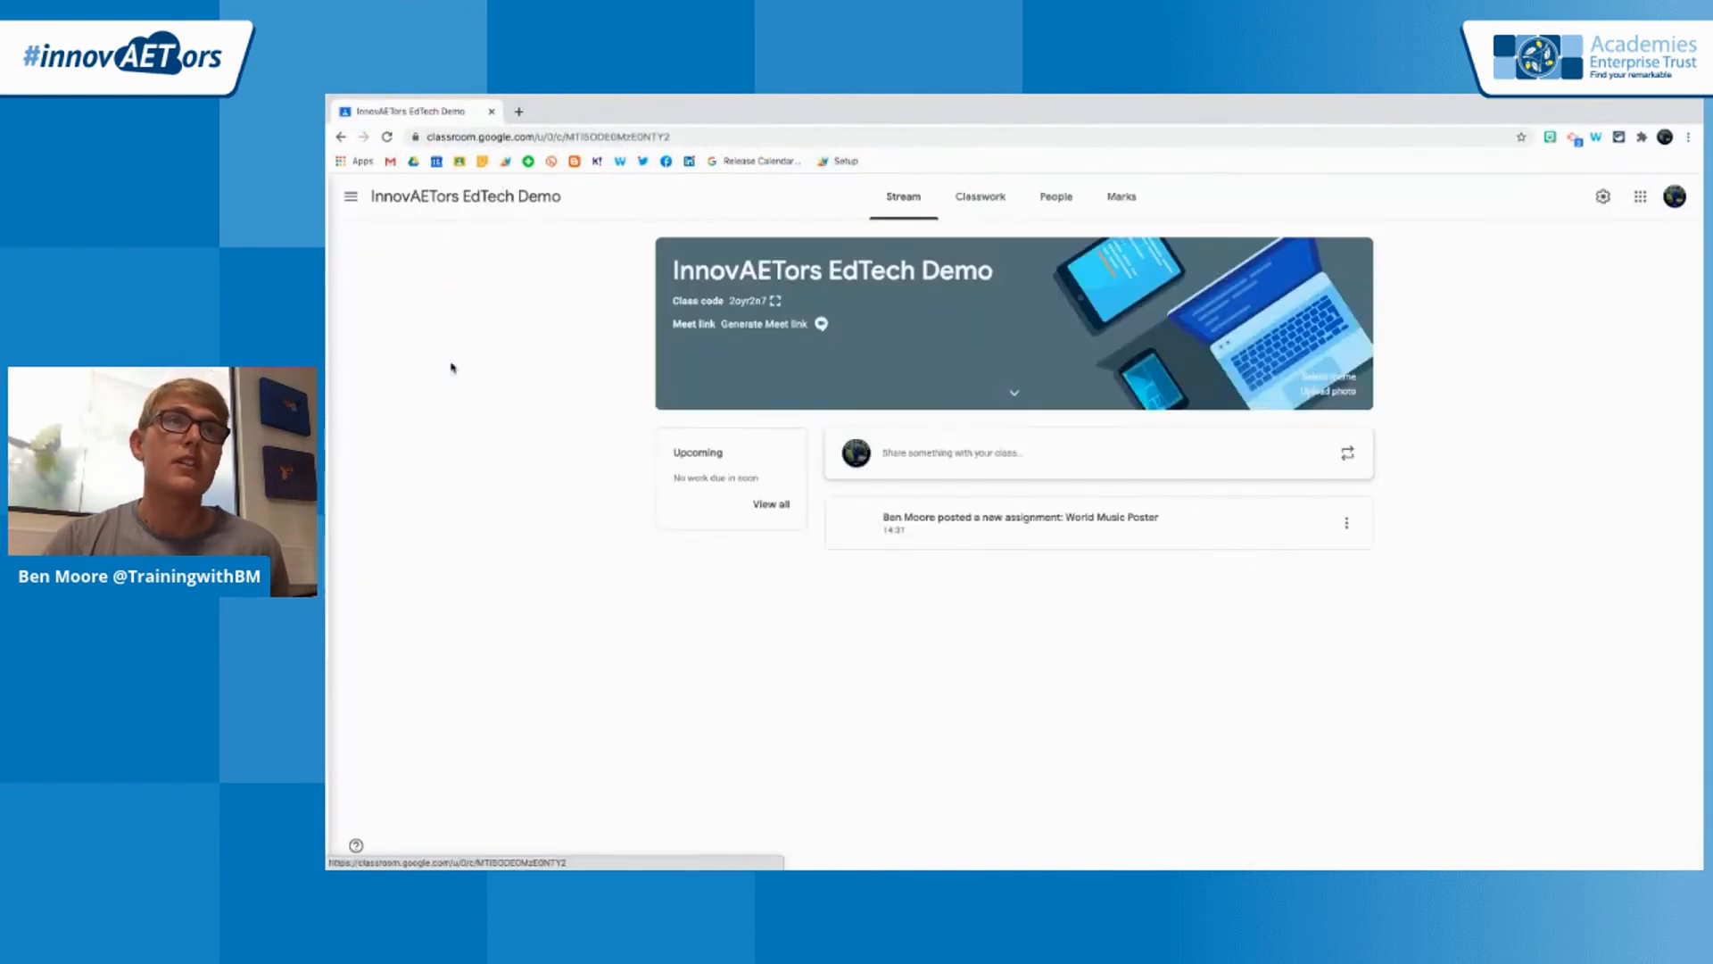
{"action": "left_click", "coordinate": [1003, 214]}
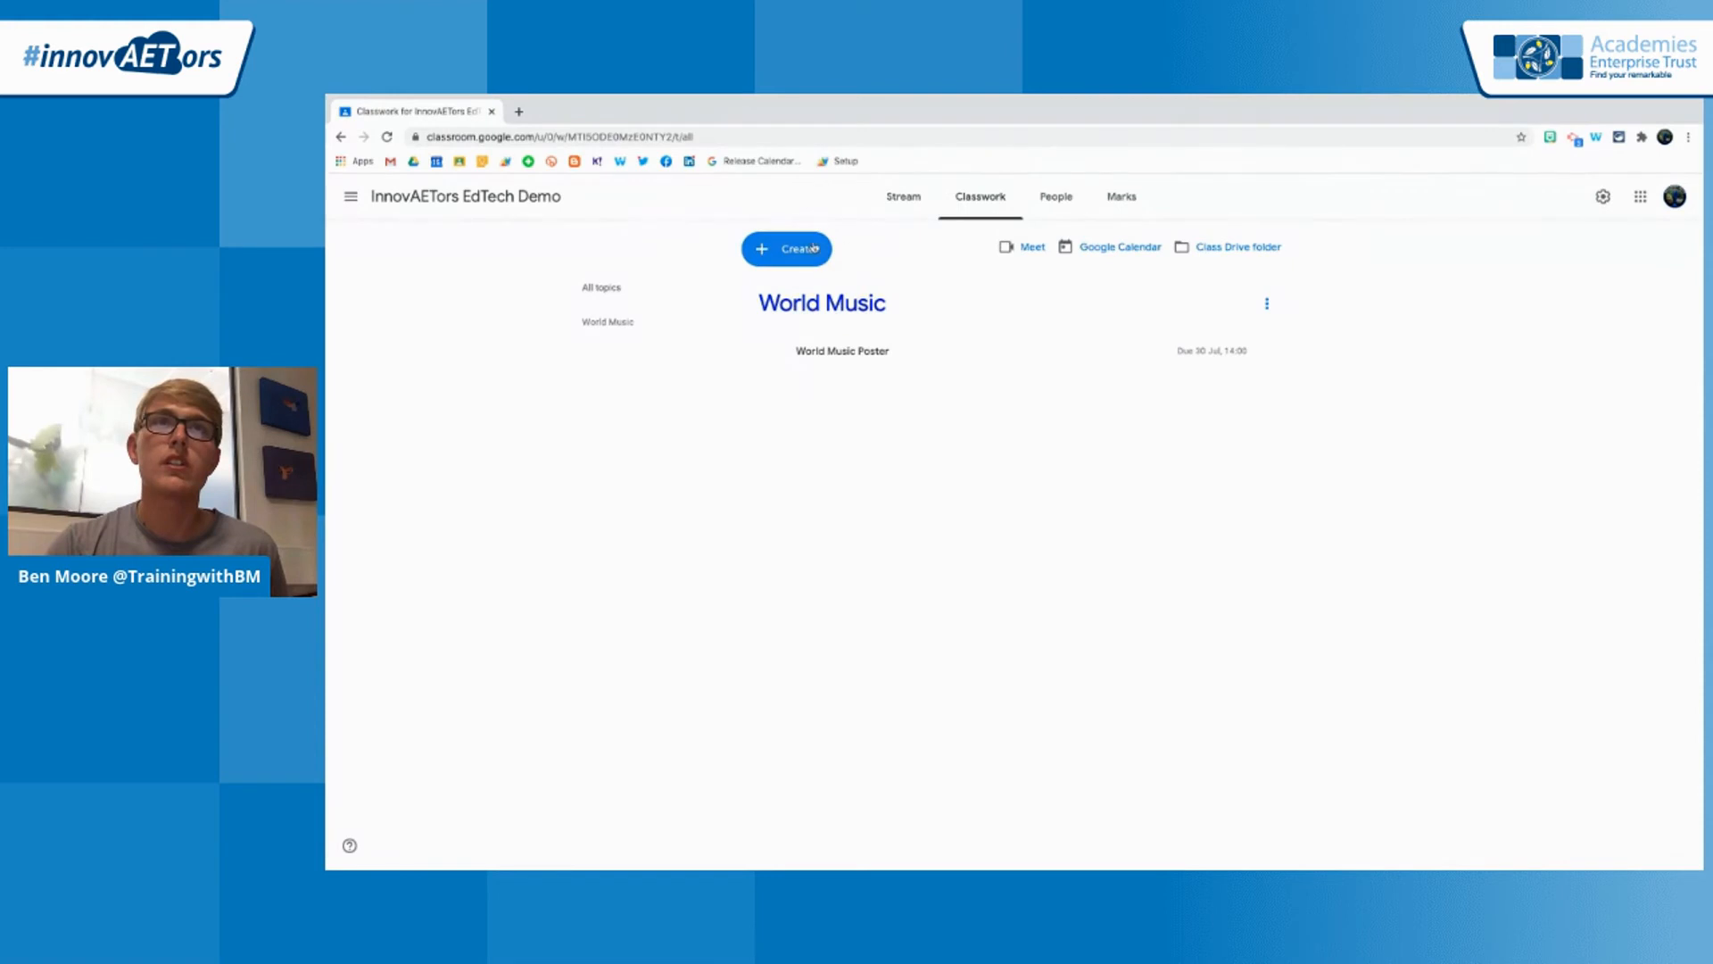
Reuse the Music of China - Kahoot! Quiz post from Google Classroom: The Basics, creating new copies of all attachments
{"action": "left_click", "coordinate": [815, 248]}
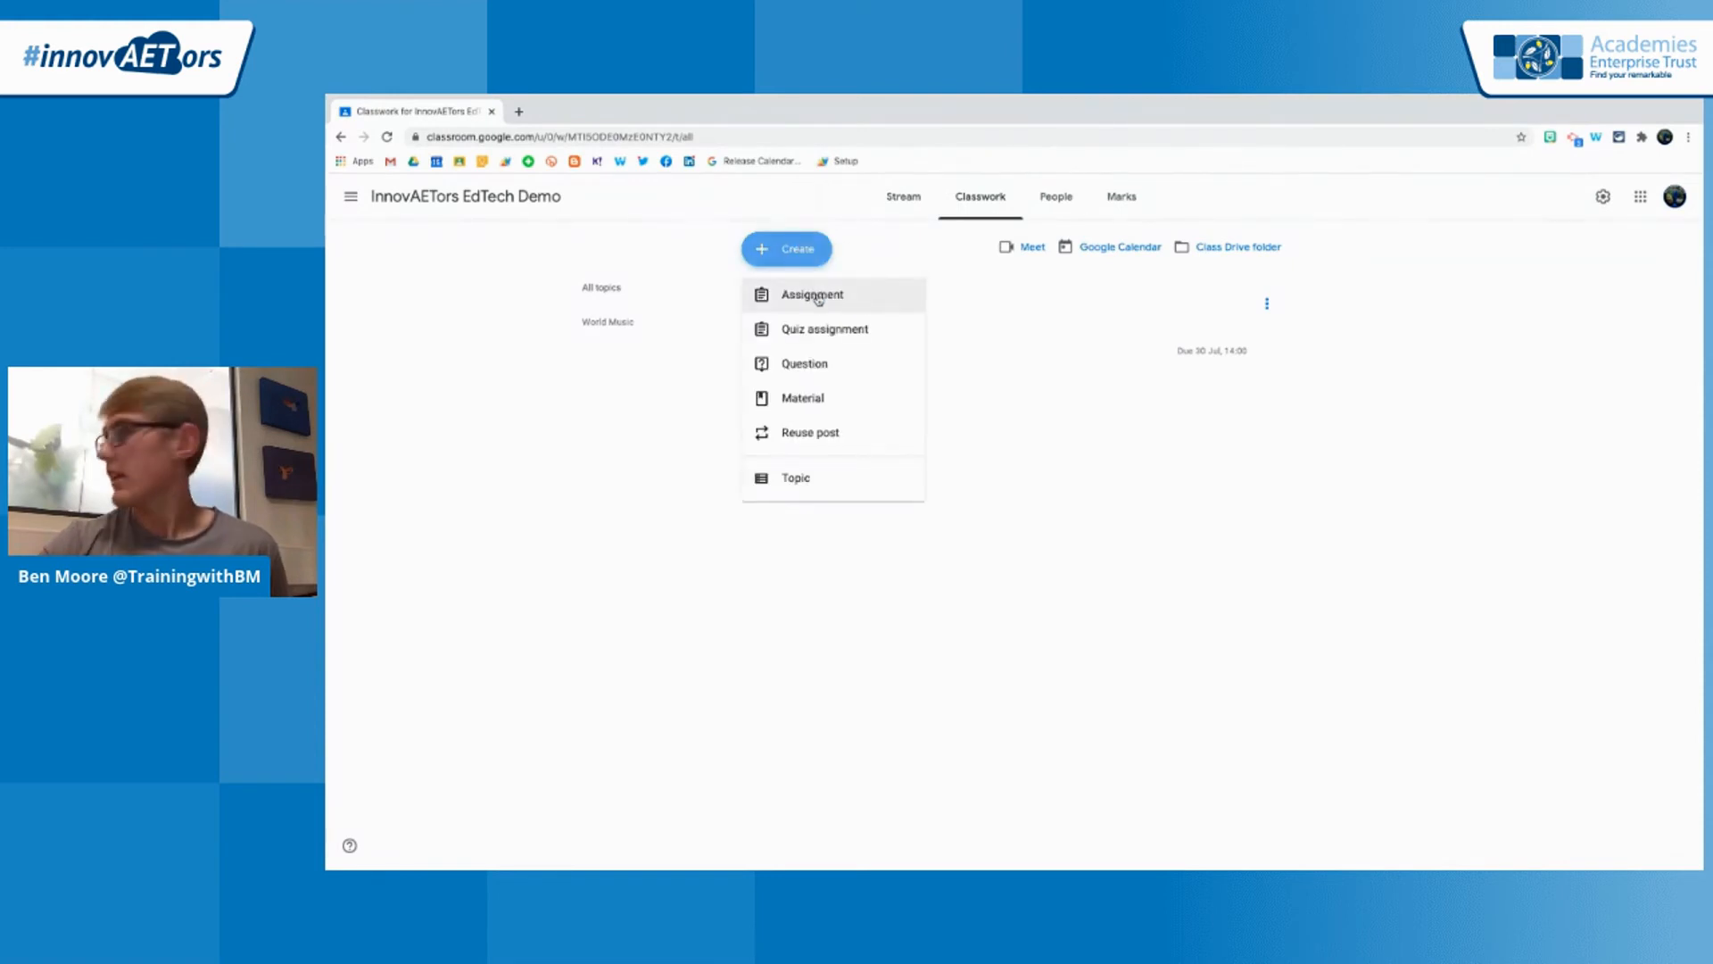
{"action": "left_click", "coordinate": [830, 439]}
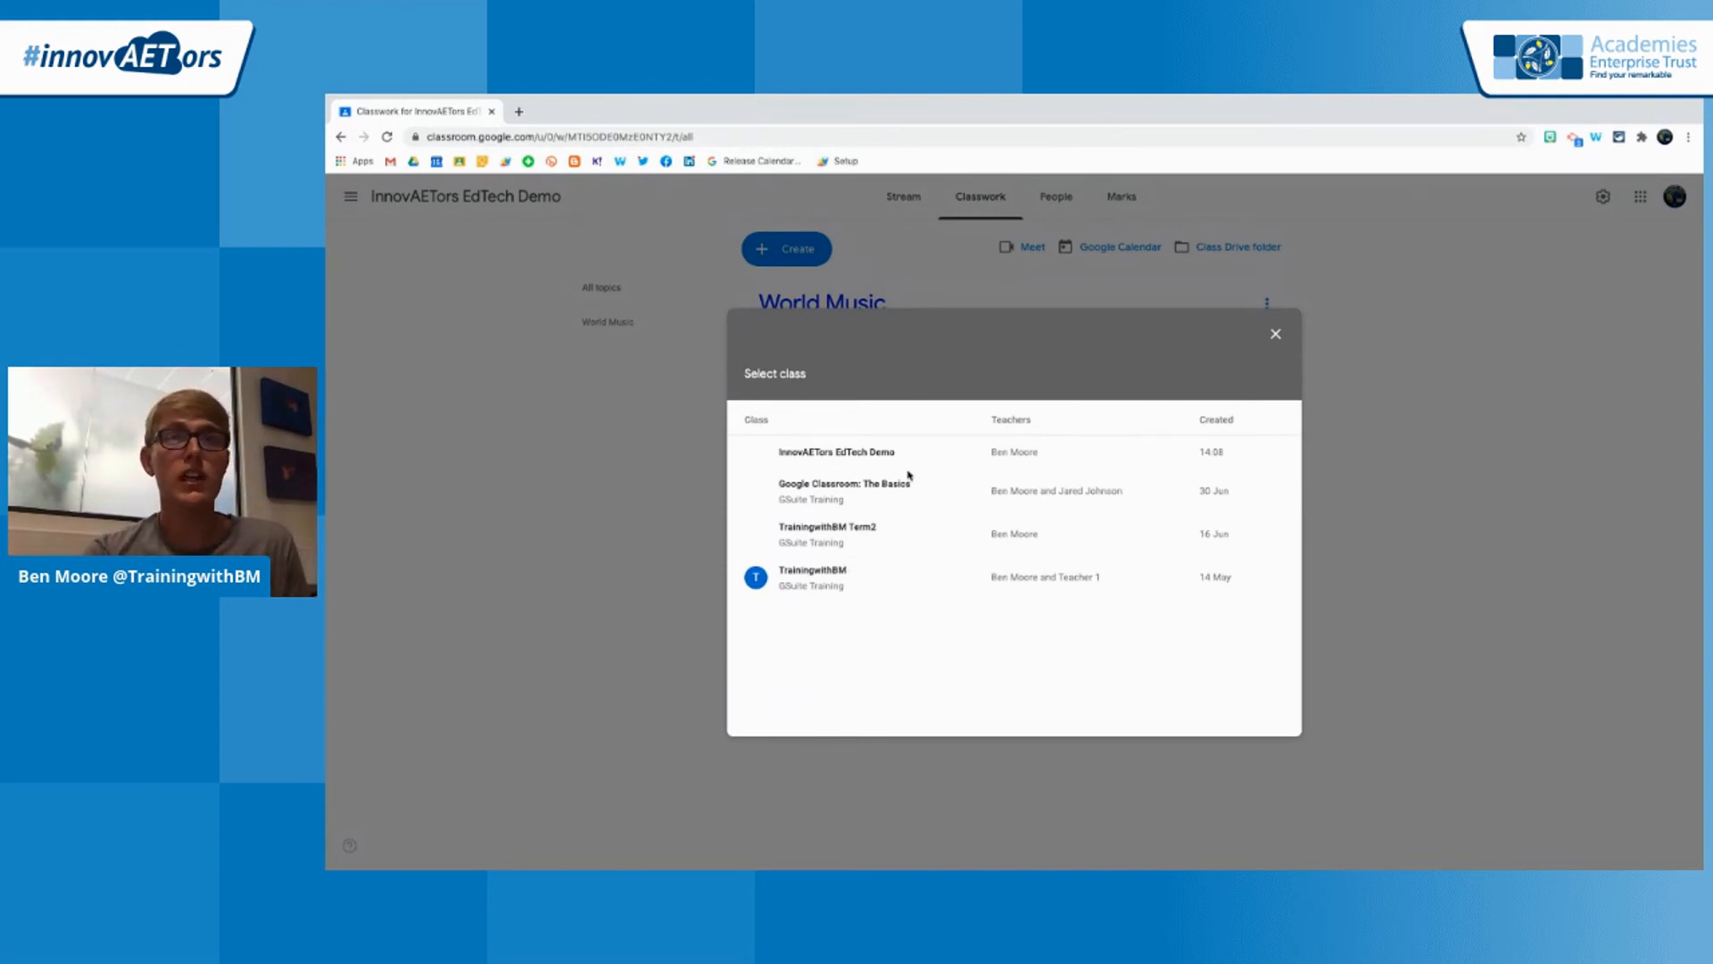
{"action": "left_click", "coordinate": [875, 492]}
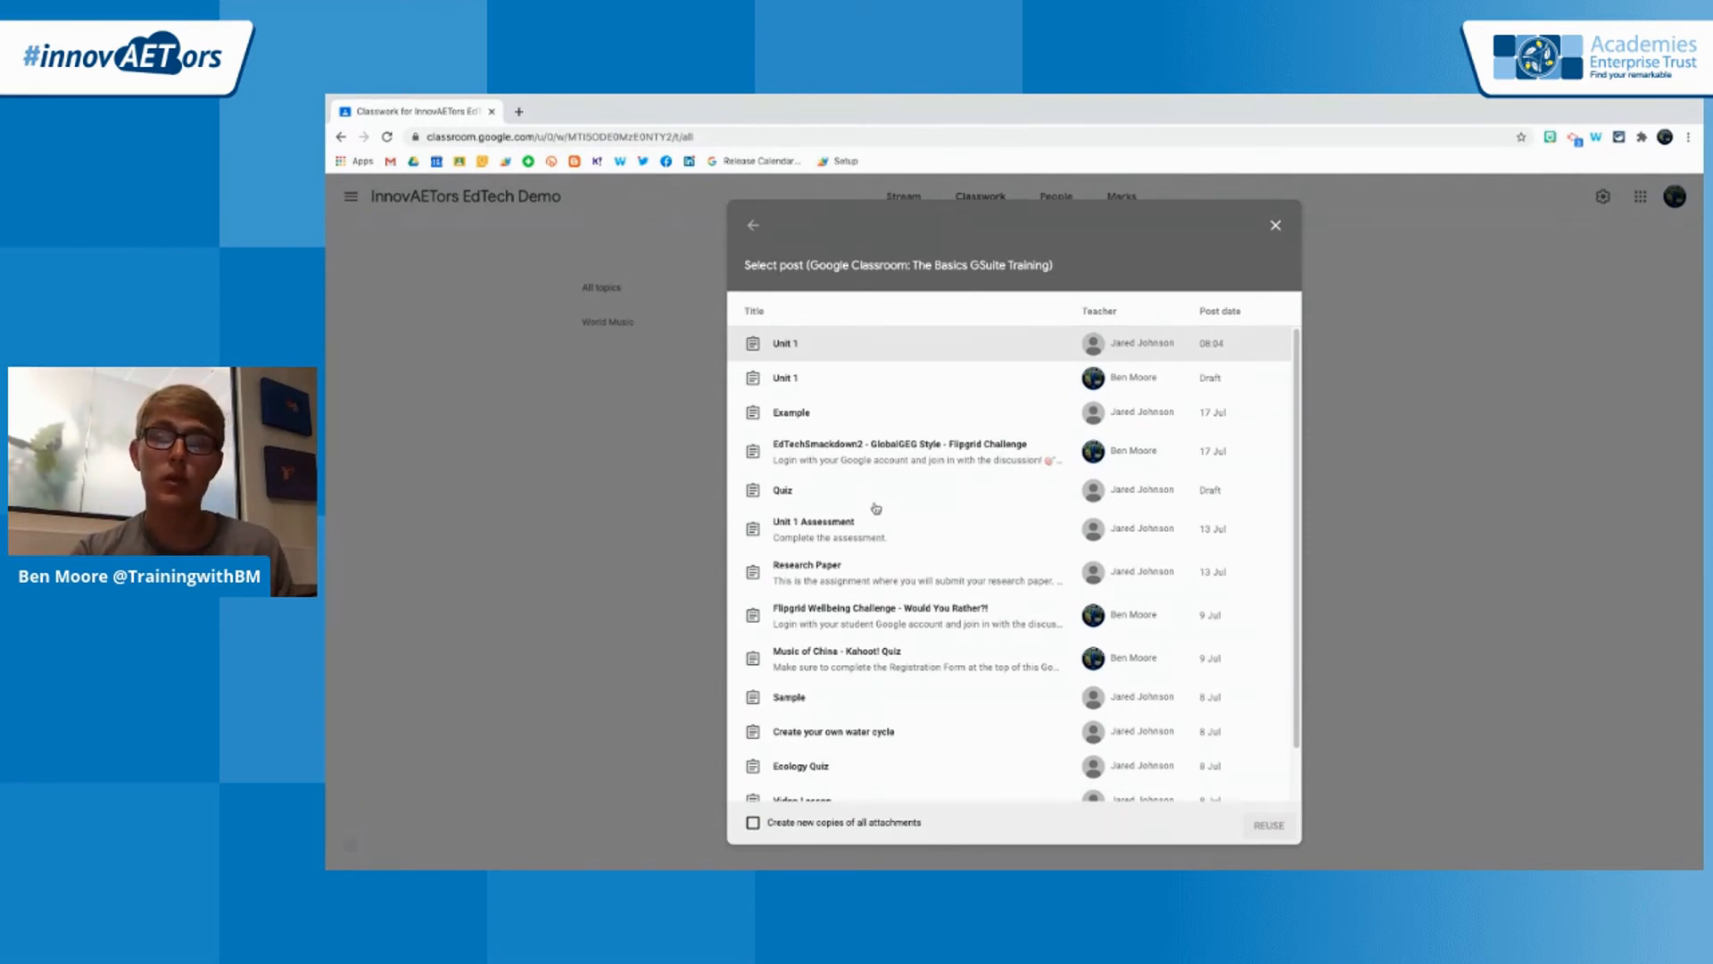
{"action": "left_click", "coordinate": [890, 669]}
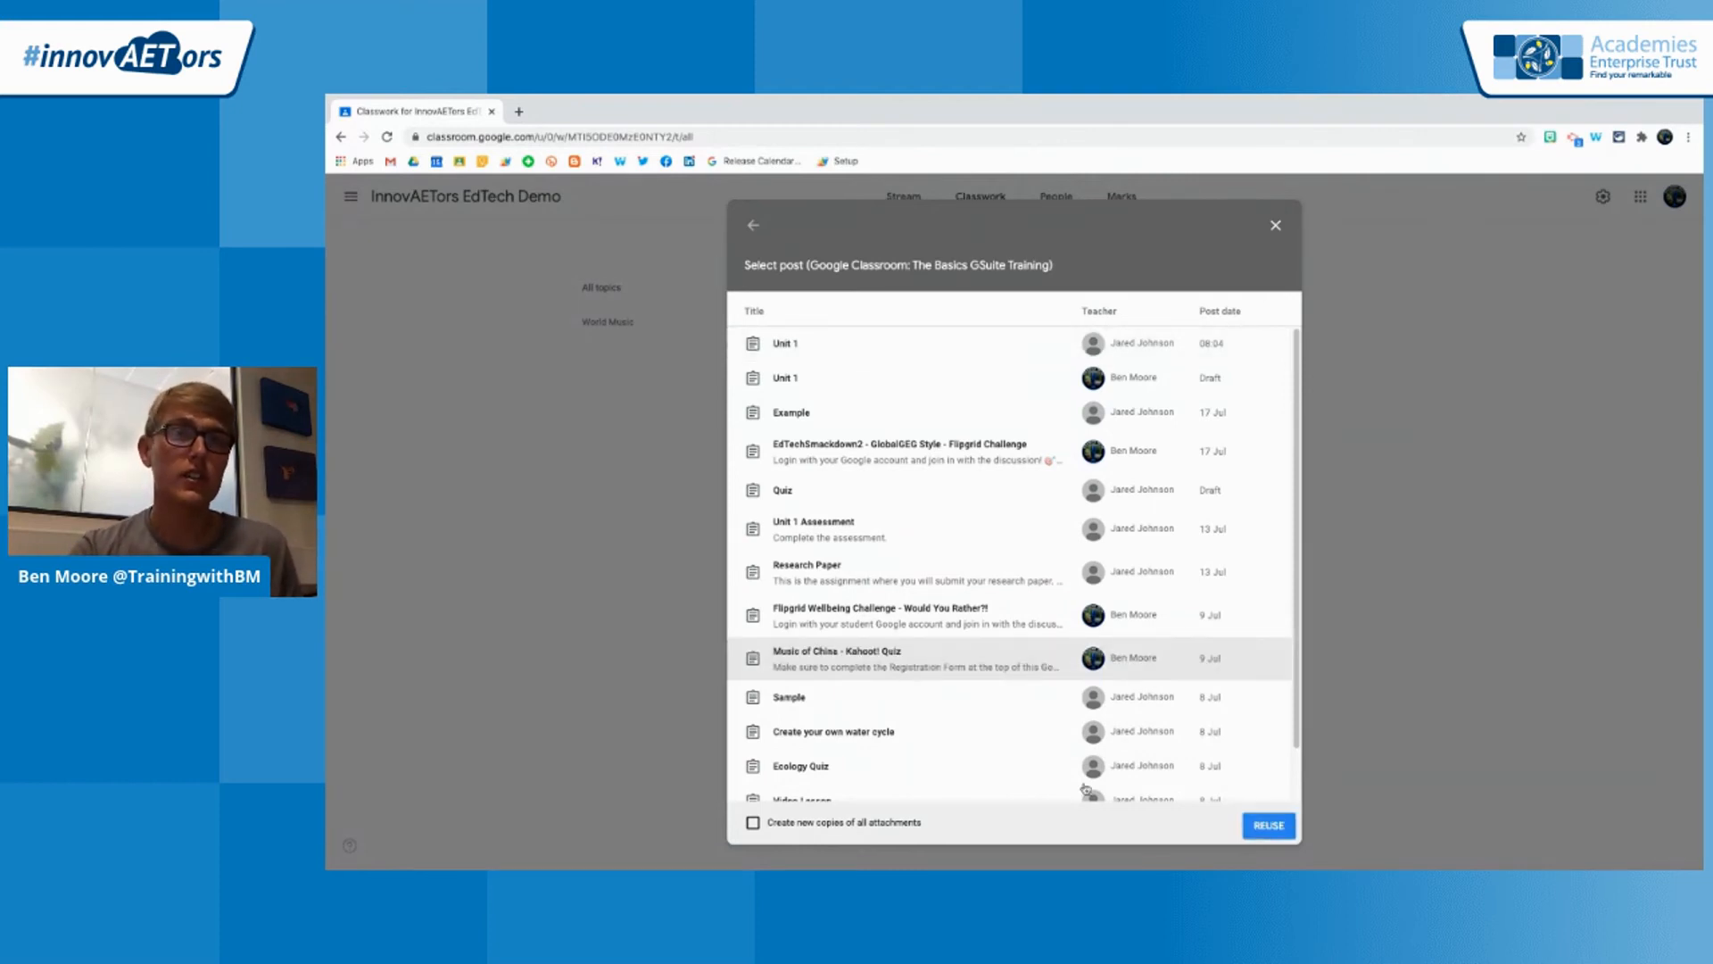
{"action": "left_click", "coordinate": [753, 823]}
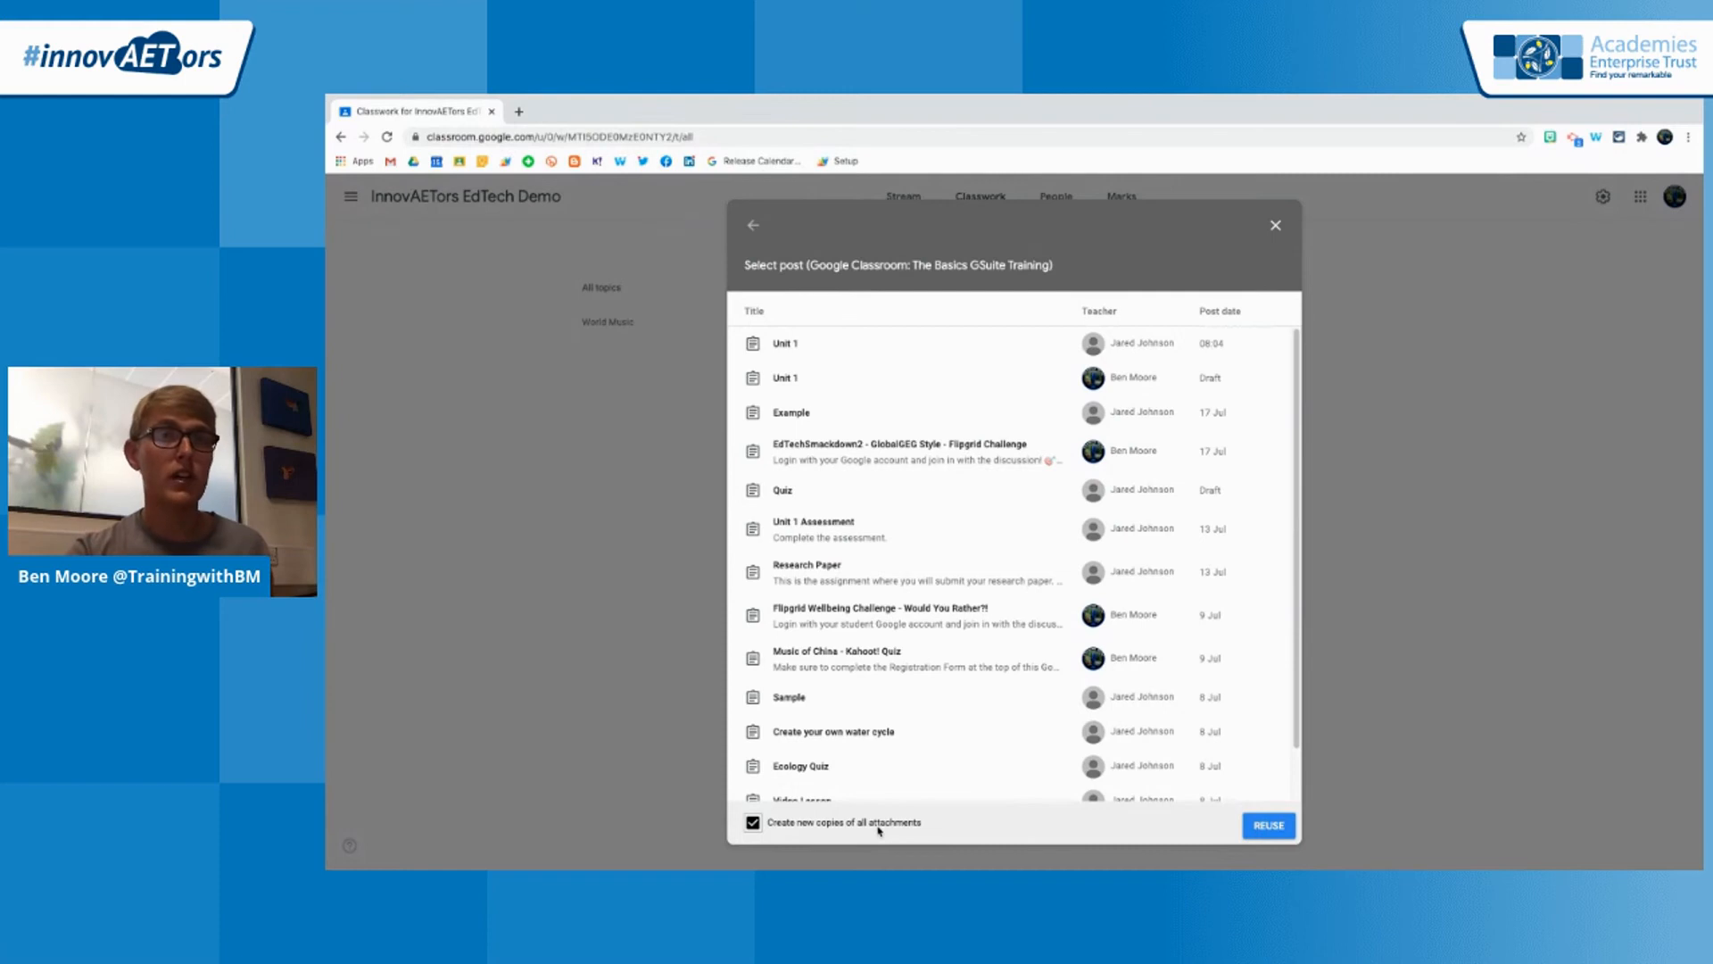
{"action": "left_click", "coordinate": [1283, 830]}
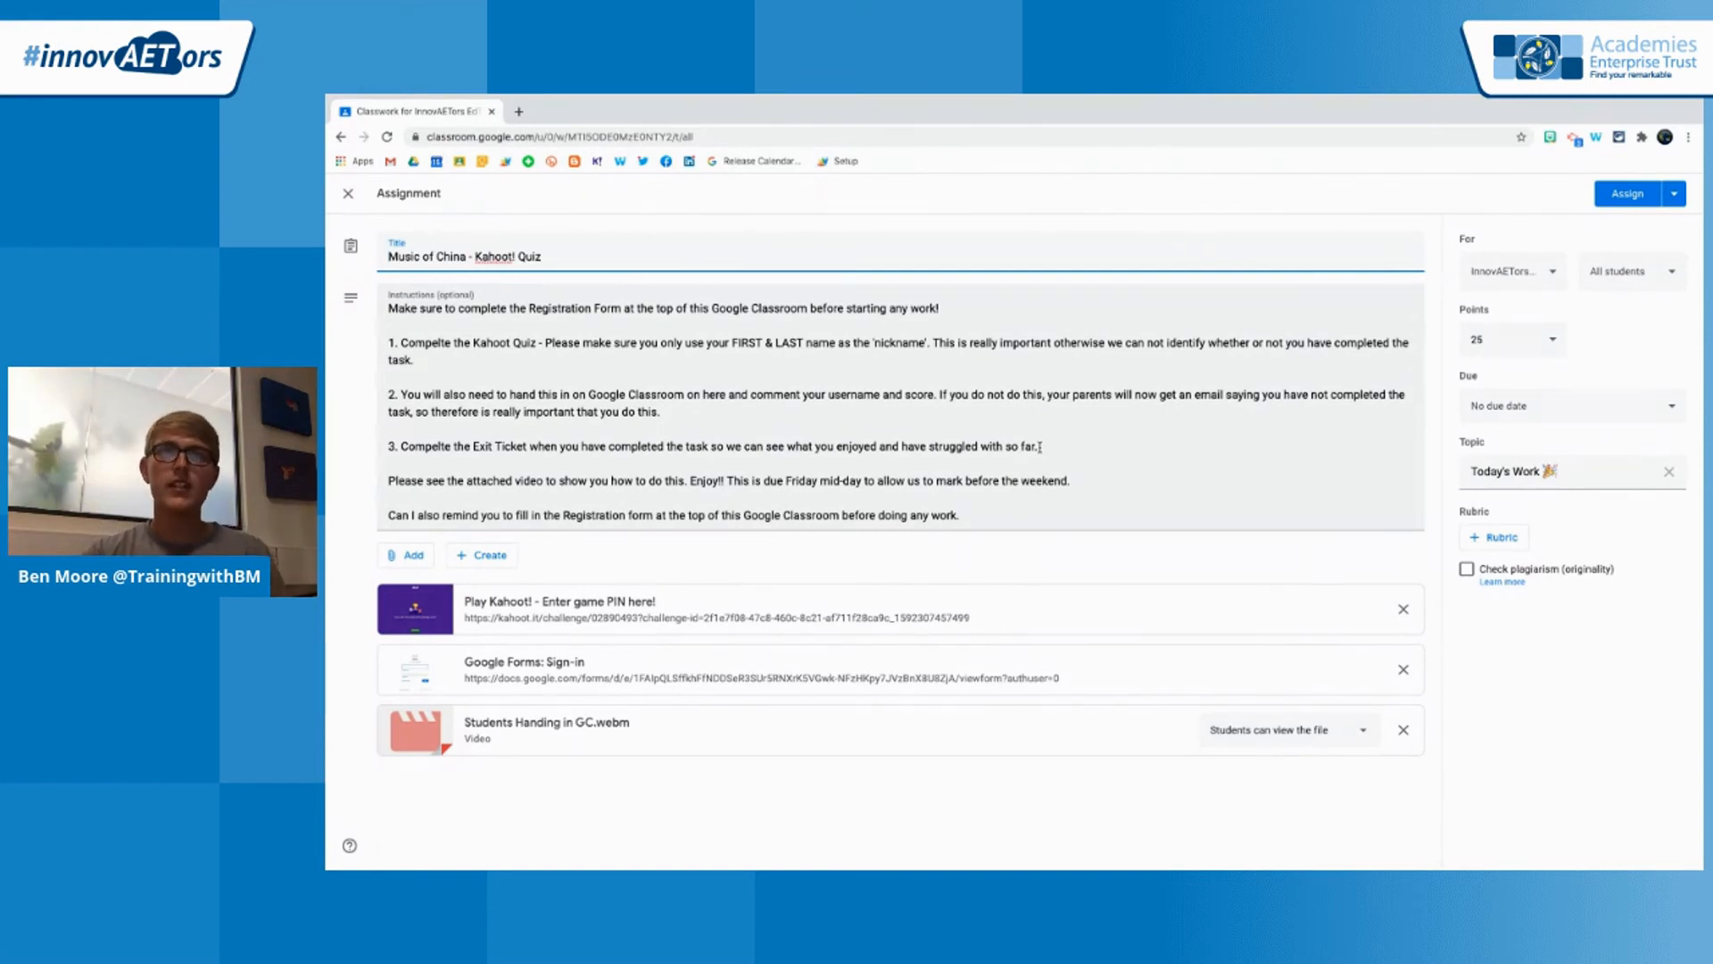
Set the reused quiz assignment's topic to World Music and assign it to the class
{"action": "left_click", "coordinate": [789, 446]}
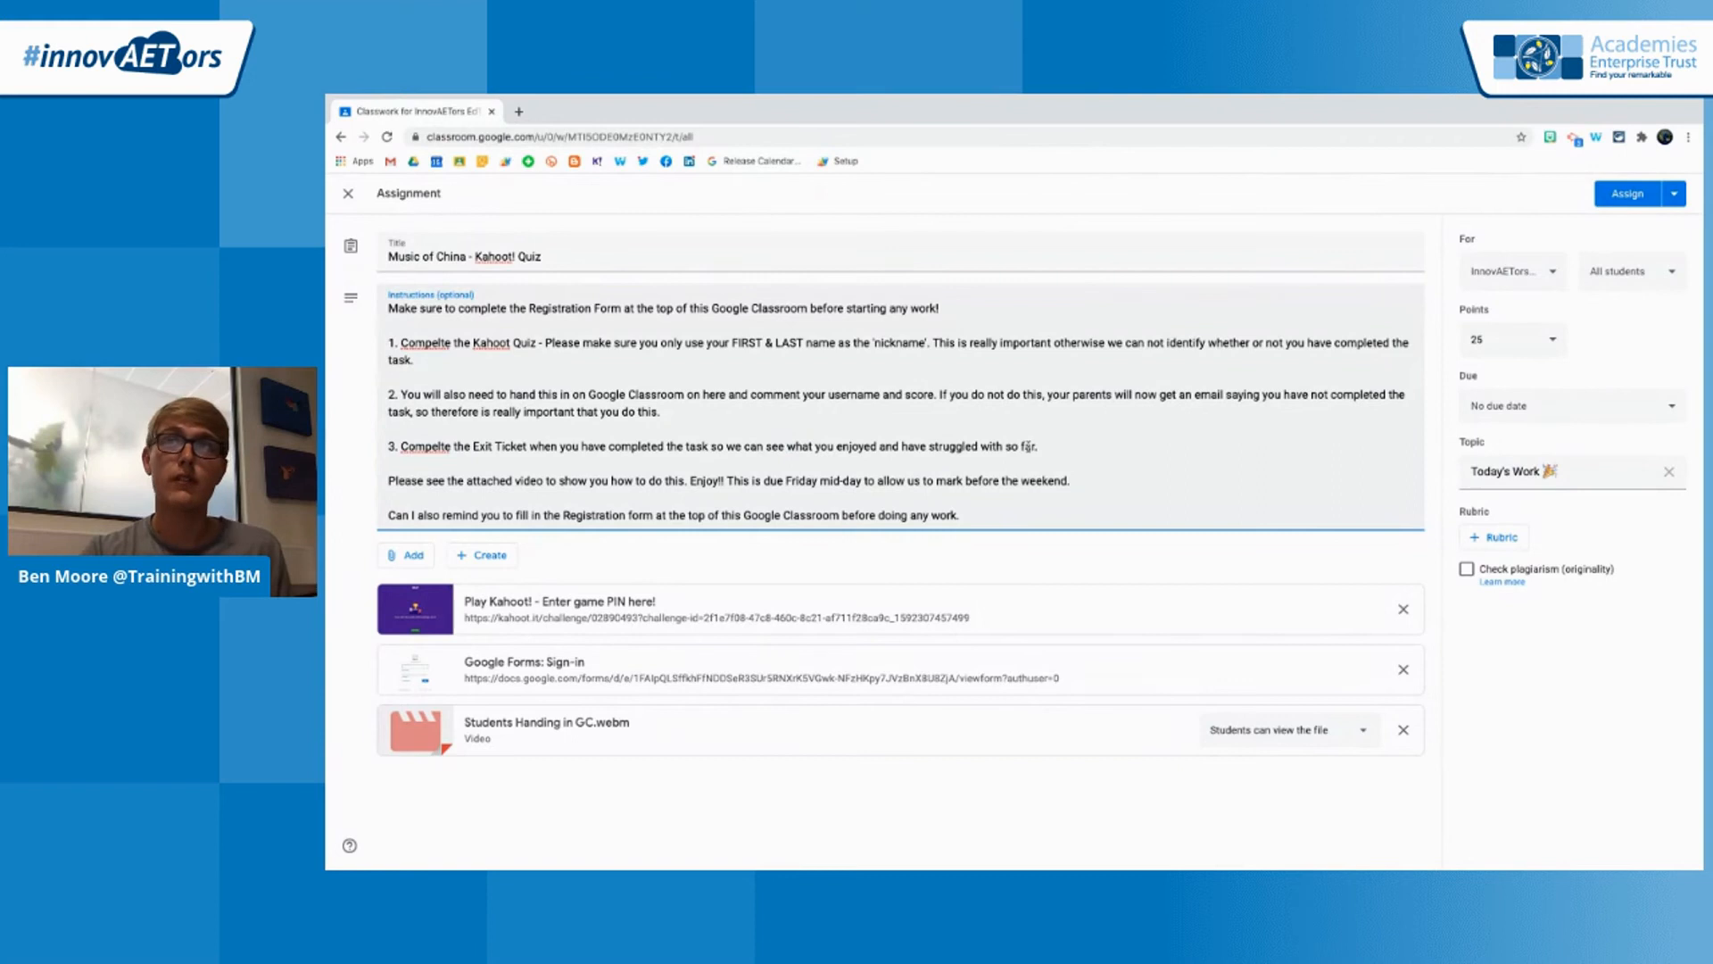
{"action": "left_click", "coordinate": [1482, 337]}
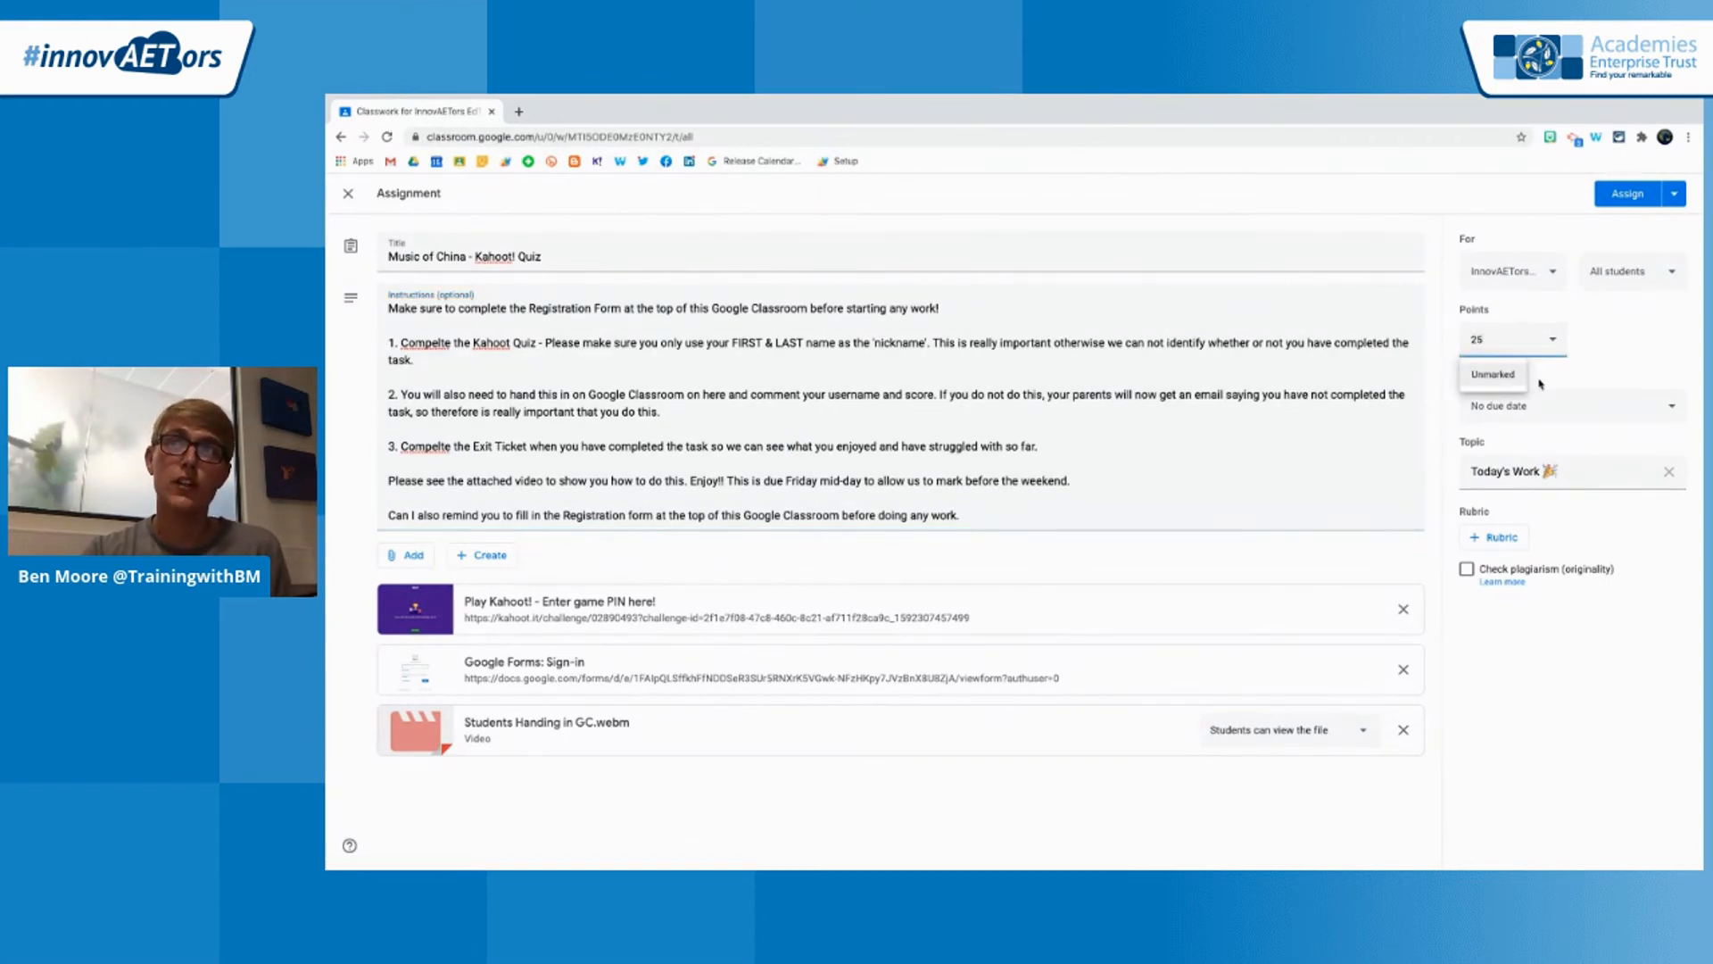
{"action": "left_click", "coordinate": [1553, 408]}
{"action": "left_click", "coordinate": [1643, 363]}
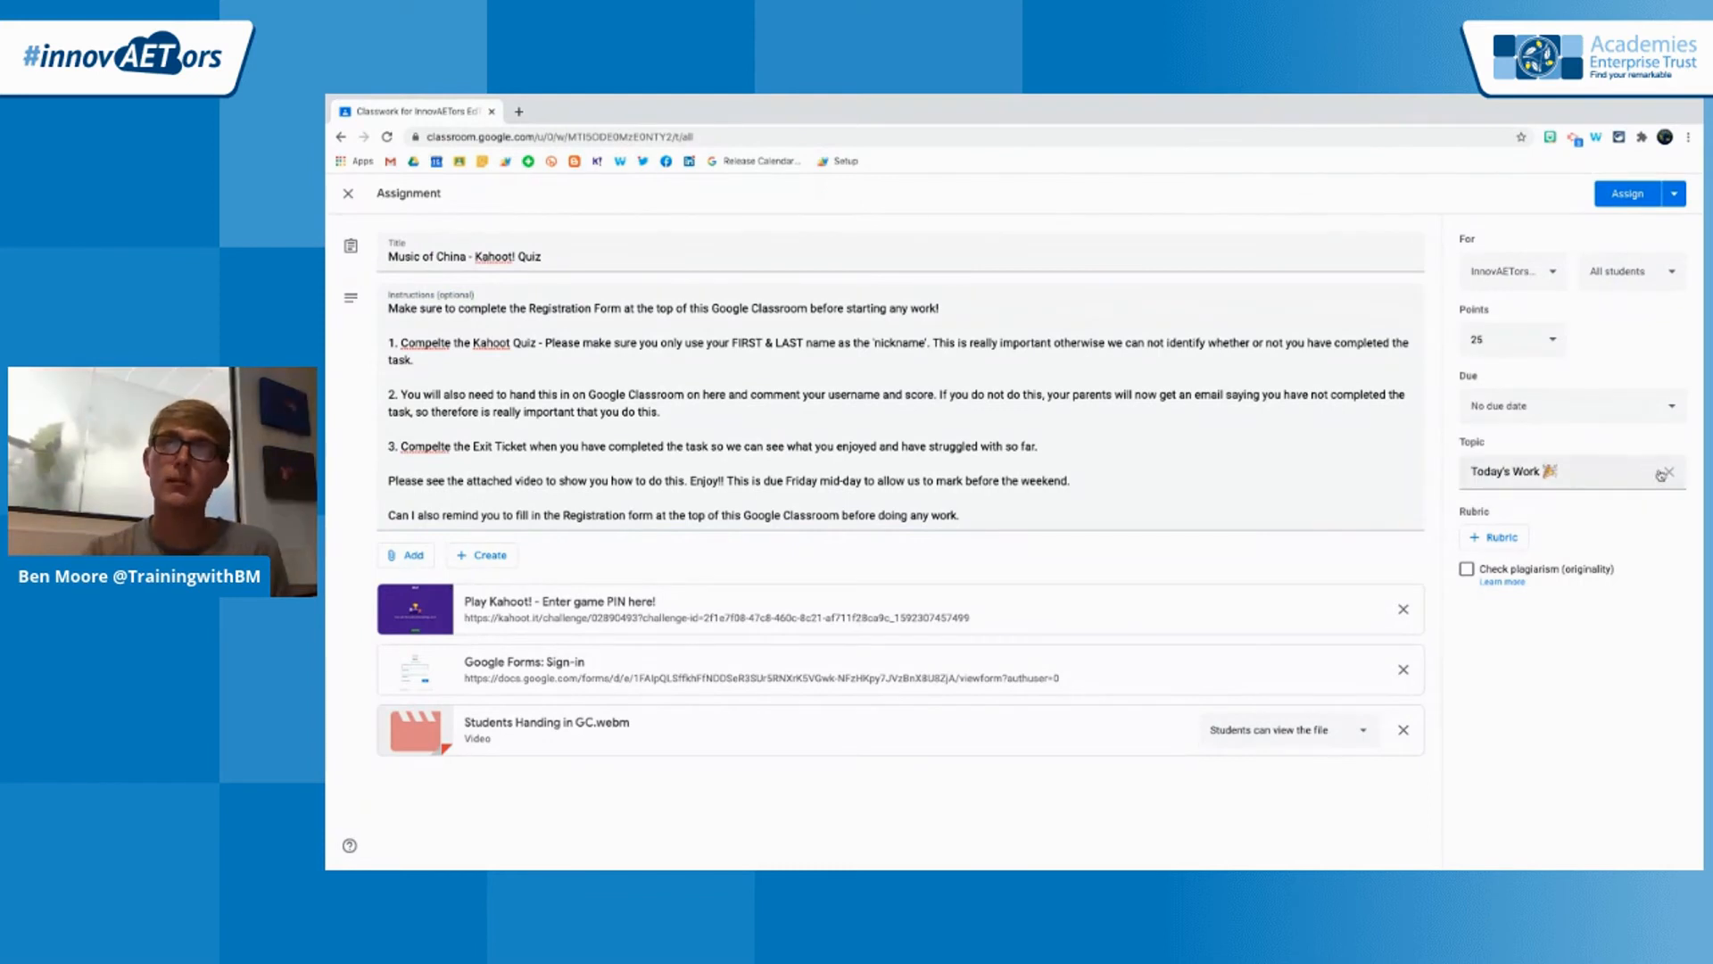
{"action": "left_click", "coordinate": [1622, 473]}
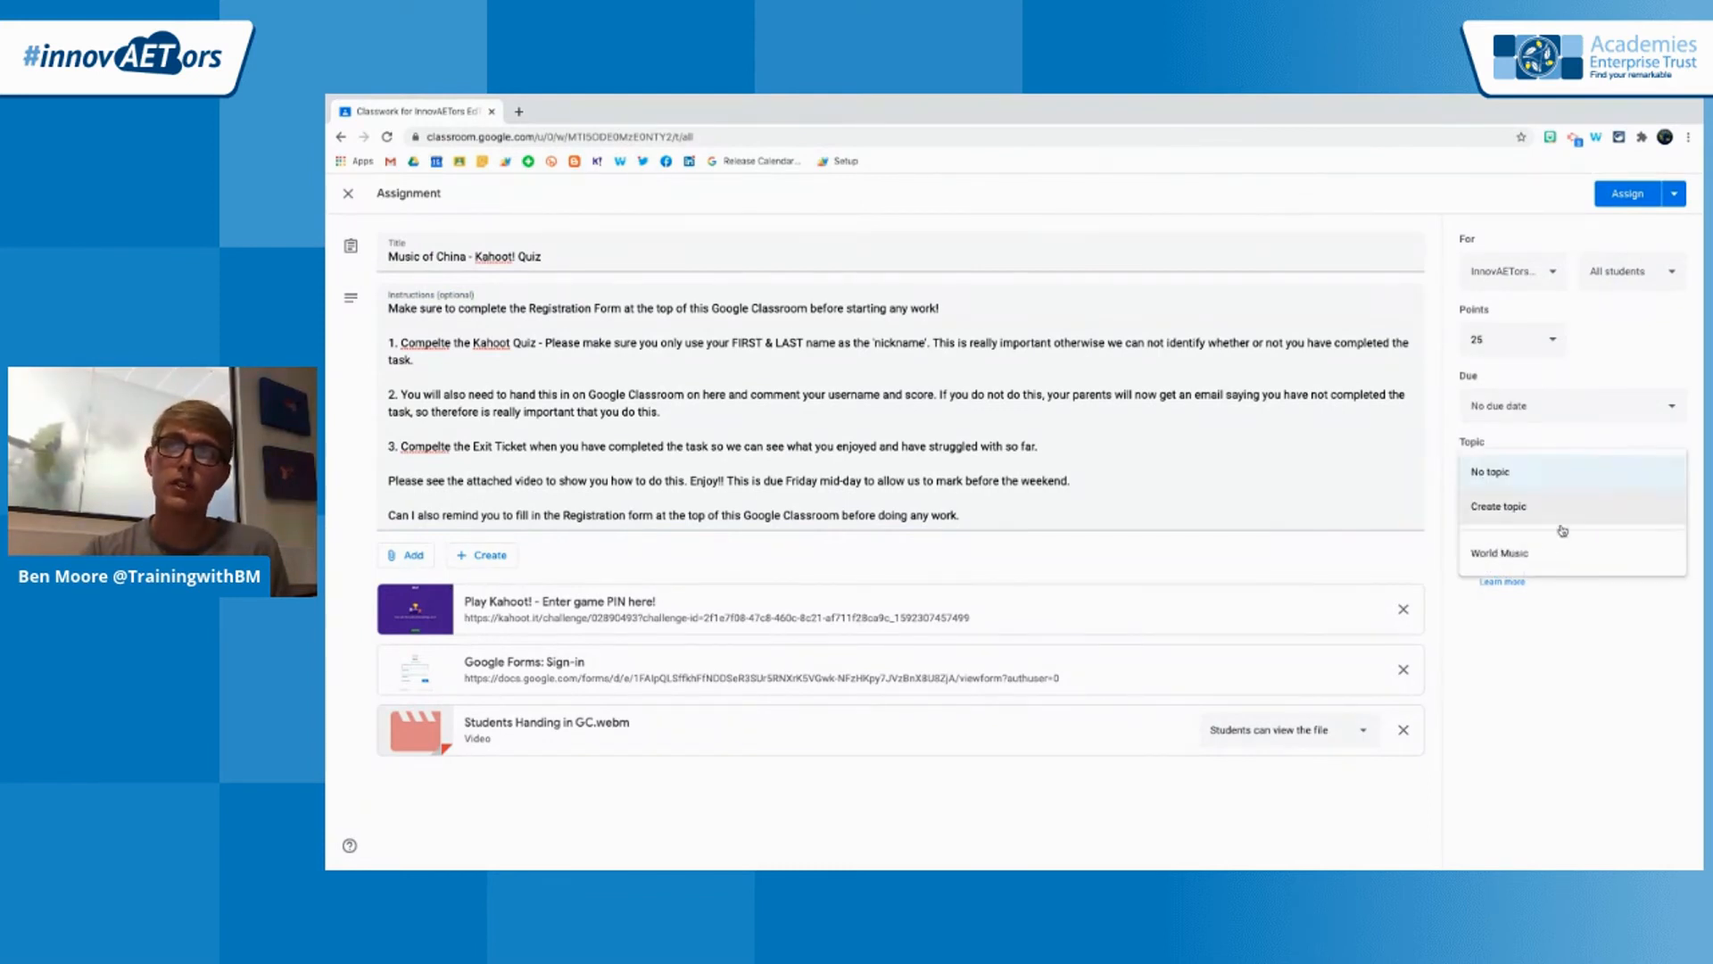
{"action": "left_click", "coordinate": [1535, 553]}
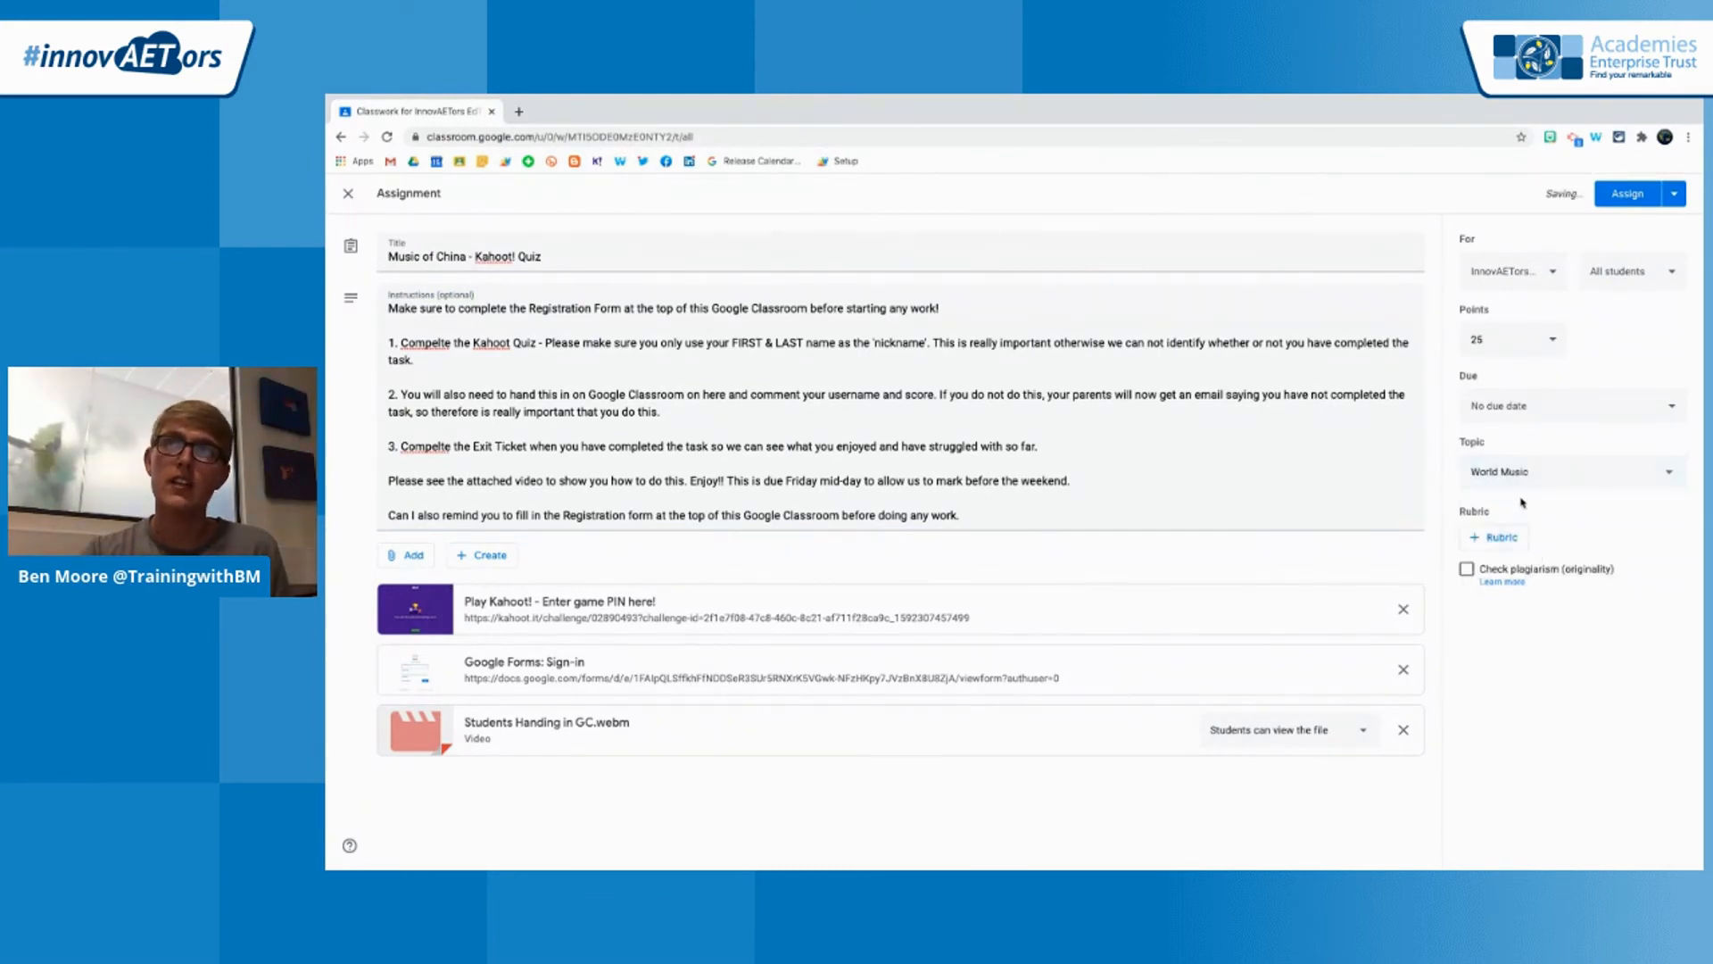
{"action": "left_click", "coordinate": [1618, 196]}
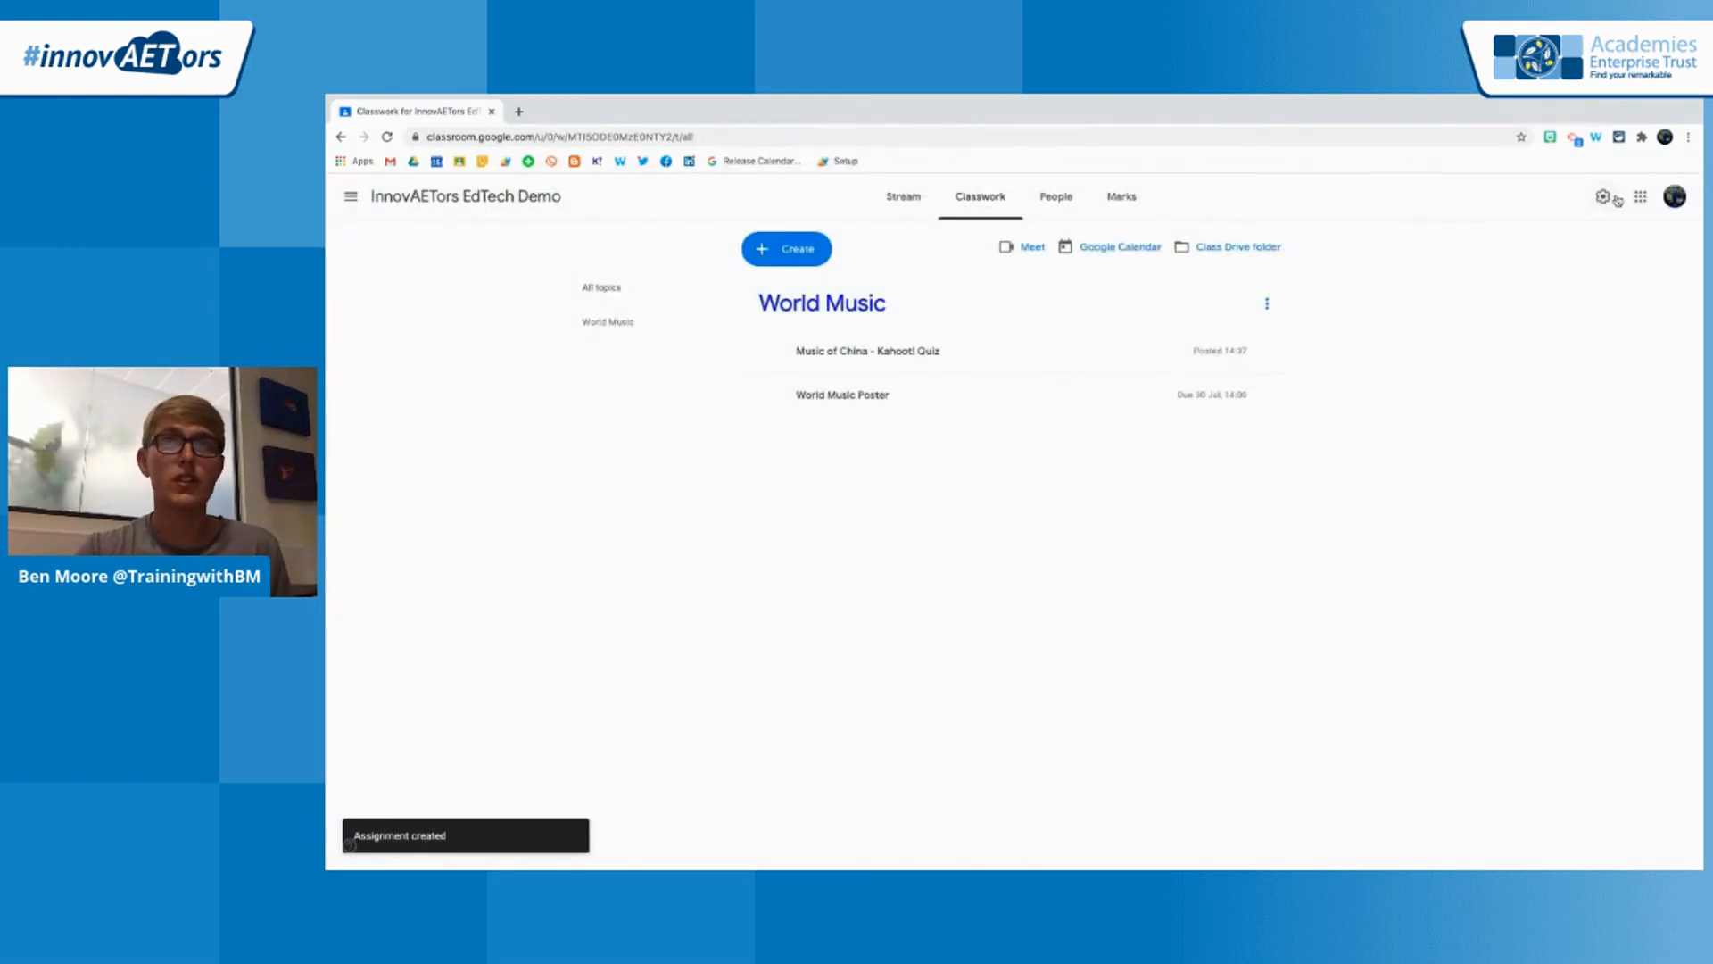
Check the posted instructions and attachments of the Music of China - Kahoot! Quiz in the classwork list
{"action": "left_click", "coordinate": [1155, 350]}
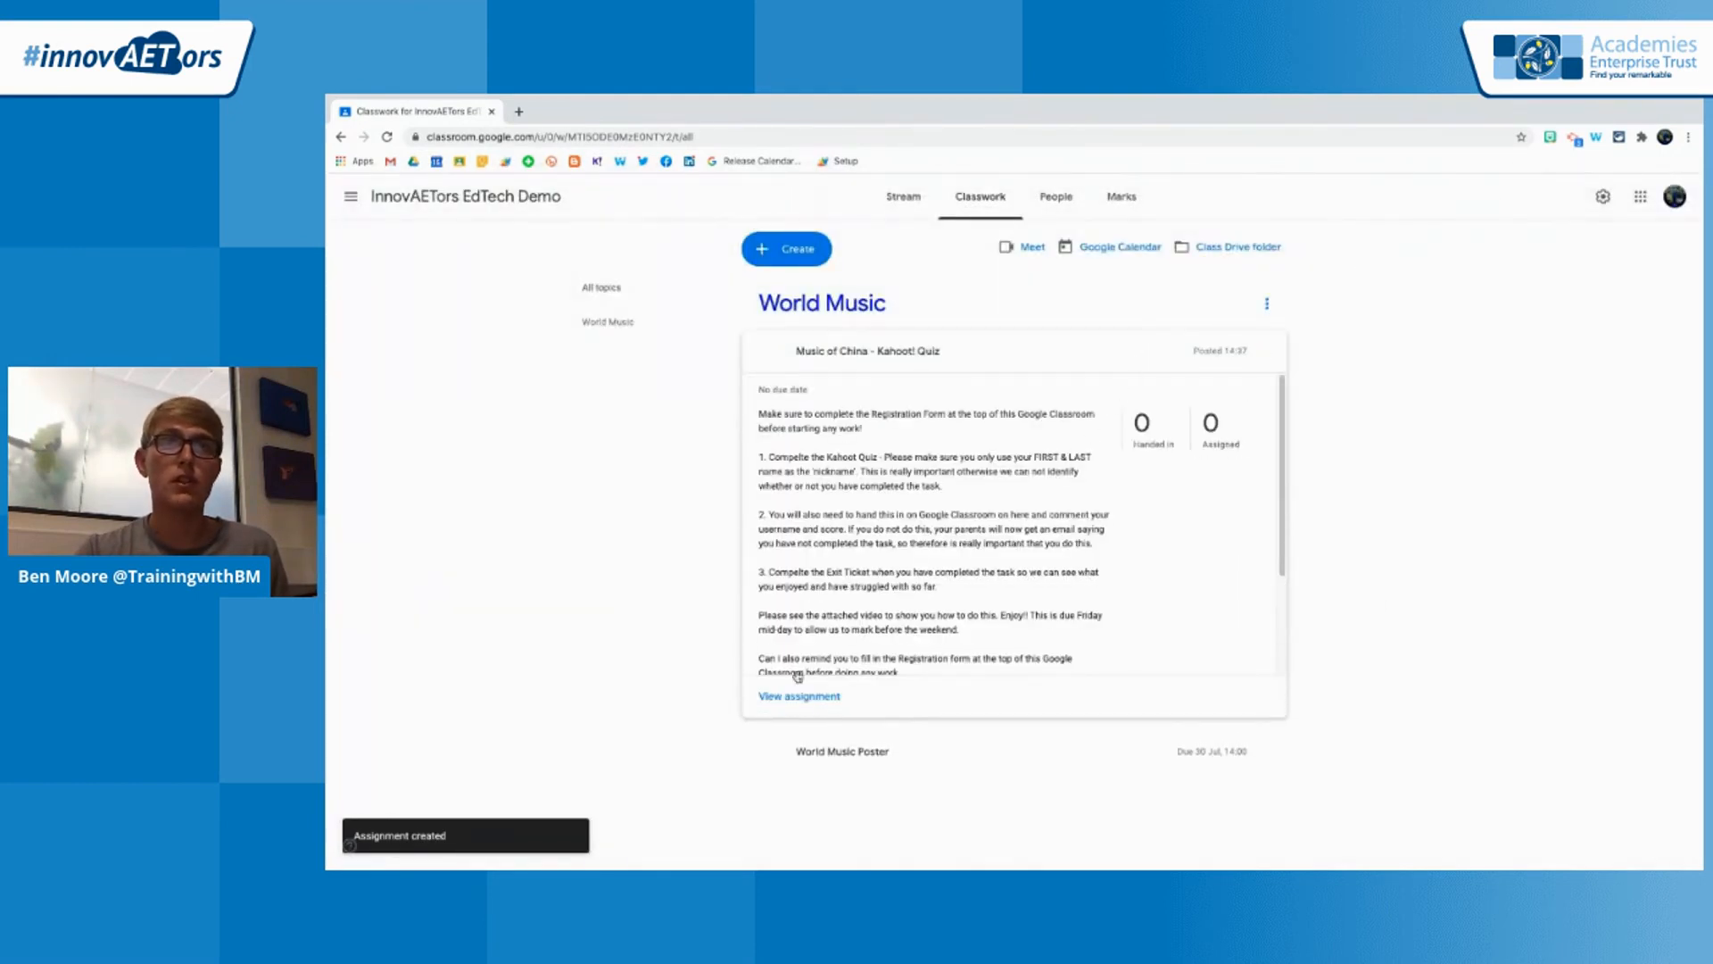
{"action": "scroll", "coordinate": [881, 571], "scroll_direction": "down", "scroll_amount": 3}
{"action": "scroll", "coordinate": [882, 571], "scroll_direction": "down", "scroll_amount": 1}
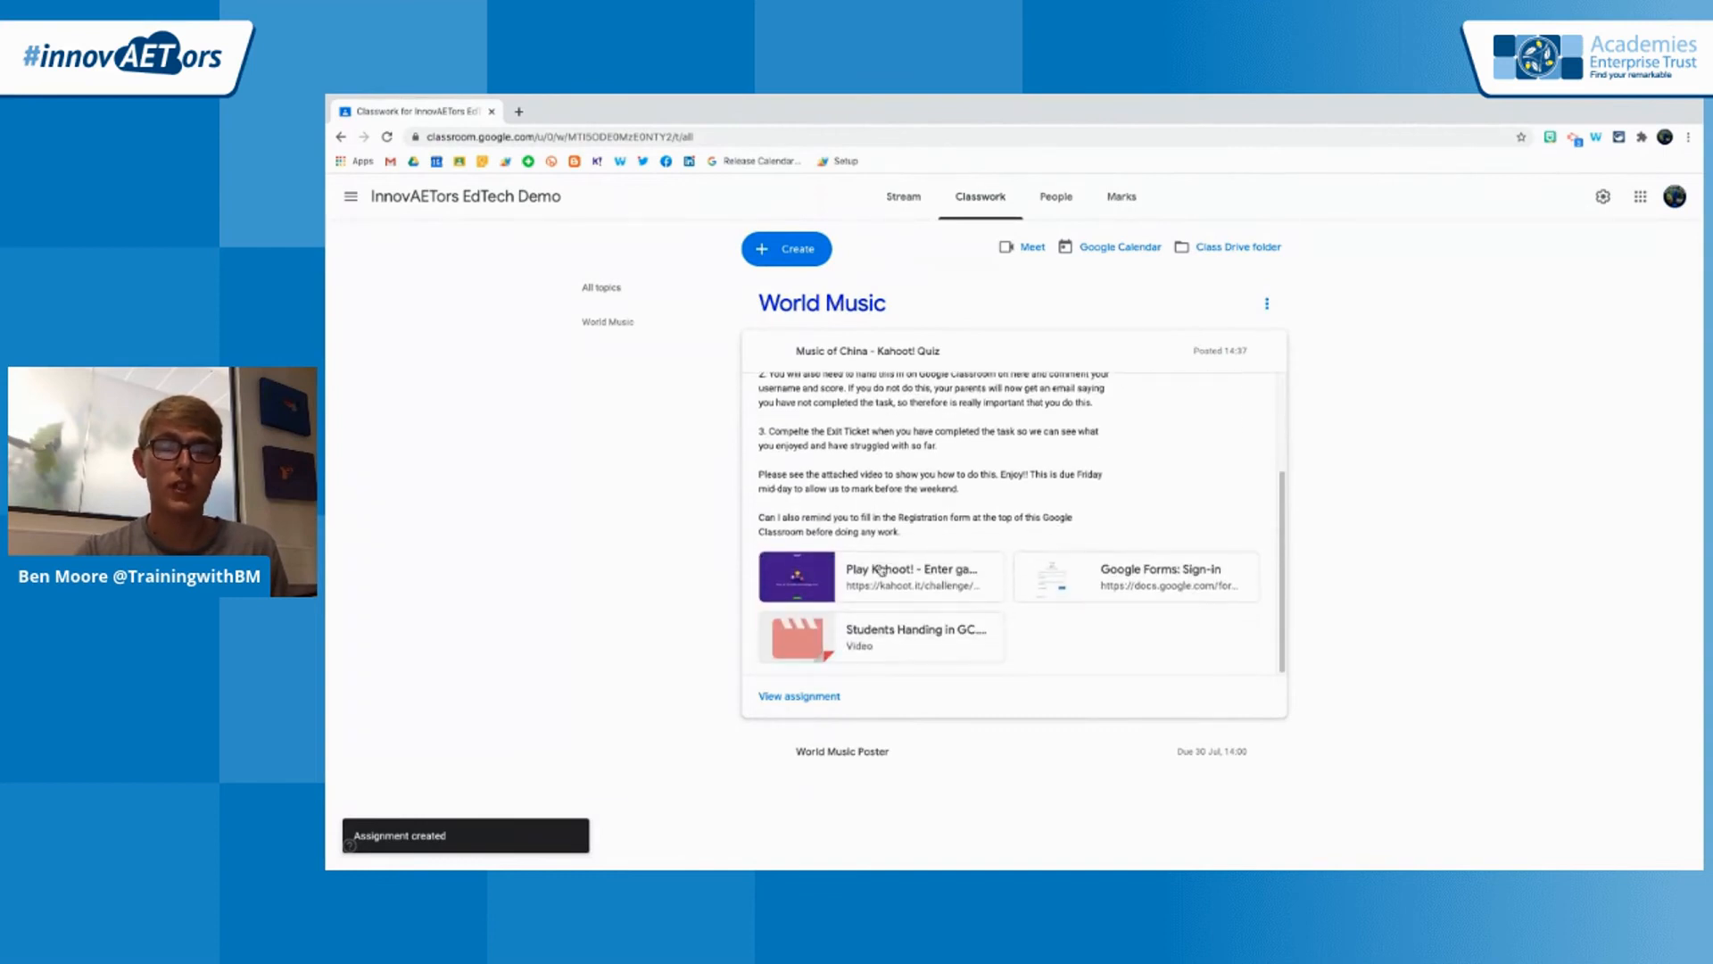
{"action": "scroll", "coordinate": [881, 571], "scroll_direction": "up", "scroll_amount": 4}
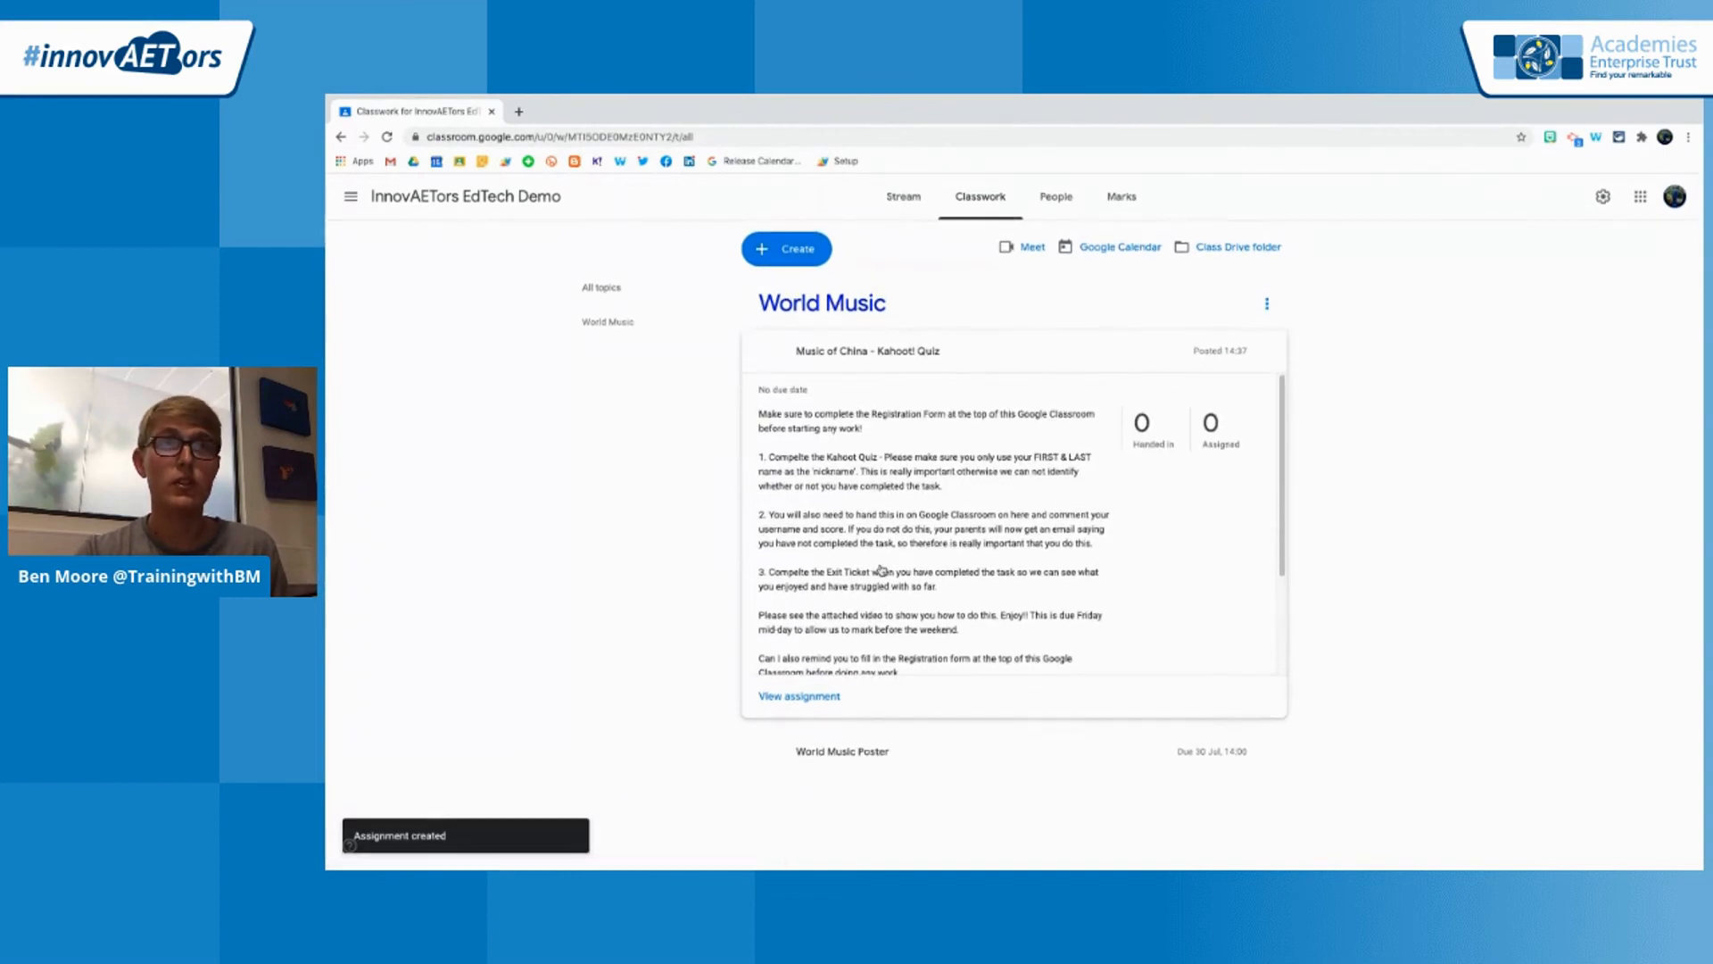
{"action": "left_click", "coordinate": [898, 354]}
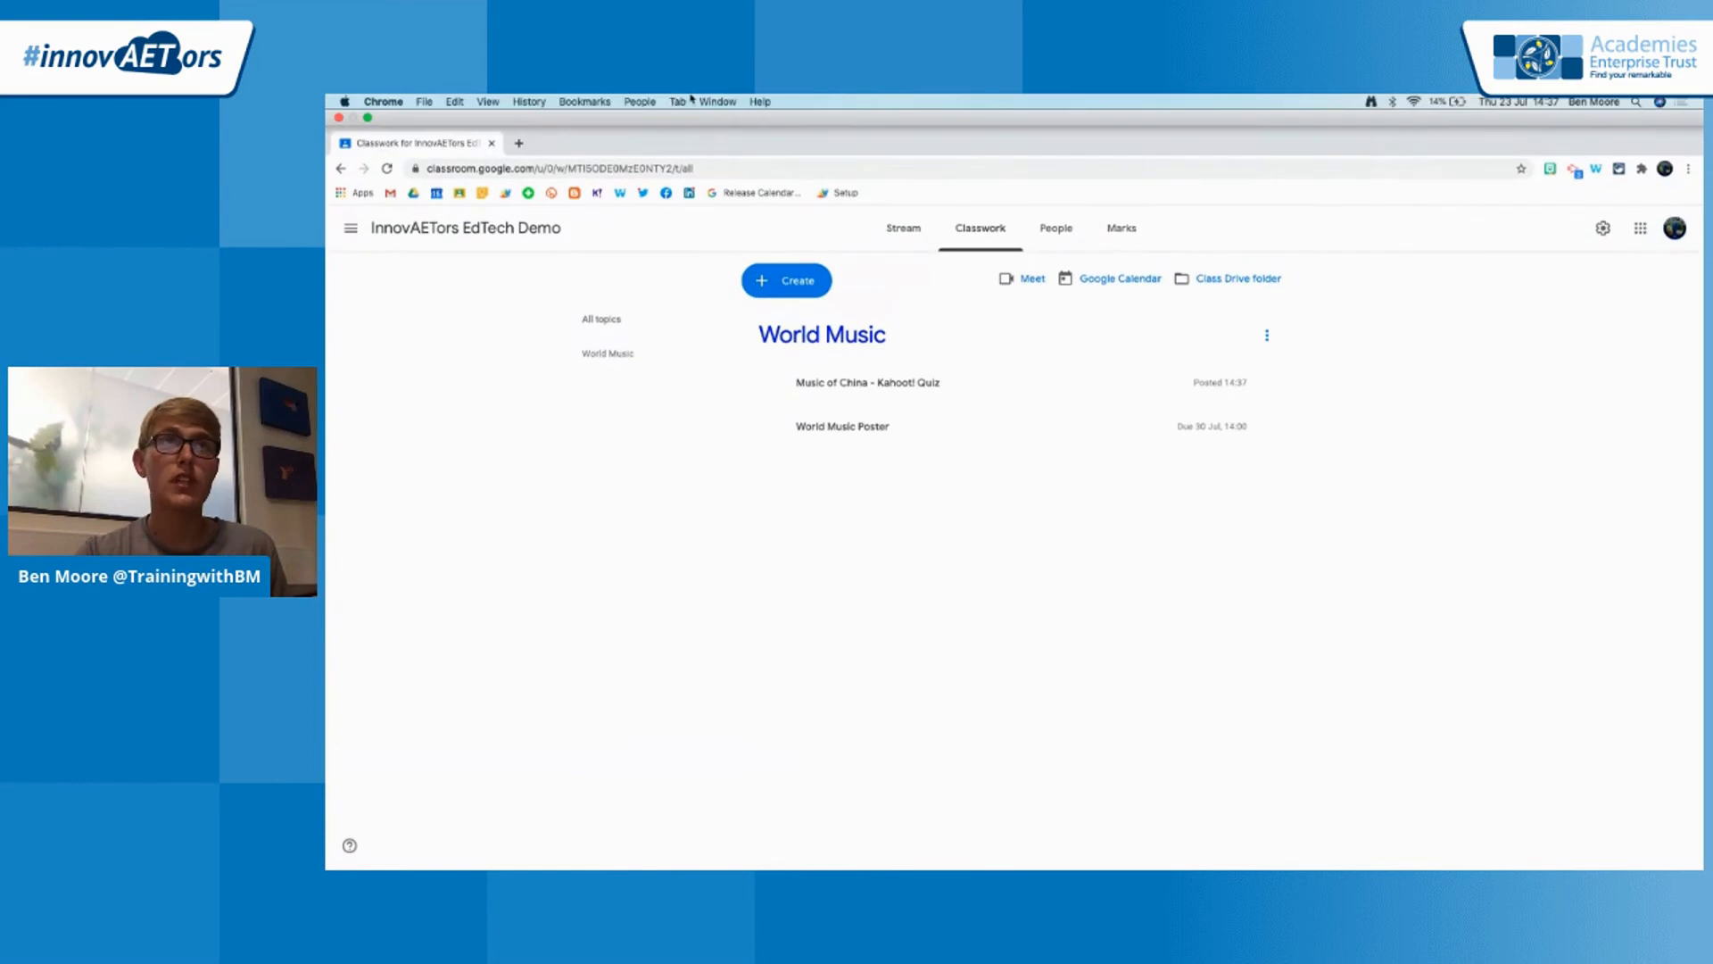
Switch to the GoogleClassroomEdTechDemo presentation in Google Slides and advance to the Quick Feedback slide
{"action": "left_click", "coordinate": [707, 101]}
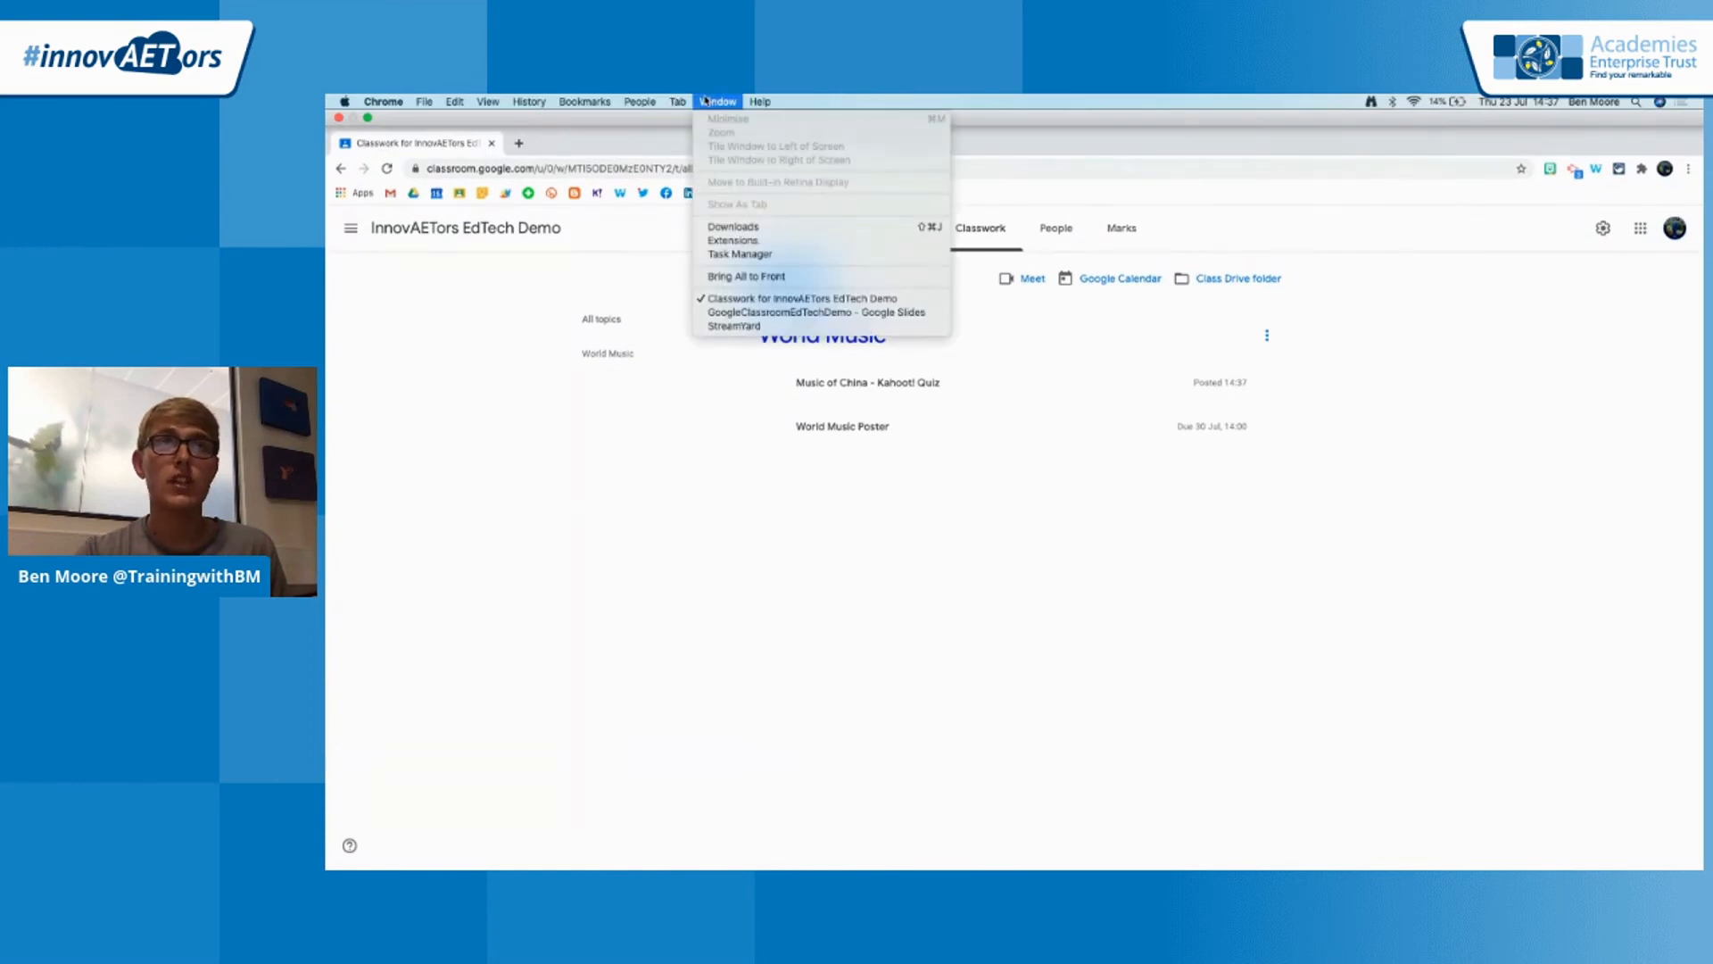
{"action": "left_click", "coordinate": [775, 315]}
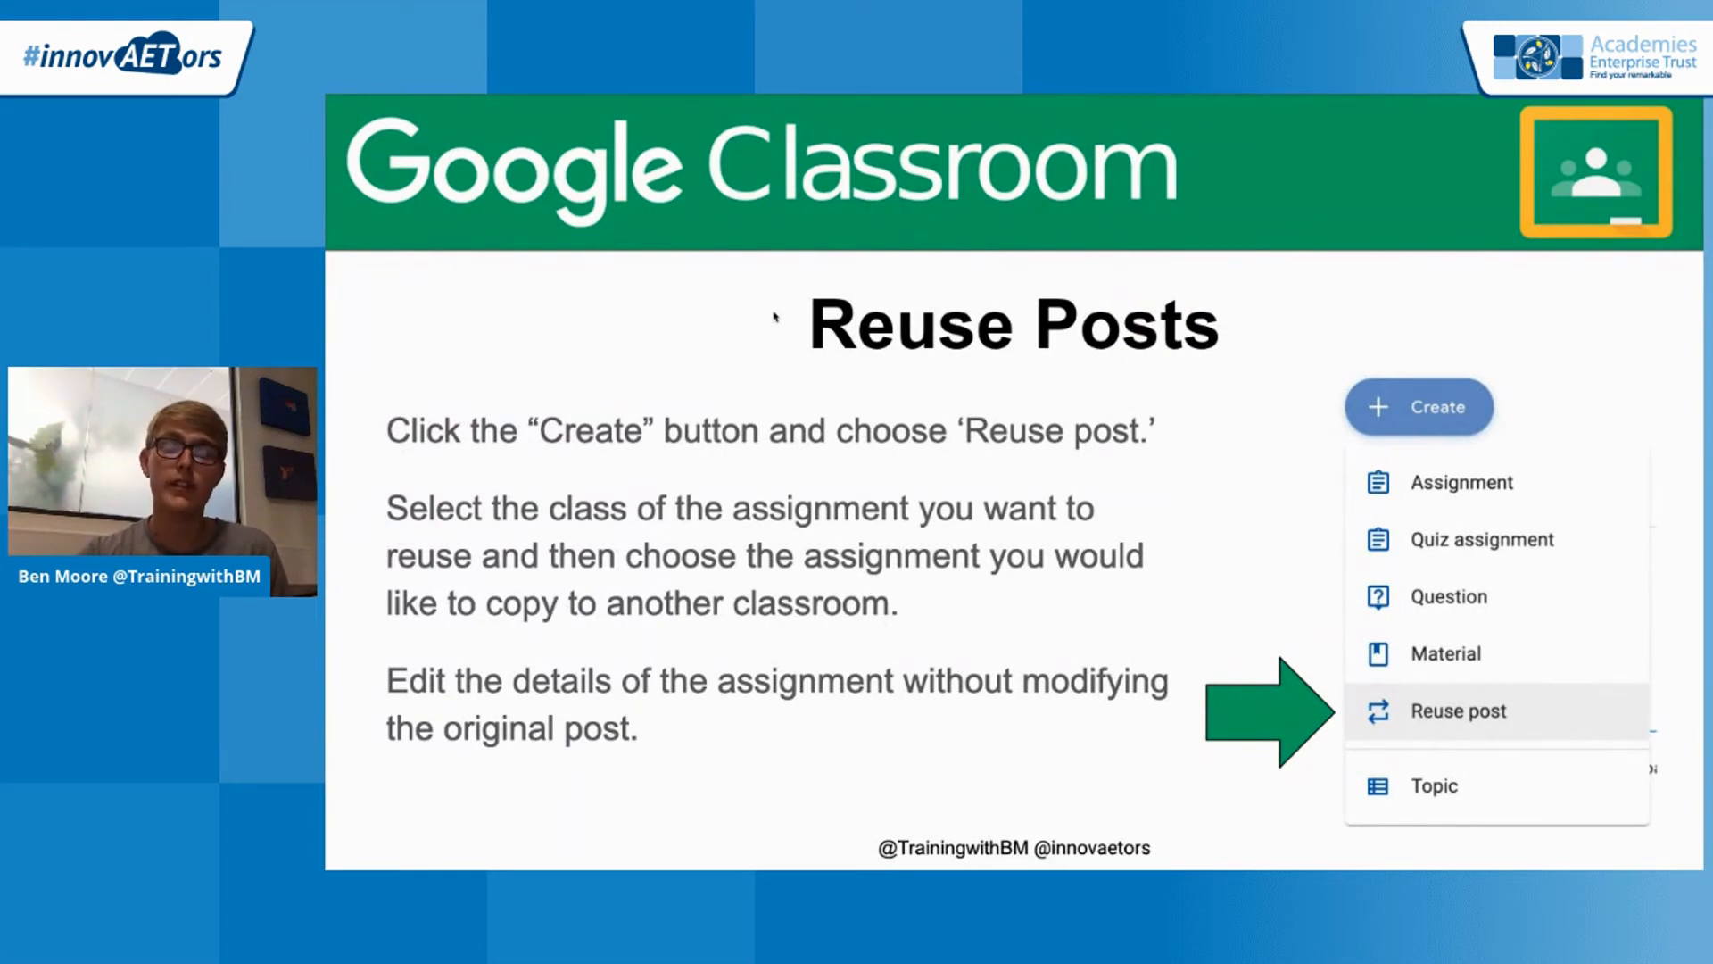
{"action": "key", "text": "Right"}
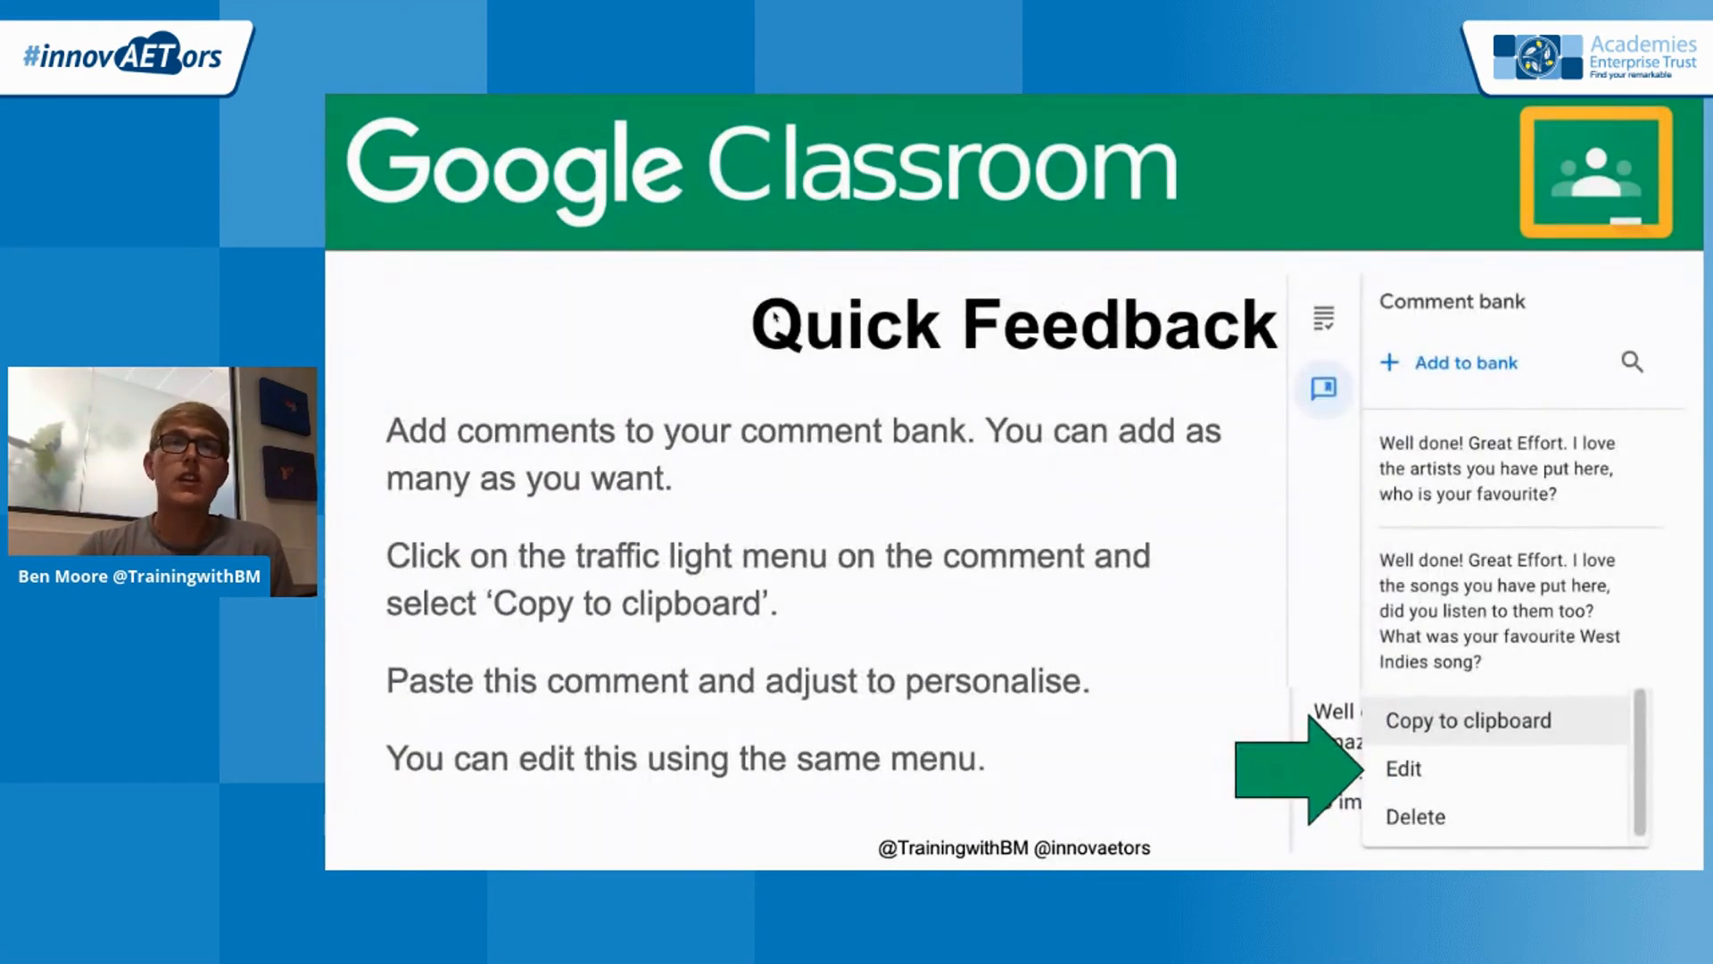
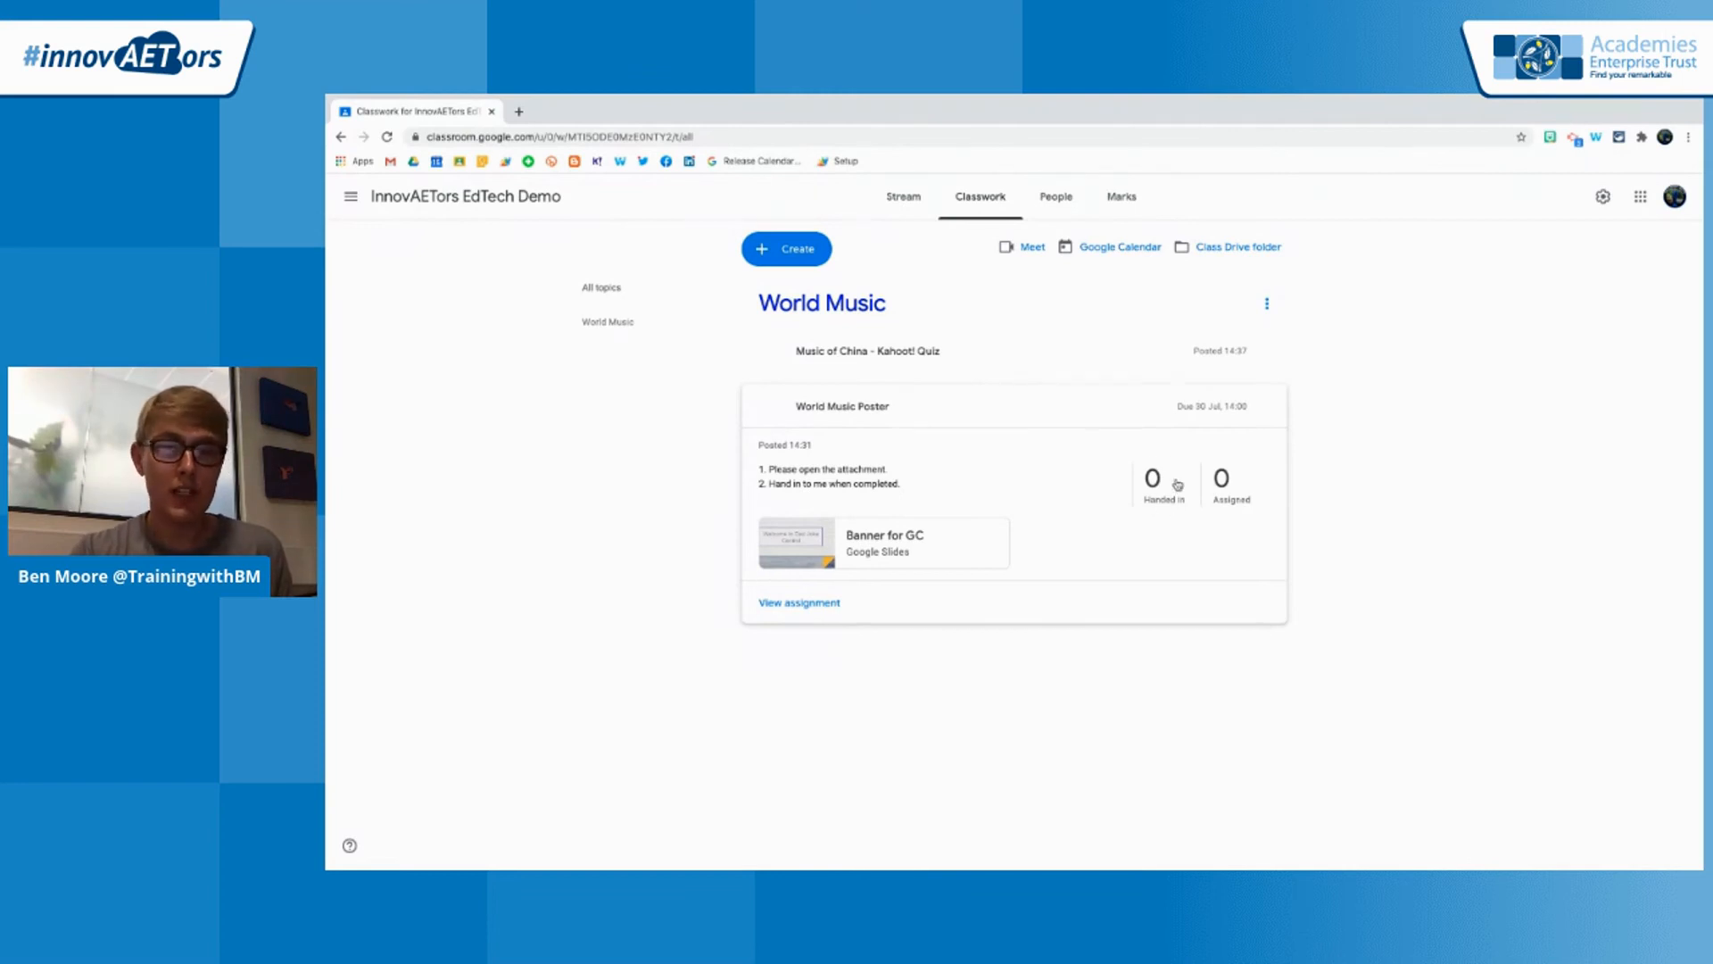
Review the student work and instructions pages of the World Music Poster assignment
{"action": "left_click", "coordinate": [1162, 489]}
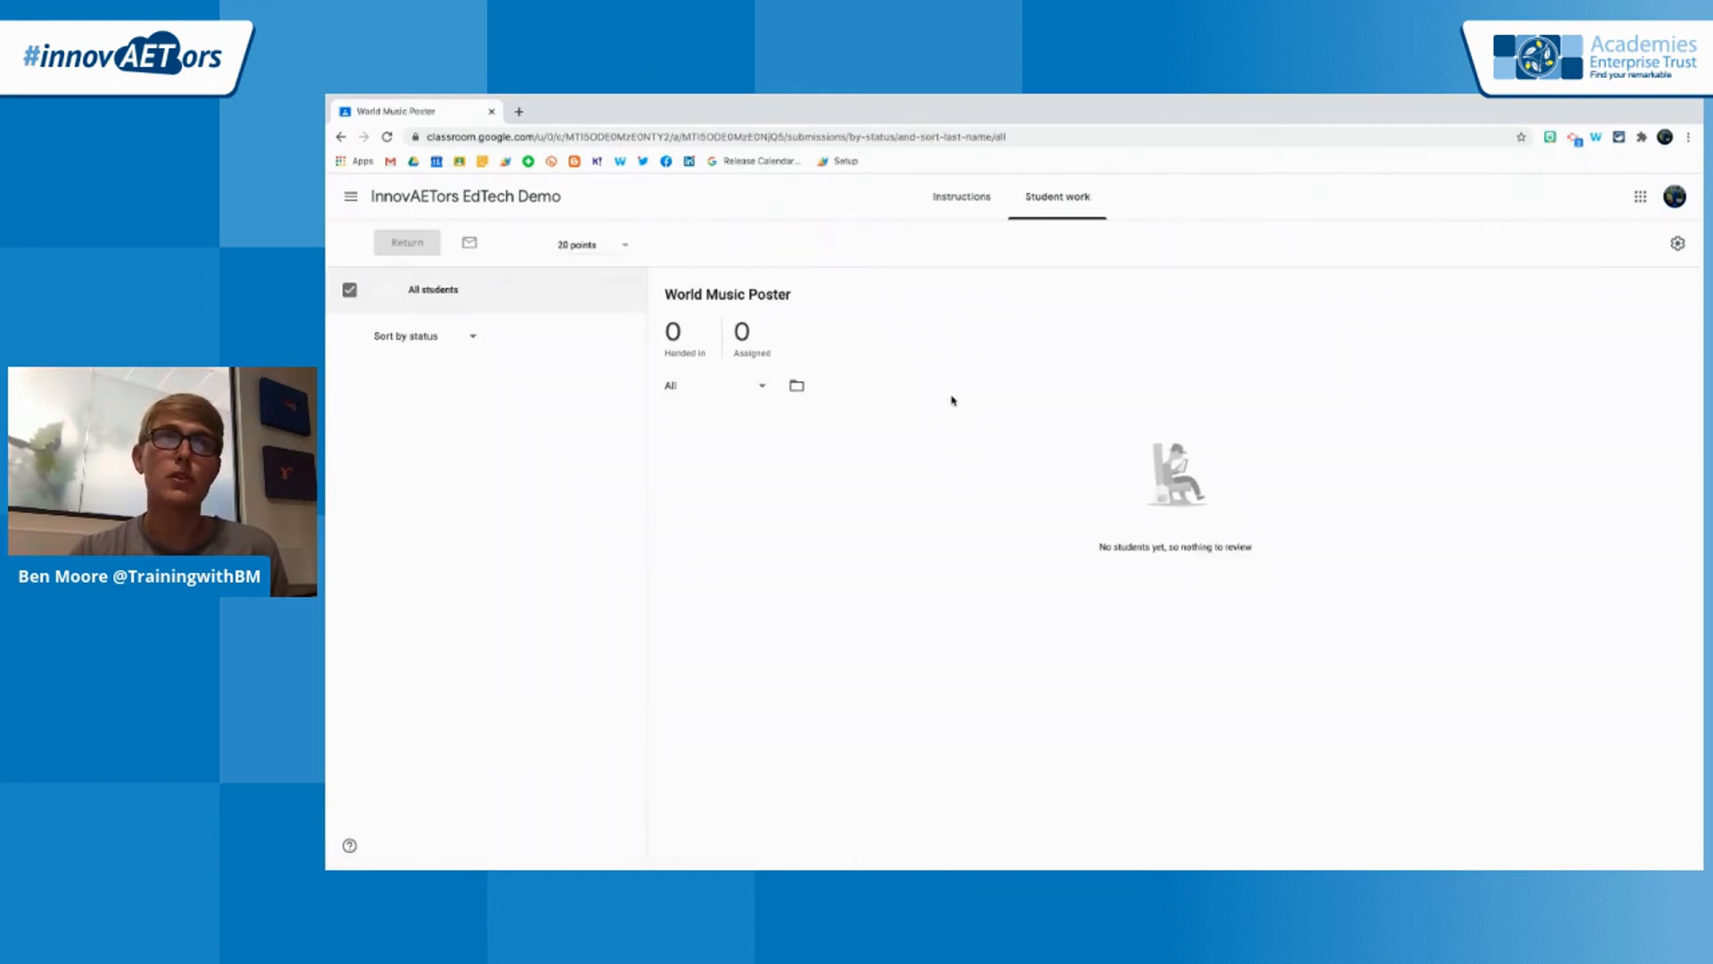
{"action": "left_click", "coordinate": [962, 197]}
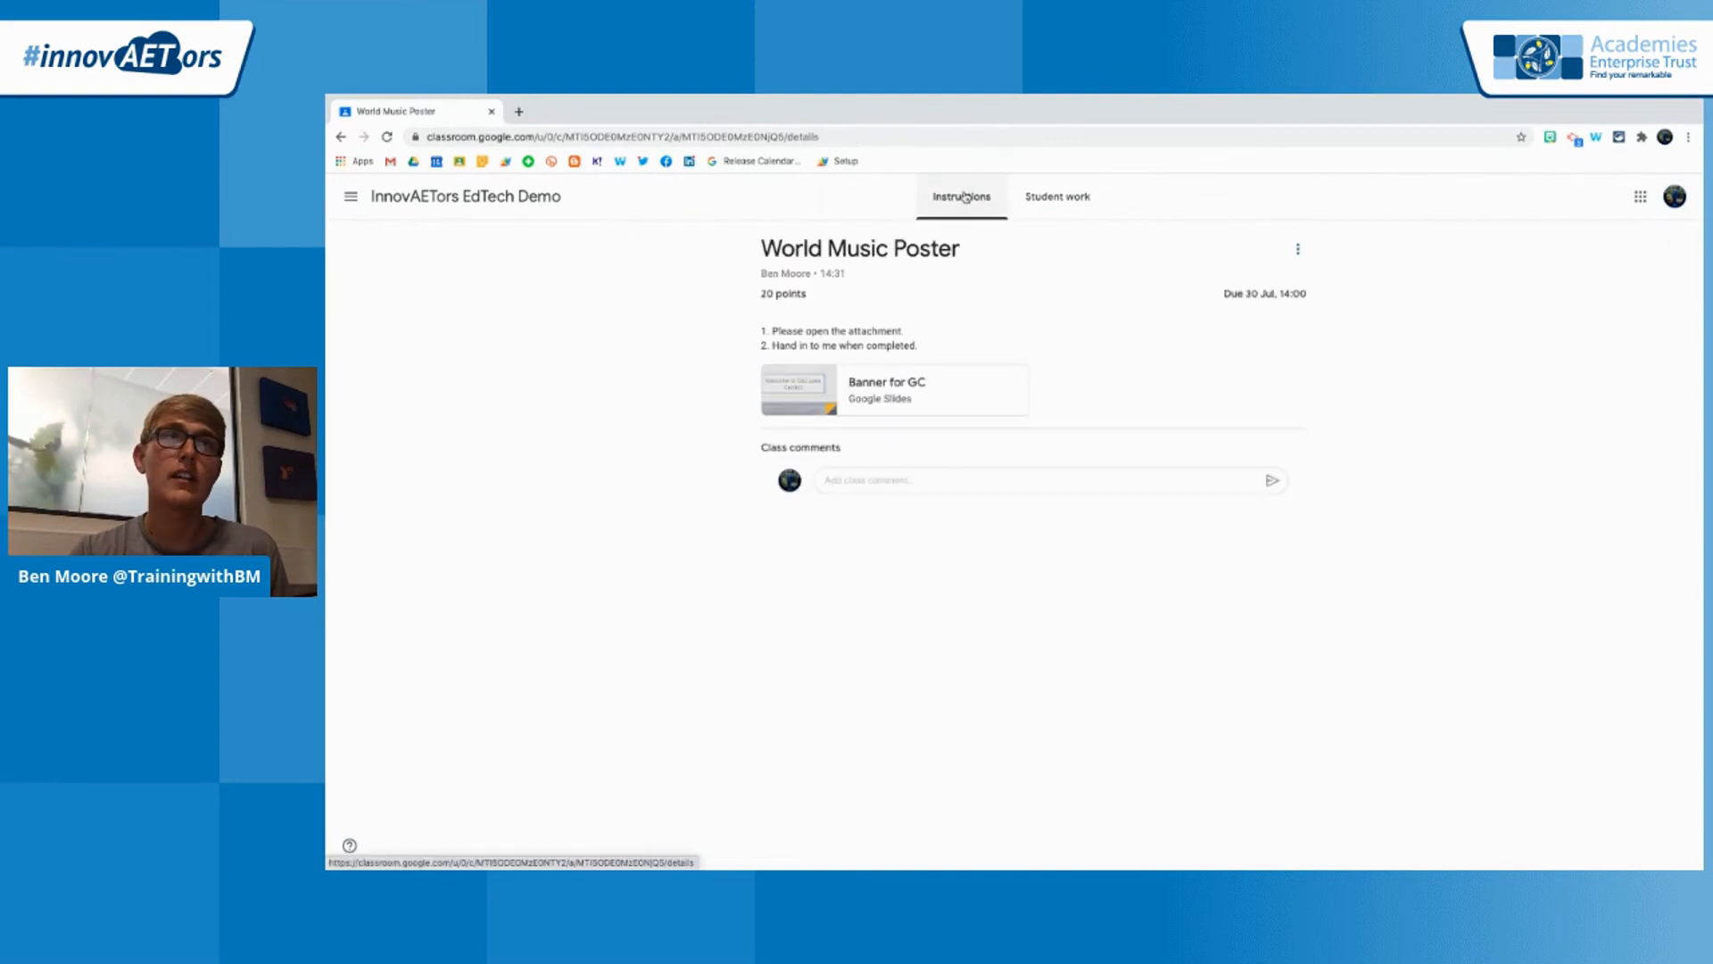
{"action": "left_click", "coordinate": [1041, 201]}
Switch to the Google Classroom: The Basics class and show its classwork
{"action": "left_click", "coordinate": [351, 196]}
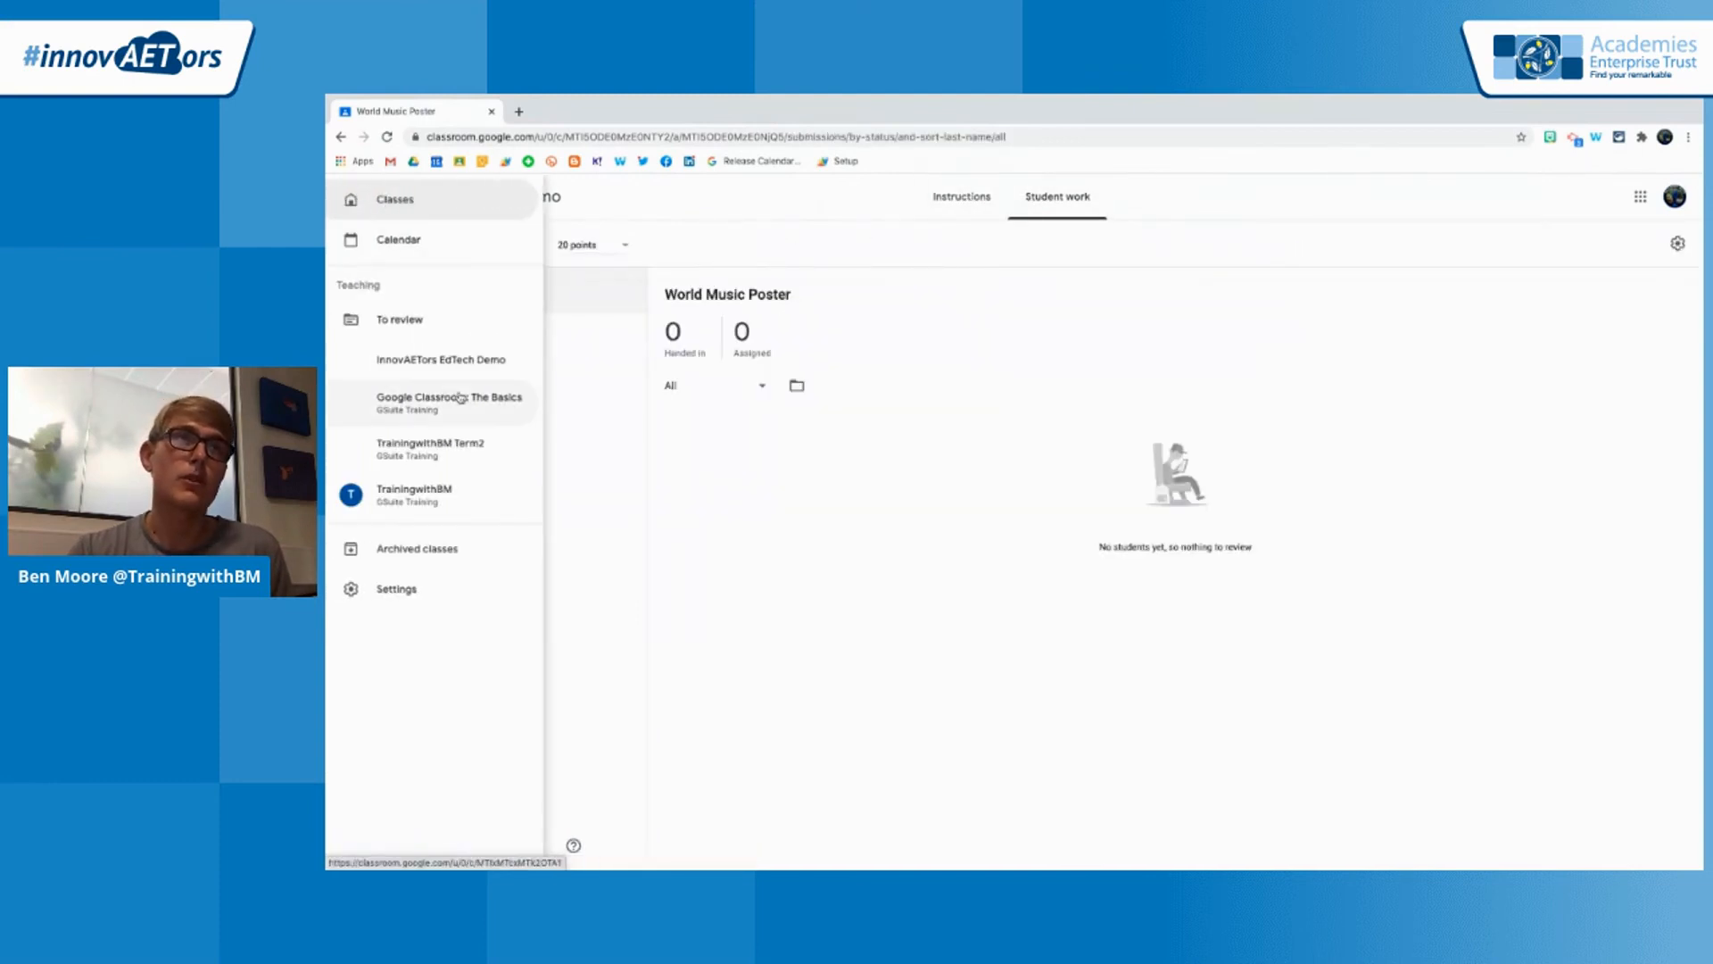
{"action": "right_click", "coordinate": [442, 398]}
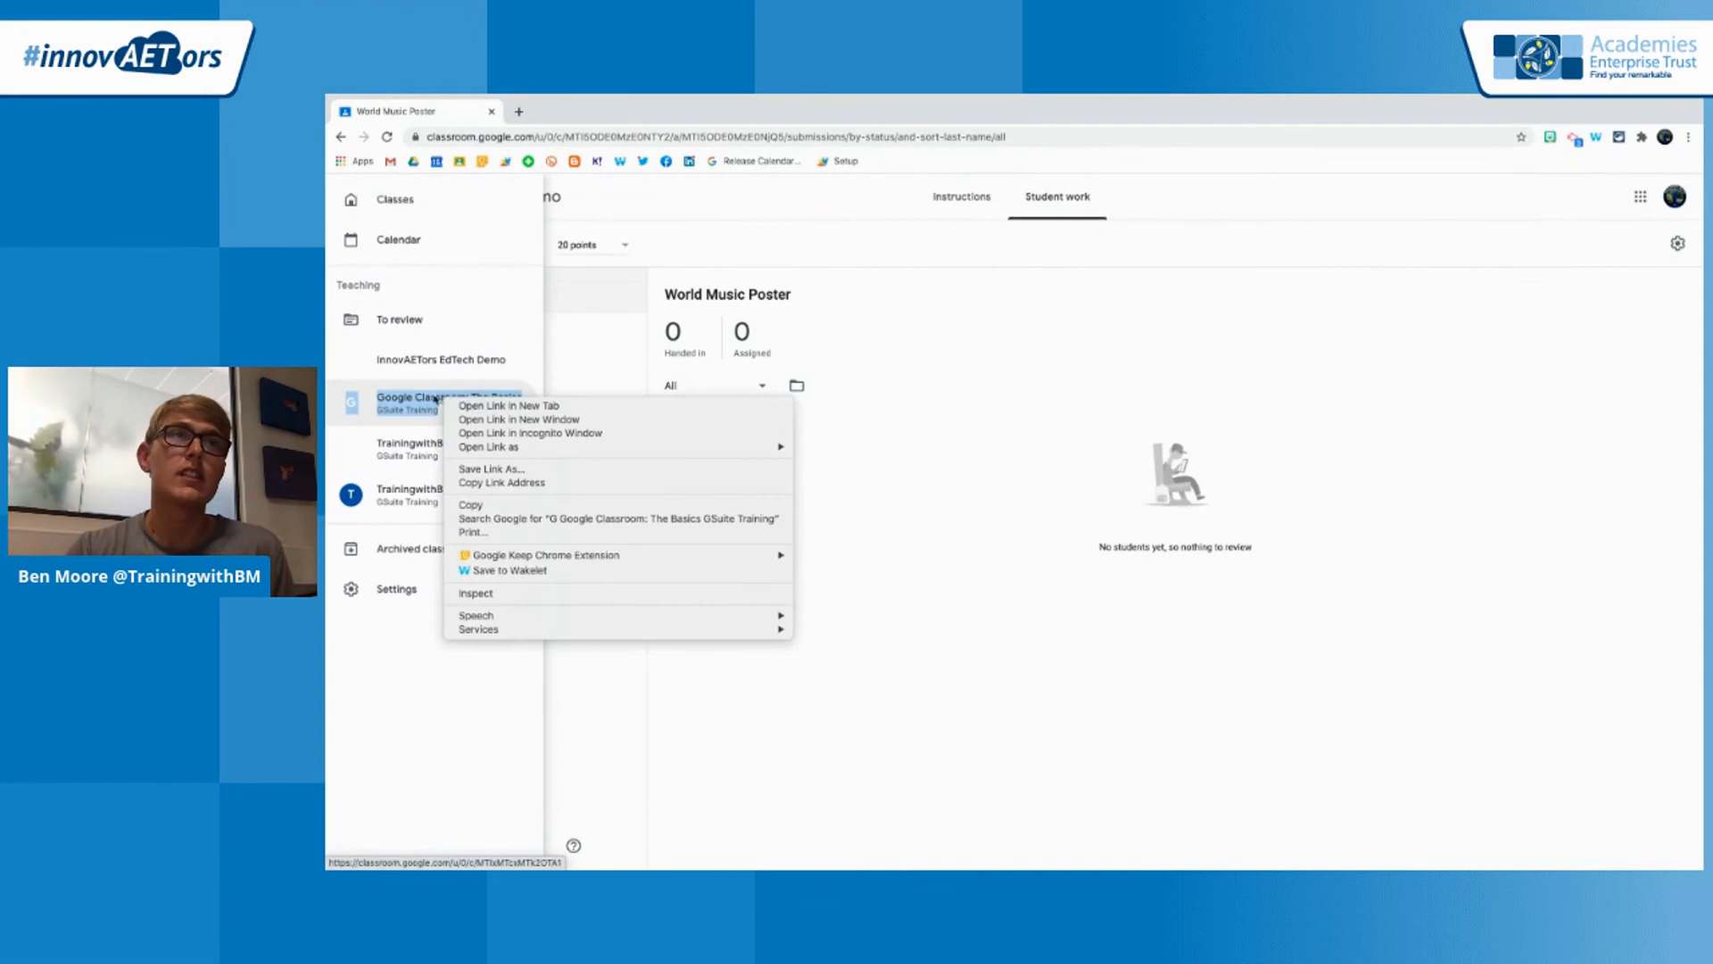
{"action": "key", "text": "Escape"}
{"action": "left_click", "coordinate": [425, 401]}
{"action": "left_click", "coordinate": [975, 196]}
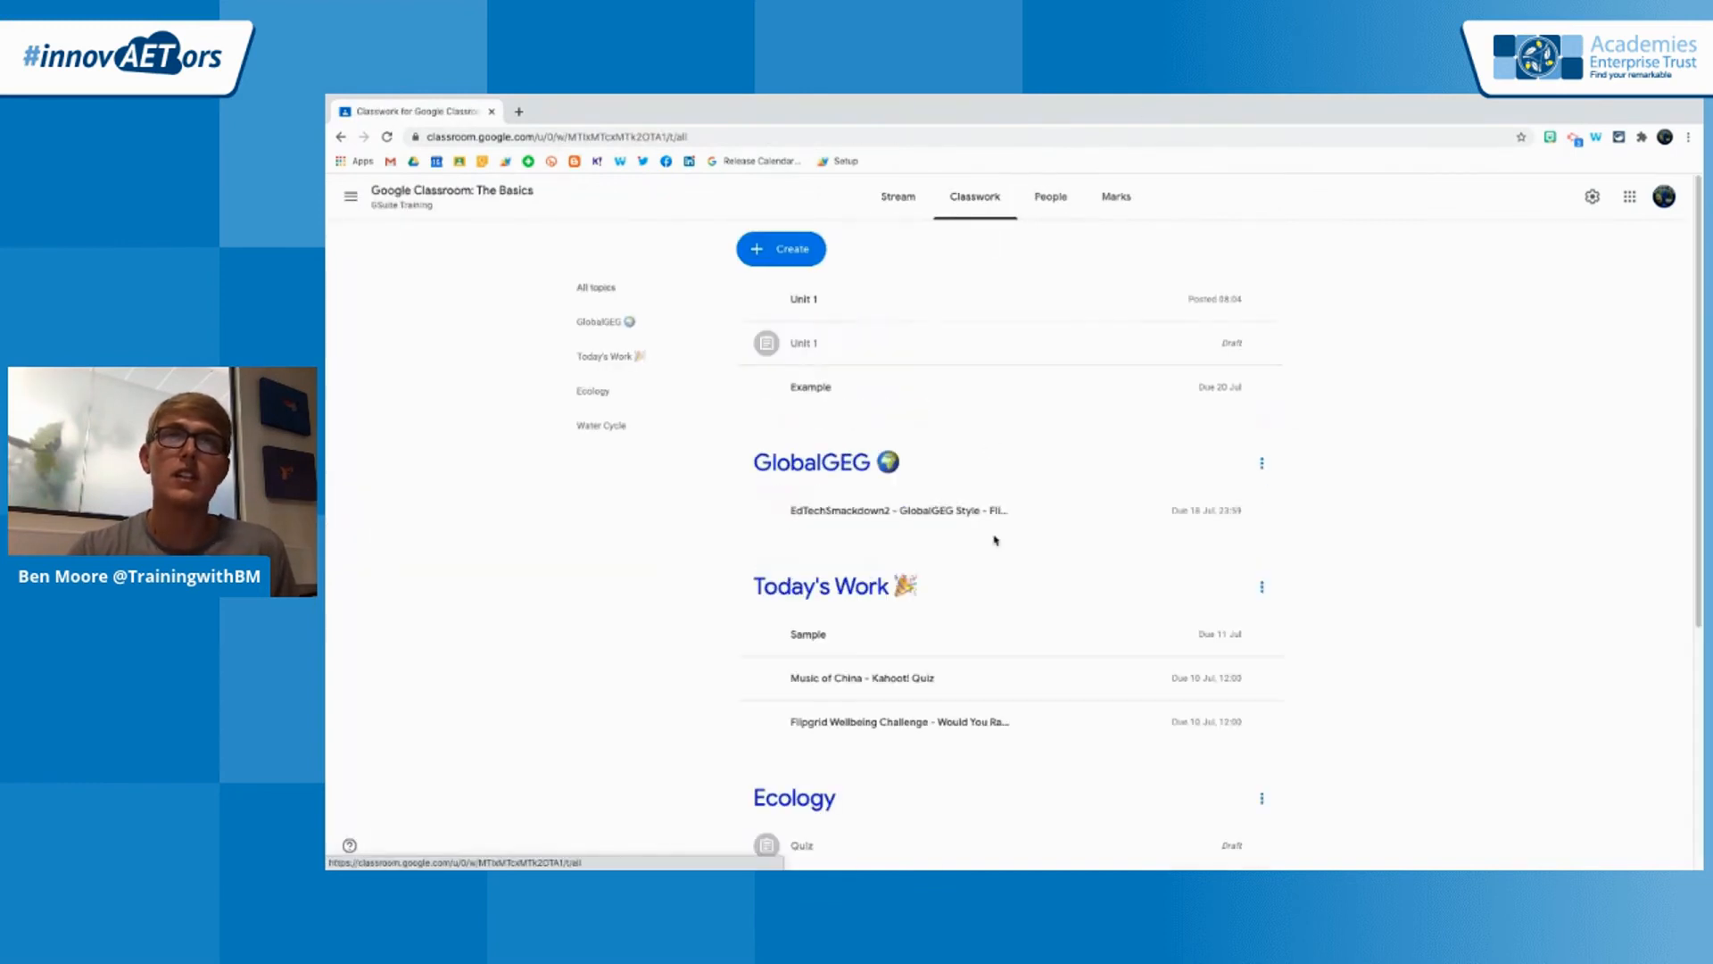
Find the Research Paper assignment under the Ecology topic and open User 3's submitted document for marking
{"action": "scroll", "coordinate": [1050, 637], "scroll_direction": "down", "scroll_amount": 5}
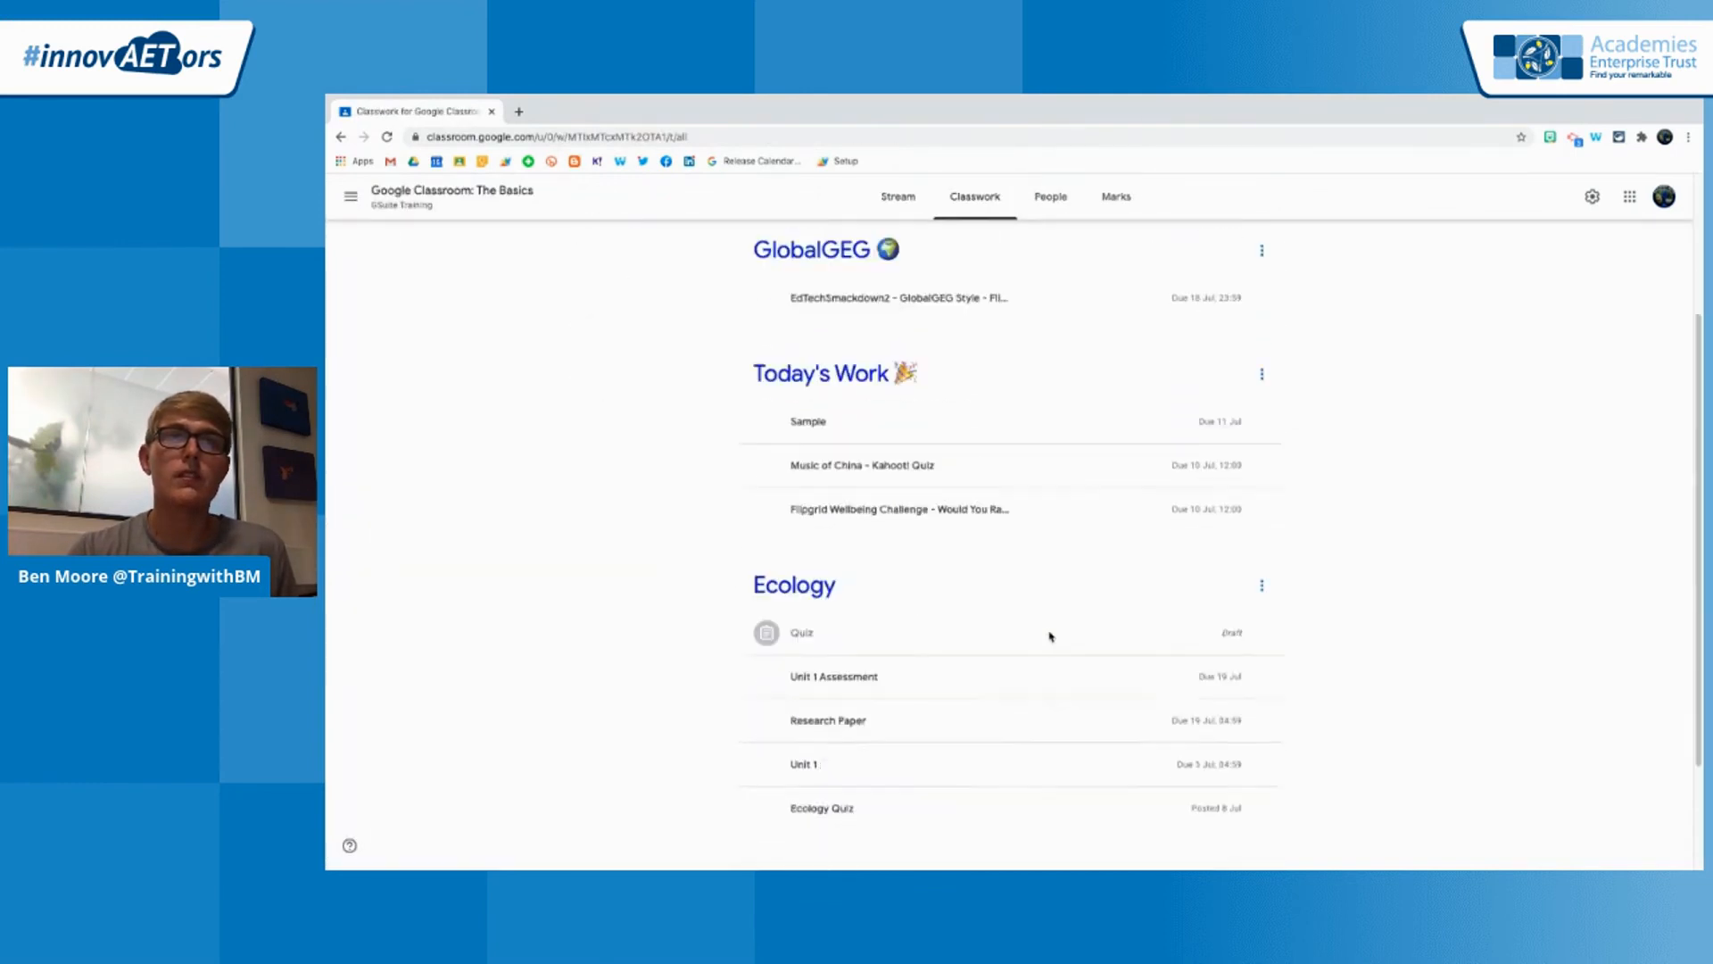
{"action": "left_click", "coordinate": [1043, 575]}
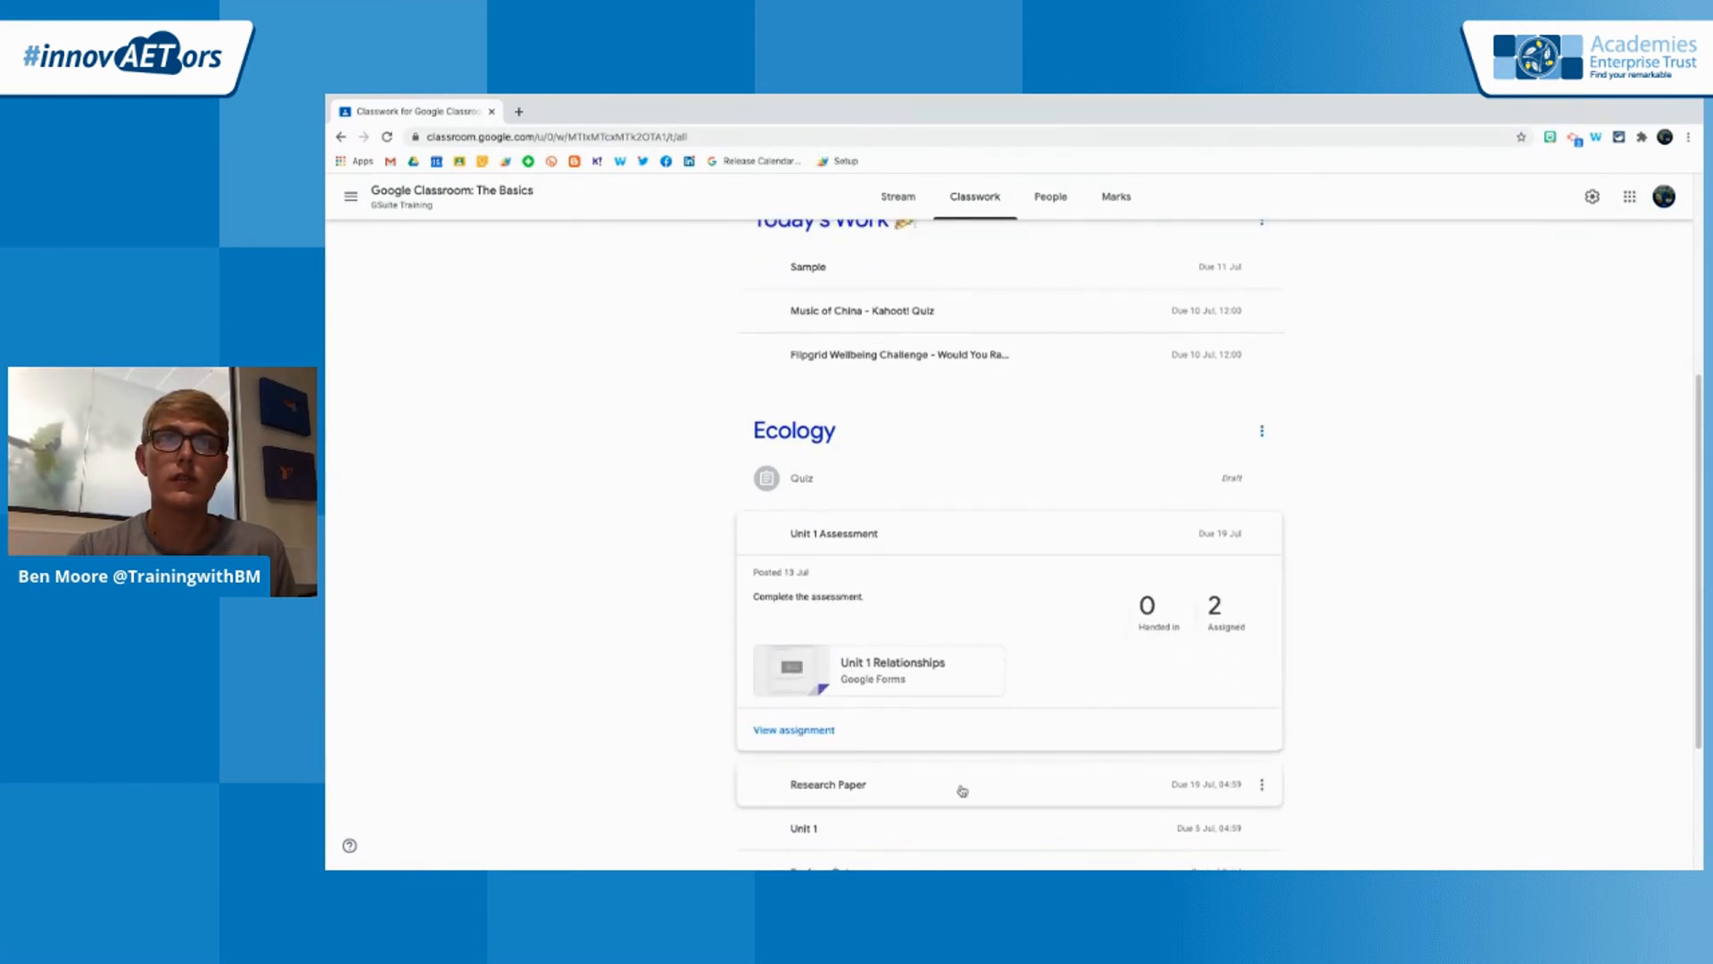
{"action": "left_click", "coordinate": [961, 789]}
{"action": "scroll", "coordinate": [961, 790], "scroll_direction": "down", "scroll_amount": 3}
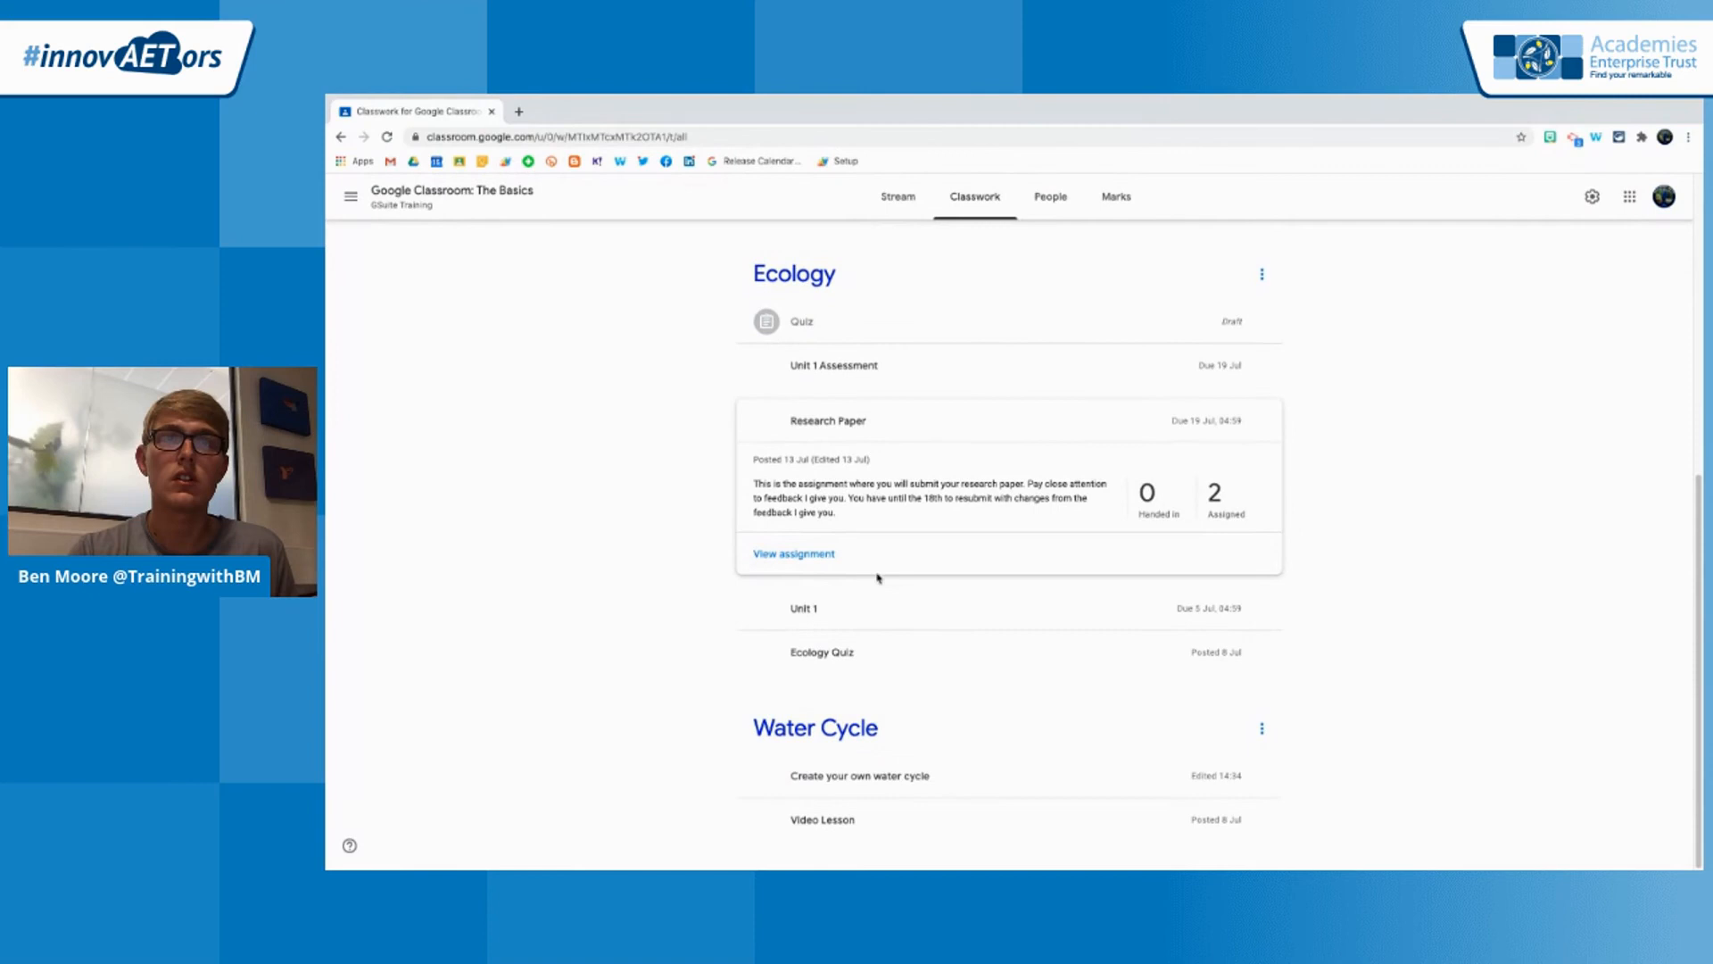
{"action": "left_click", "coordinate": [820, 554]}
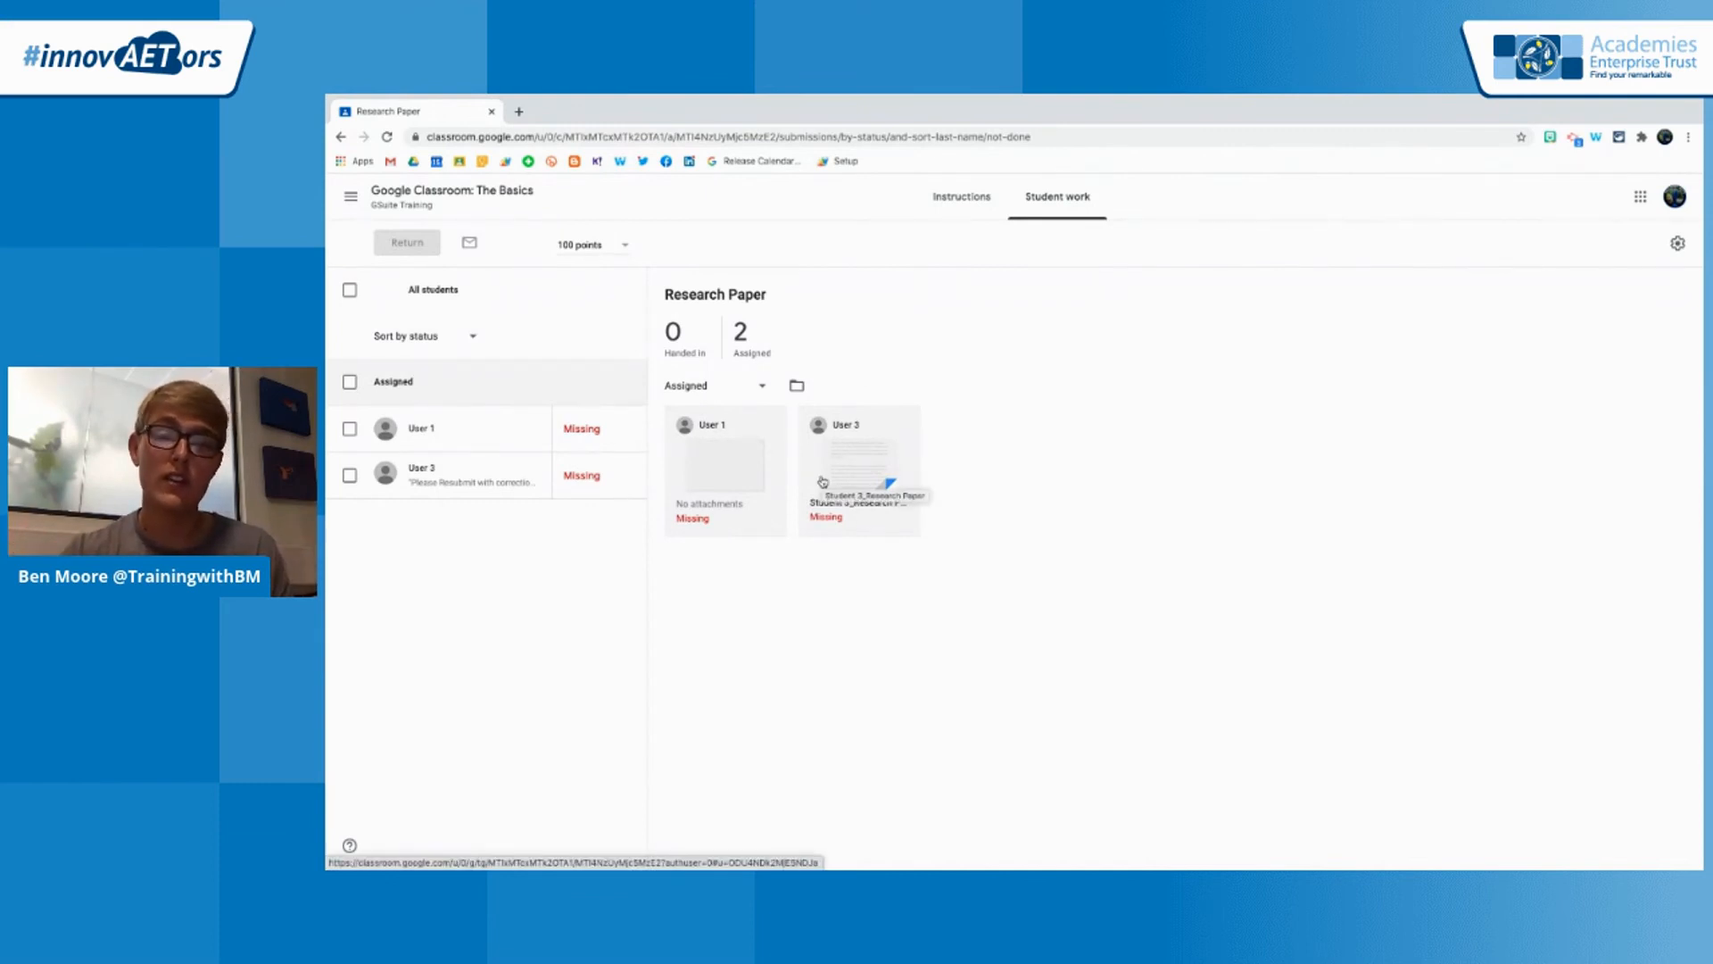
{"action": "left_click", "coordinate": [870, 482]}
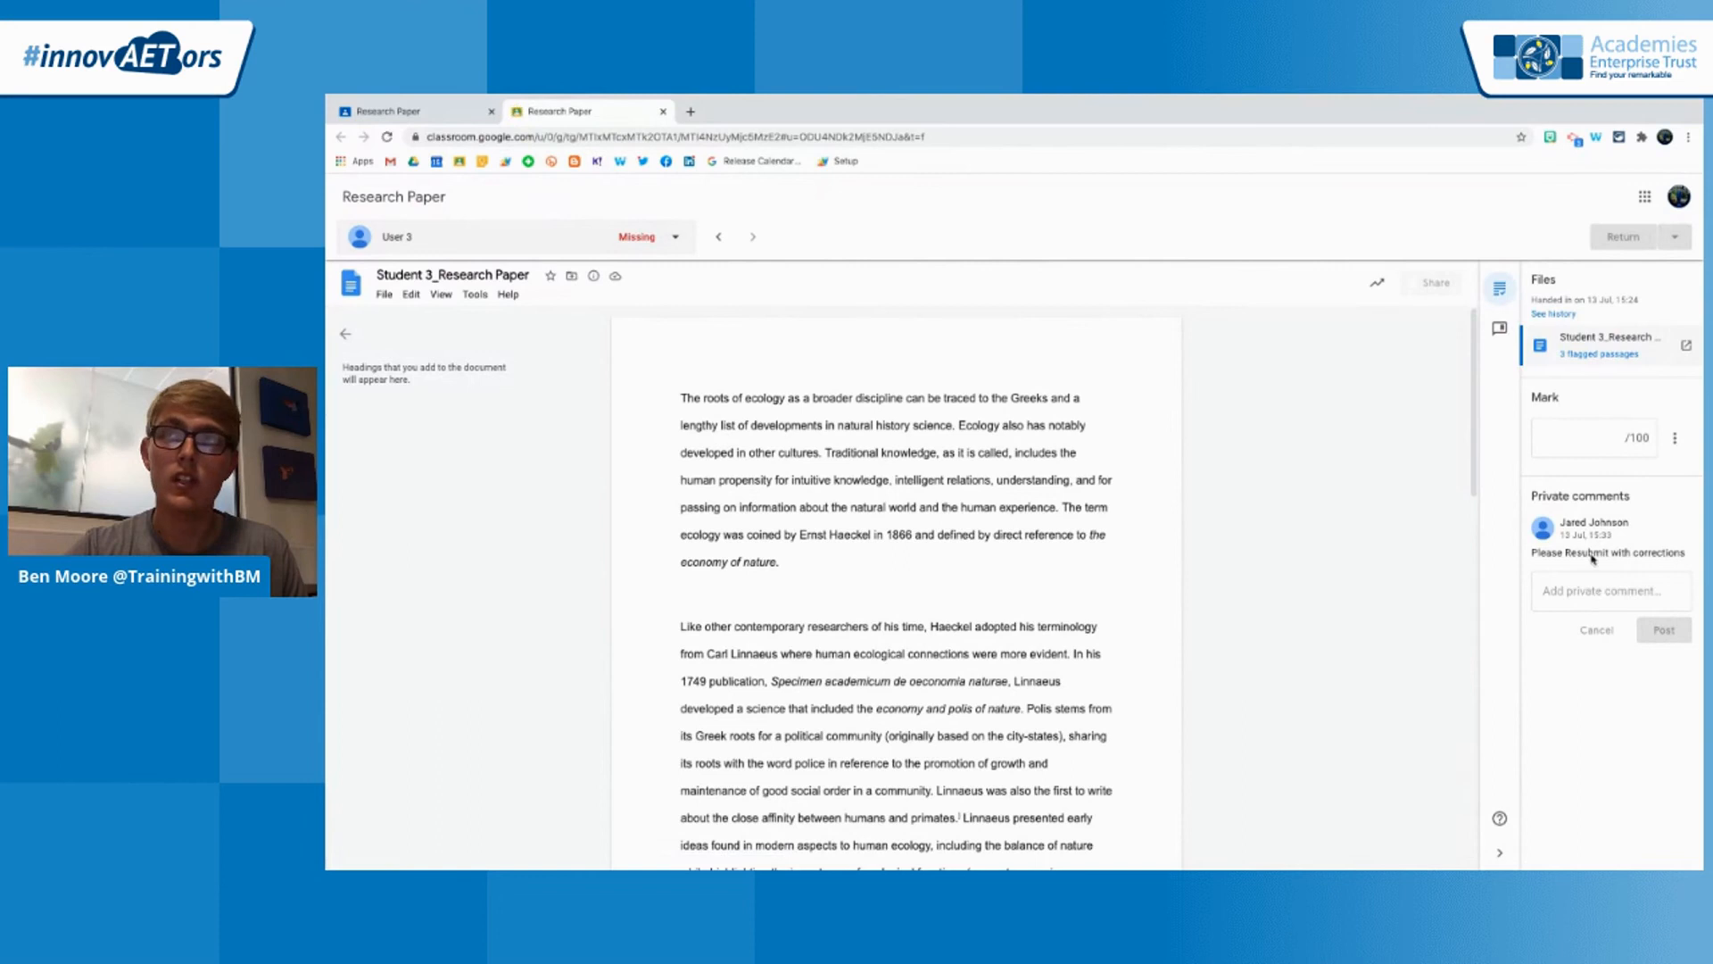
Copy the saved "Well done! This is some really amazing work!" comment from the comment bank to the clipboard
{"action": "left_click", "coordinate": [1500, 332]}
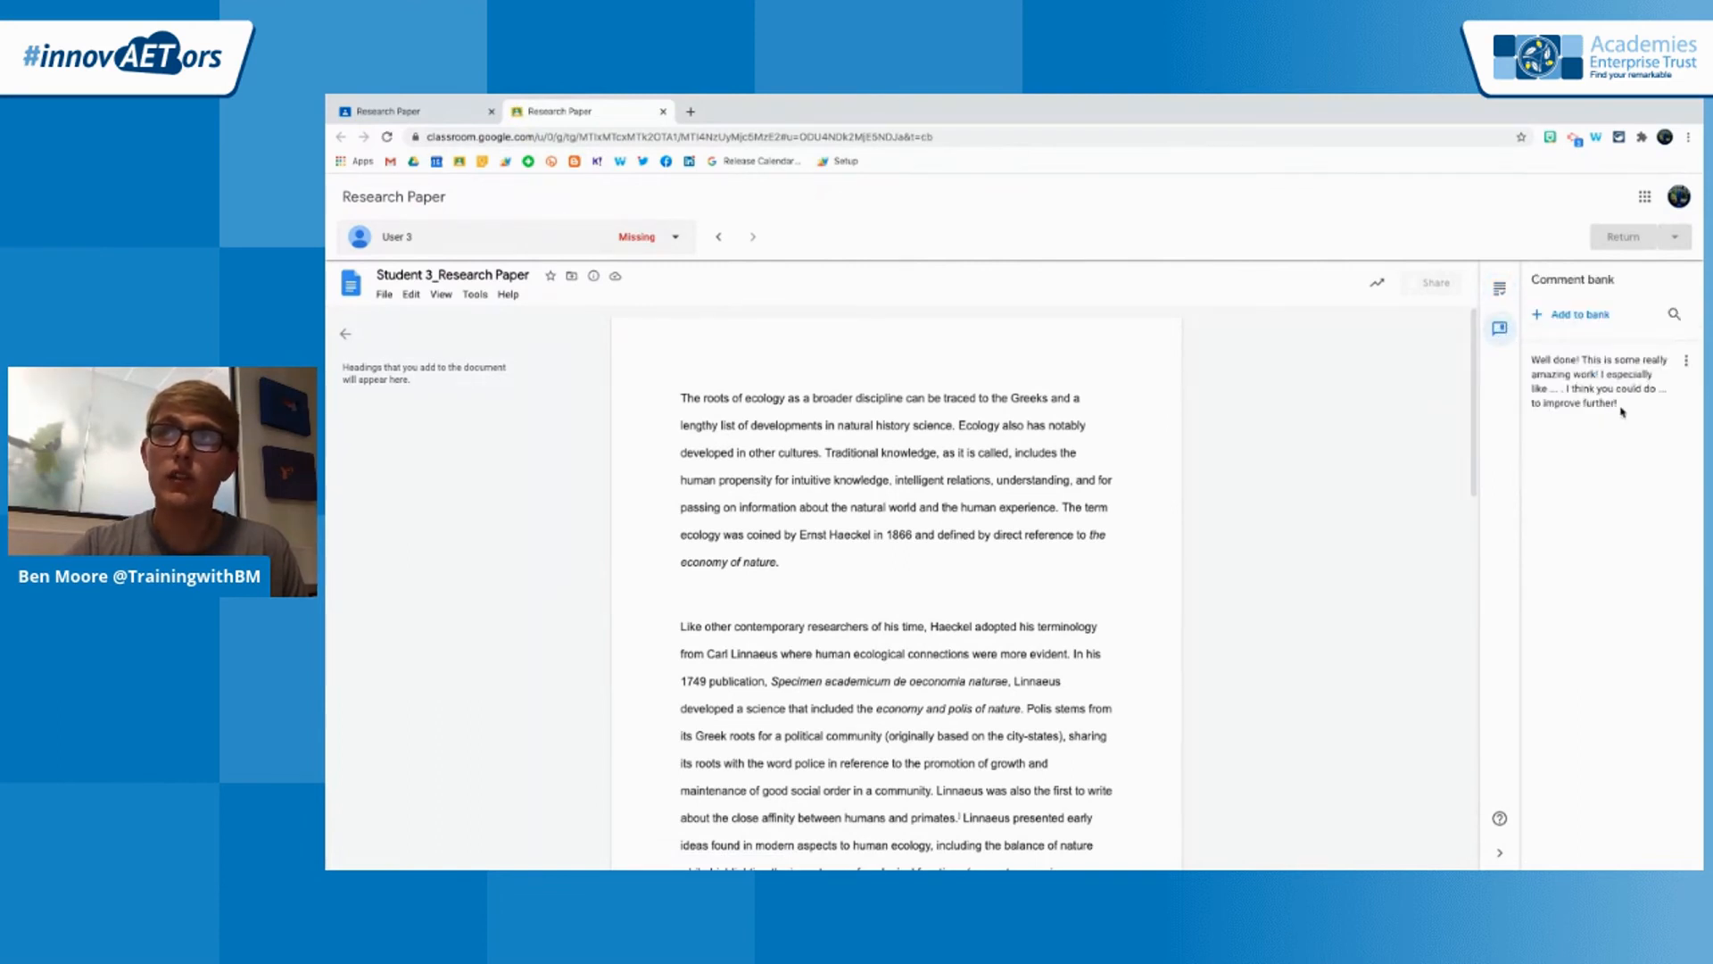
{"action": "left_click", "coordinate": [1686, 362]}
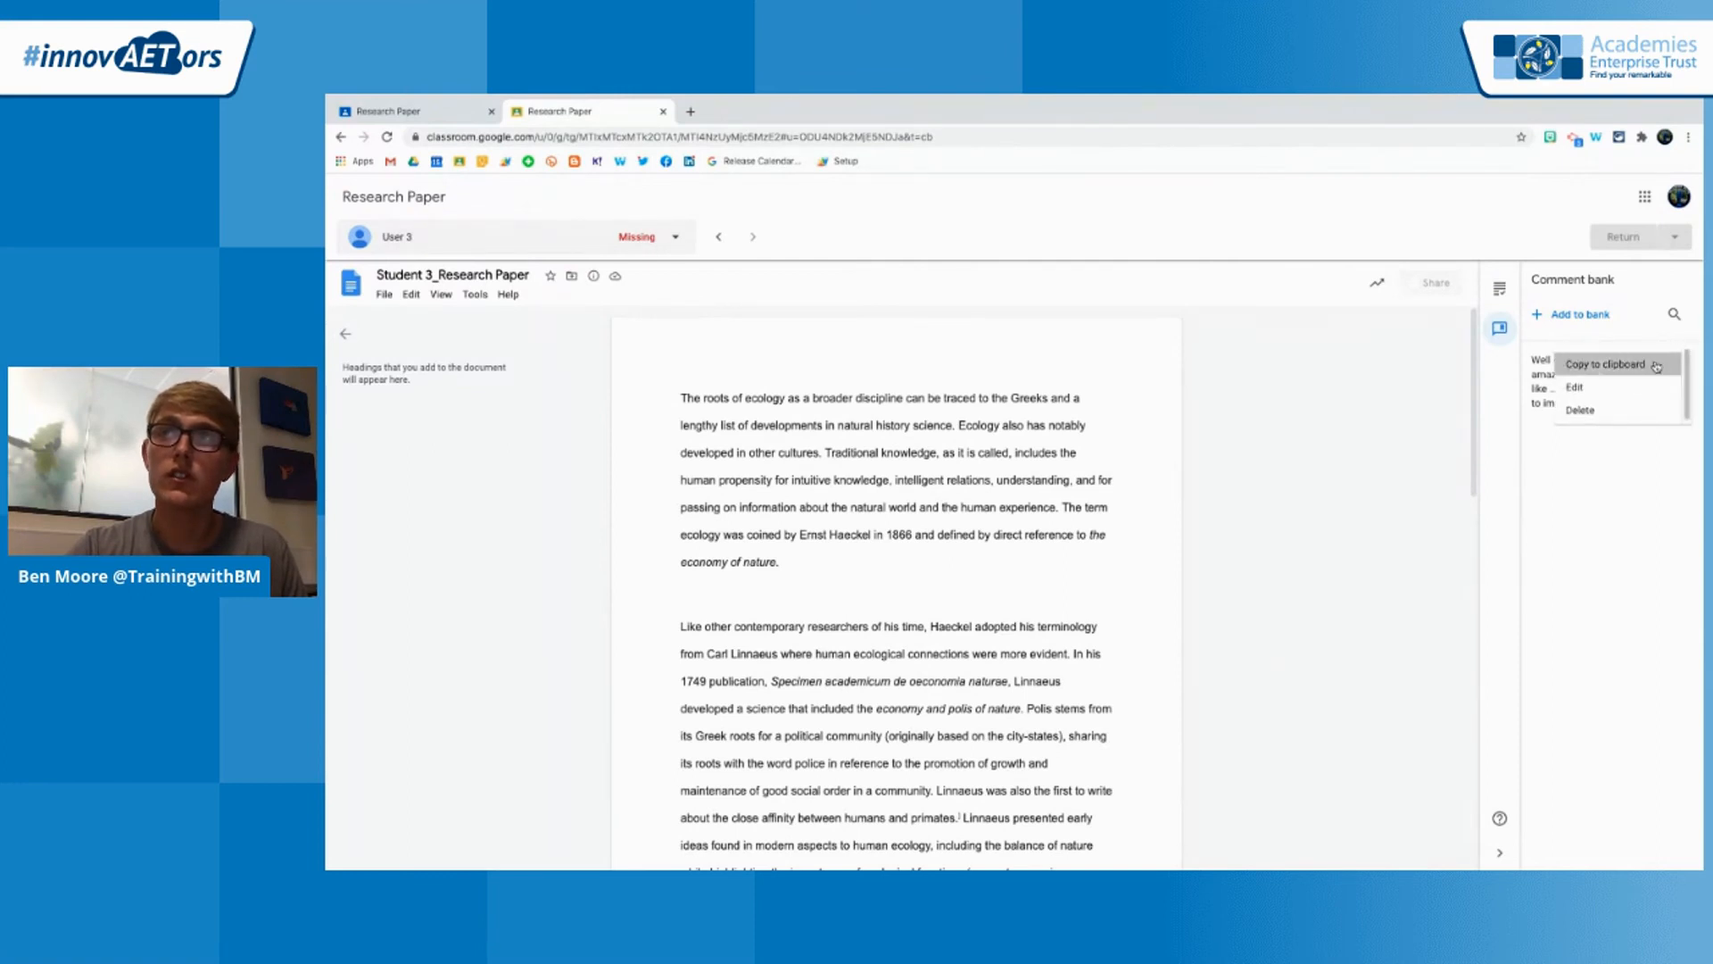
{"action": "left_click", "coordinate": [1602, 364]}
Paste the copied feedback as a private comment on User 3's Research Paper and post it
{"action": "left_click", "coordinate": [1500, 288]}
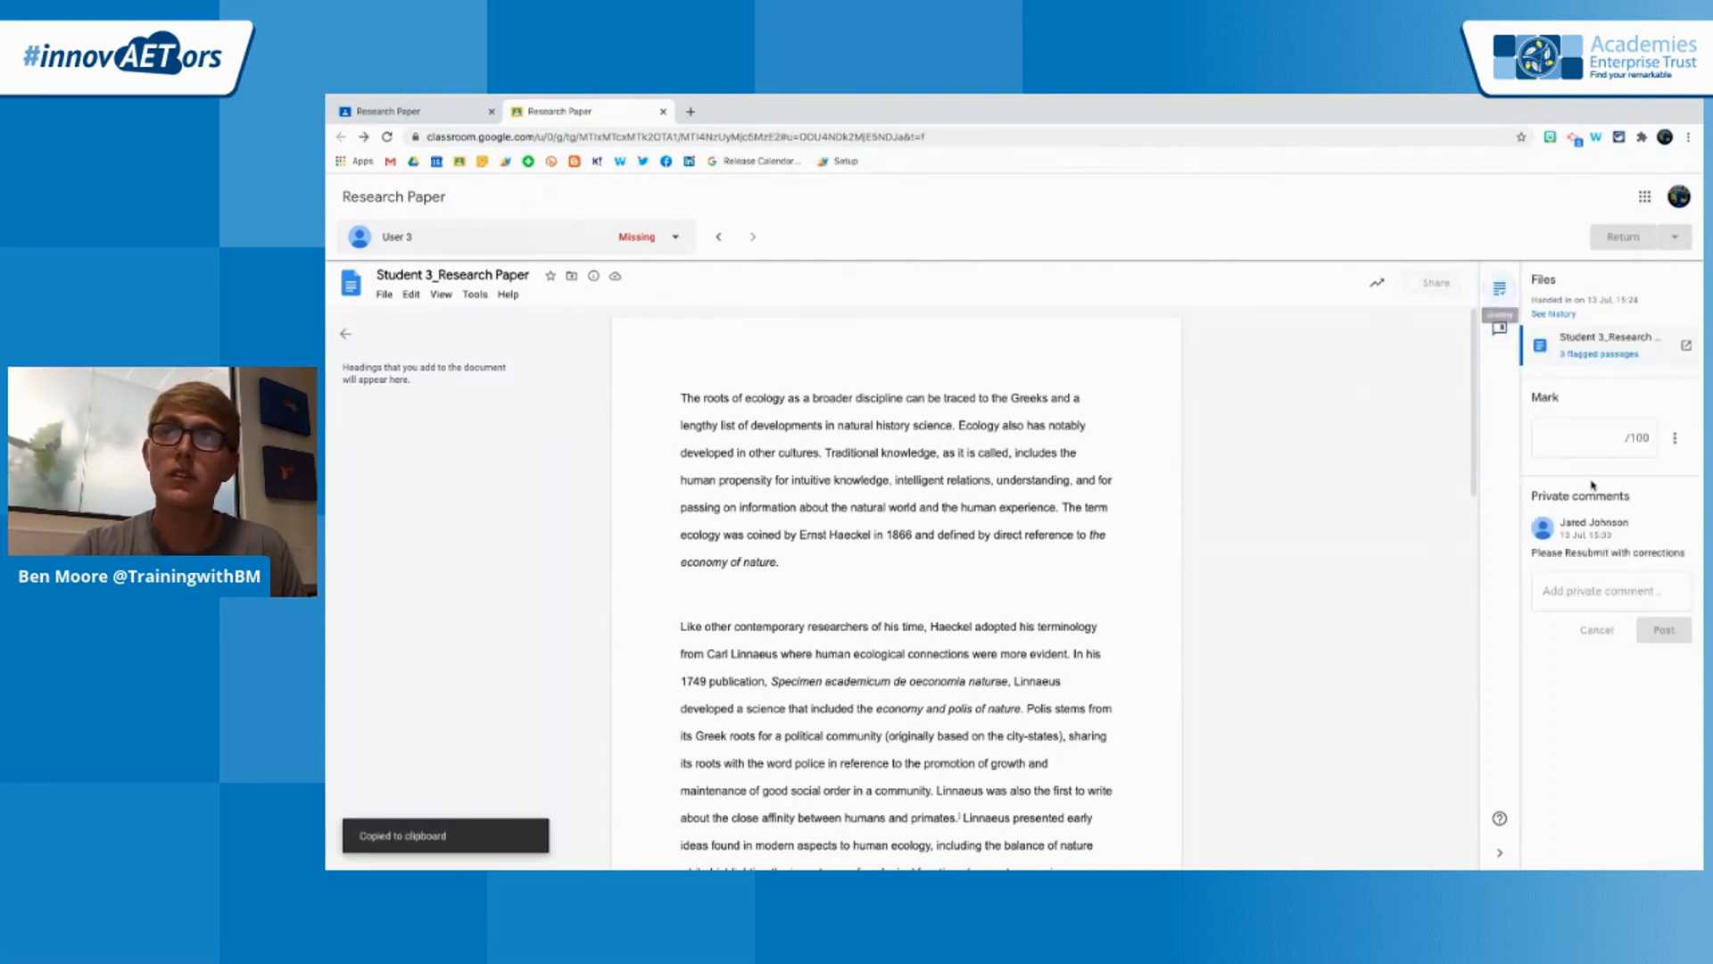
{"action": "left_click", "coordinate": [1571, 589]}
{"action": "key", "text": "ctrl+v"}
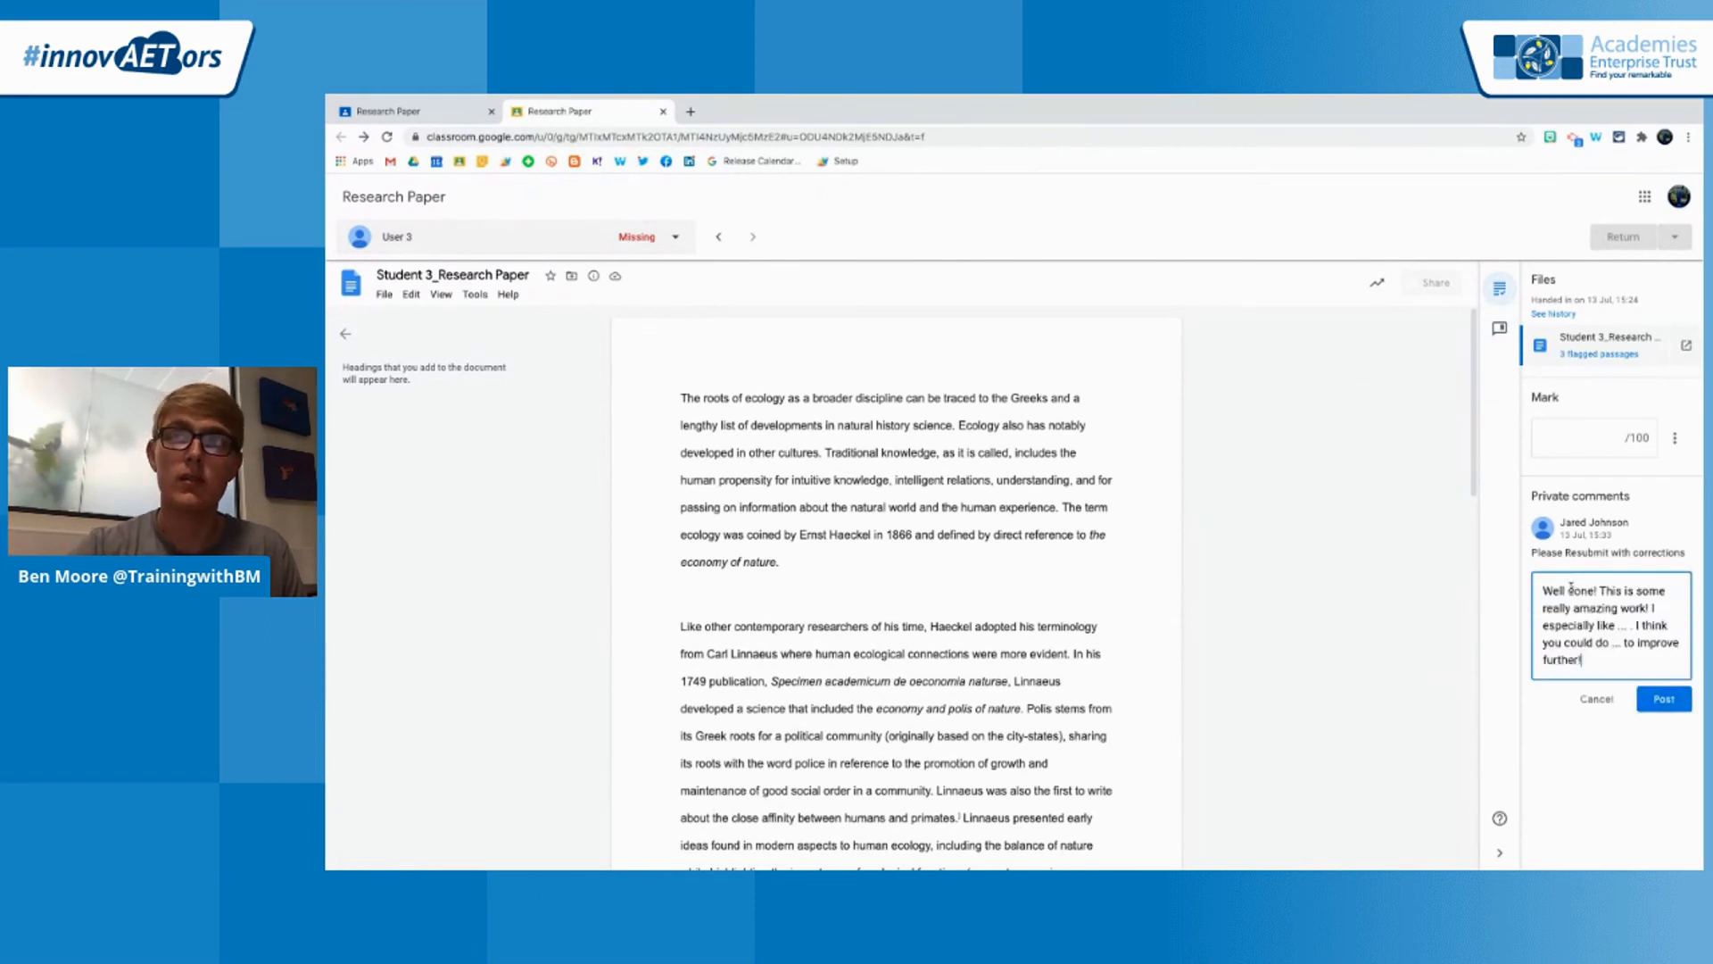
{"action": "left_click_drag", "start_coordinate": [1632, 627], "coordinate": [1614, 626]}
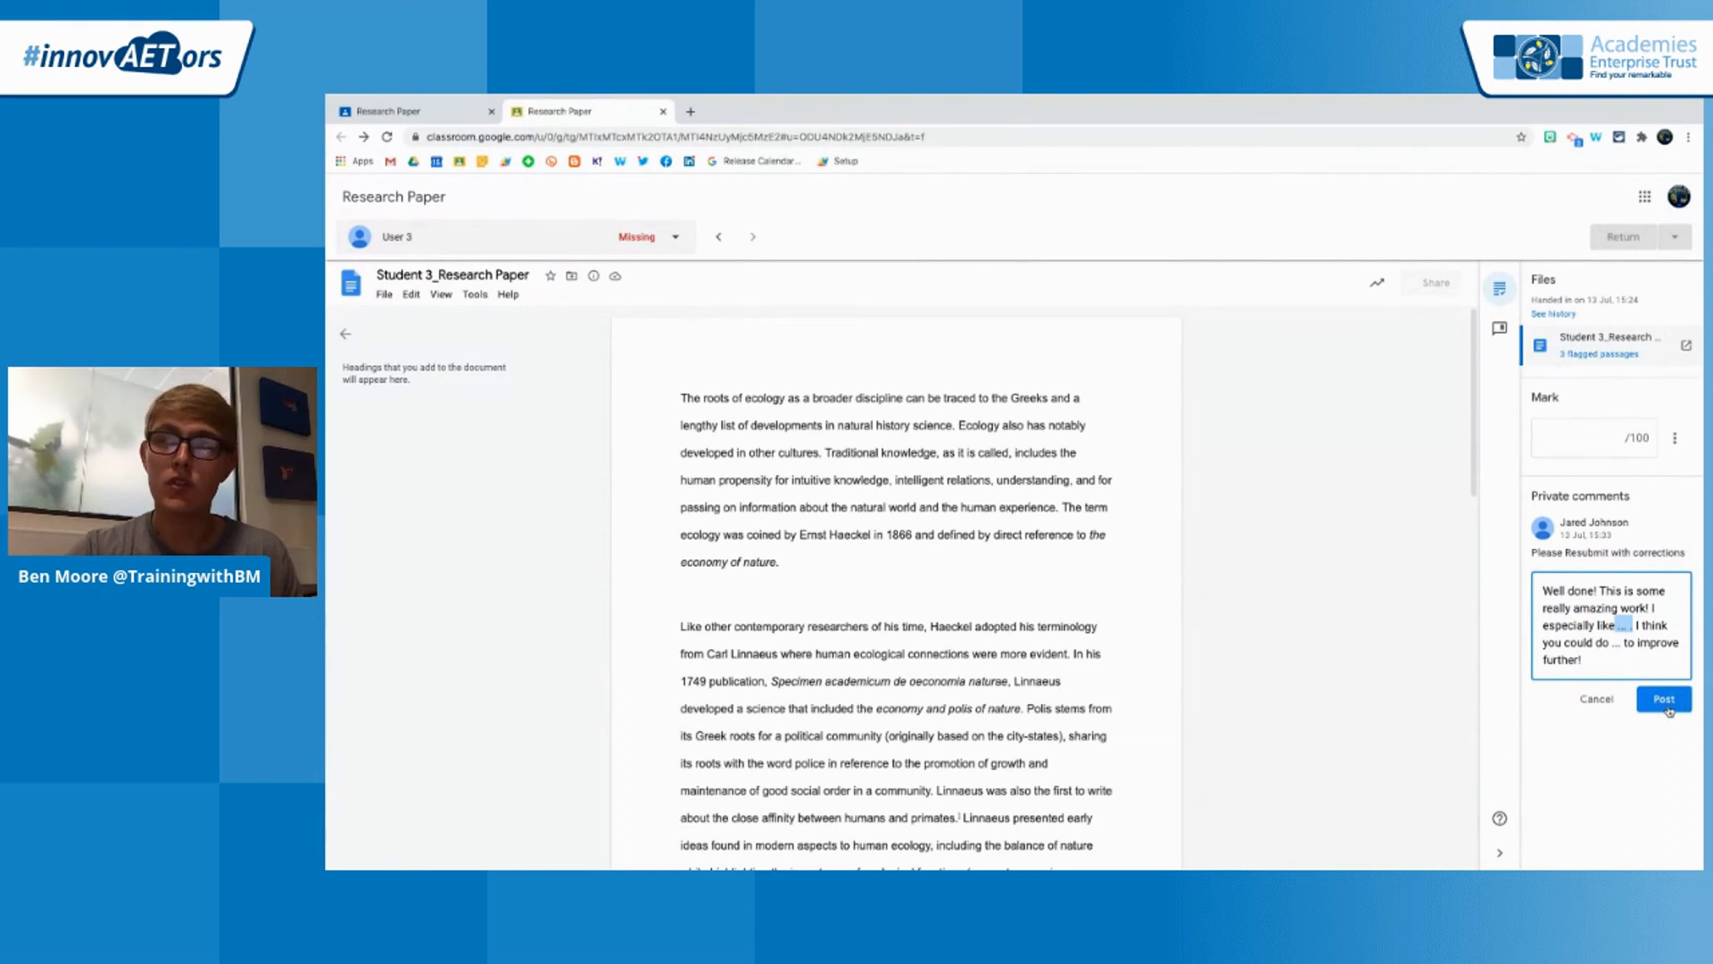
{"action": "left_click", "coordinate": [1665, 702]}
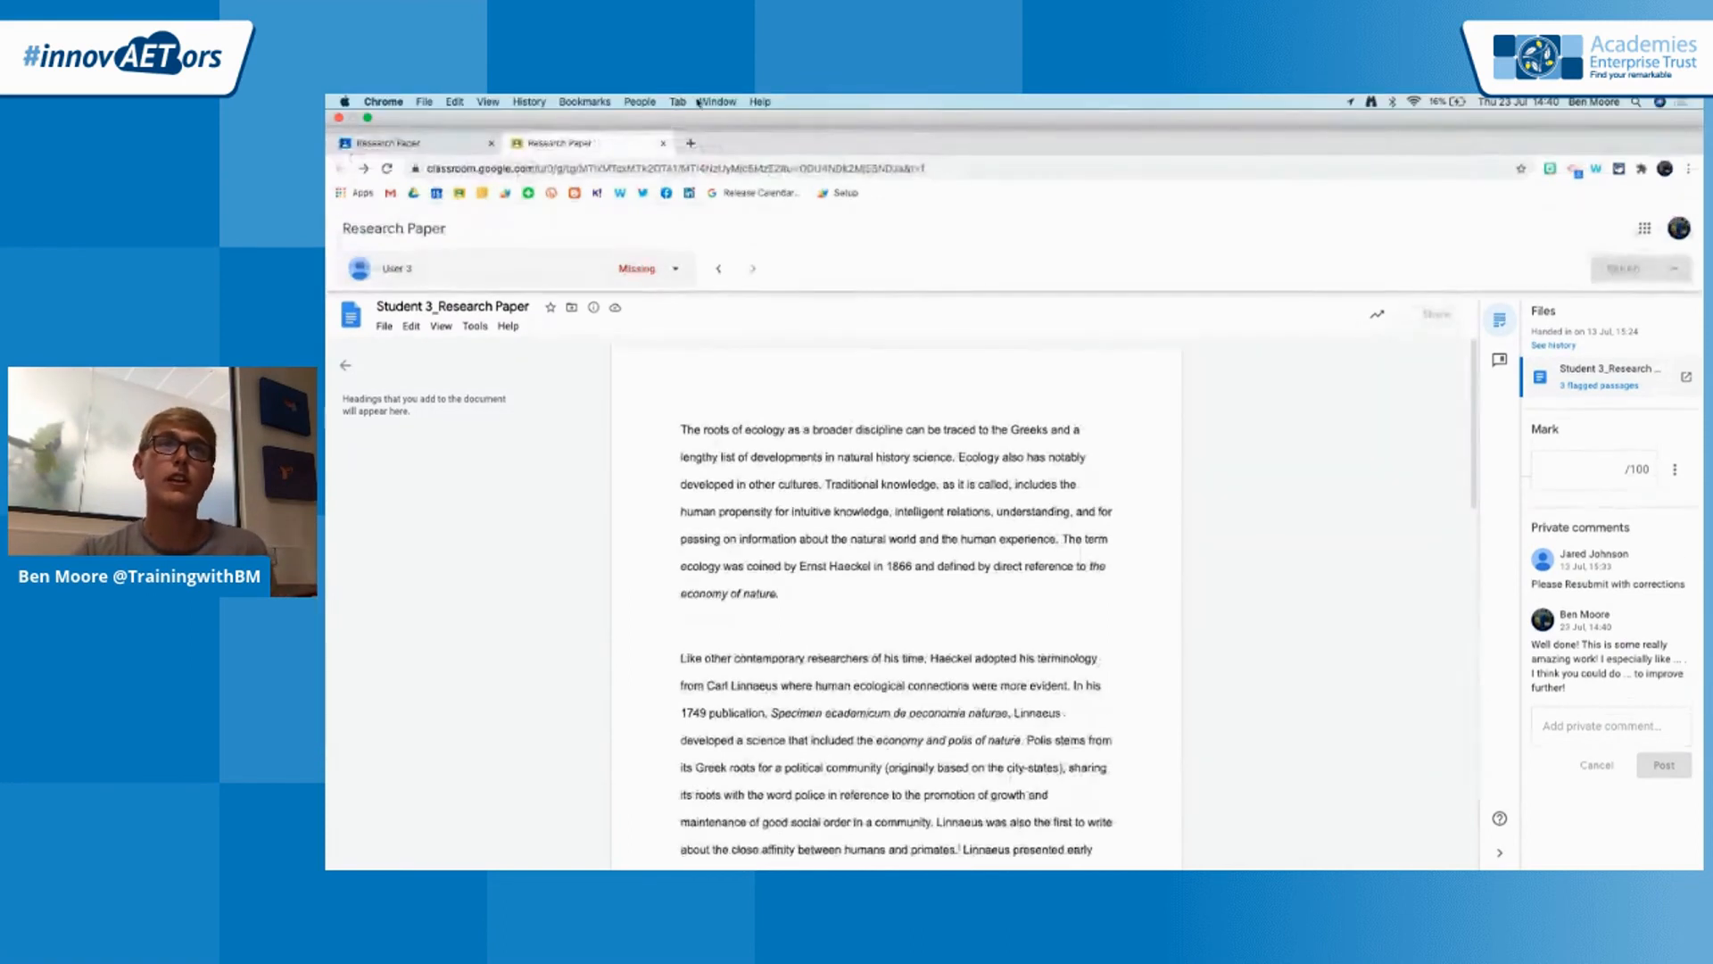
Switch to the GoogleClassroomEdTechDemo presentation in Google Slides and advance to the Meet Link slide
{"action": "left_click", "coordinate": [718, 101]}
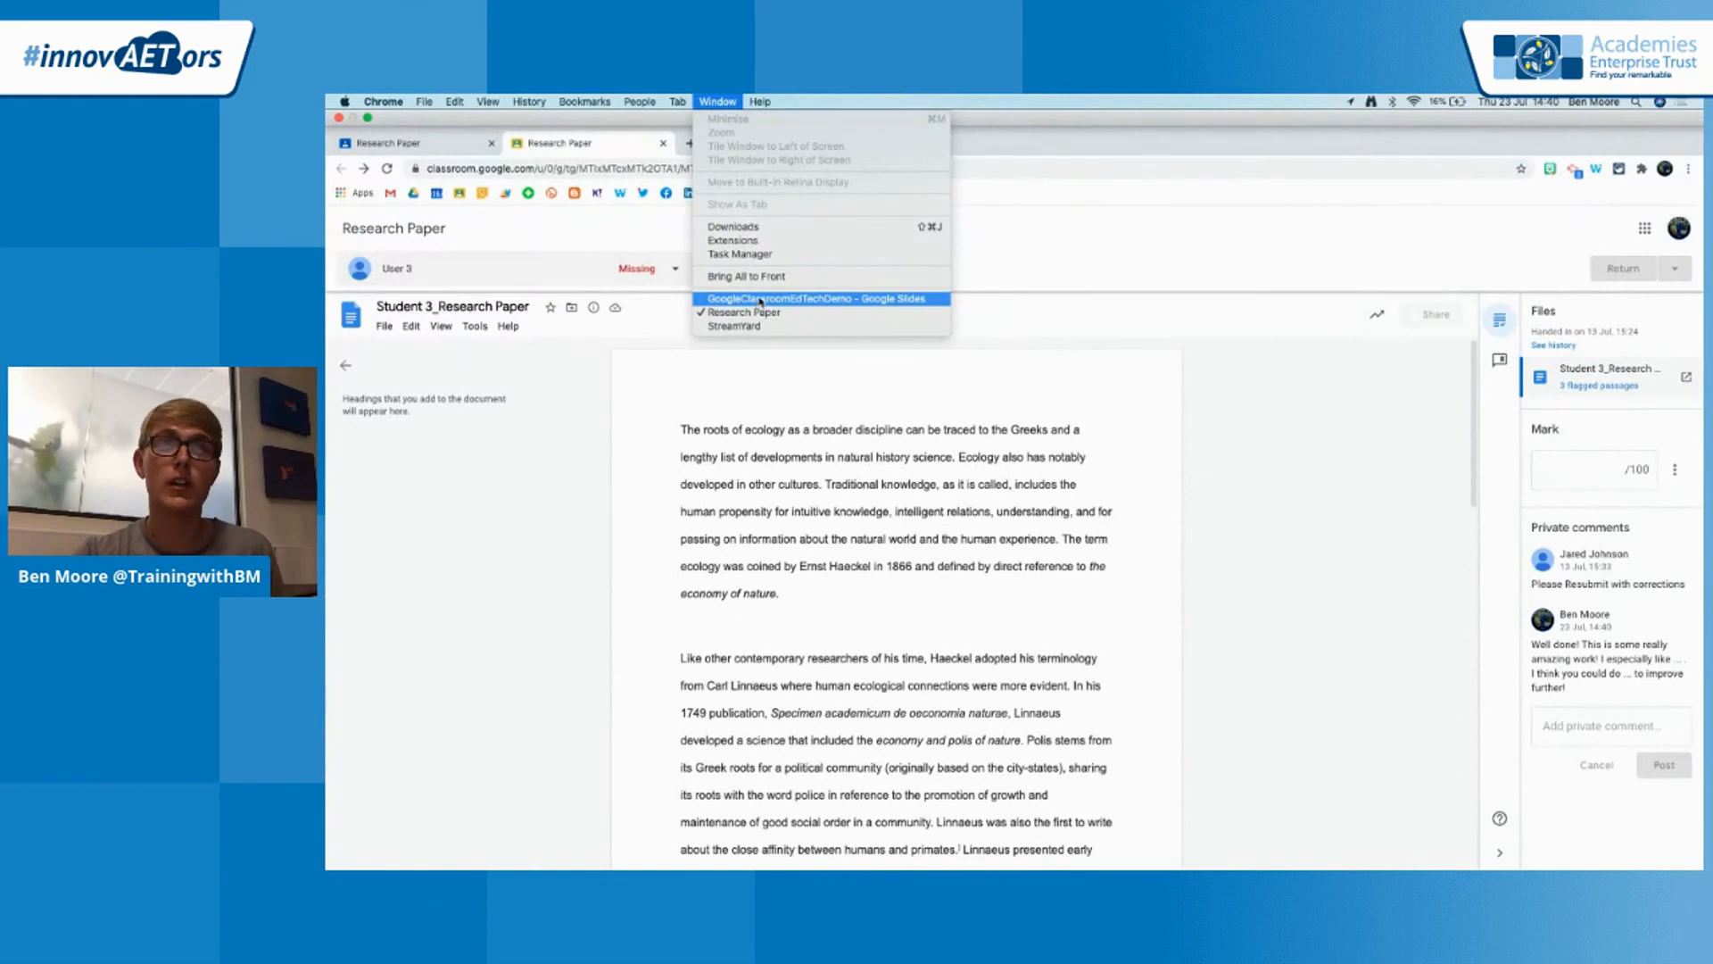
{"action": "left_click", "coordinate": [756, 312]}
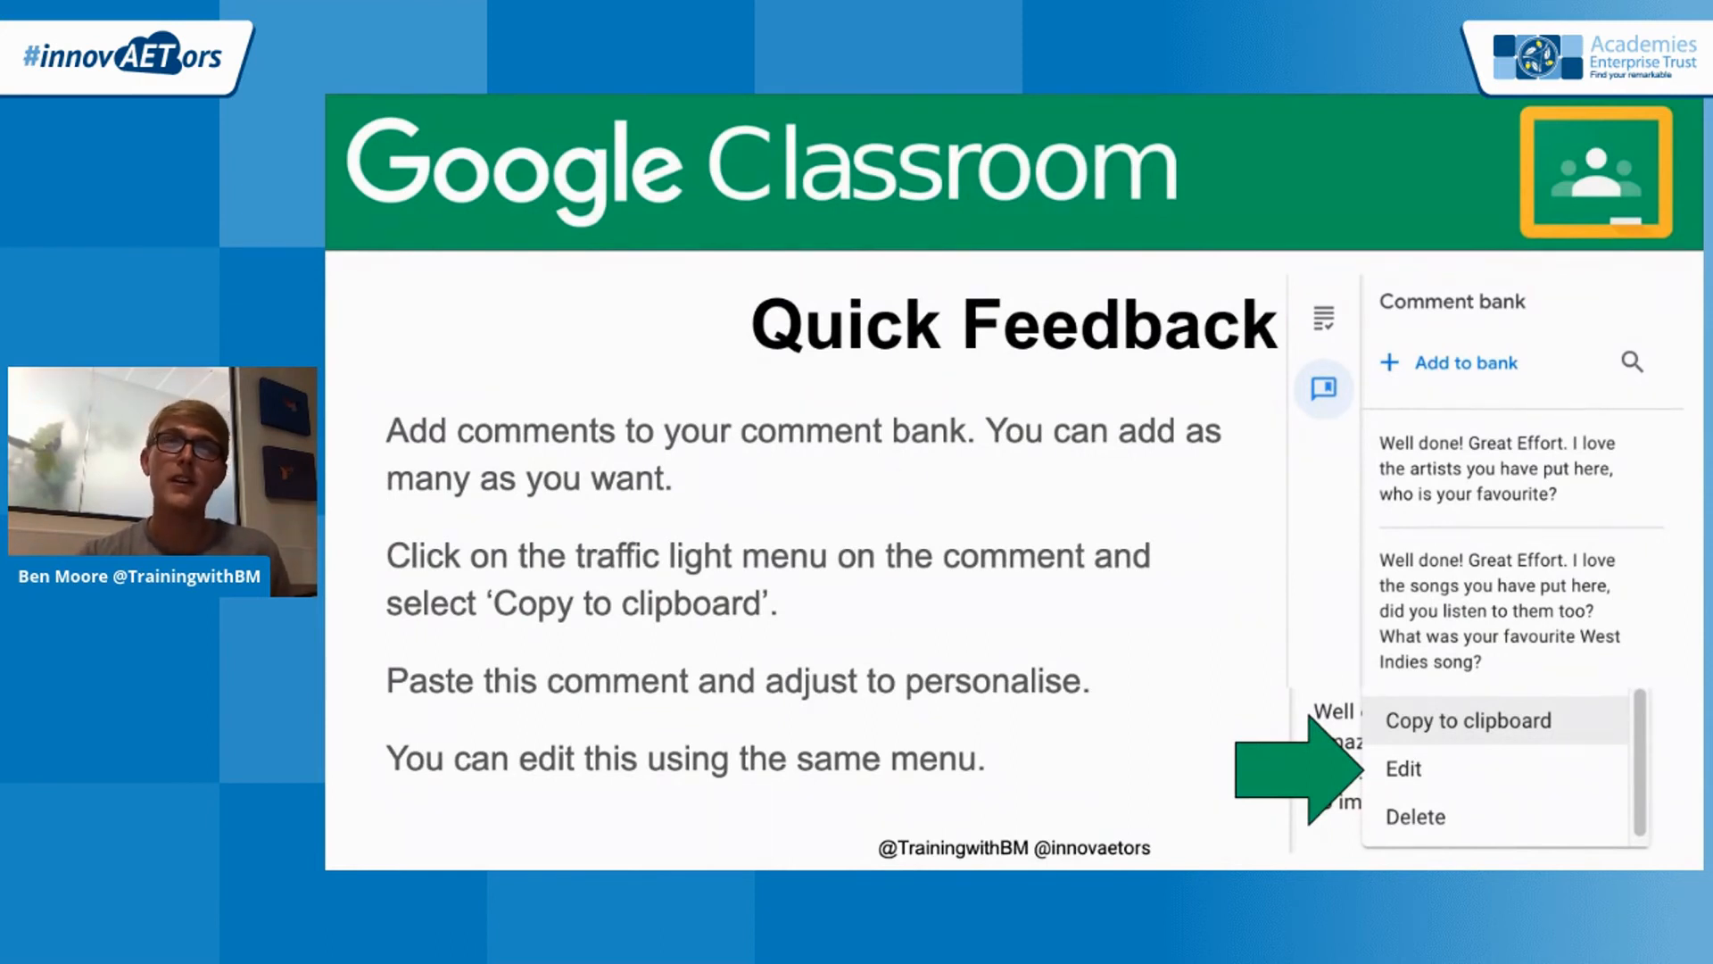
{"action": "key", "text": "Right"}
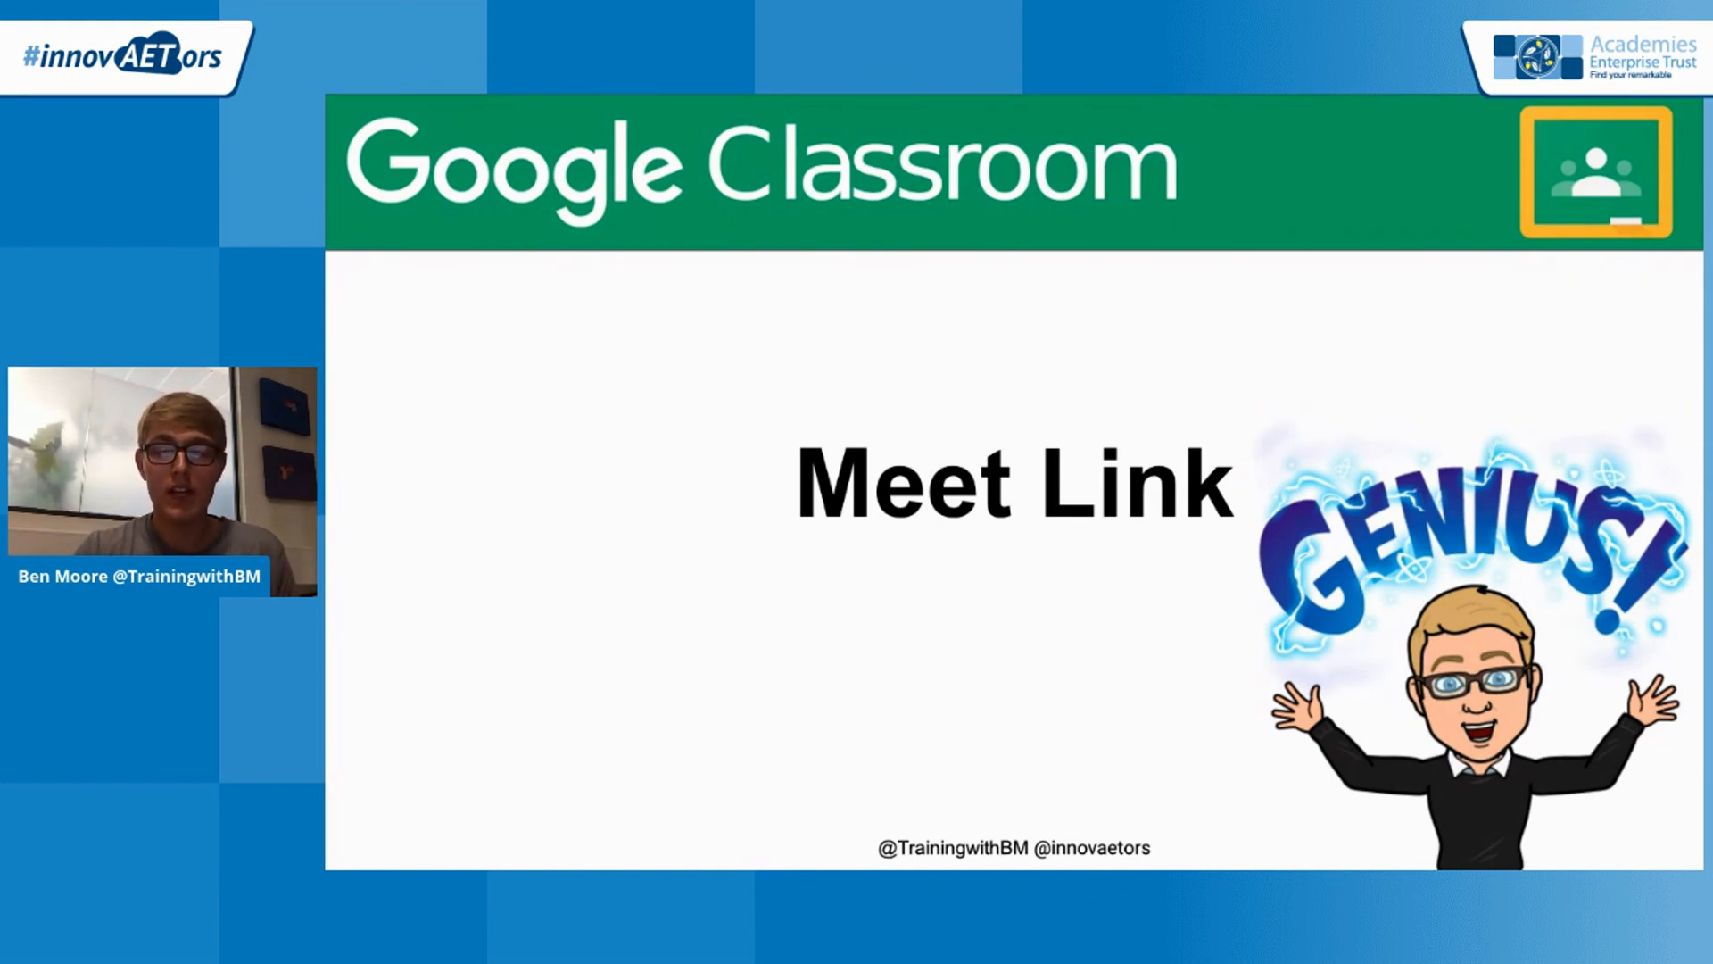
Return to Google Classroom and open the InnovAETors EdTech Demo class from the Research Paper assignment page
{"action": "left_click", "coordinate": [718, 101]}
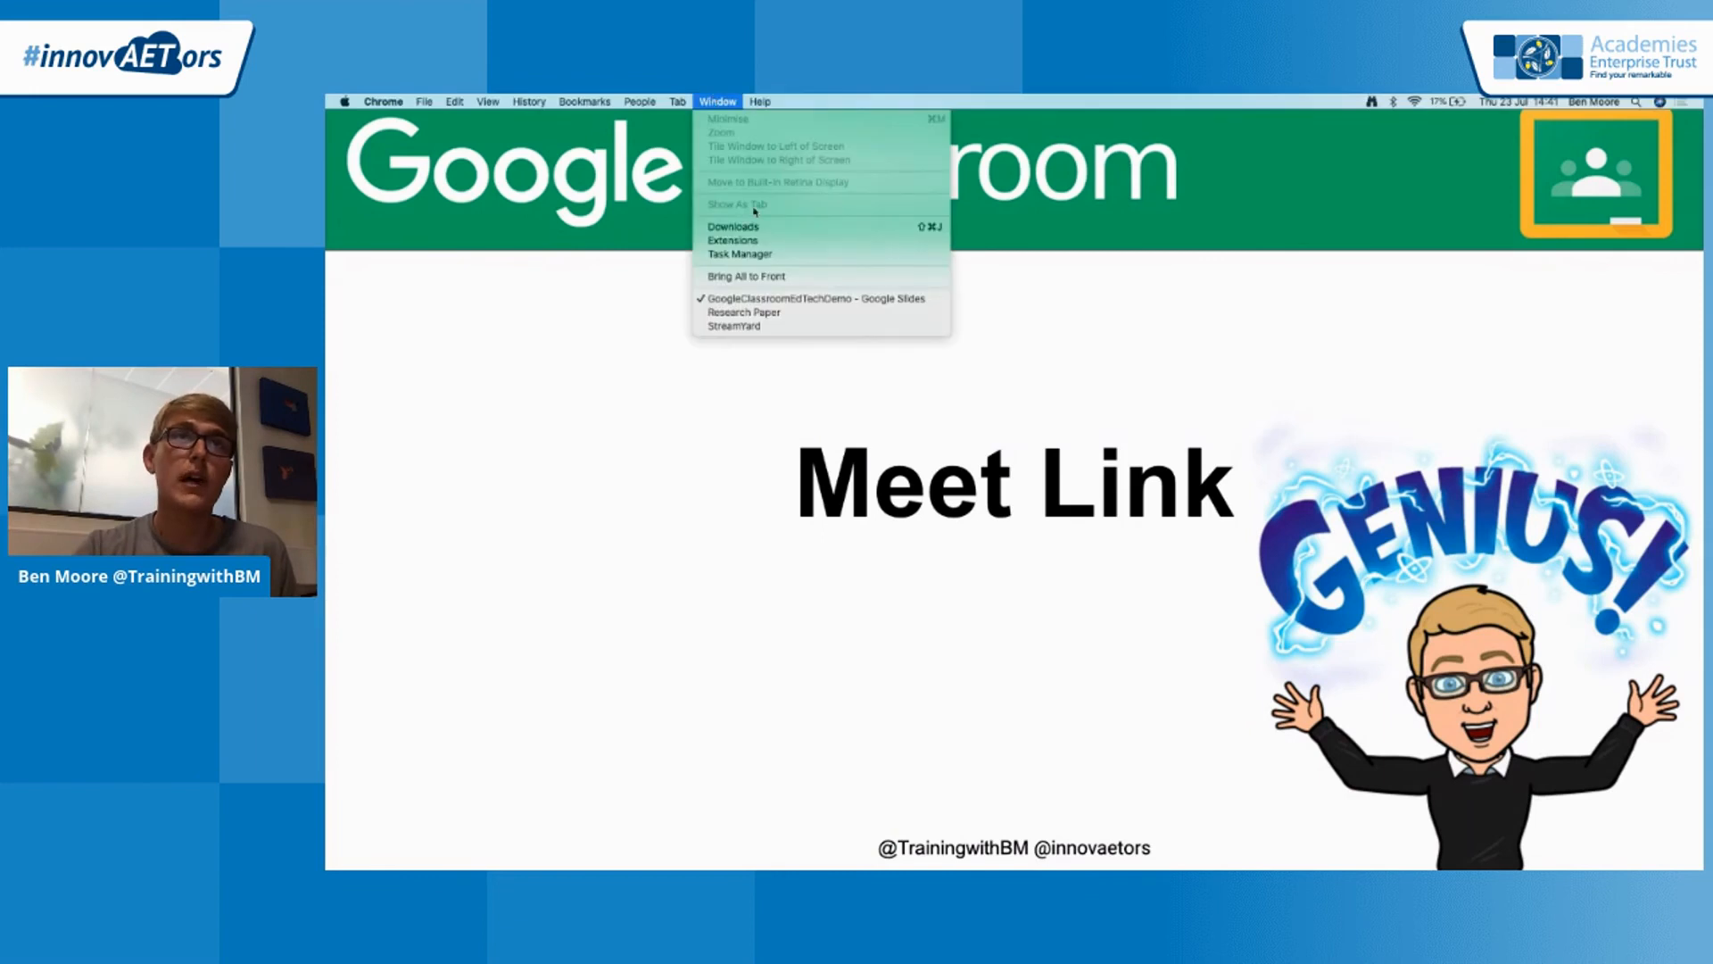
{"action": "left_click", "coordinate": [758, 312]}
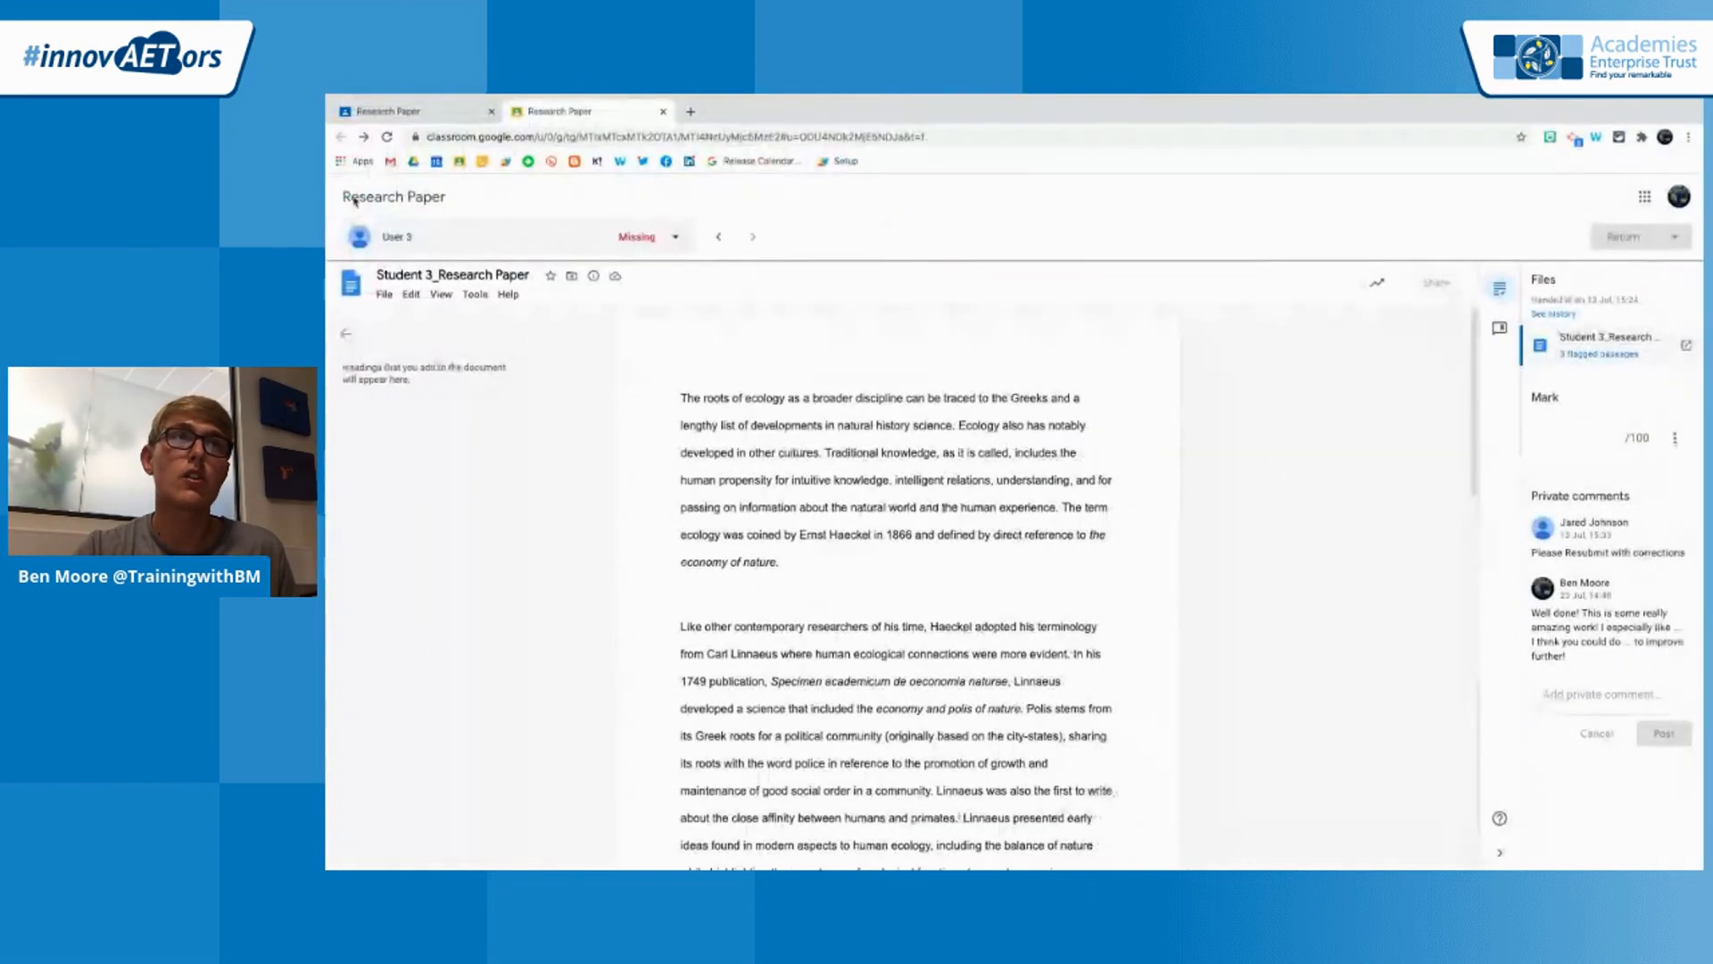
{"action": "left_click", "coordinate": [389, 111]}
{"action": "left_click", "coordinate": [347, 198]}
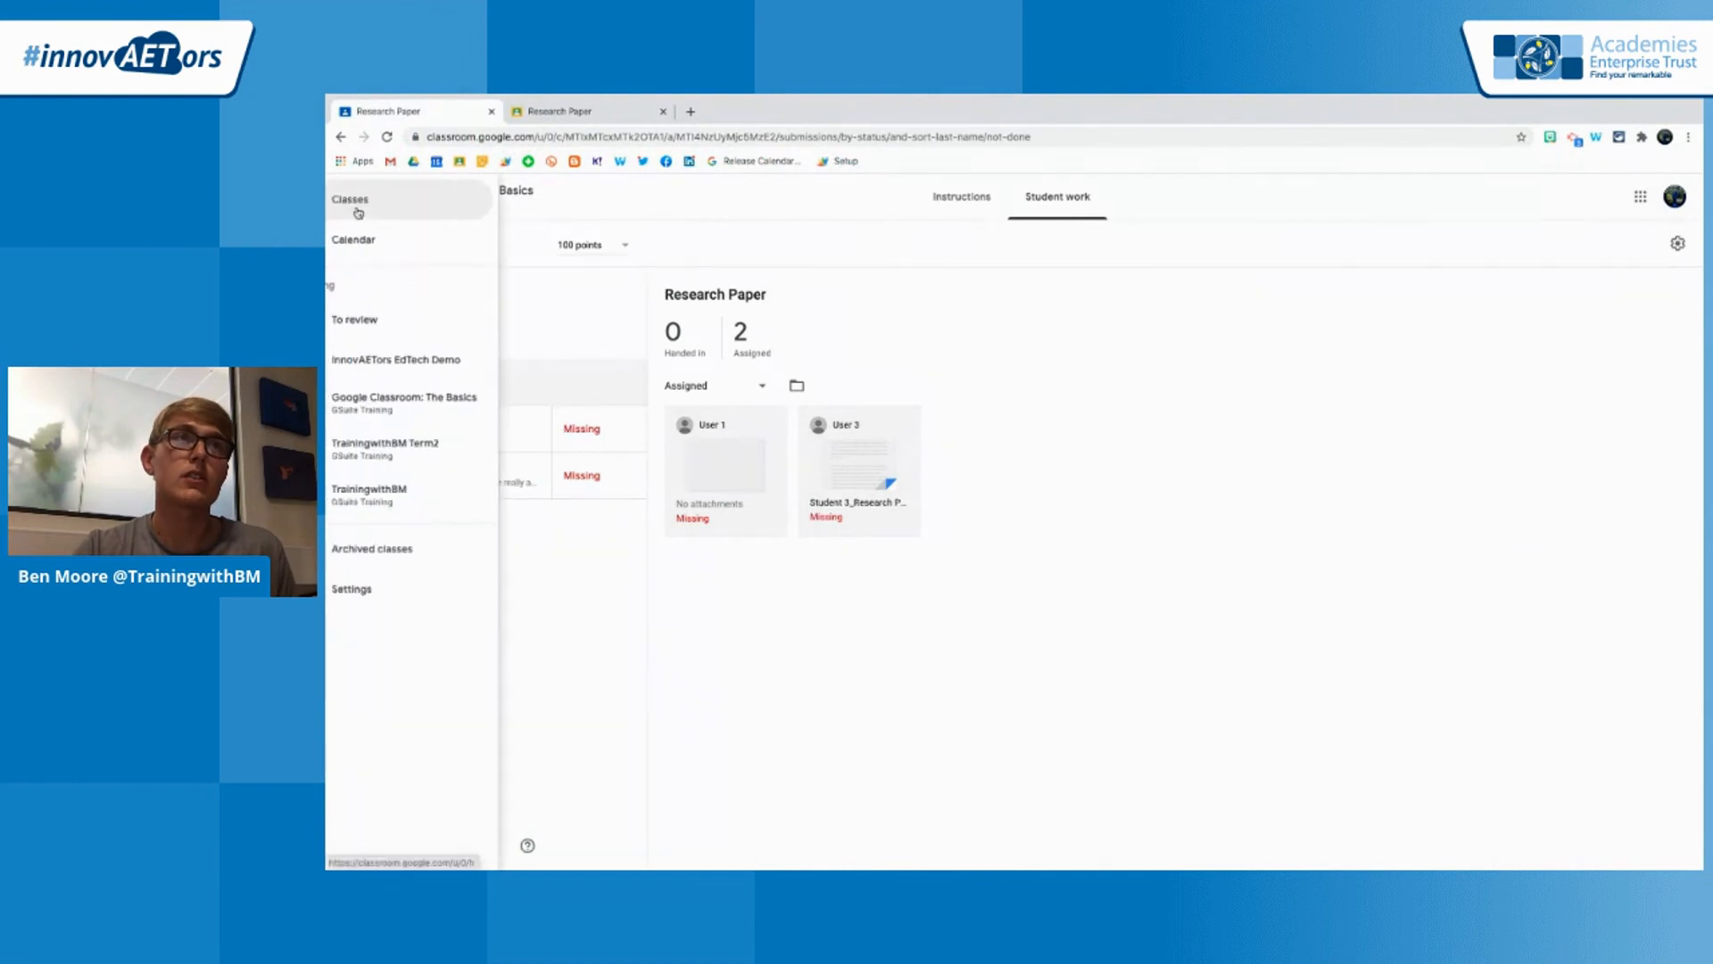
{"action": "left_click", "coordinate": [430, 361]}
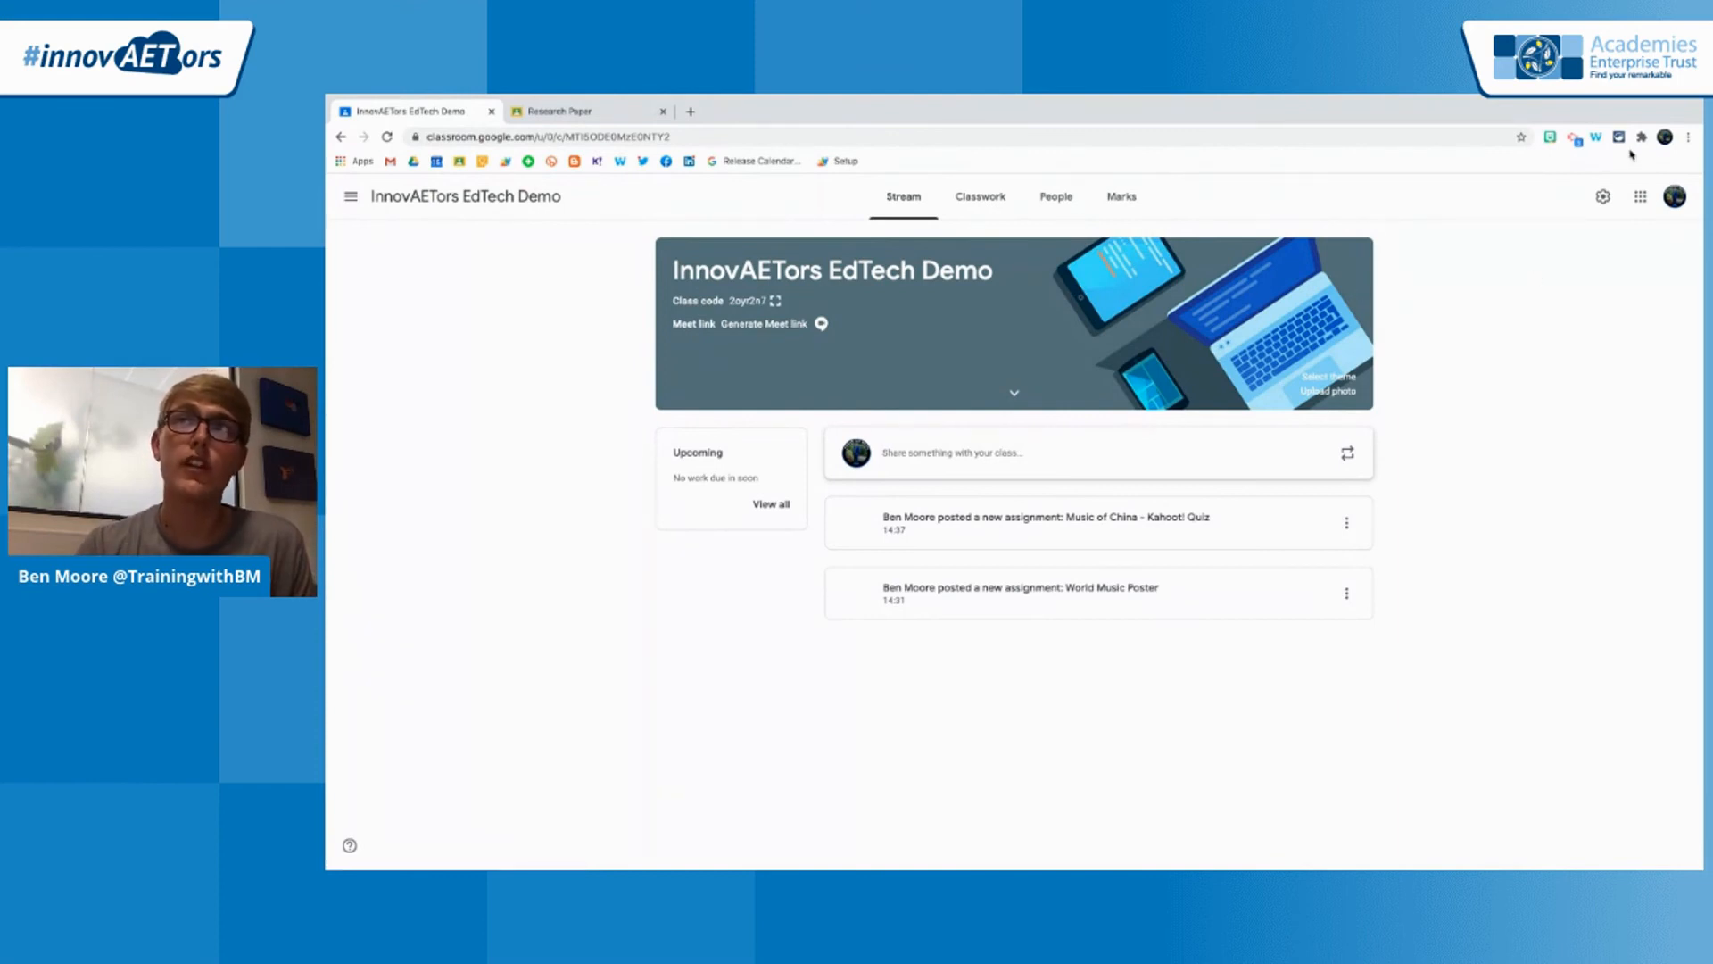
Generate a Meet link in the general class settings of InnovAETors EdTech Demo and save the settings
{"action": "left_click", "coordinate": [1603, 198]}
{"action": "scroll", "coordinate": [1111, 618], "scroll_direction": "down", "scroll_amount": 3}
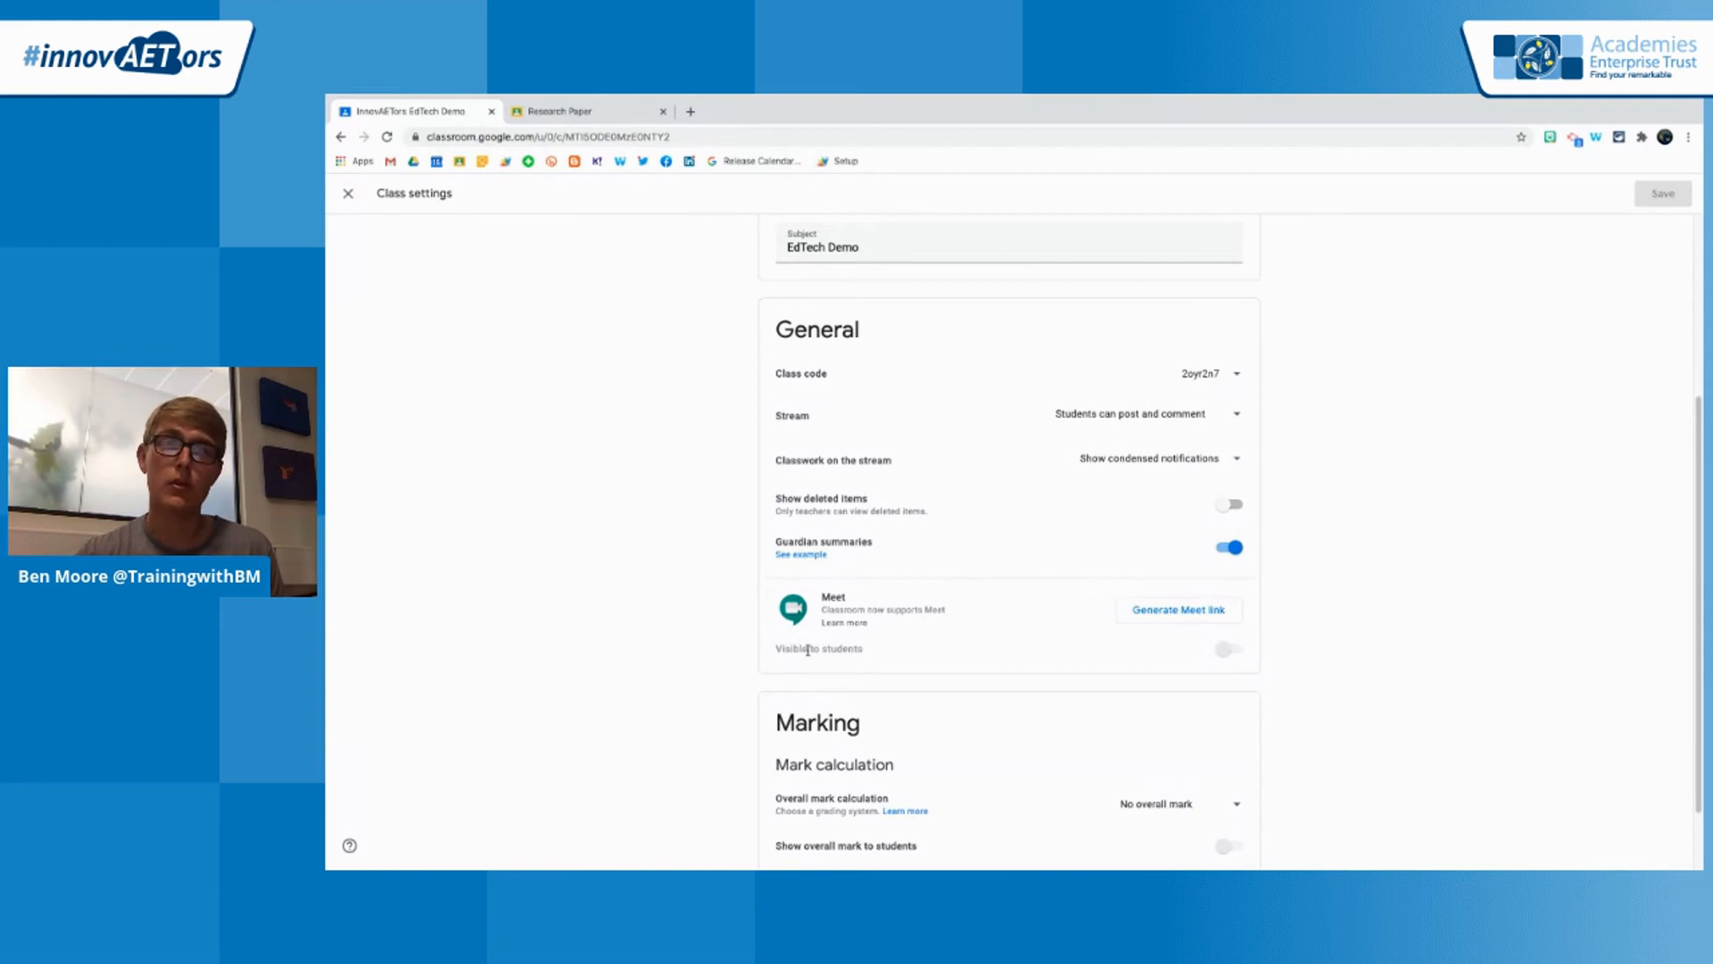
{"action": "left_click", "coordinate": [1169, 616]}
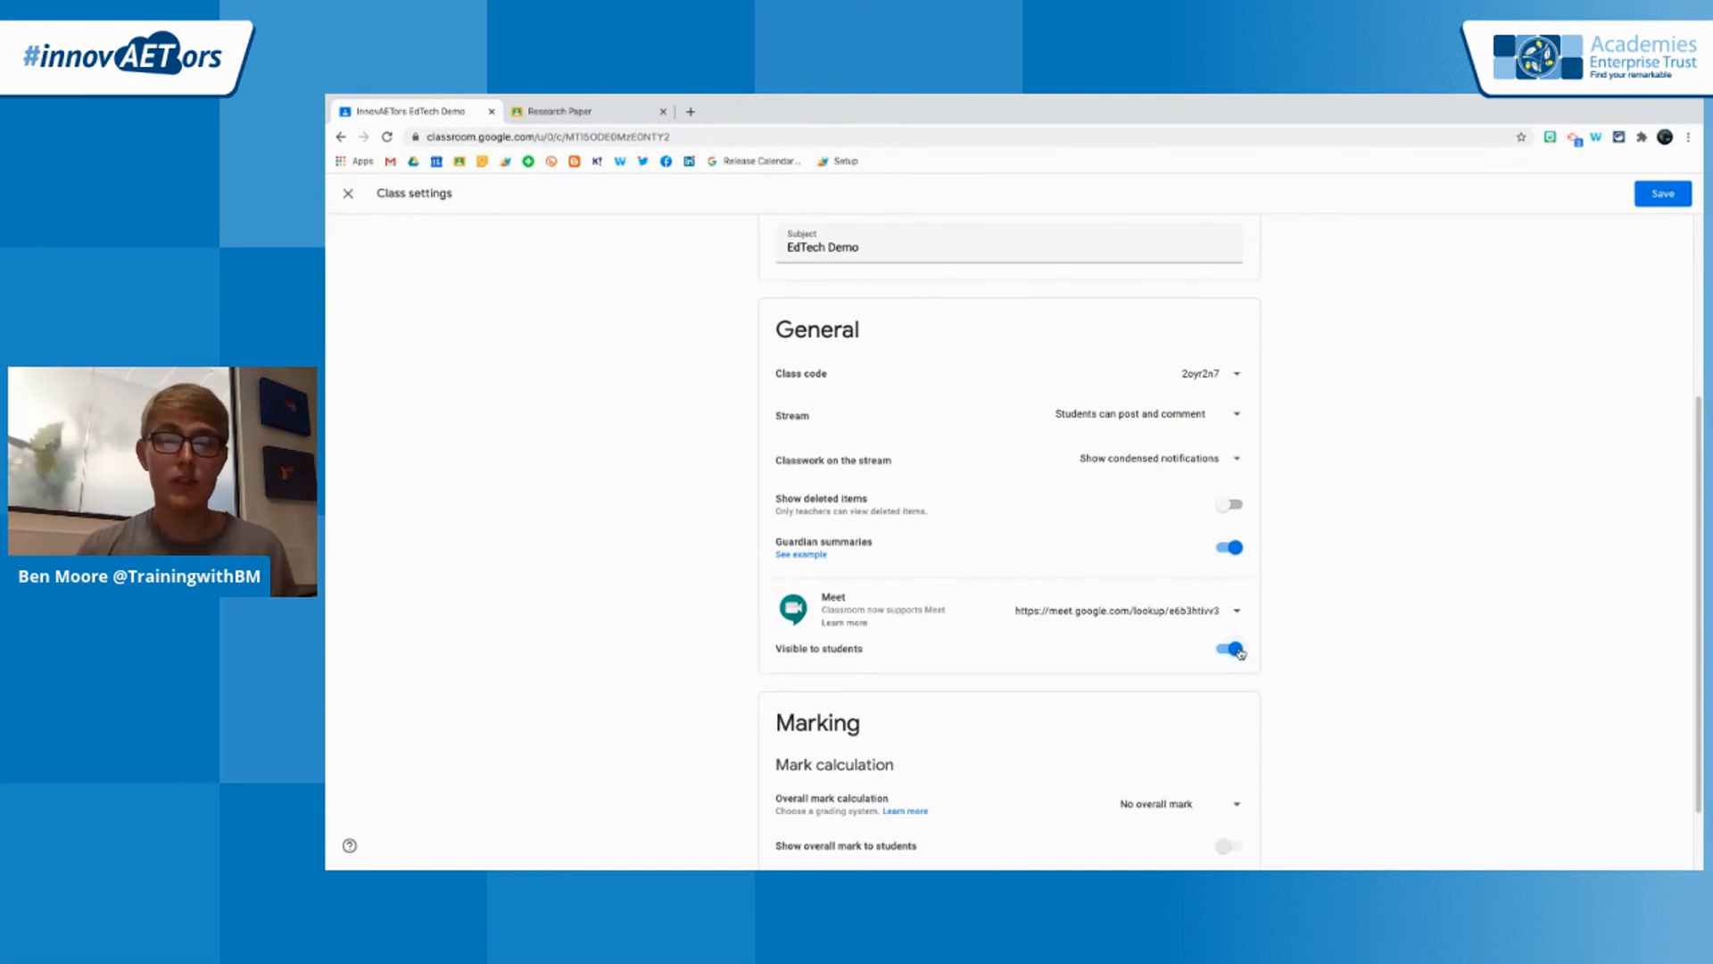
{"action": "left_click", "coordinate": [1664, 202]}
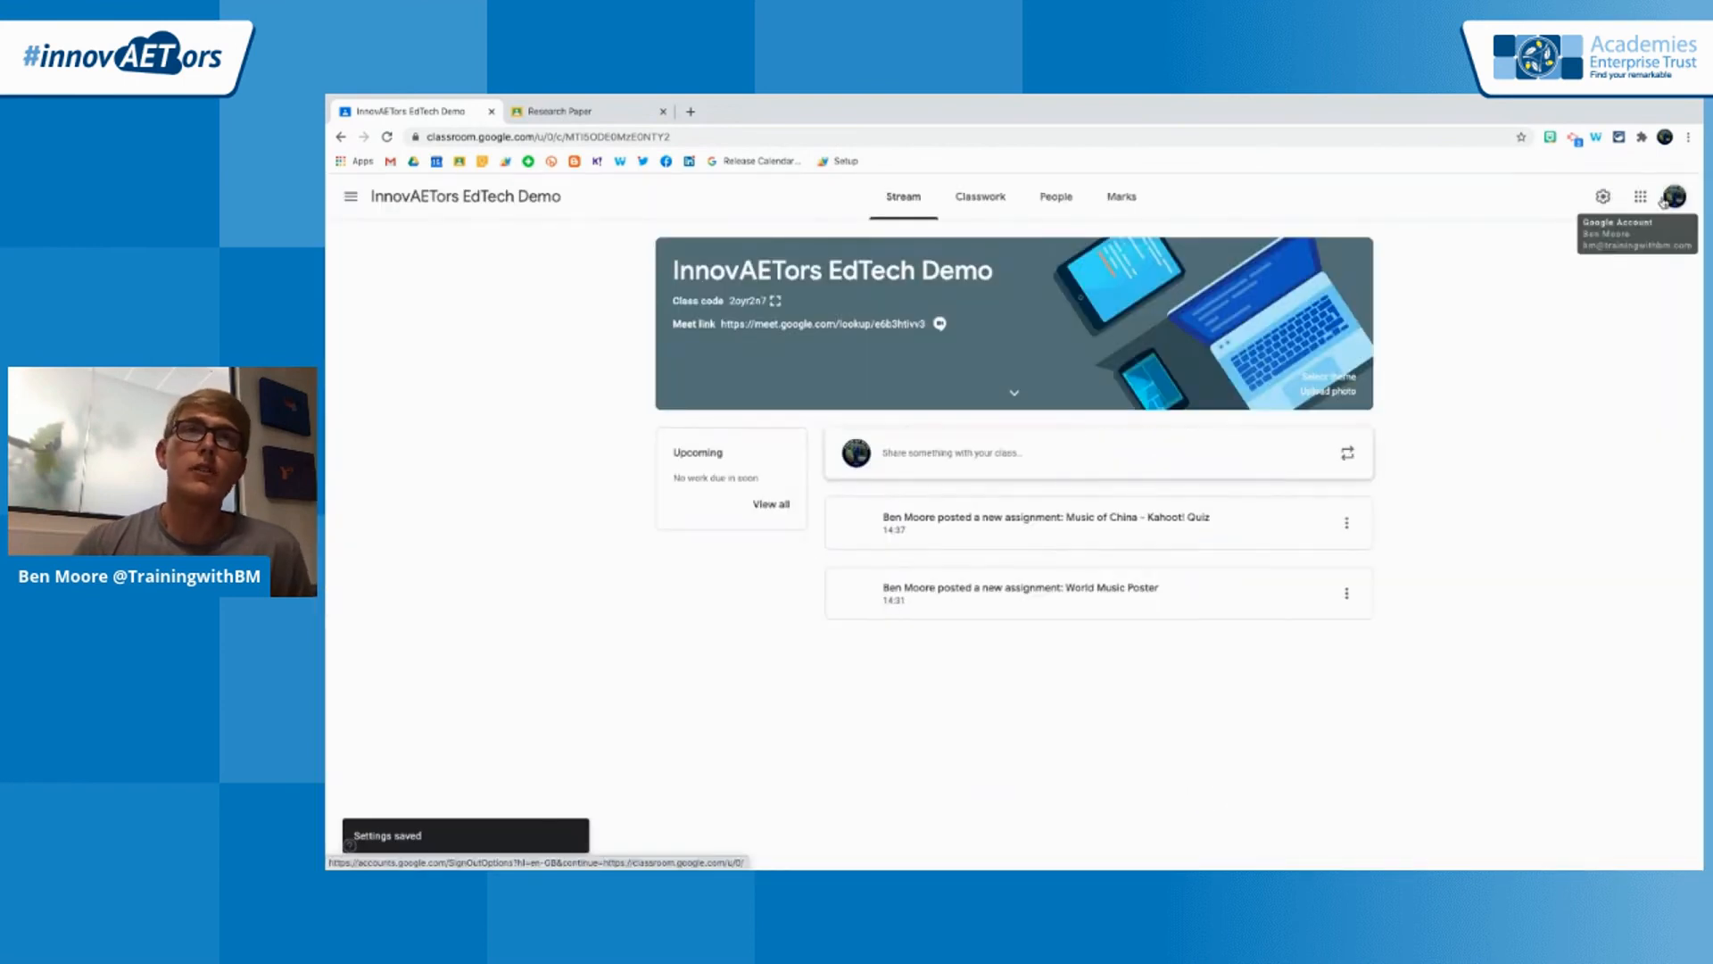
Open the class Meet link from the stream banner and turn off the camera and microphone before joining
{"action": "left_click", "coordinate": [844, 327]}
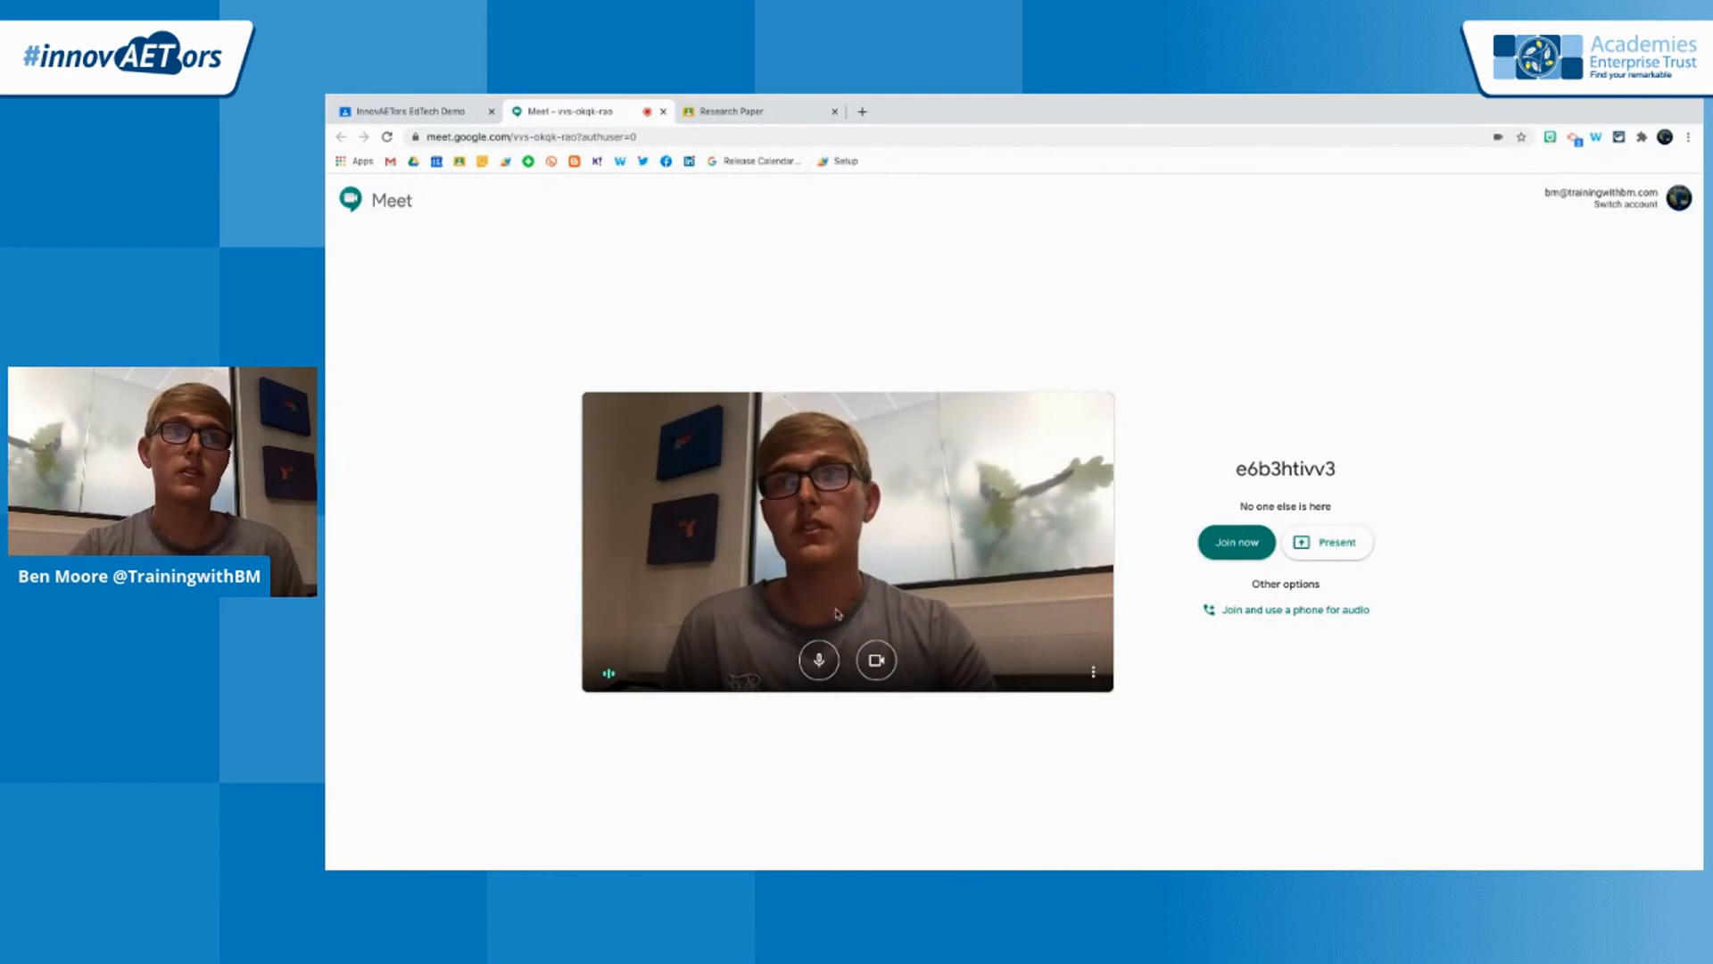
{"action": "left_click", "coordinate": [874, 660]}
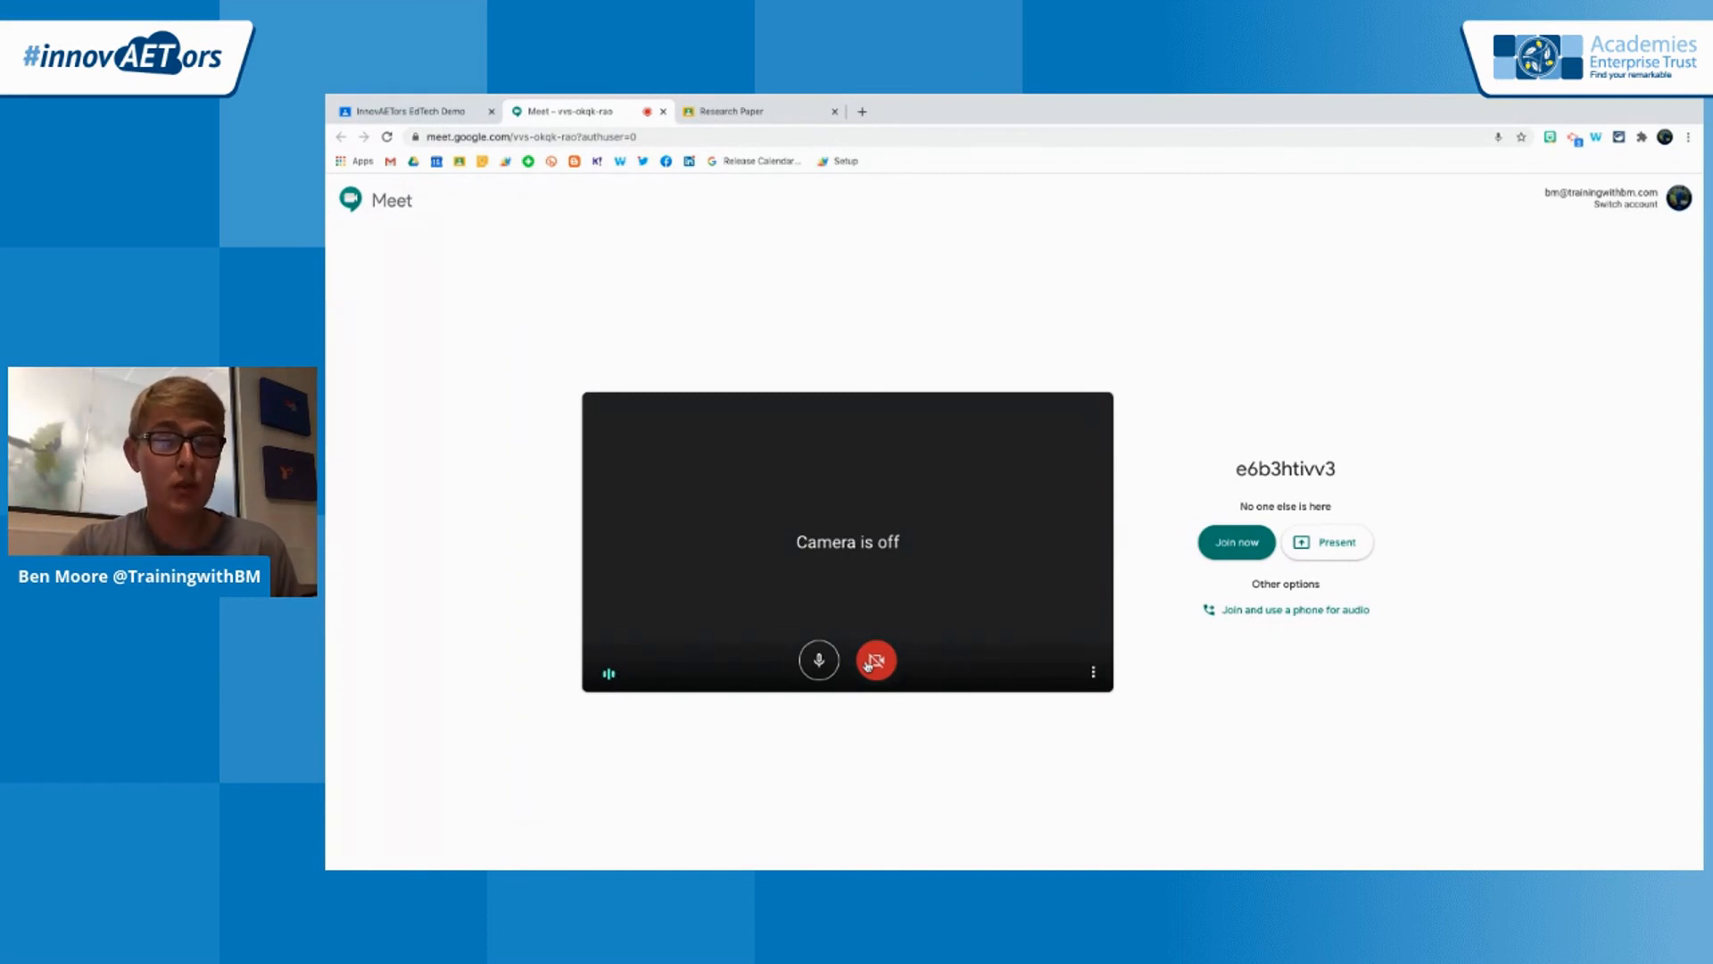
{"action": "left_click", "coordinate": [819, 660]}
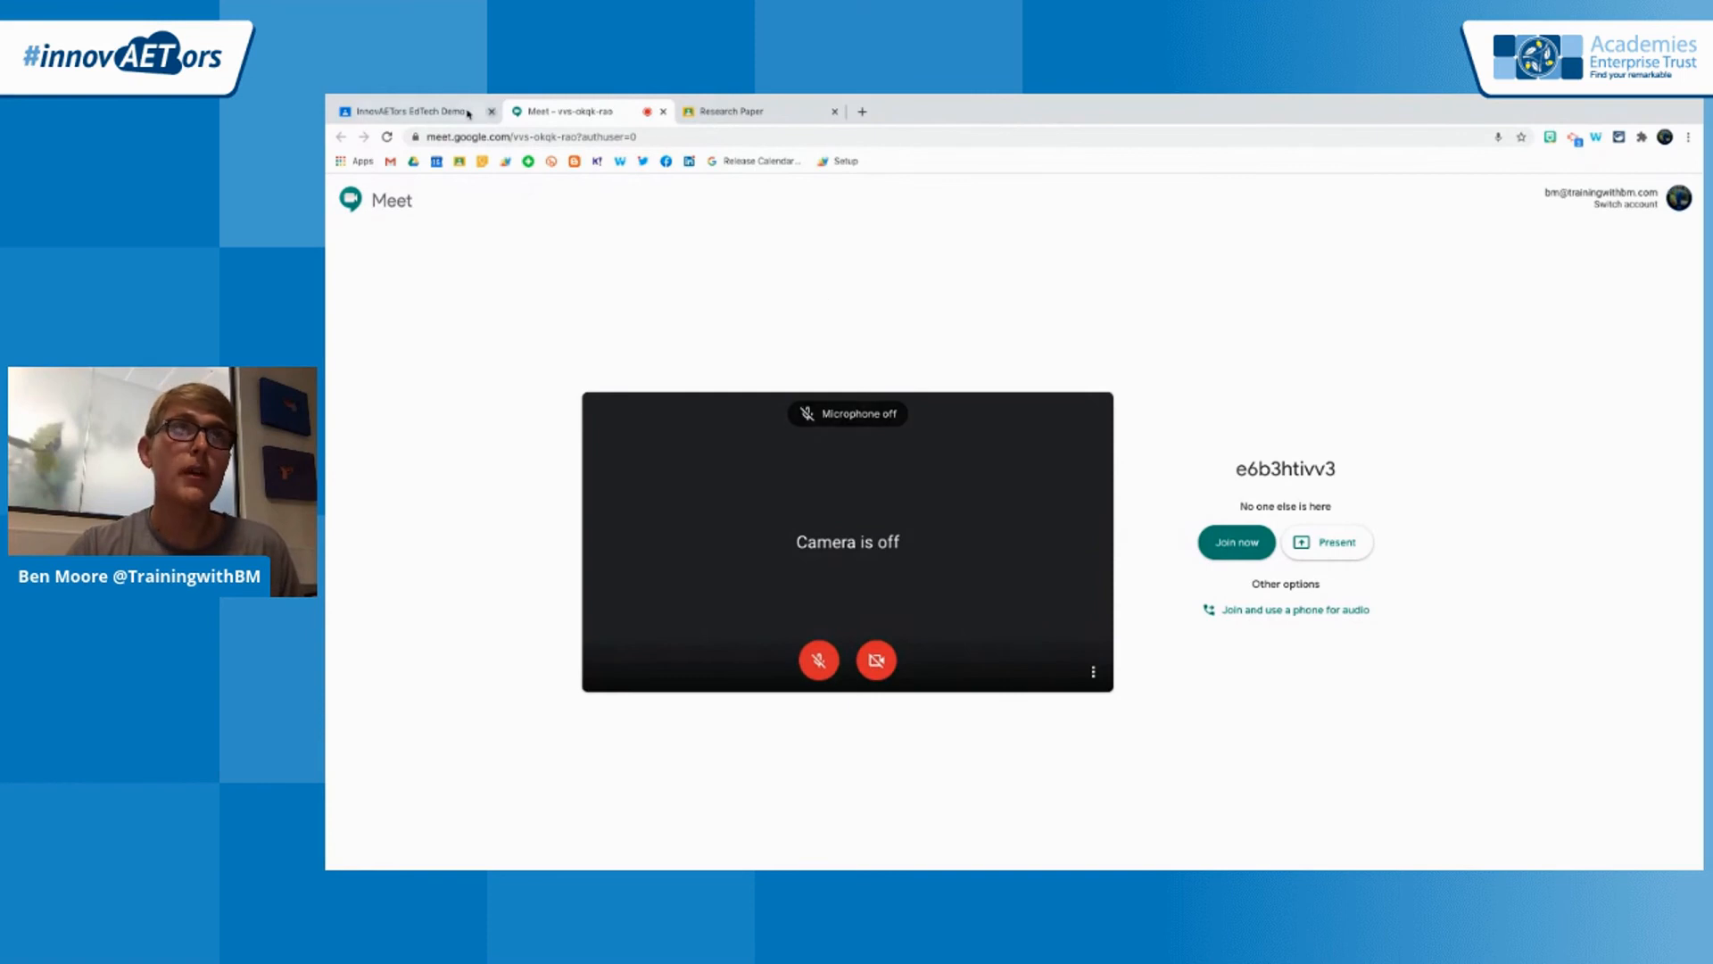
Turn off the Meet link's visibility to students in the InnovAETors EdTech Demo class settings and save
{"action": "left_click", "coordinate": [468, 113]}
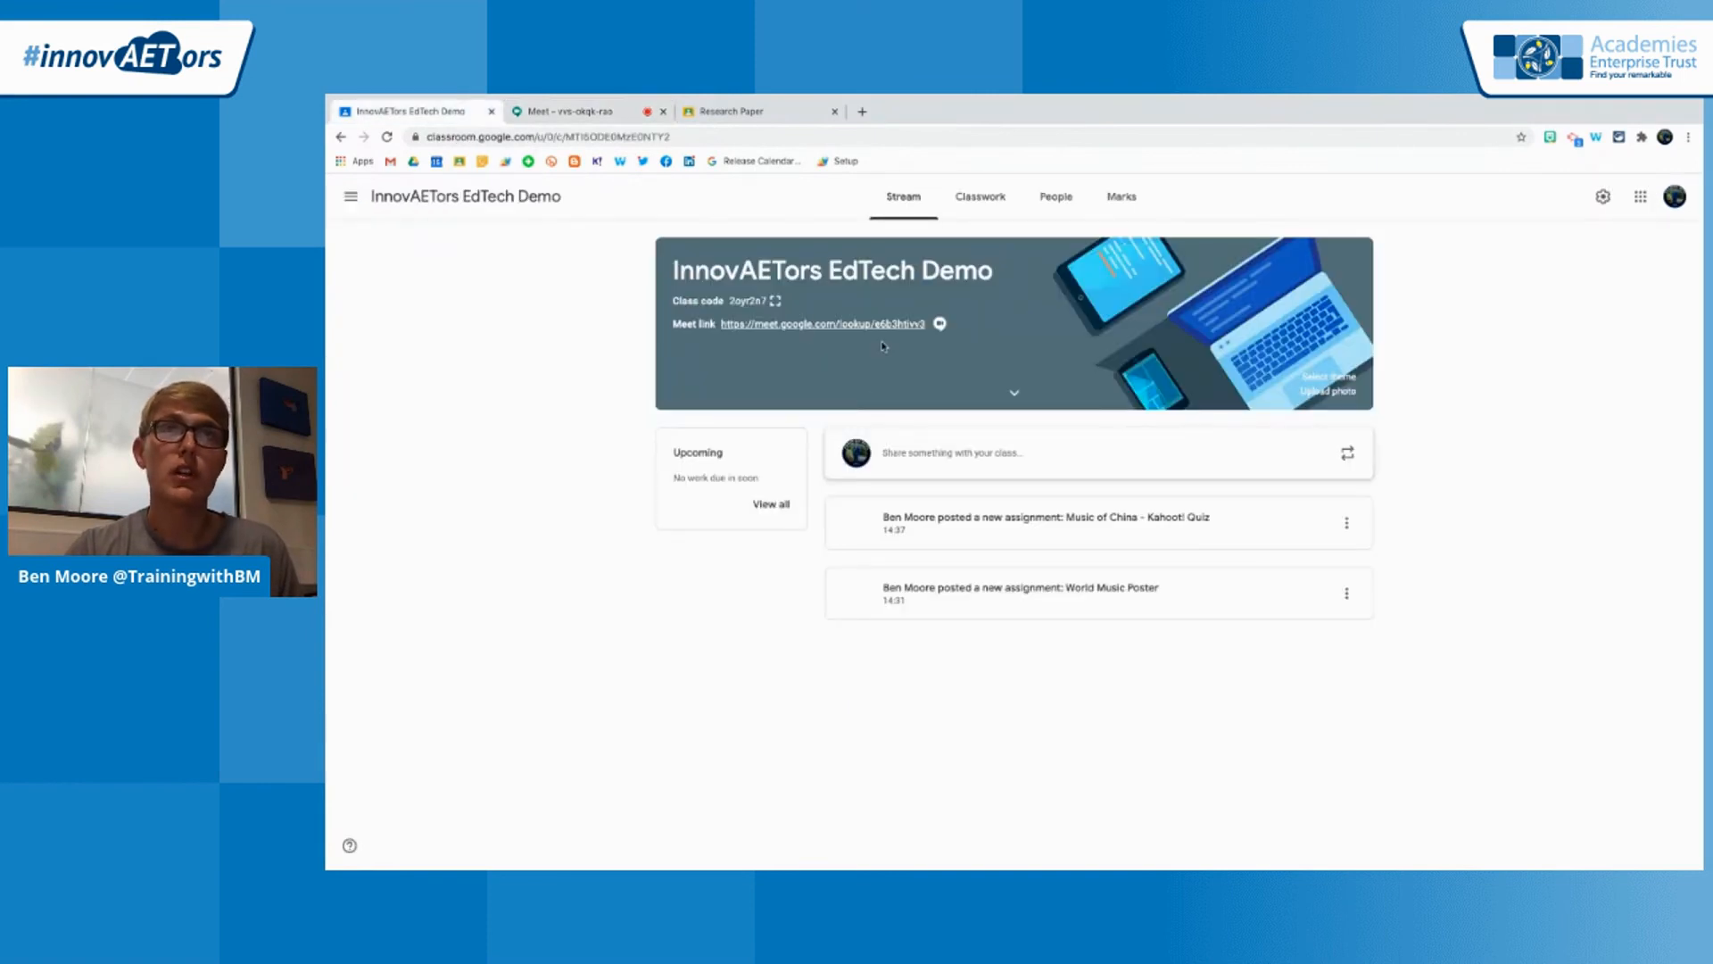
{"action": "left_click", "coordinate": [1602, 196]}
{"action": "scroll", "coordinate": [1200, 755], "scroll_direction": "down", "scroll_amount": 1}
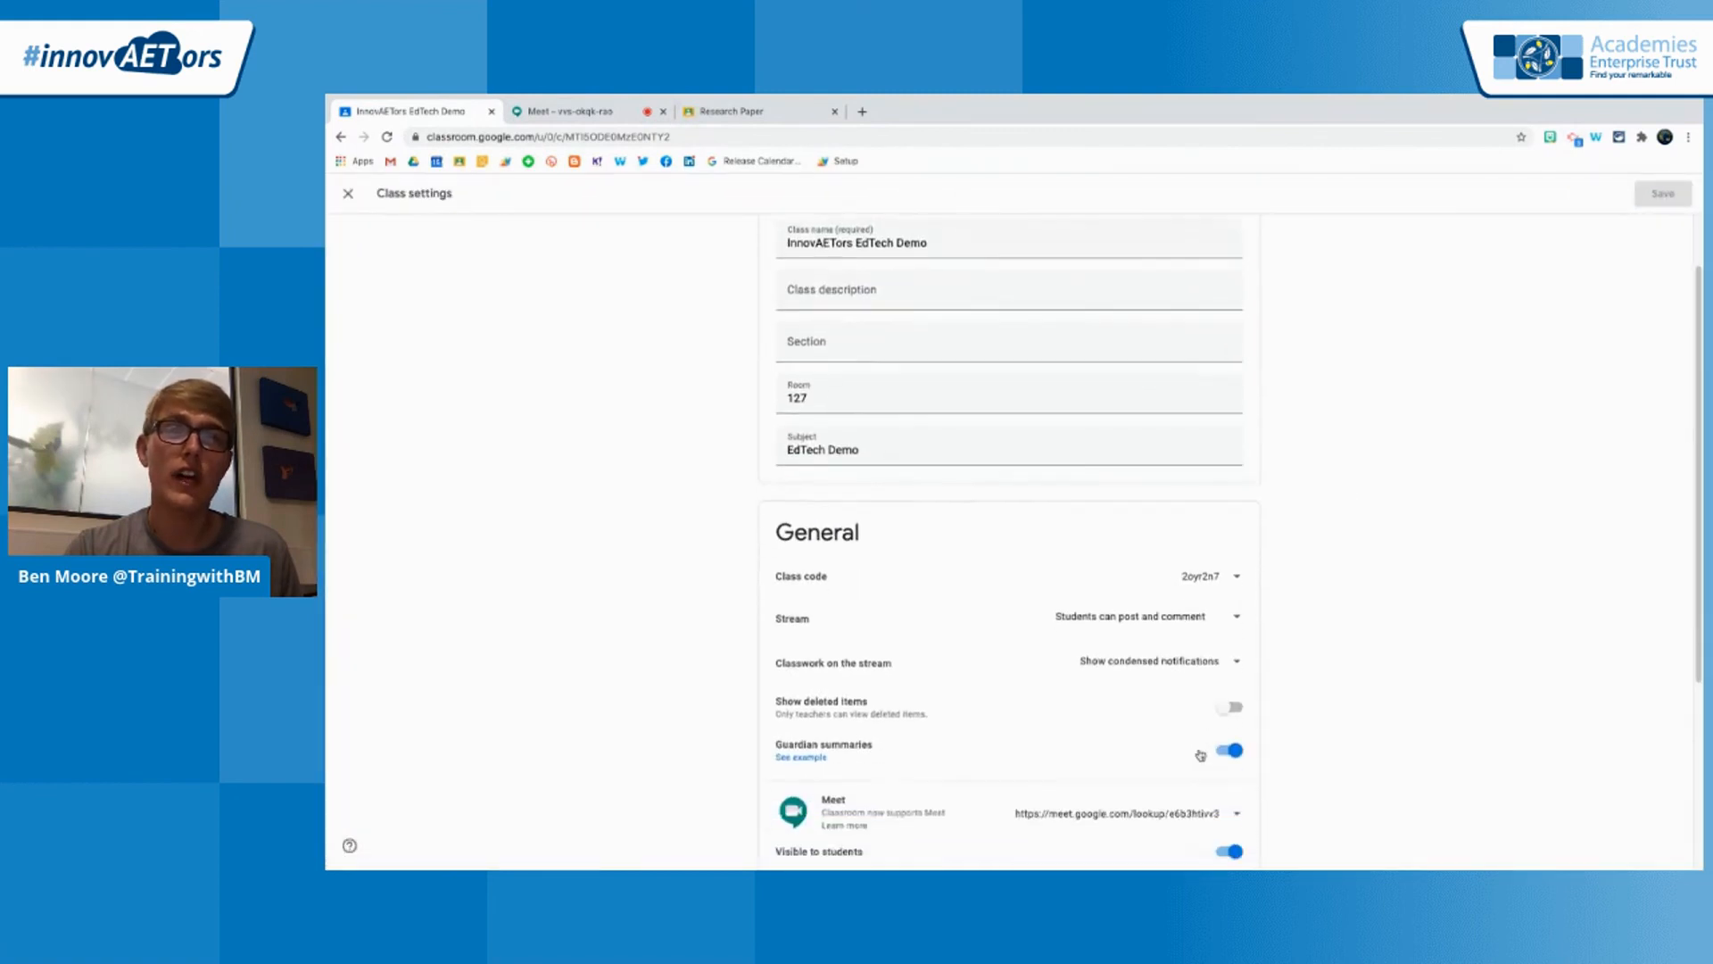
{"action": "scroll", "coordinate": [1200, 755], "scroll_direction": "down", "scroll_amount": 2}
{"action": "left_click", "coordinate": [1230, 629]}
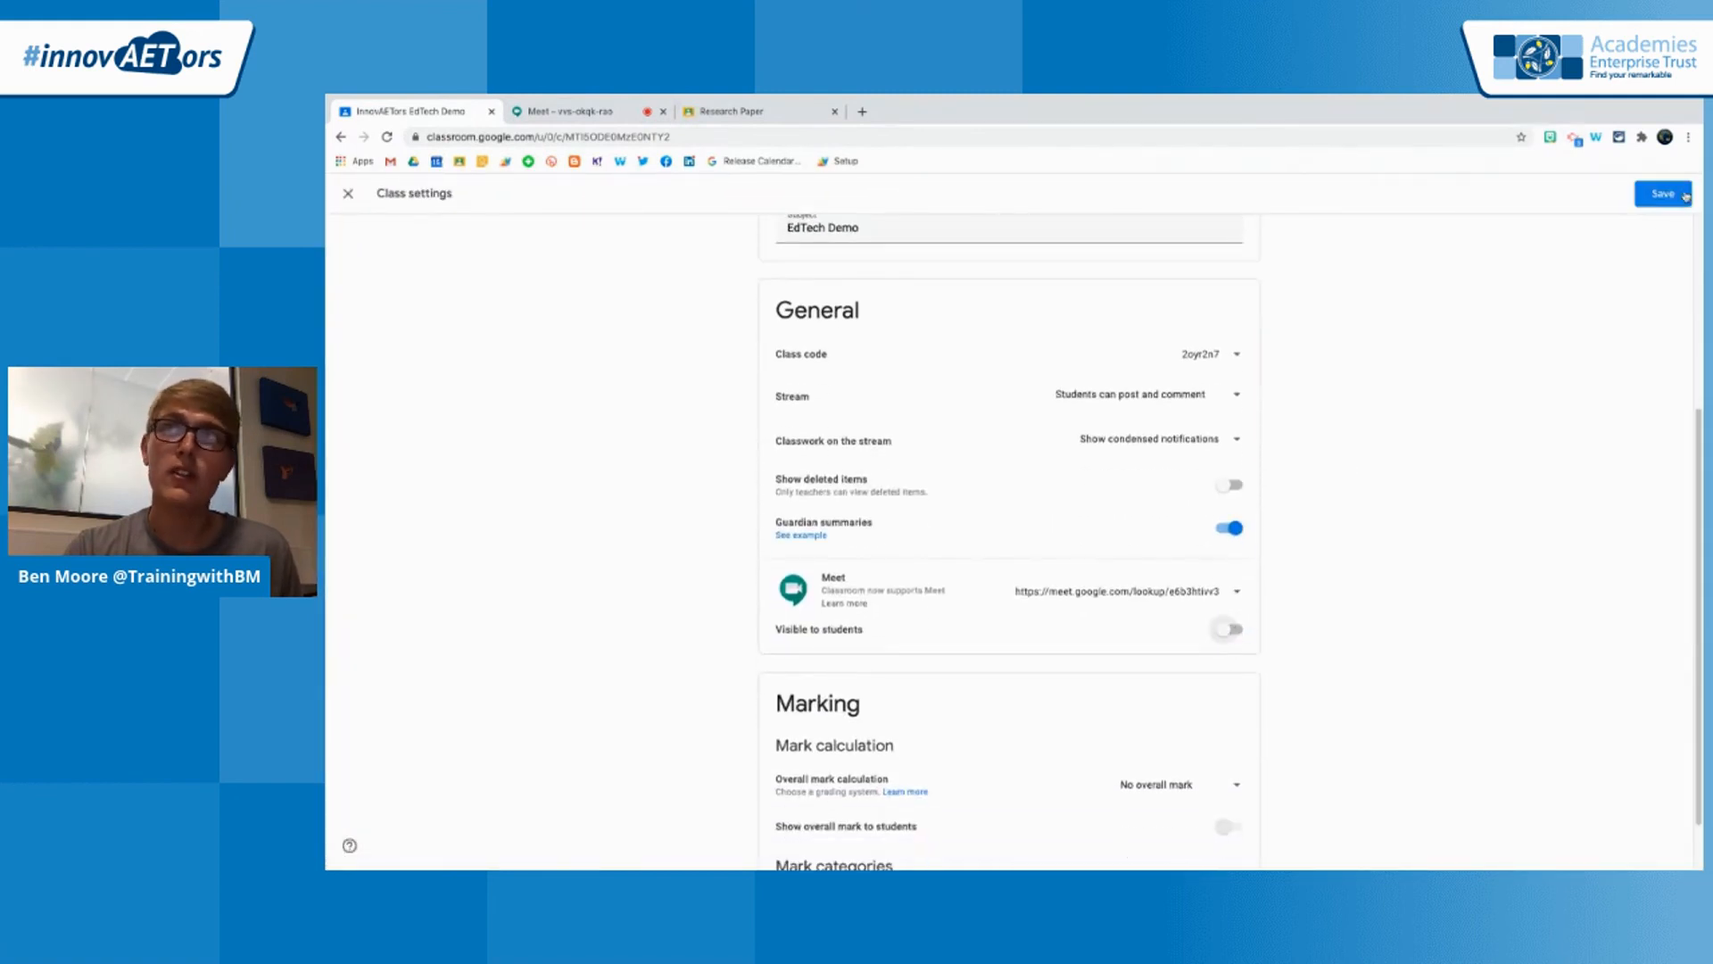
{"action": "left_click", "coordinate": [1684, 196]}
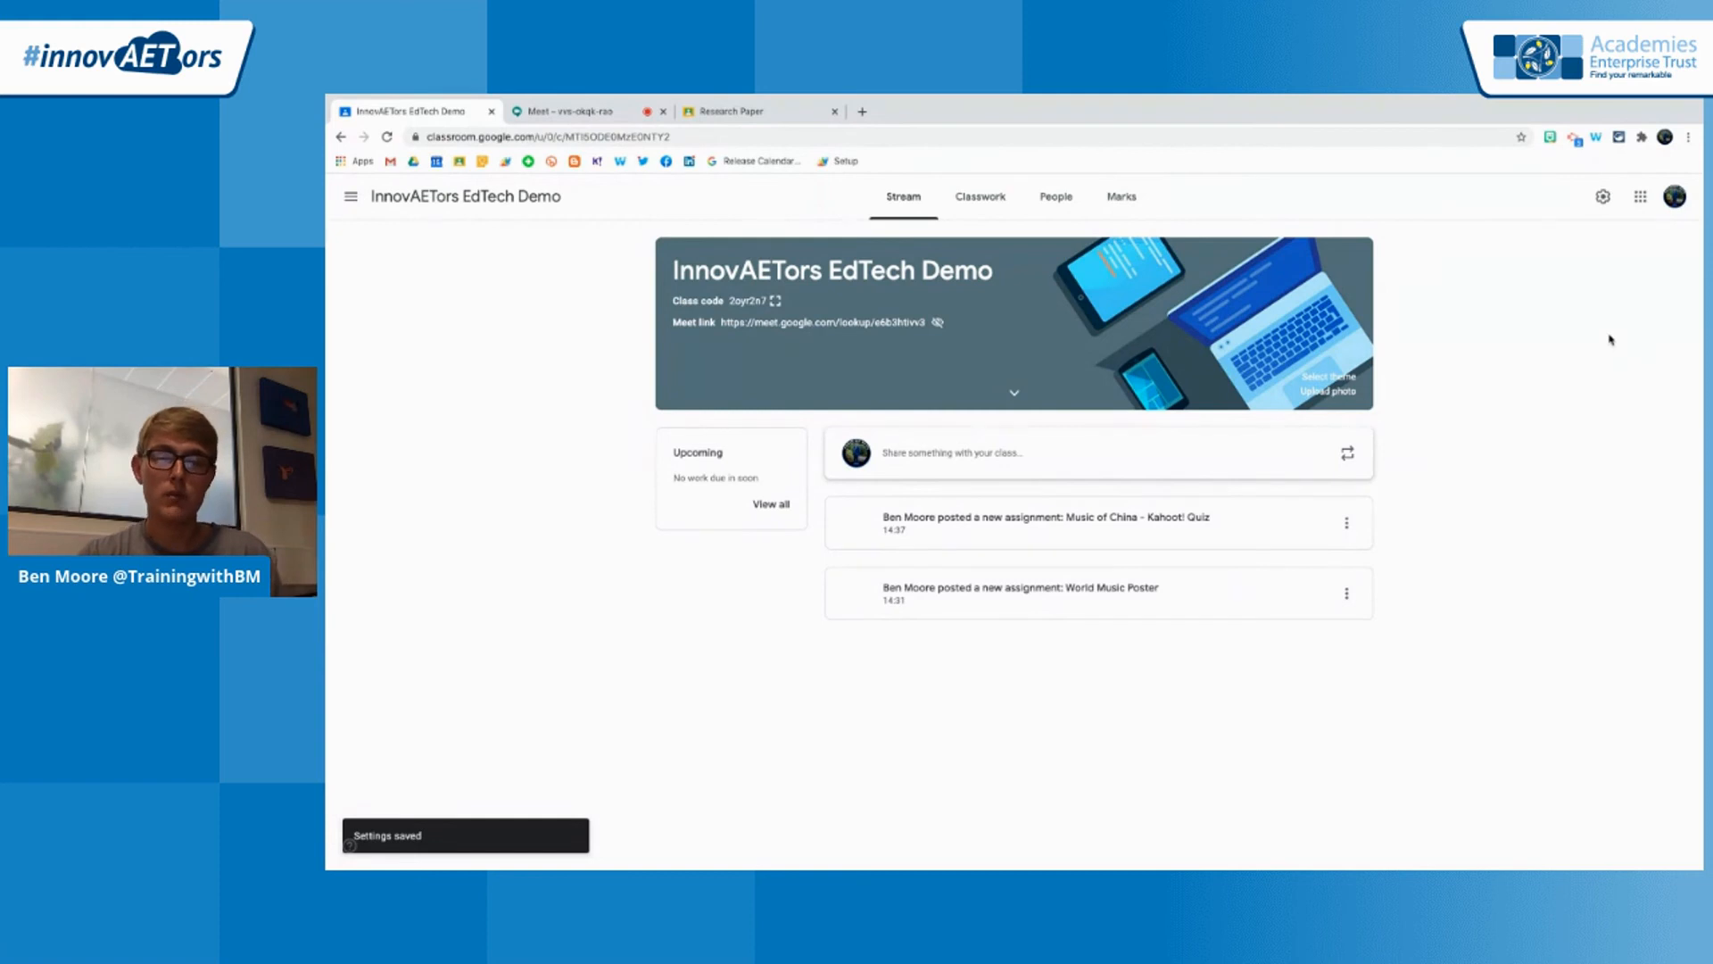
Switch to the GoogleClassroomEdTechDemo presentation in Google Slides and advance to the Google Classroom: Student View slide
{"action": "mouse_move", "coordinate": [882, 96]}
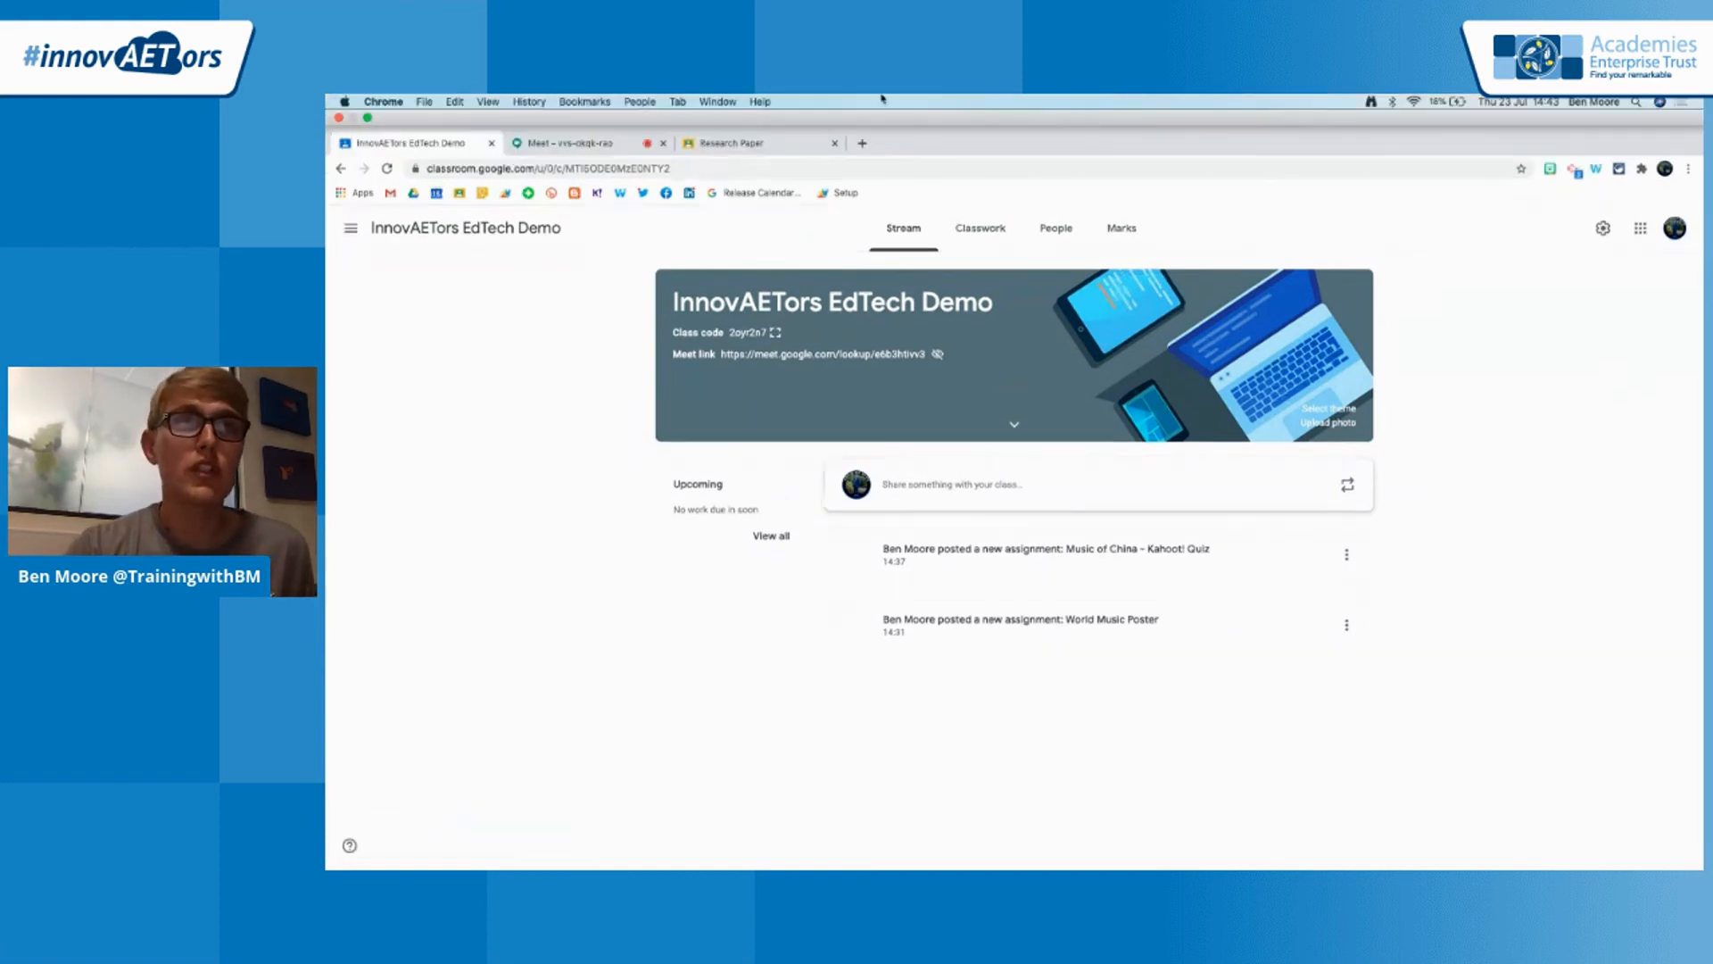
{"action": "left_click", "coordinate": [730, 101]}
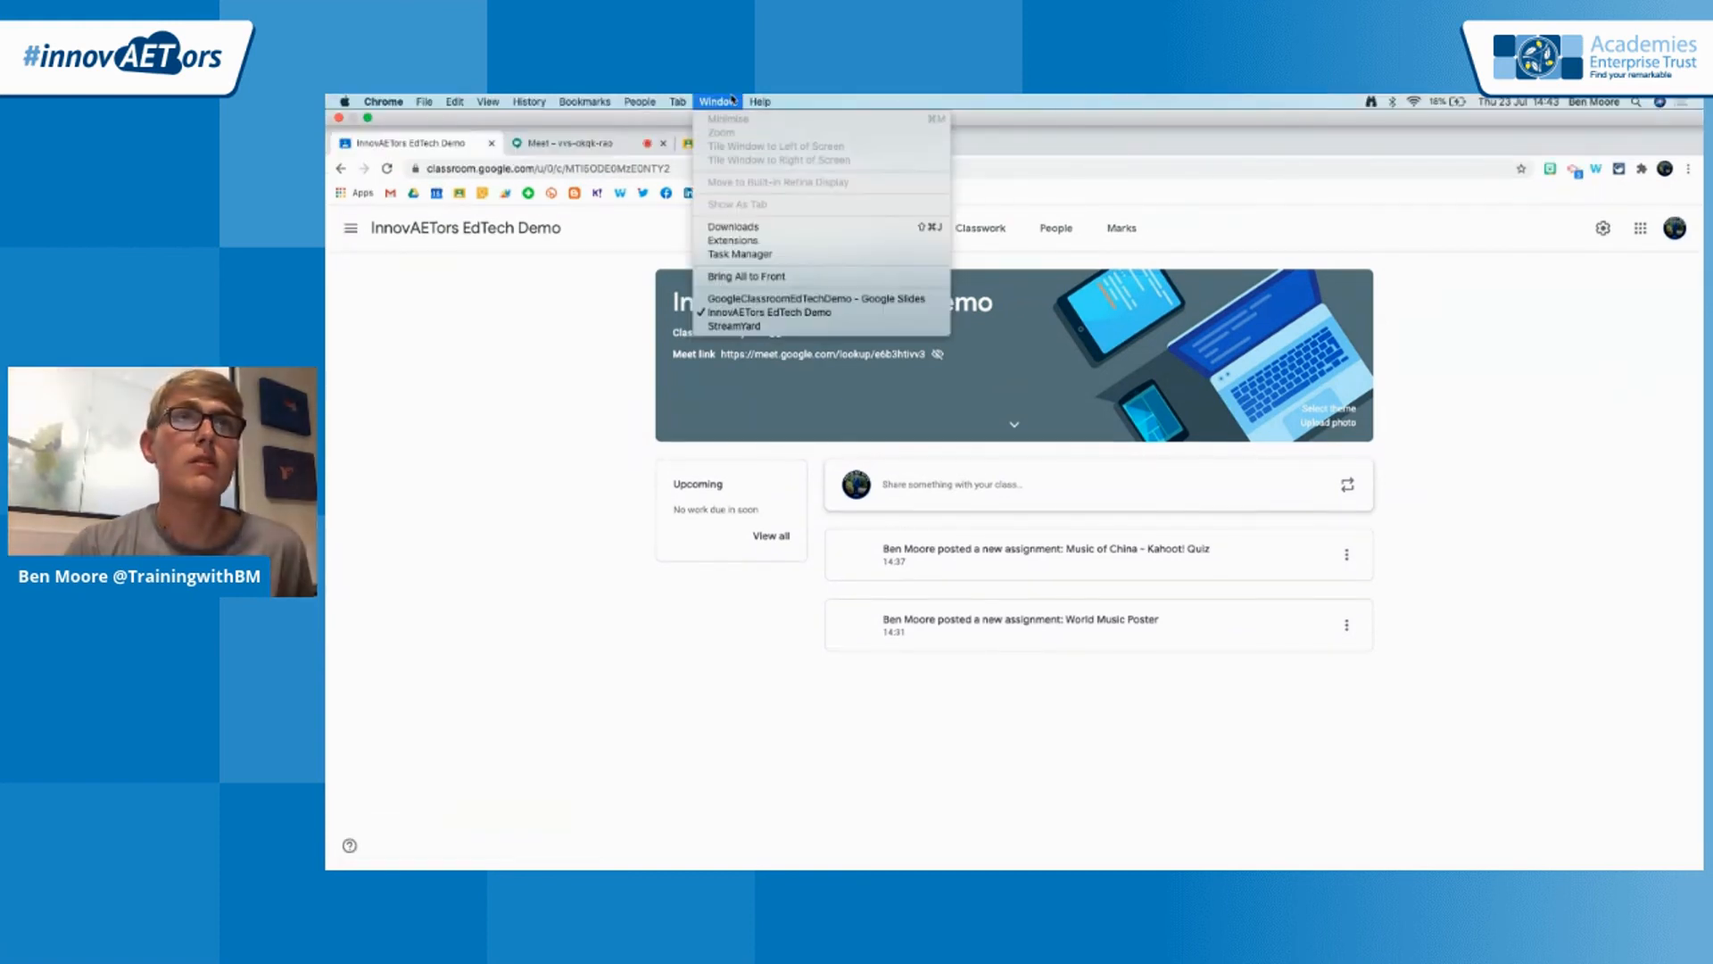
{"action": "left_click", "coordinate": [798, 299]}
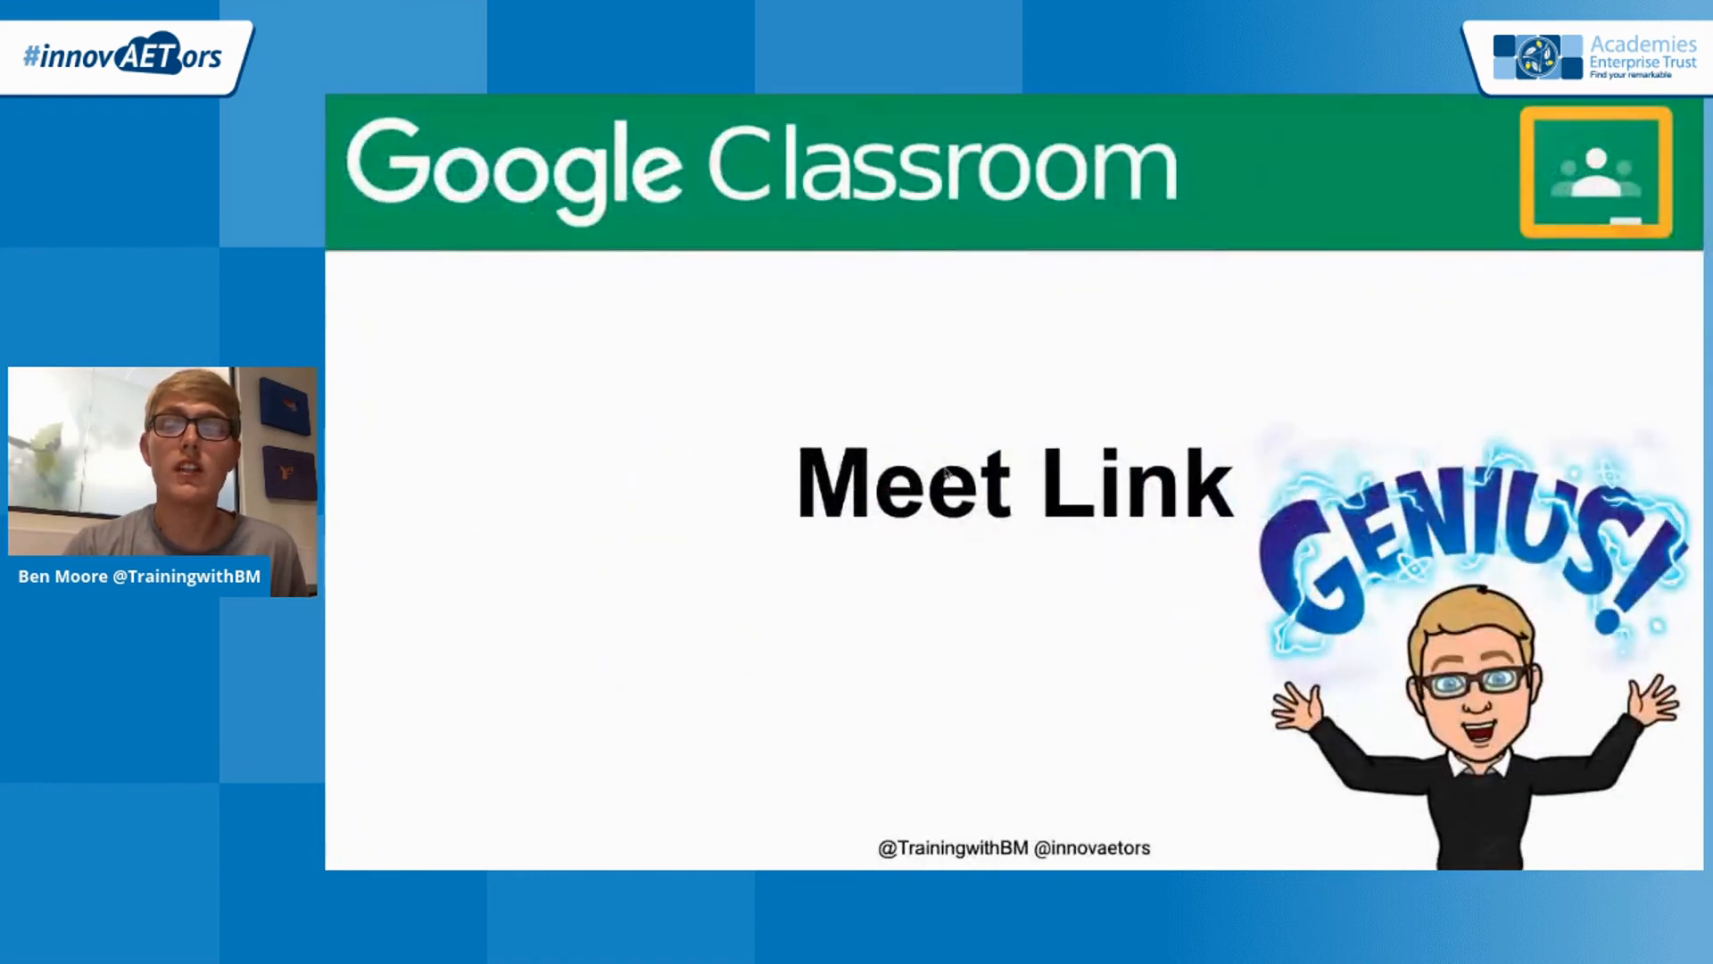
{"action": "key", "text": "Right"}
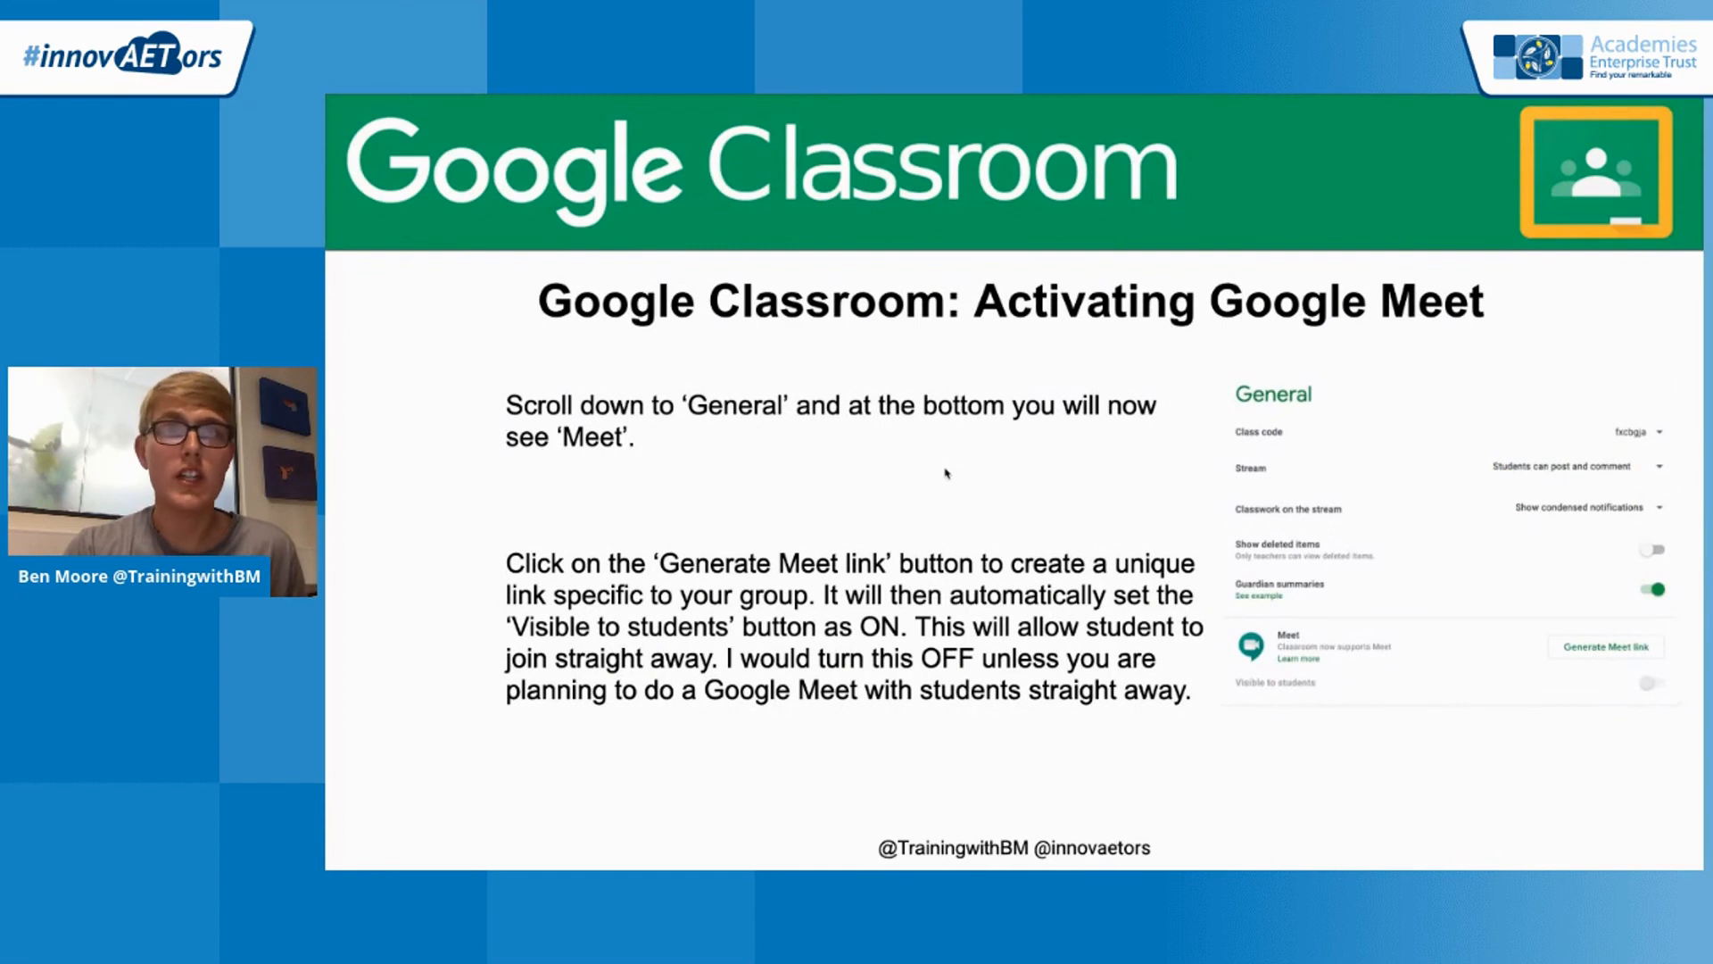
{"action": "key", "text": "Right"}
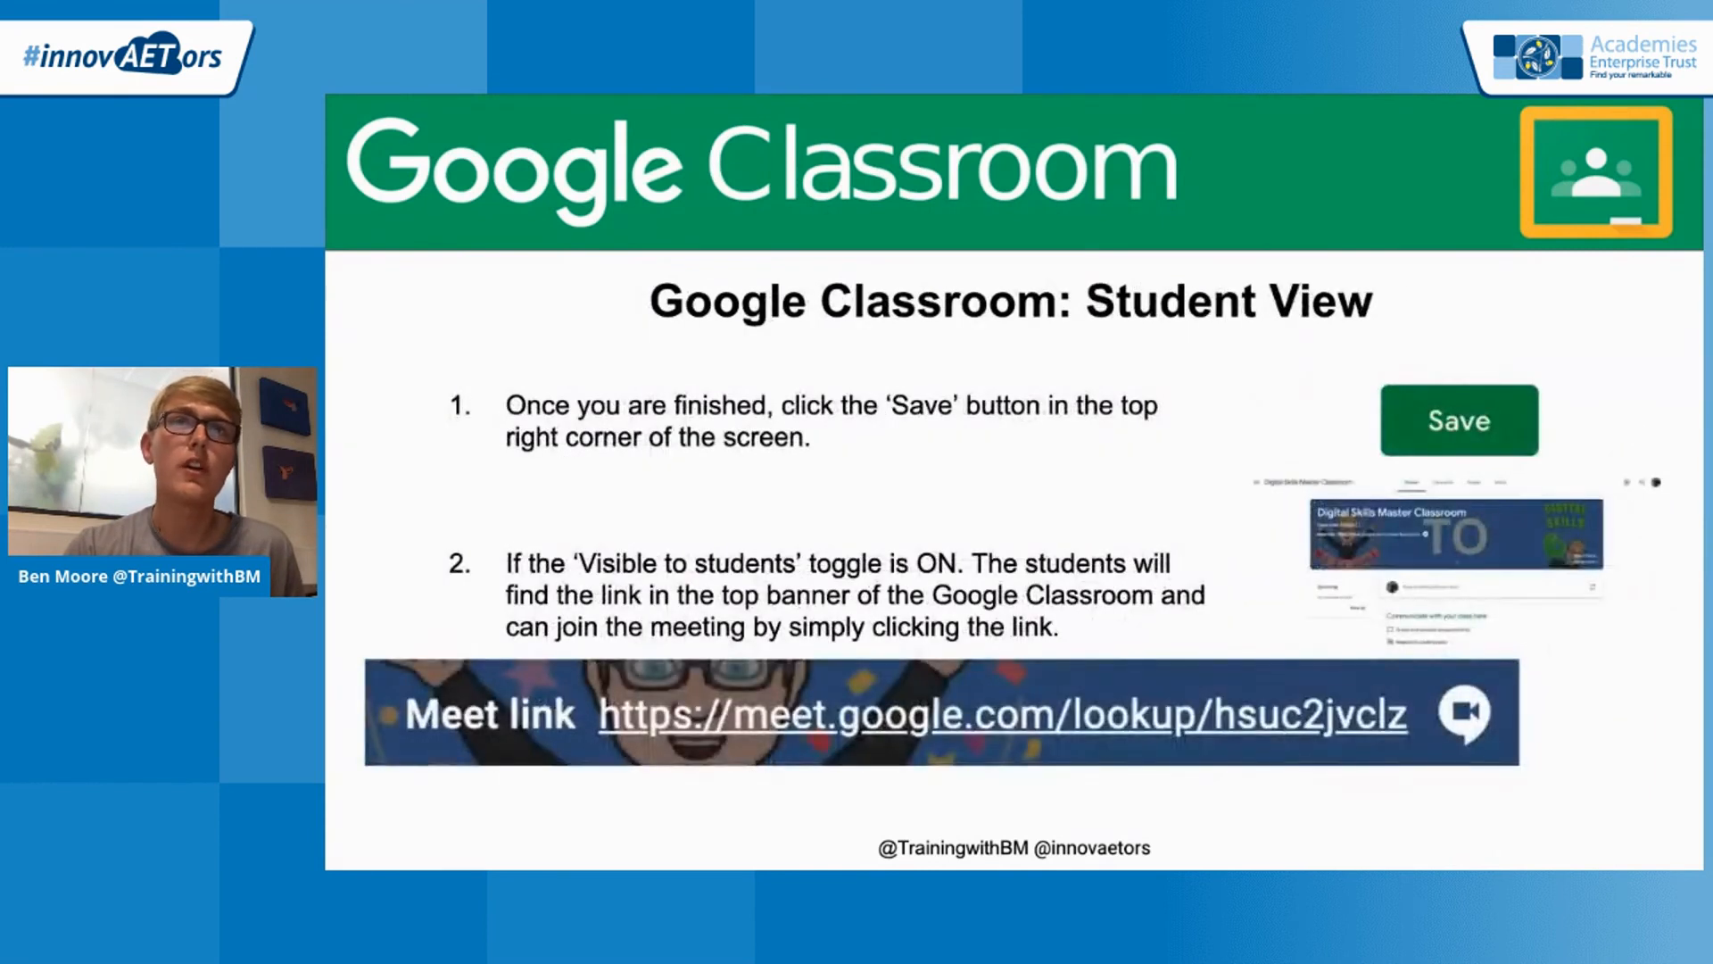
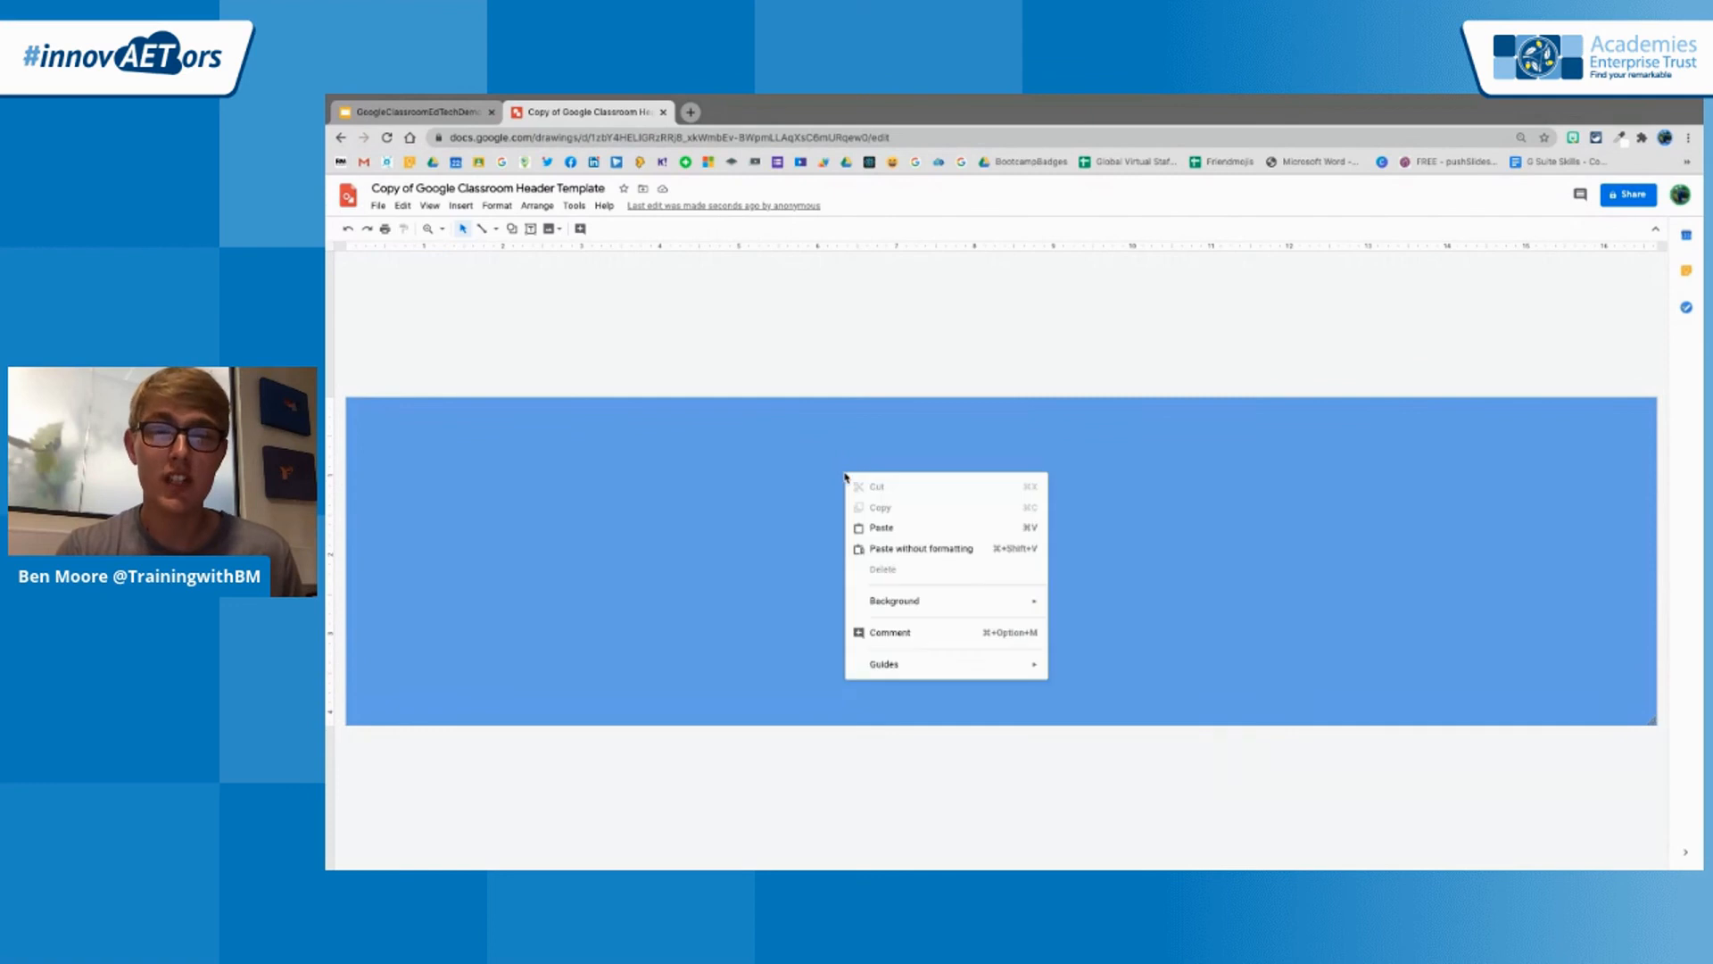
Set the header drawing's background to the dark green radial gradient
{"action": "right_click", "coordinate": [898, 594]}
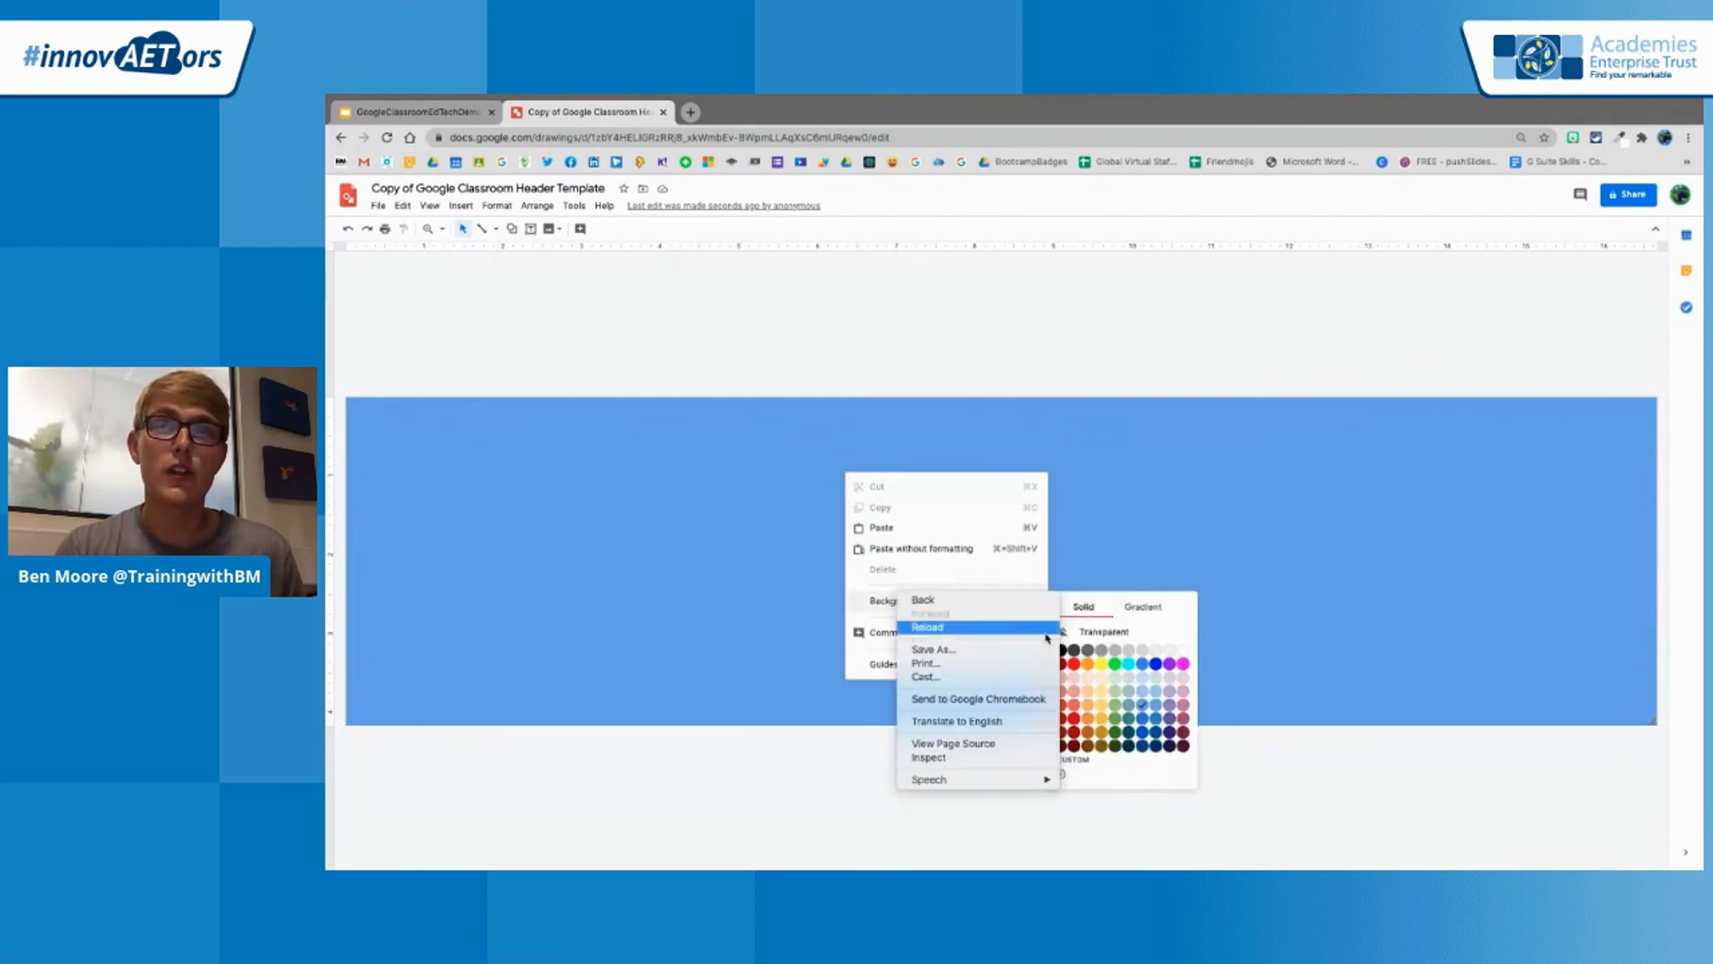
{"action": "left_click", "coordinate": [1144, 623]}
{"action": "left_click", "coordinate": [1143, 608]}
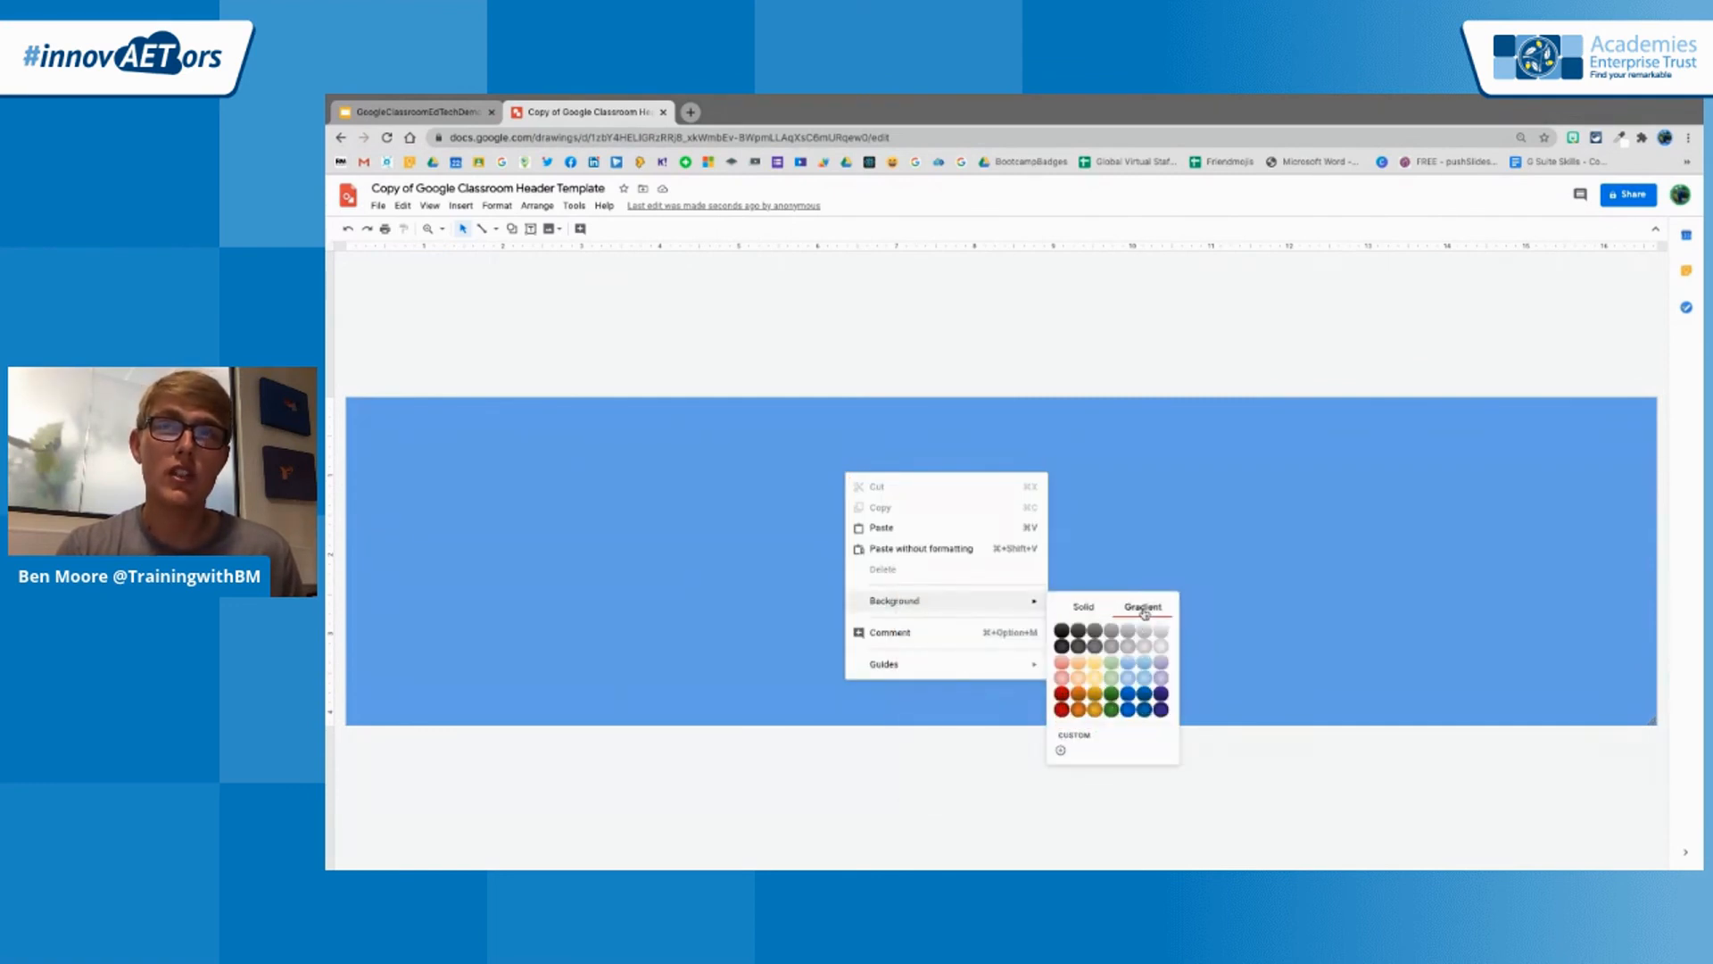
{"action": "right_click", "coordinate": [1112, 712]}
{"action": "left_click", "coordinate": [1110, 710]}
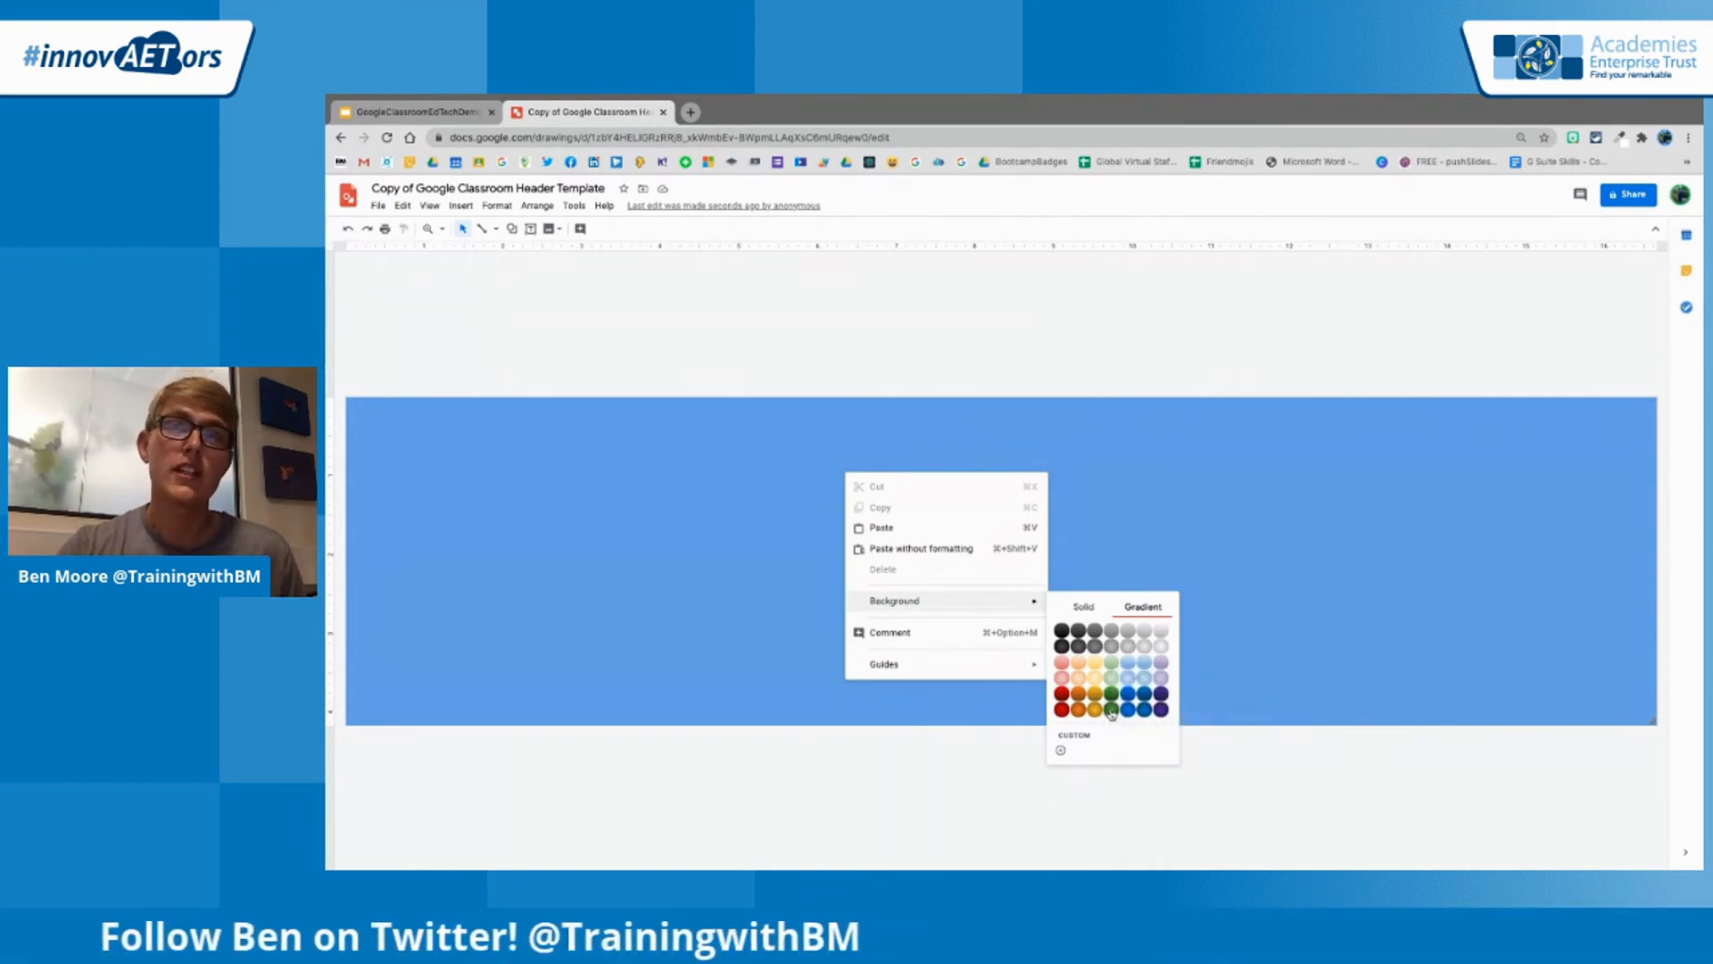
{"action": "left_click", "coordinate": [1110, 711]}
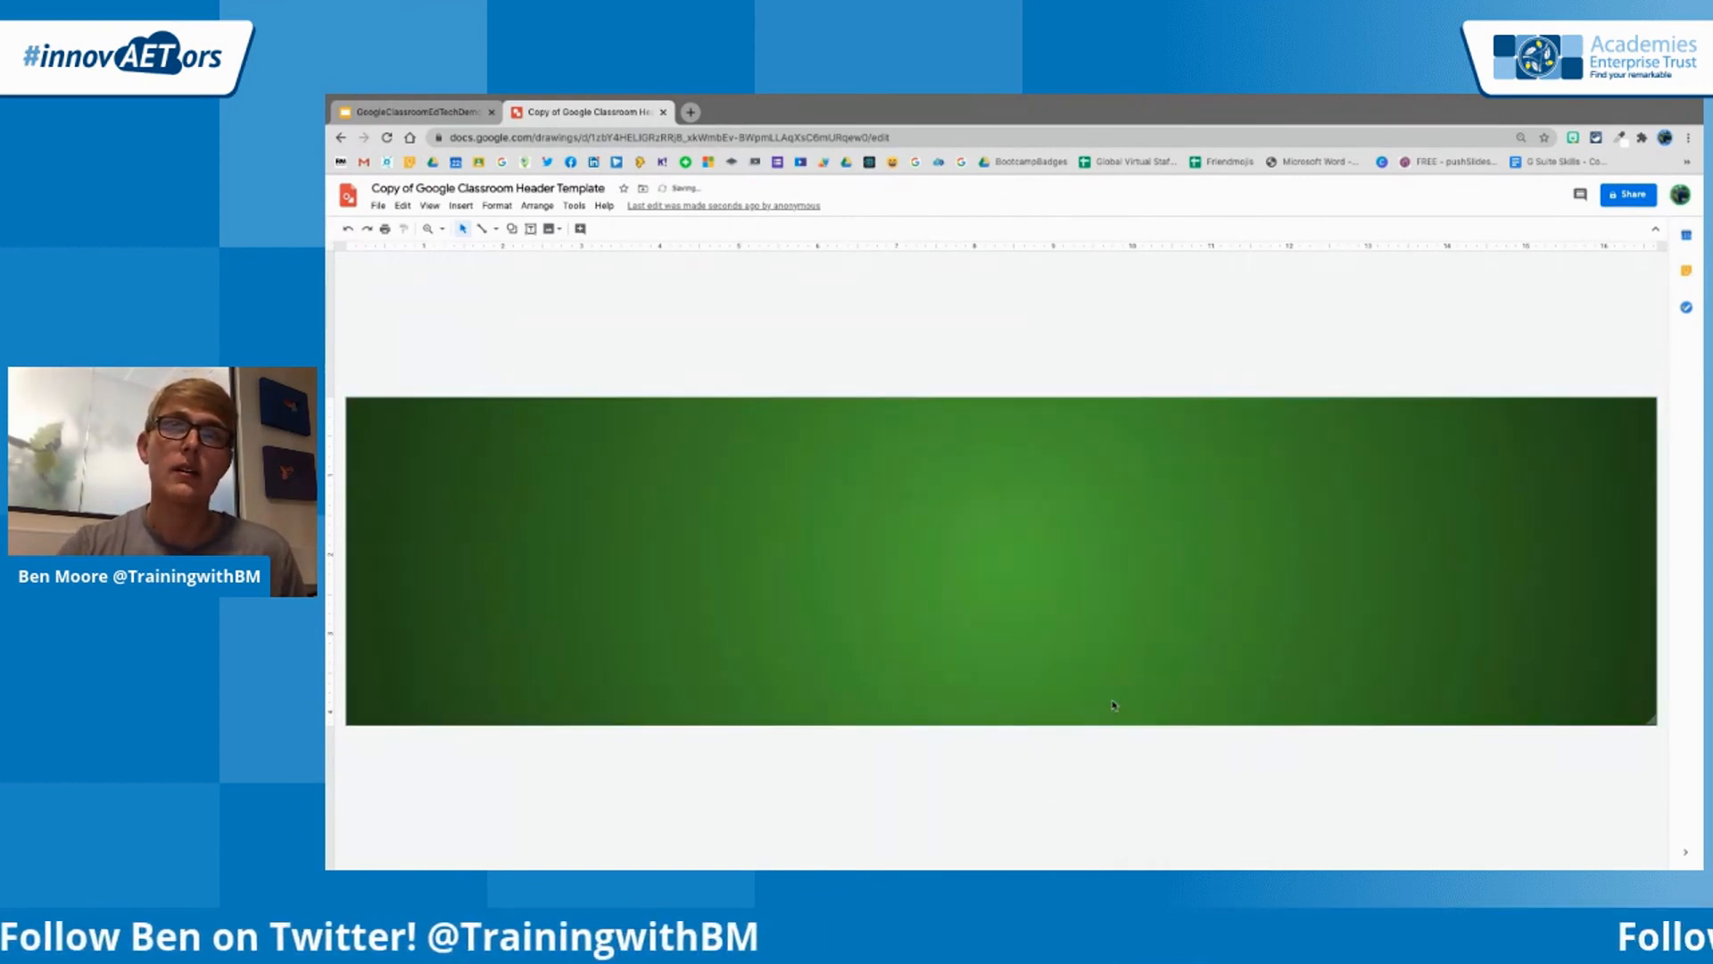
Add the Genius! Bitmoji to the header drawing and centre it on the green background
{"action": "left_click", "coordinate": [1573, 138]}
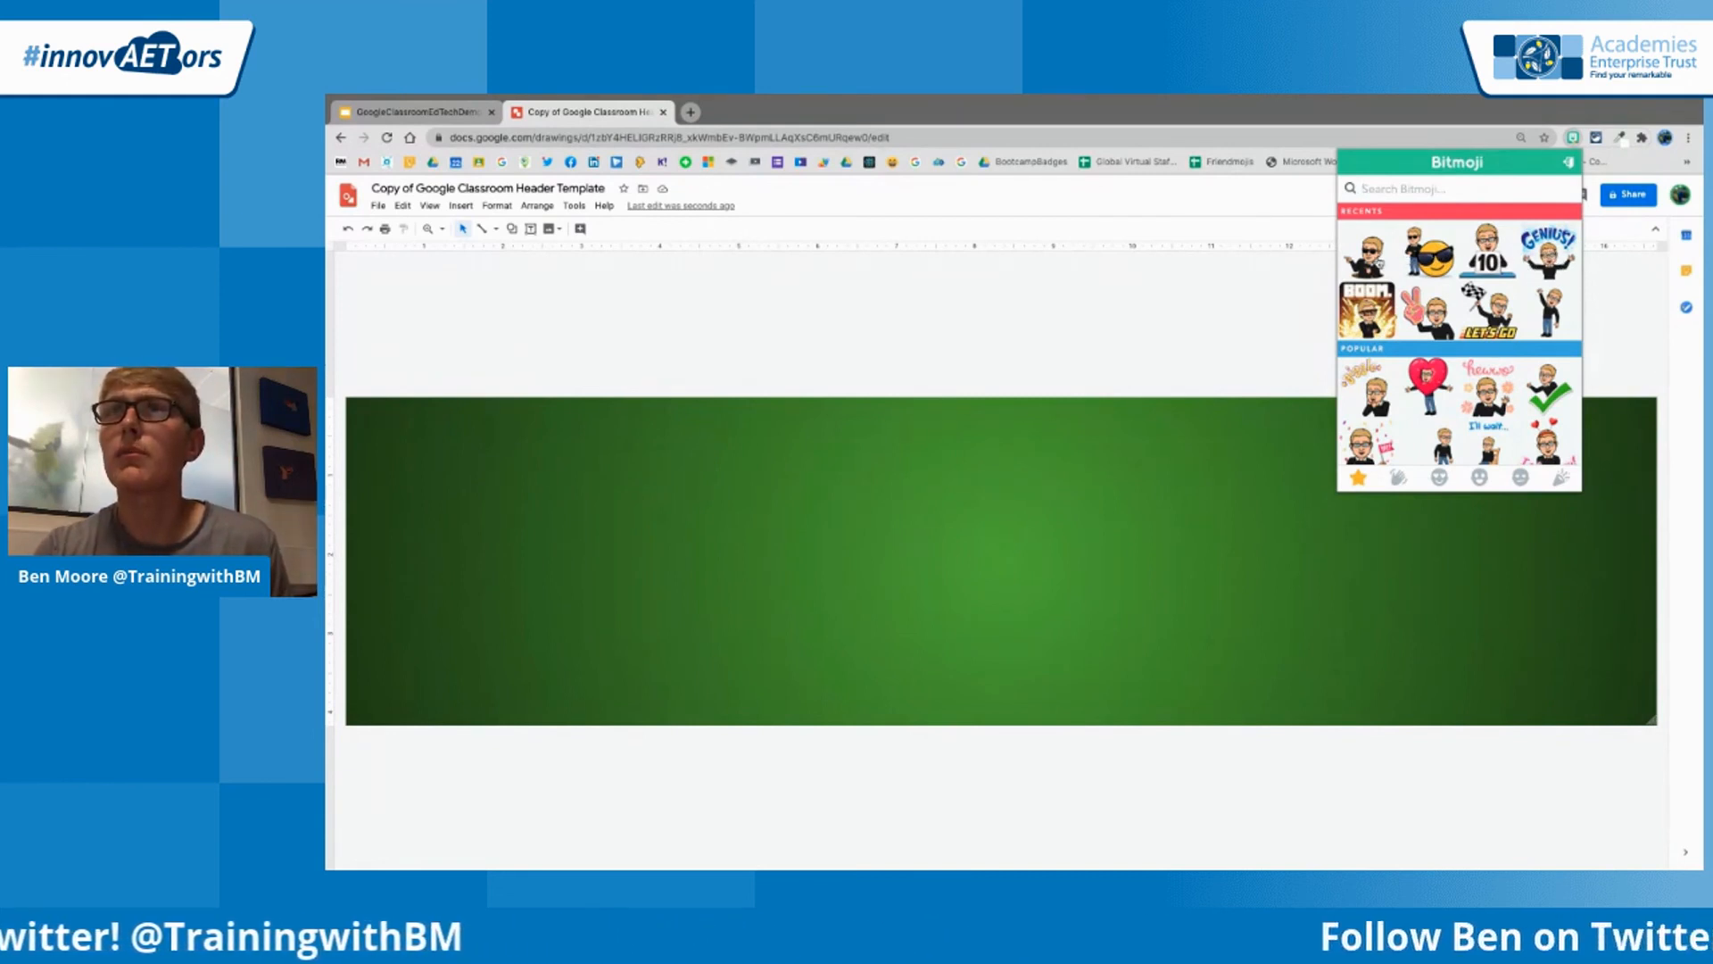
{"action": "left_click_drag", "start_coordinate": [1550, 393], "coordinate": [1122, 554]}
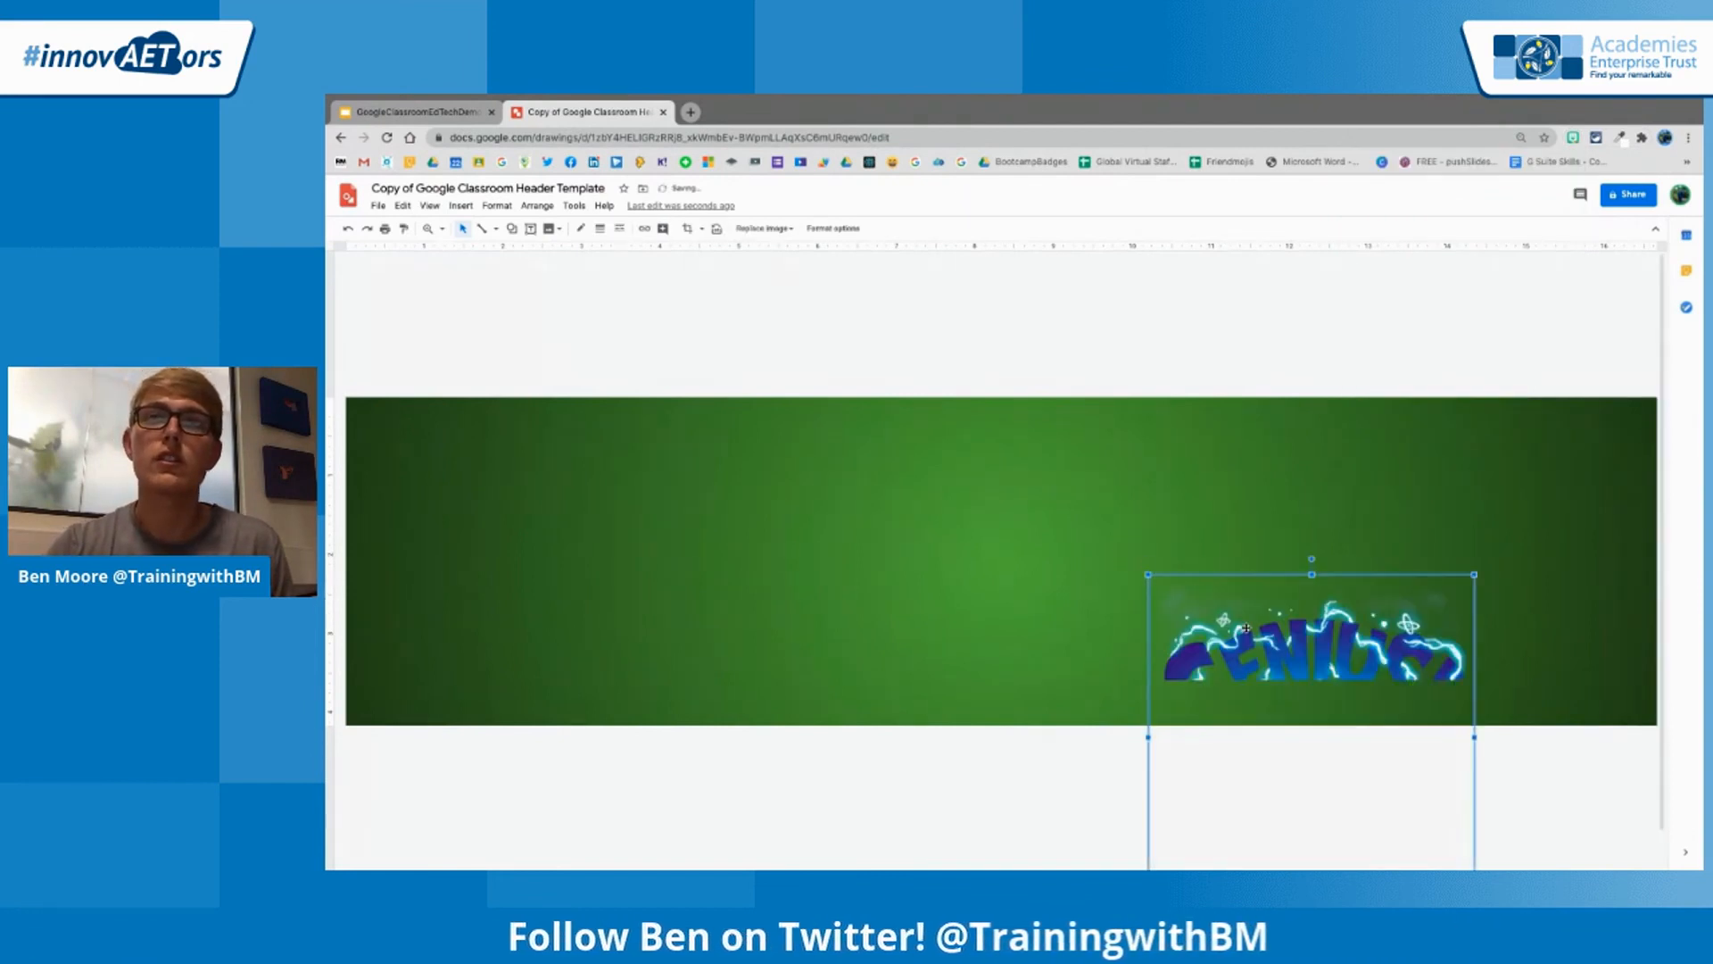
{"action": "left_click_drag", "start_coordinate": [1259, 640], "coordinate": [949, 463]}
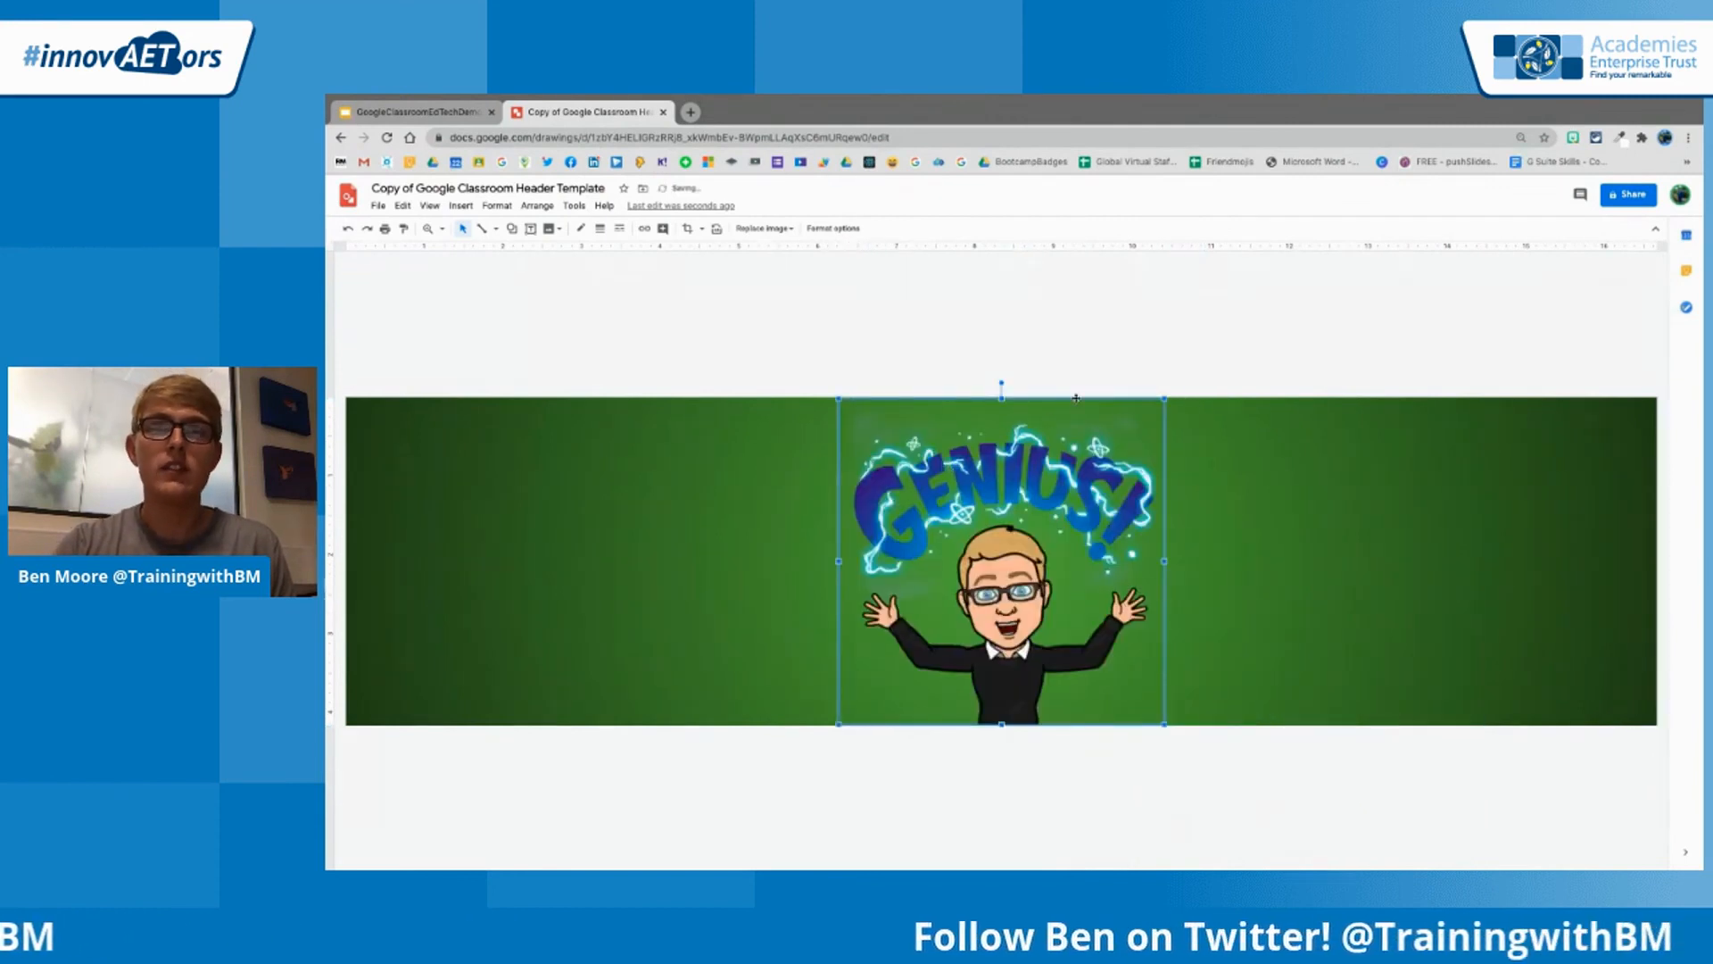
{"action": "left_click", "coordinate": [1104, 375]}
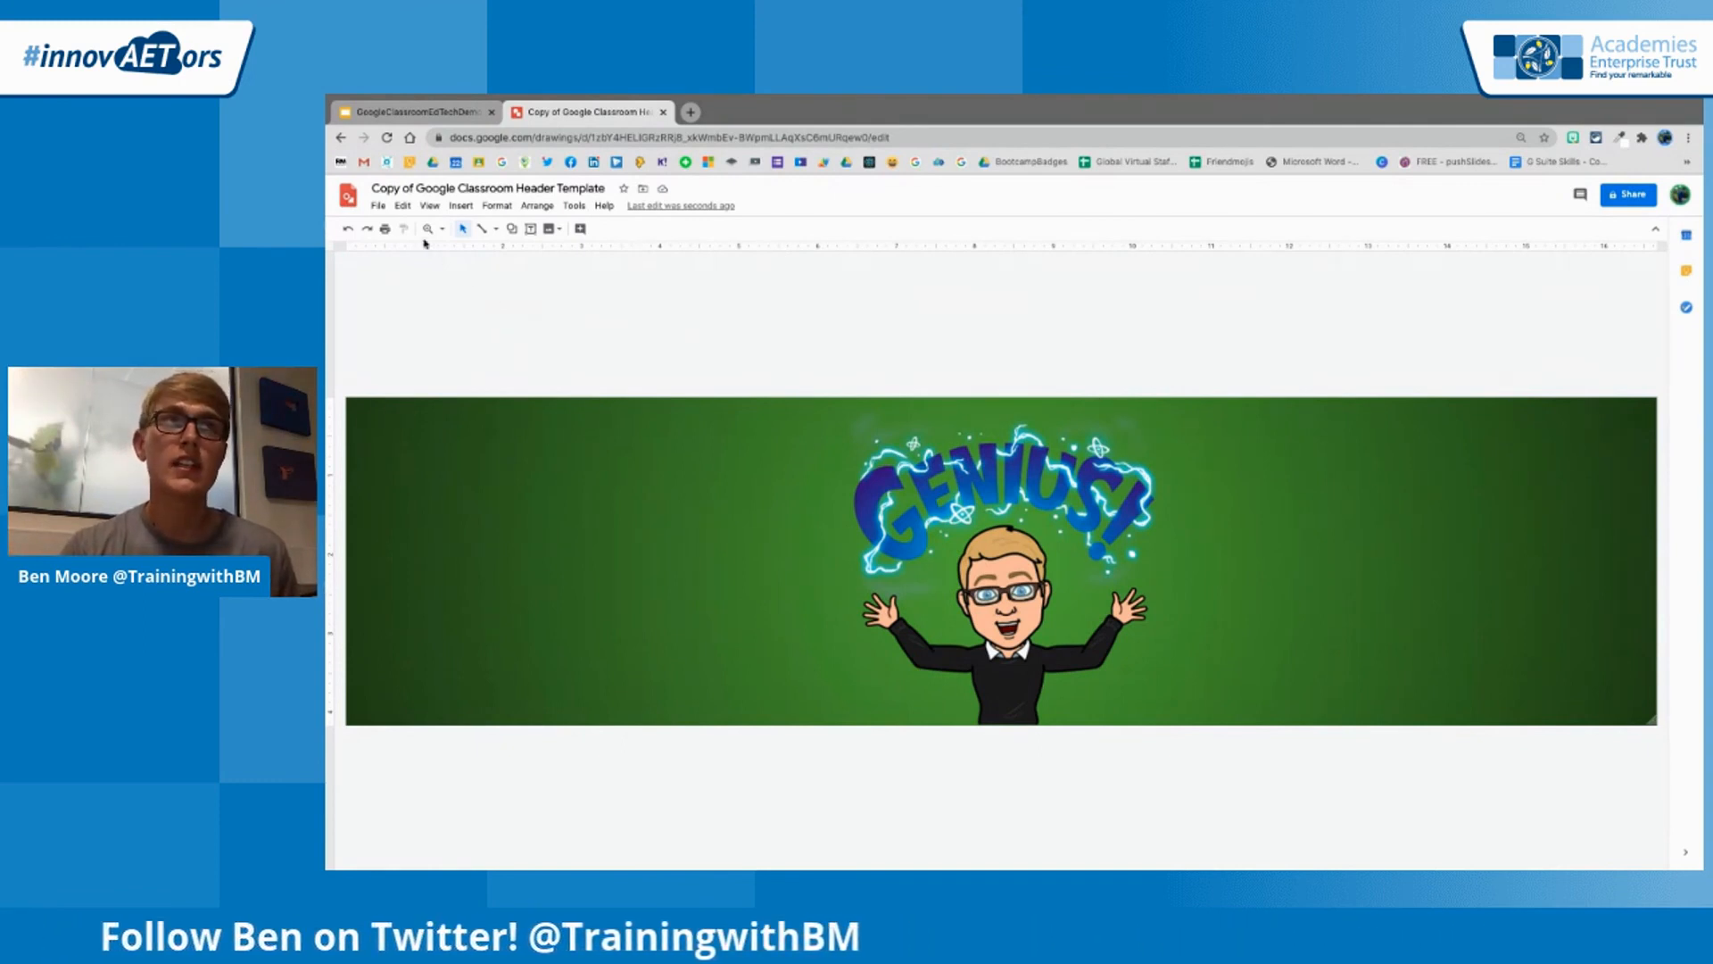
Download the header drawing as a PNG image
{"action": "left_click", "coordinate": [378, 205]}
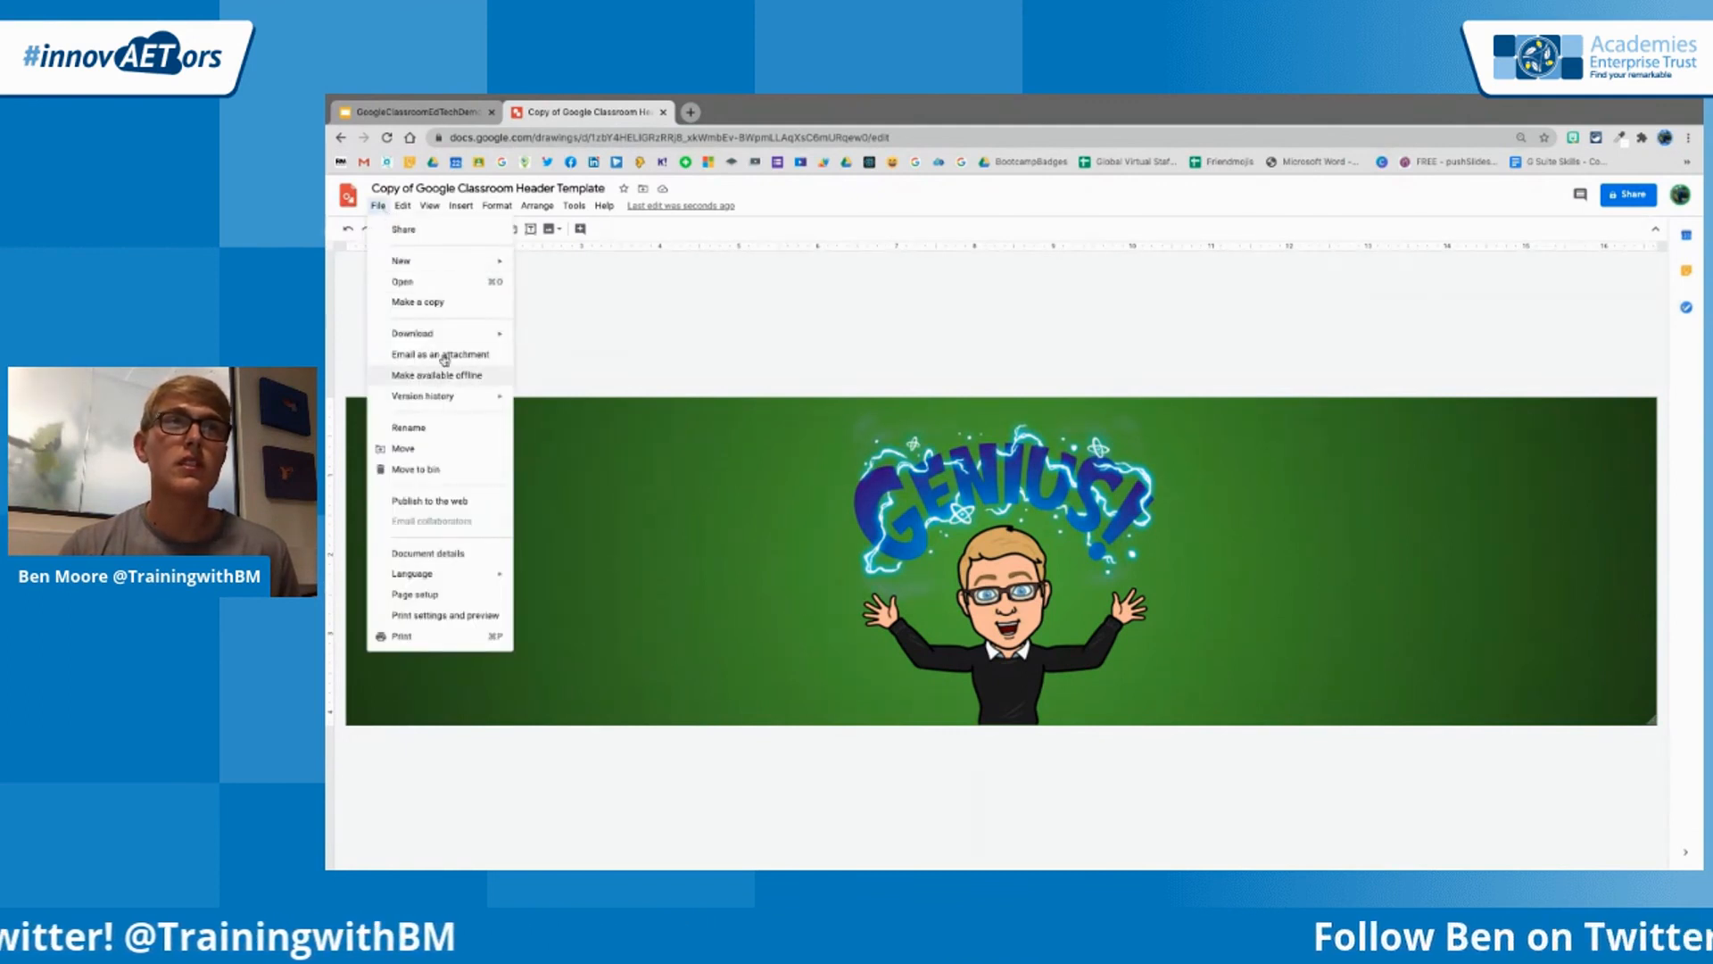
{"action": "mouse_move", "coordinate": [448, 335]}
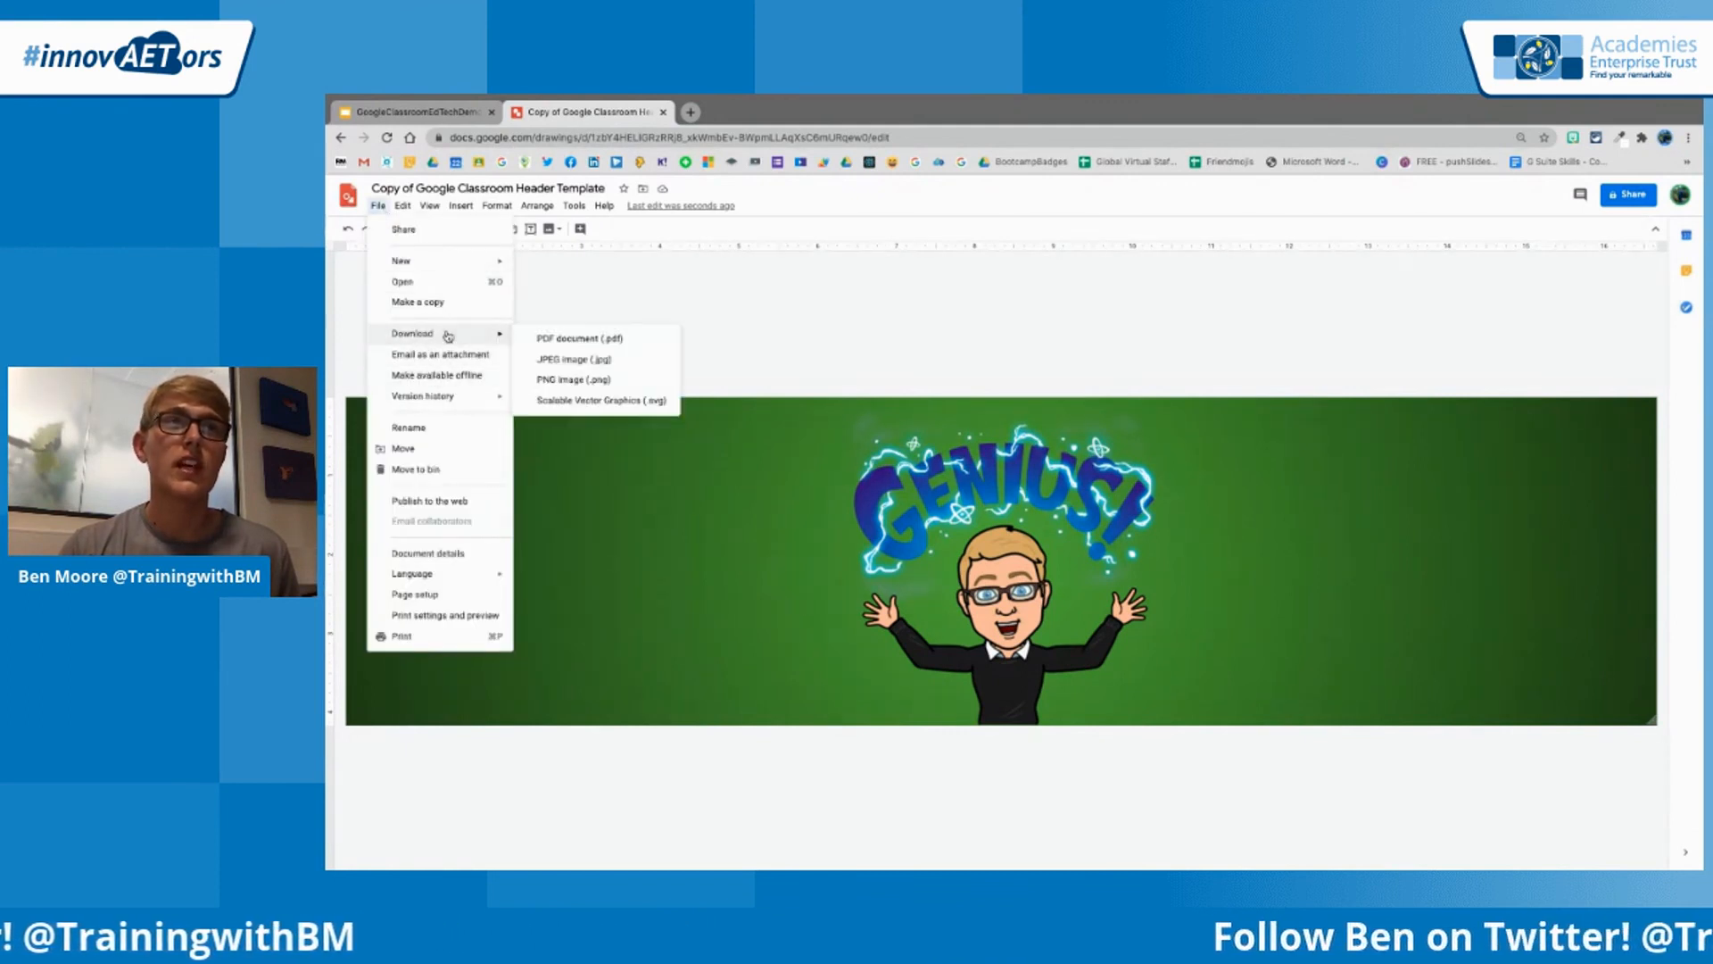
{"action": "left_click", "coordinate": [586, 380]}
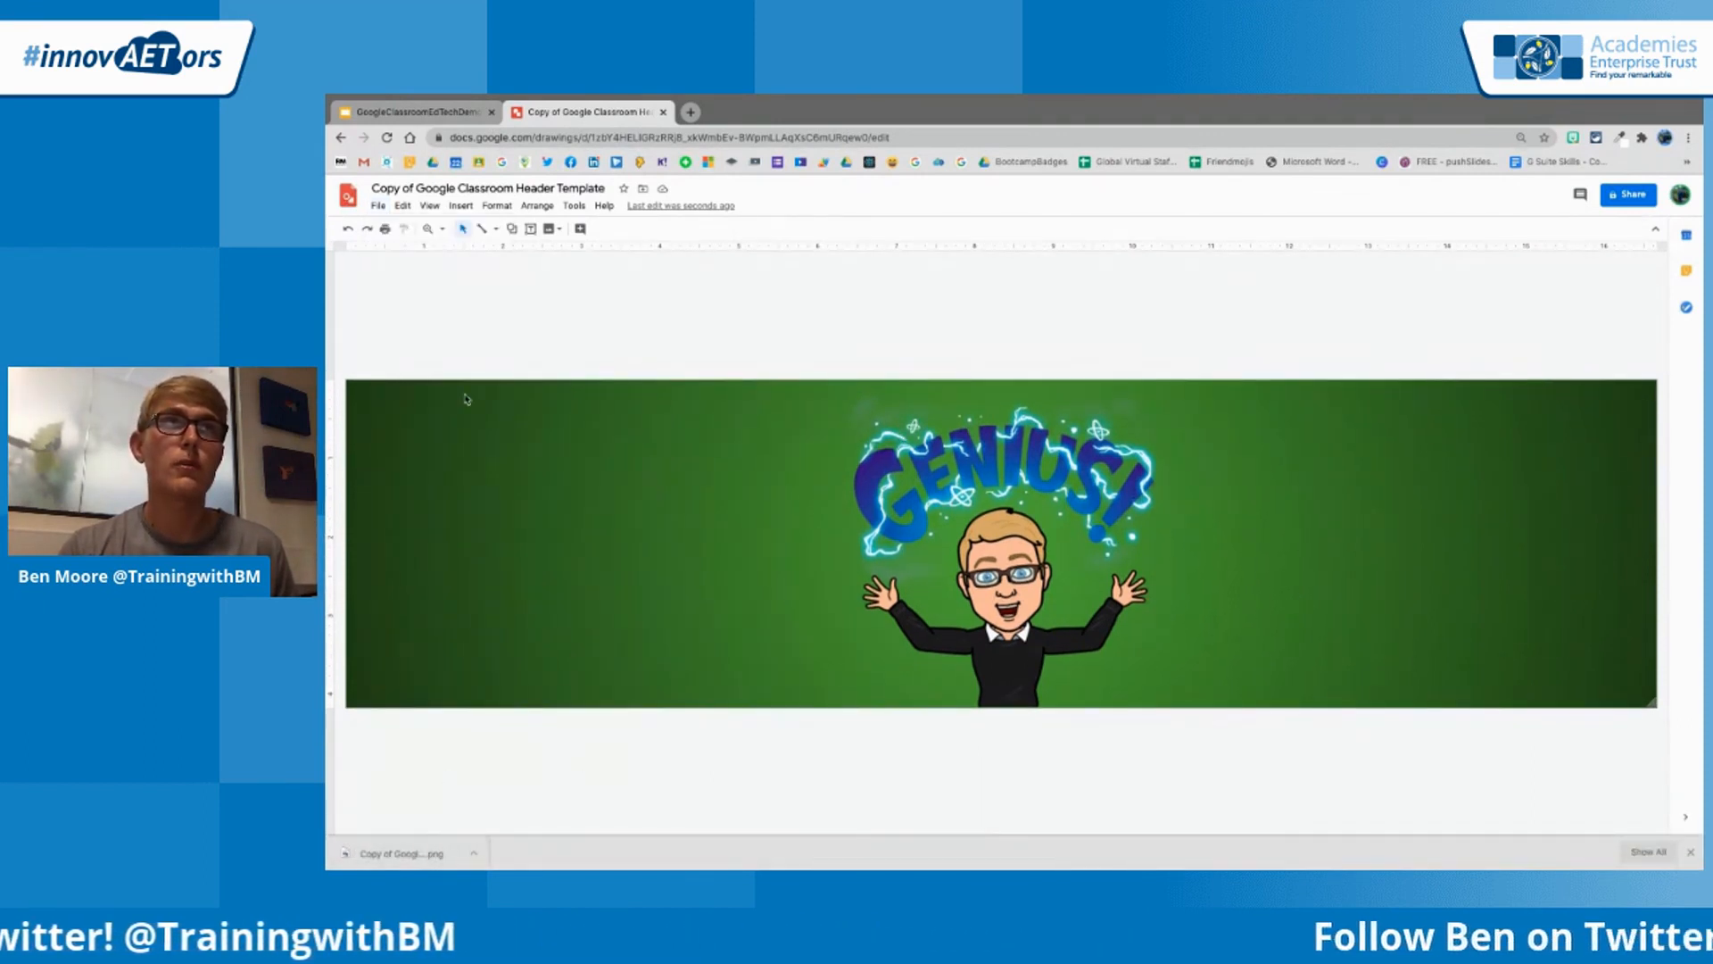
Switch to the browser window with the InnovAETors EdTech Demo class in Google Classroom
{"action": "left_click", "coordinate": [409, 114]}
{"action": "left_click", "coordinate": [544, 112]}
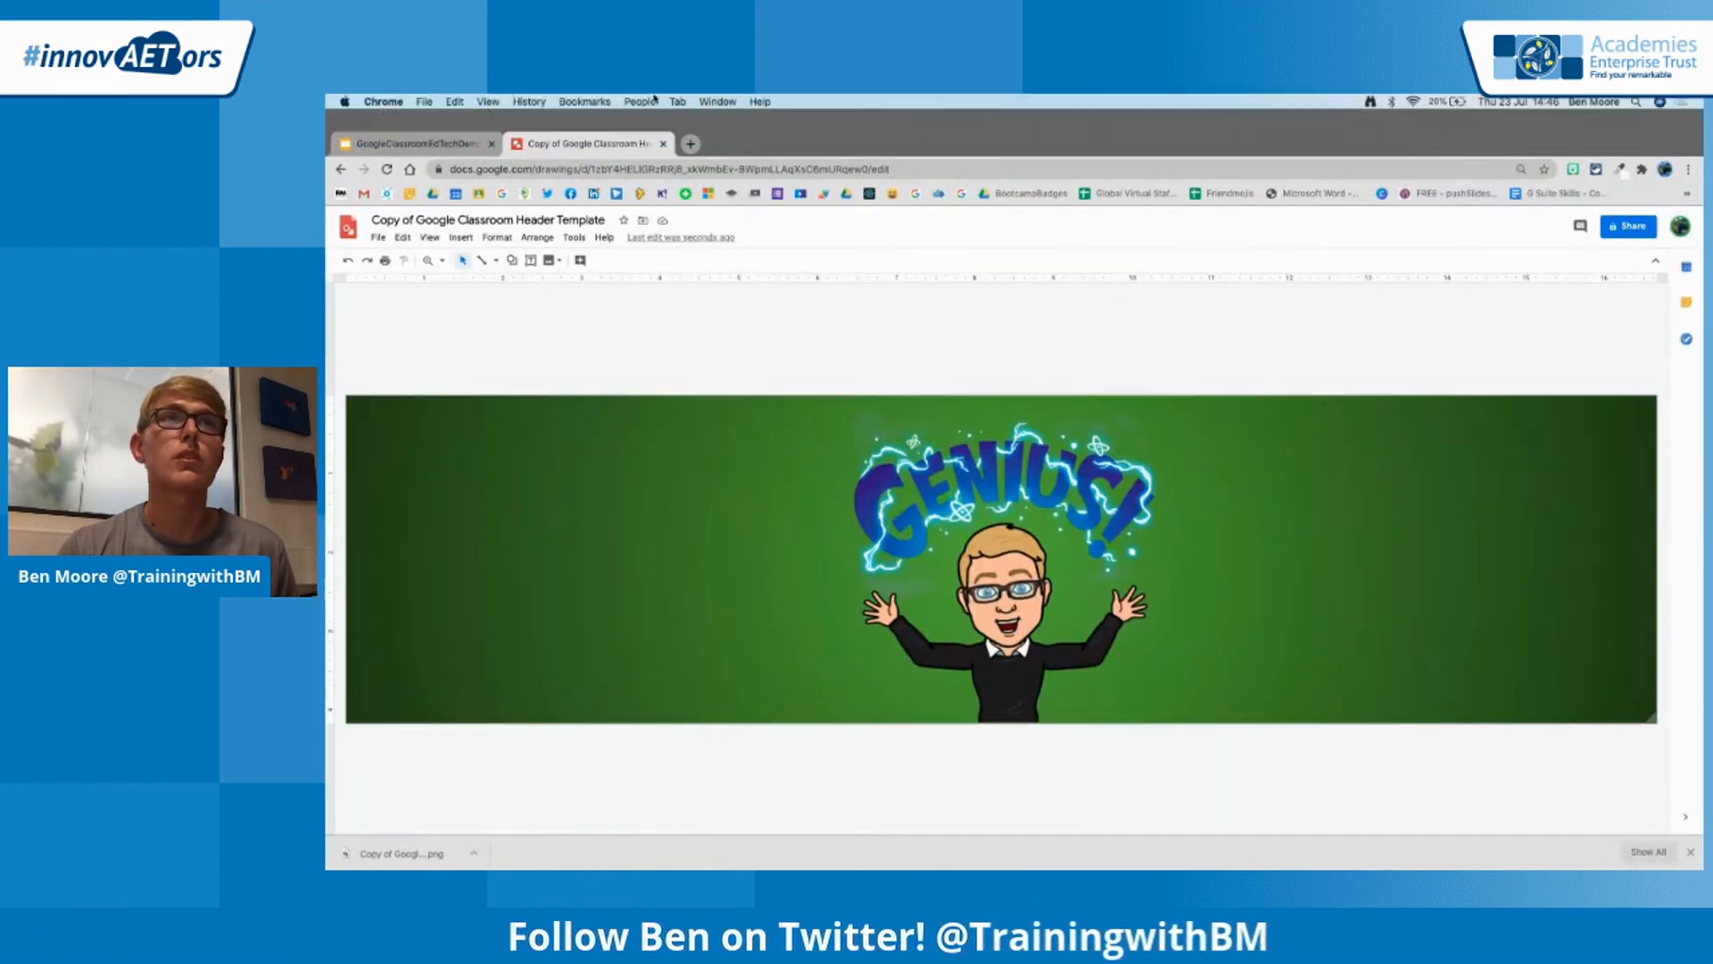
{"action": "left_click", "coordinate": [718, 101]}
{"action": "left_click", "coordinate": [735, 312]}
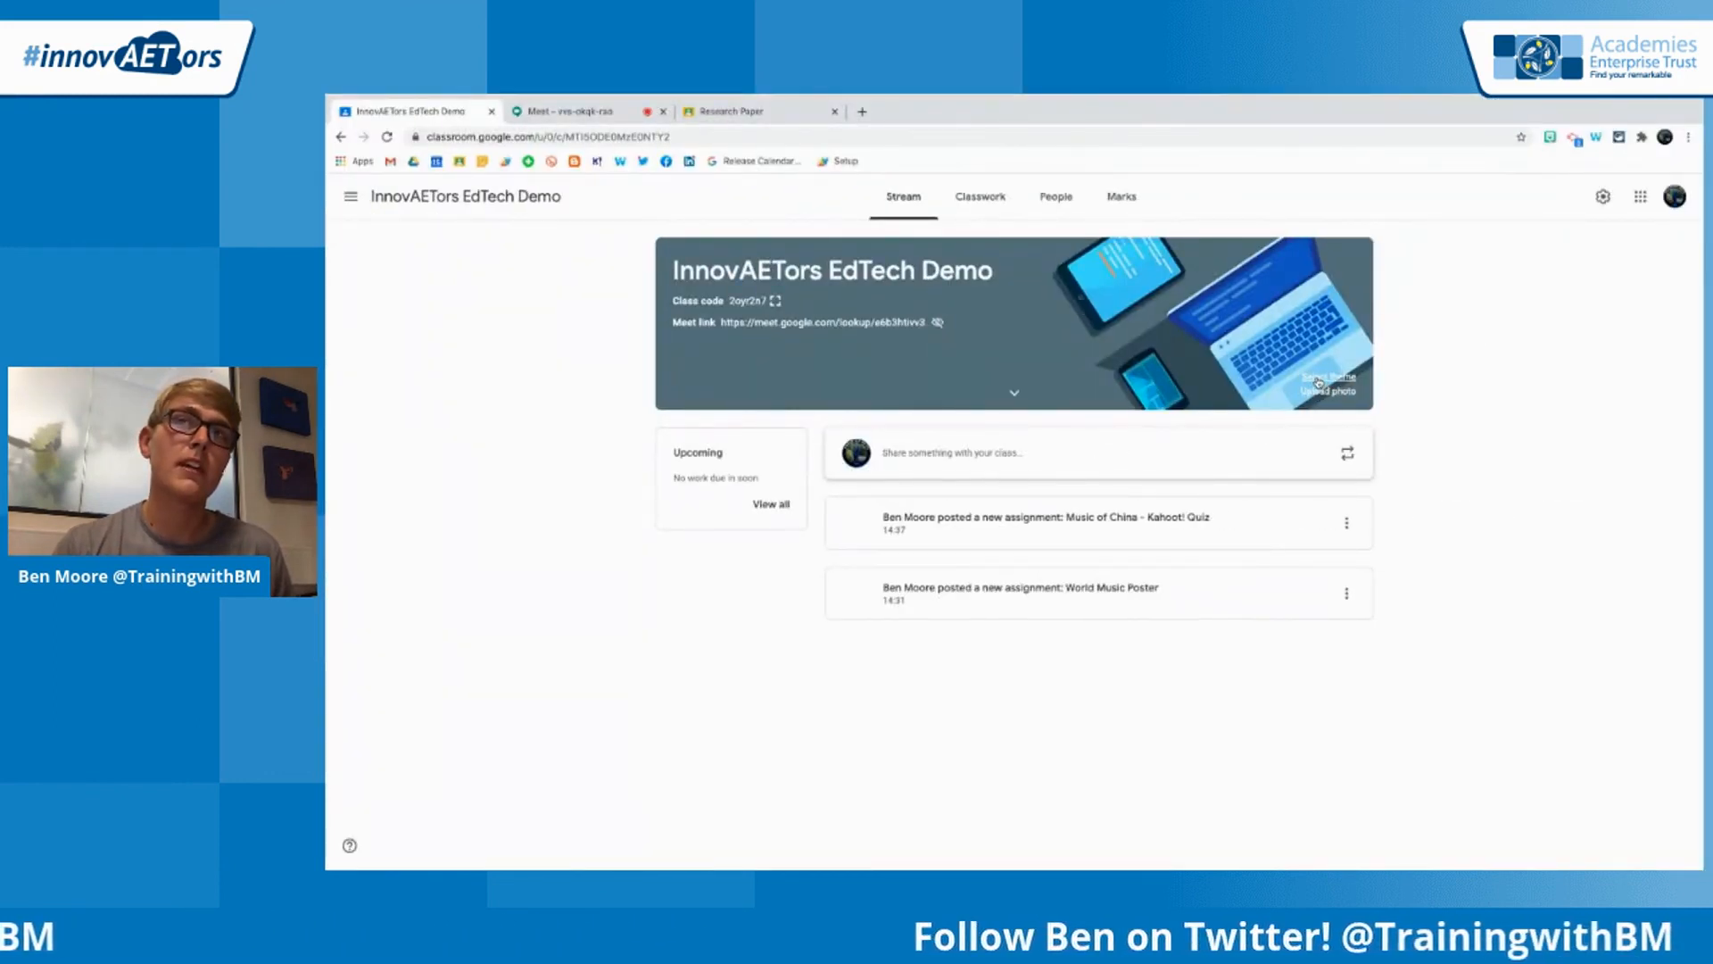
Browse the class theme gallery's English & History, Math & Science and Other categories, and close it without choosing a theme
{"action": "left_click", "coordinate": [1319, 379]}
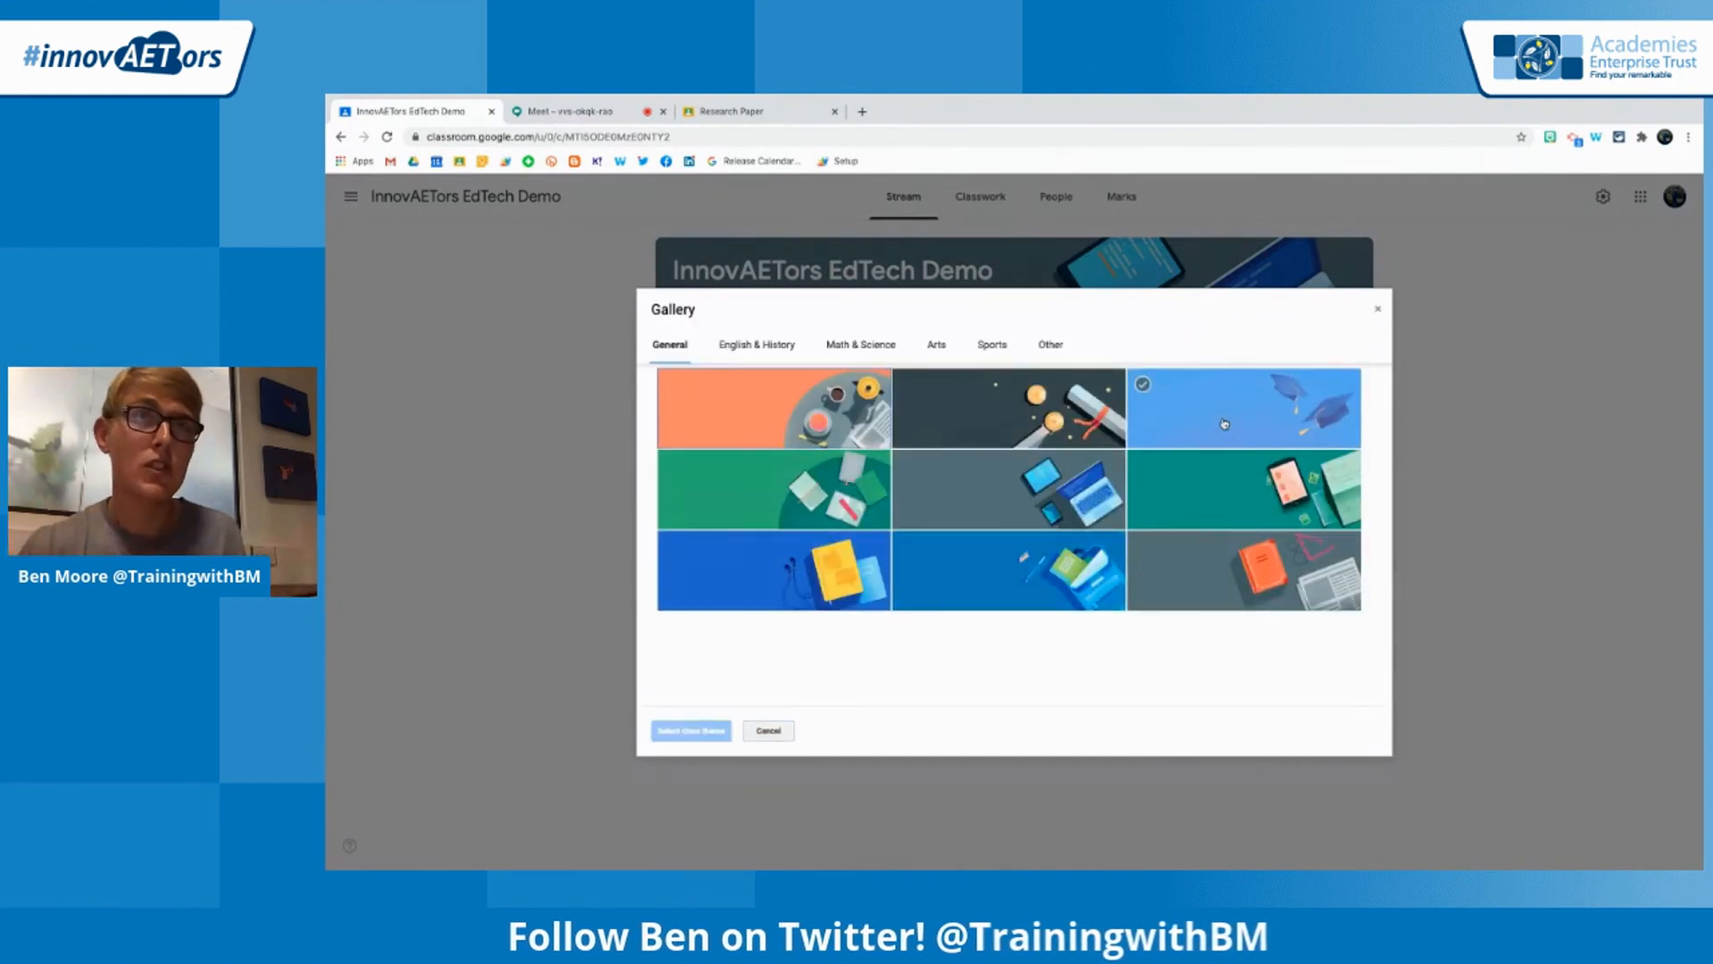
{"action": "left_click", "coordinate": [761, 345]}
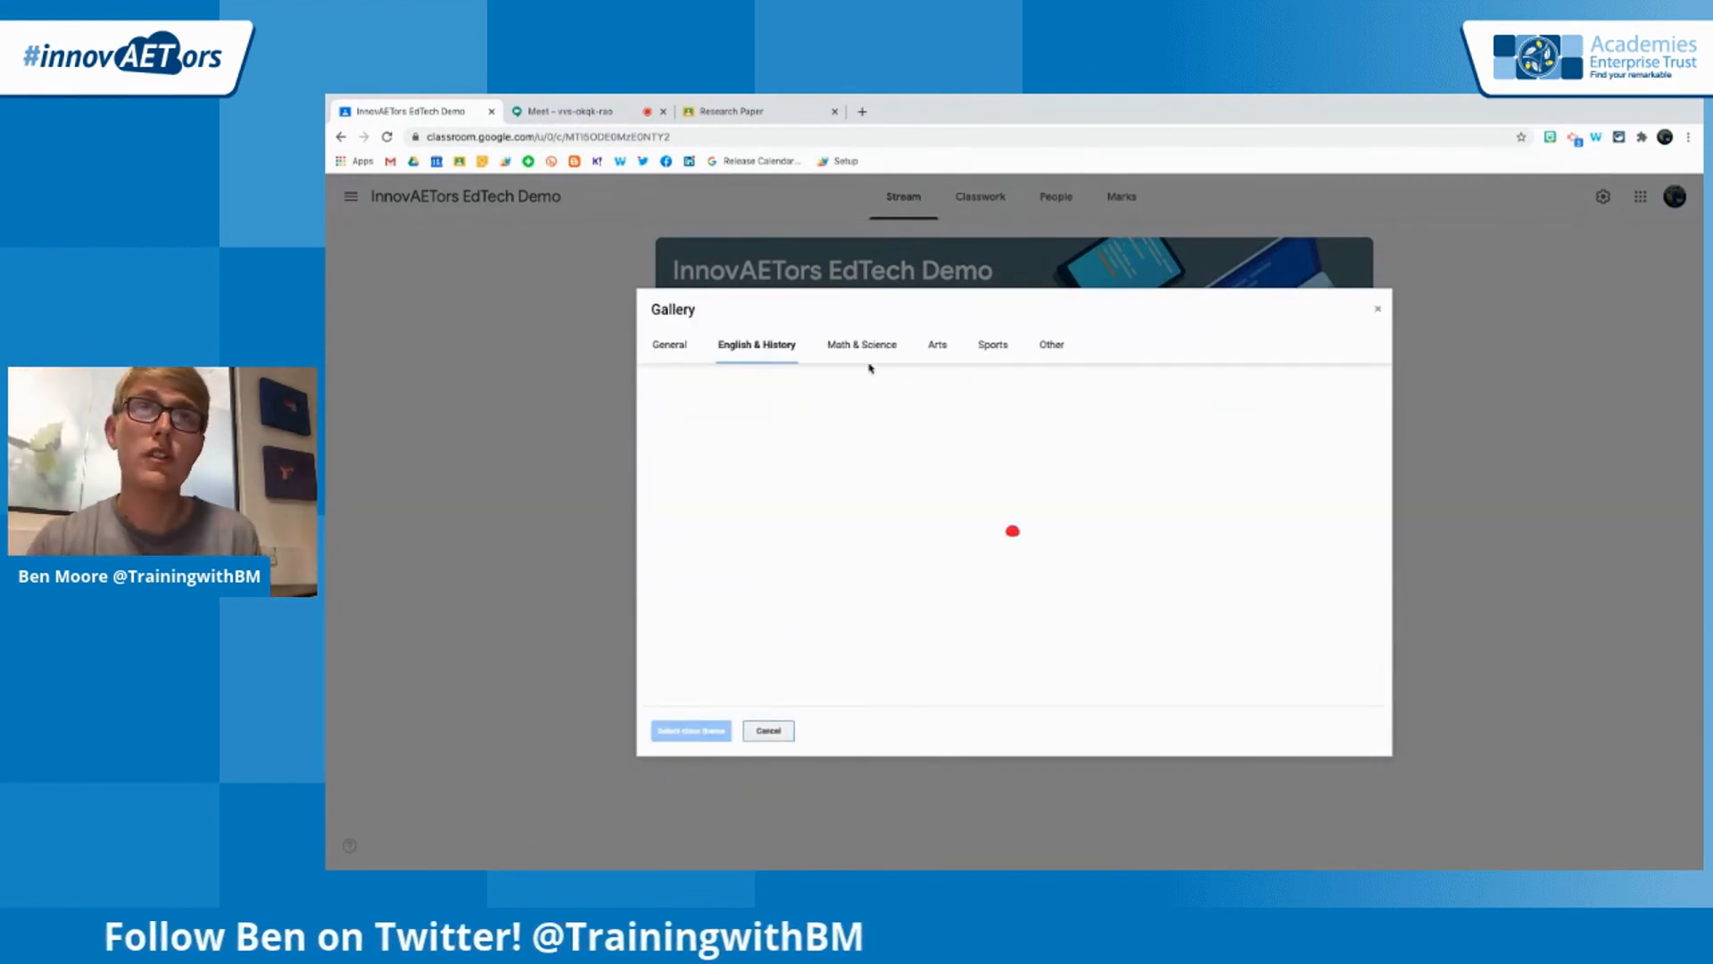
{"action": "left_click", "coordinate": [870, 346]}
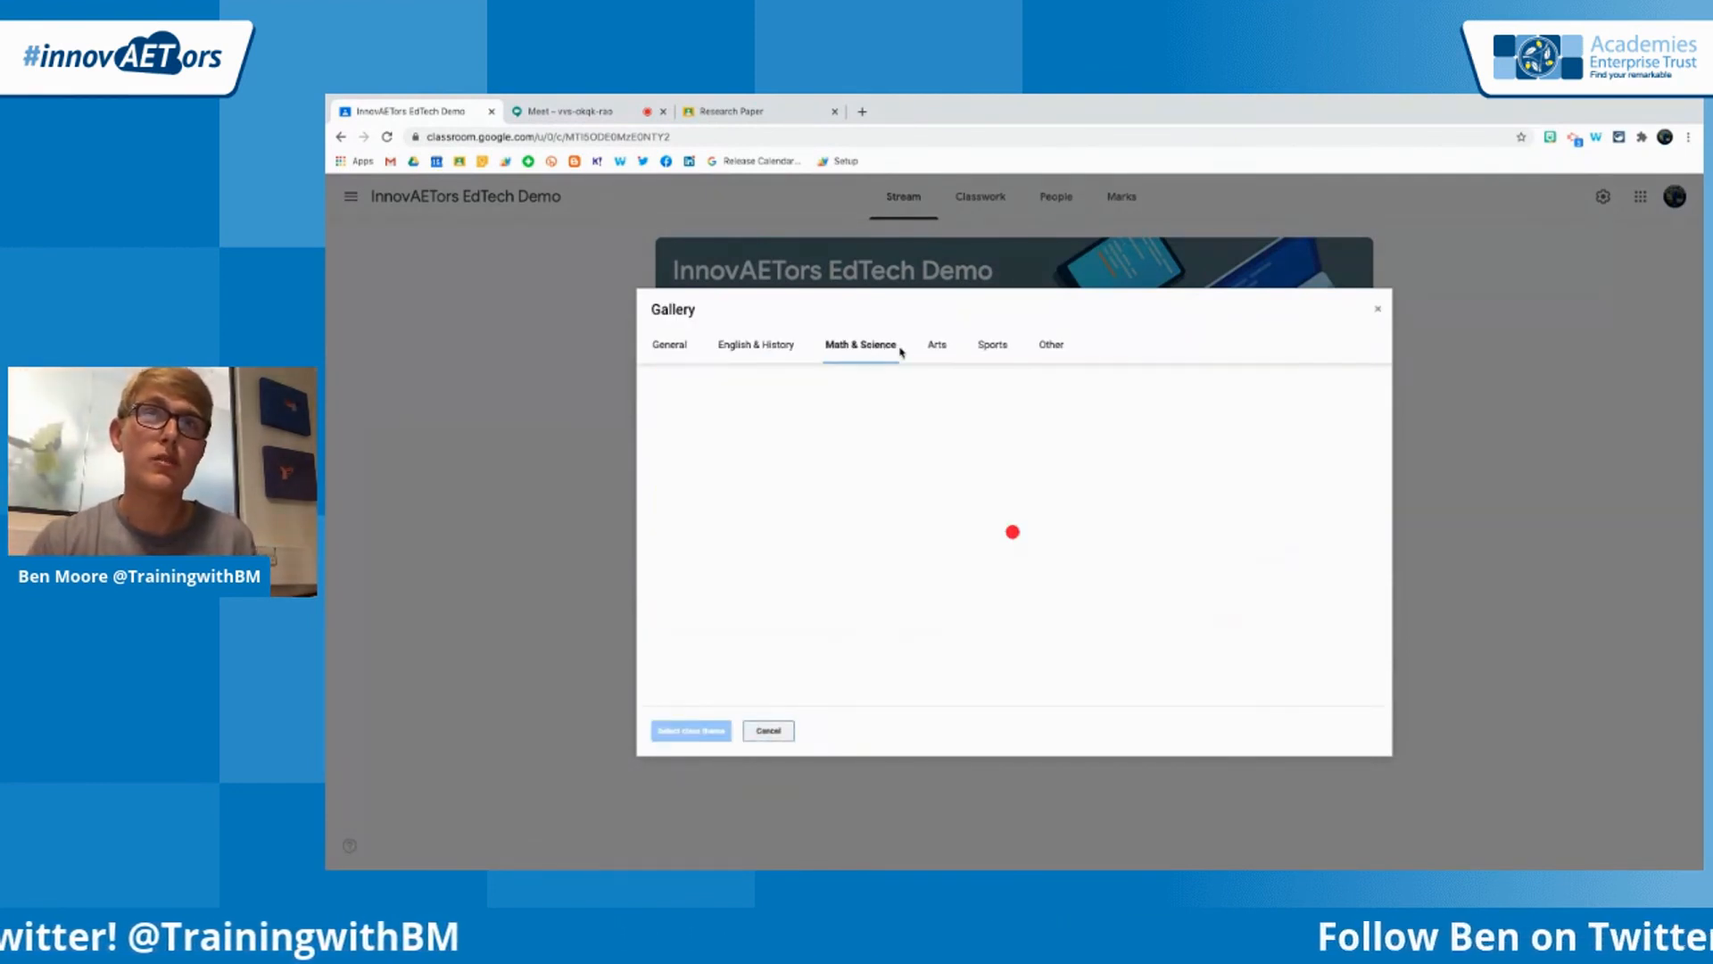
{"action": "left_click", "coordinate": [1056, 347]}
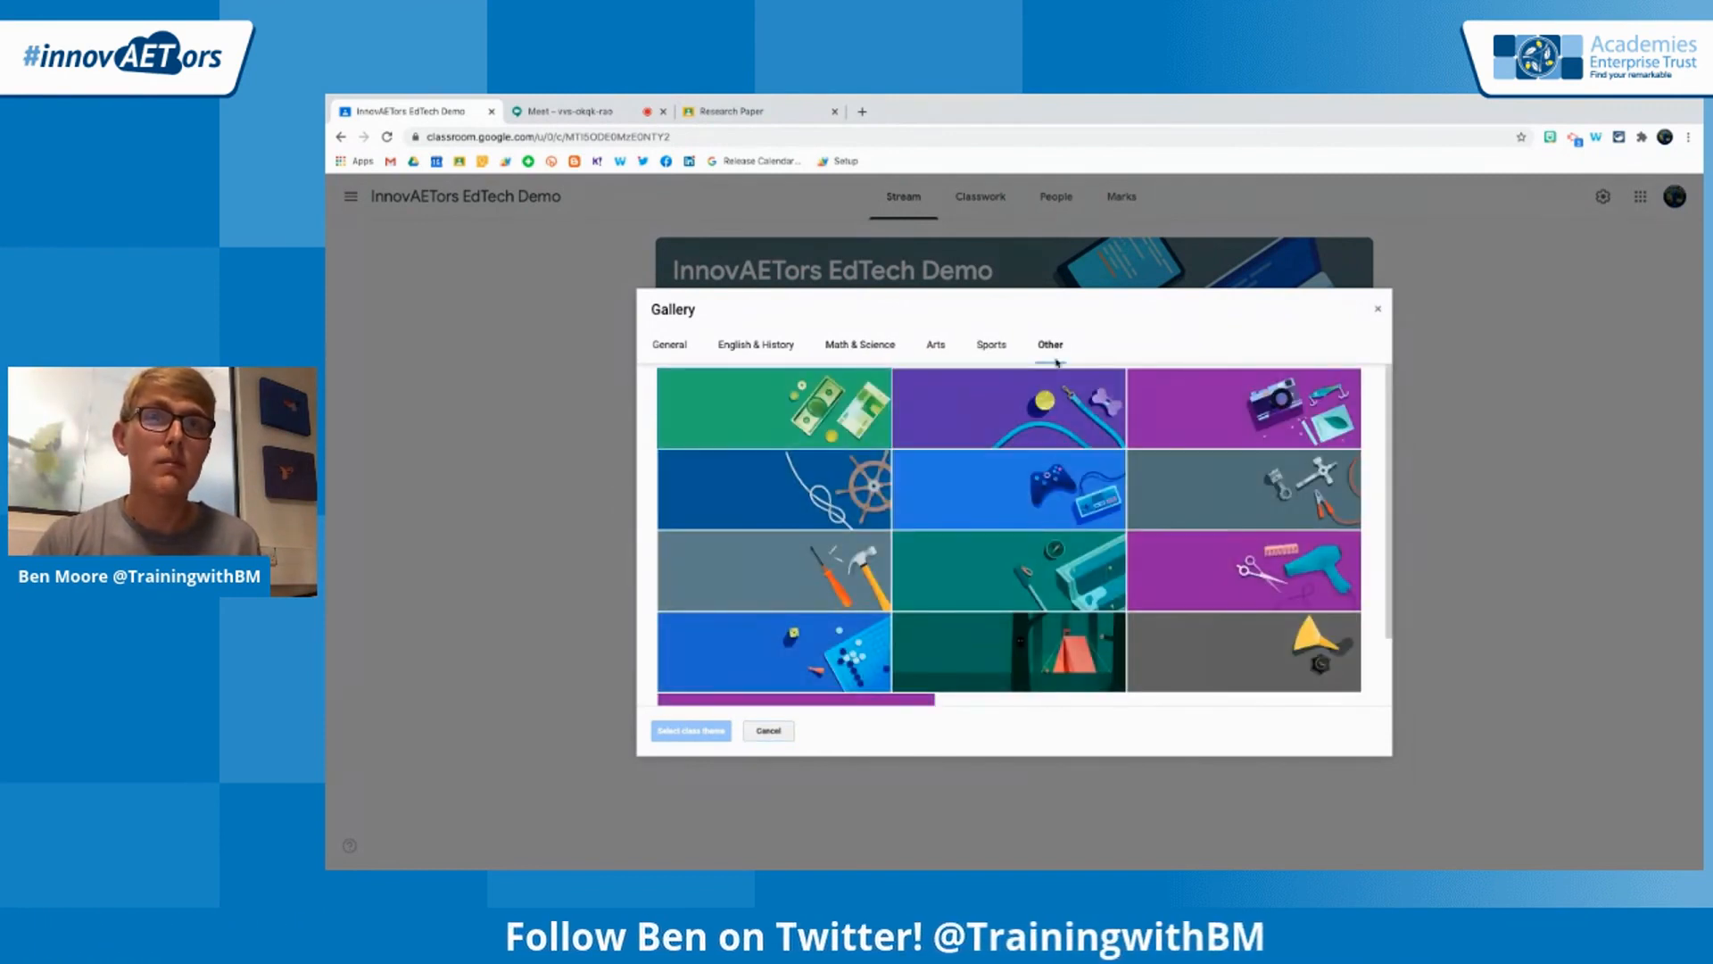
{"action": "scroll", "coordinate": [919, 535], "scroll_direction": "down", "scroll_amount": 2}
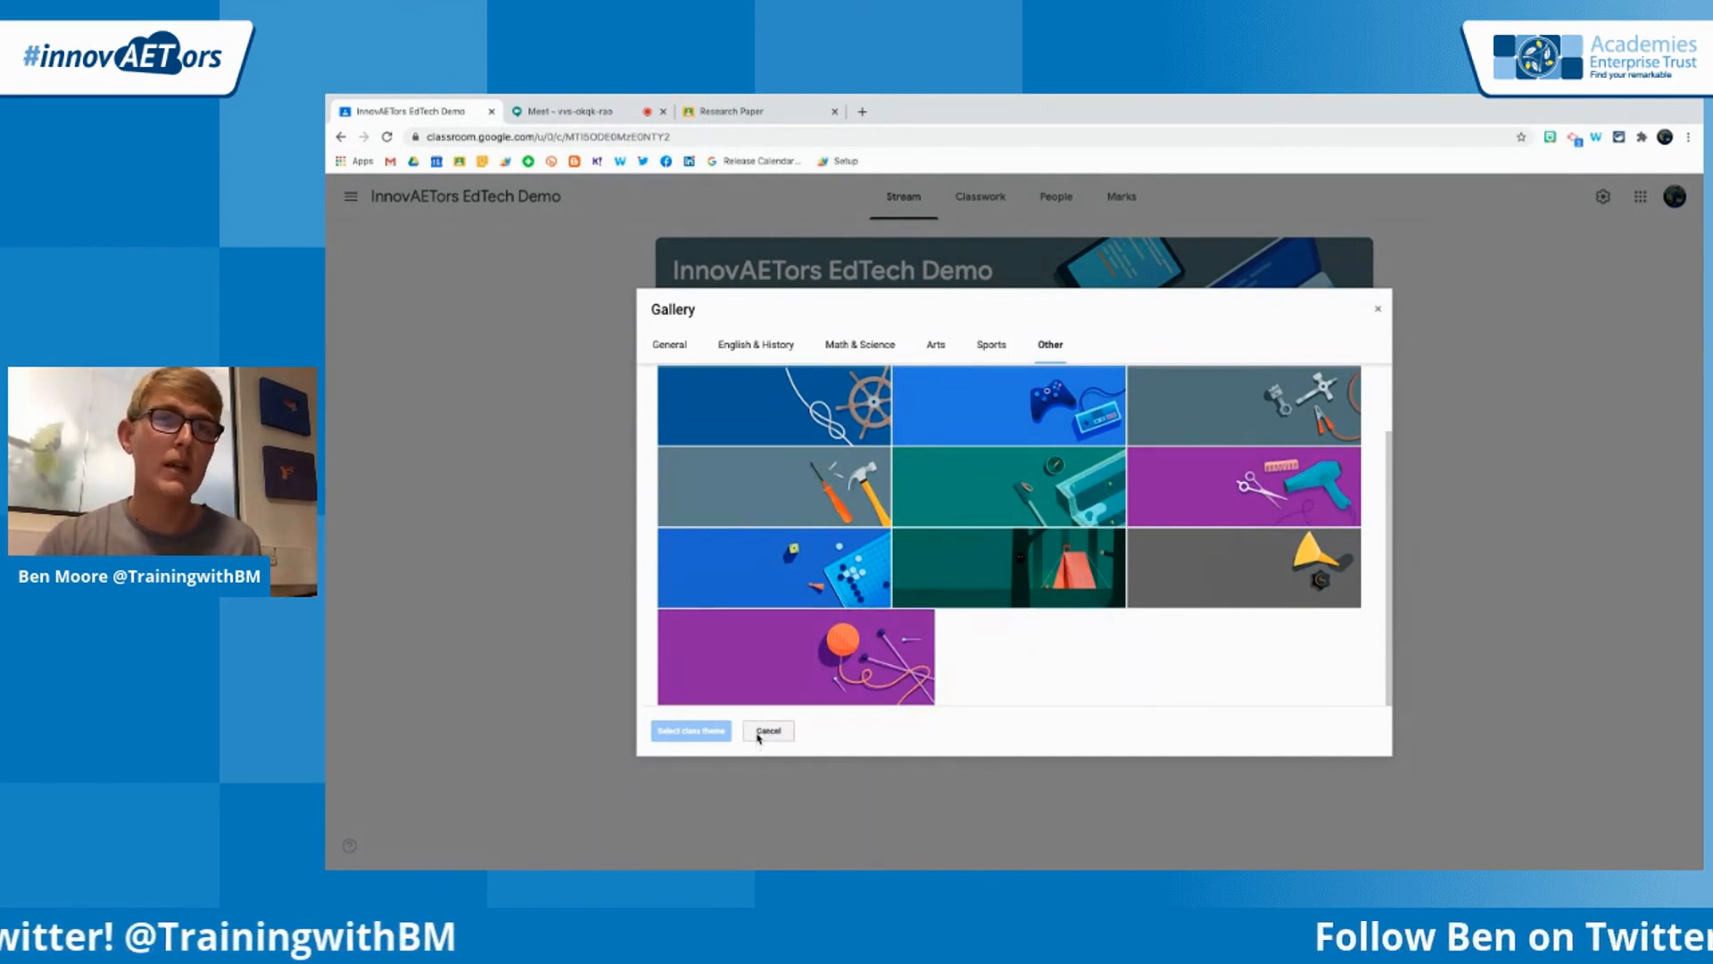
{"action": "left_click", "coordinate": [767, 731]}
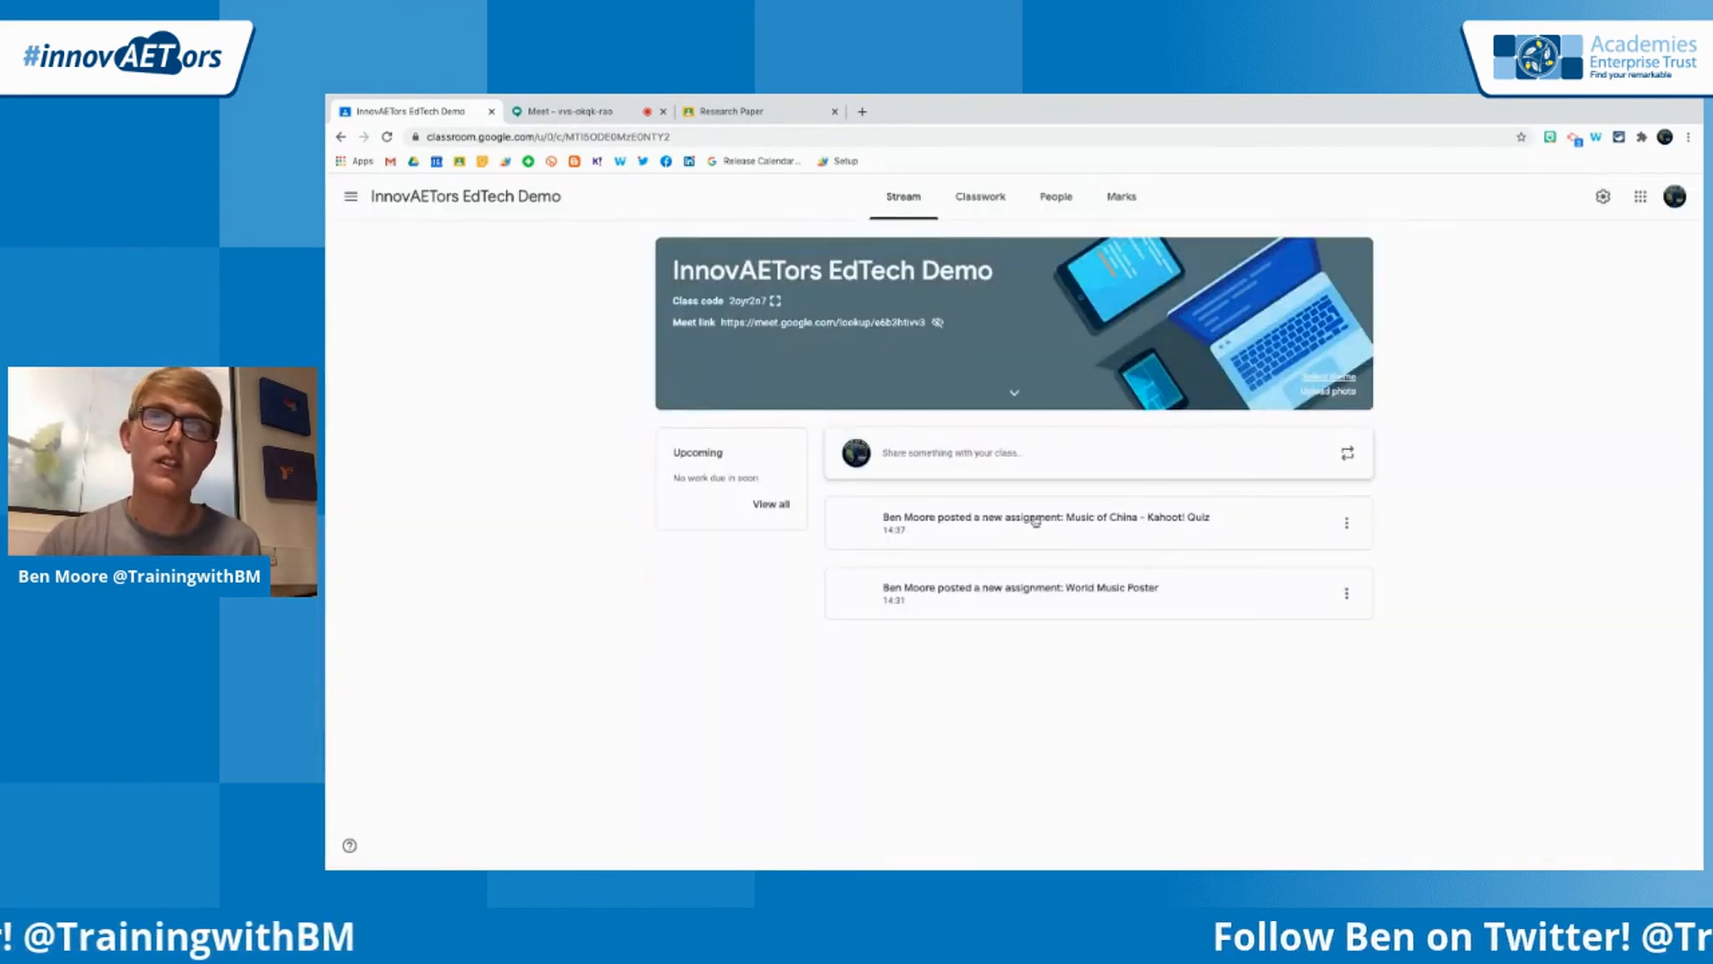
Upload Copy of Google Classroom Header Template (1).png from the Downloads folder as the class header photo
{"action": "left_click", "coordinate": [1338, 395]}
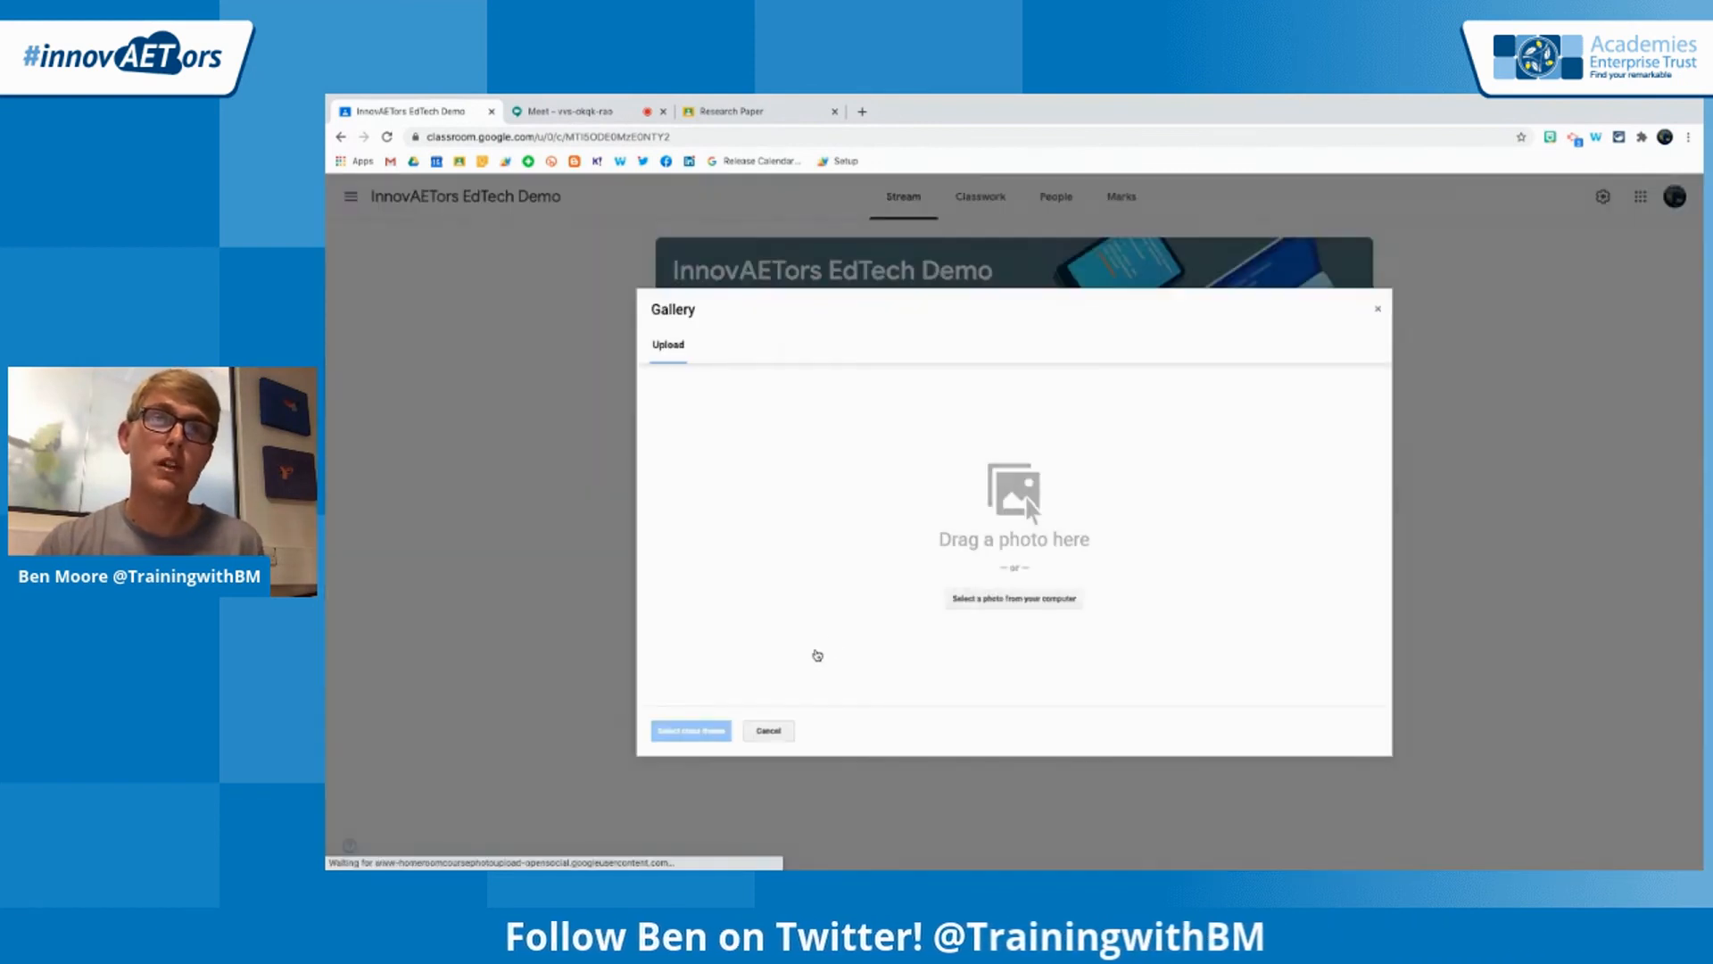
{"action": "left_click", "coordinate": [988, 600]}
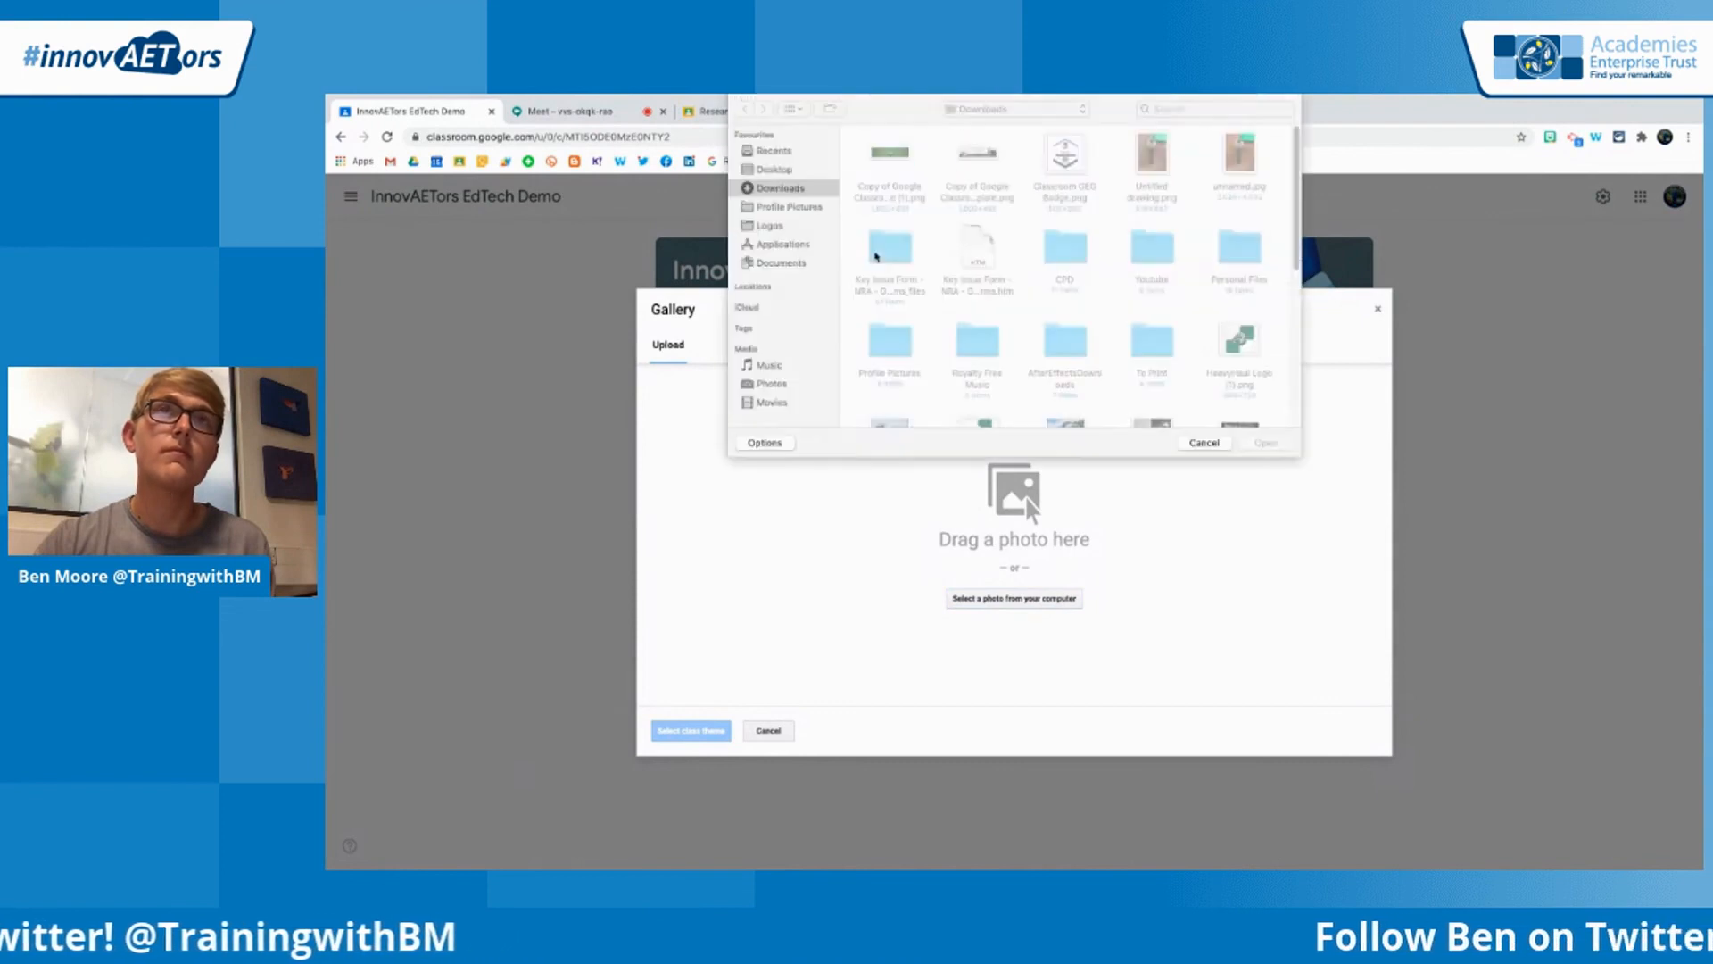
{"action": "left_click", "coordinate": [890, 160]}
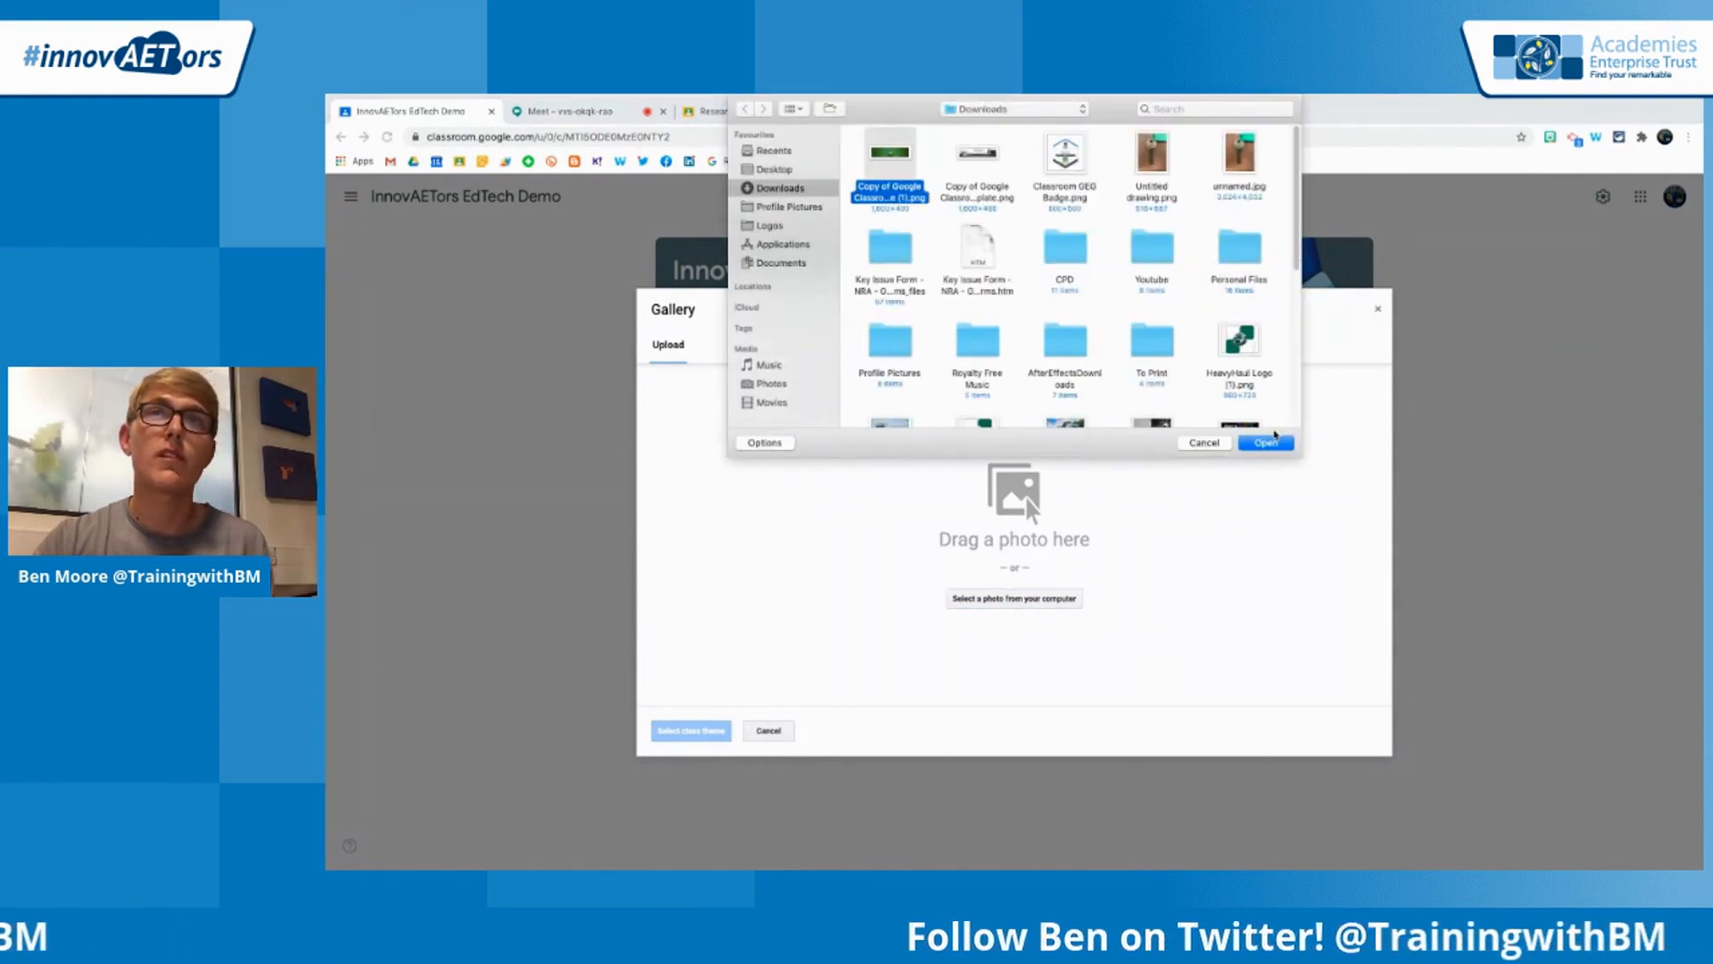
{"action": "left_click", "coordinate": [1273, 439]}
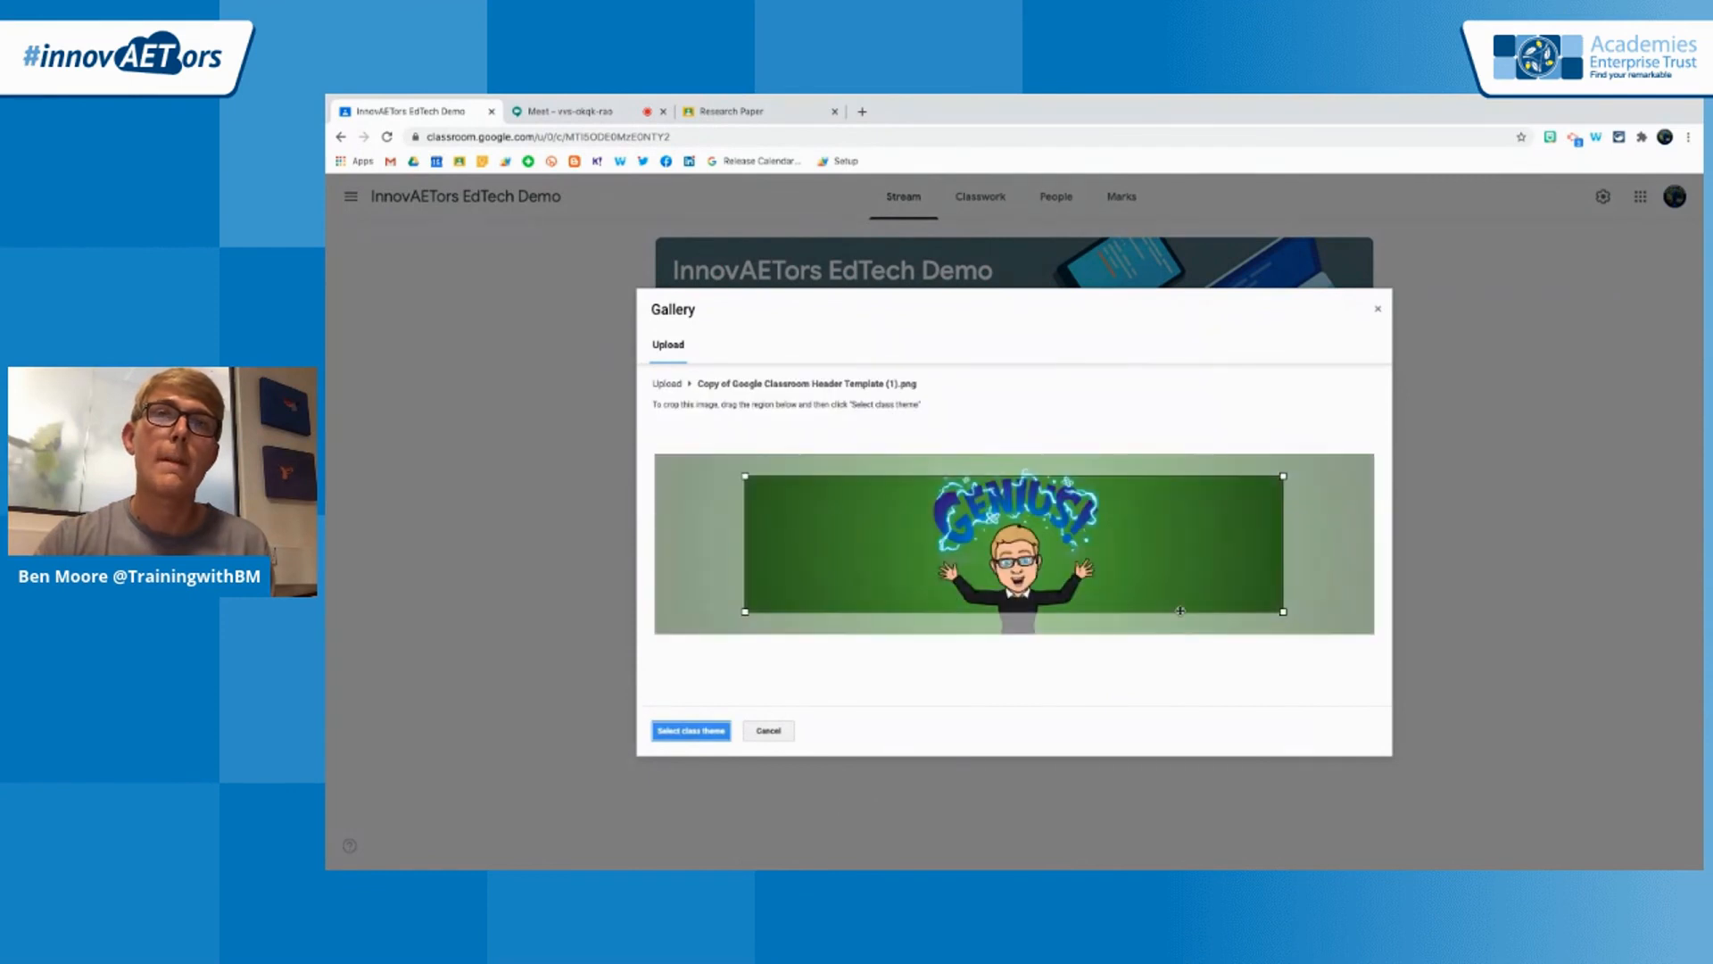
Extend the crop region to cover the whole header image and apply it as the class theme
{"action": "left_click_drag", "start_coordinate": [1283, 613], "coordinate": [1447, 702]}
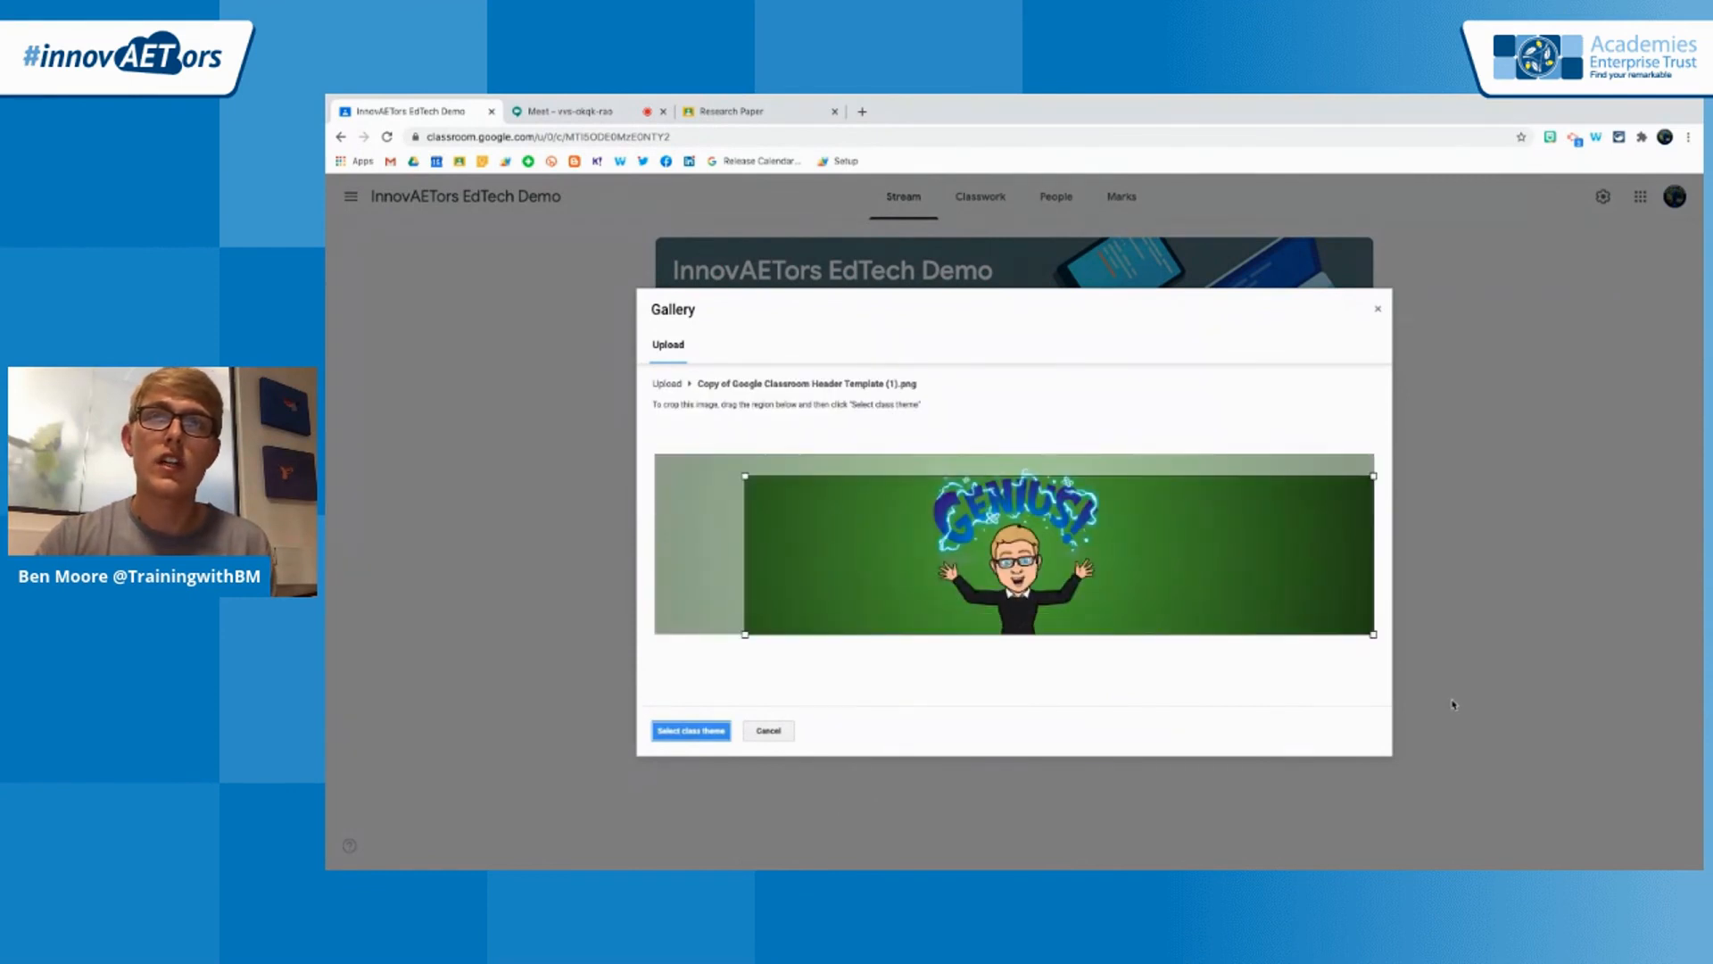
{"action": "left_click_drag", "start_coordinate": [728, 473], "coordinate": [617, 452]}
{"action": "left_click", "coordinate": [628, 450]}
{"action": "left_click", "coordinate": [685, 727]}
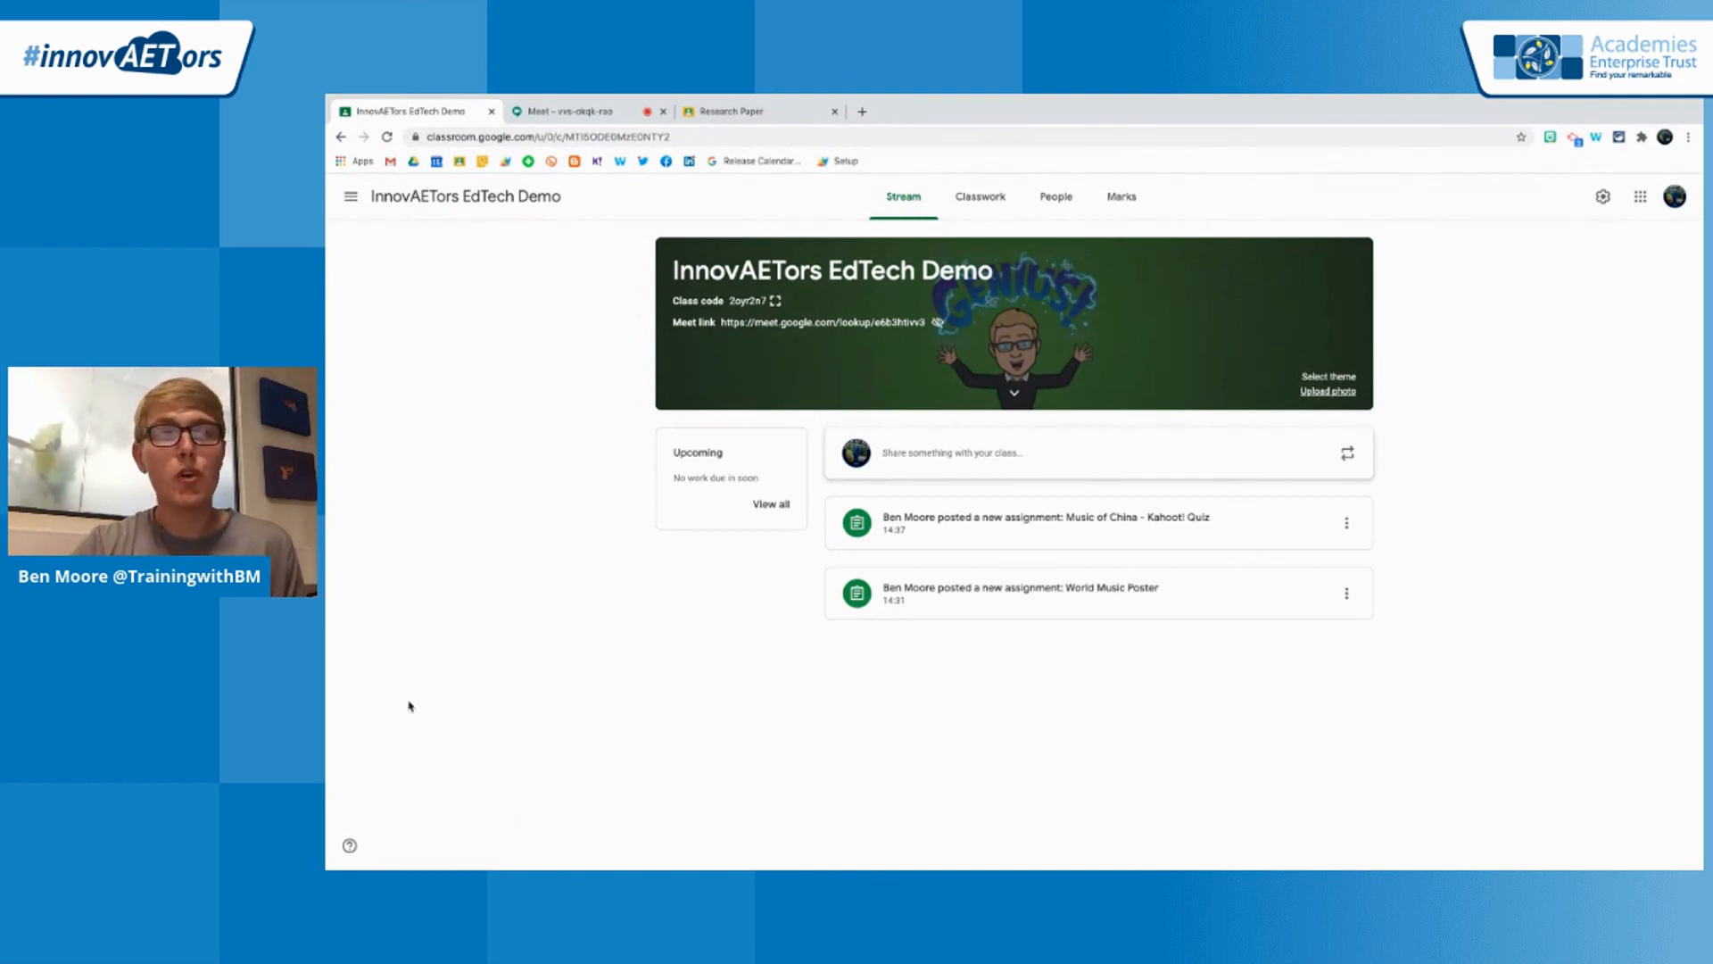
Open the form for reporting an issue or requesting a feature, and cancel it without sending
{"action": "left_click", "coordinate": [351, 850]}
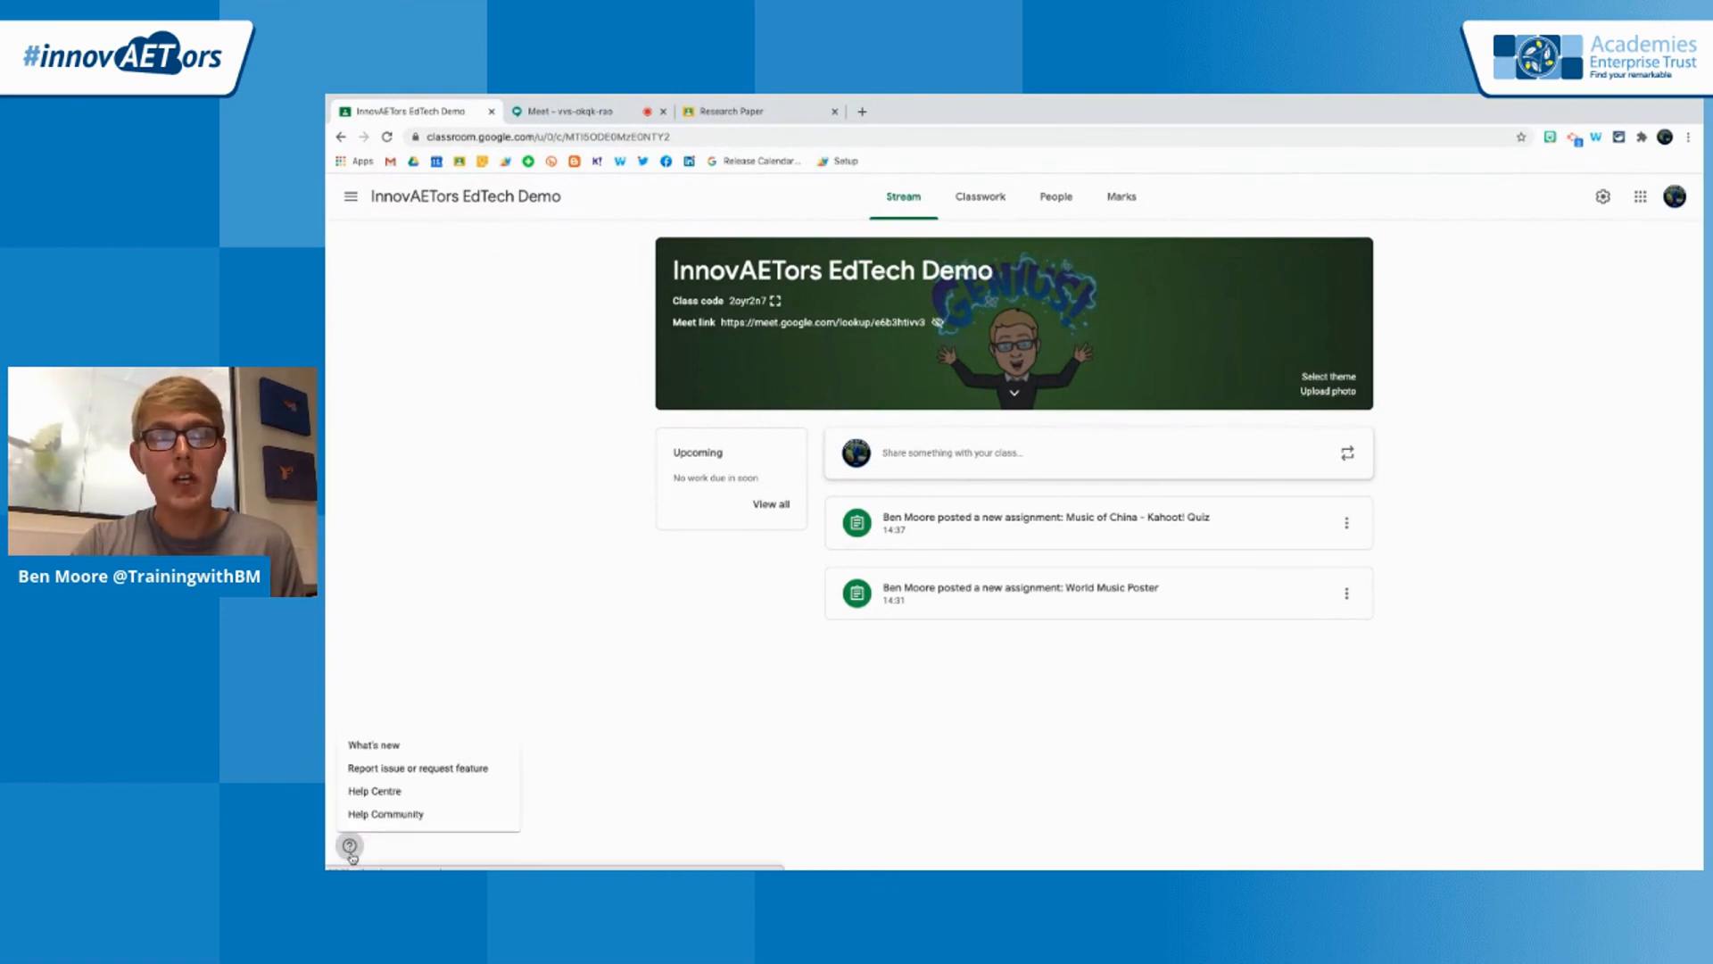
{"action": "left_click", "coordinate": [500, 771]}
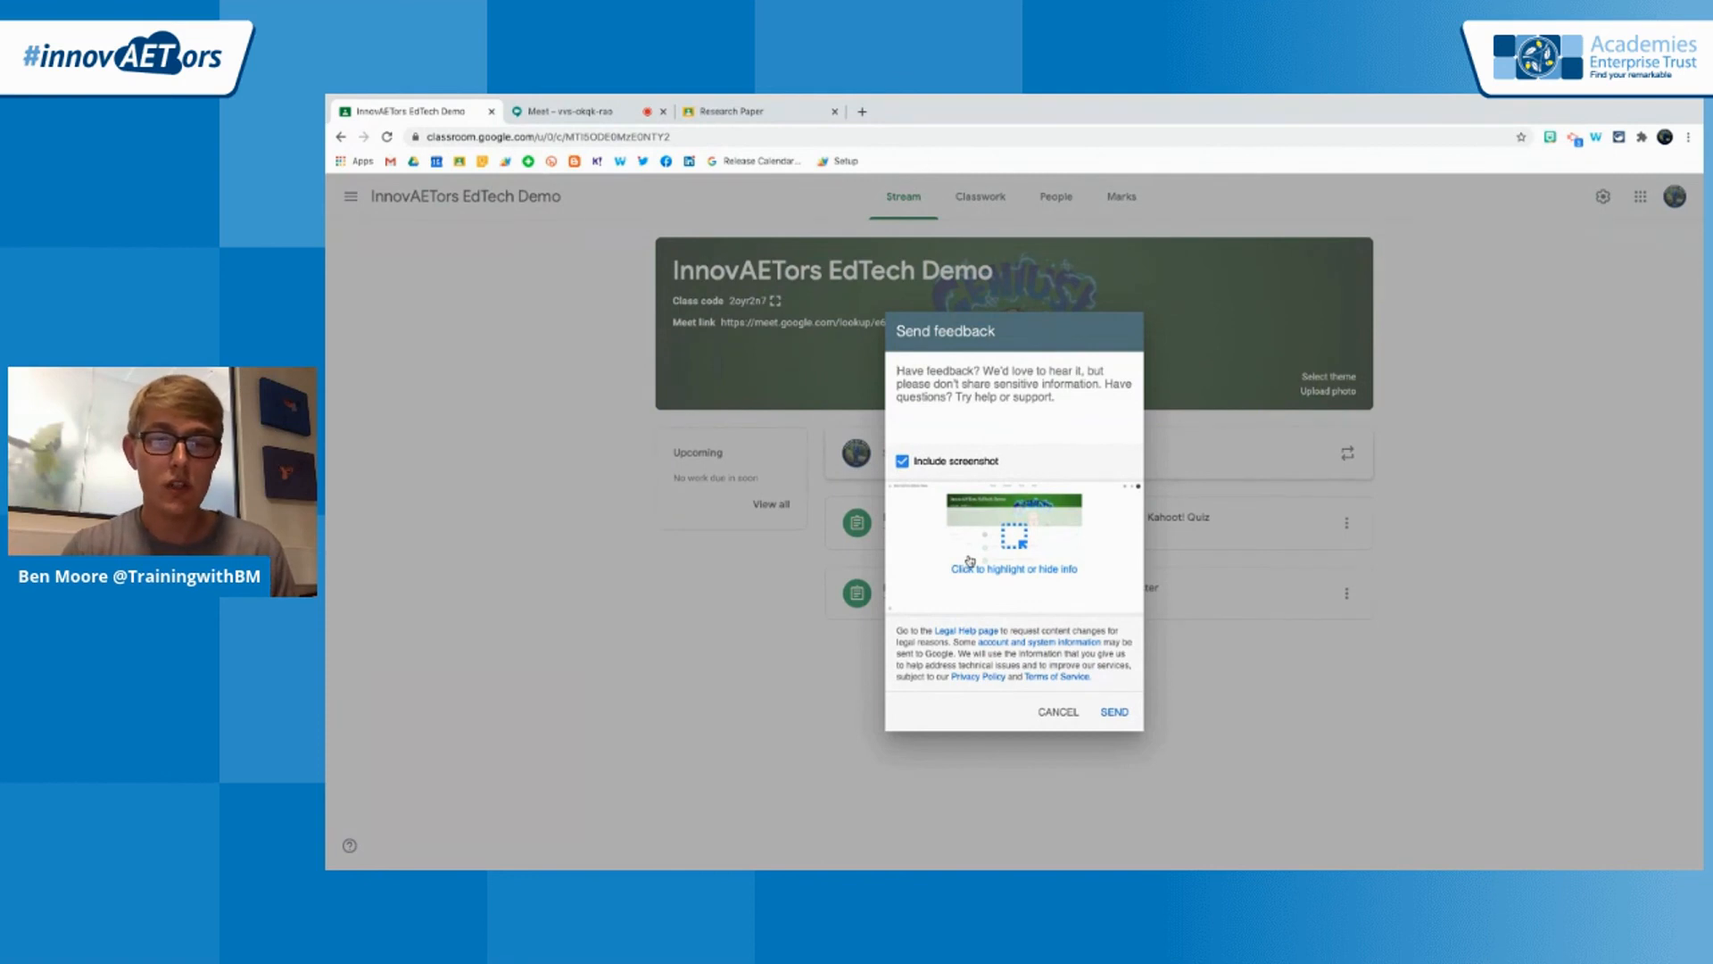
{"action": "left_click", "coordinate": [1058, 711]}
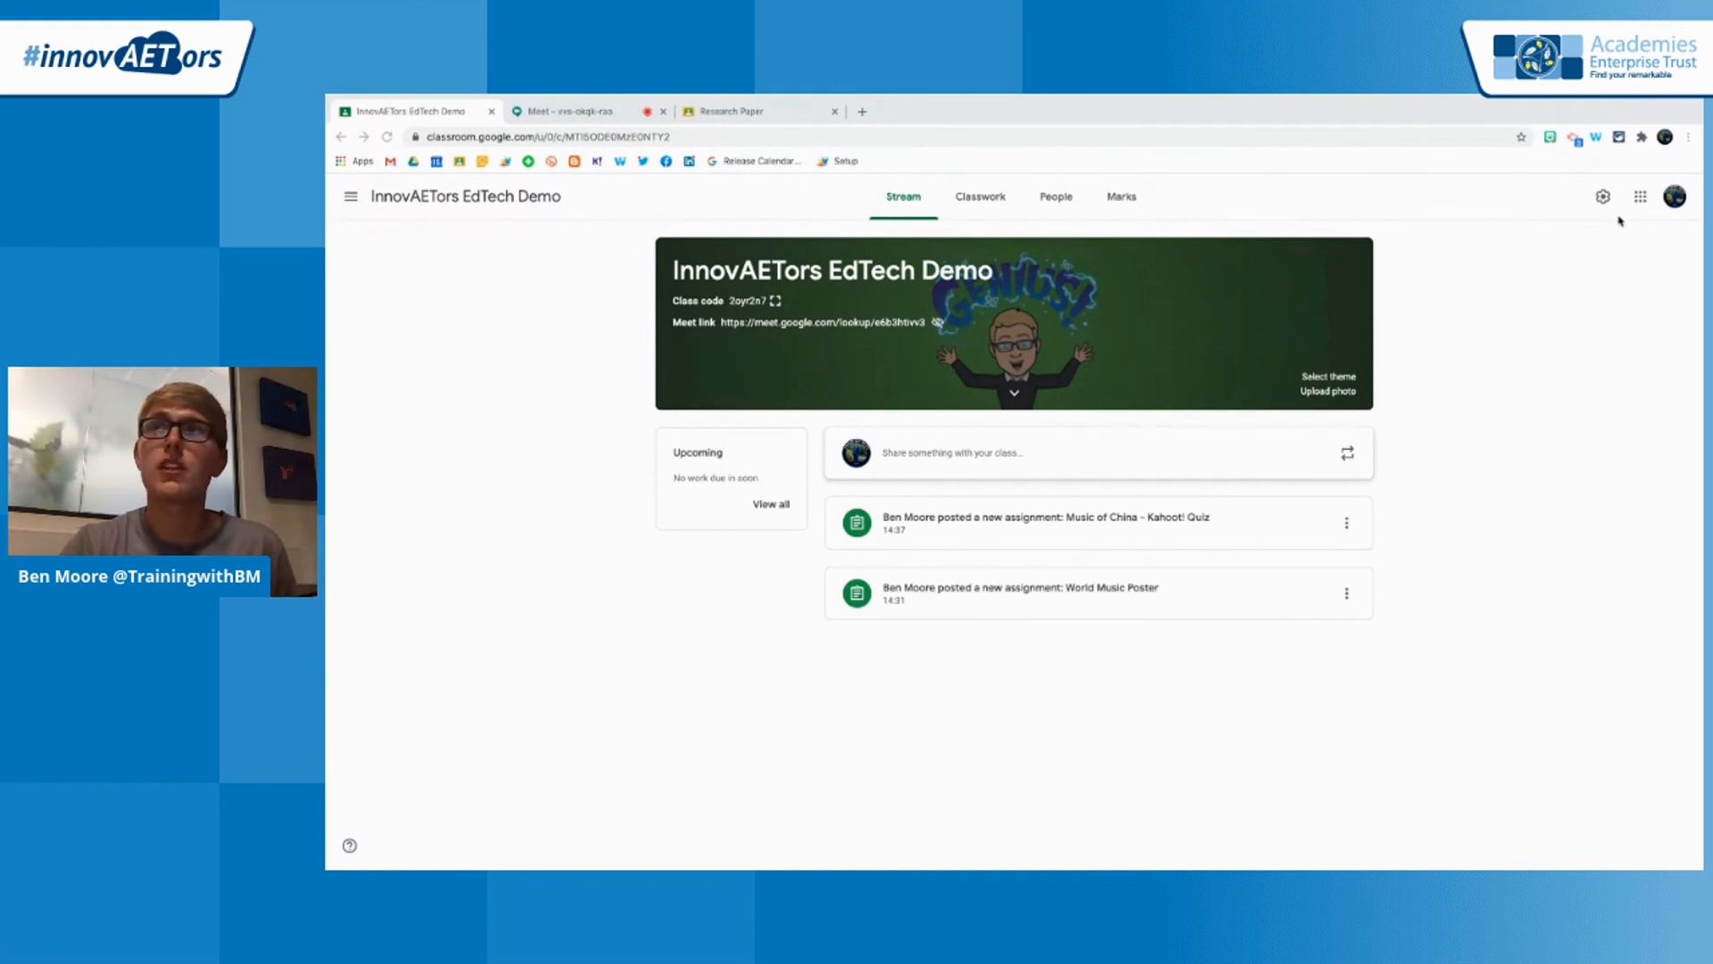
View the class's Classwork page and its People page with the invited teachers and students
{"action": "left_click", "coordinate": [1666, 136]}
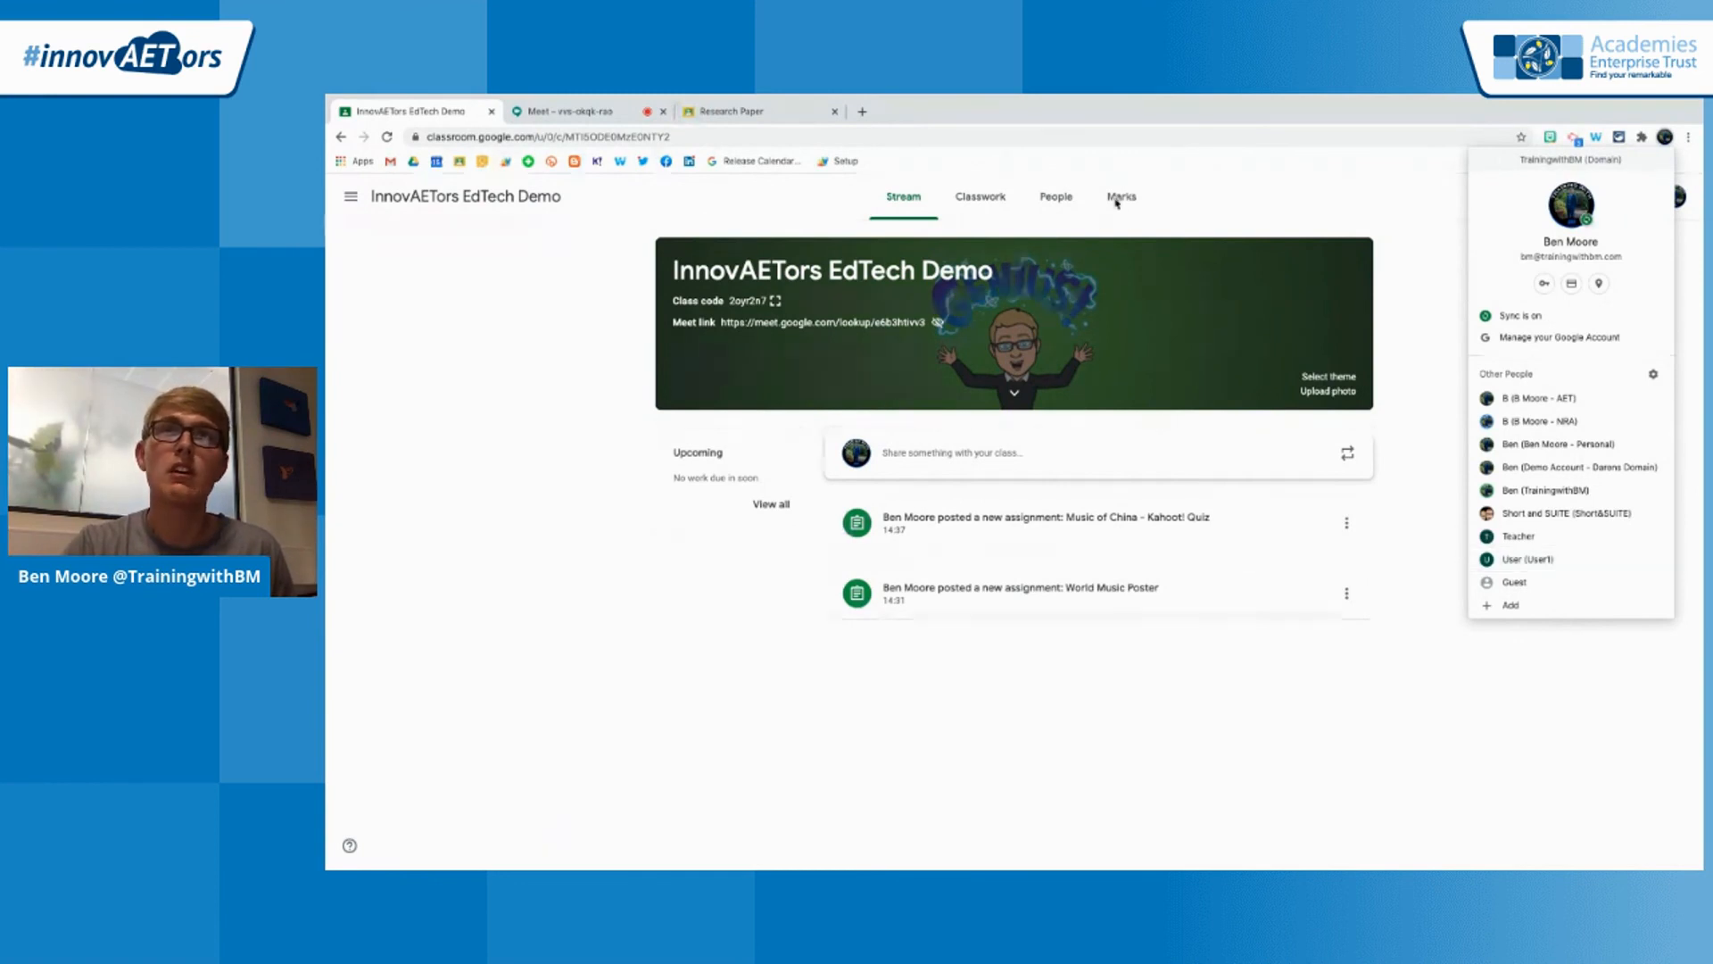
{"action": "left_click", "coordinate": [1163, 201]}
{"action": "left_click", "coordinate": [981, 197]}
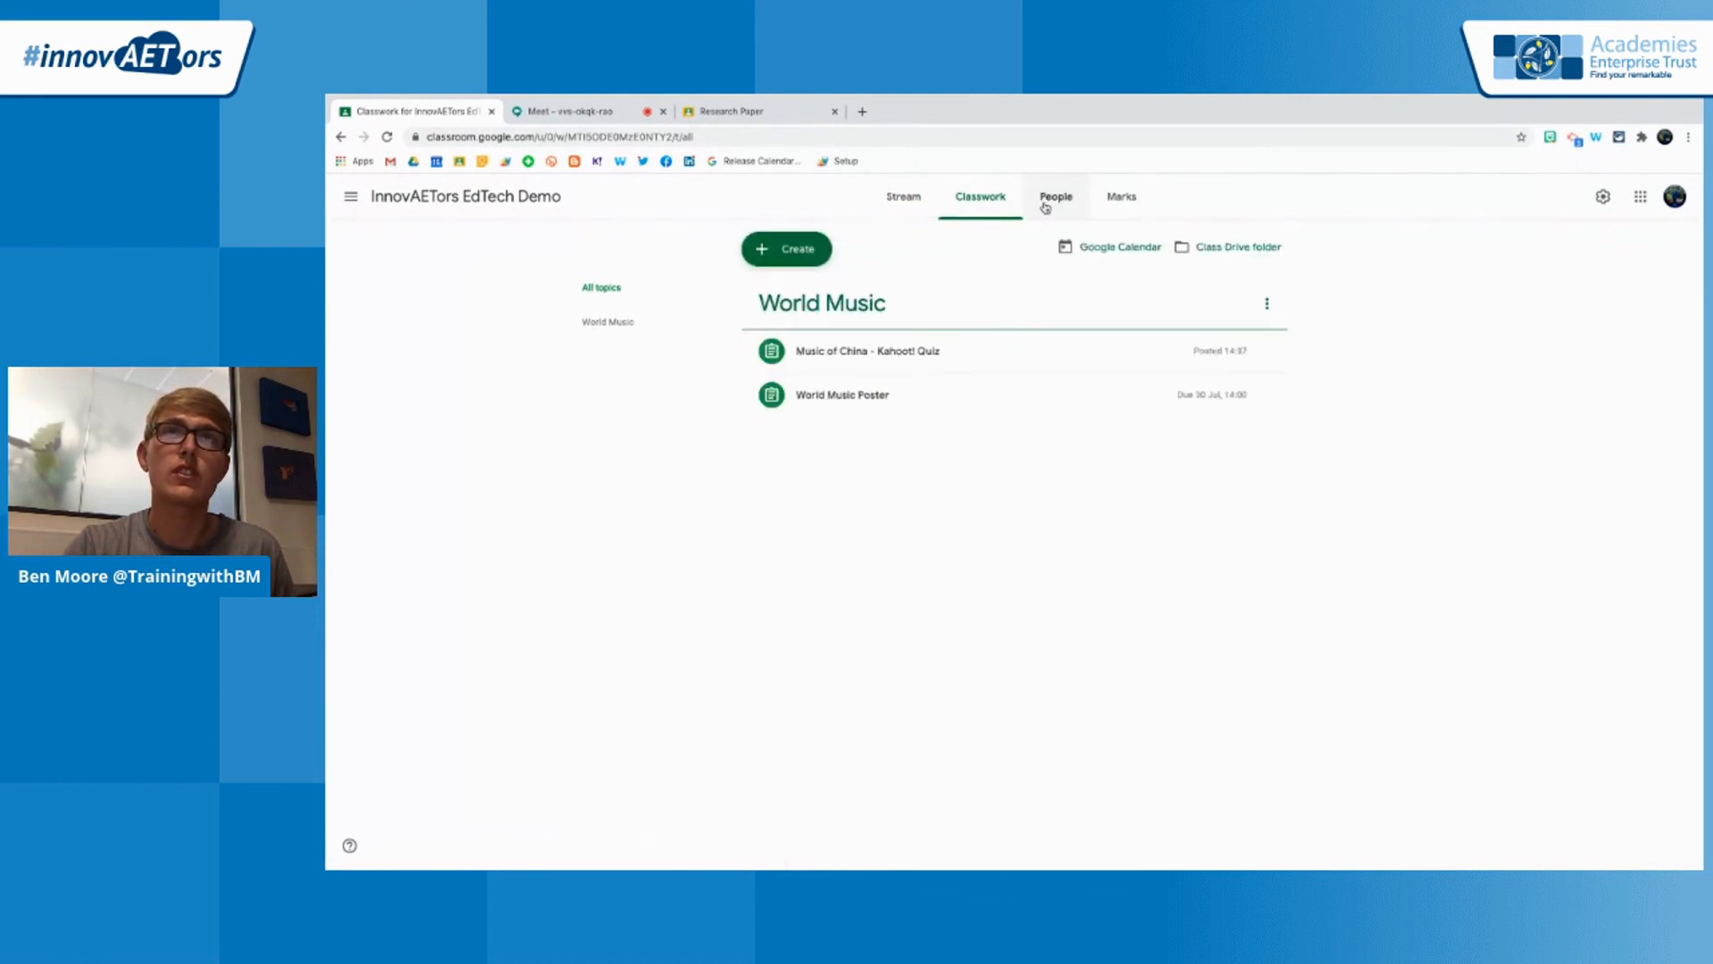
{"action": "left_click", "coordinate": [1046, 205]}
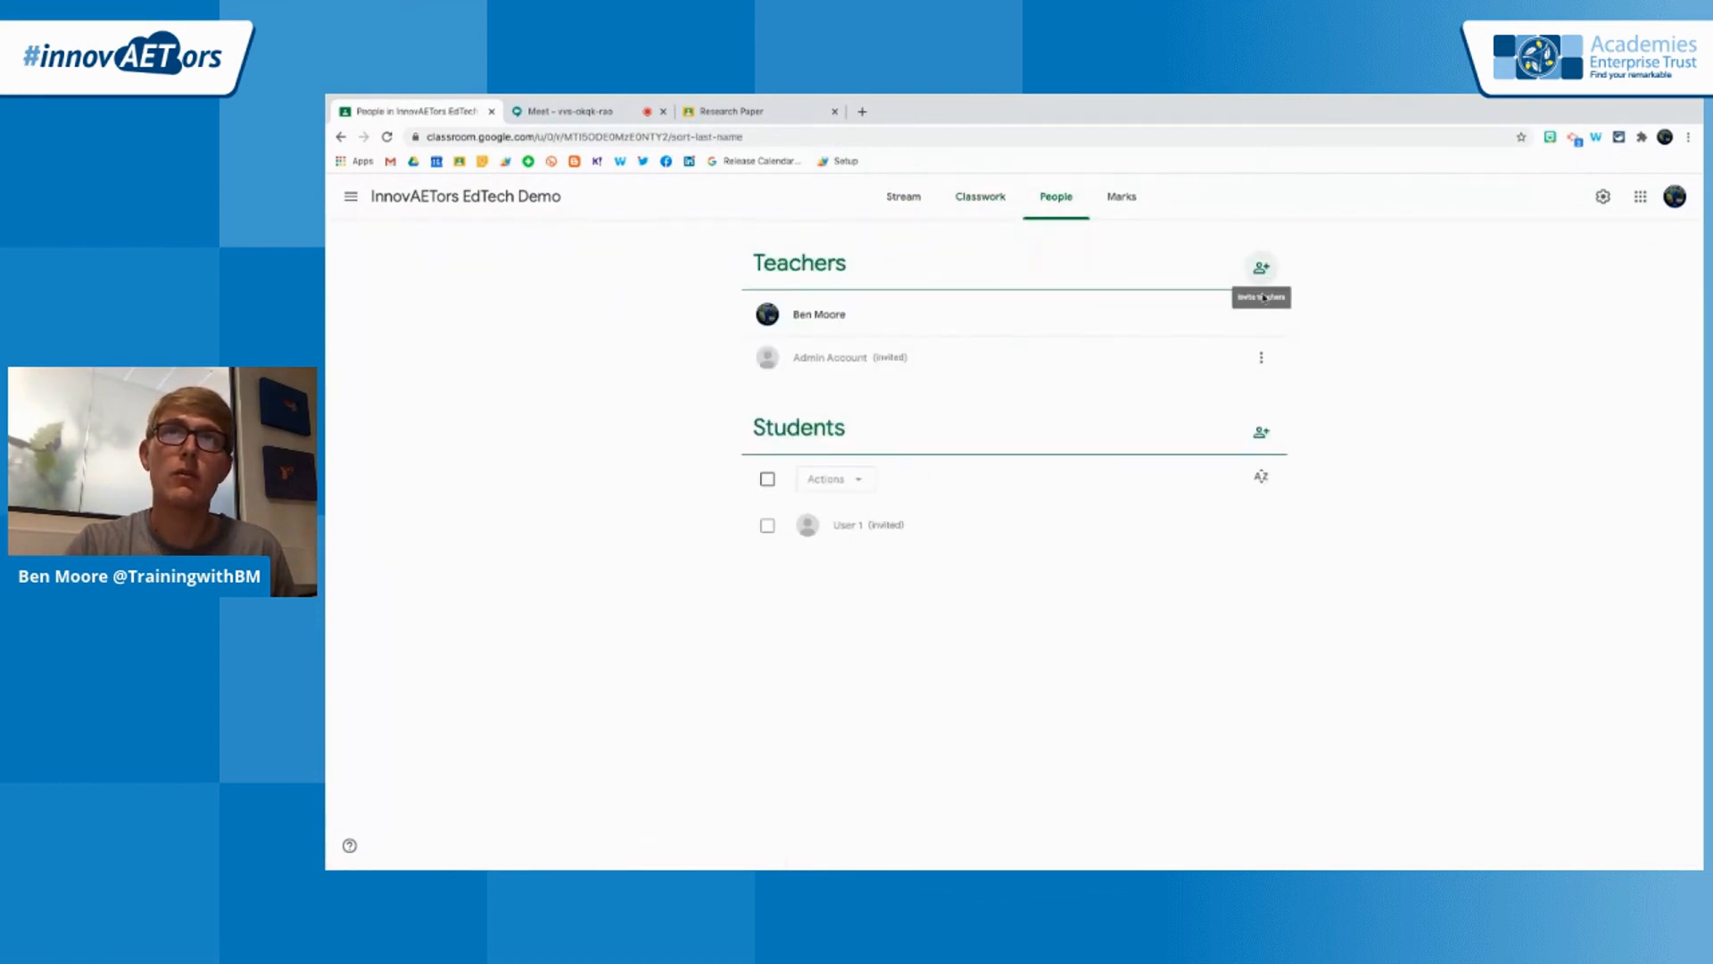
Open a browser window with the User (User1) student profile and go to classroom.google.com
{"action": "left_click", "coordinate": [1665, 138]}
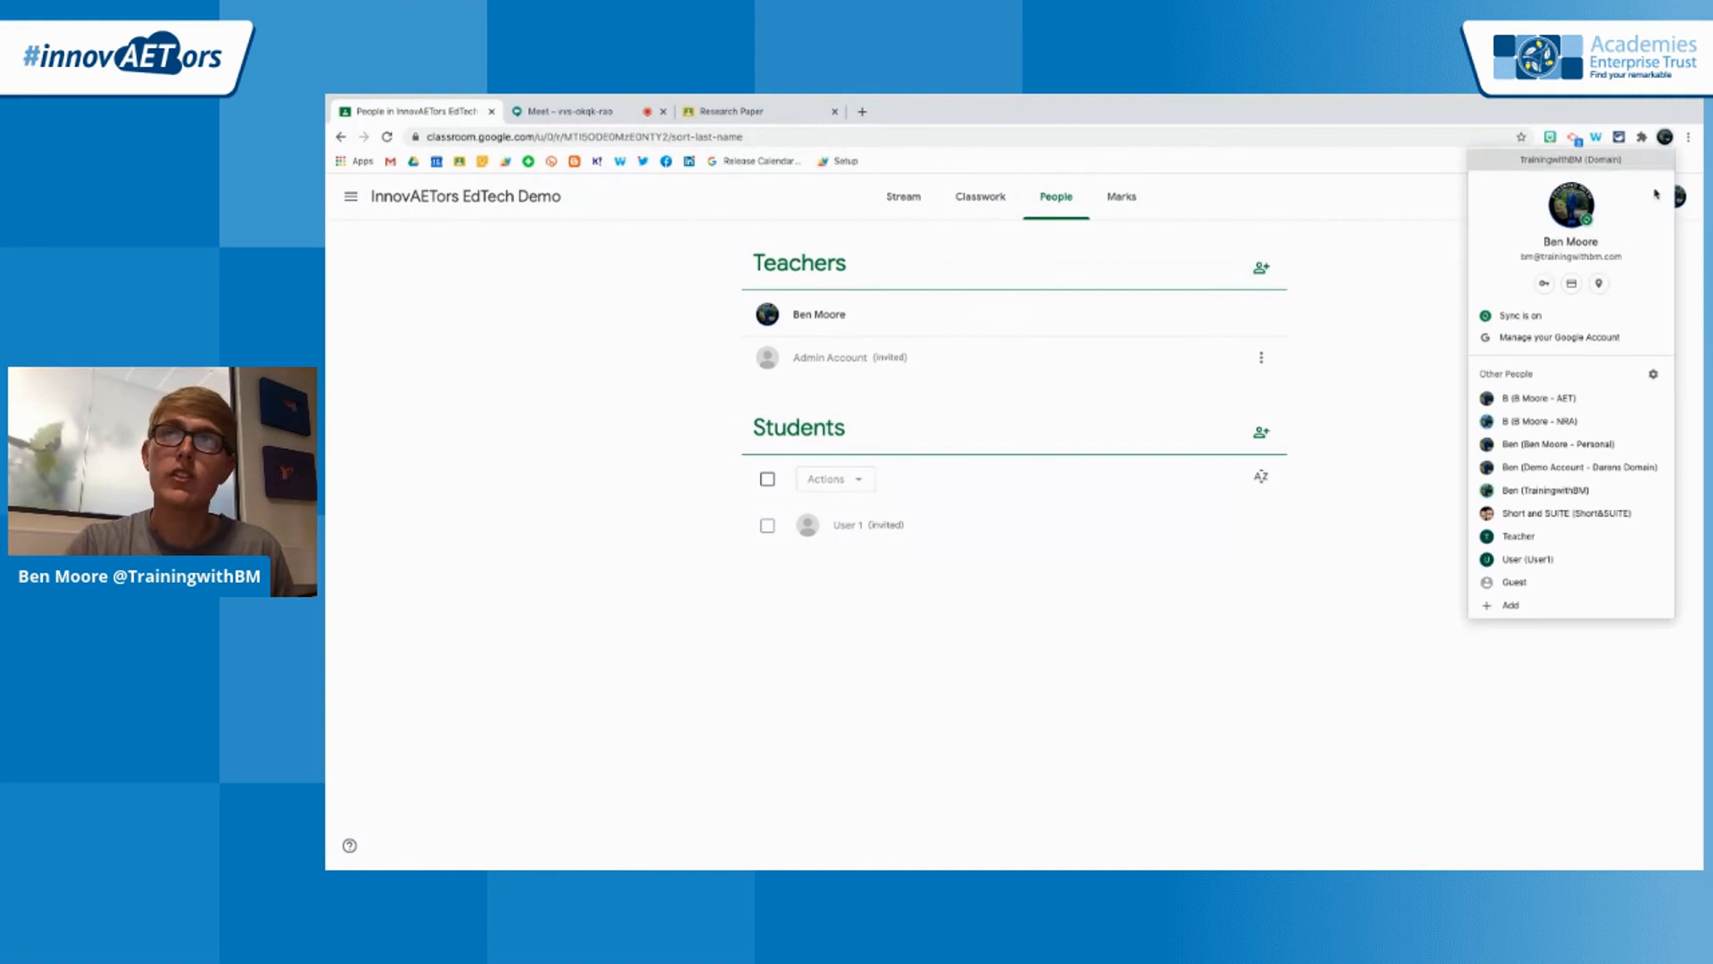
{"action": "left_click", "coordinate": [1506, 562]}
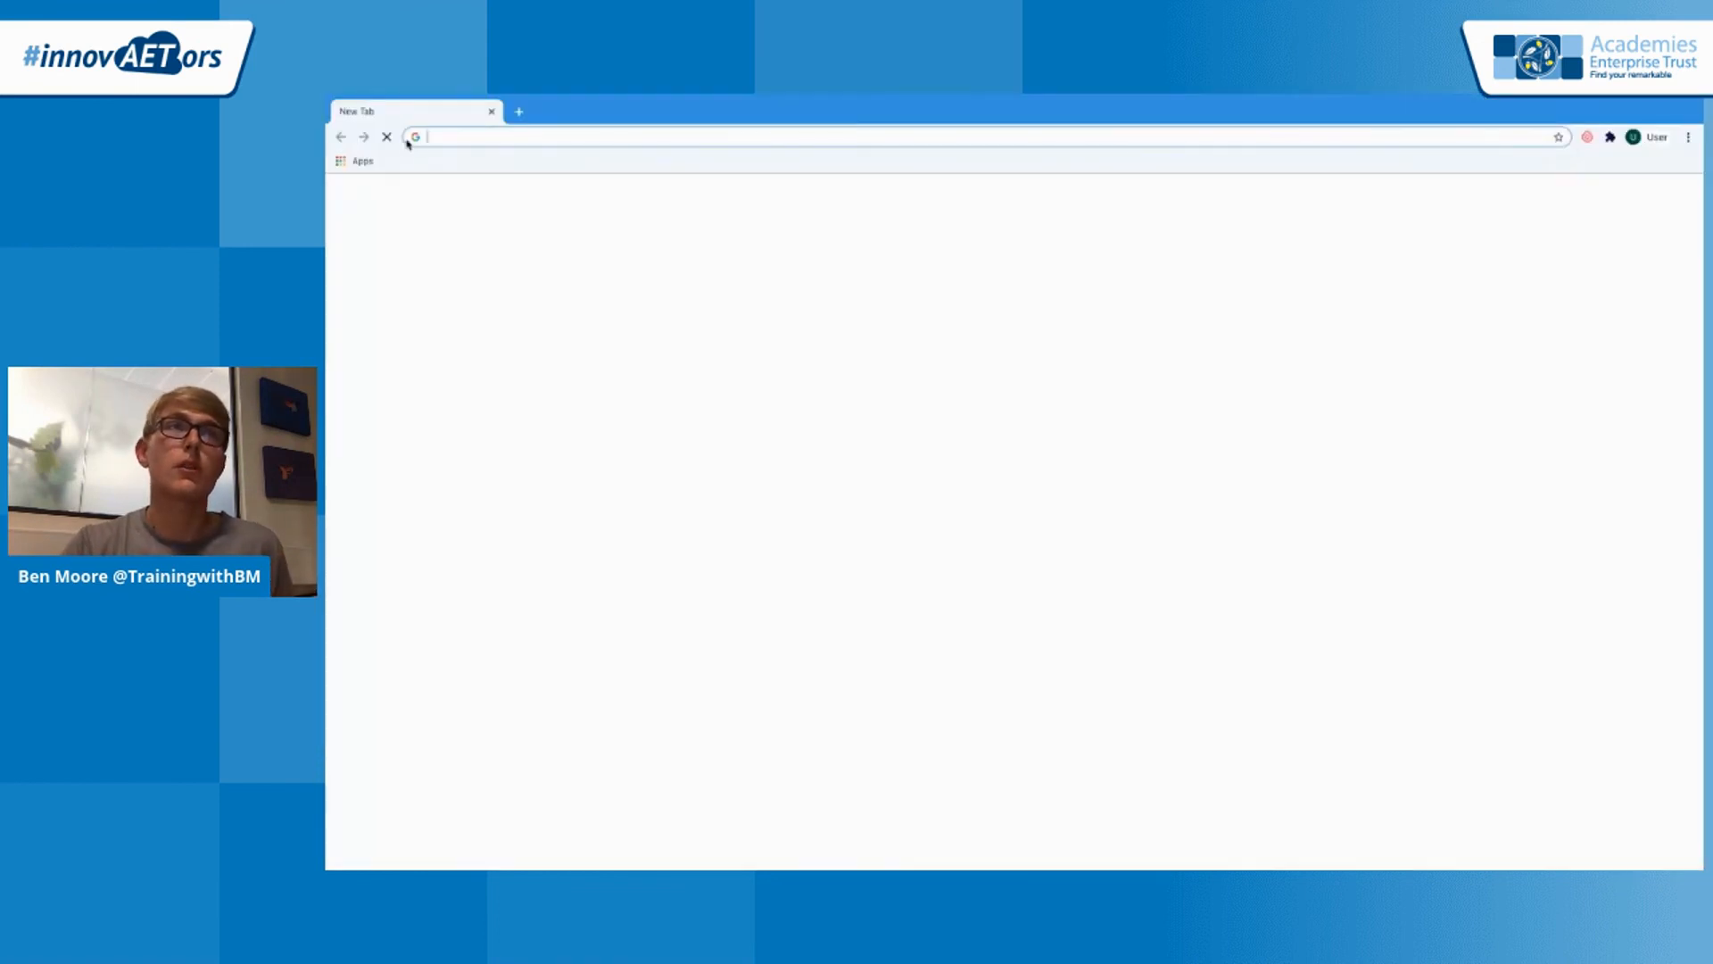
{"action": "type", "text": "classroom.google.com"}
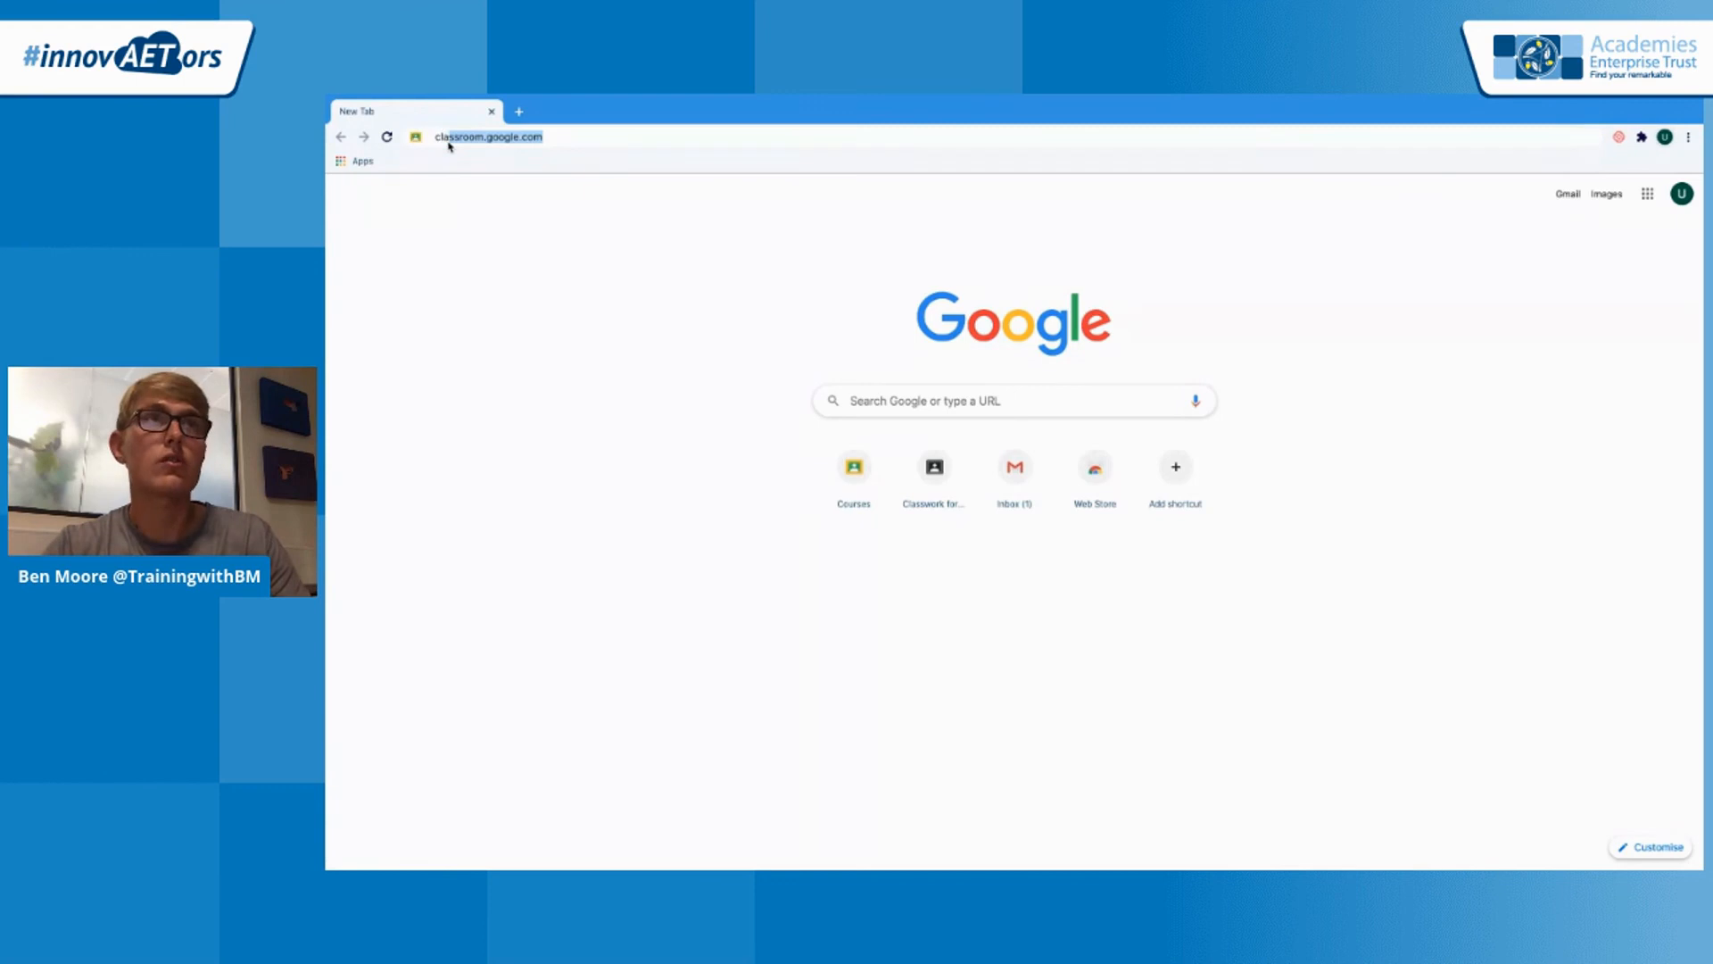
{"action": "key", "text": "Return"}
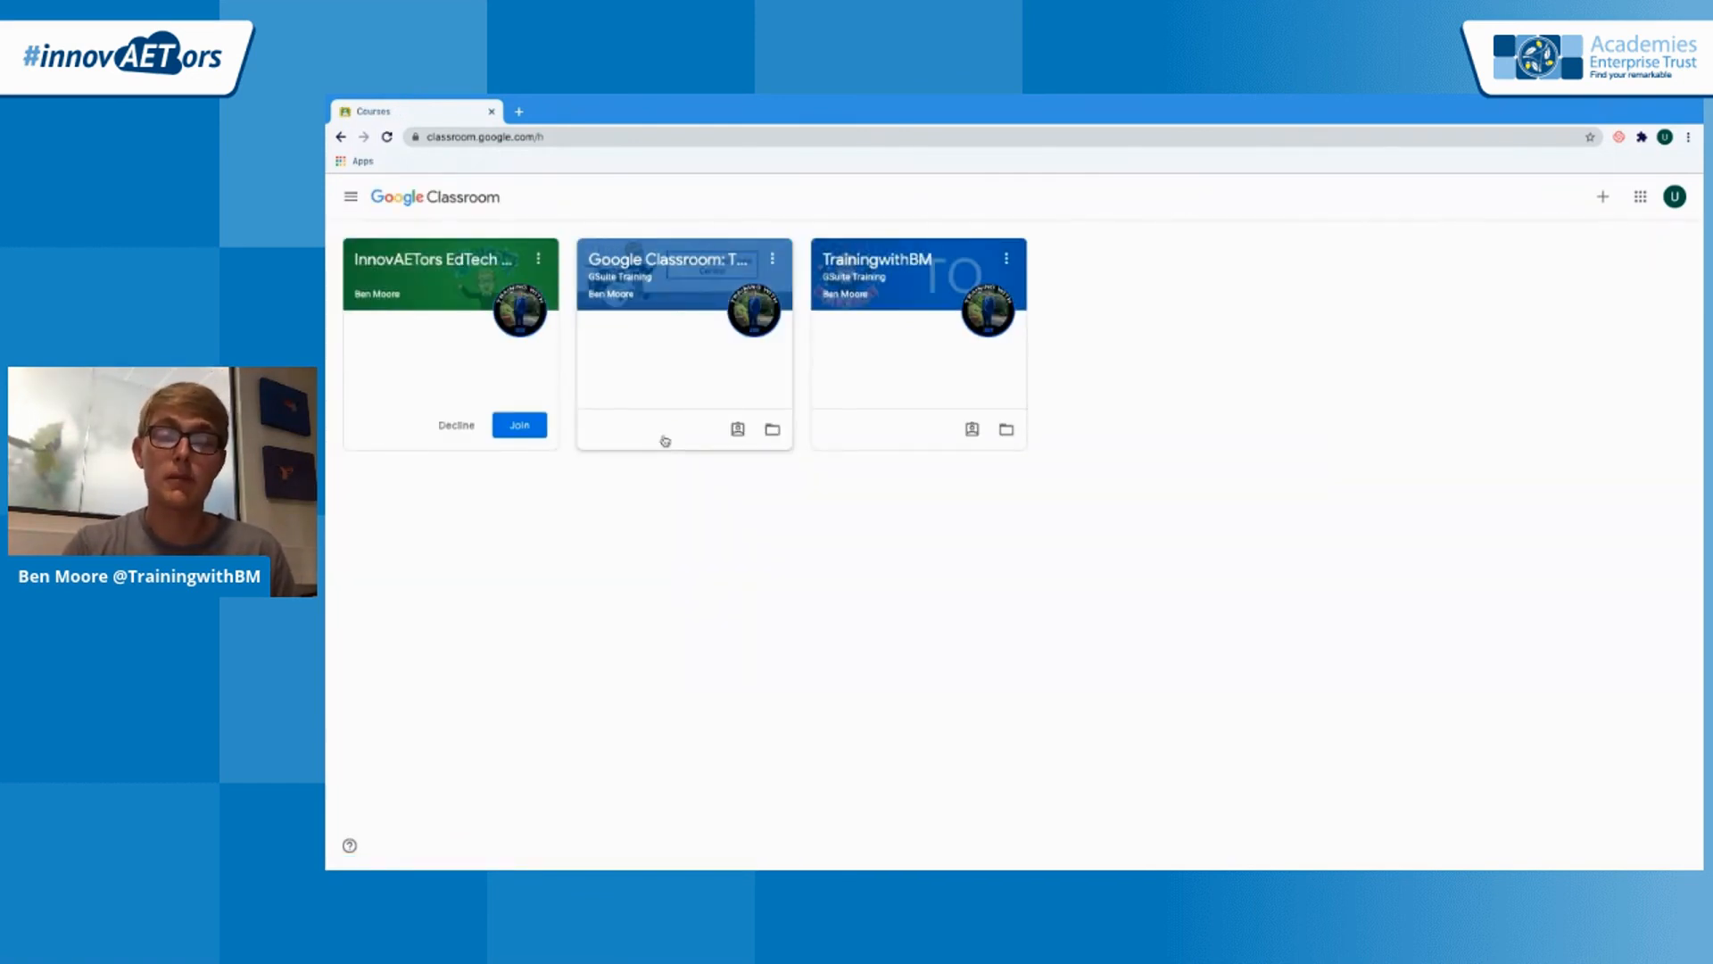
Join the InnovAETors EdTech Demo class as the student and view its Classwork page
{"action": "left_click", "coordinate": [529, 427]}
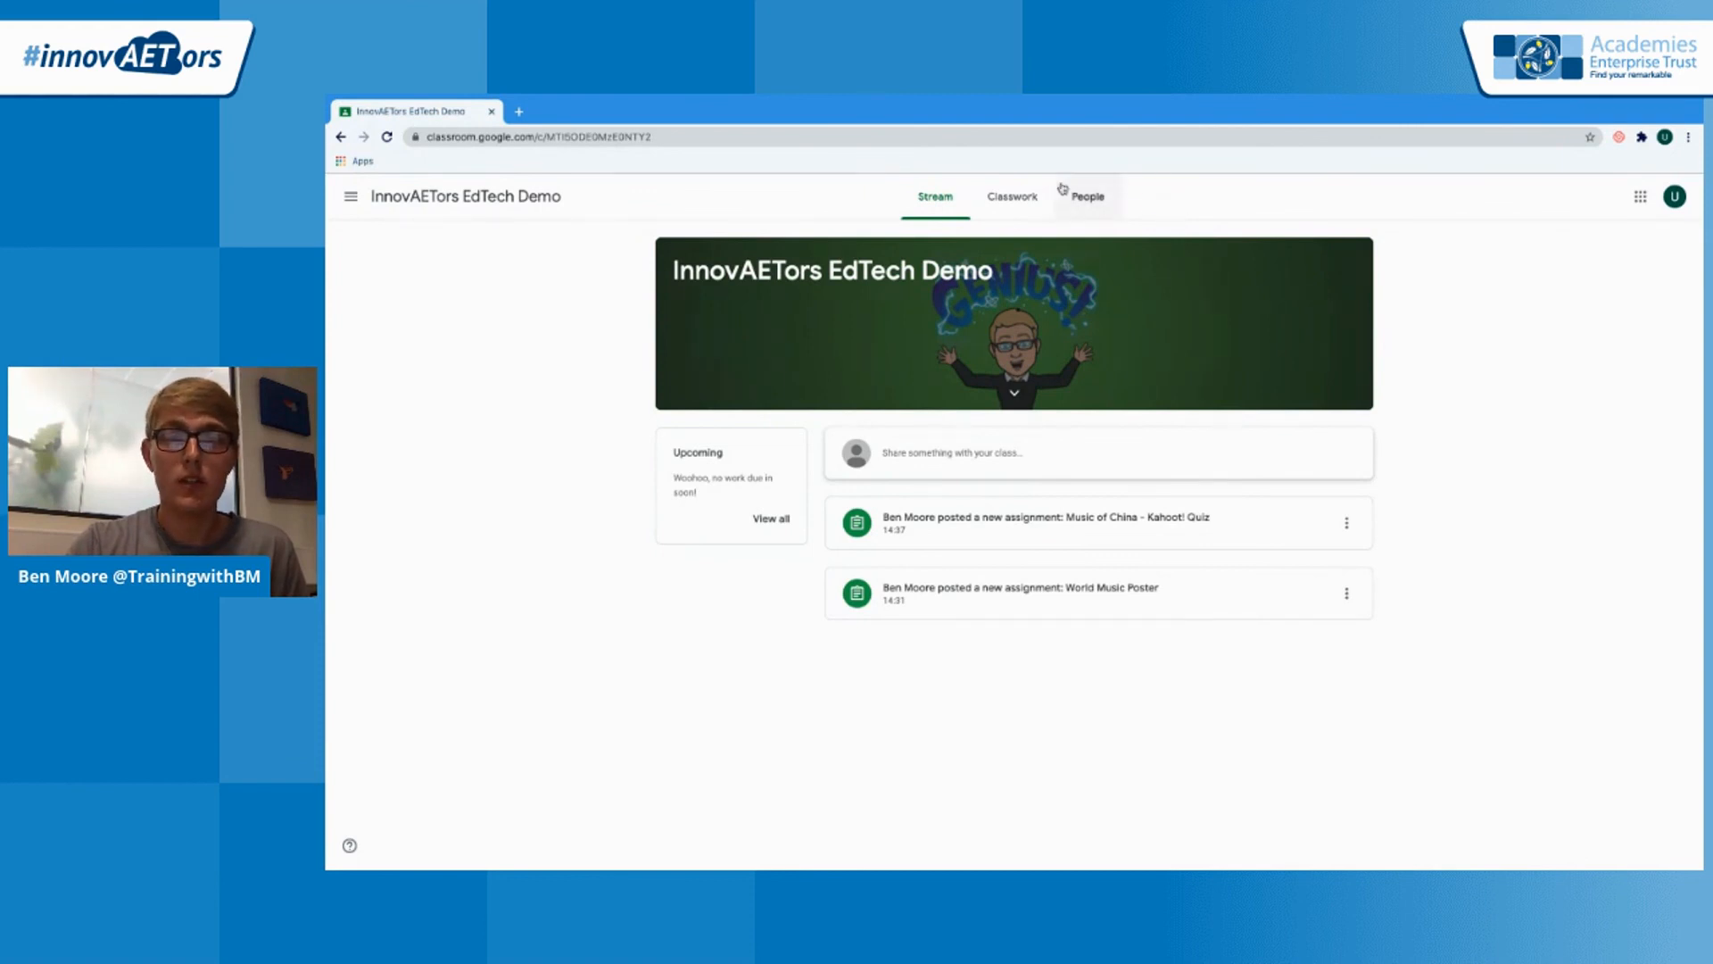
{"action": "left_click", "coordinate": [1028, 201]}
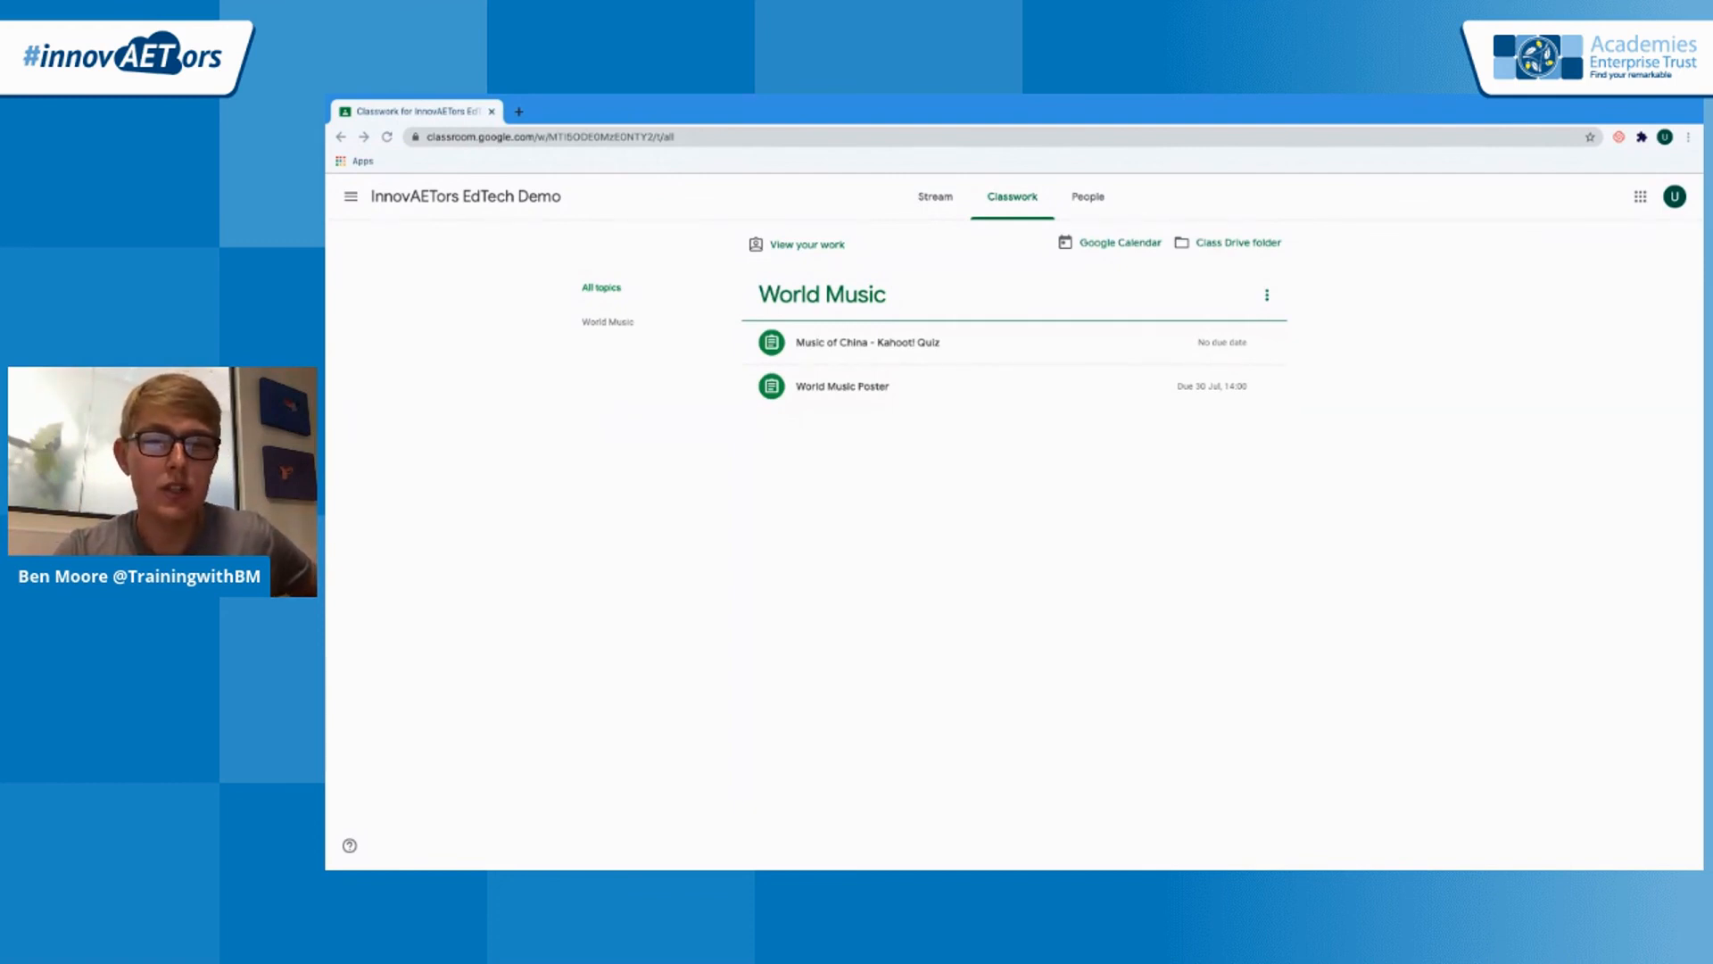
Switch to the TrainingwithBM (Domain) teacher profile's browser window and open the class's Classwork page
{"action": "left_click", "coordinate": [1664, 136]}
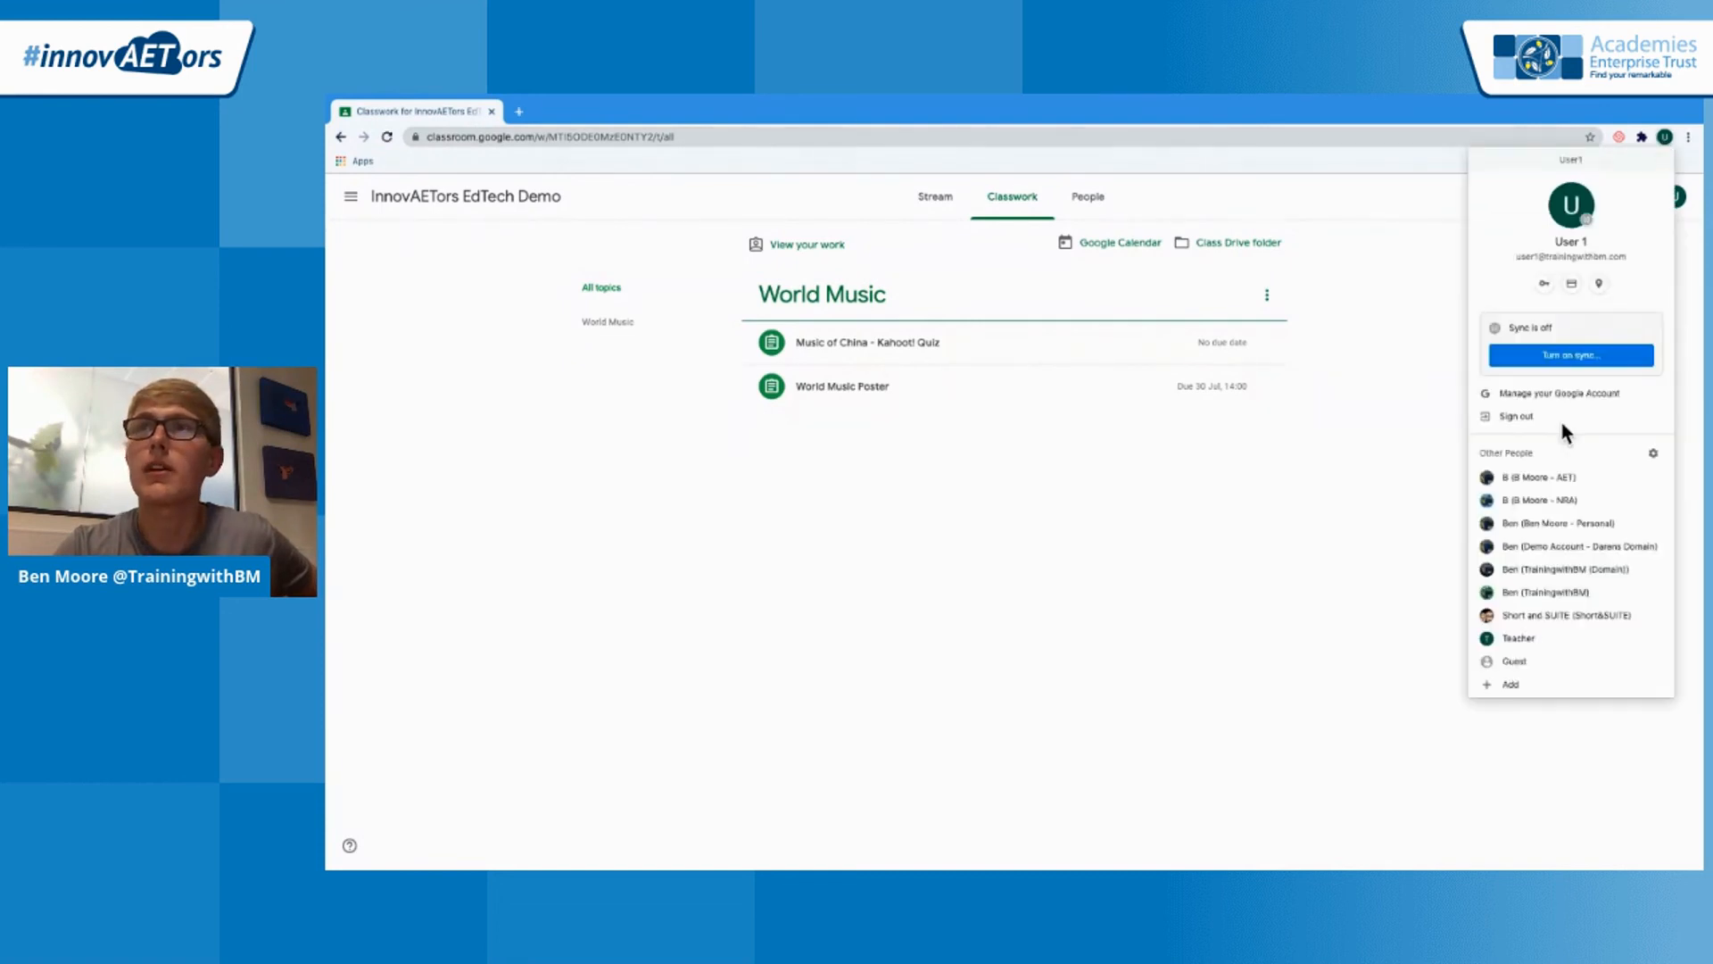
{"action": "left_click", "coordinate": [1587, 575]}
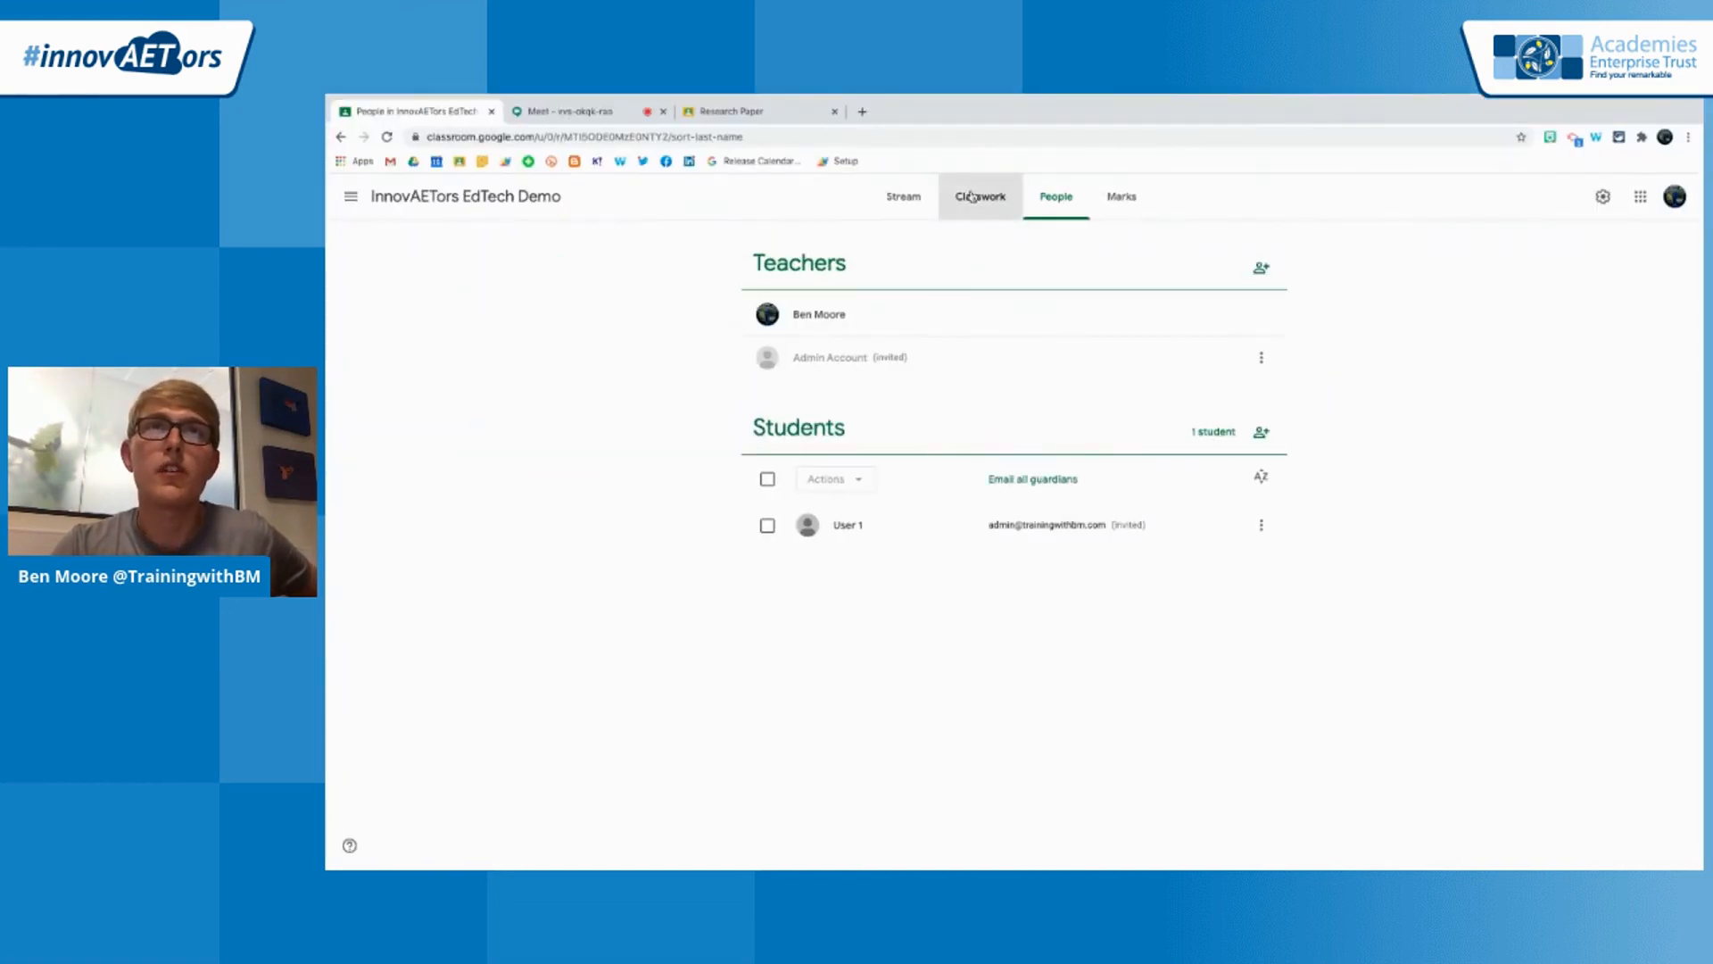
{"action": "left_click", "coordinate": [971, 197]}
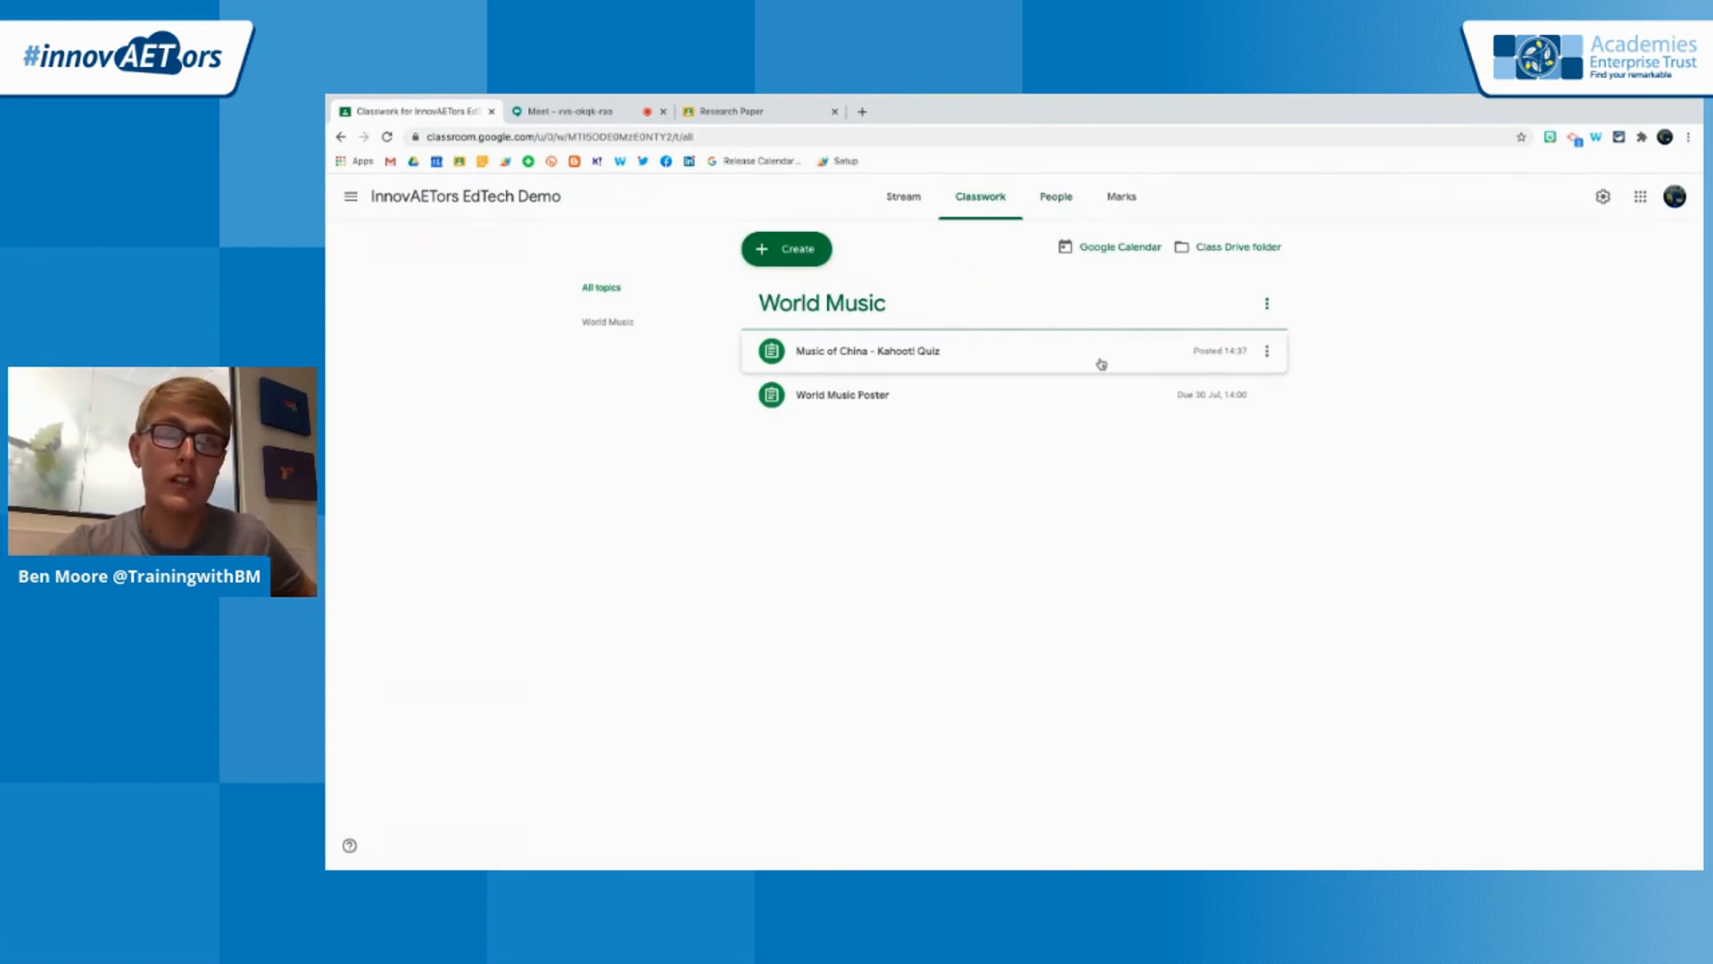
Reorder the World Music assignments, moving Music of China - Kahoot! Quiz below World Music Poster, back above it, and below it again
{"action": "left_click", "coordinate": [1267, 355]}
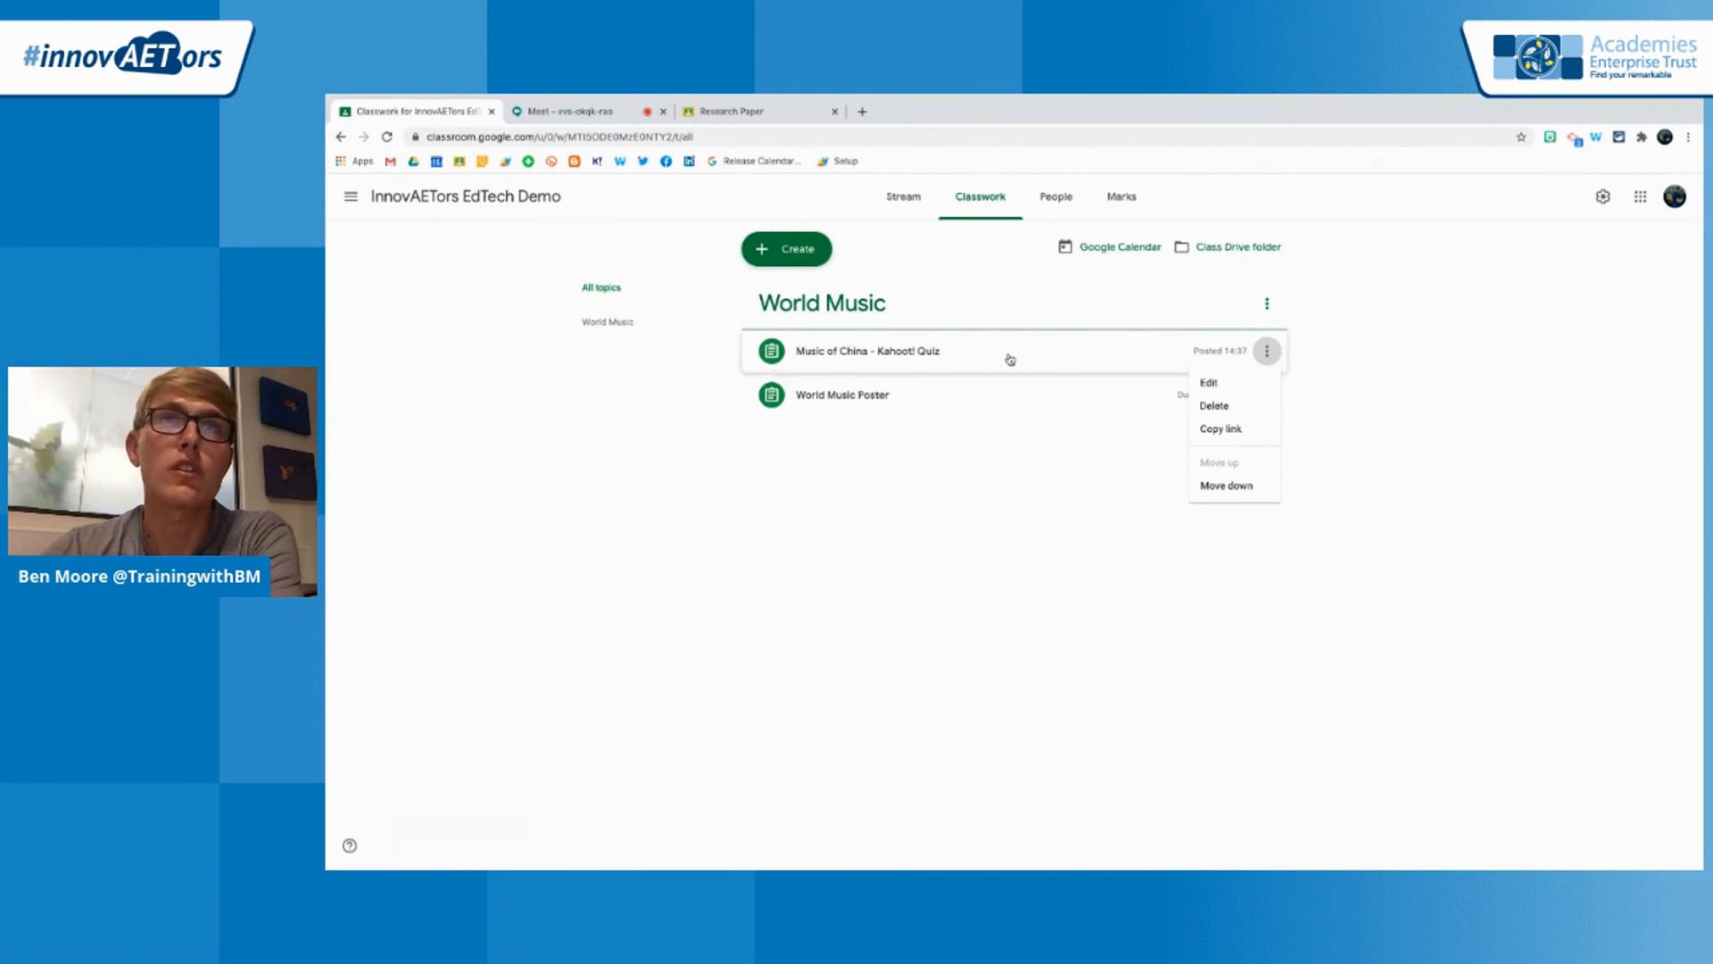
{"action": "left_click", "coordinate": [1228, 485]}
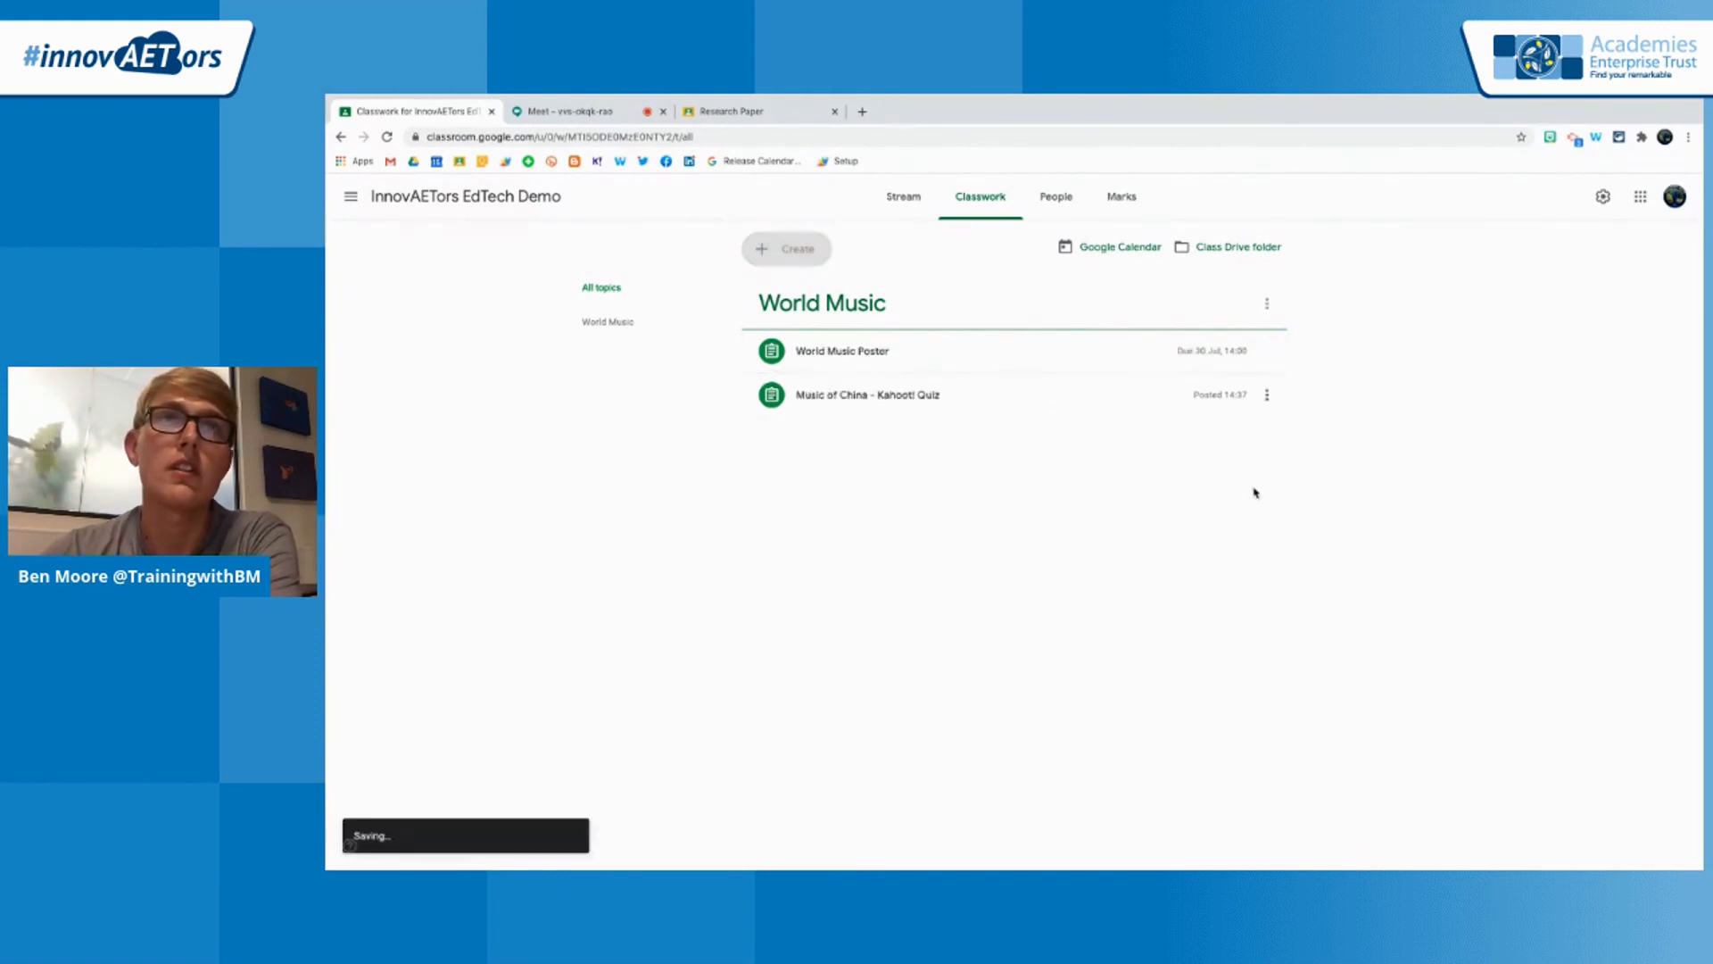
{"action": "left_click_drag", "start_coordinate": [1038, 399], "coordinate": [1003, 349]}
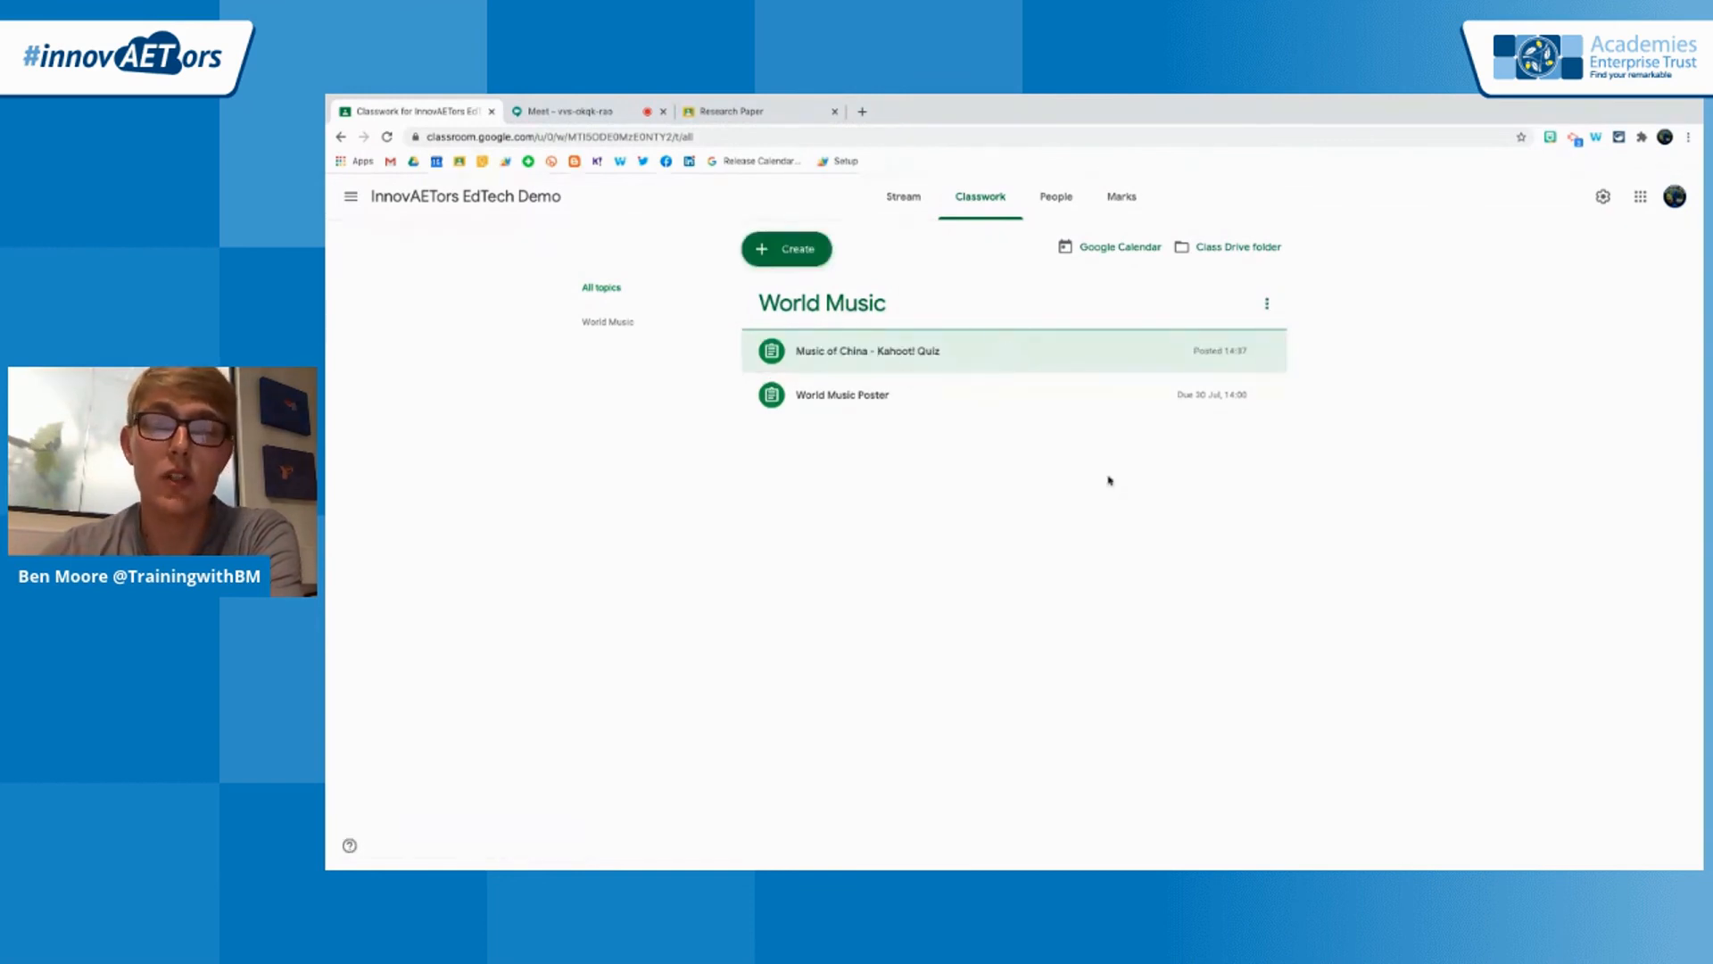
{"action": "left_click_drag", "start_coordinate": [1173, 352], "coordinate": [1164, 407]}
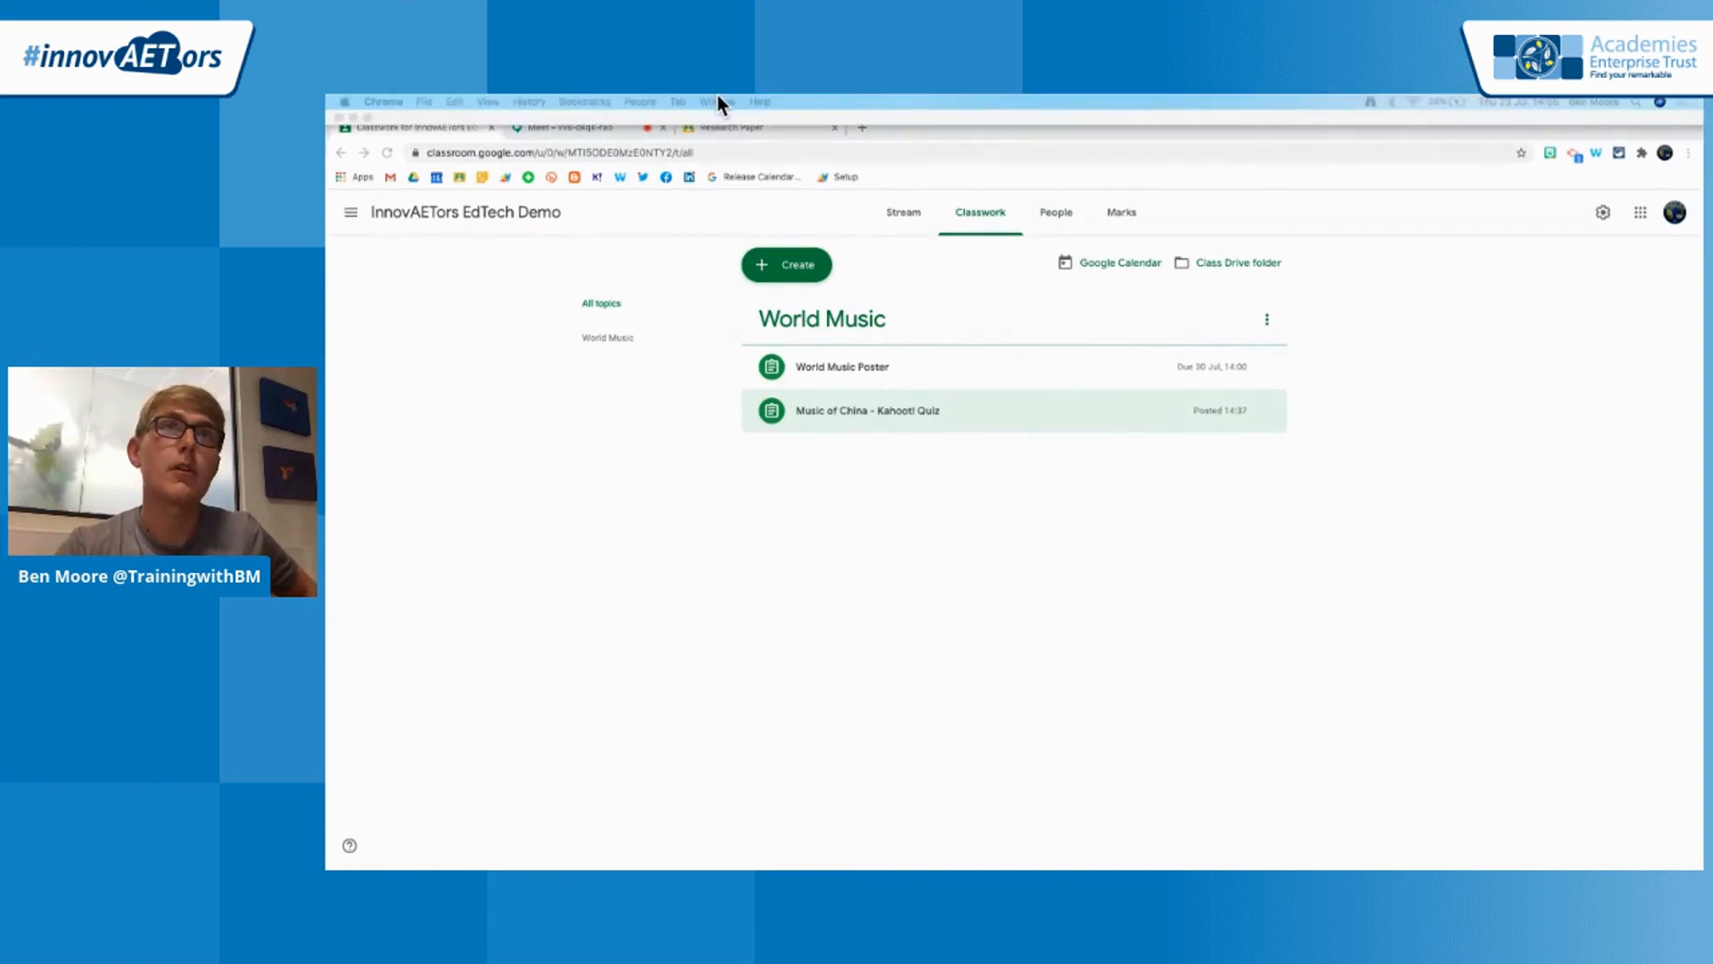
Switch to the GoogleClassroomEdTechDemo presentation in the other Chrome window and advance its slideshow from Bitmoji Banners to the "? in Left Corner" slide
{"action": "left_click", "coordinate": [717, 101]}
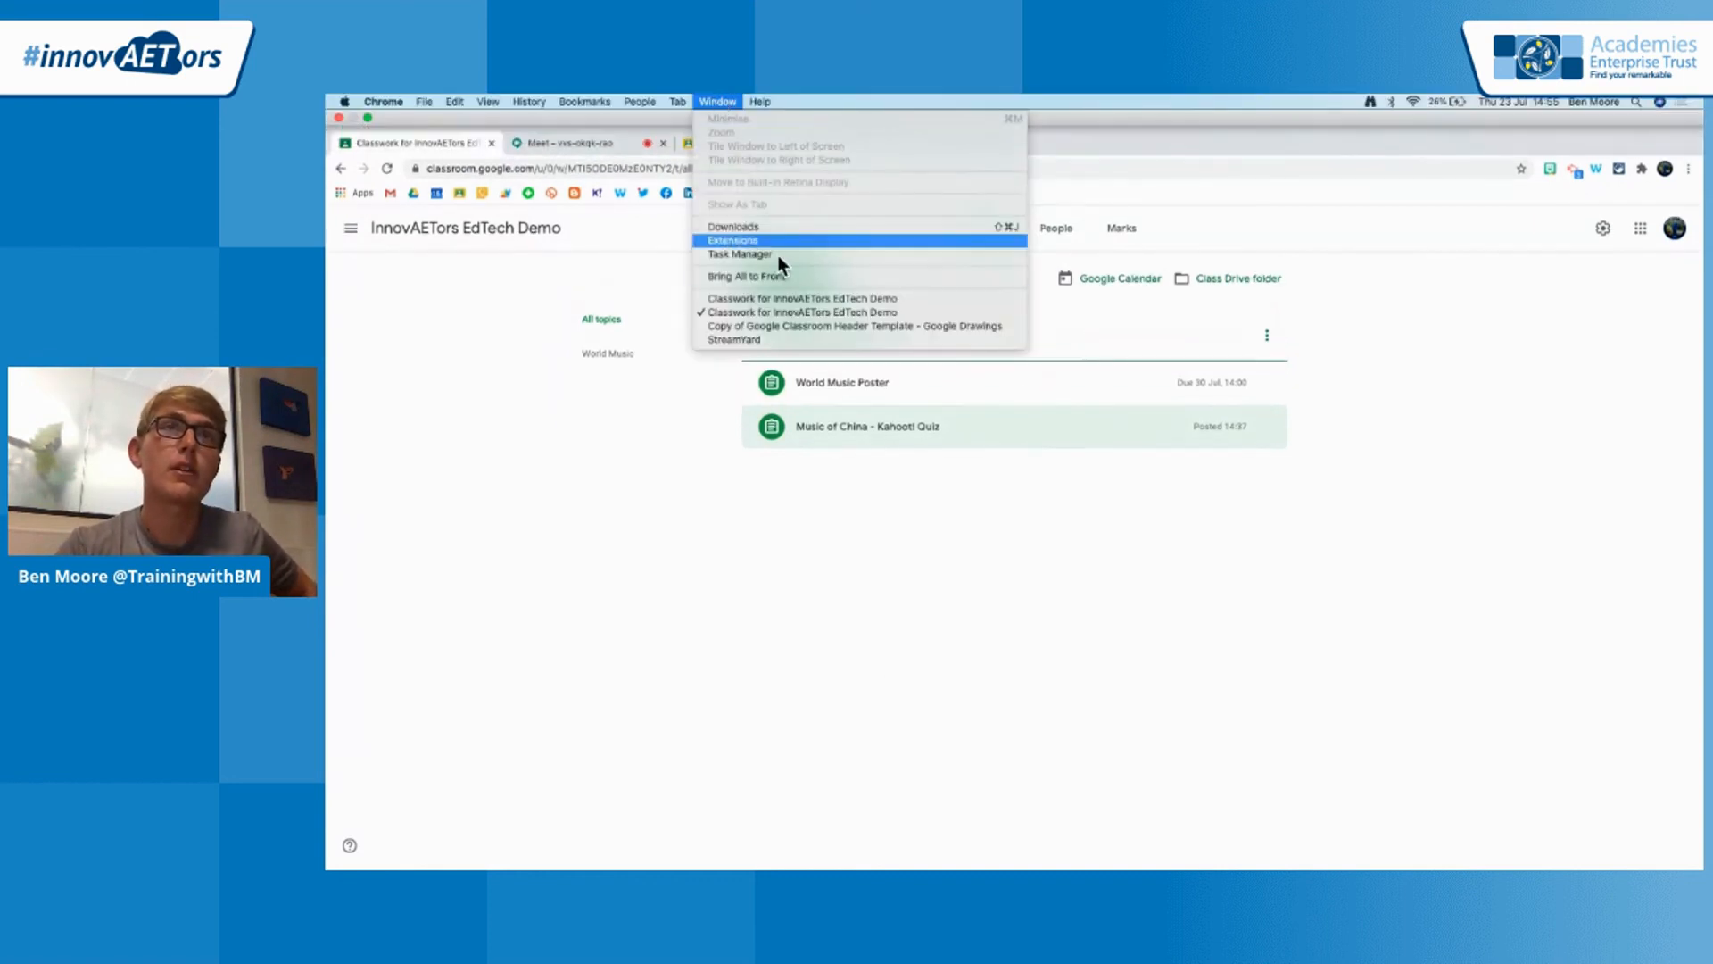
{"action": "left_click", "coordinate": [778, 326]}
{"action": "left_click", "coordinate": [447, 111]}
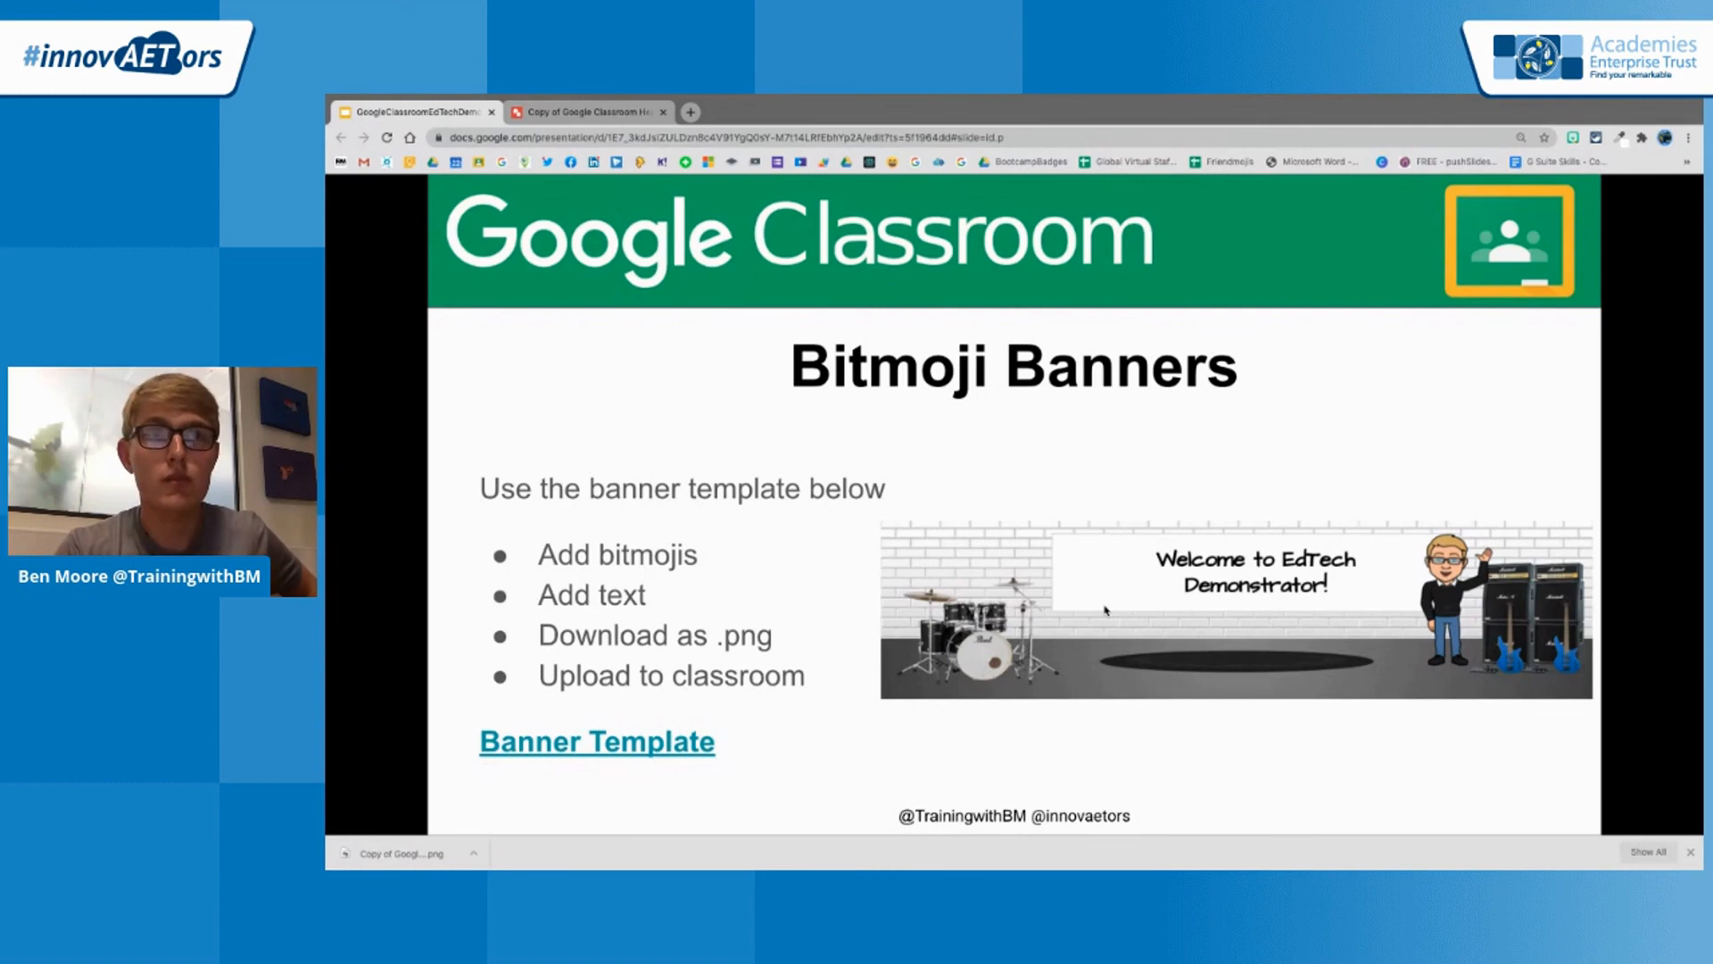
{"action": "left_click", "coordinate": [1105, 611]}
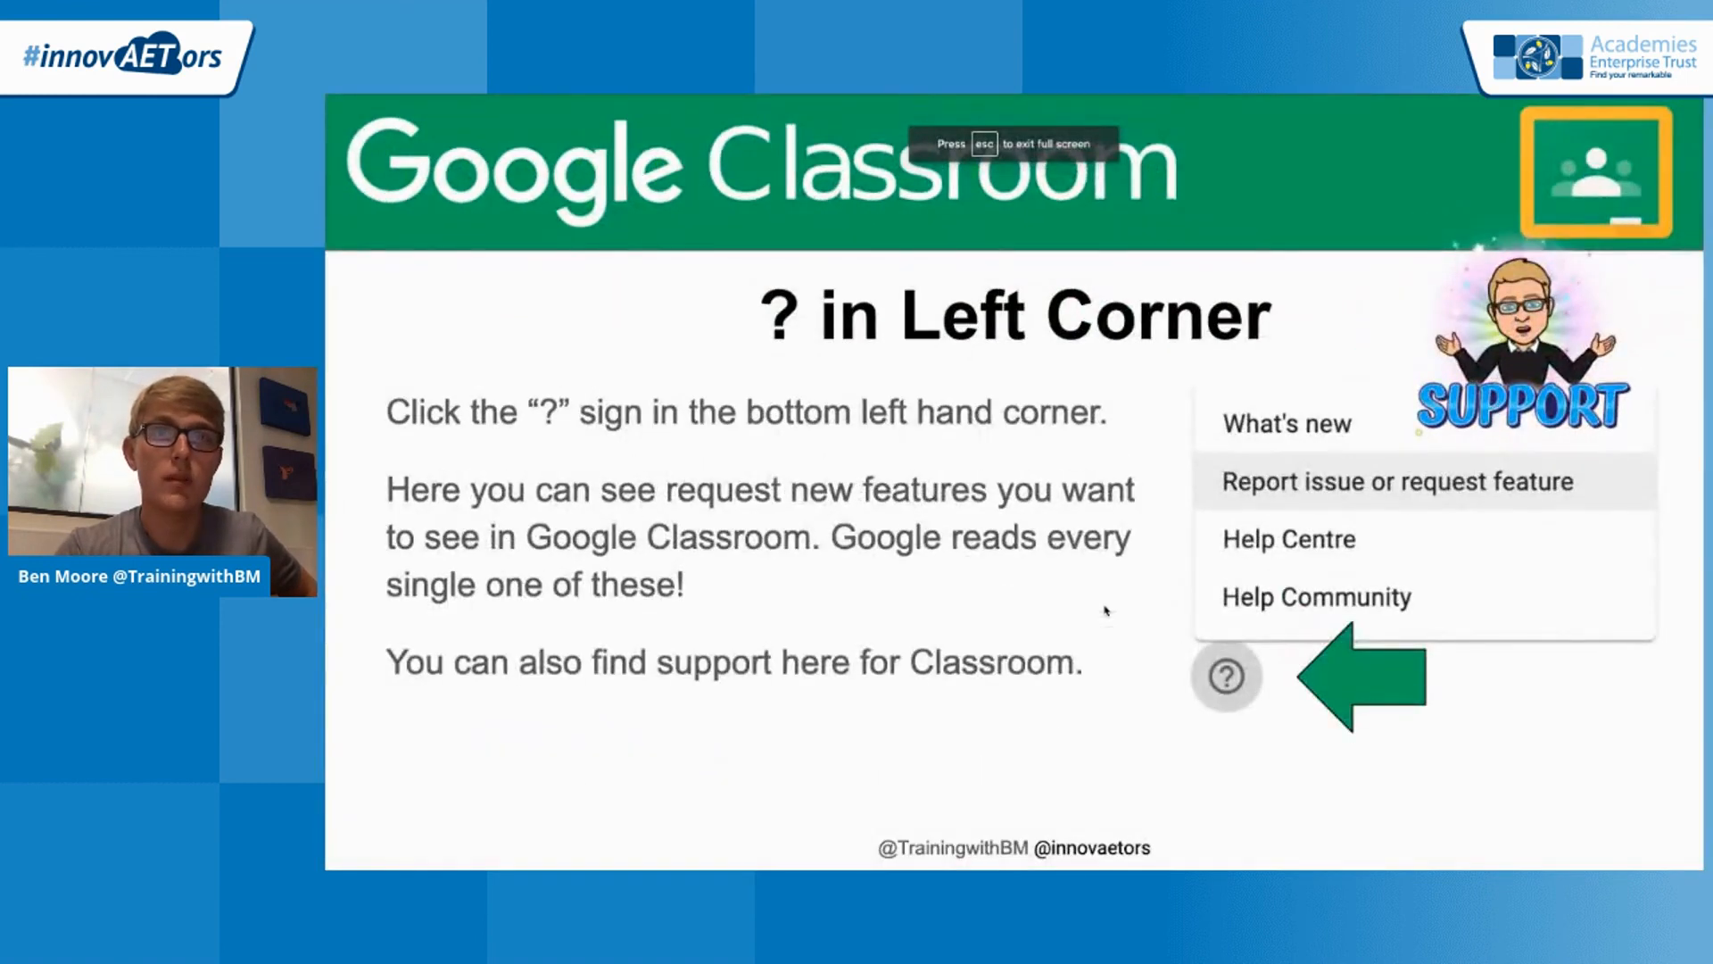